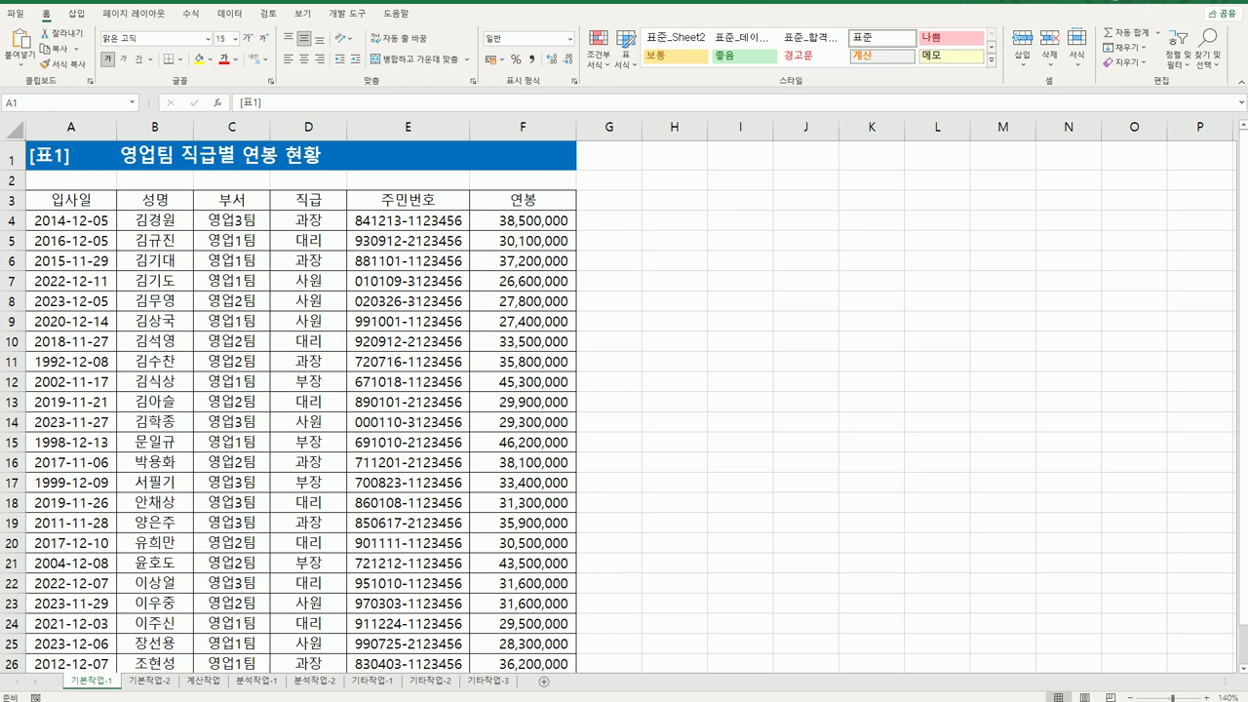
- Enter the criteria heading 조건 in cell A30 below the table
scroll(327, 615, "down", 5)
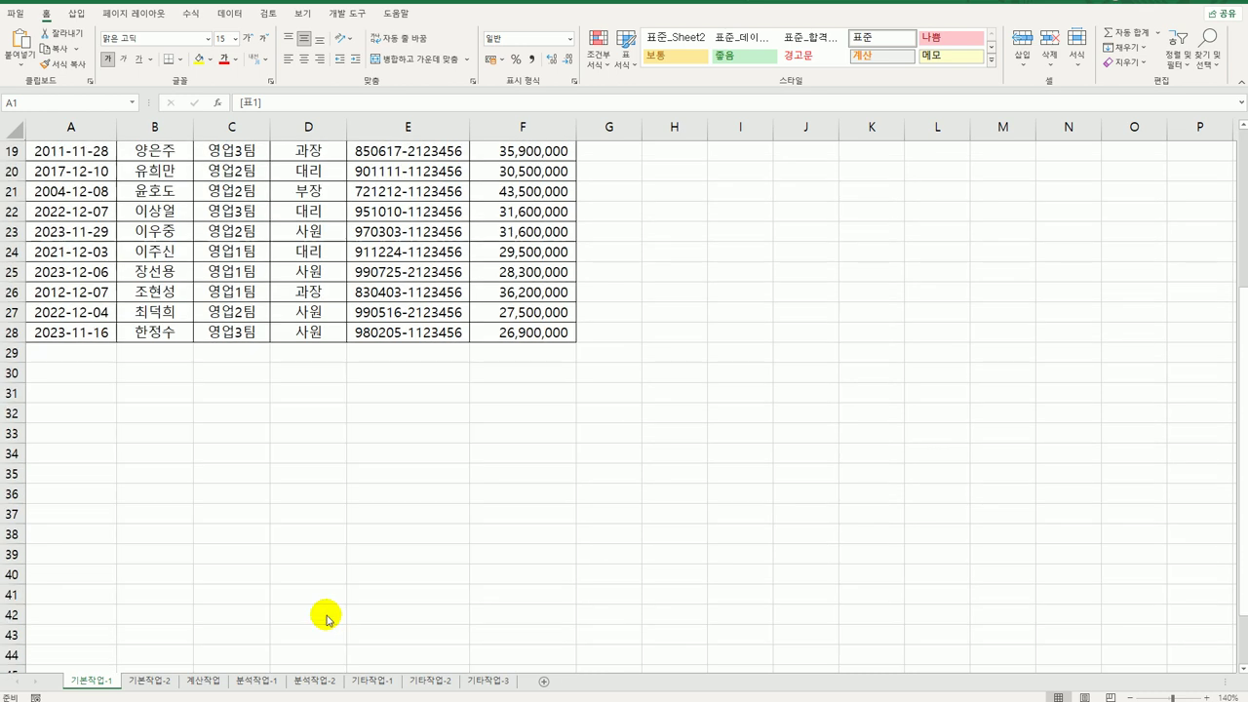
left_click(80, 377)
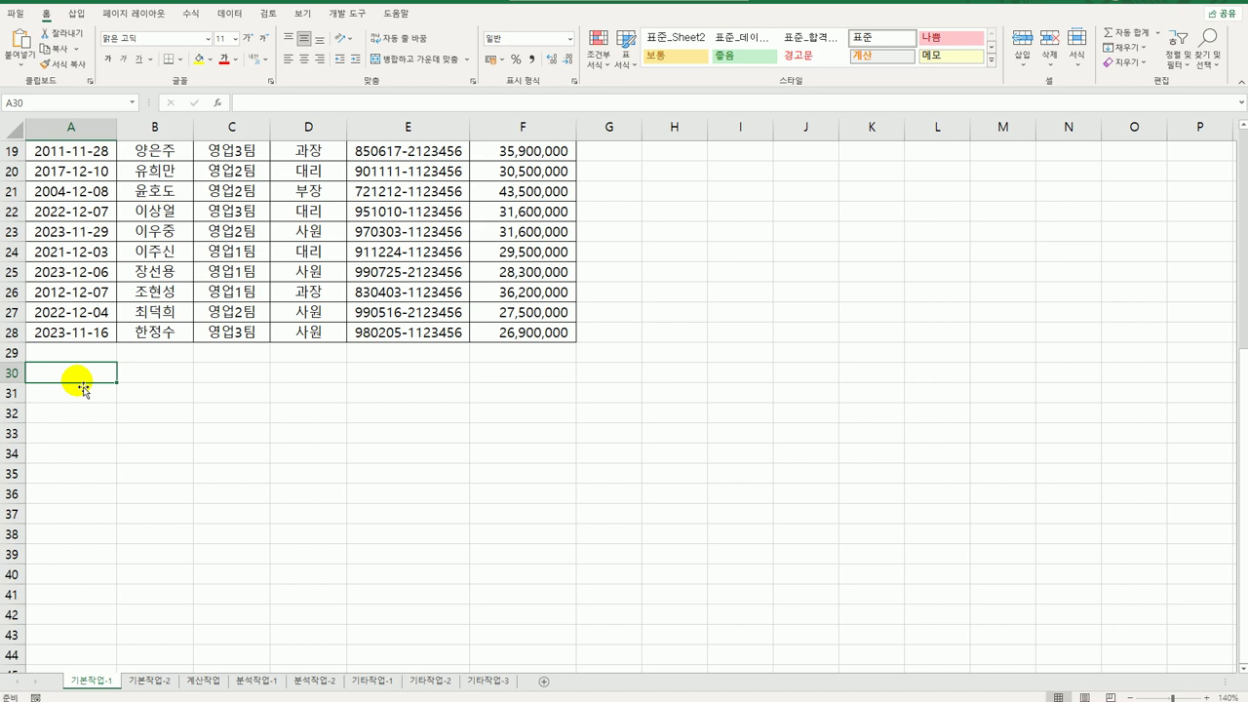
type("조건")
key("Return")
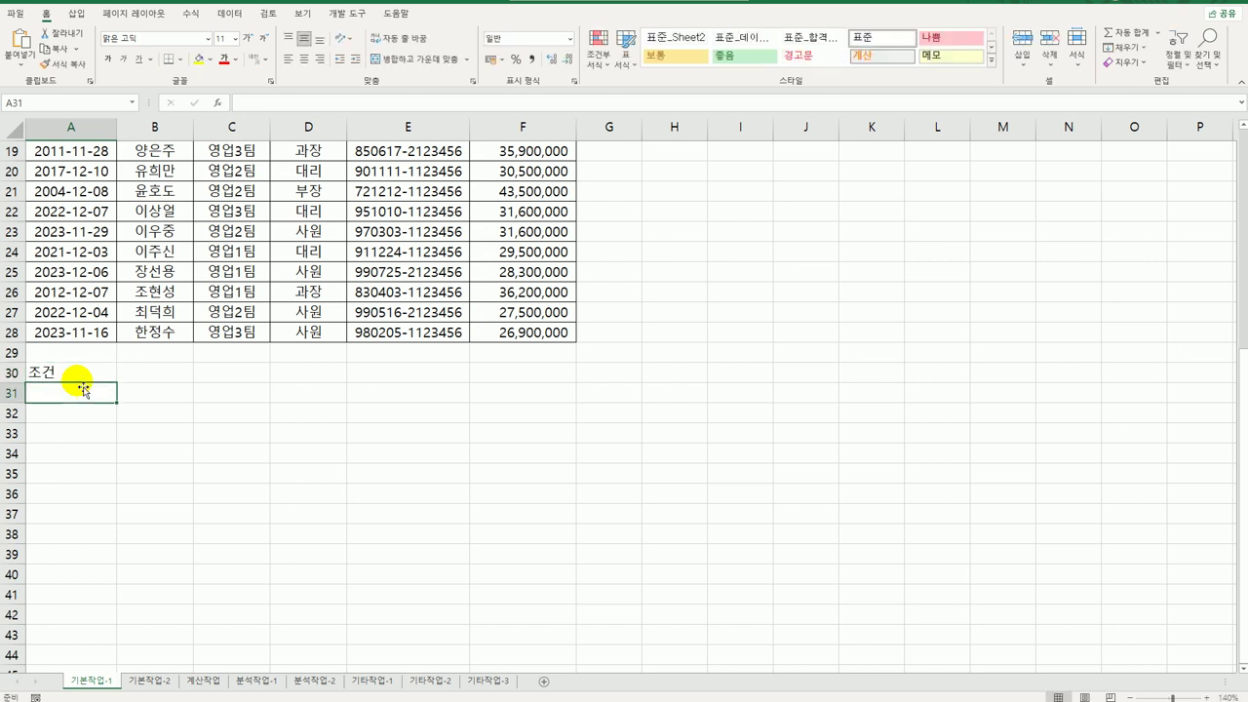
- Start an AND formula in A31 with the first condition C4<>"영업1팀"
type("=")
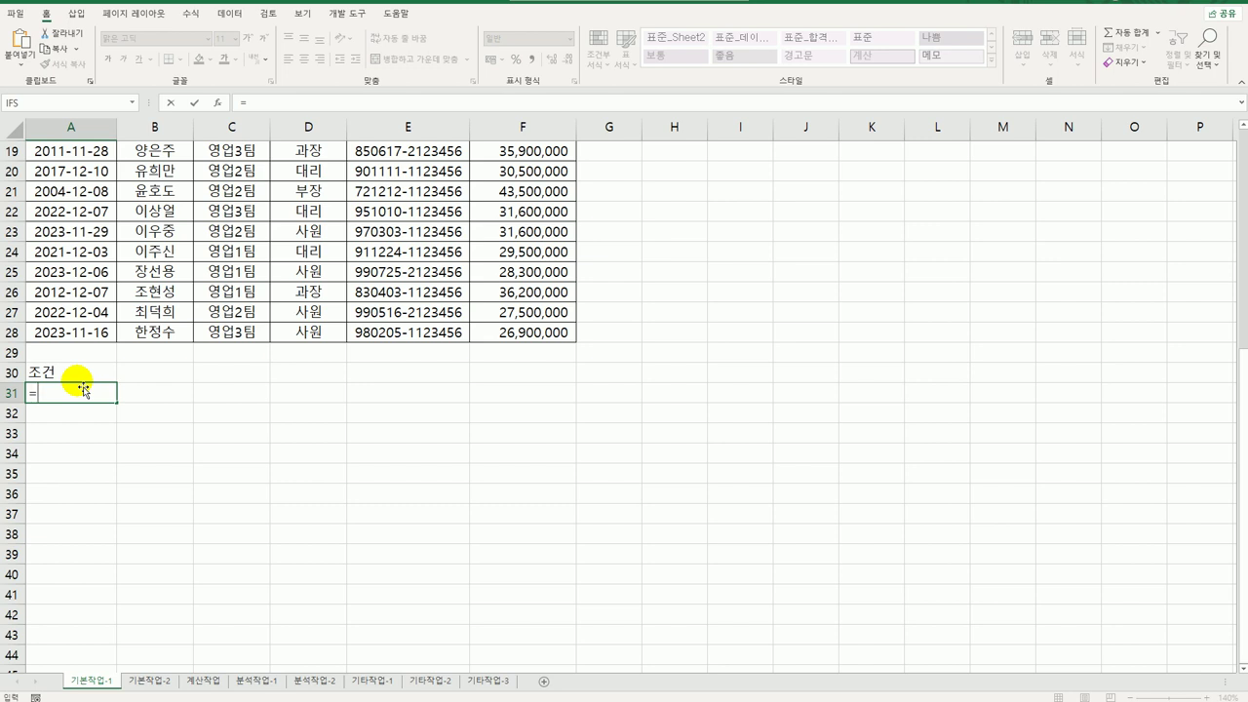
type("and")
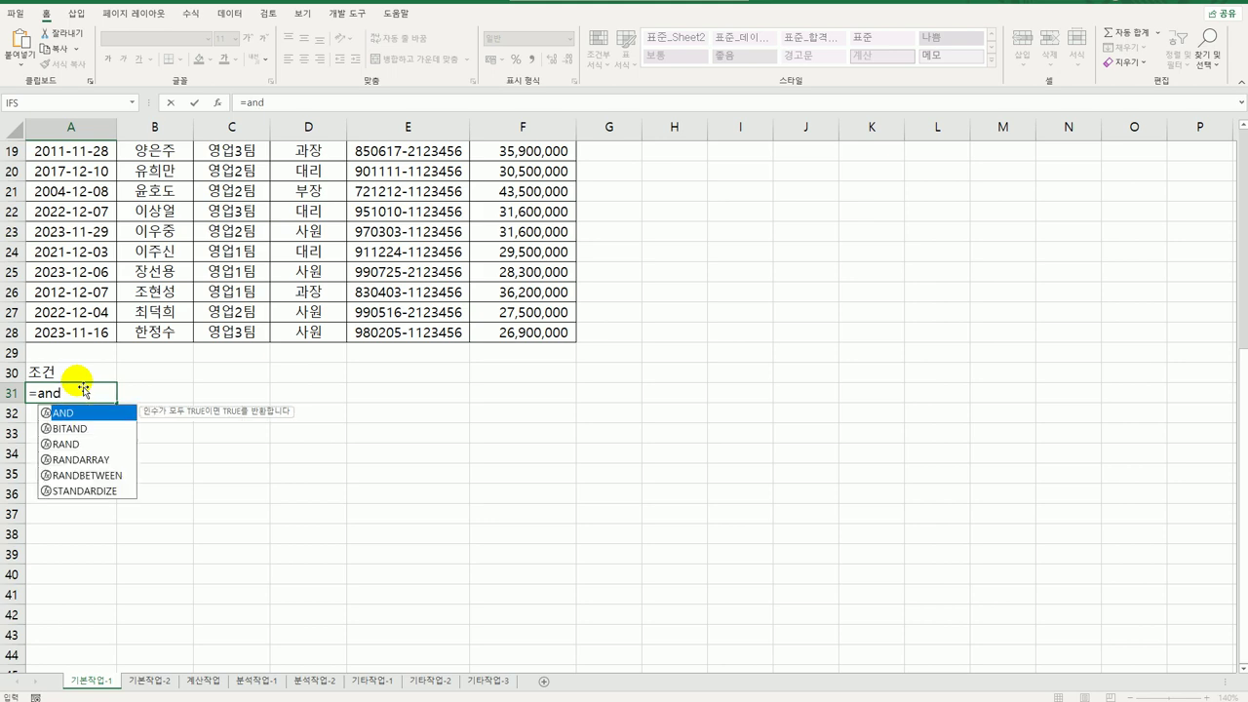
key("Tab")
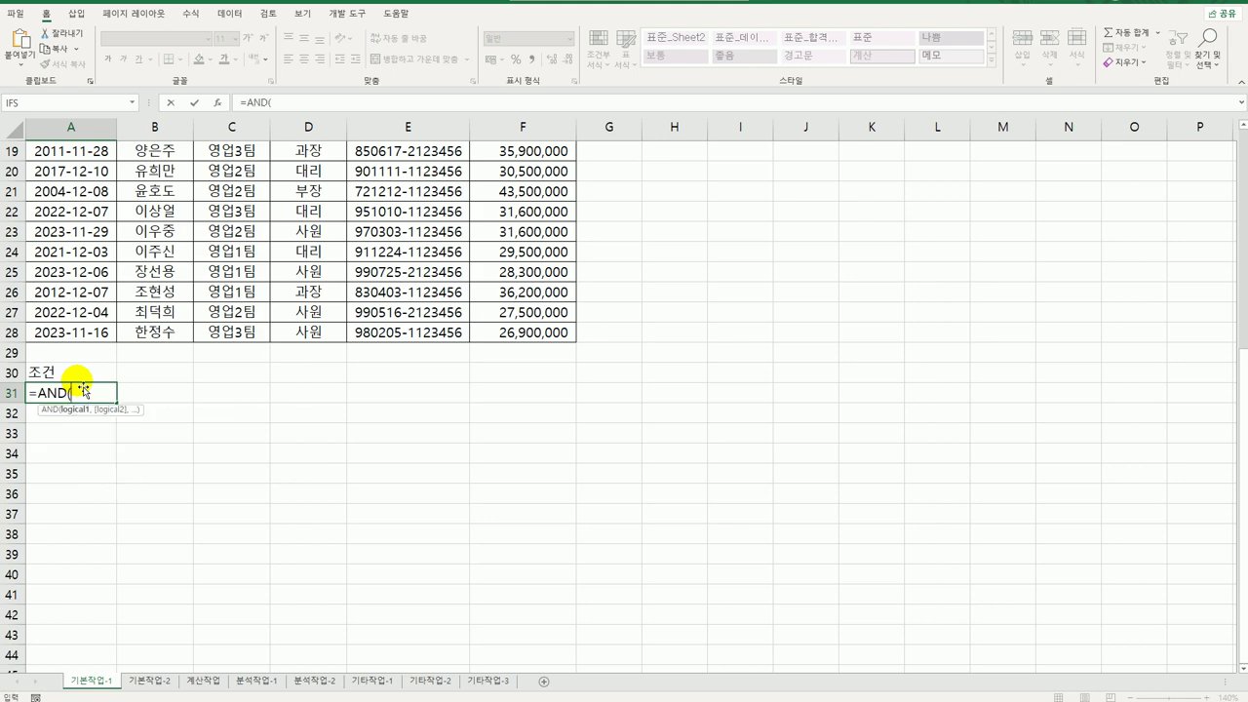
scroll(176, 385, "up", 6)
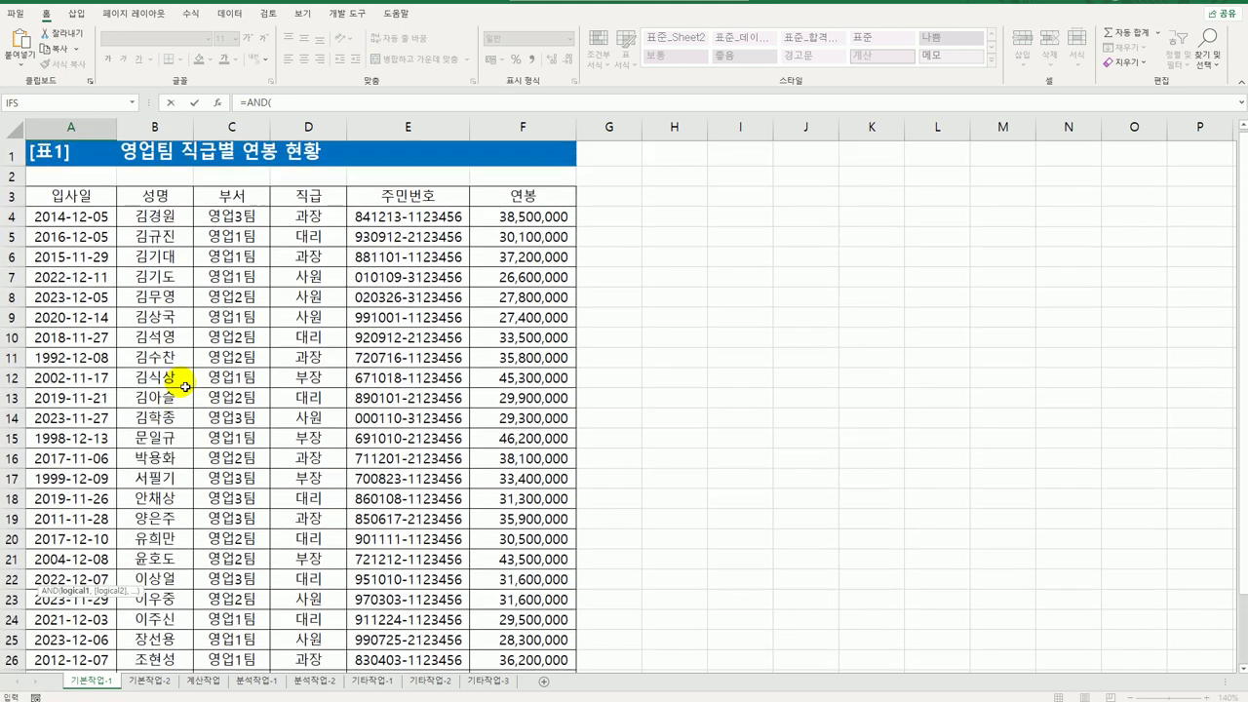
left_click(257, 226)
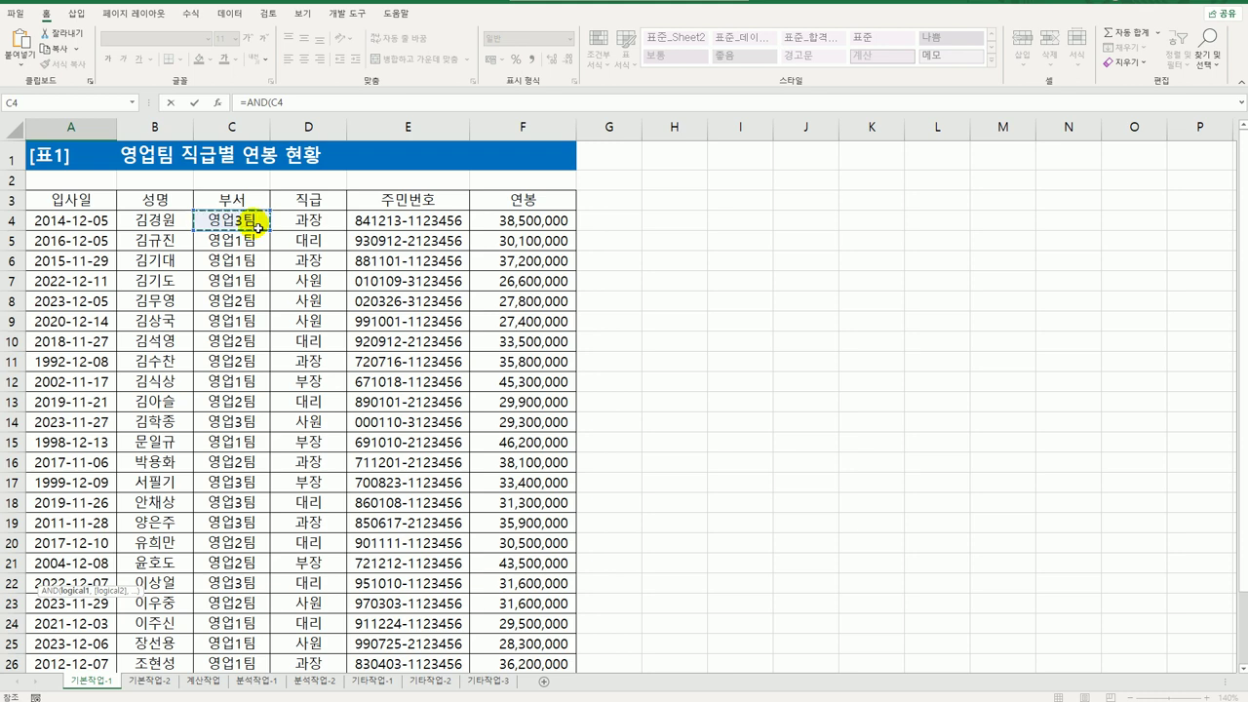
type("<>")
scroll(234, 331, "down", 6)
type(">")
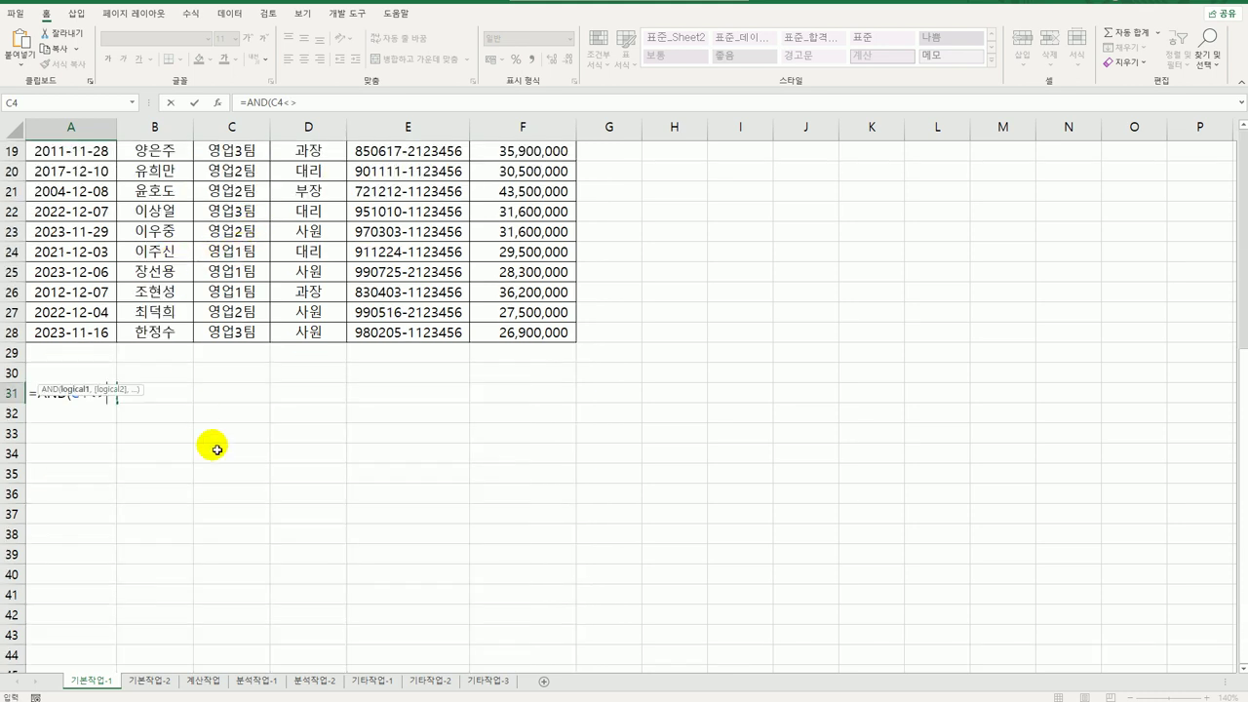
type("\"")
type("영업1")
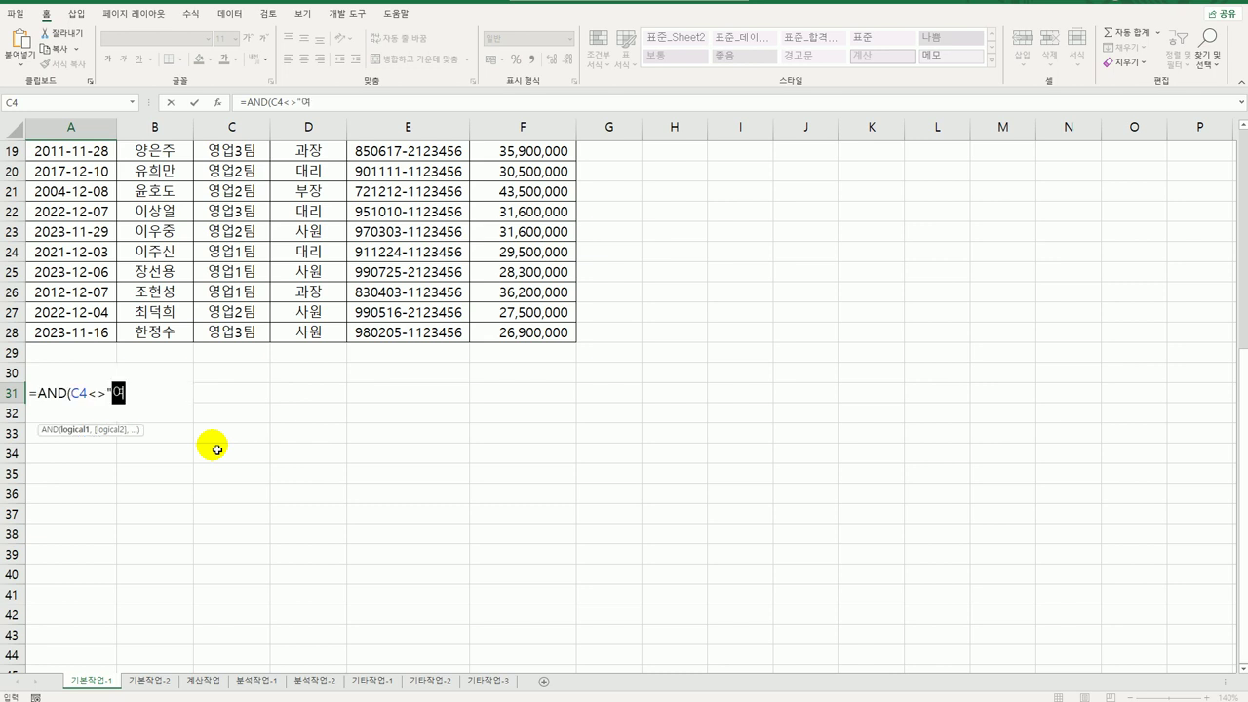
type("팀")
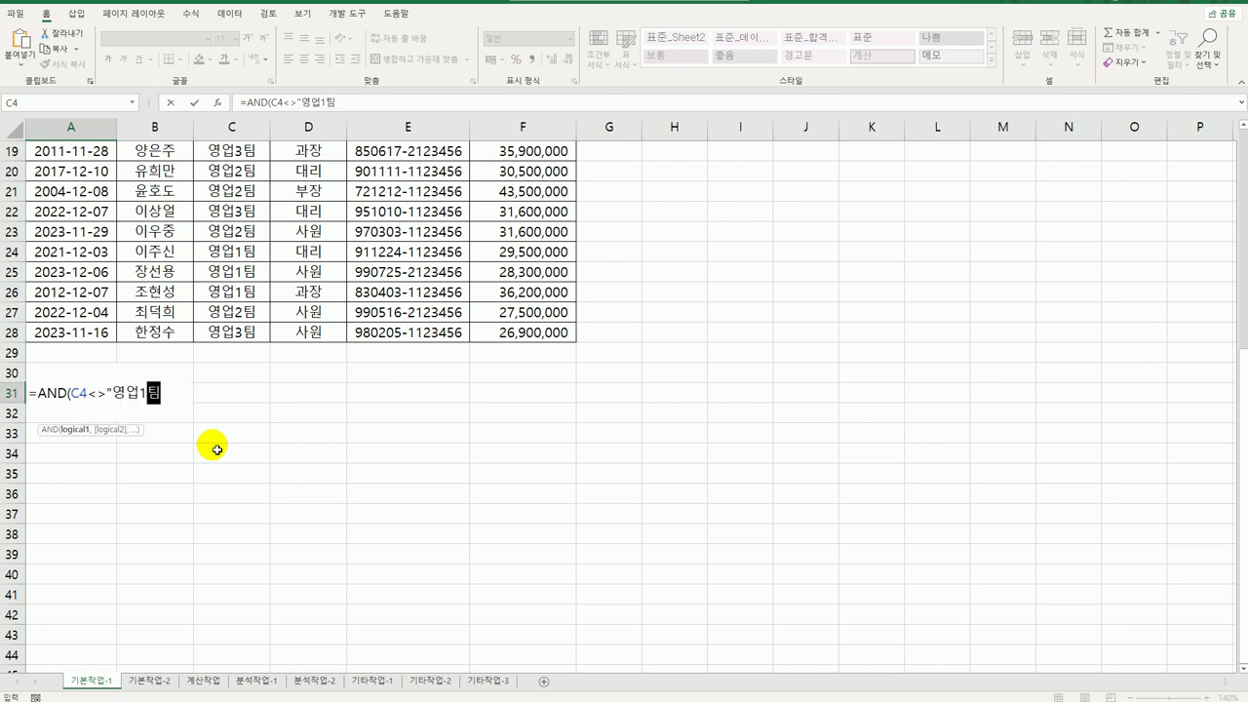
type("\",")
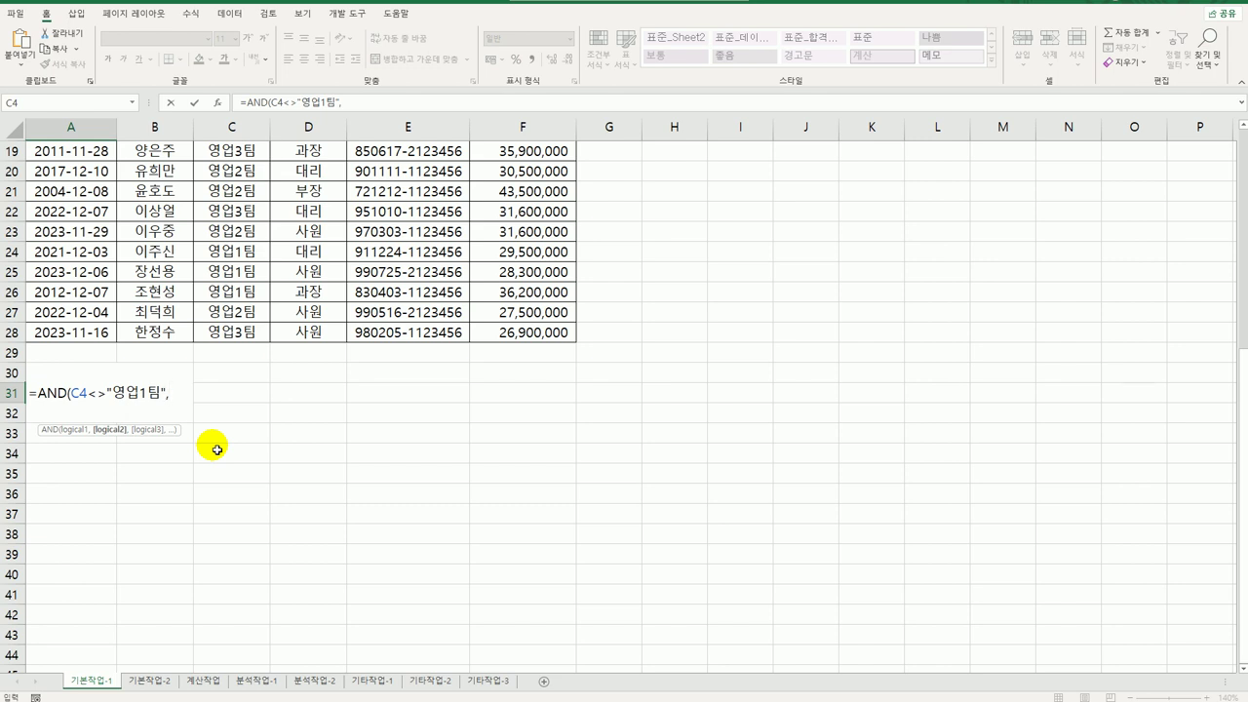
- Add a second condition to the AND formula that tests whether F4 is greater than an AVERAGE
scroll(429, 392, "up", 6)
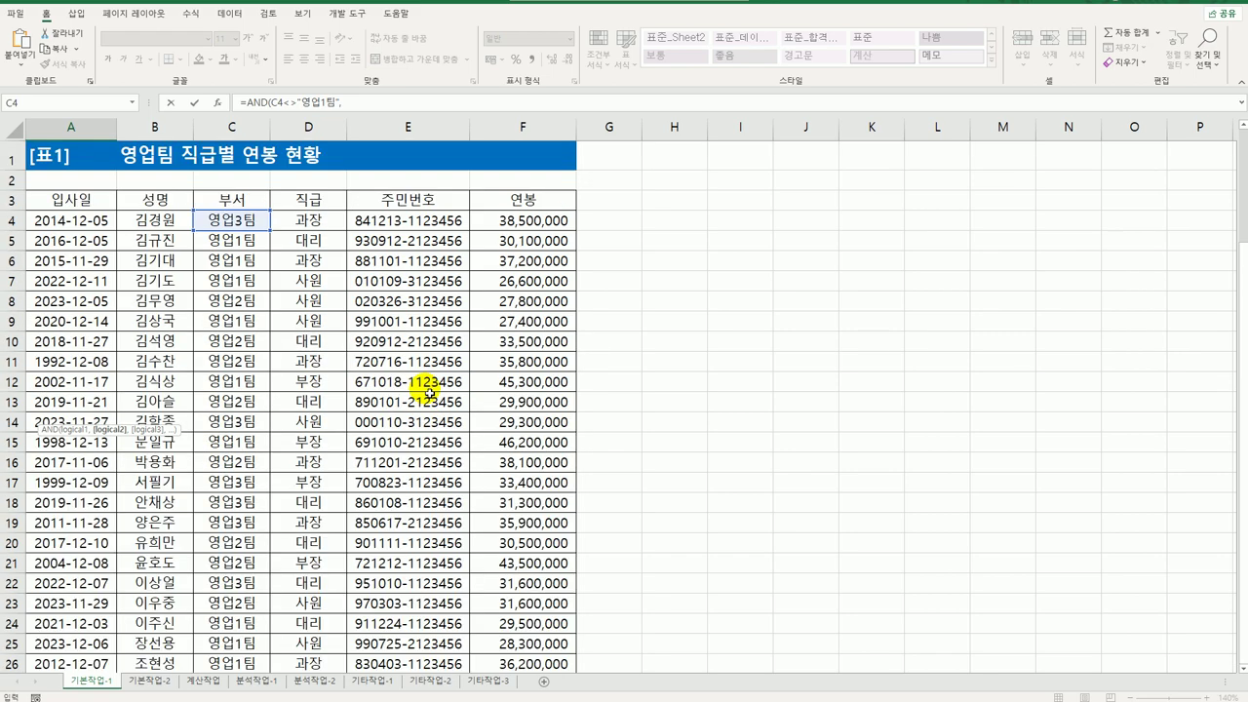
scroll(501, 203, "down", 3)
scroll(507, 219, "up", 3)
left_click(552, 222)
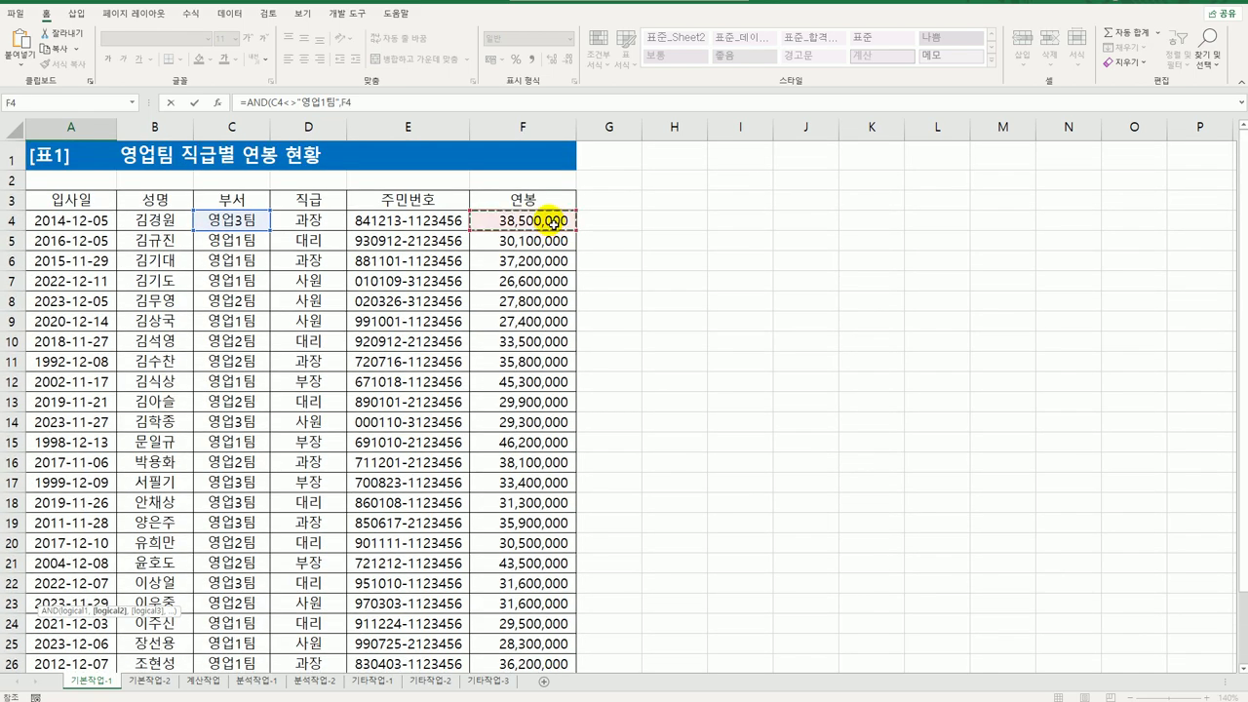
scroll(546, 282, "down", 3)
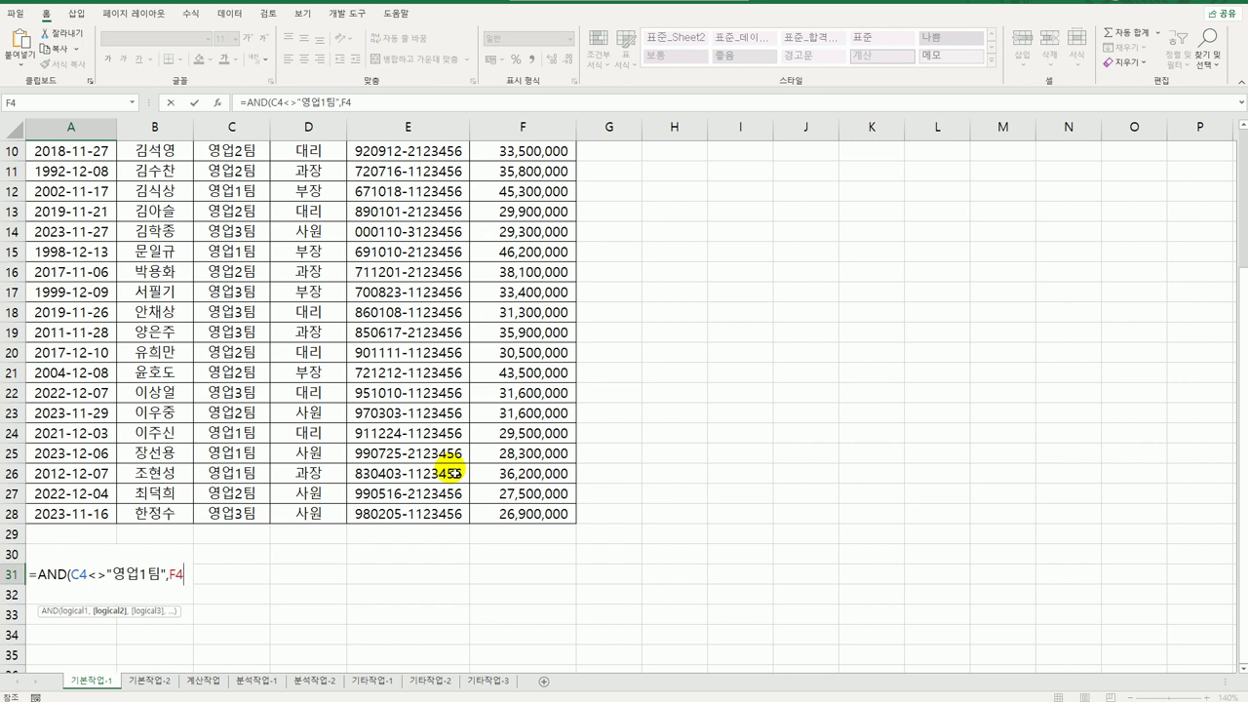
type(">aver")
key("Tab")
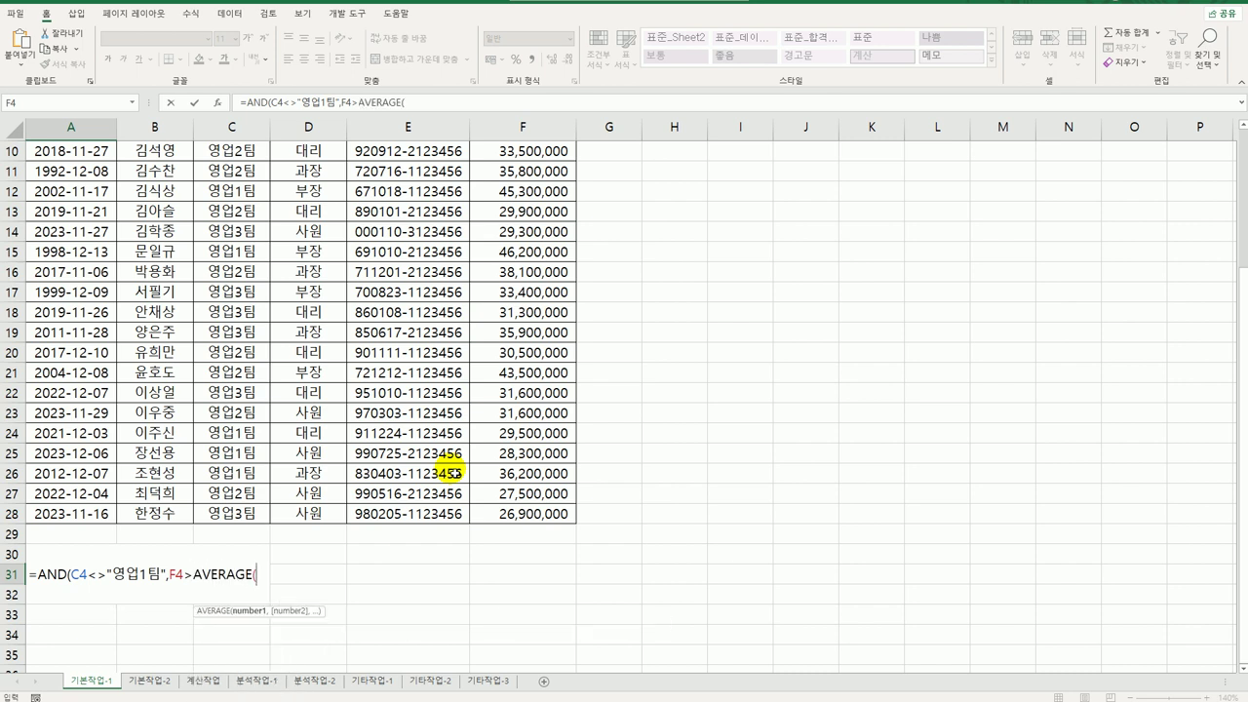
- Give AVERAGE the absolute salary range $F$4:$F$28 and complete the AND formula in A31
scroll(634, 358, "up", 3)
left_click(536, 222)
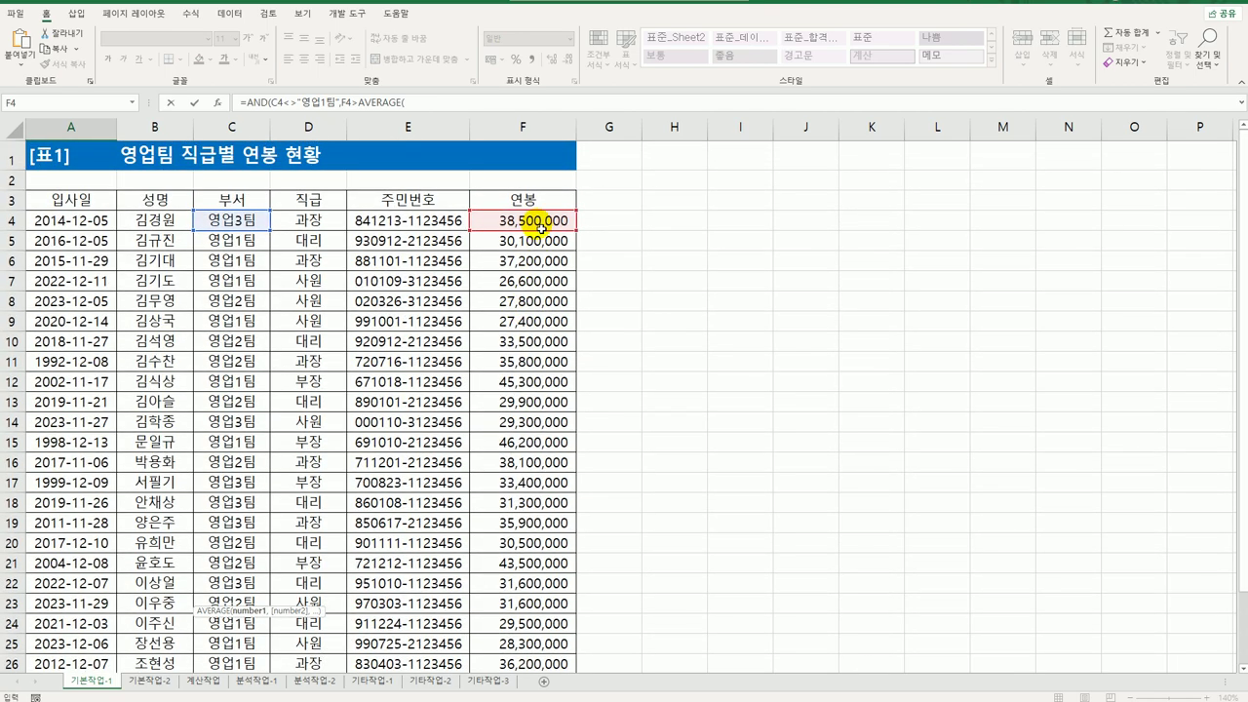
left_click_drag(540, 226, 552, 641)
scroll(663, 619, "down", 3)
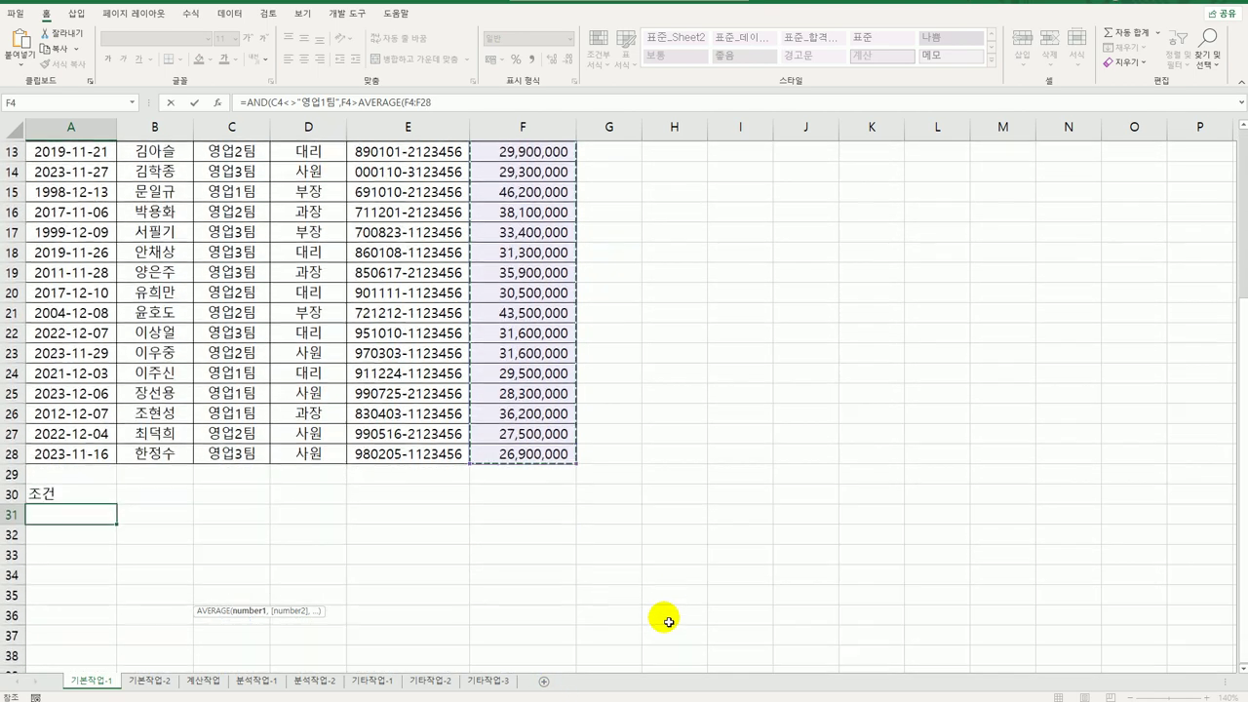
key("F4")
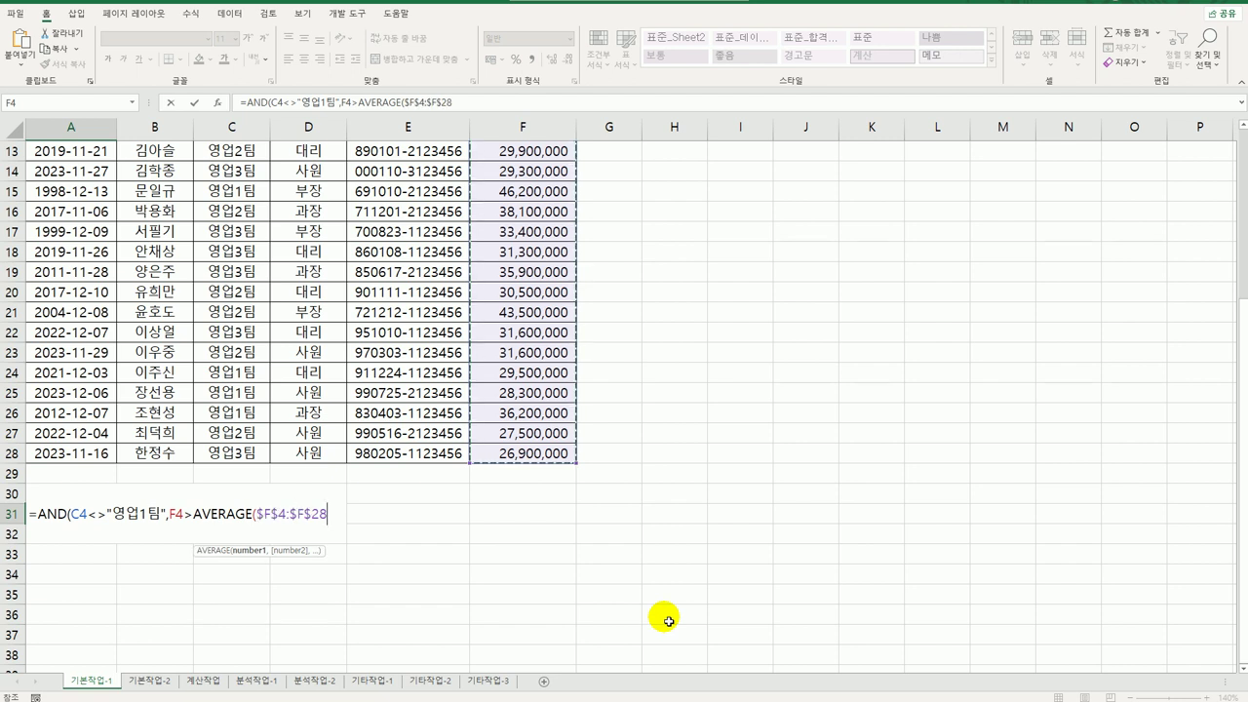
type(")")
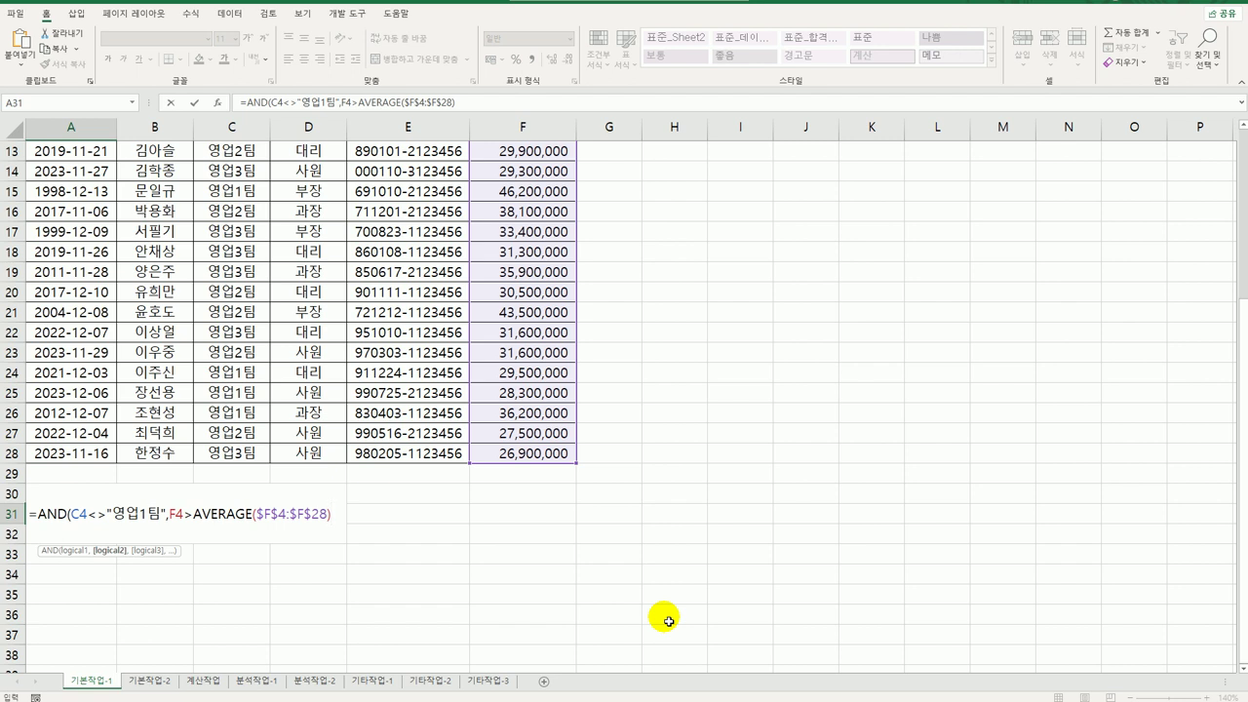
type(")")
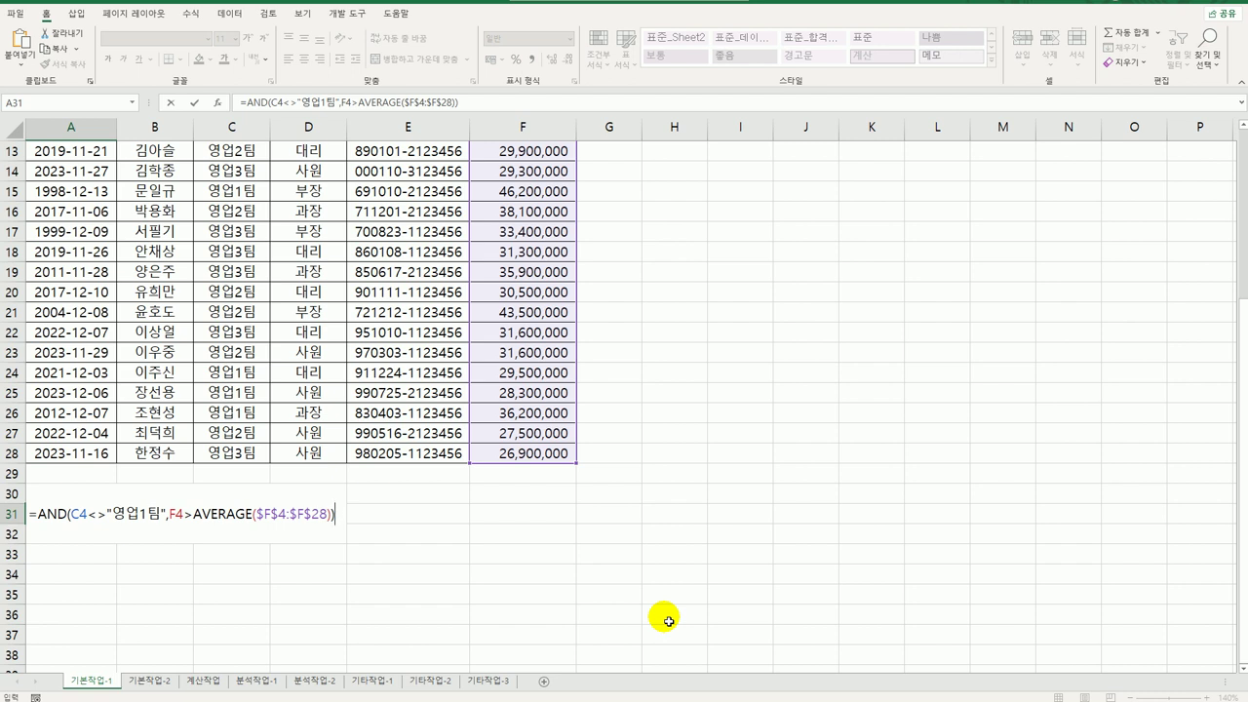
key("Return")
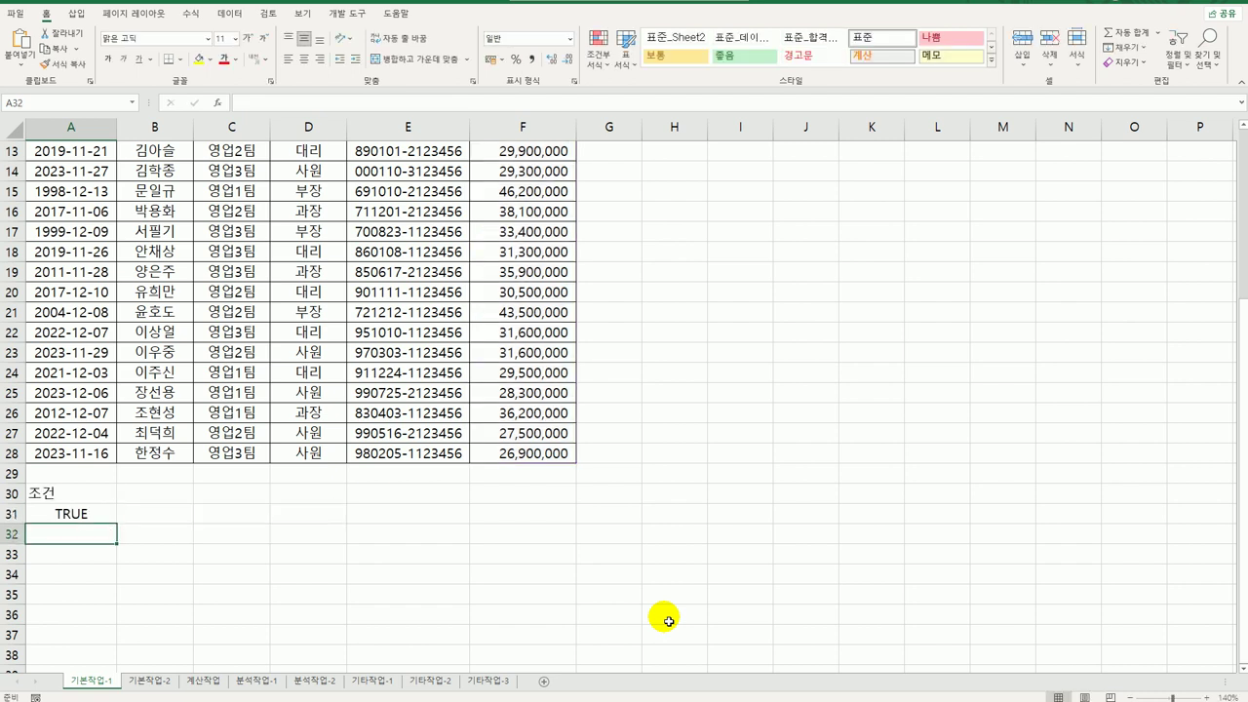
- Copy the table headings 입사일, 성명, 직급 and 연봉 to the row starting at A34
scroll(668, 621, "up", 4)
left_click(76, 205)
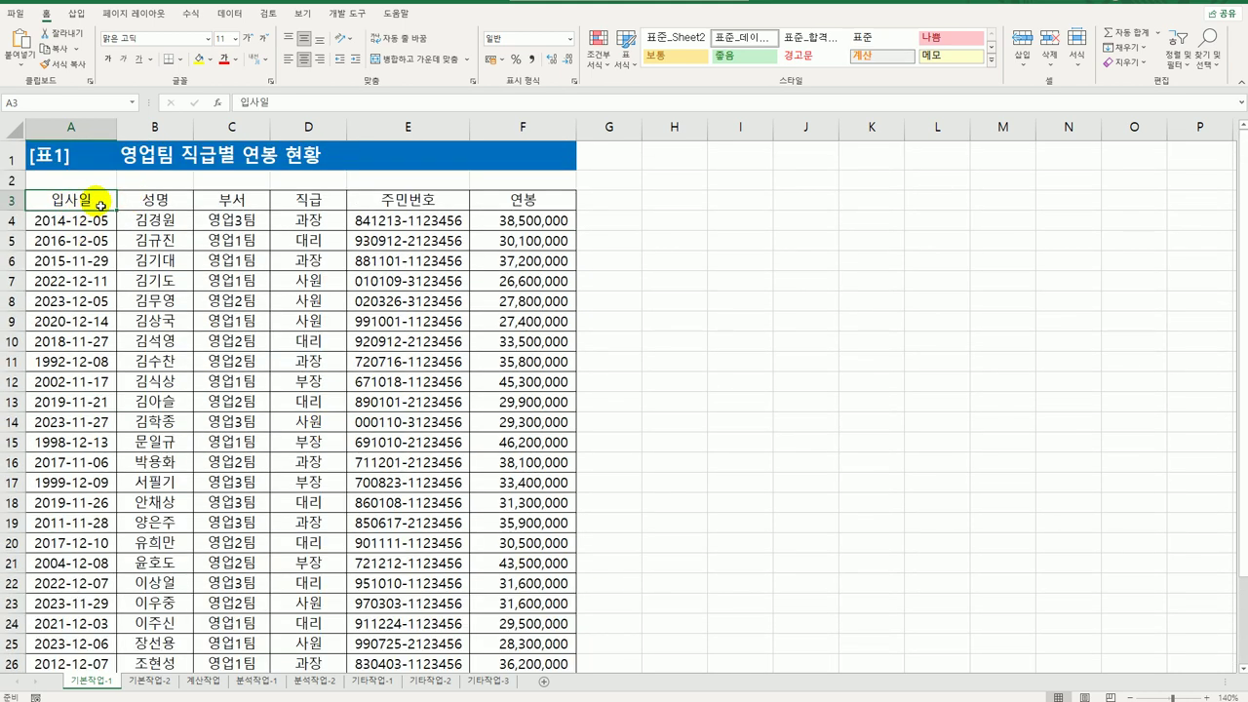
left_click_drag(93, 202, 198, 207)
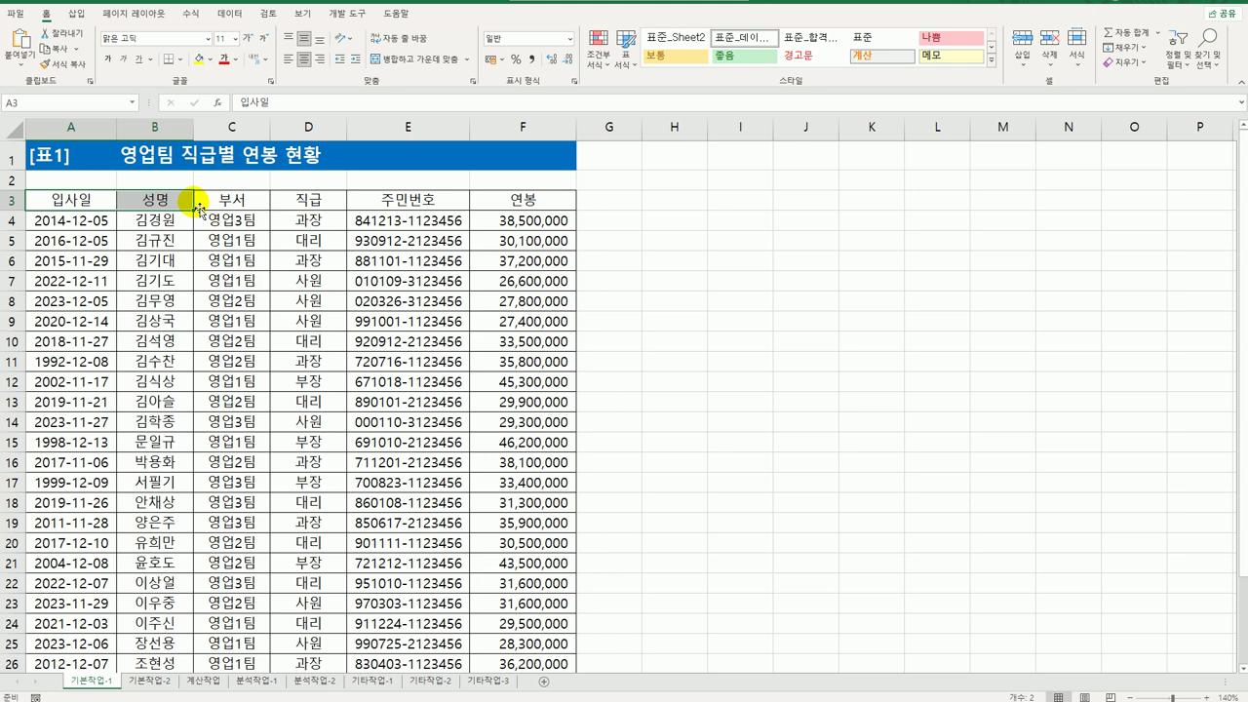
left_click(312, 200, "ctrl")
left_click(528, 201, "ctrl")
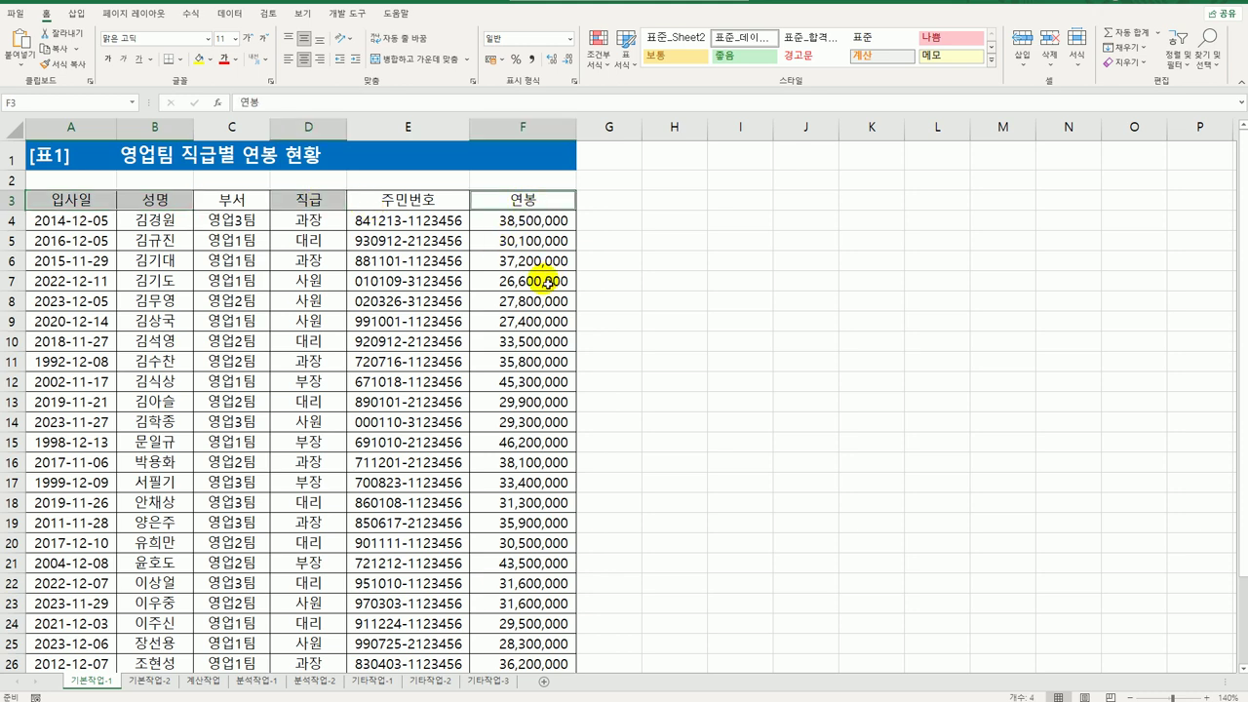
key("ctrl+c")
scroll(302, 438, "down", 6)
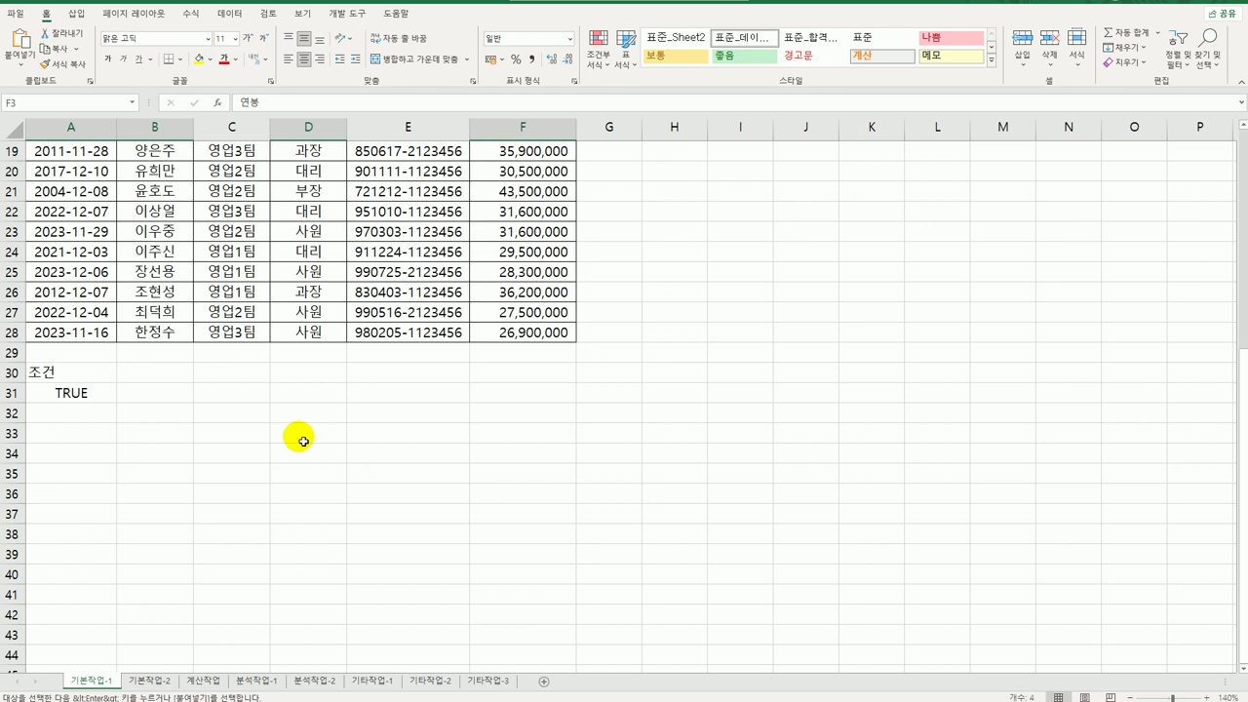
left_click(82, 454)
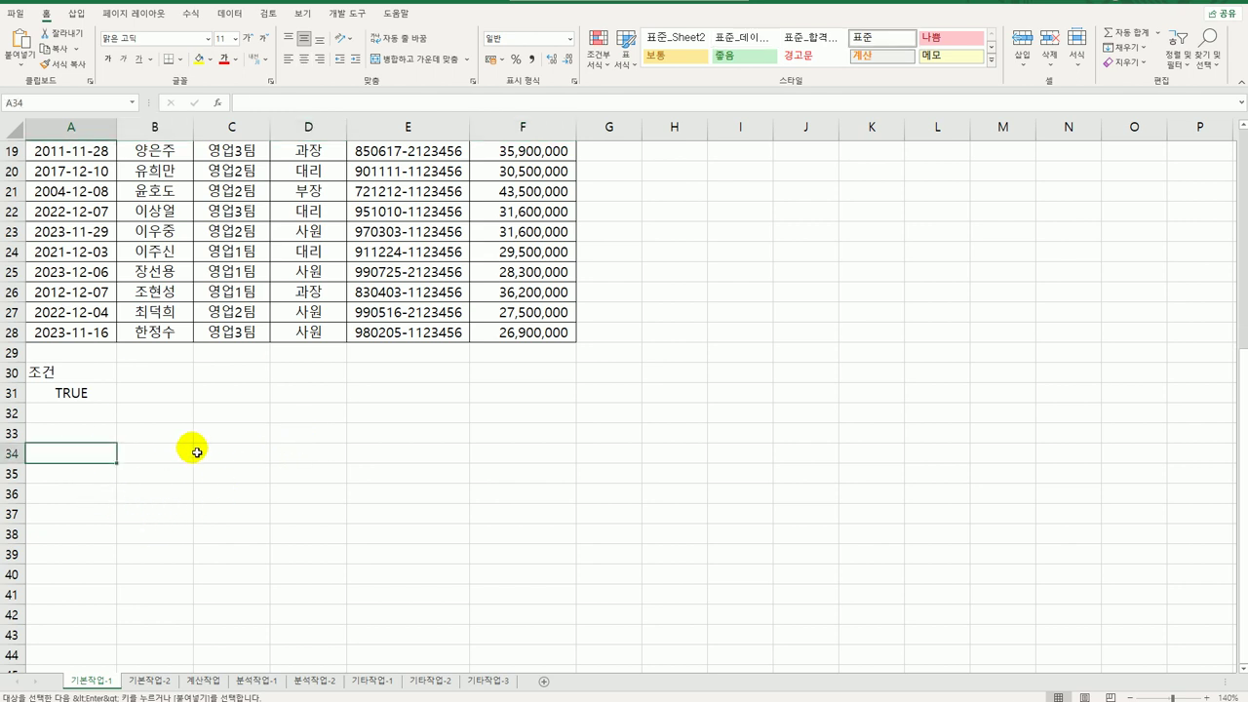
key("ctrl+v")
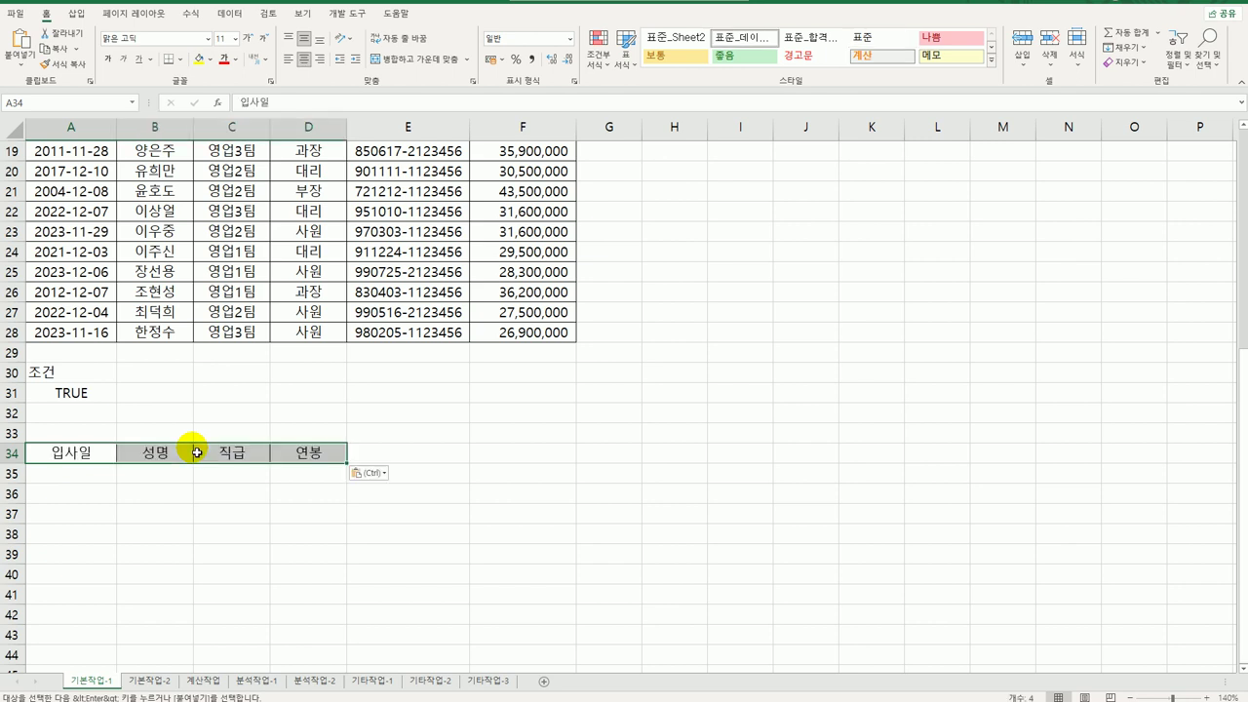
- Start an advanced filter on the table A3:F28 with A30:A31 as the criteria range
left_click(234, 272)
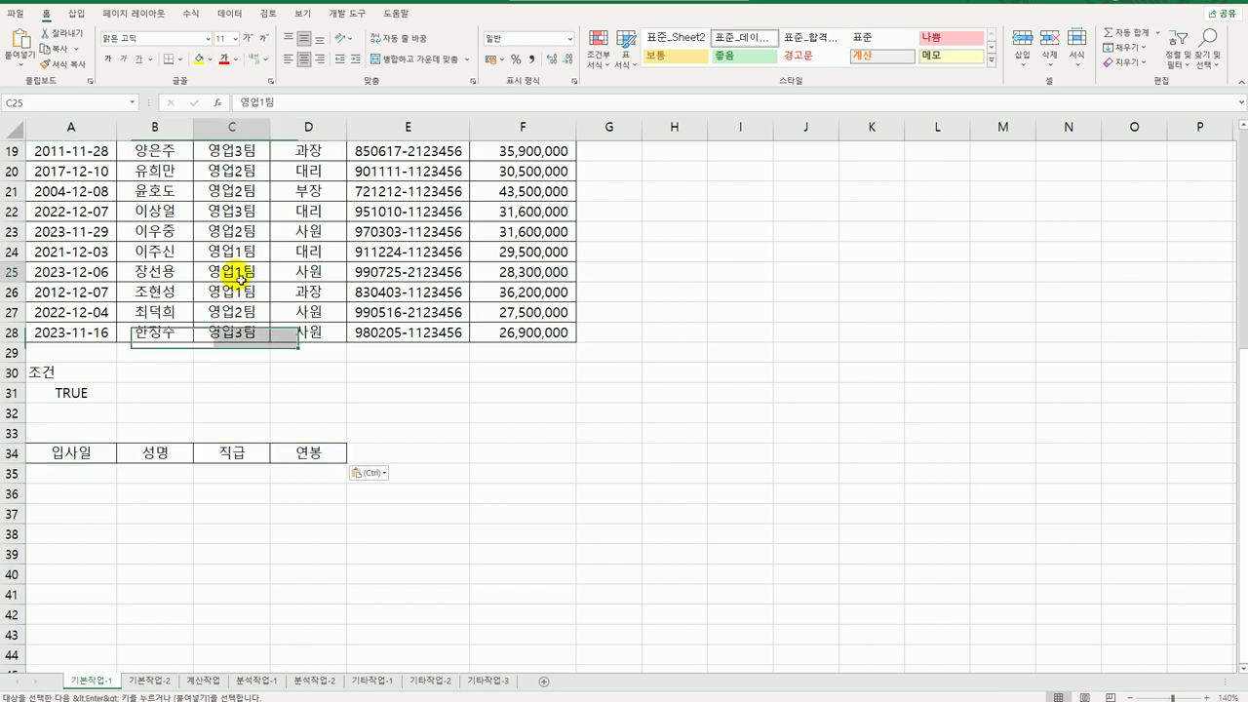
left_click(231, 11)
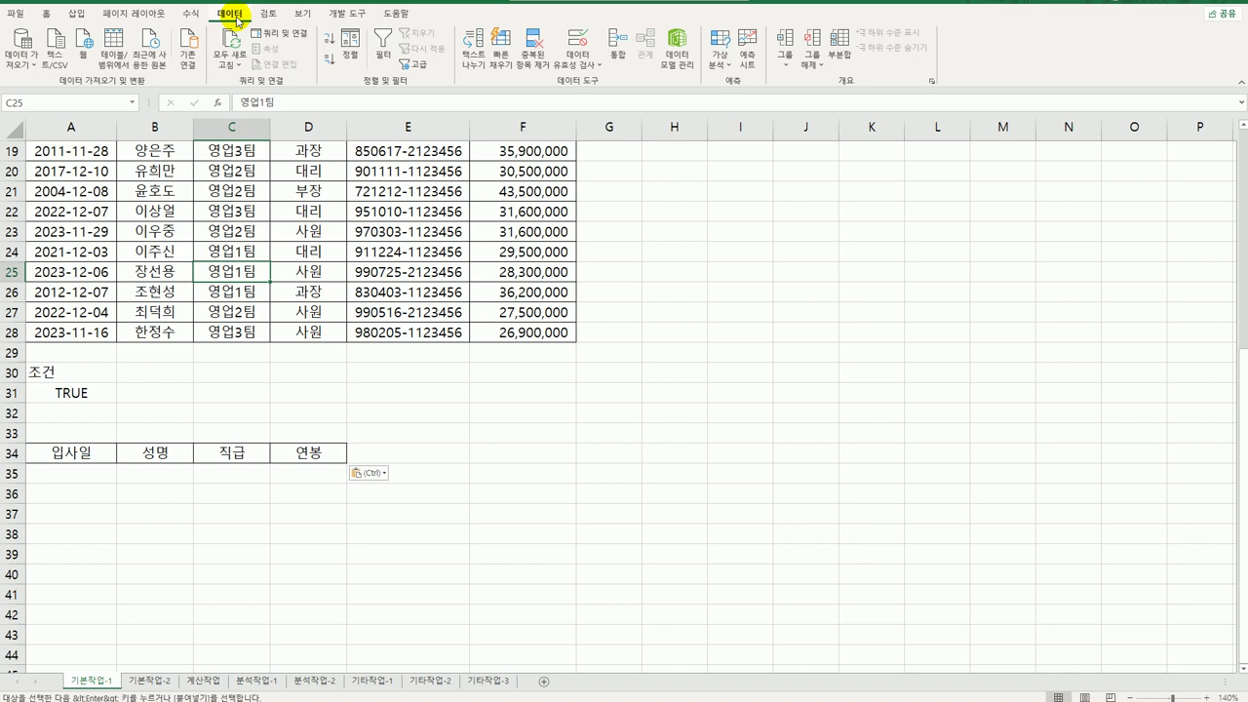
left_click(416, 66)
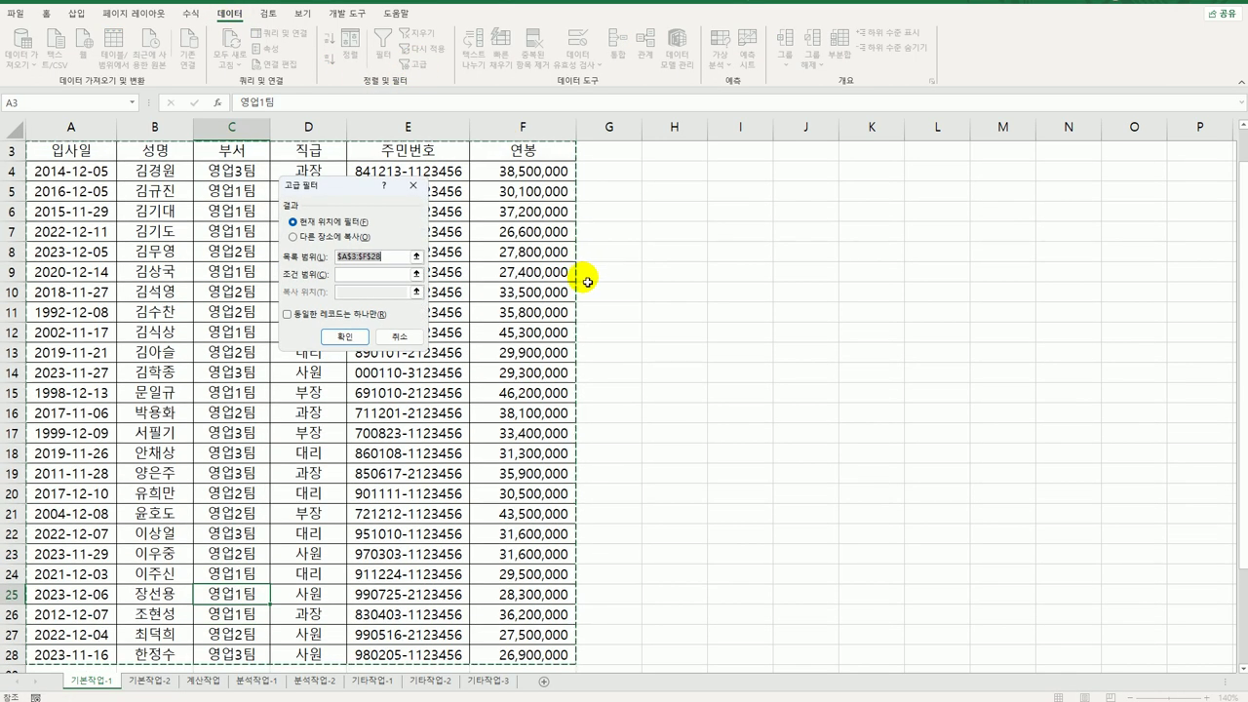
left_click(395, 274)
scroll(217, 401, "down", 3)
left_click_drag(37, 513, 62, 537)
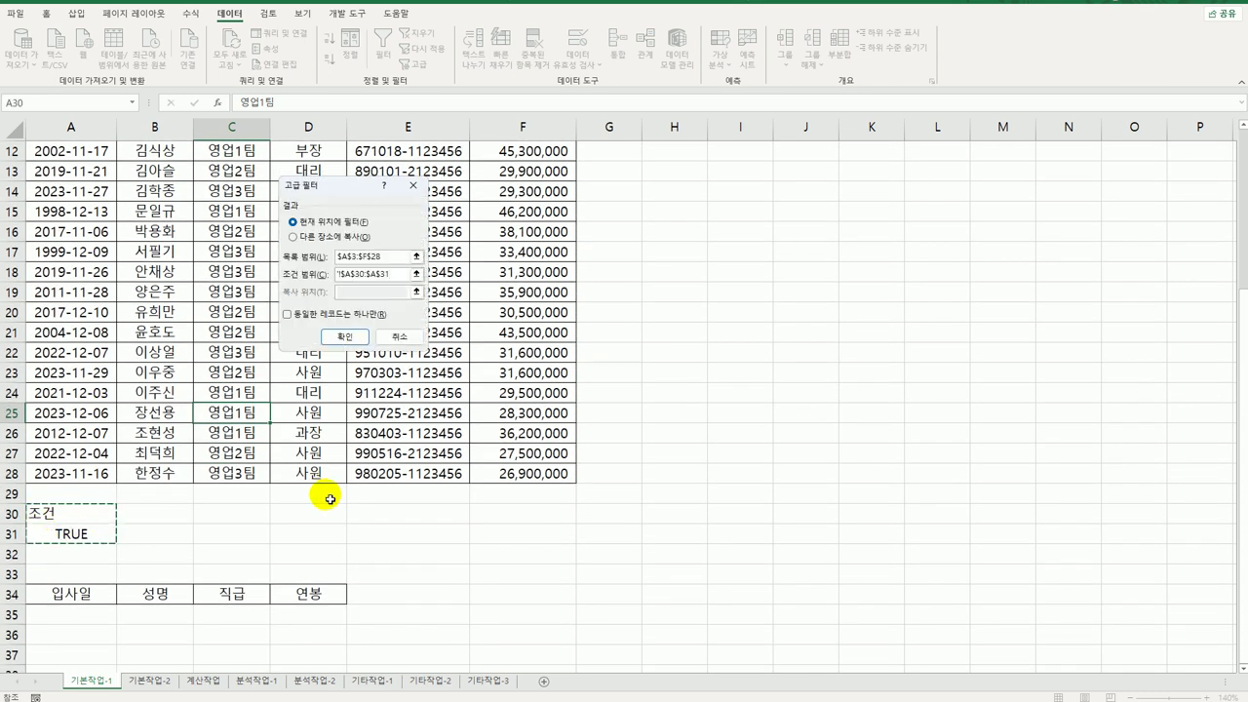
- Set the advanced filter to copy its results to another location, the headings in A34:D34, and run it
left_click(295, 237)
left_click(355, 292)
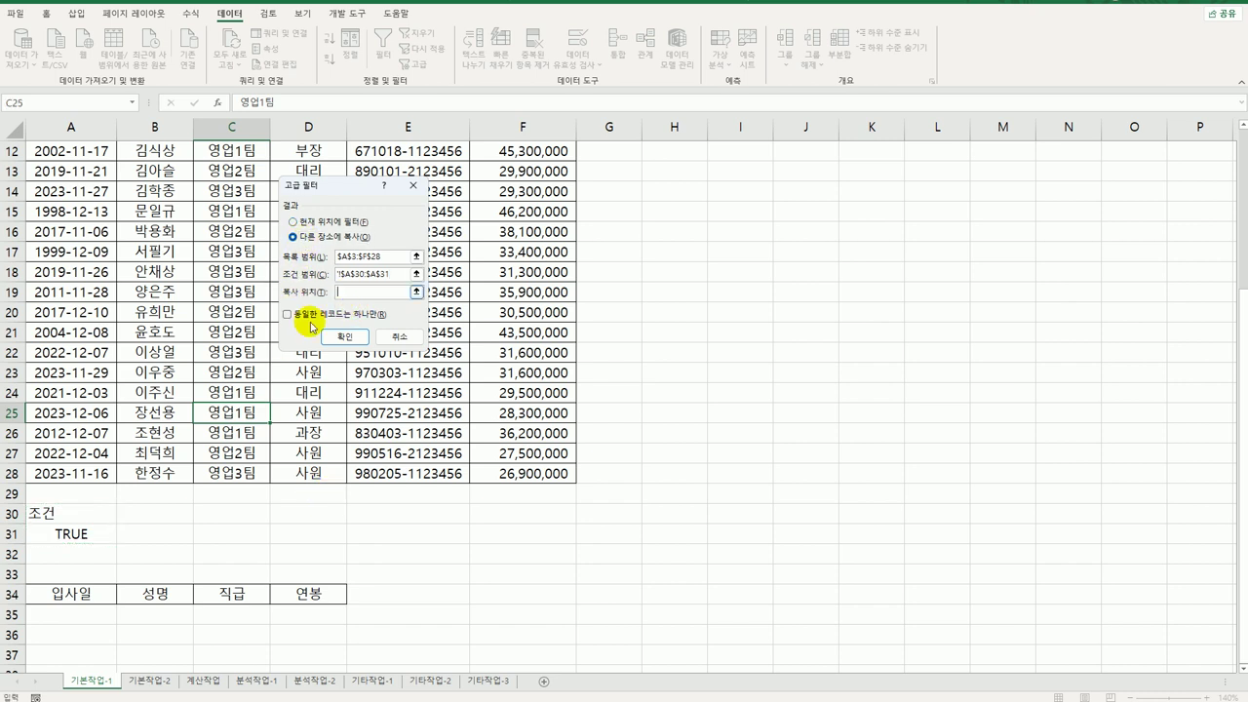
left_click_drag(85, 596, 300, 593)
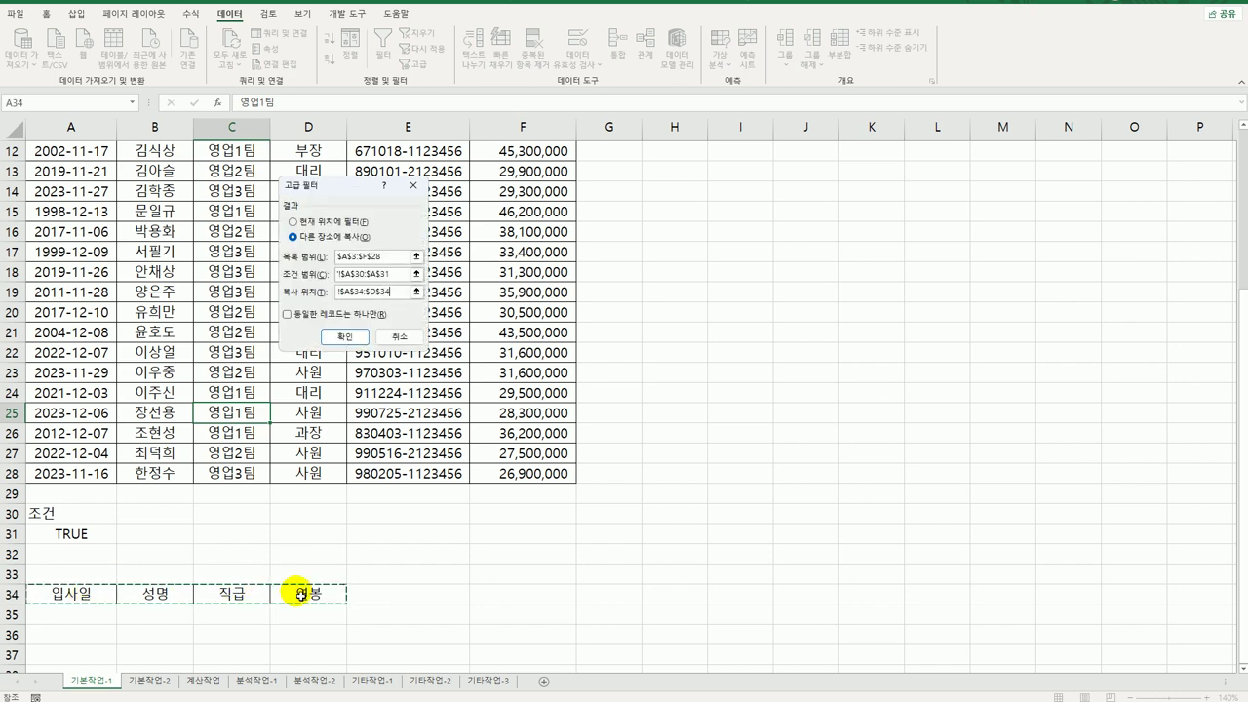
left_click(343, 337)
scroll(419, 453, "down", 3)
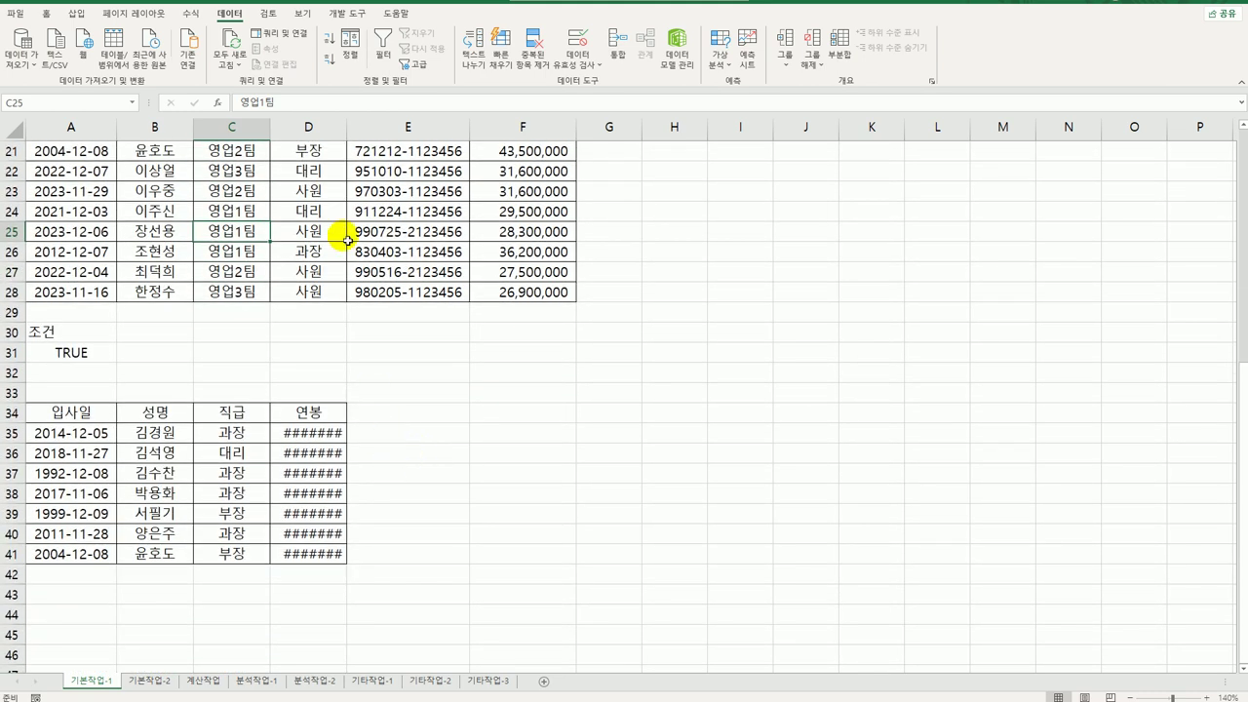
- Widen column D to fit the extracted 연봉 values and check the criteria formula in A31
left_click_drag(355, 133, 359, 138)
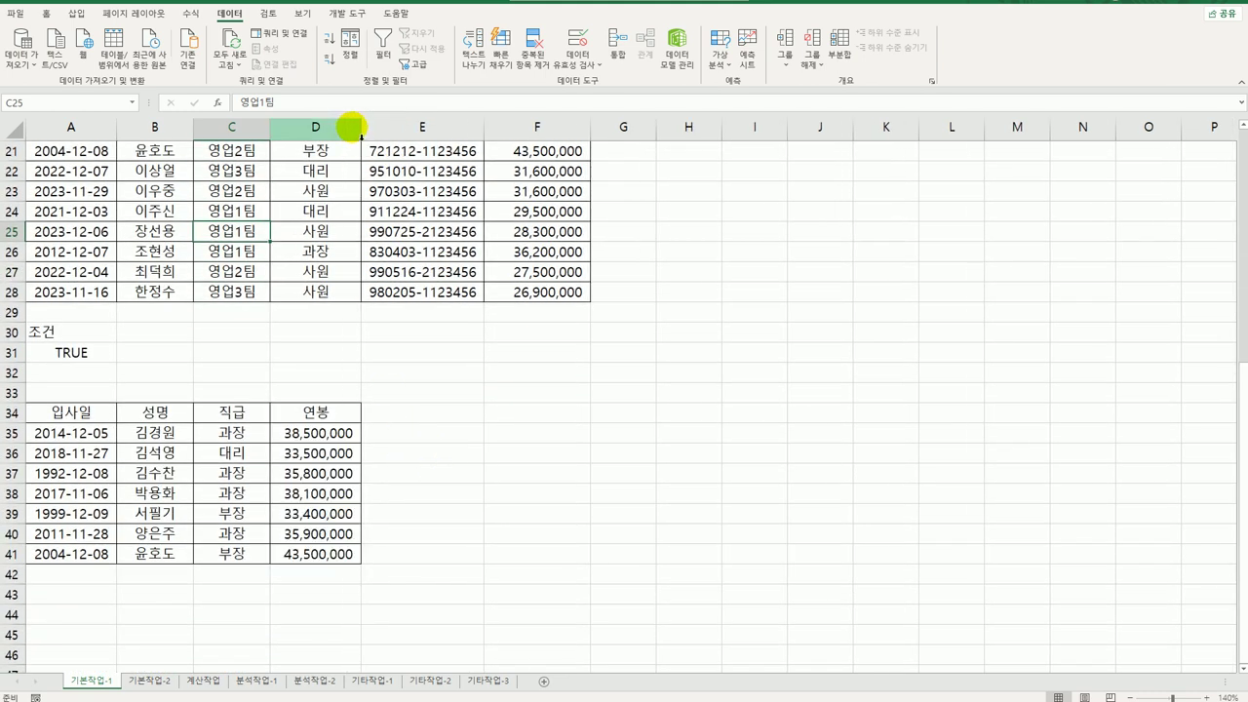
left_click(94, 353)
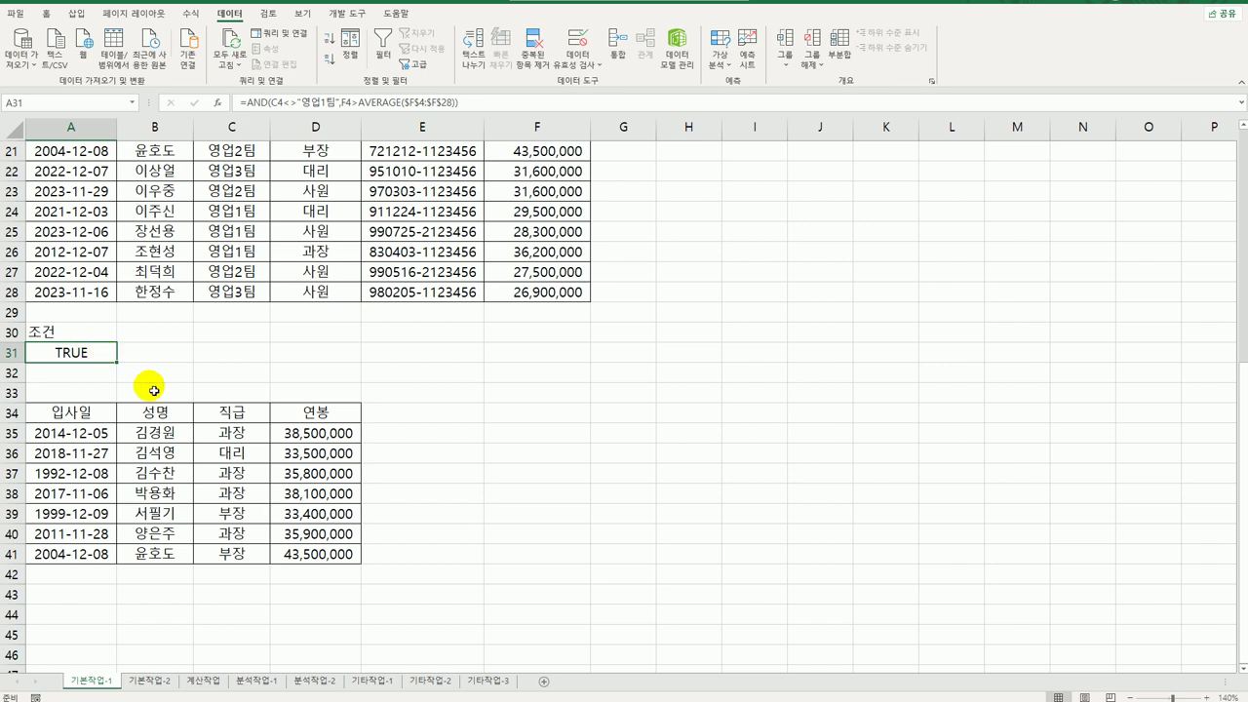
- Start a new conditional formatting rule for A4:F28 that uses a formula to determine which cells to format
scroll(154, 390, "up", 7)
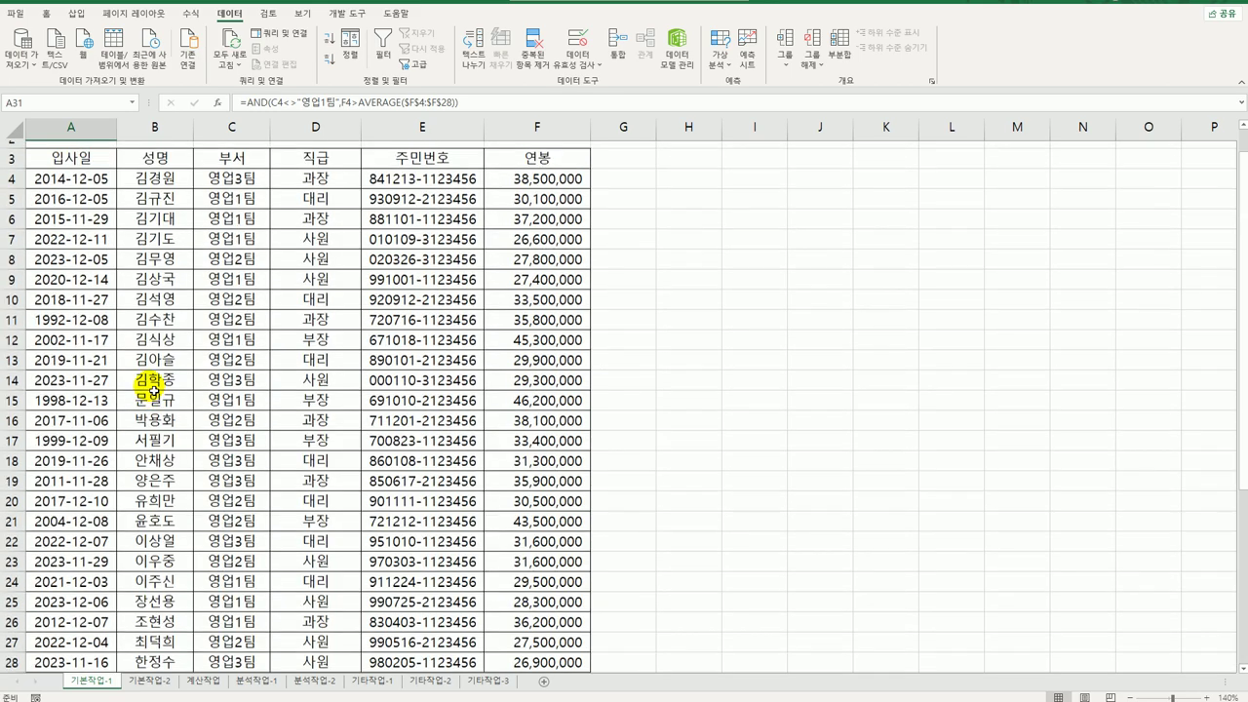
left_click_drag(88, 222, 530, 632)
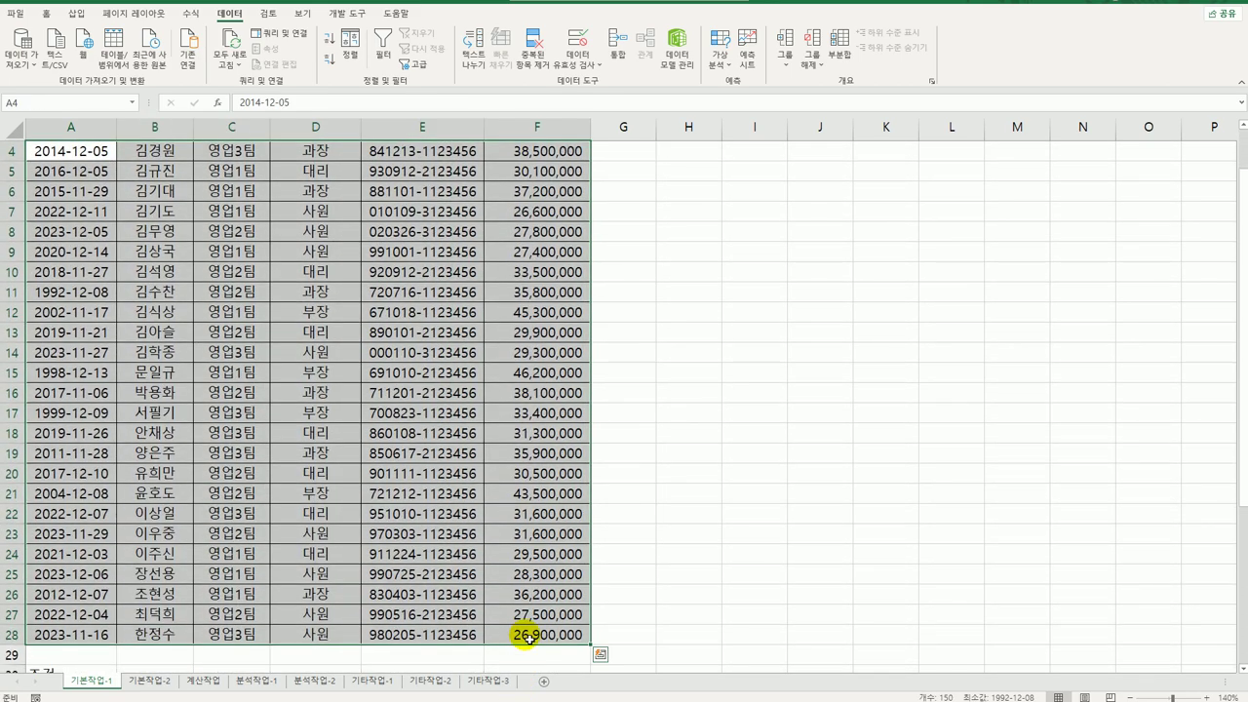
scroll(504, 604, "up", 1)
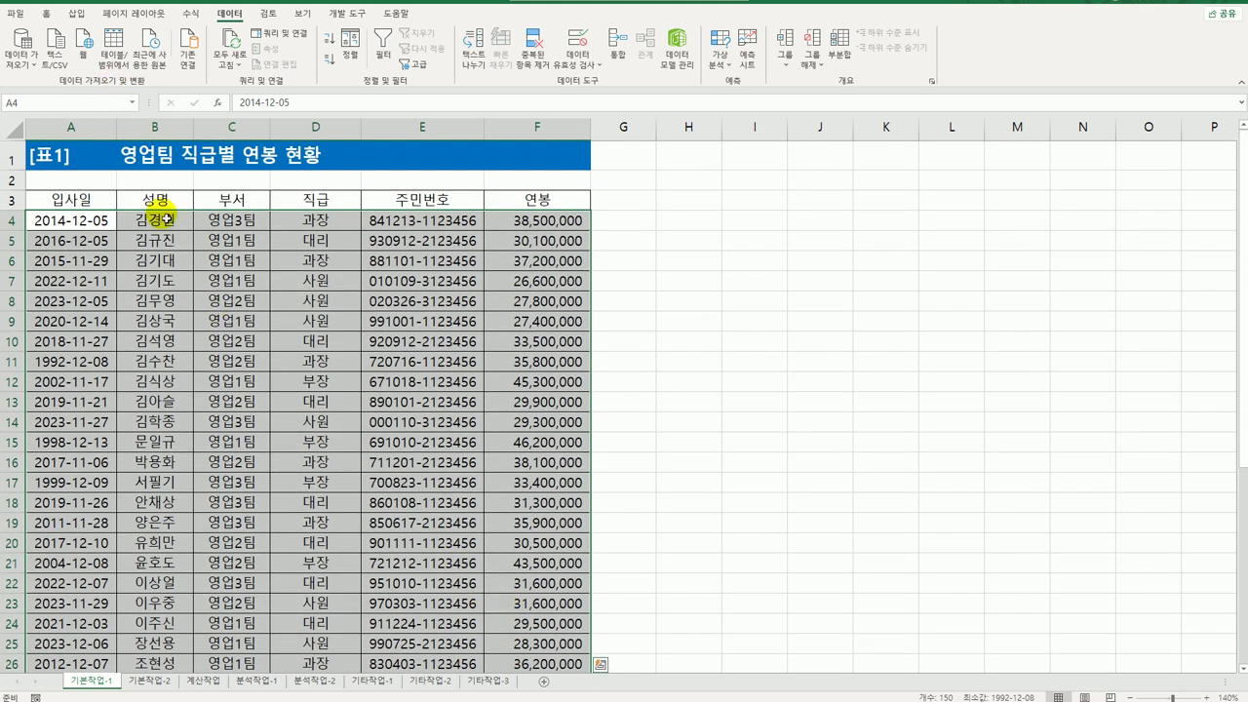
left_click(46, 14)
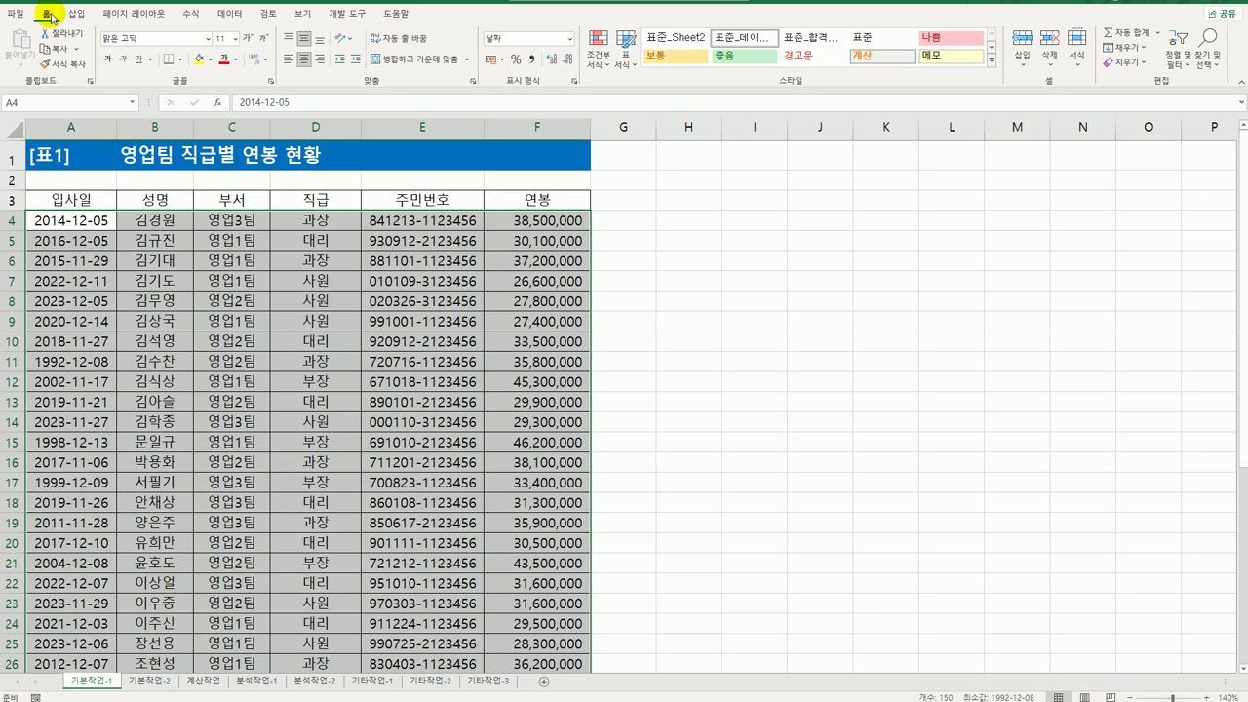
left_click(596, 63)
left_click(624, 242)
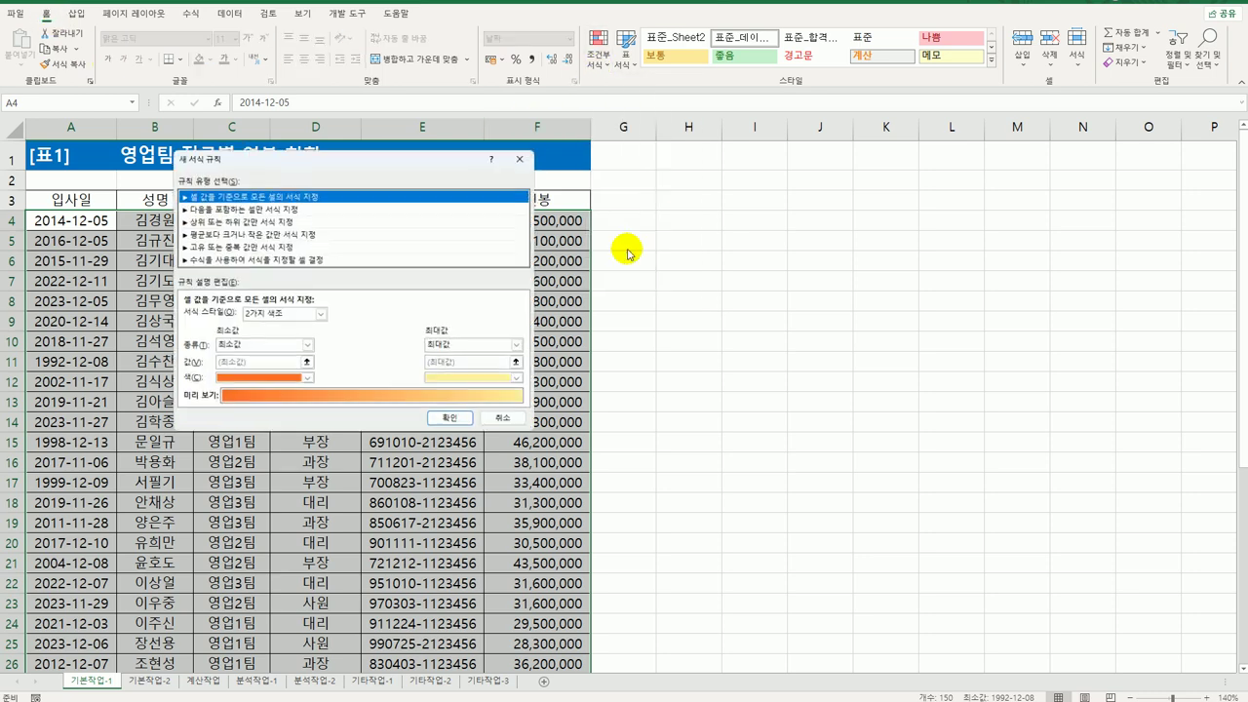
left_click_drag(425, 162, 889, 159)
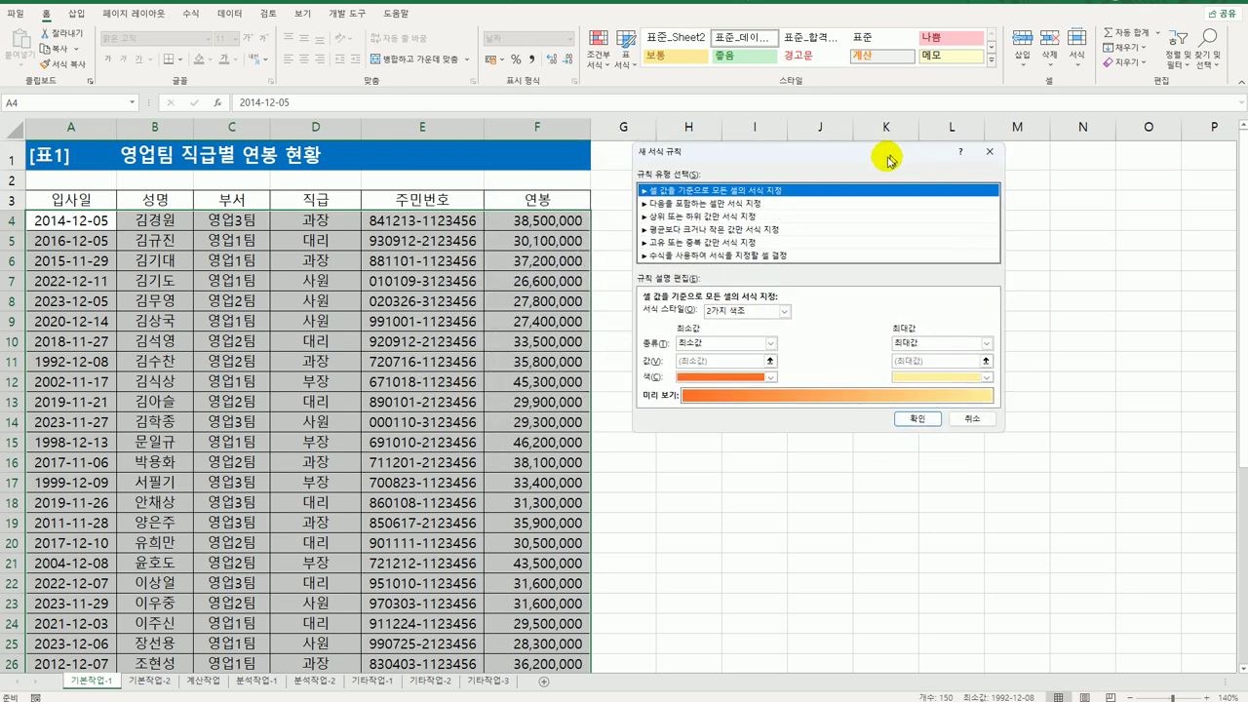
left_click(810, 256)
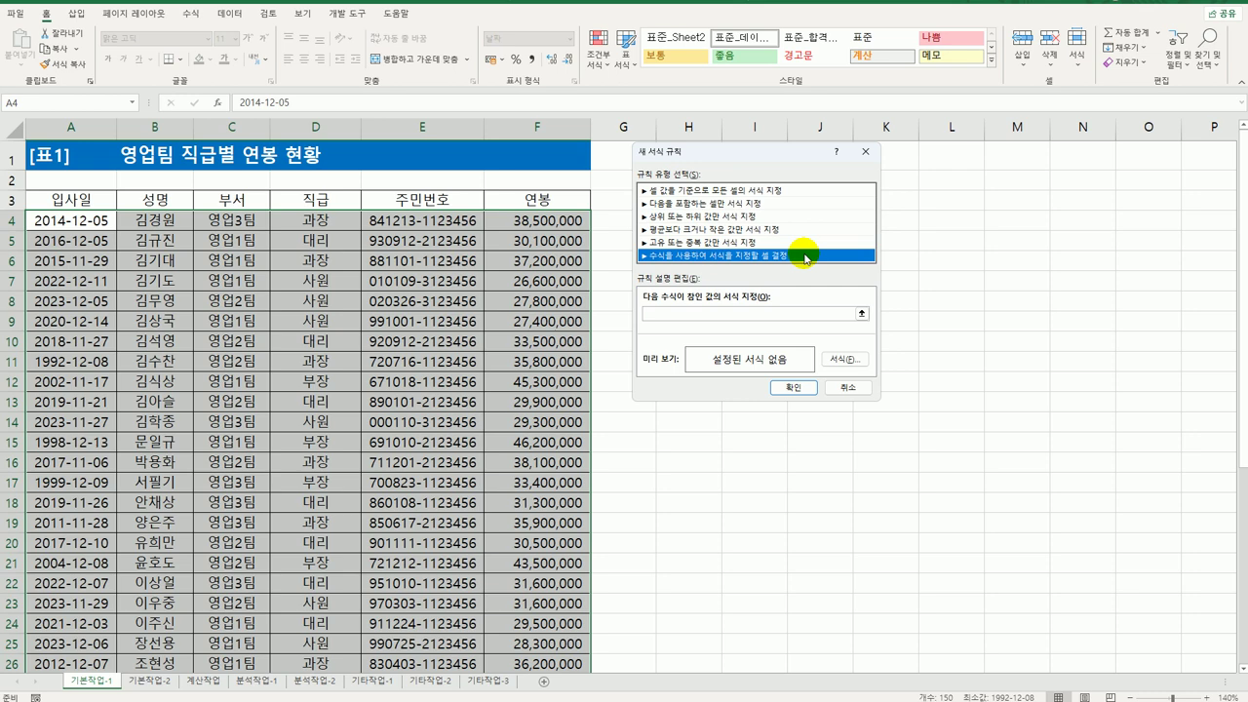
- Begin the rule's OR formula with the highest-salary condition, =or($F4=max($F$4:$F$28), keeping only column F absolute in the first reference
left_click(695, 315)
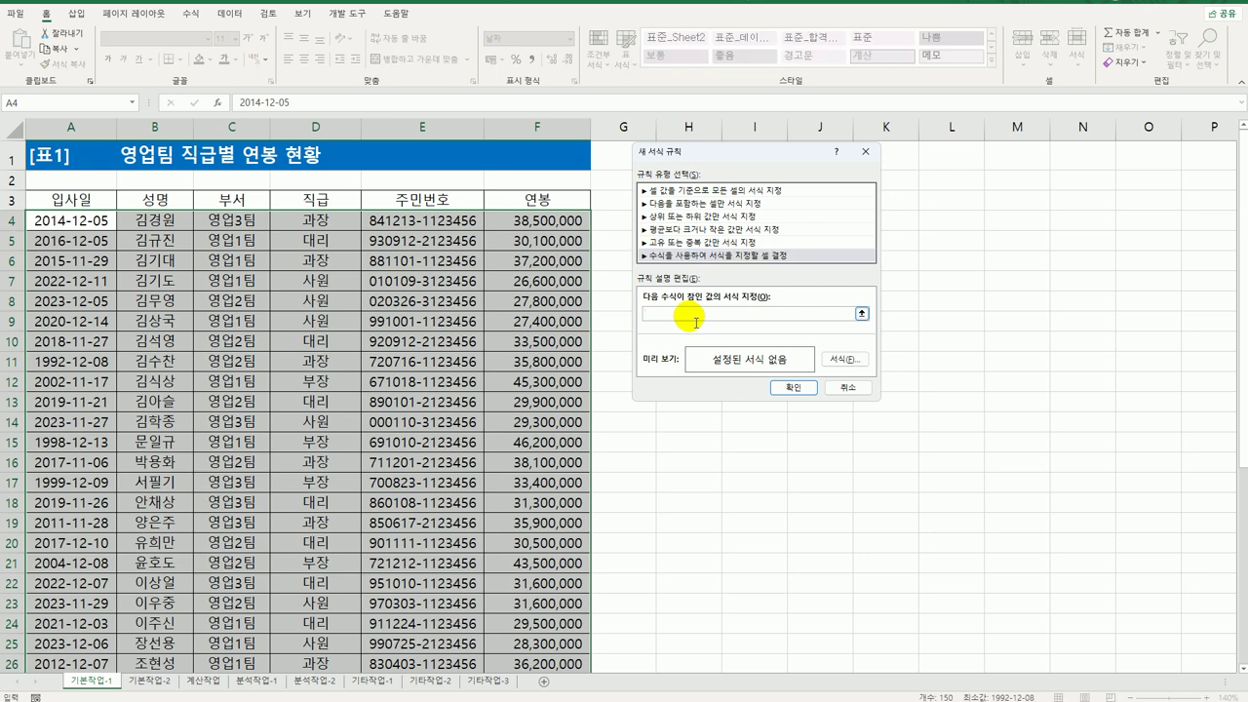
type("=ㅇ")
key("BackSpace")
type("Or(")
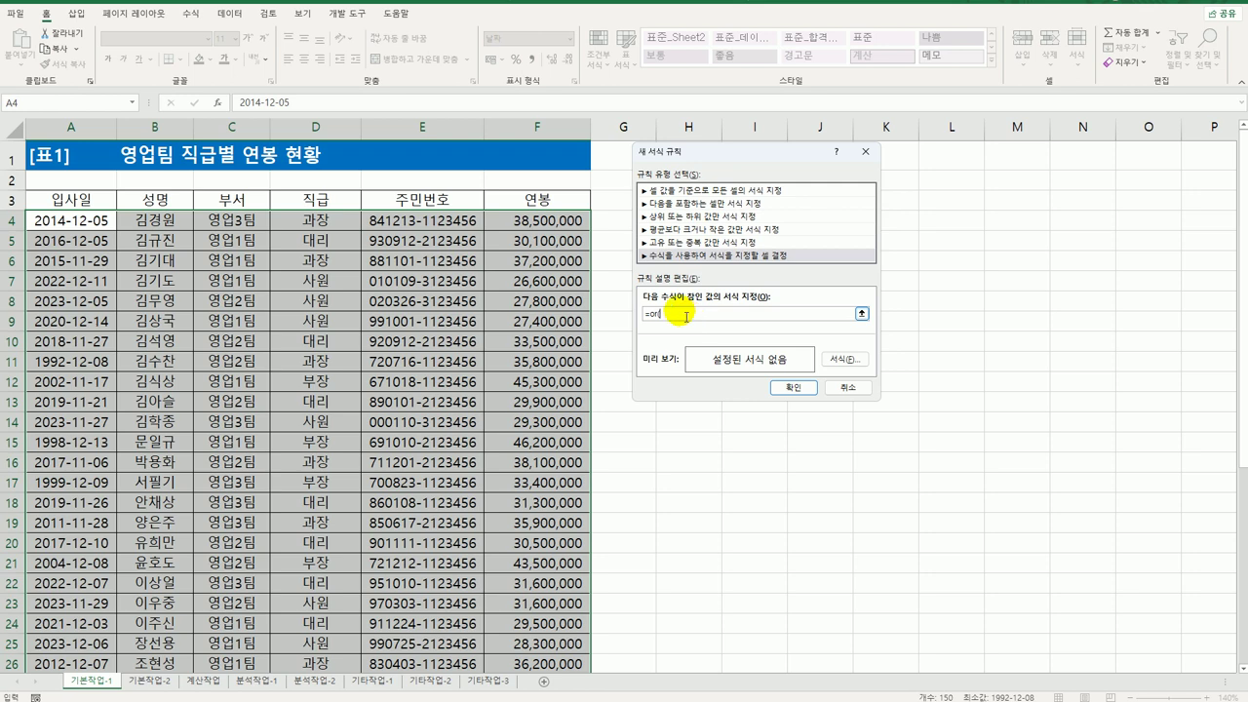
left_click(544, 226)
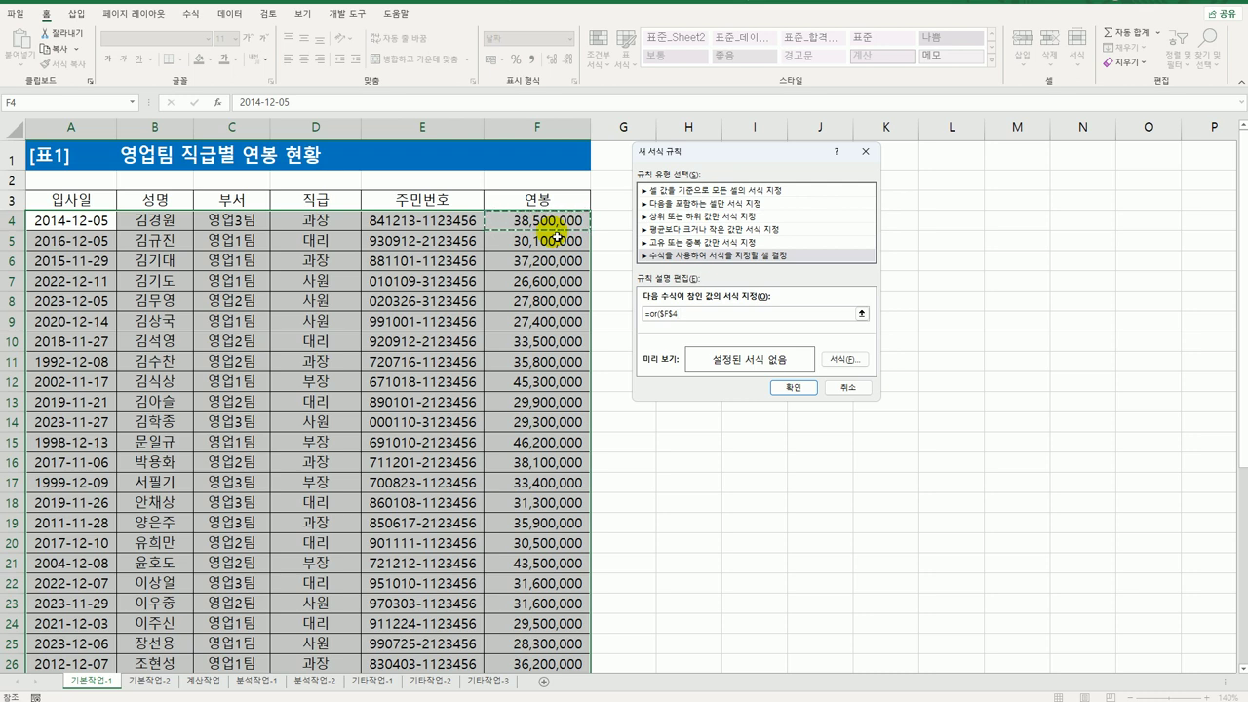
key("F4")
type("=max(")
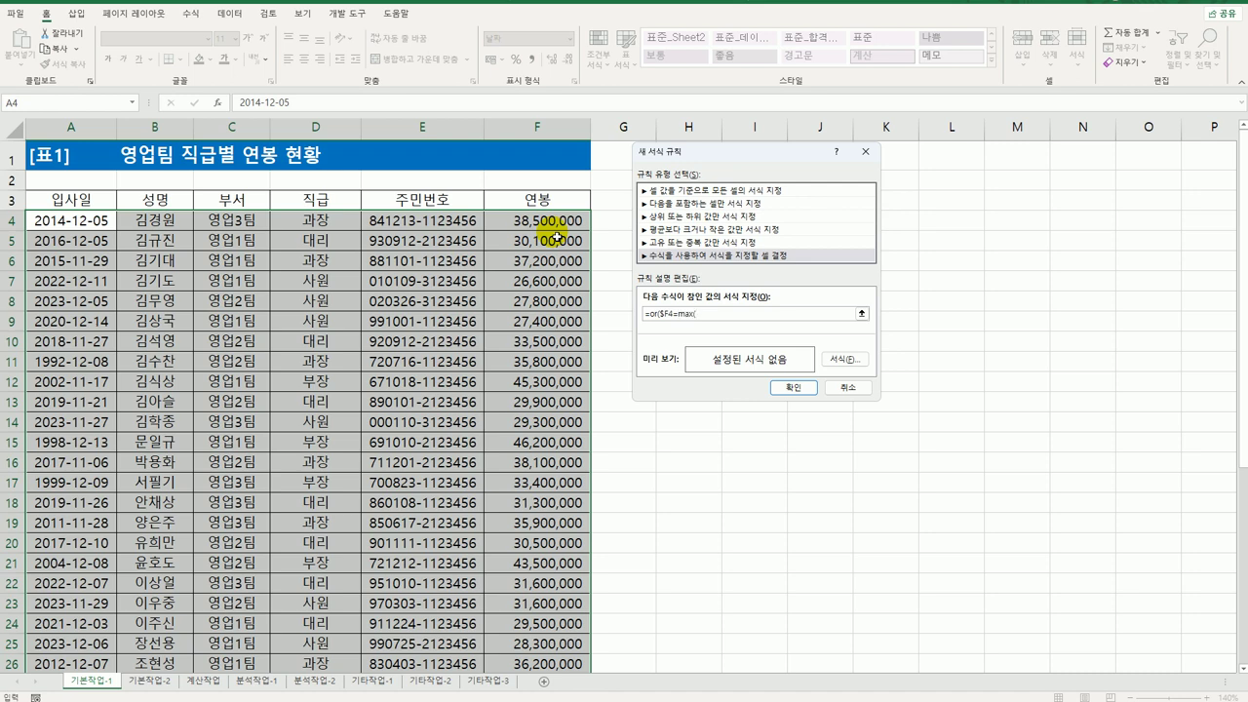
left_click_drag(551, 222, 522, 635)
type(")")
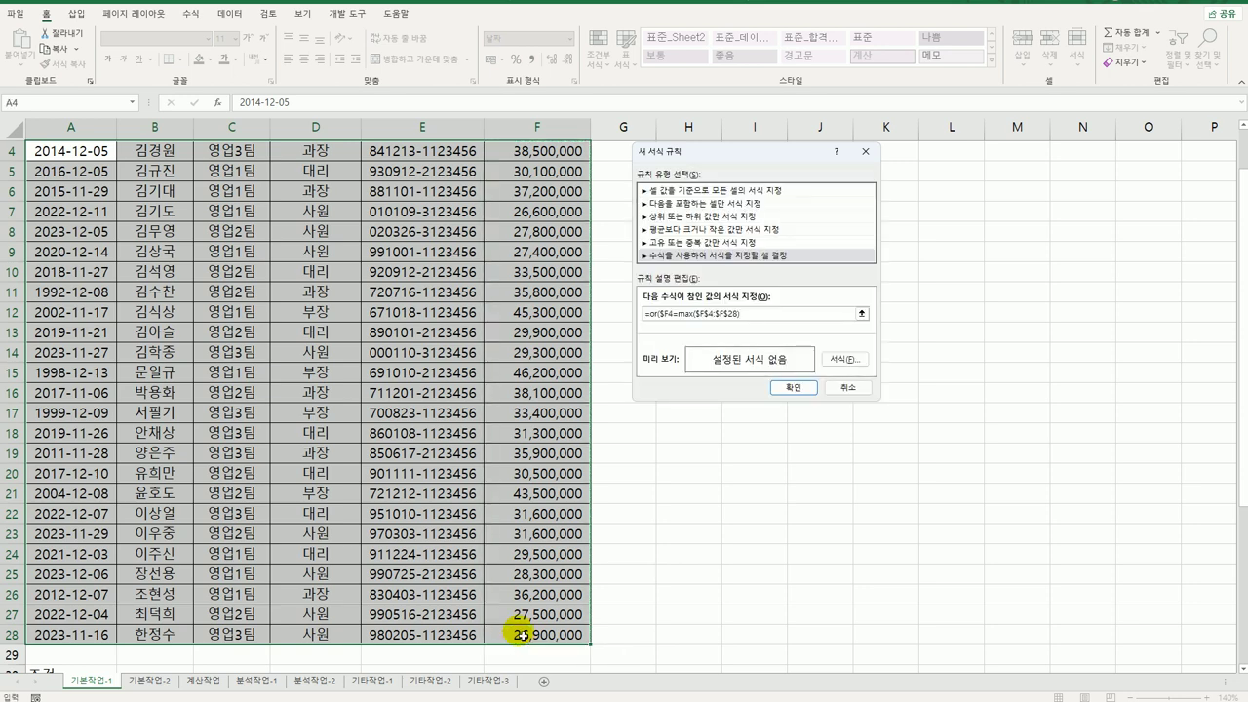
- Add the lowest-salary condition $F4=min($F$4:$F$28) as the second OR argument and close the formula
scroll(525, 632, "up", 1)
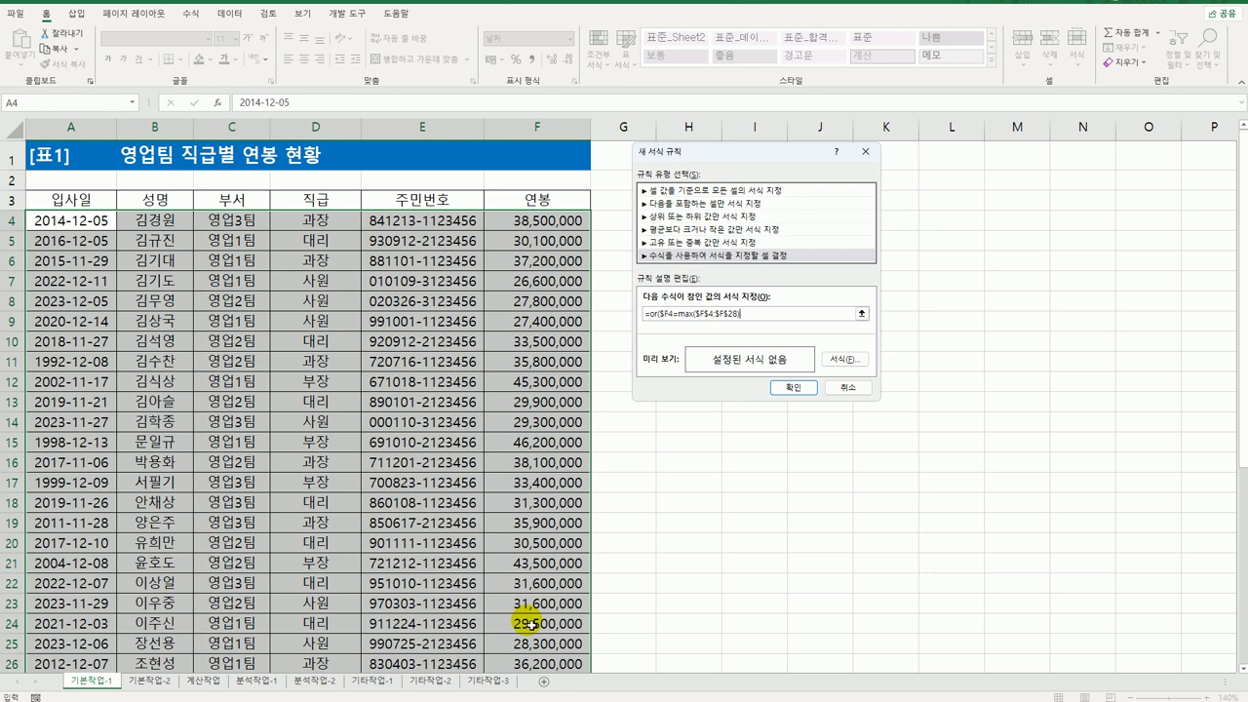
type(",")
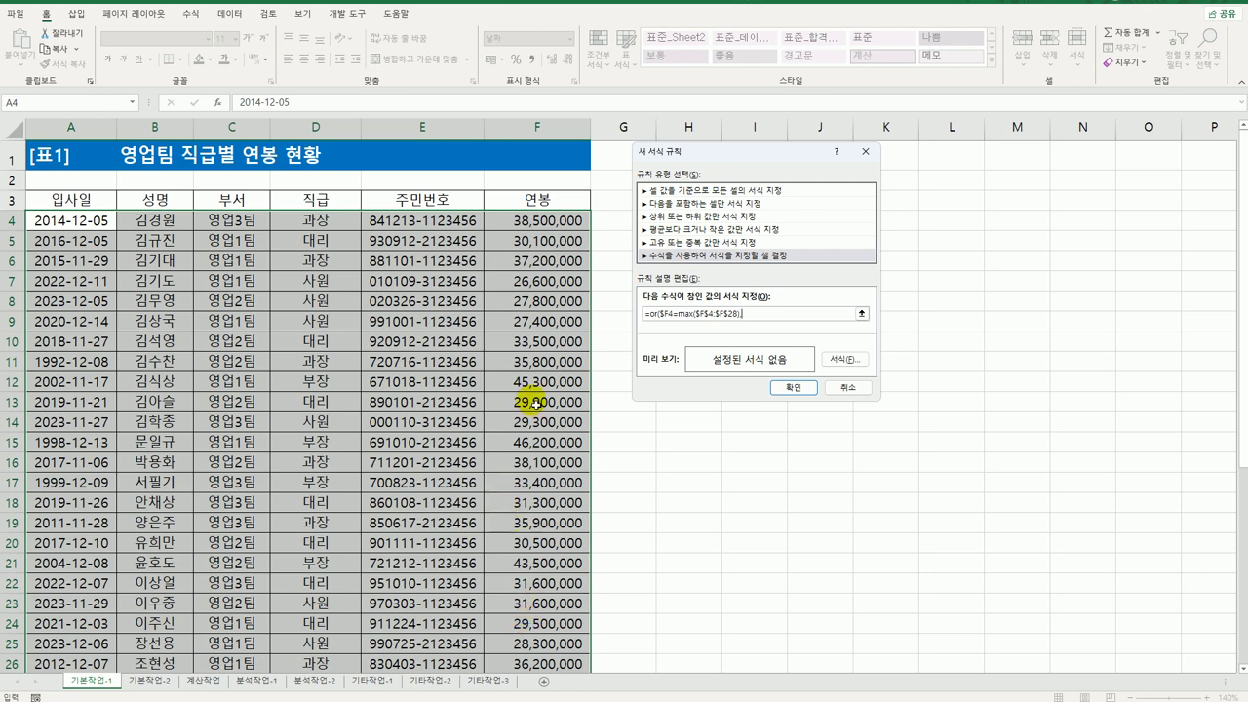
left_click(539, 223)
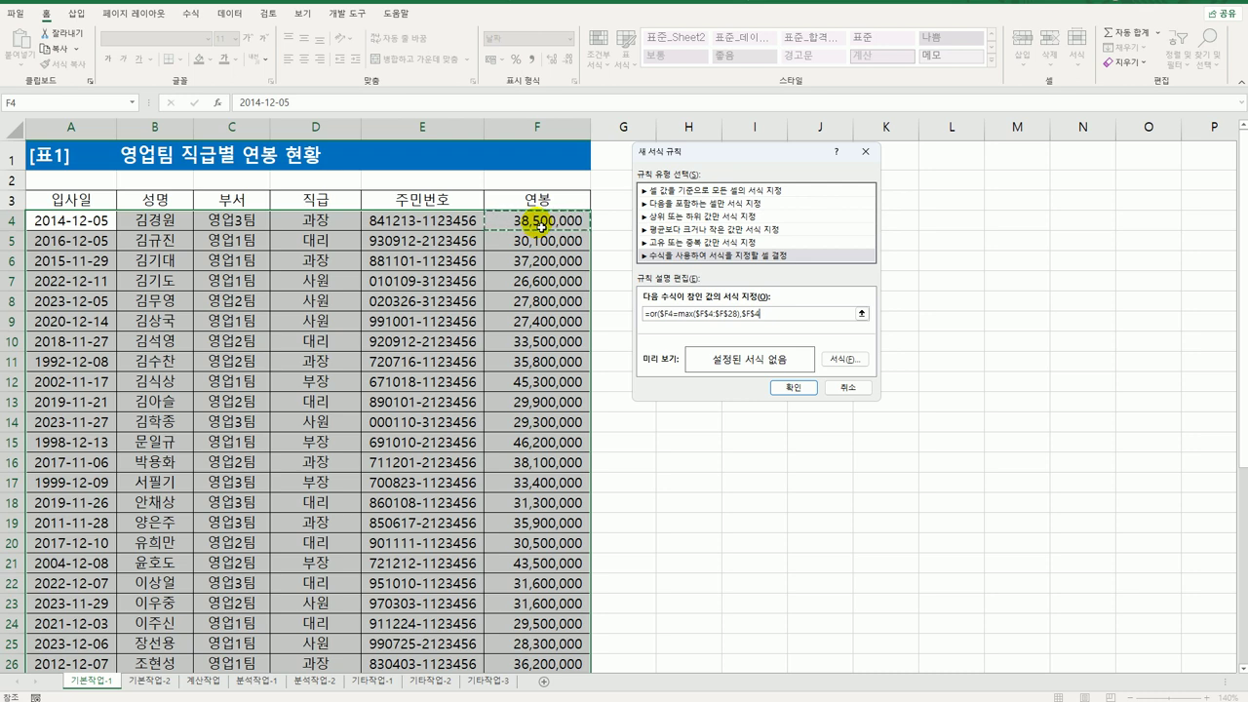
key("F4")
key("F4")
type("=")
type("min($F")
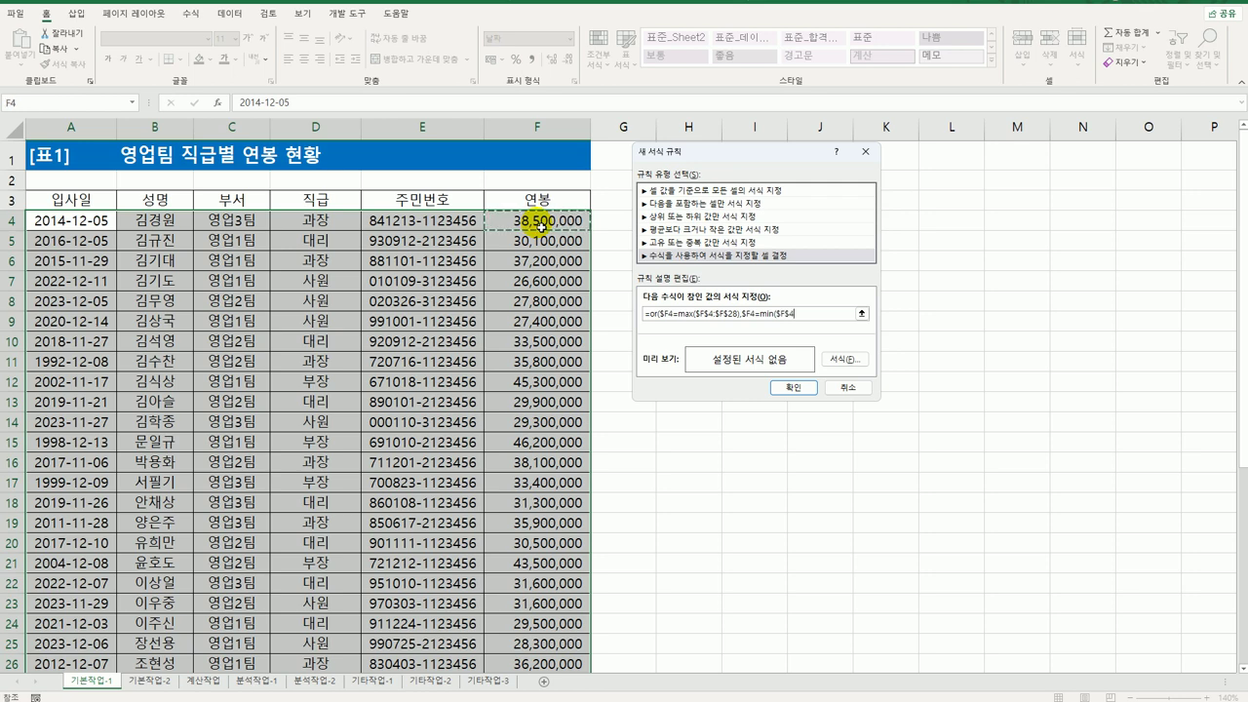
left_click_drag(536, 220, 538, 636)
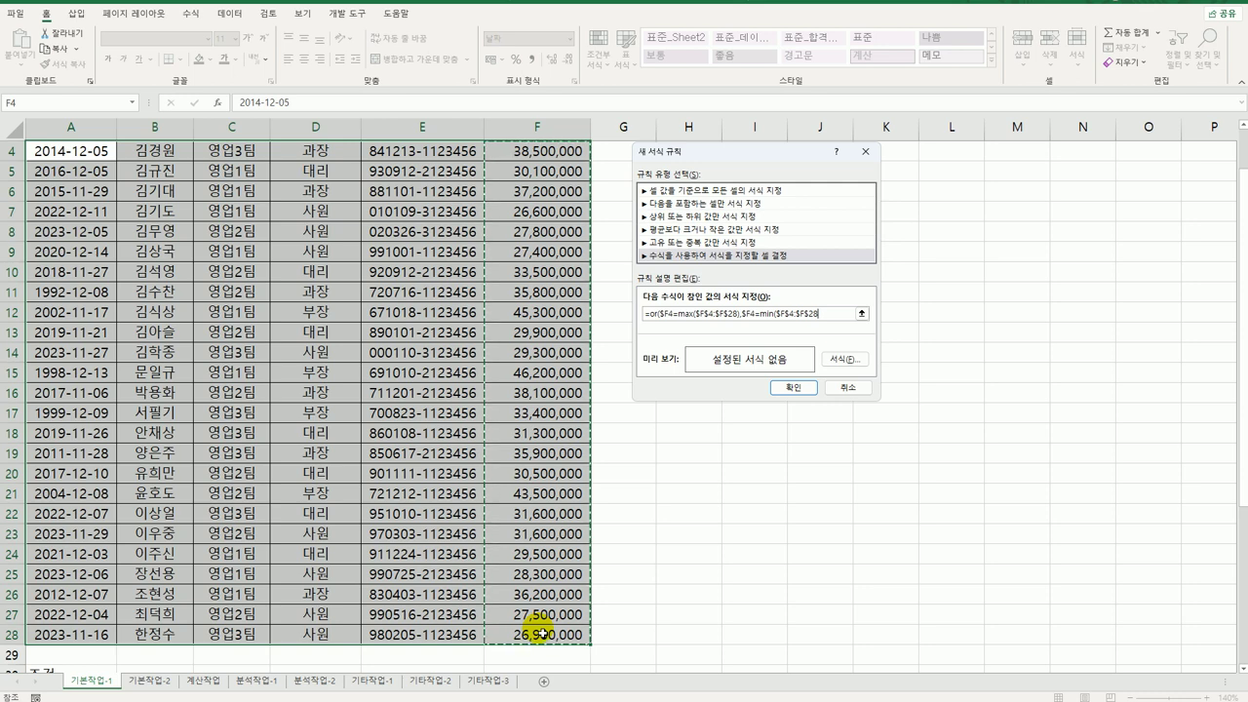
type("))")
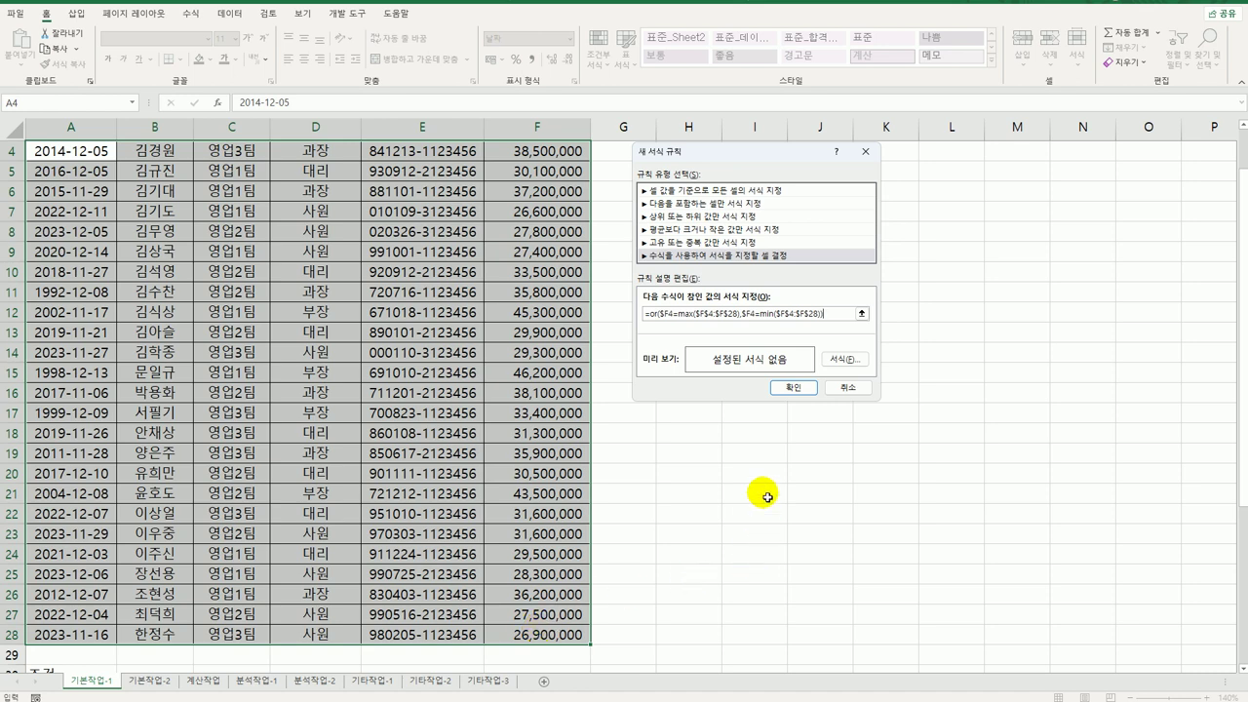
- Set the rule's font style to 굵은 기울임꼴 and its colour to standard red, and apply the rule to the table
left_click(844, 359)
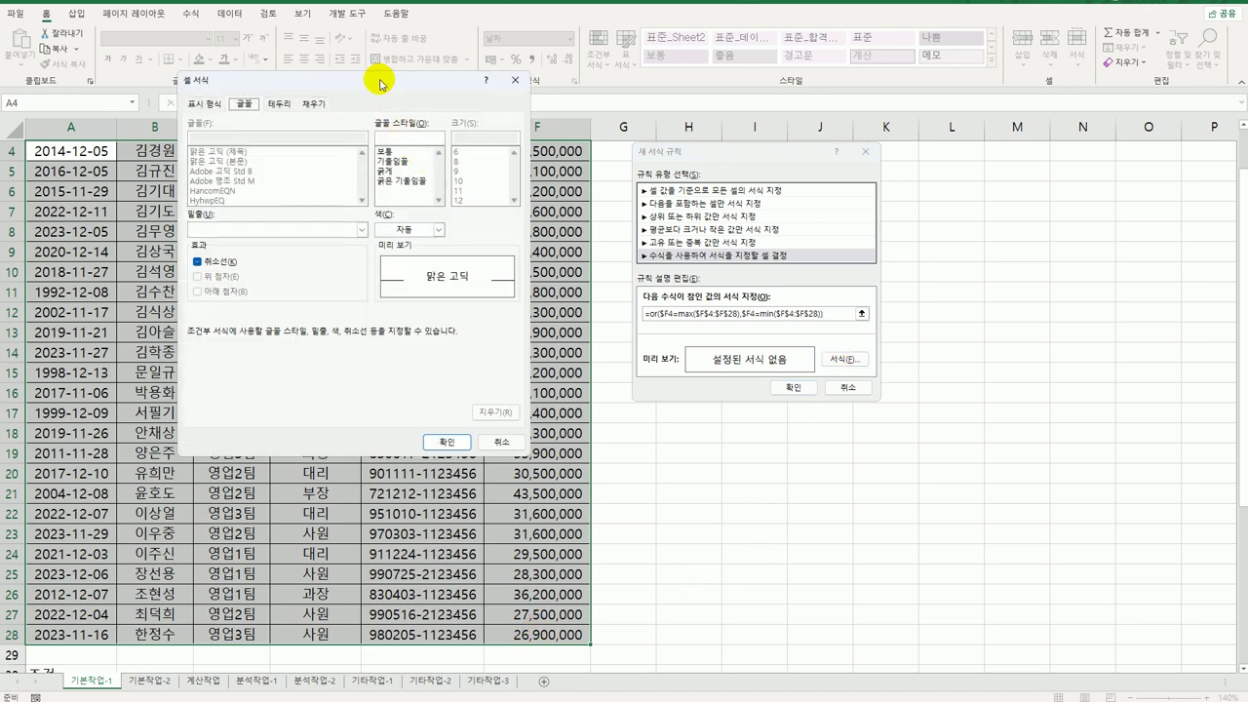
left_click_drag(383, 83, 475, 145)
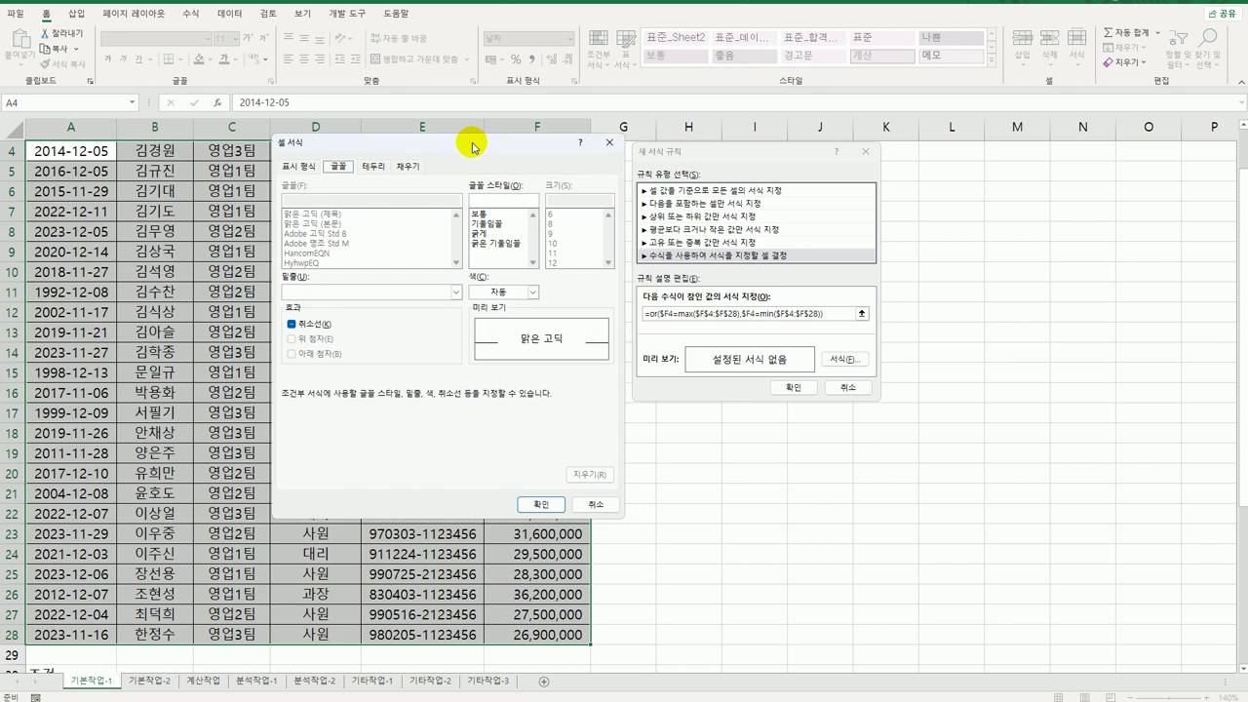
left_click(515, 246)
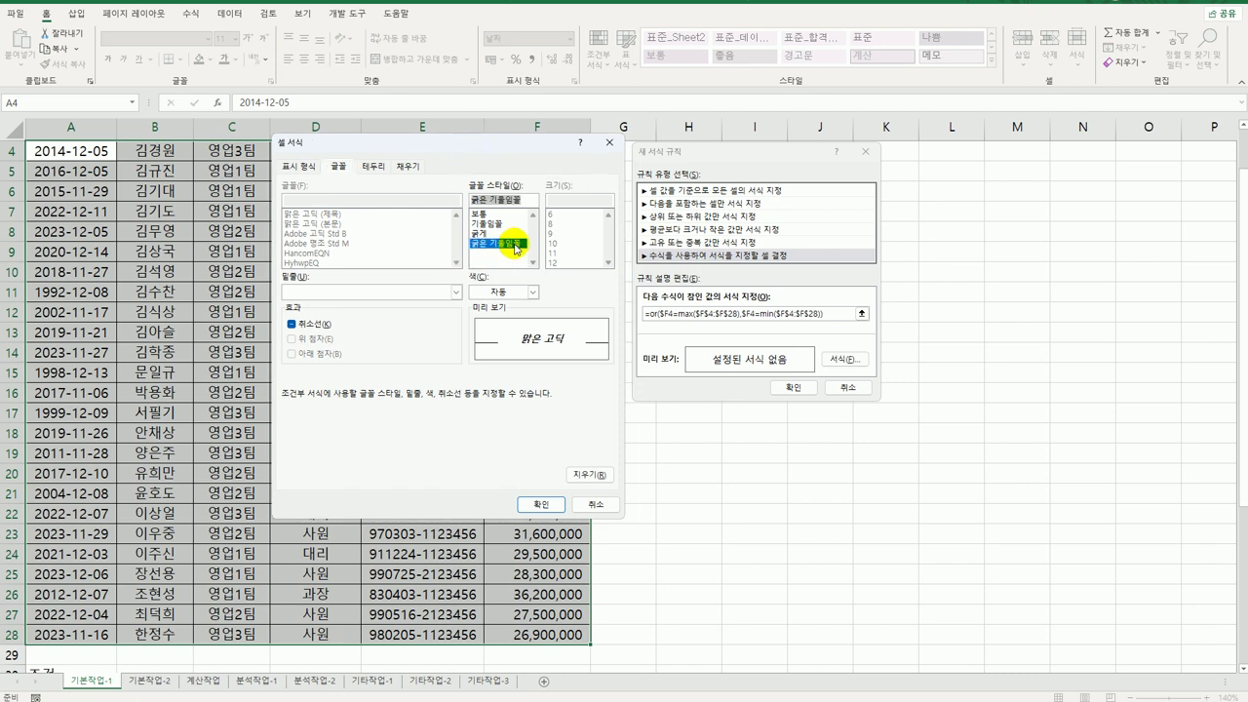
left_click(531, 292)
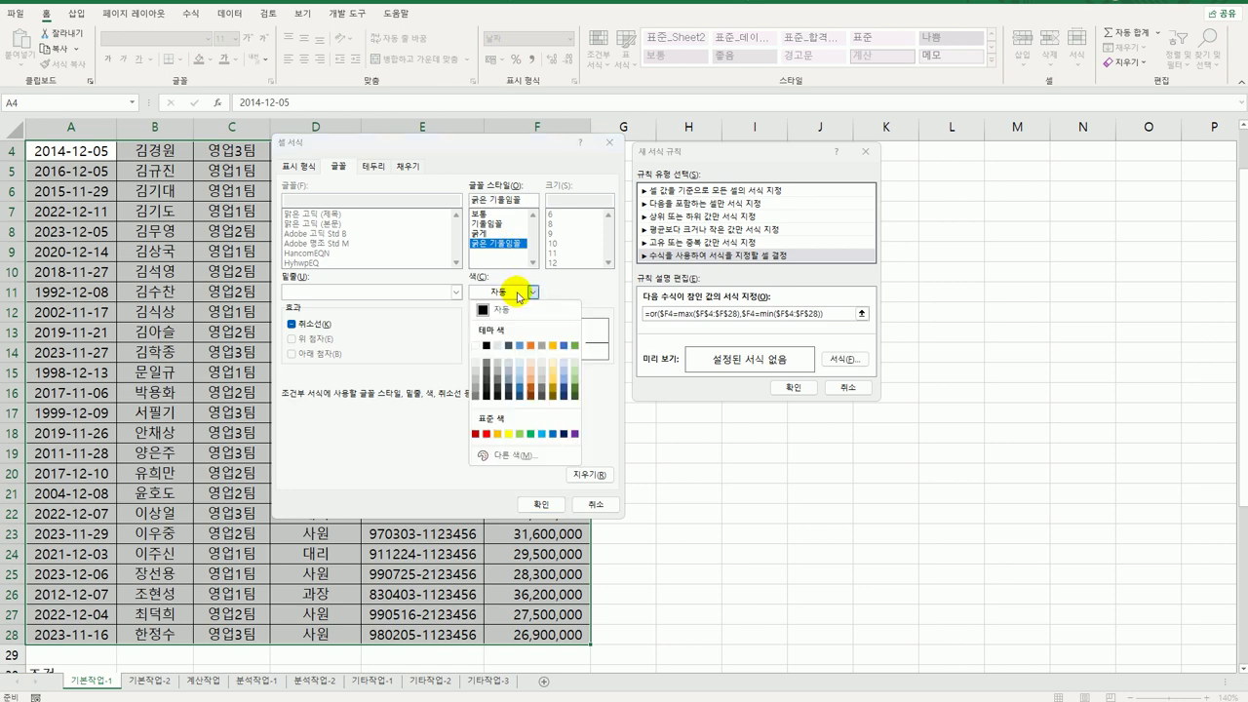
left_click(488, 434)
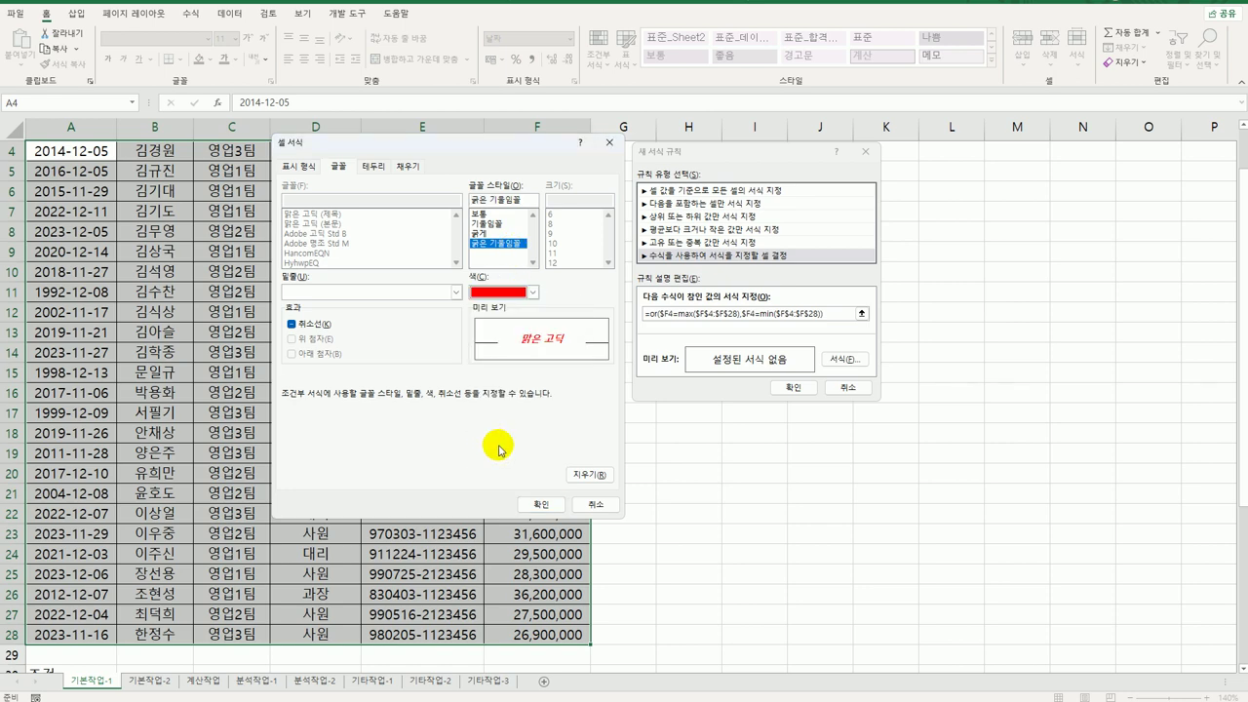
left_click(540, 505)
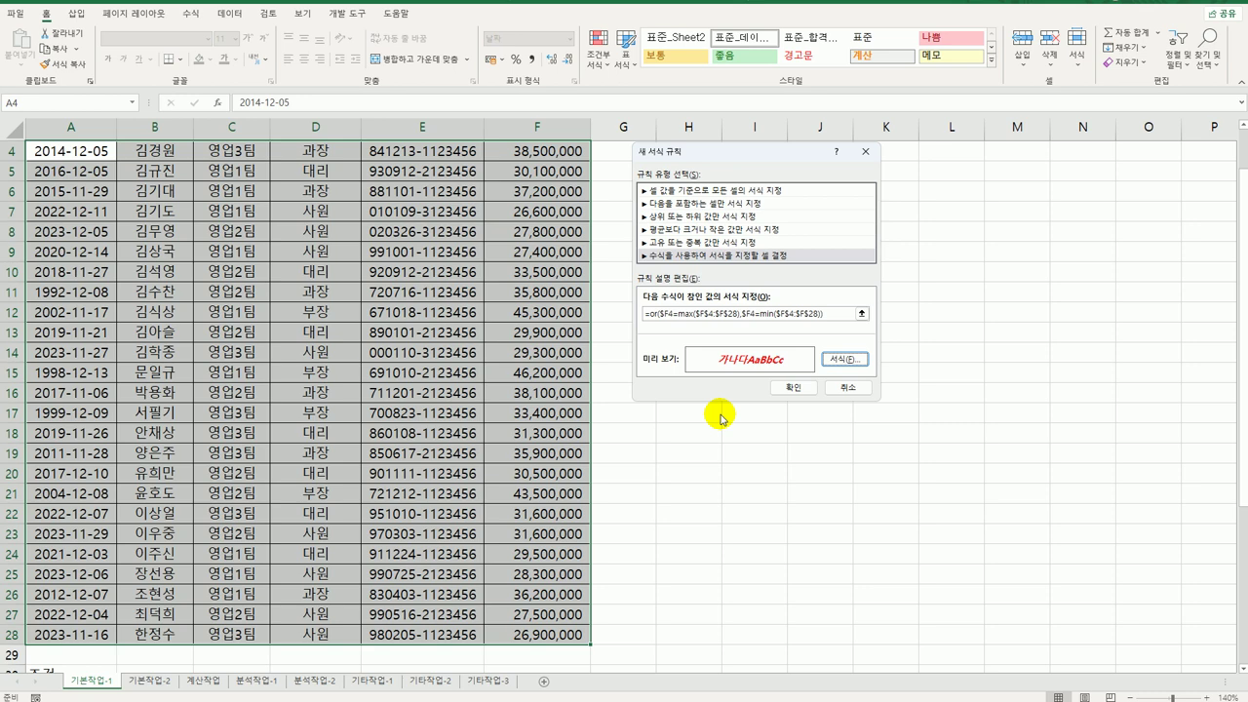
left_click(793, 387)
scroll(579, 423, "up", 1)
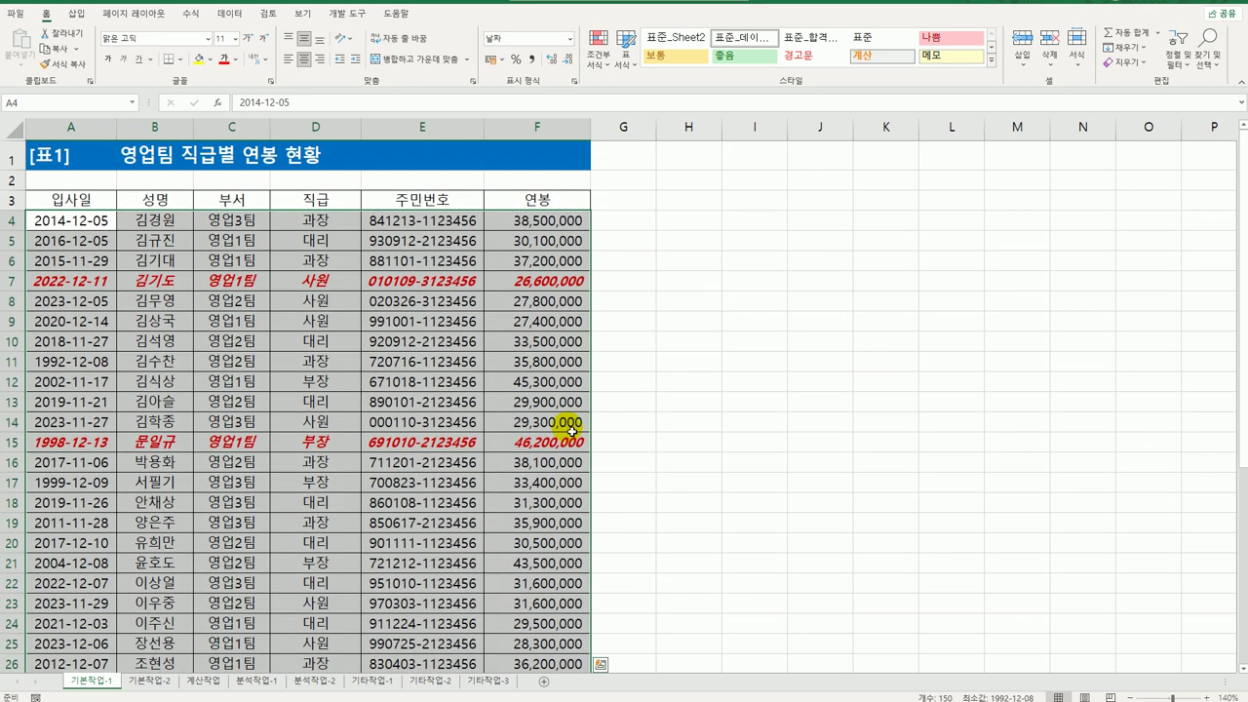
left_click(561, 443)
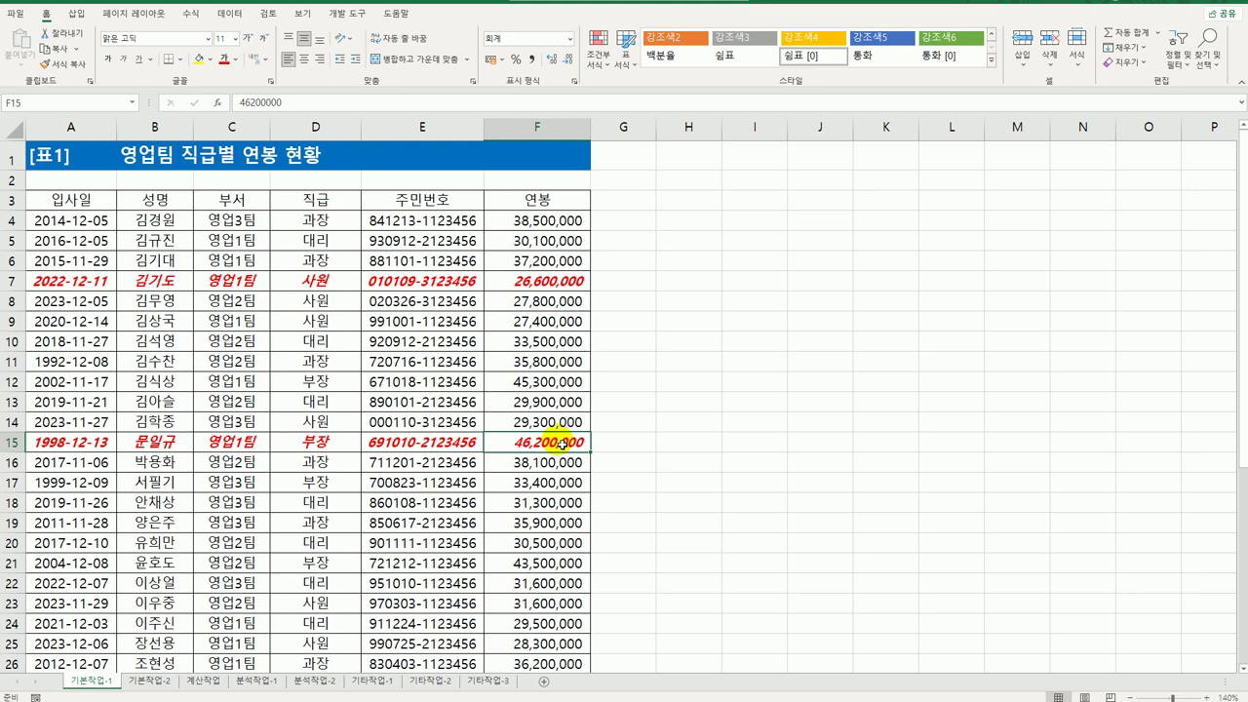
- On the 기본작업-2 sheet, set A1:F28 as the print area
left_click(156, 680)
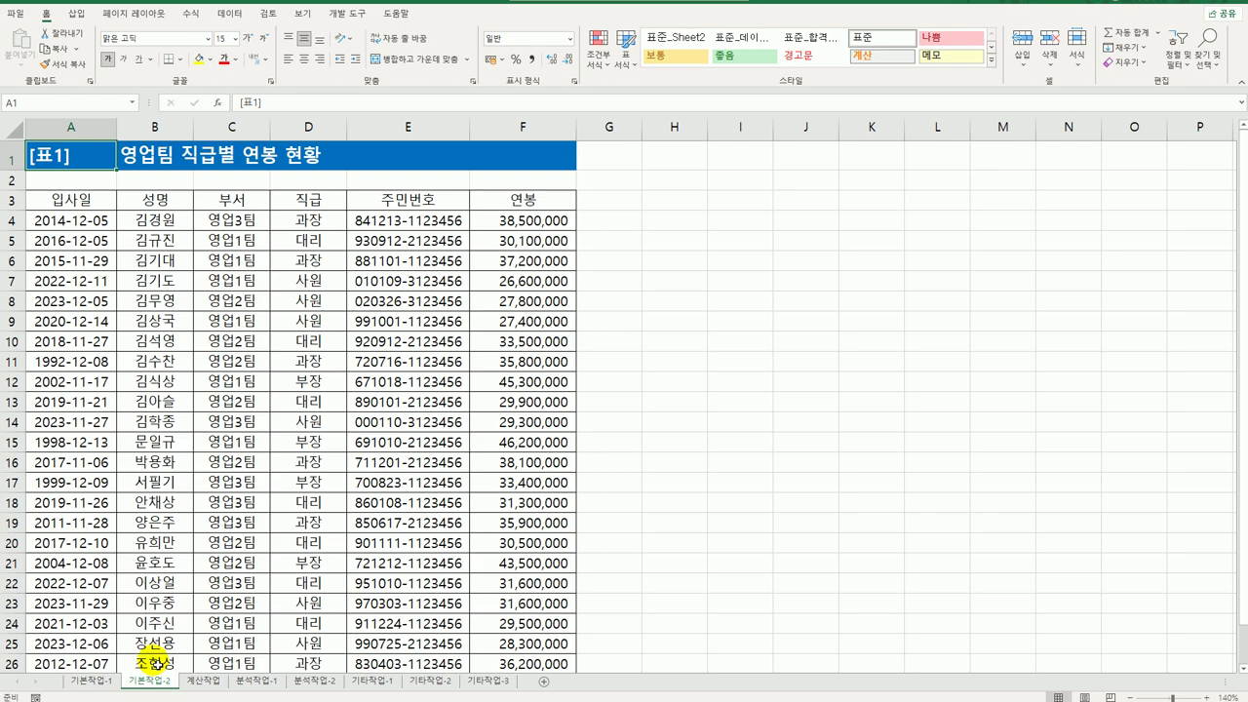
left_click_drag(93, 154, 522, 627)
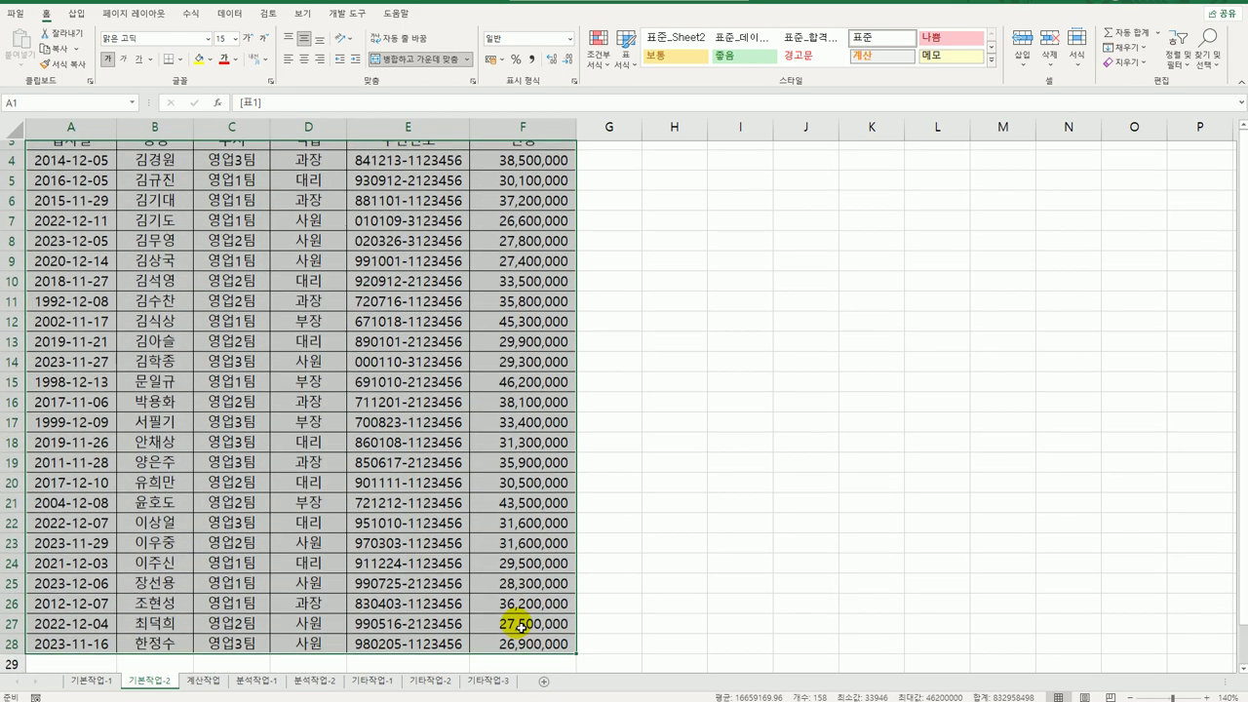
scroll(517, 604, "up", 1)
left_click(160, 14)
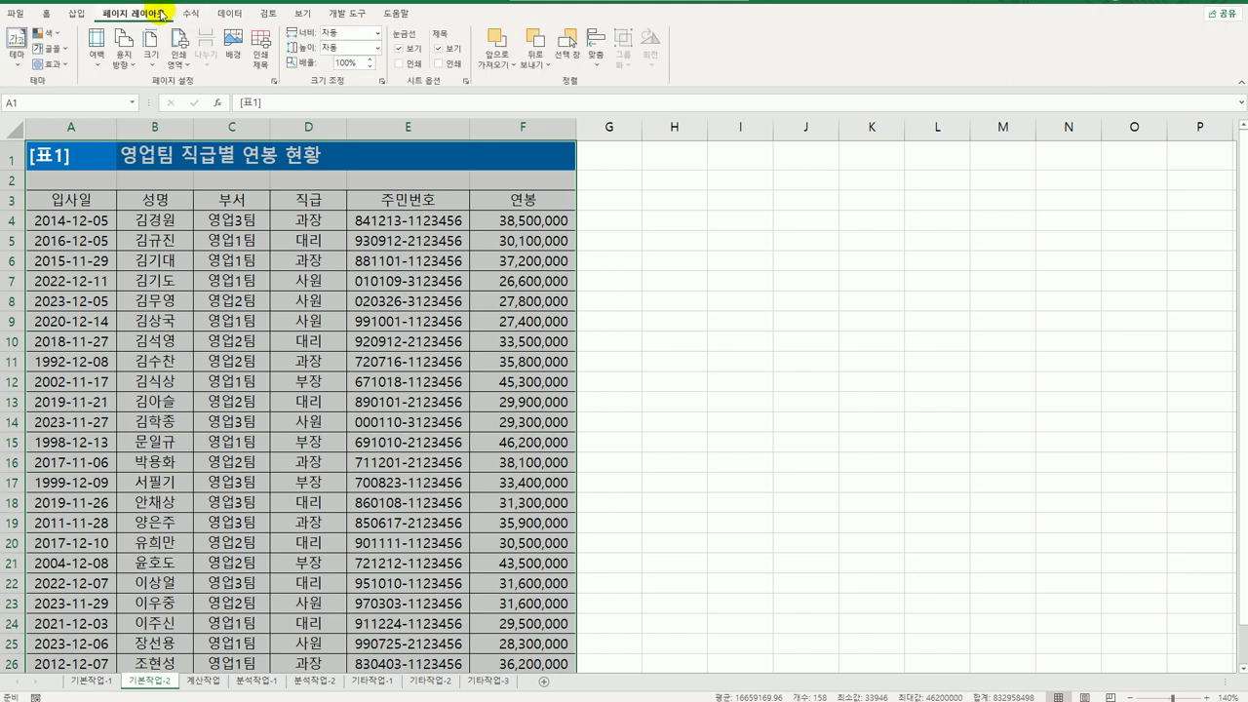
left_click(178, 59)
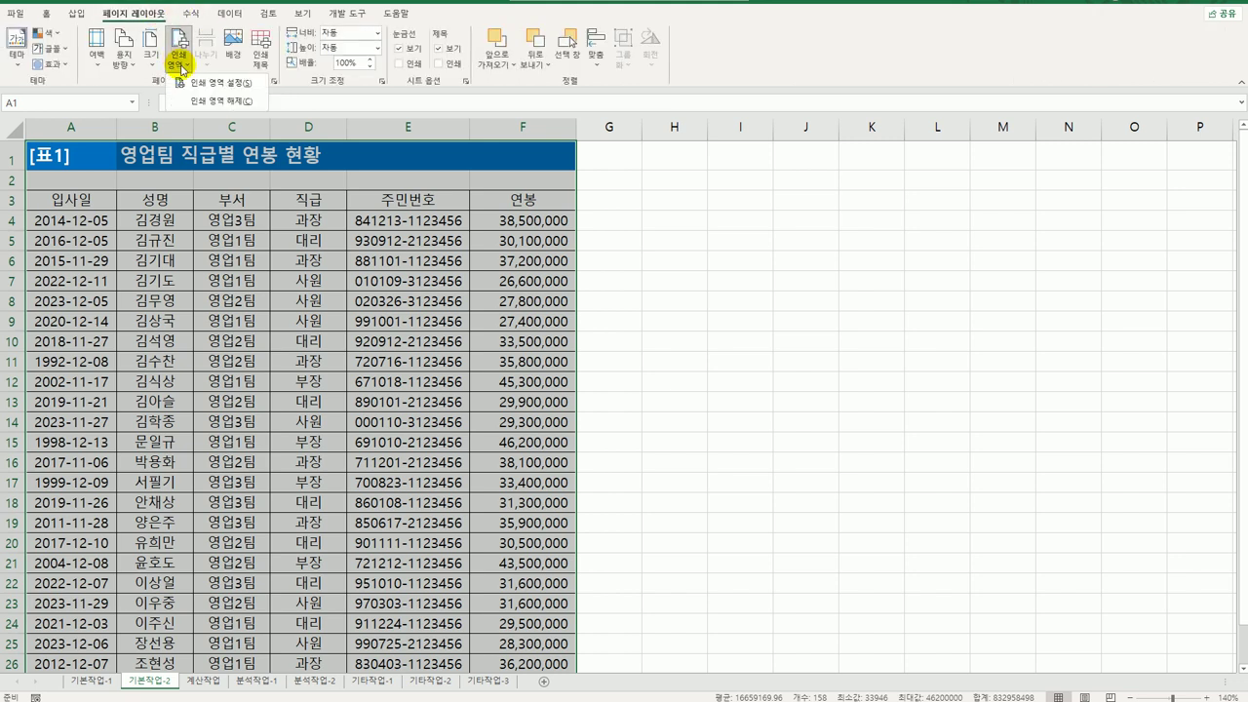
left_click(191, 84)
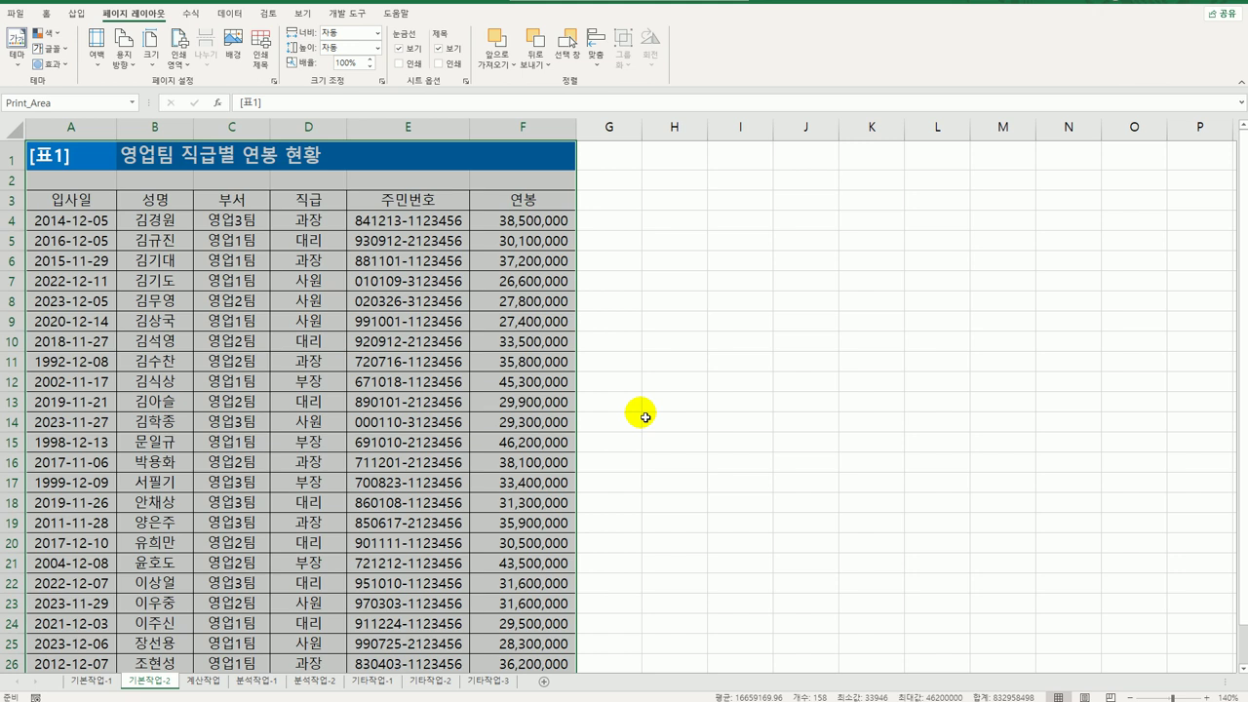
- Set the left and right page margins to 1 and centre the printout both horizontally and vertically on the page
left_click(274, 81)
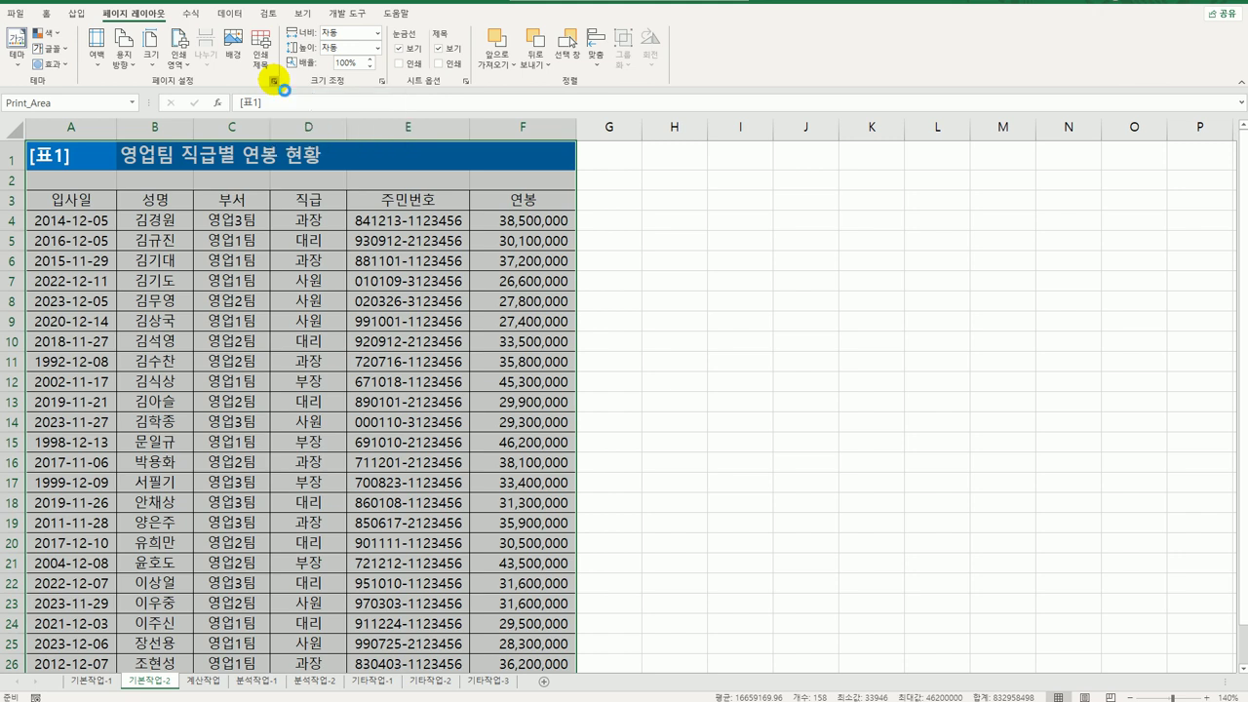
left_click(663, 108)
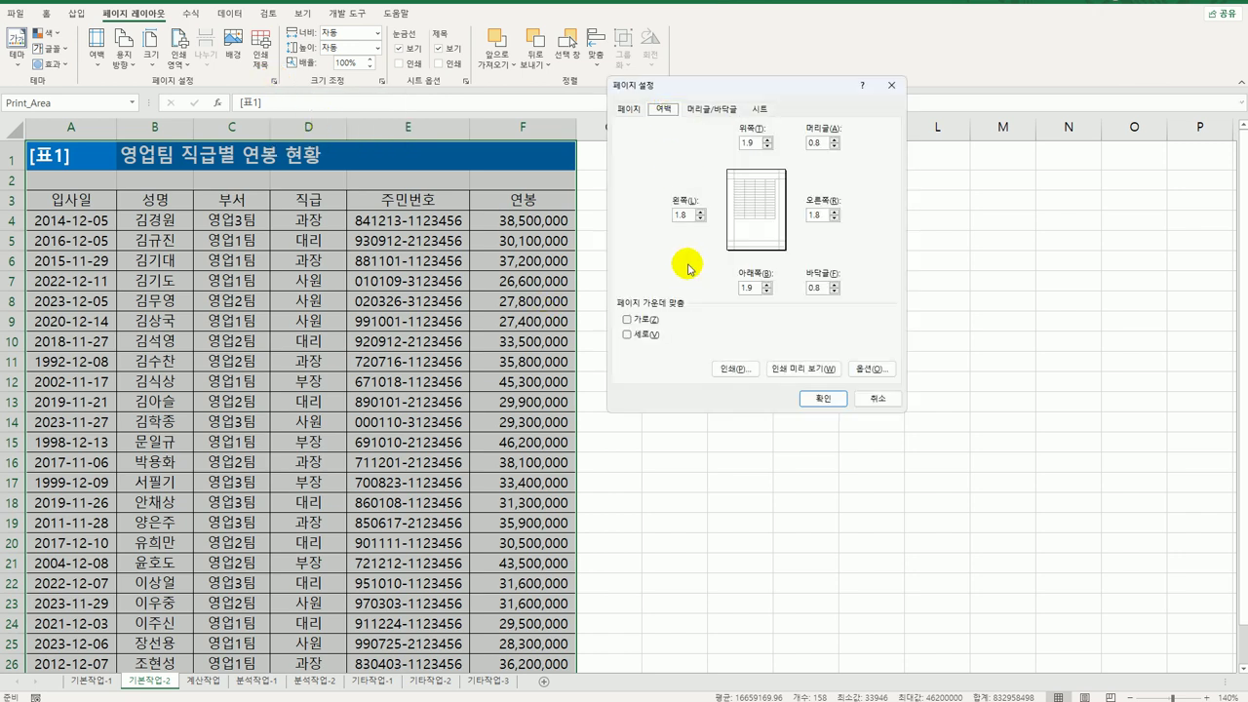
double_click(685, 214)
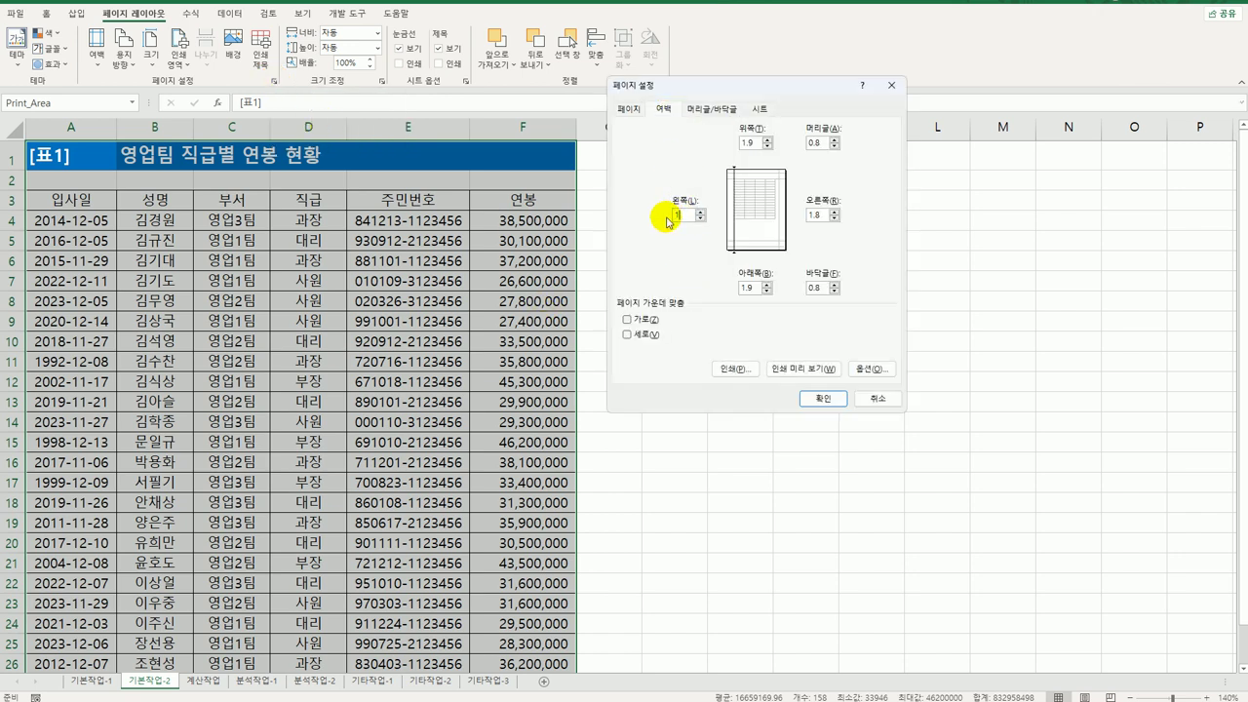
type("1")
double_click(819, 215)
type("1")
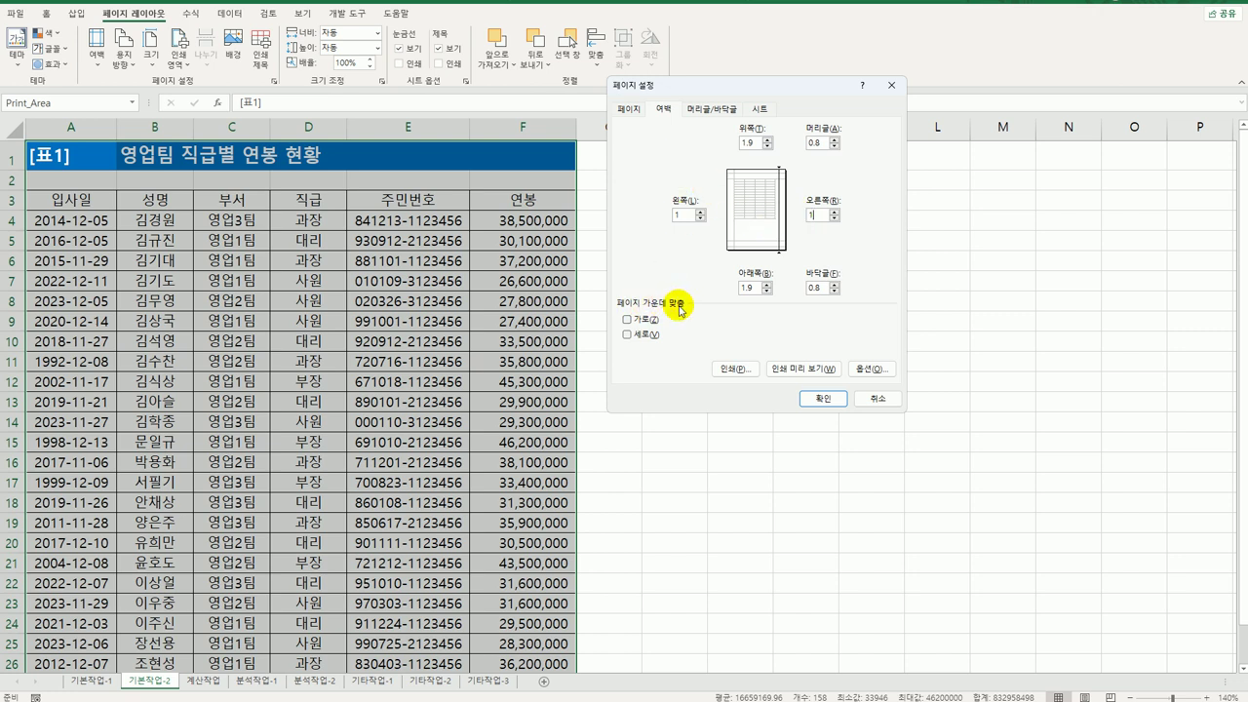
left_click(639, 319)
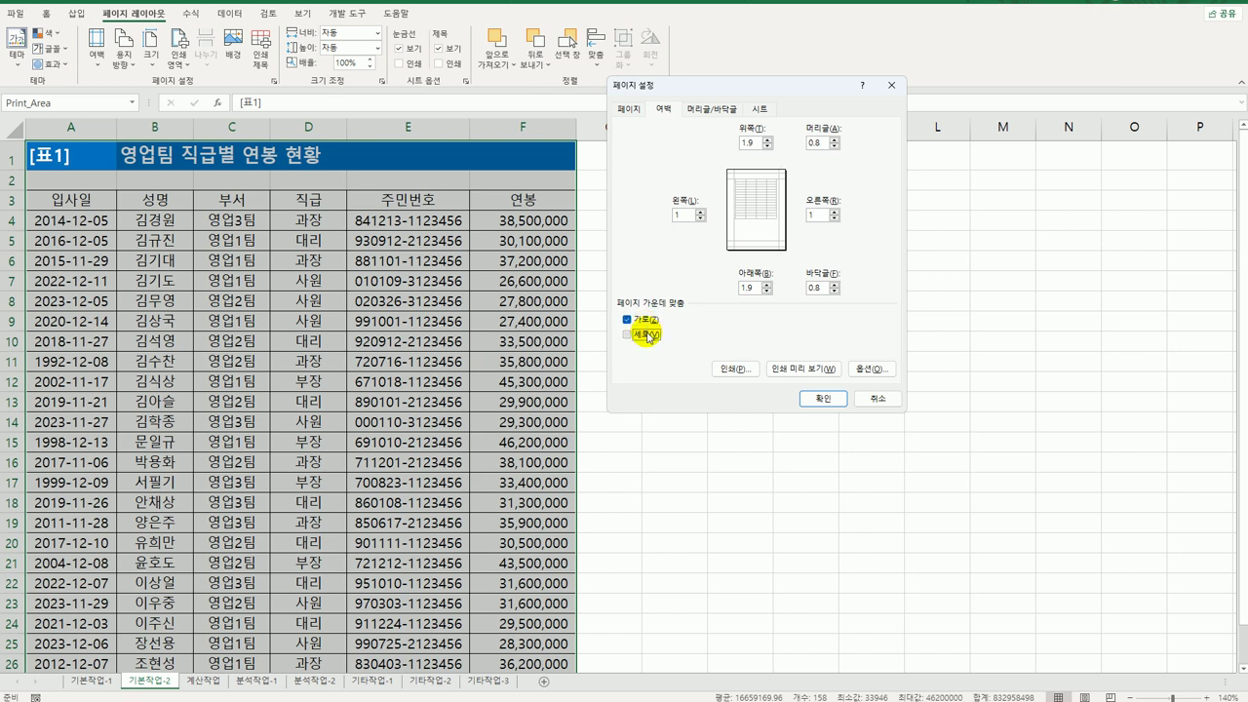
left_click(646, 334)
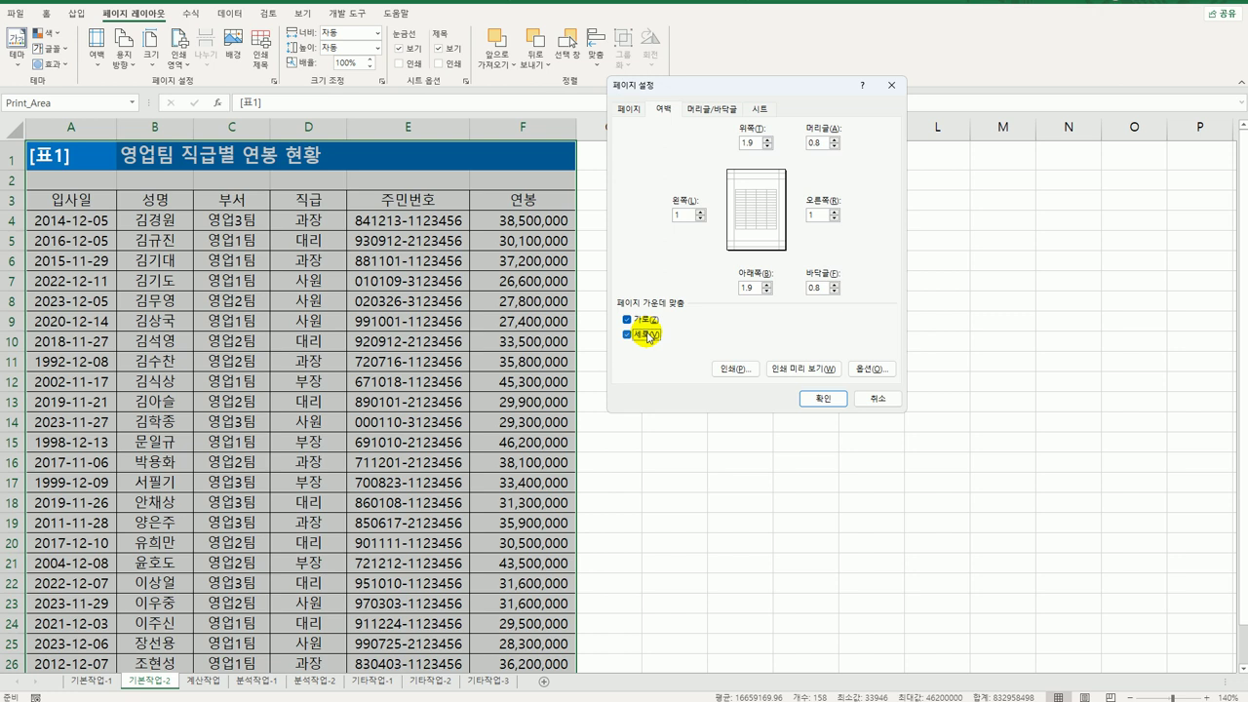
- Add a custom footer with 인쇄 시간 : &[시간] in its left section and apply the page setup
left_click(700, 110)
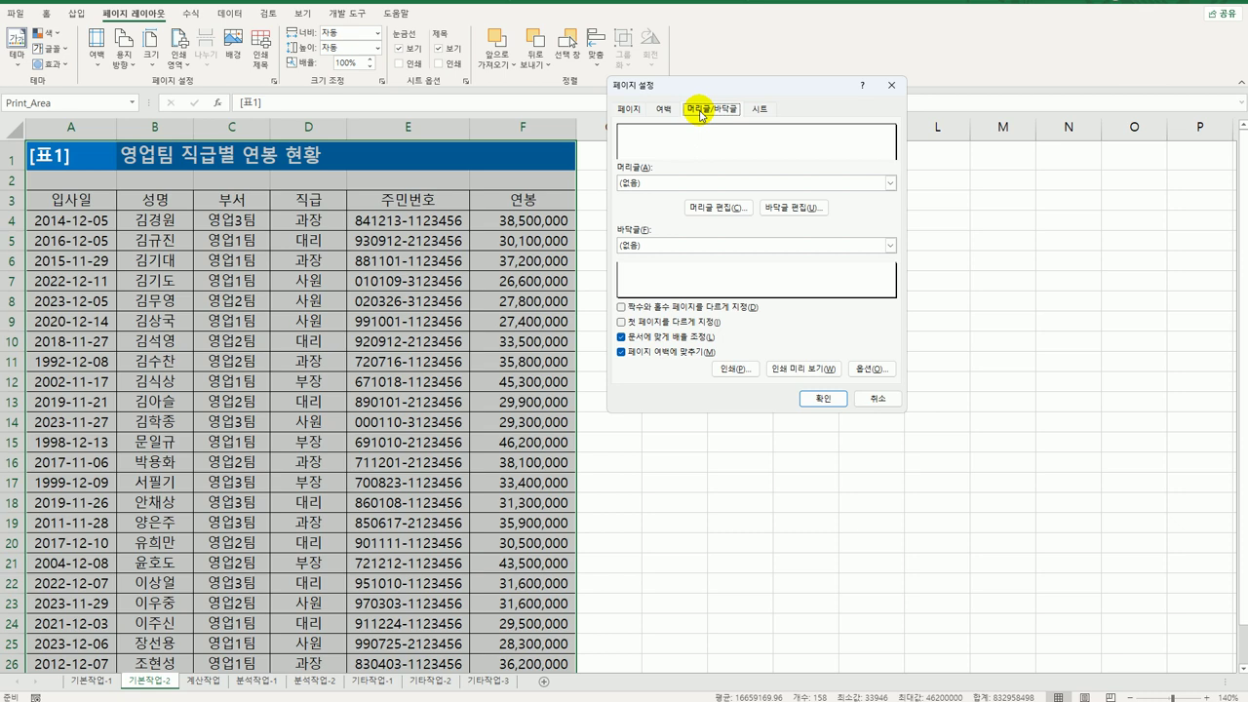
left_click(793, 209)
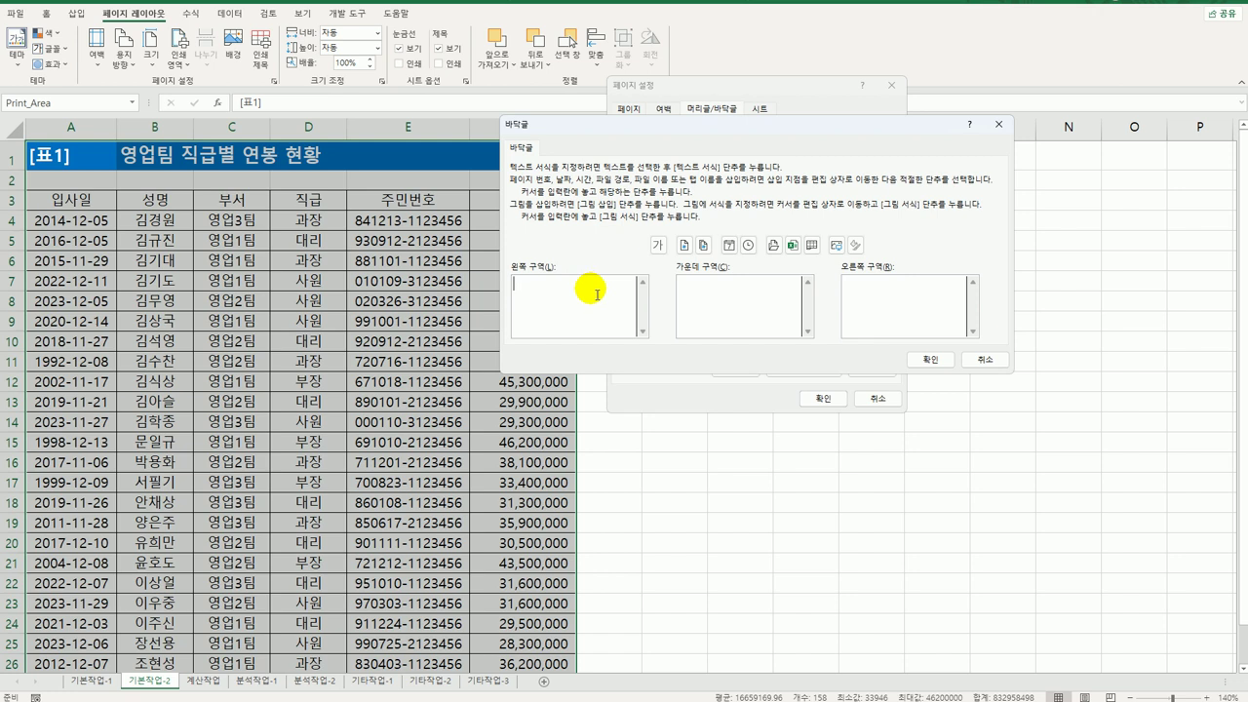
type("인소")
type(" 시간")
type(" :")
left_click(749, 250)
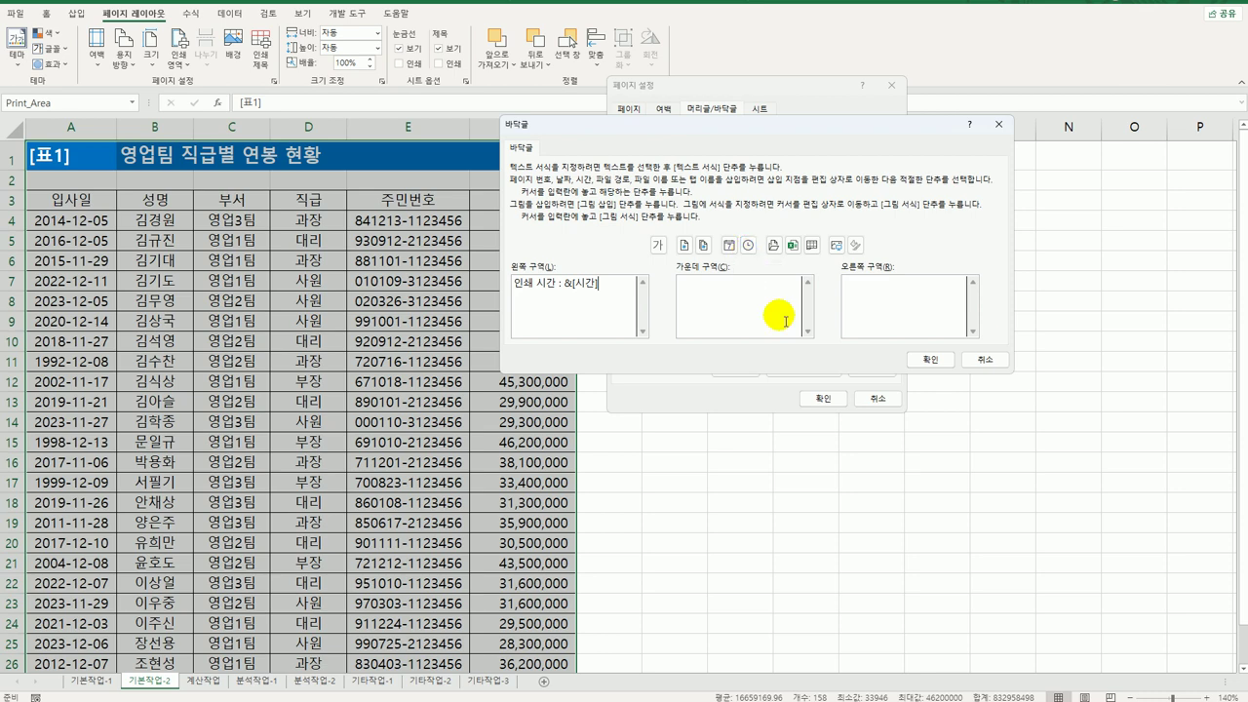
left_click(932, 360)
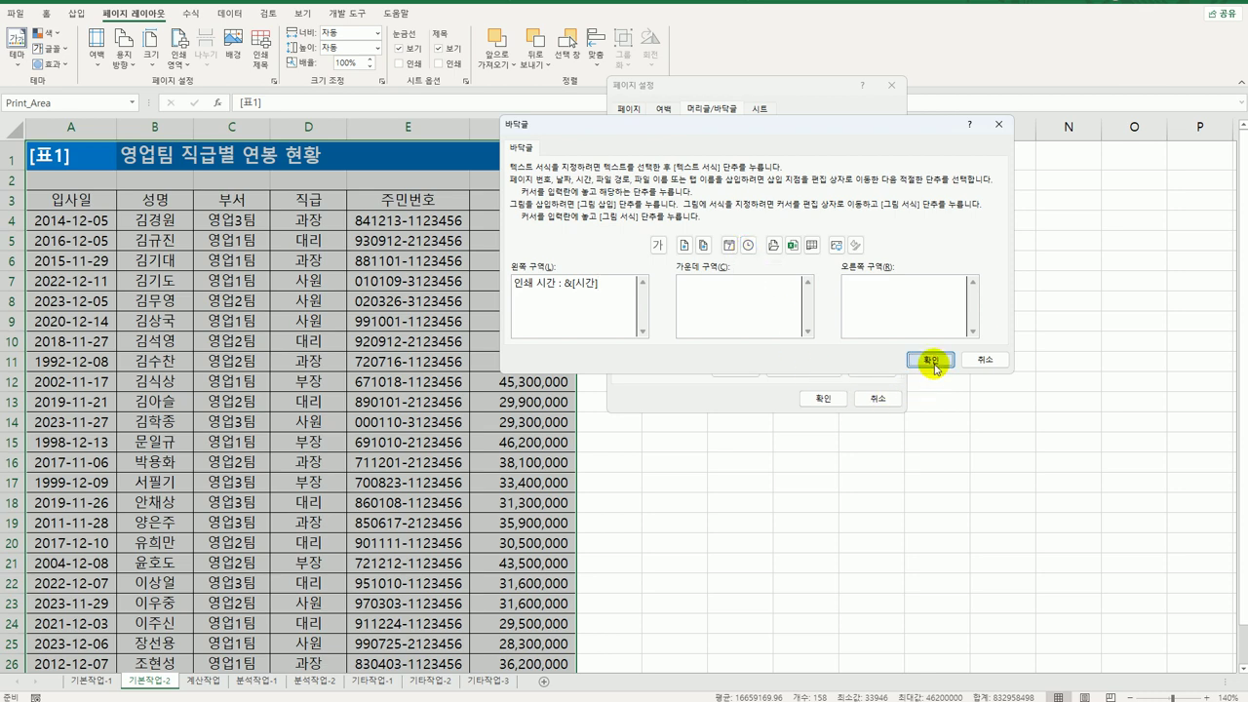
left_click(824, 398)
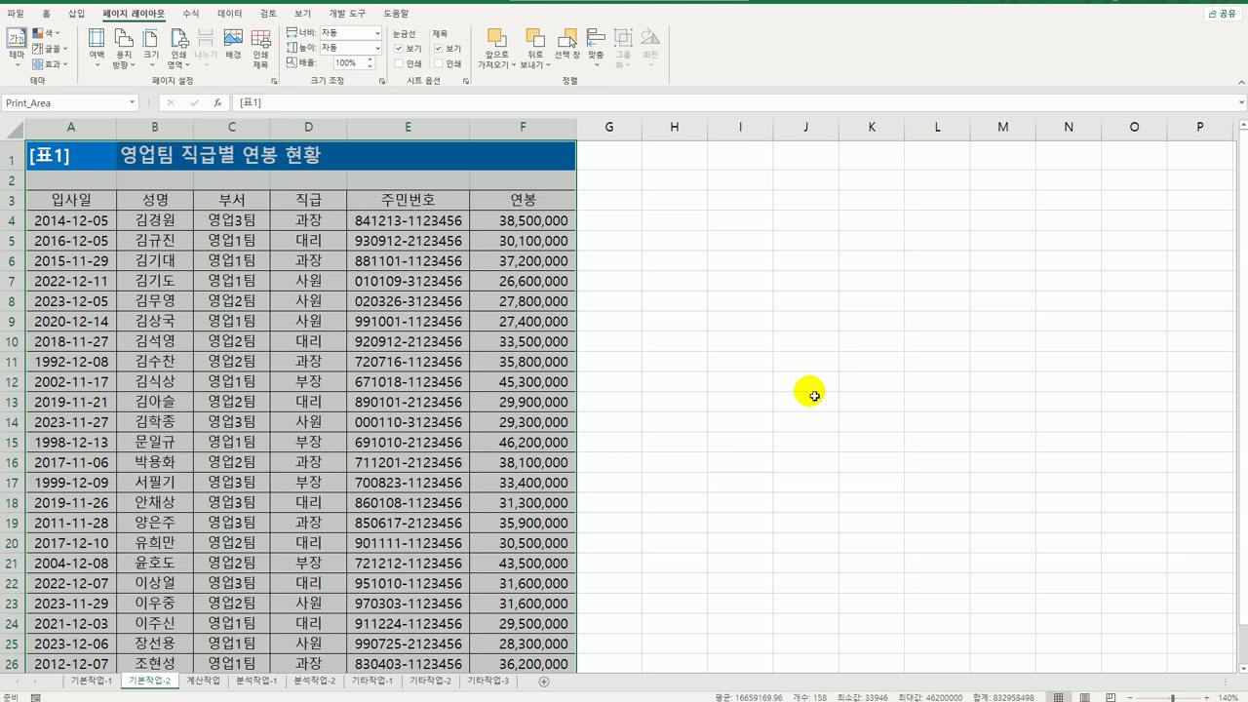
- Check the 기본작업-2 sheet's centring and footer in the print preview, and return to the sheet
left_click(438, 219)
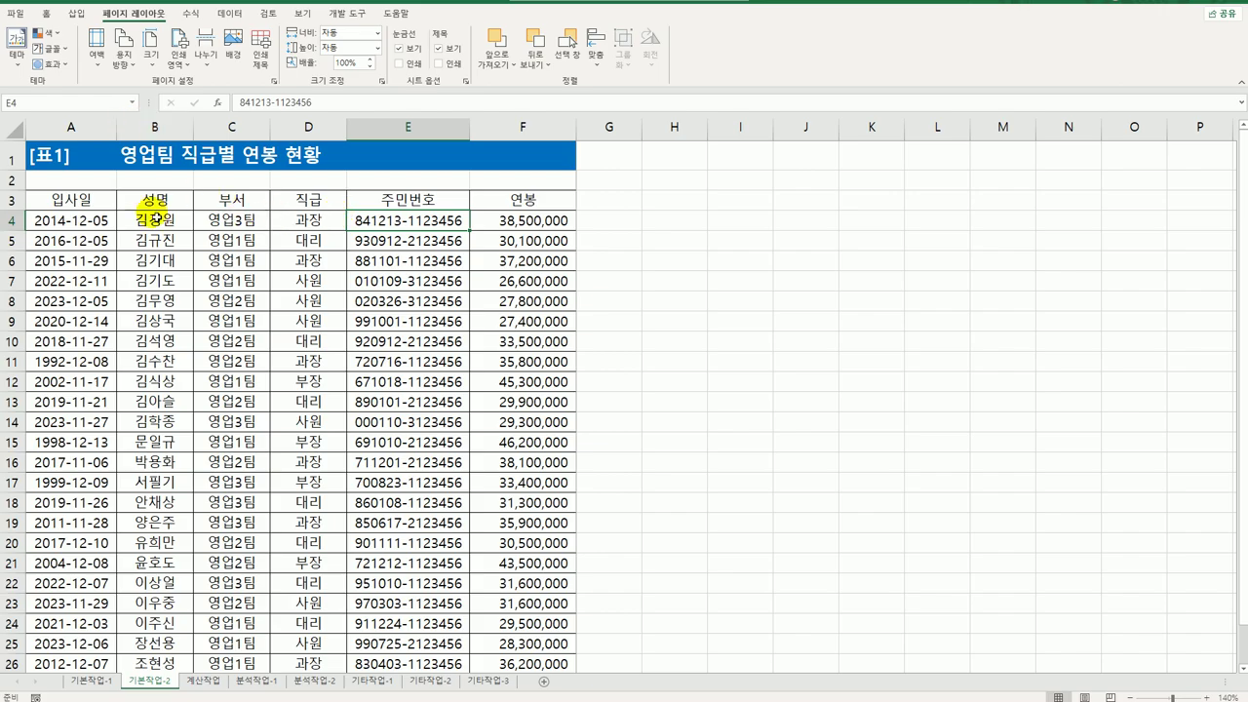
left_click(15, 14)
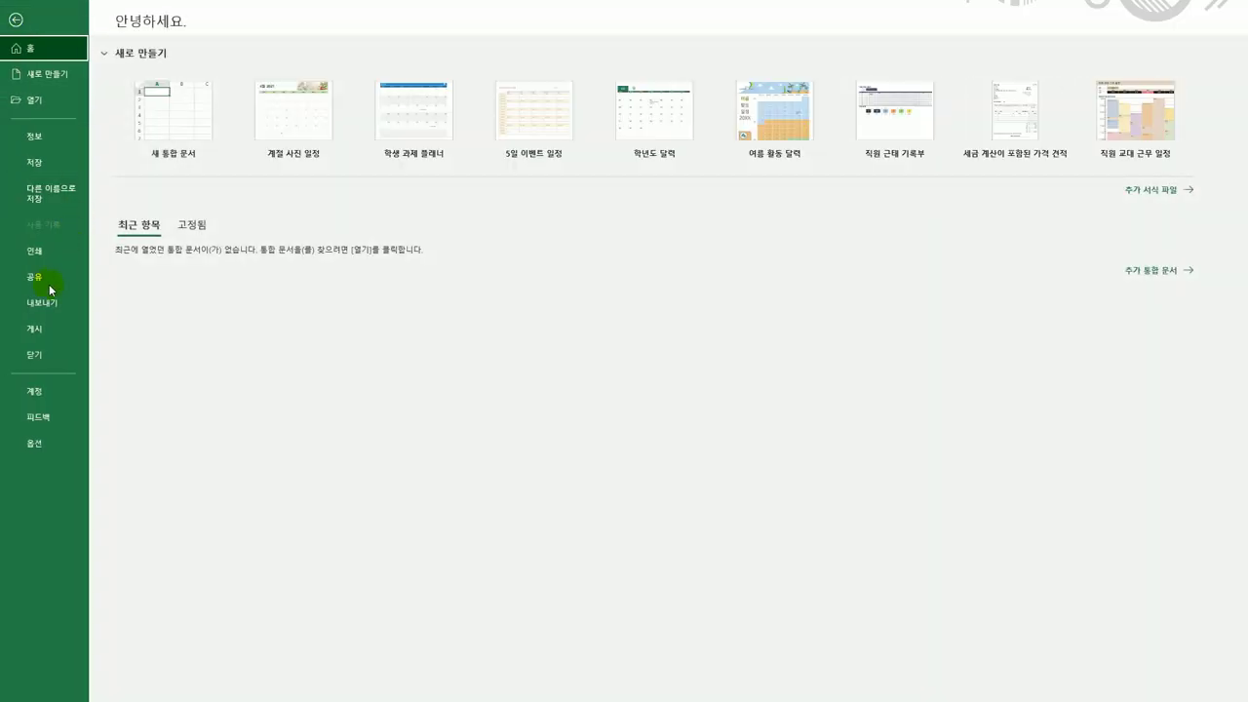
left_click(42, 256)
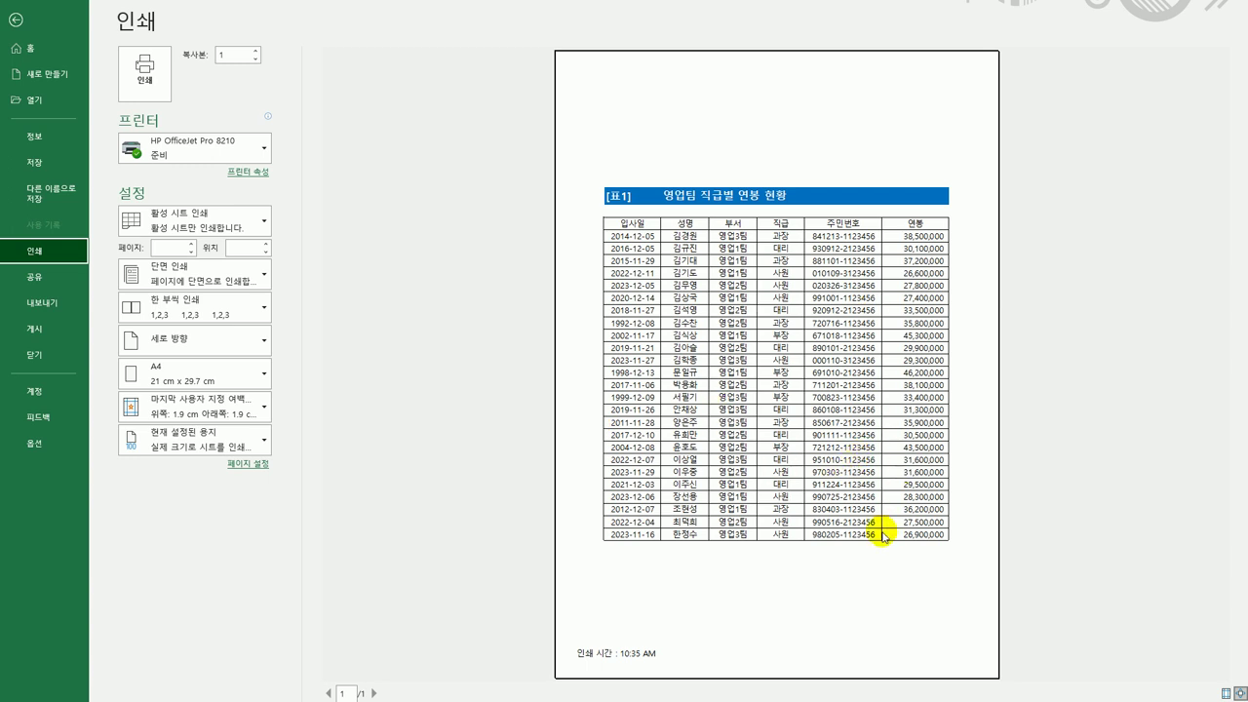
left_click(18, 23)
- On the 계산작업 sheet, begin the 주문방법 formula in E3 with the condition =if(left(A3,1)="T"
left_click(214, 682)
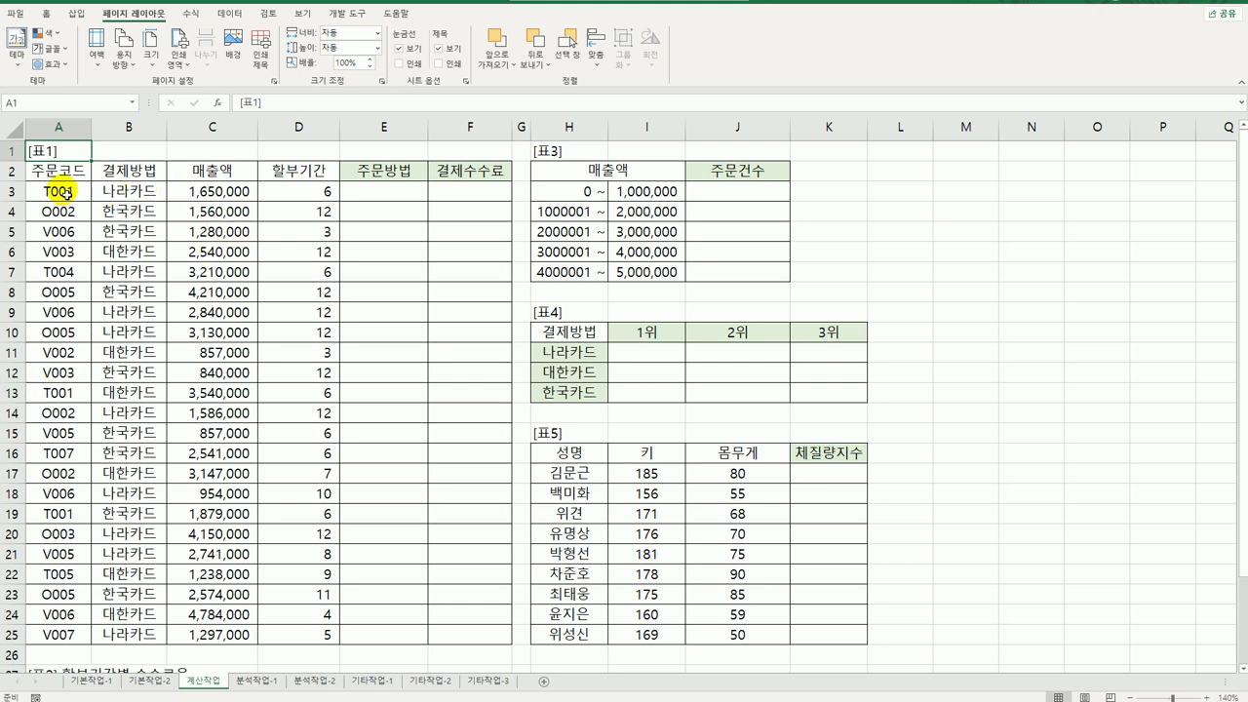
left_click(58, 192)
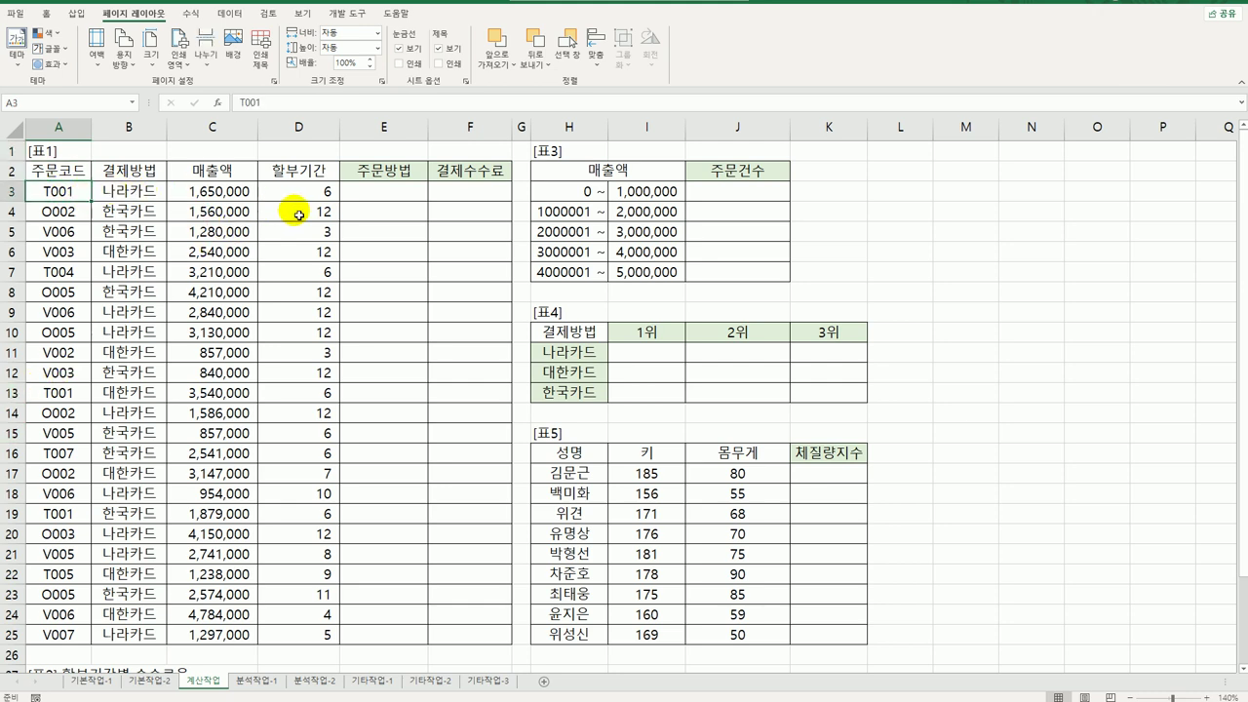
left_click(388, 195)
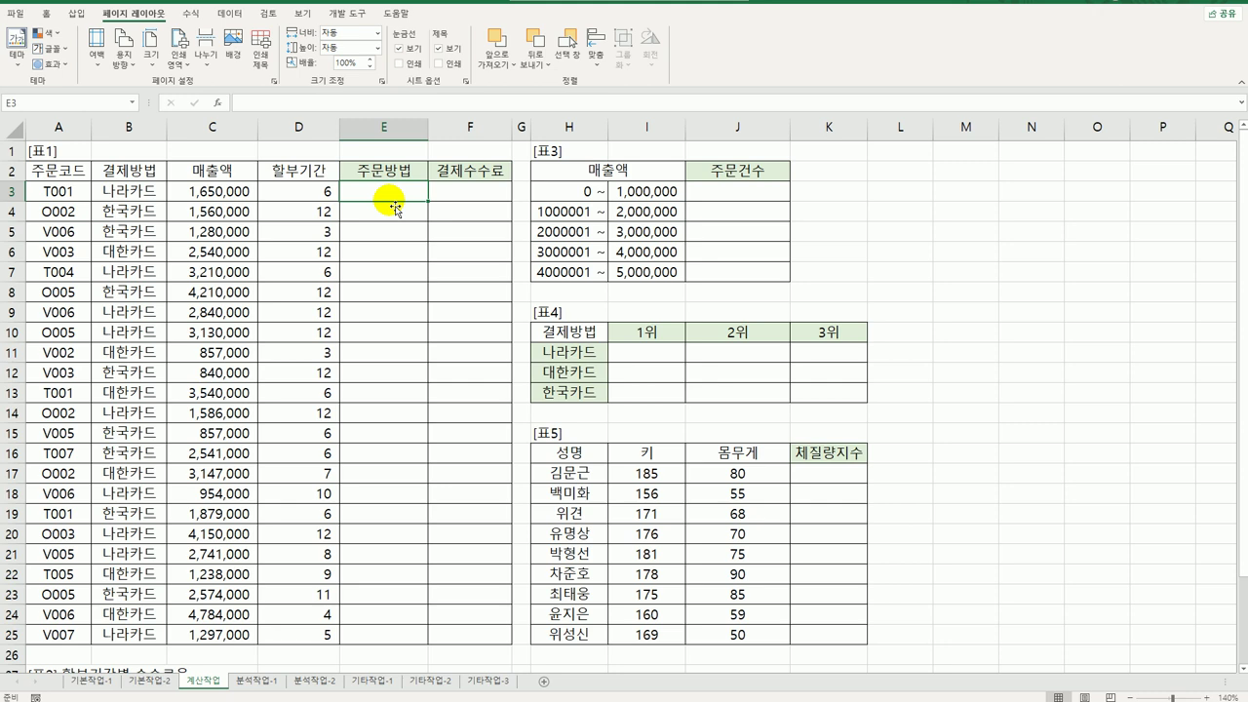
type("=")
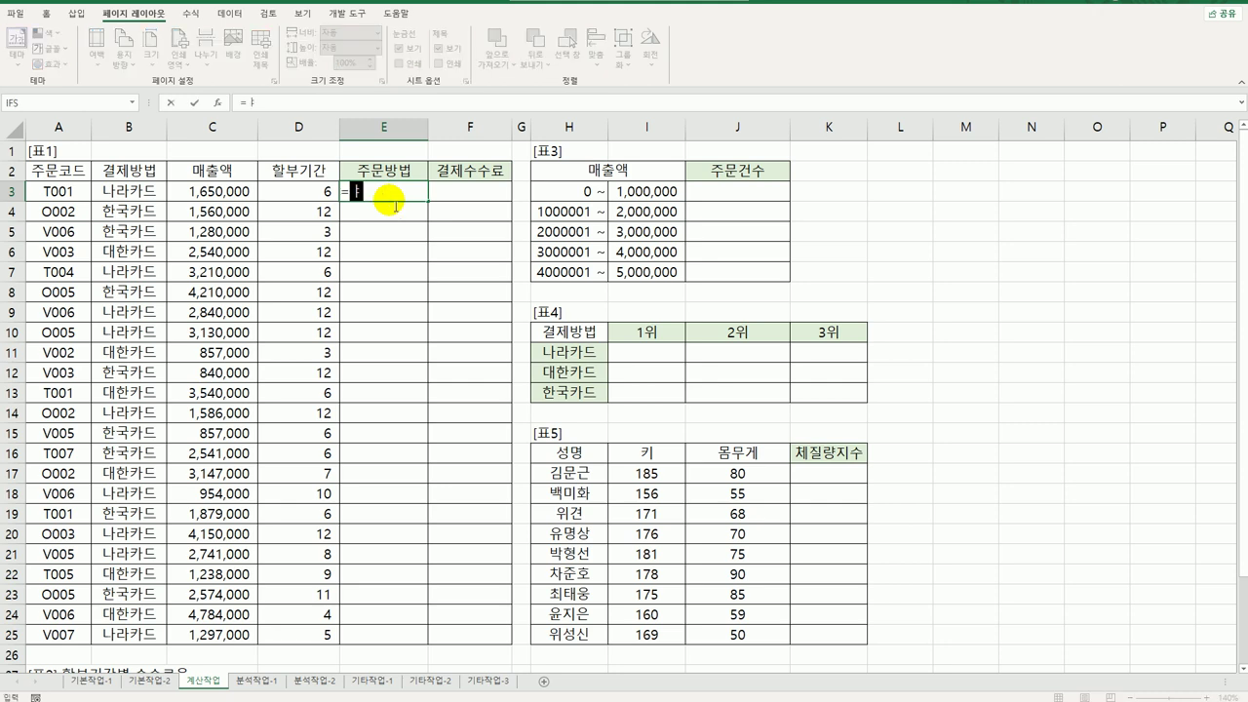
type("if(")
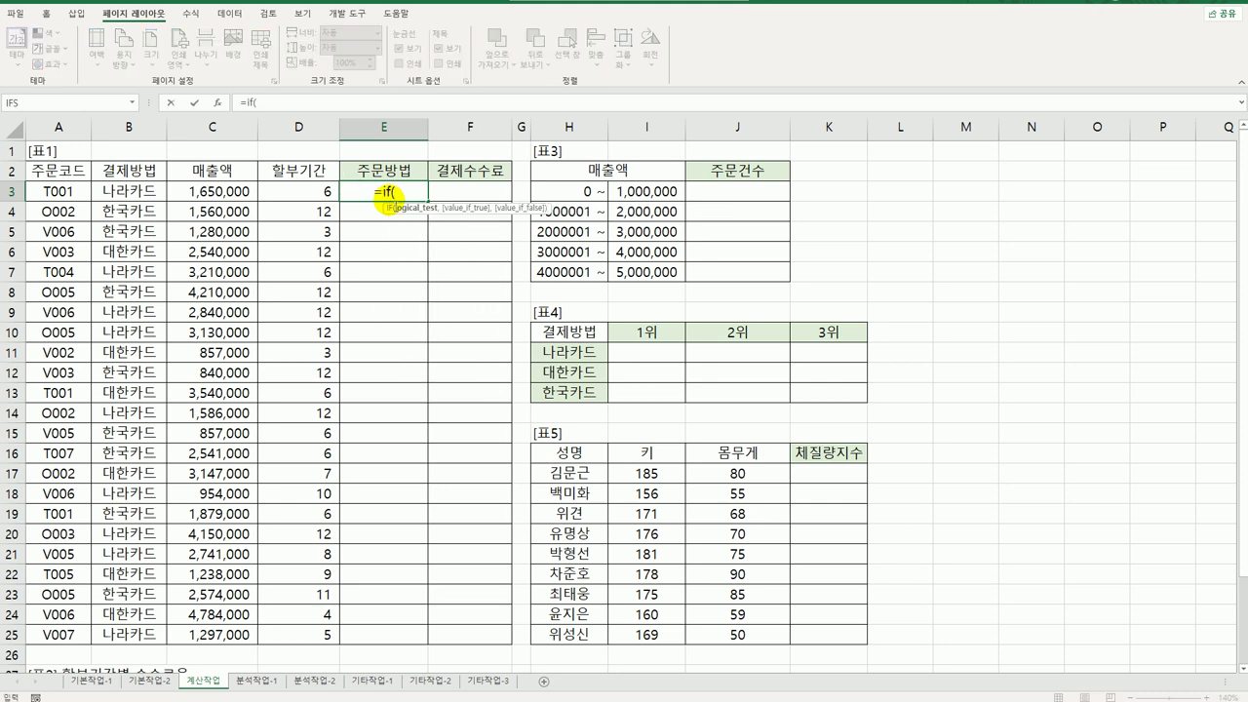
type("left(")
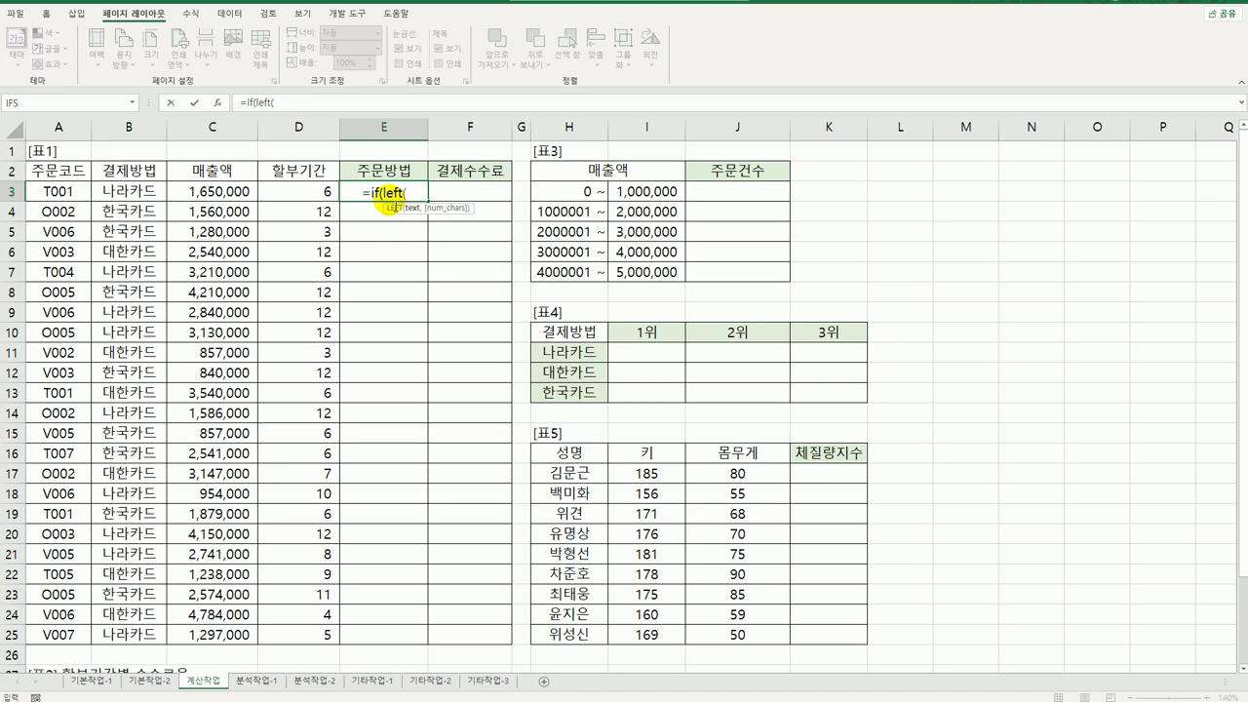
left_click(58, 195)
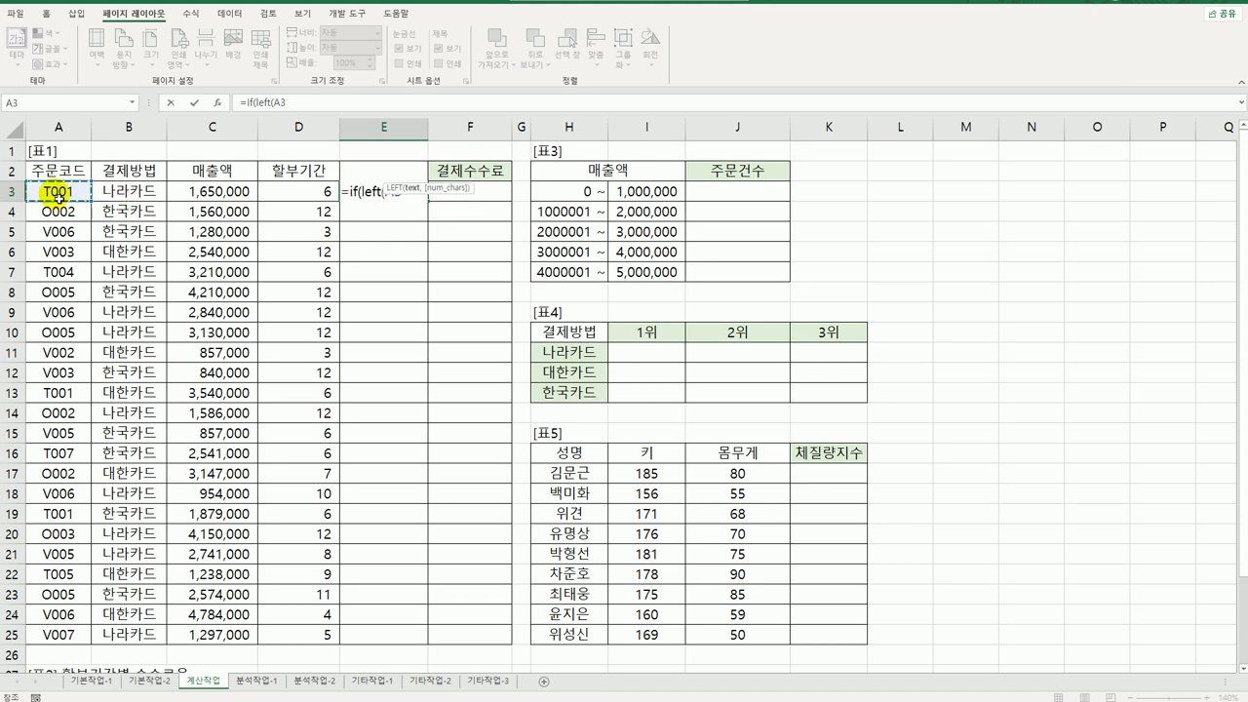
type(",1")
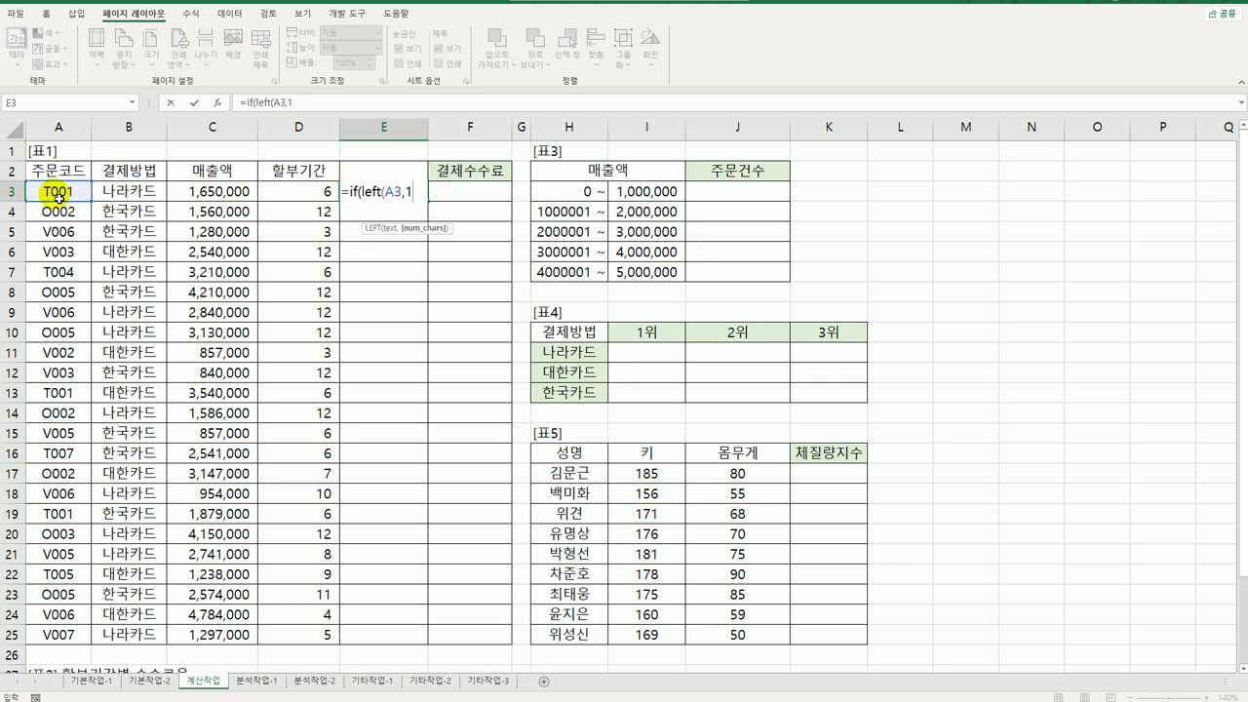
type(")=\"")
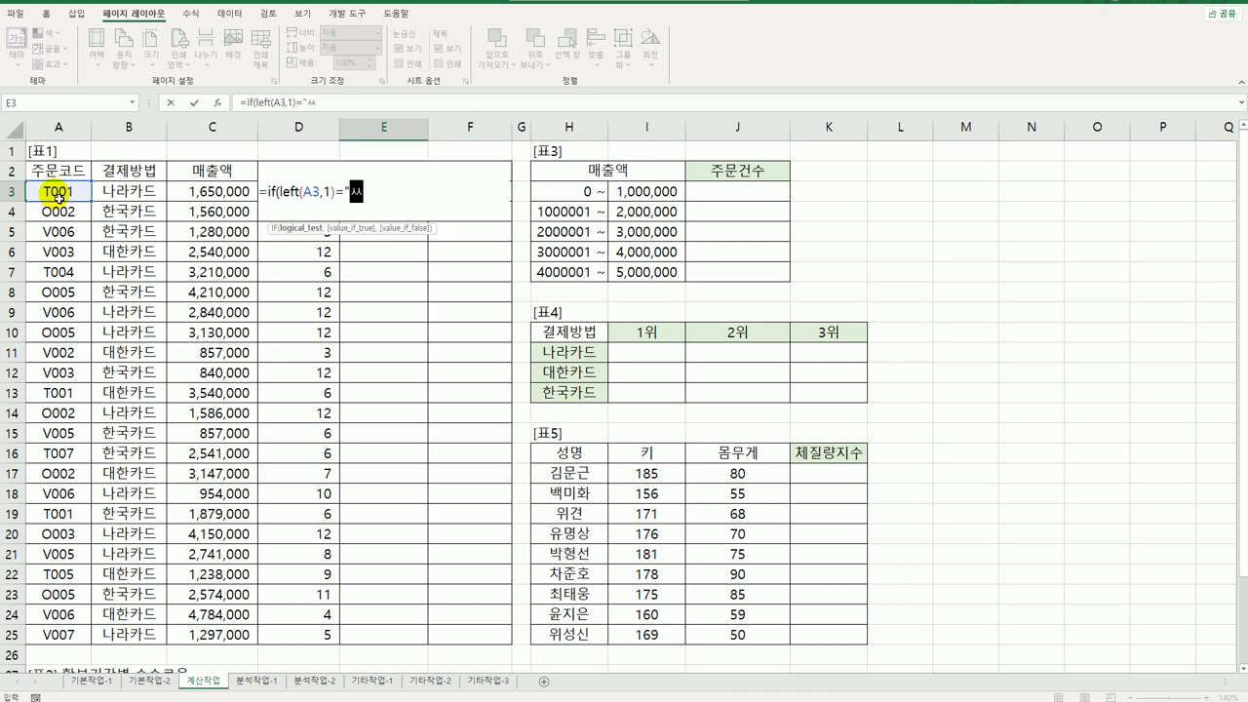
type("T\"")
- Add "전화(" as the value the IF returns when the condition is true
type(",\"ㅈ")
type("전화")
type("(")
type("\",")
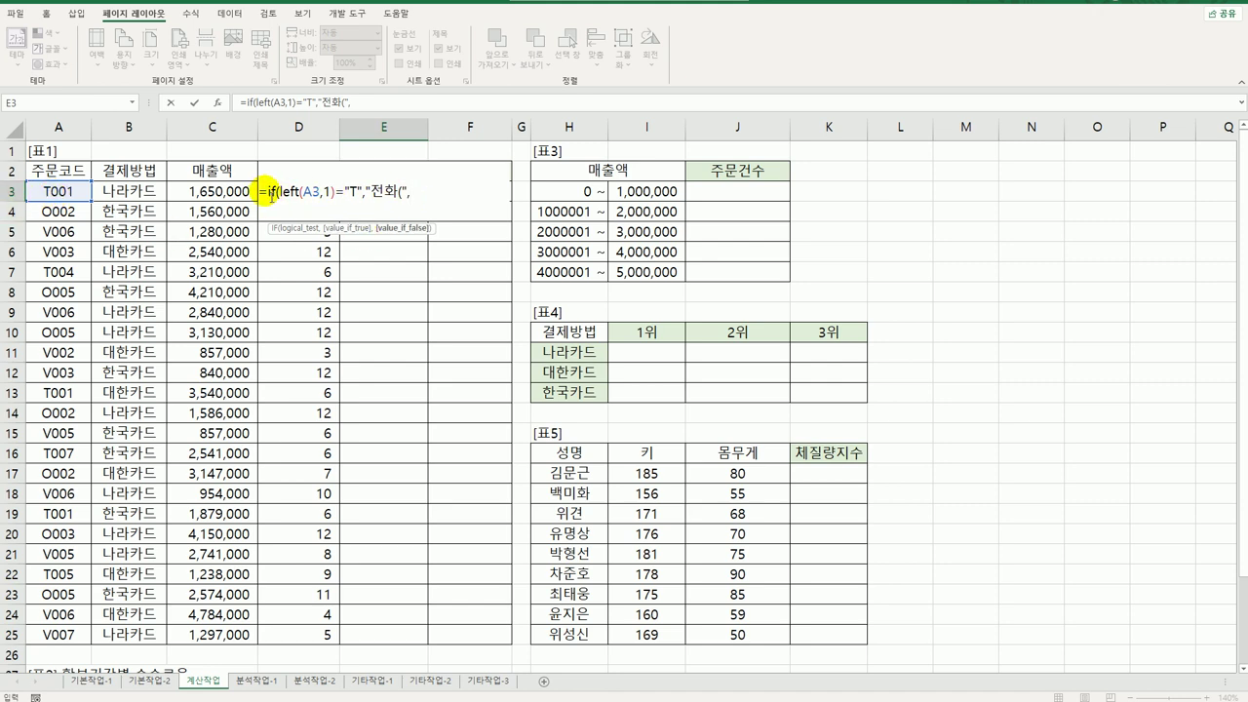
- Nest a copy of the IF expression as the false value, testing for "O" and returning "온라인("
left_click_drag(264, 190, 424, 208)
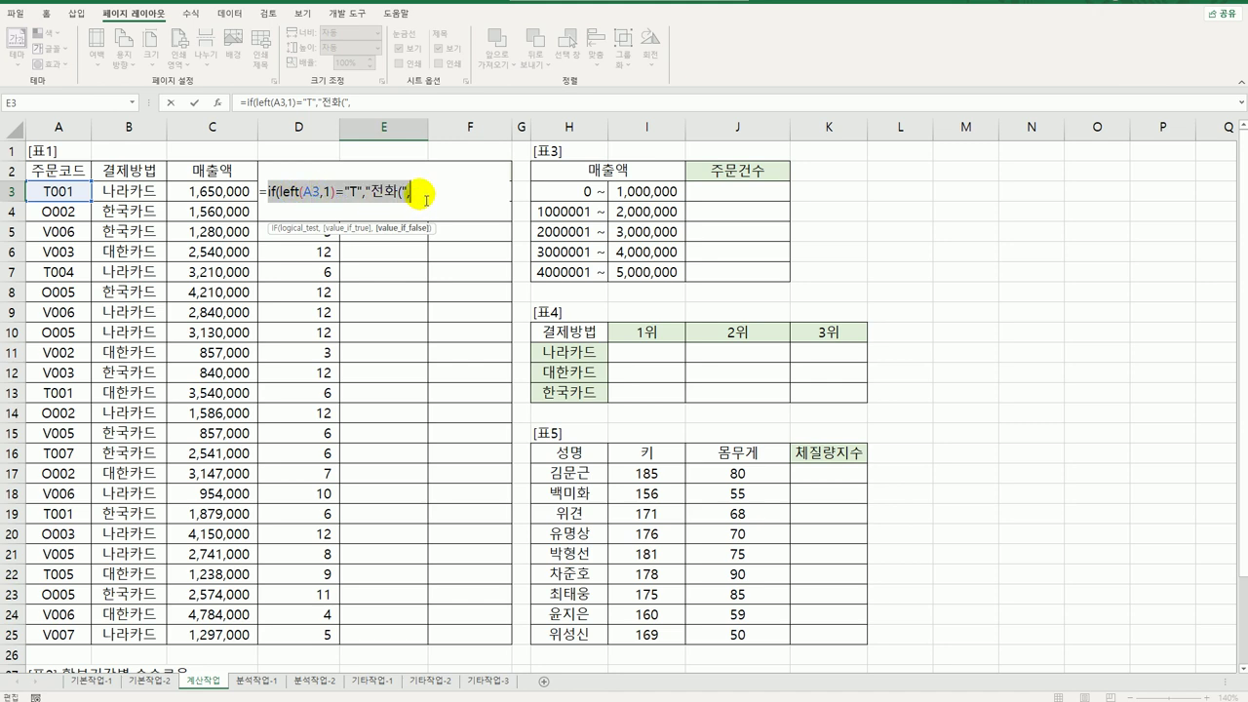
left_click(428, 198)
type("if(left(A3,1)=\"T\",\"전화(\",")
double_click(405, 193)
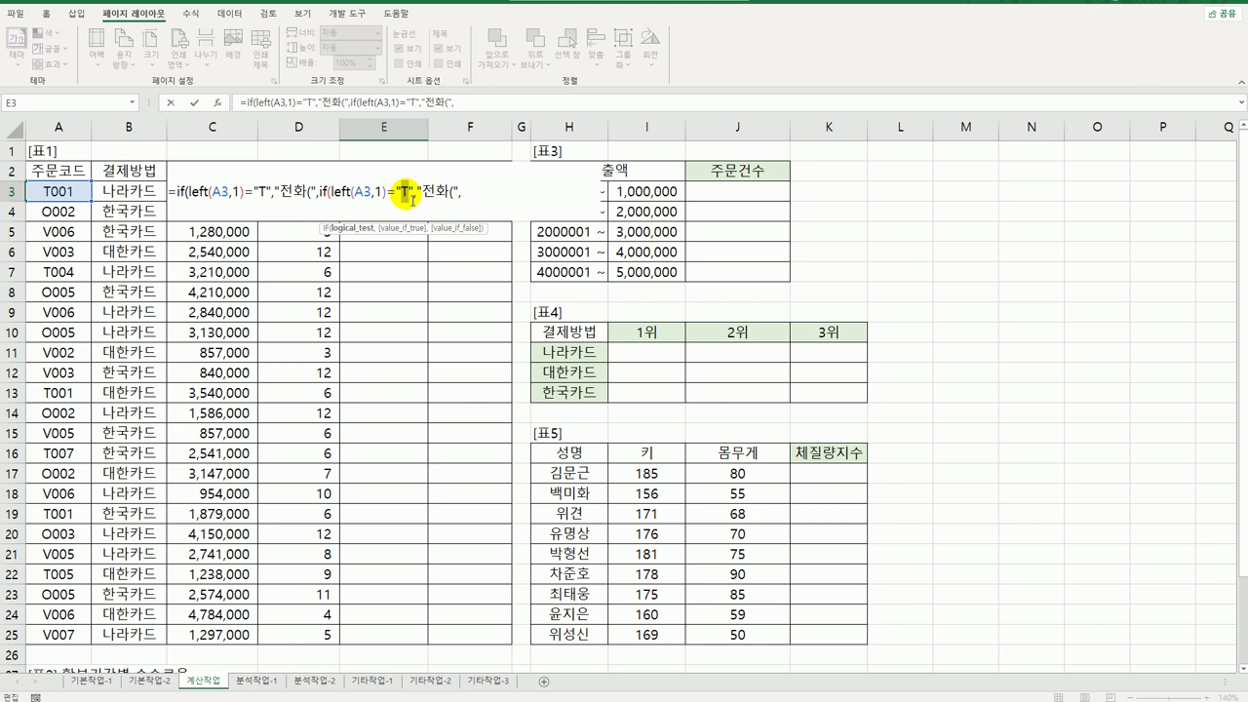
type("O")
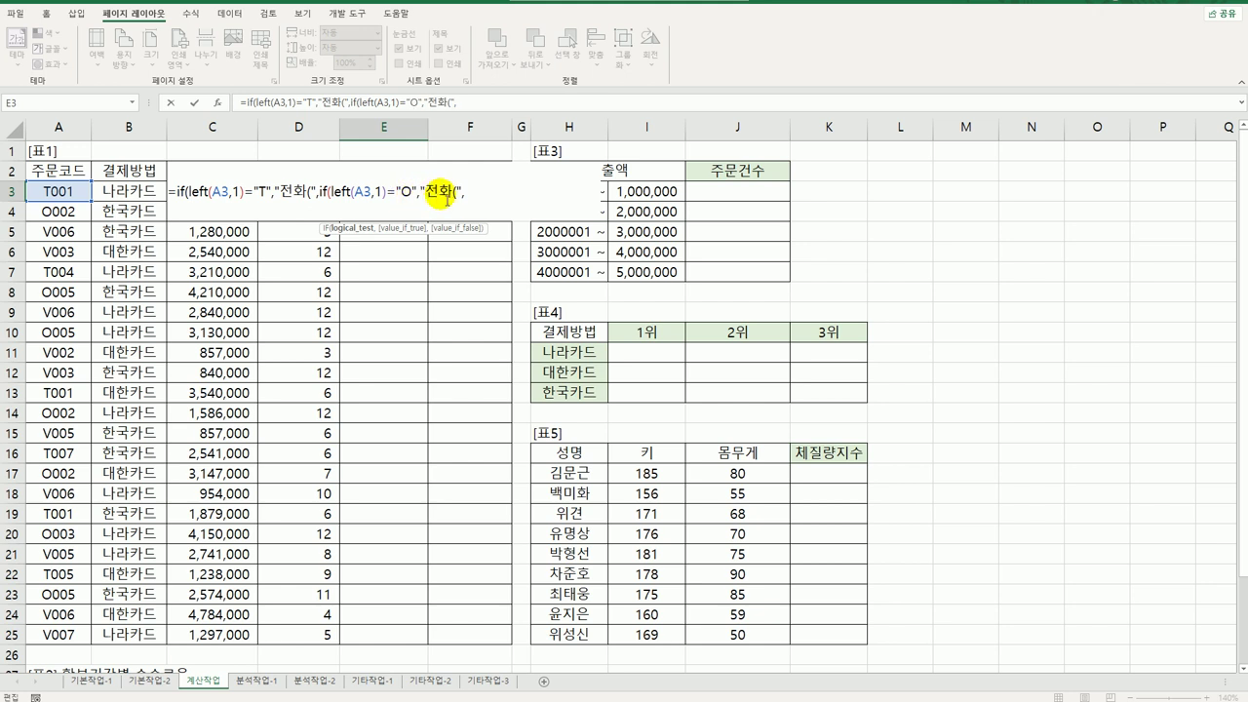
double_click(450, 198)
type("온랑")
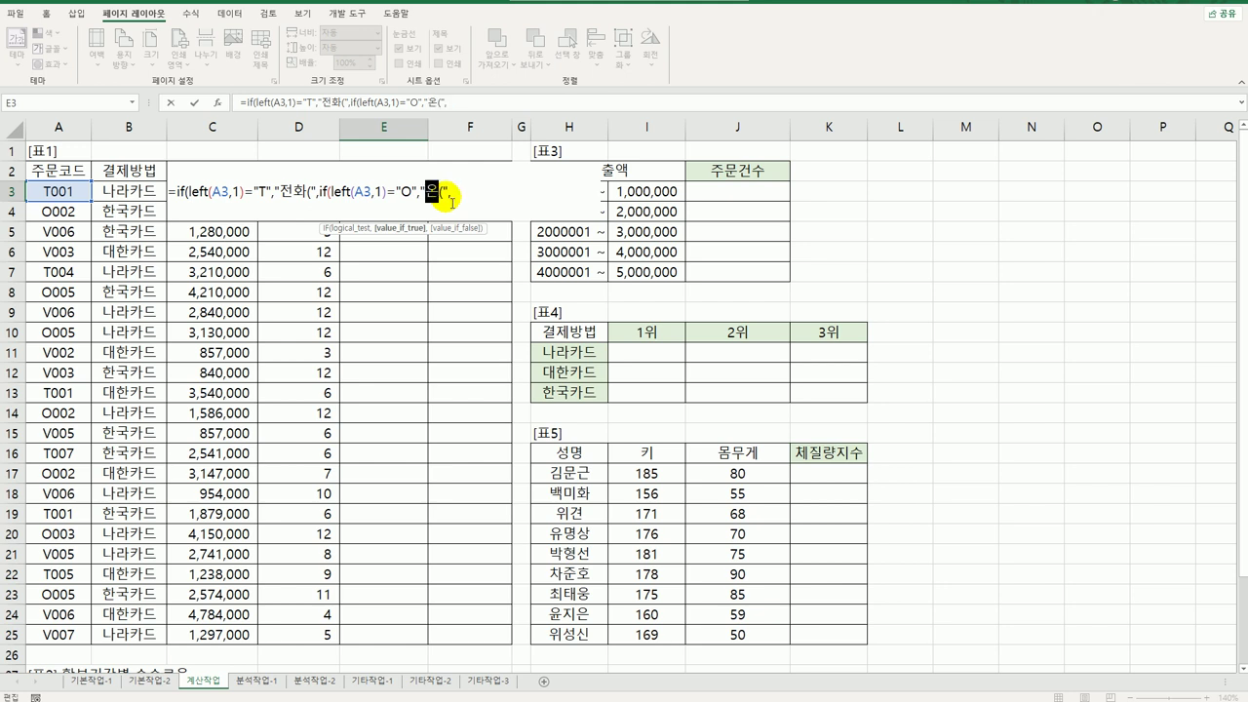
type("인")
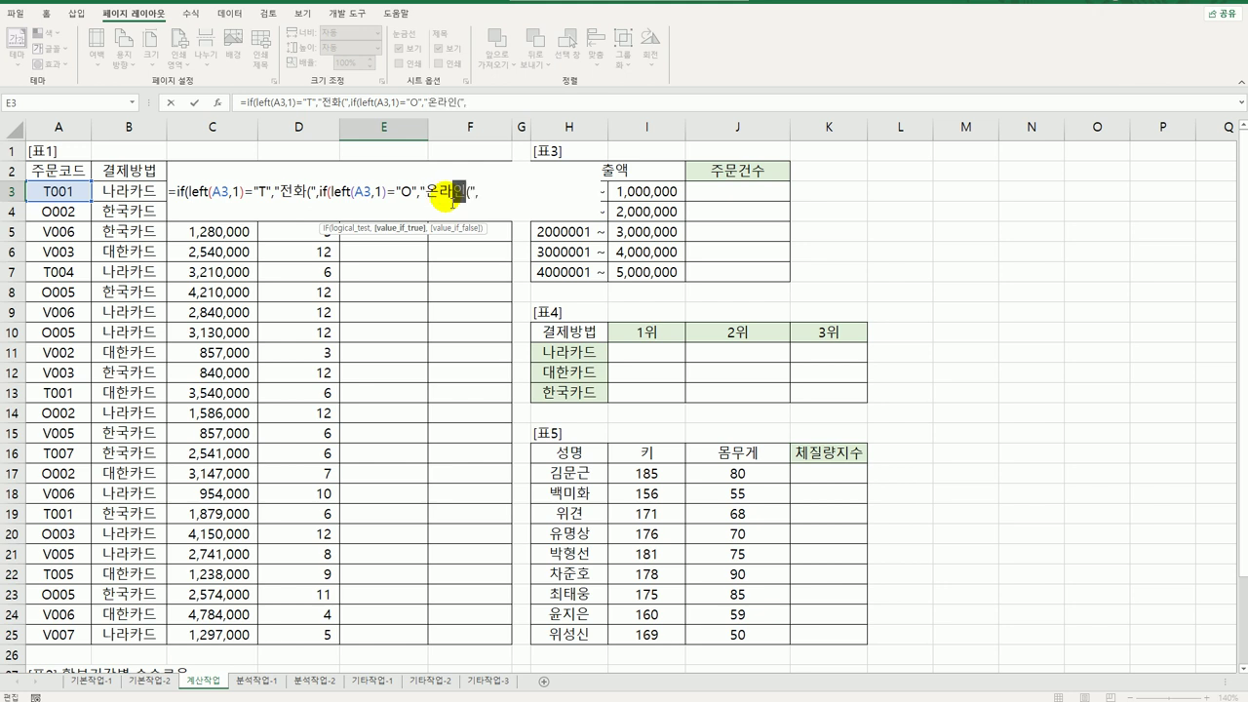
- Complete the formula with "방문(" as the final value, close both IFs, and fill it down the 주문방법 column to E25
left_click(493, 198)
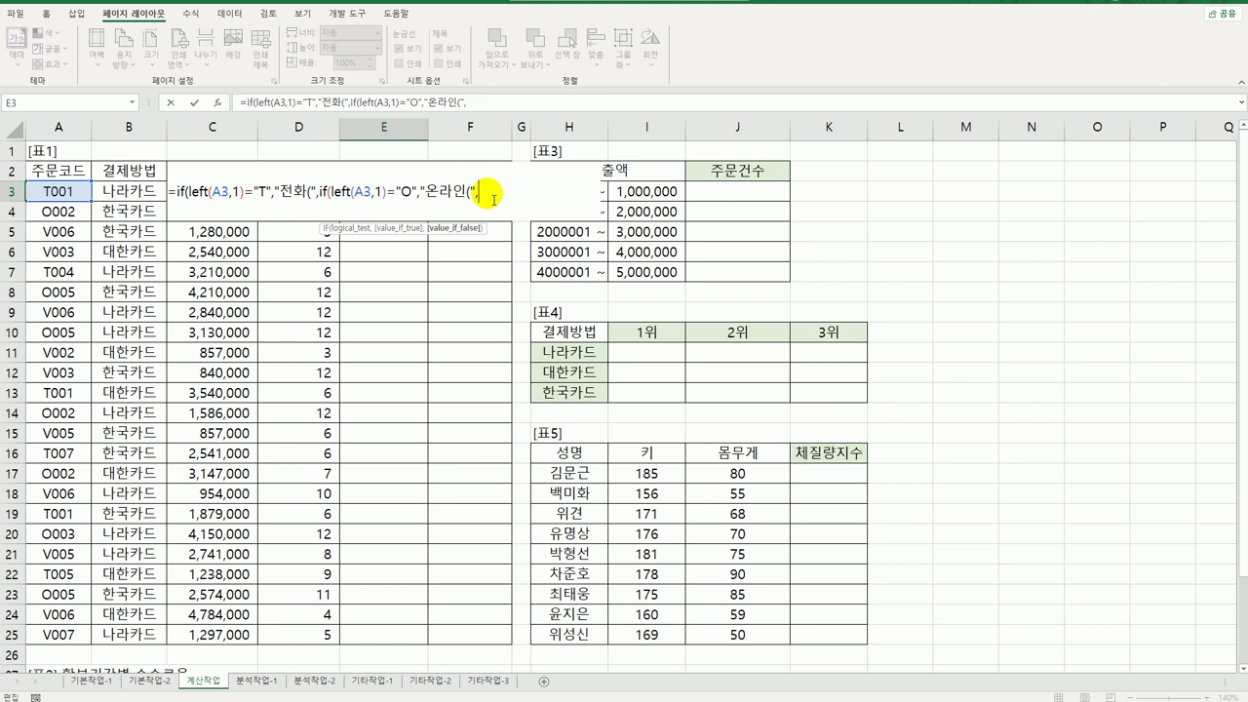
type("\"방문(\"")
type("))")
key("Return")
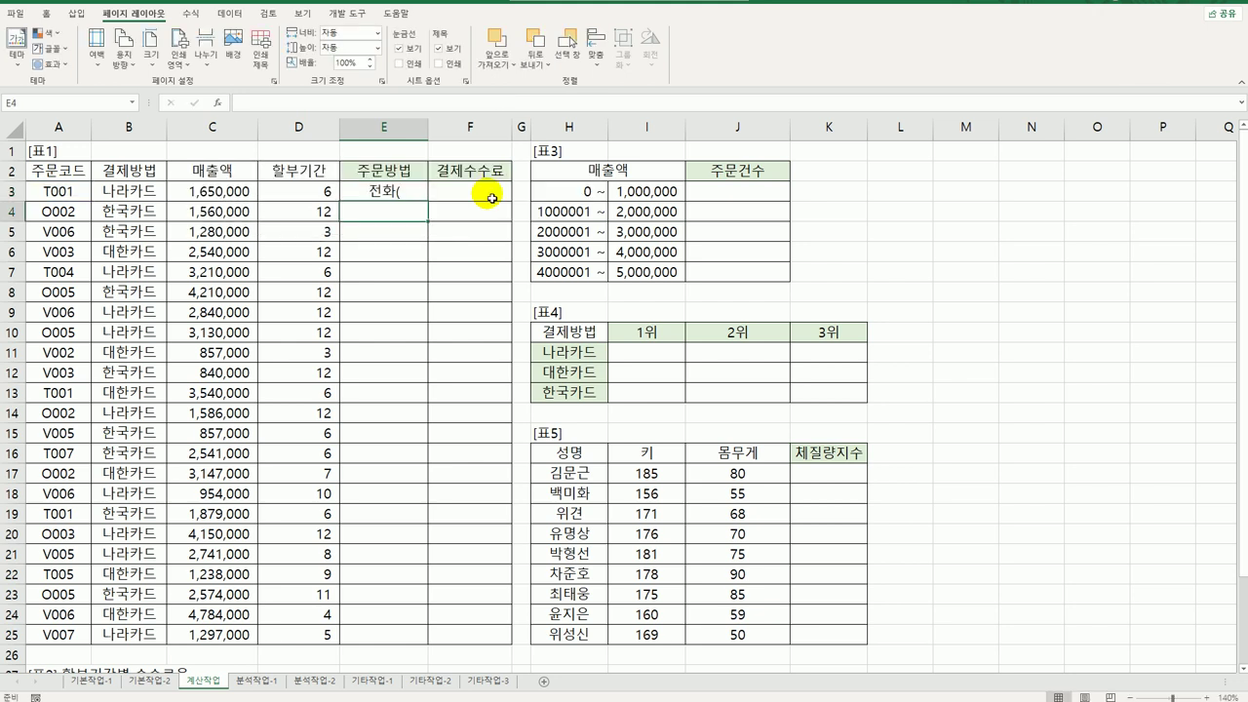
left_click(418, 195)
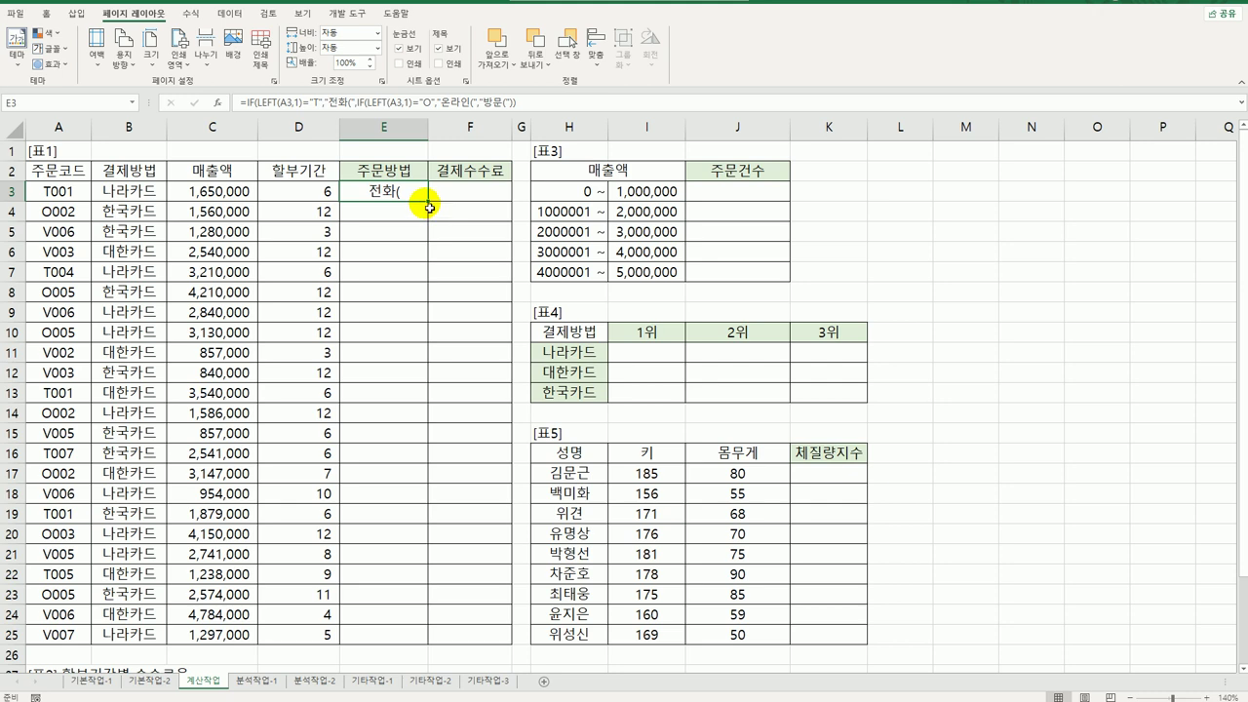
double_click(428, 202)
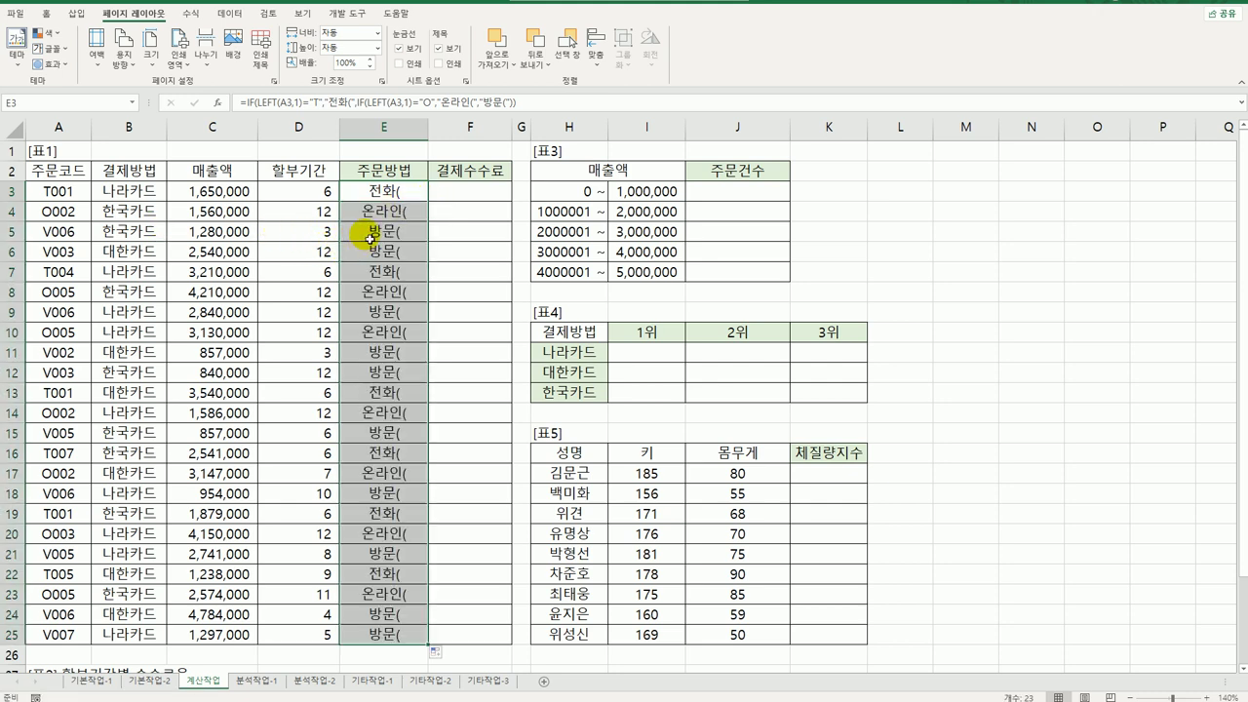
- Append &countif( to the end of the 주문방법 formula in E3, after the nested IF expression
left_click(395, 194)
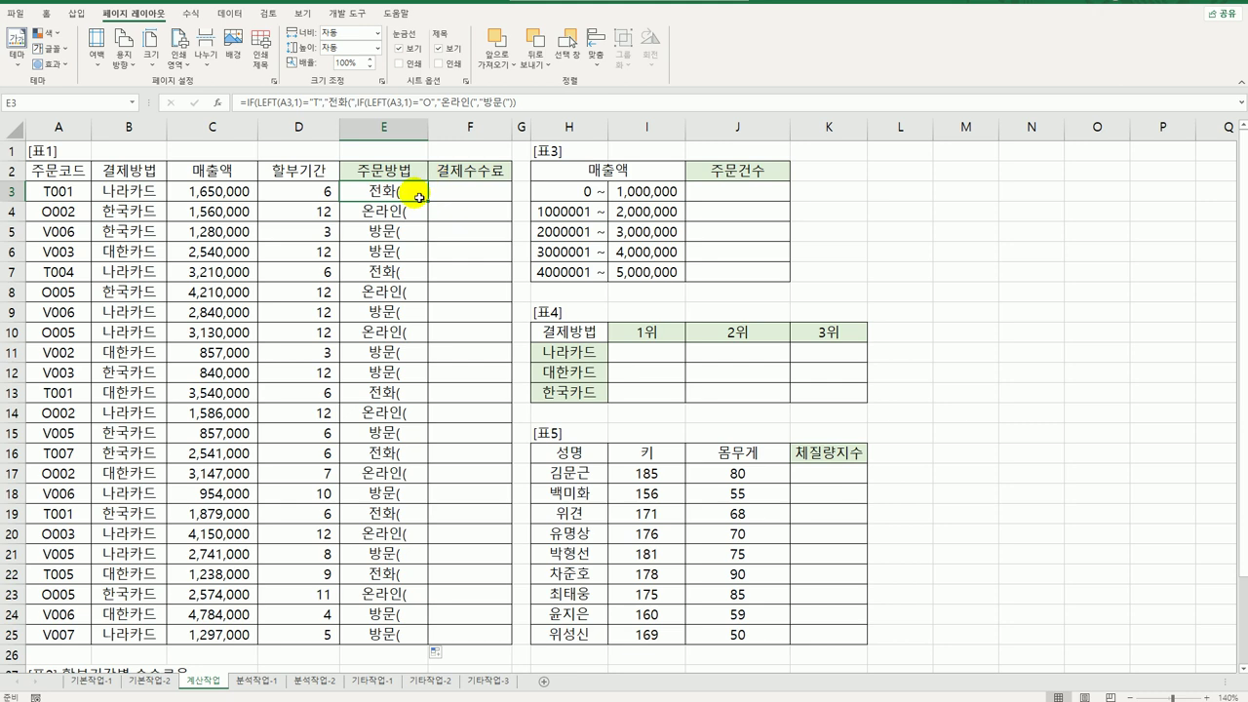
double_click(416, 191)
left_click(568, 197)
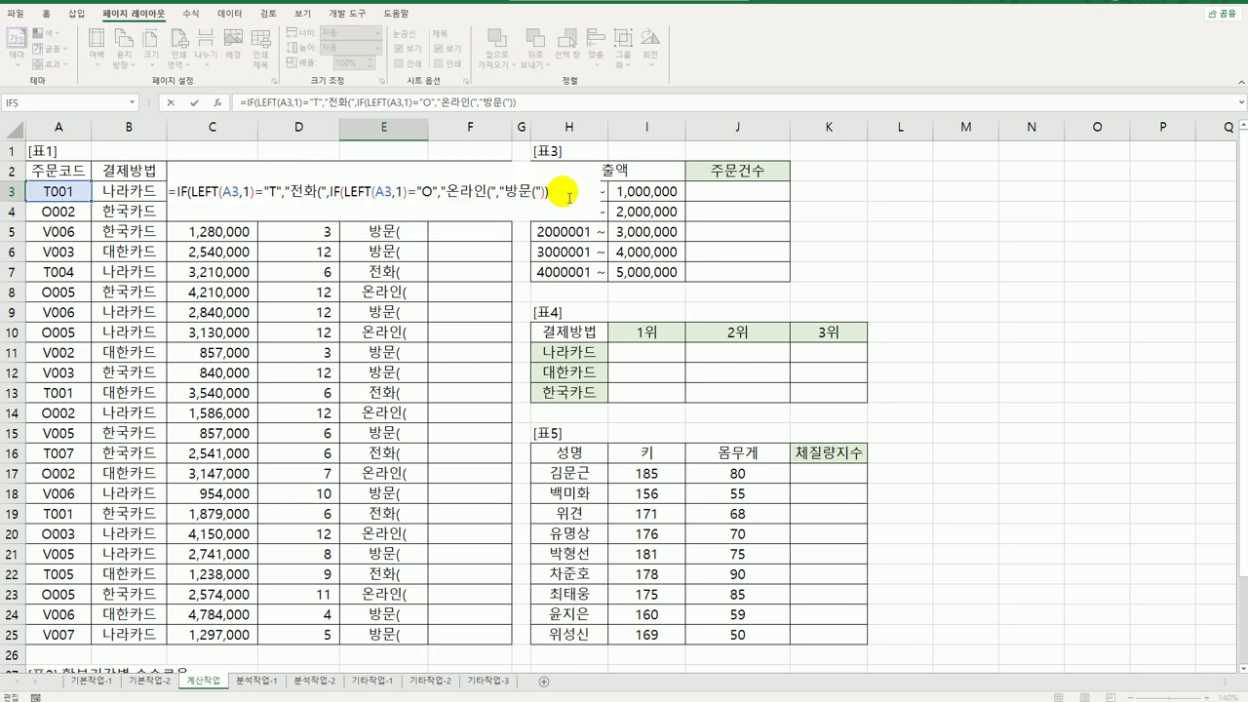
type("&")
type("채")
key("BackSpace")
key("BackSpace")
key("Hangul")
type("coun")
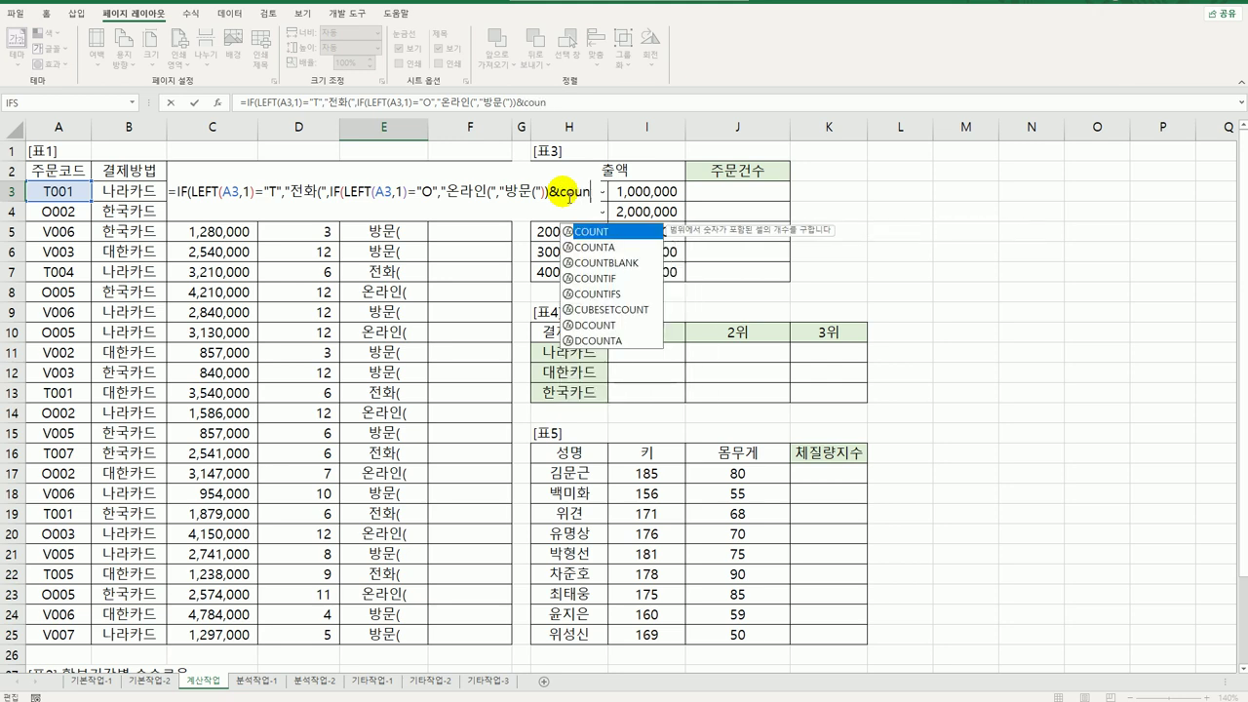
type("tif(")
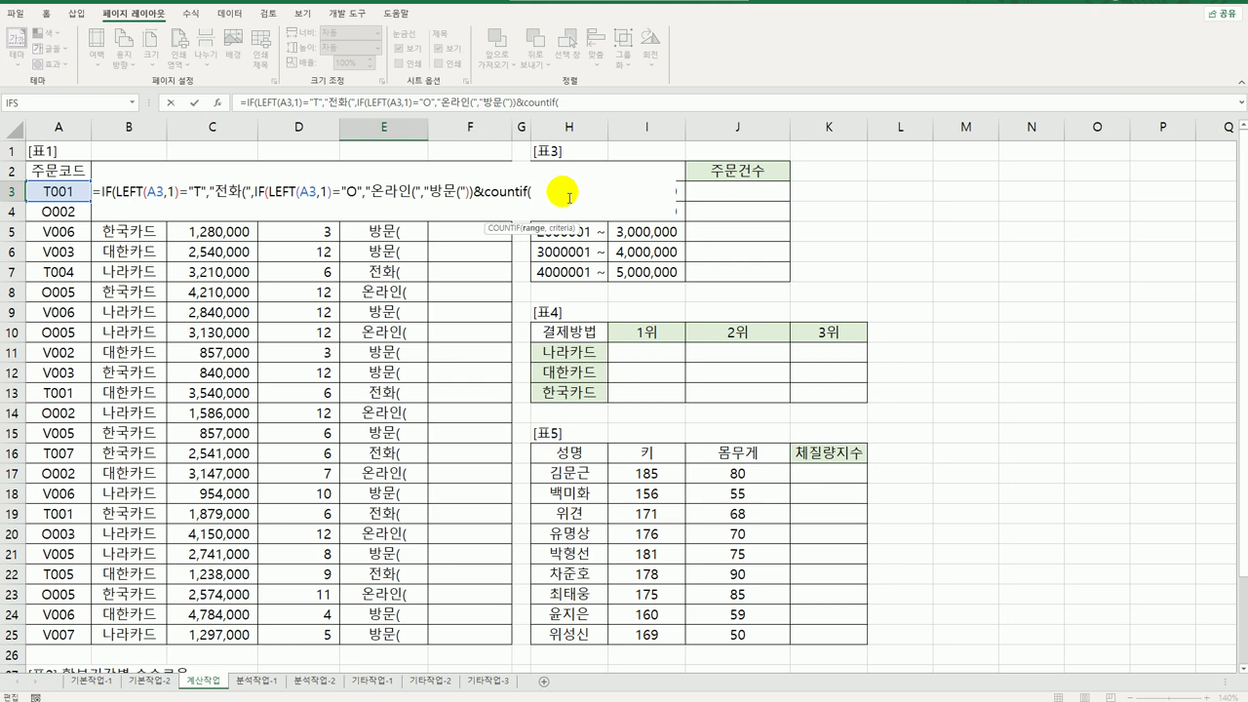
- Enter $A$3:A3 as the COUNTIF range, with the start cell absolute and the end cell relative
left_click(57, 192)
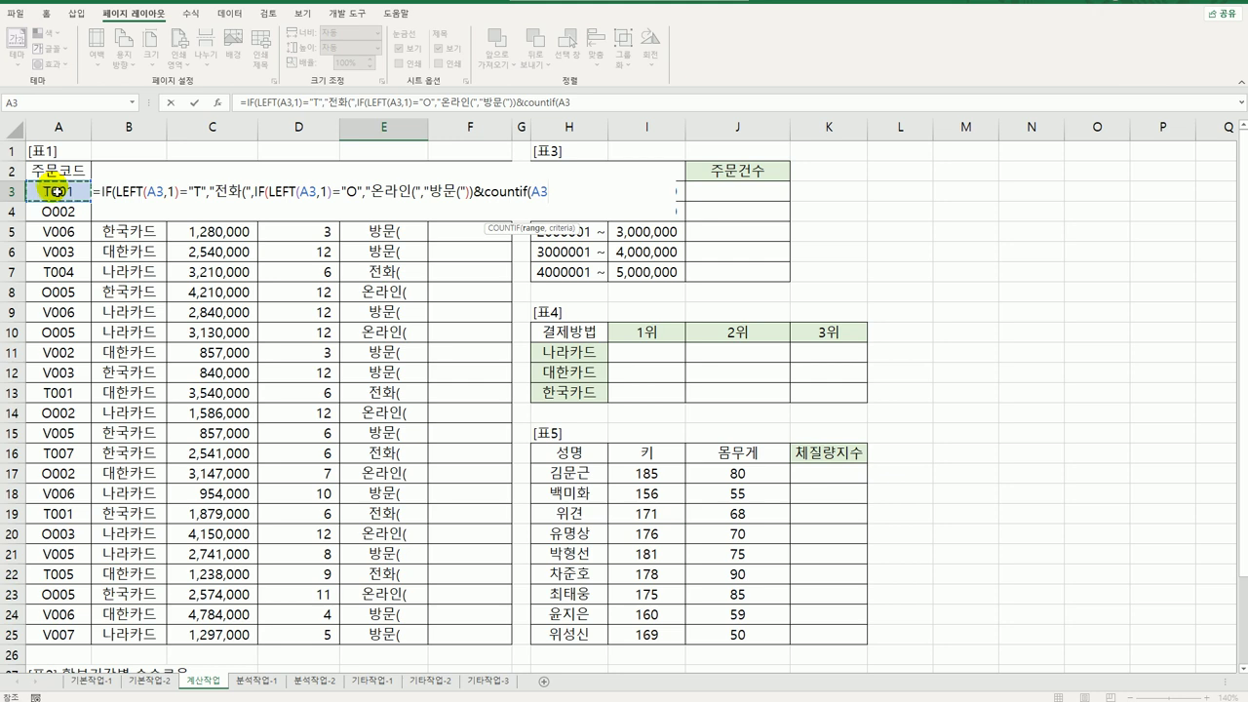
key("F8")
left_click(551, 196)
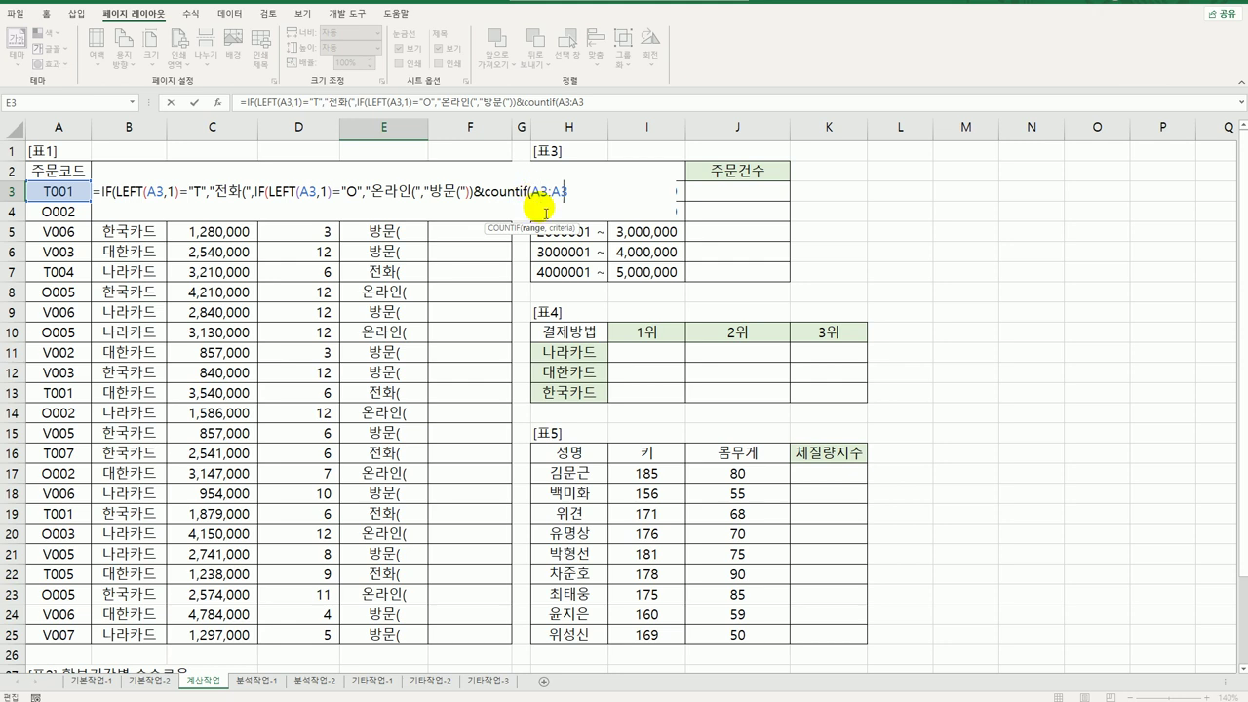
key("F4")
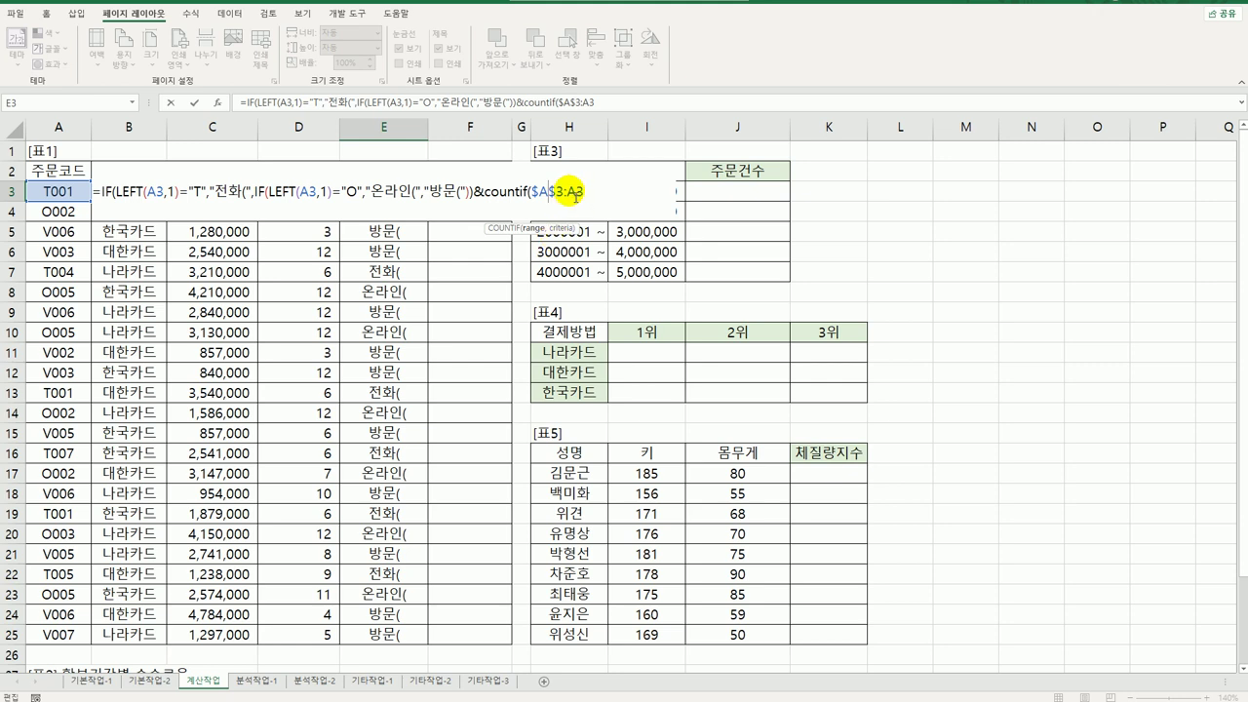
left_click_drag(567, 192, 594, 200)
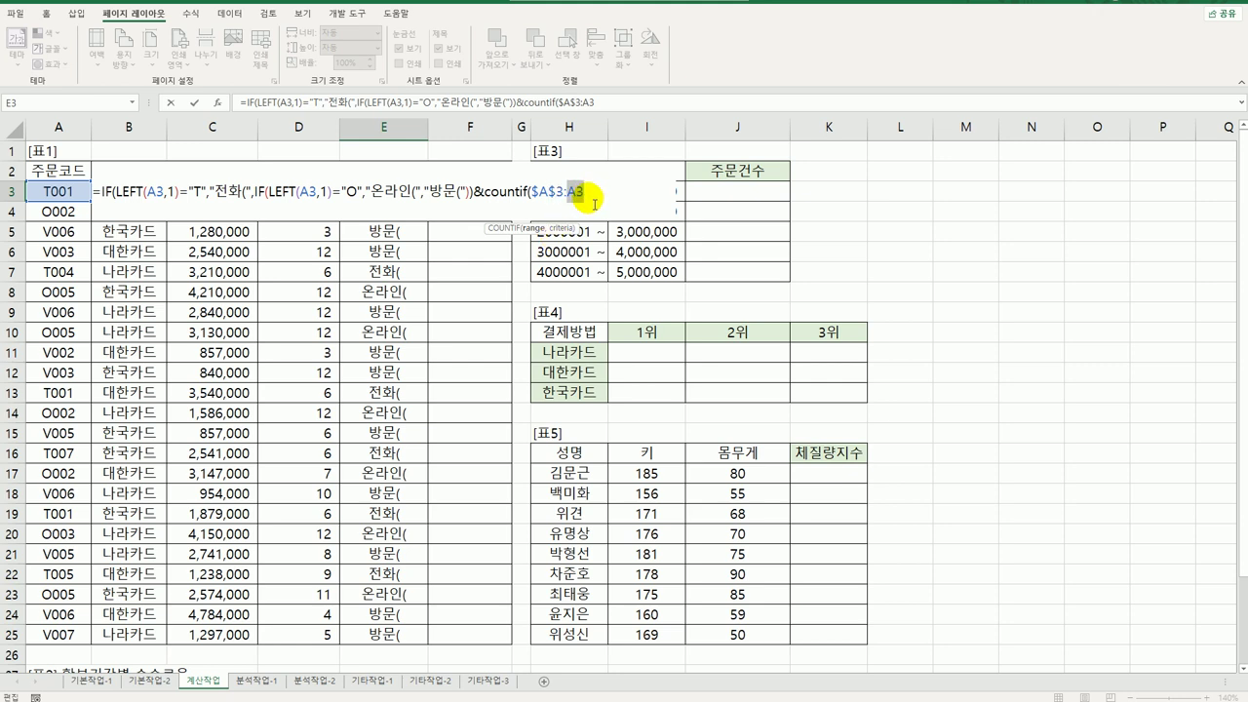
left_click(595, 199)
- Add left(A3,1)&"*" as the COUNTIF criteria and close the function
type(",left(")
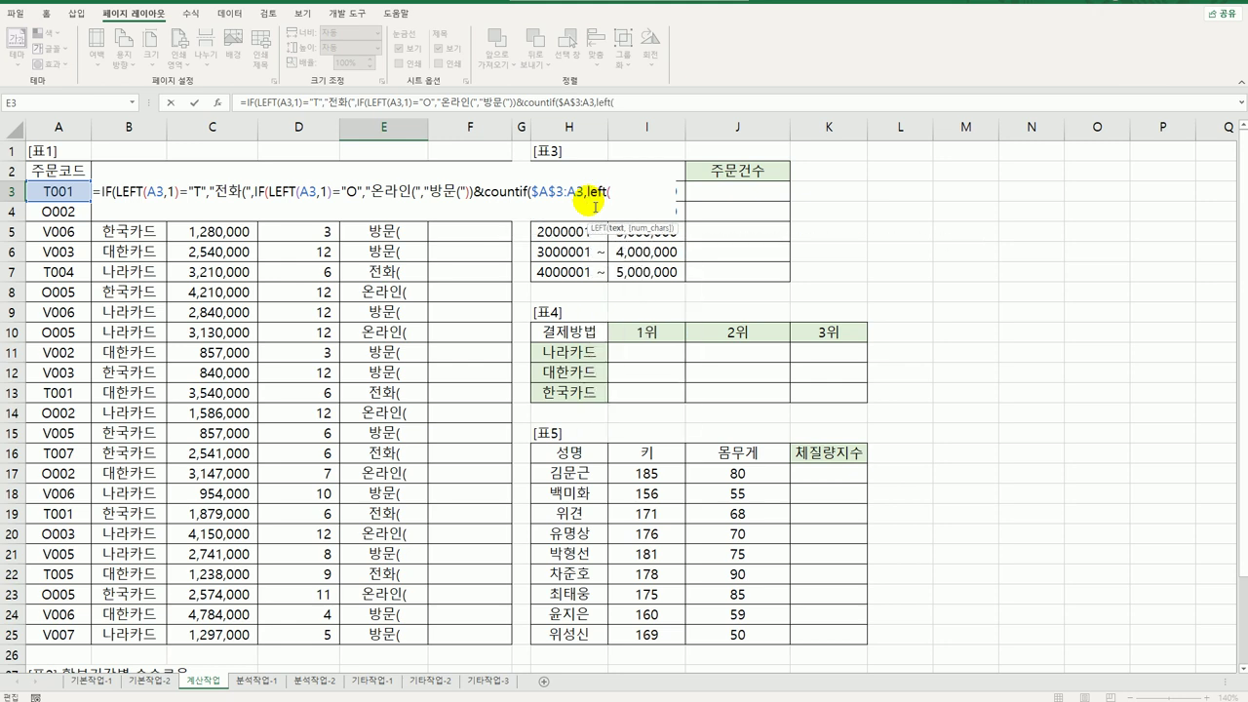
left_click(47, 195)
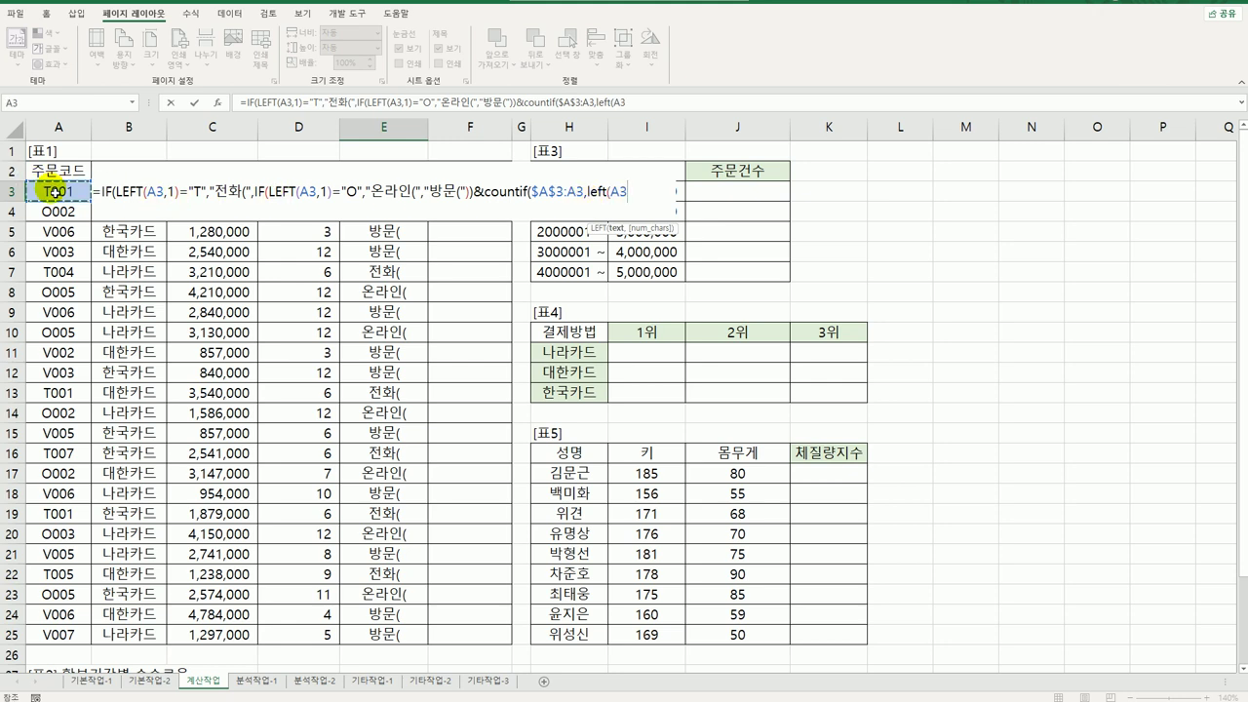
type(",1")
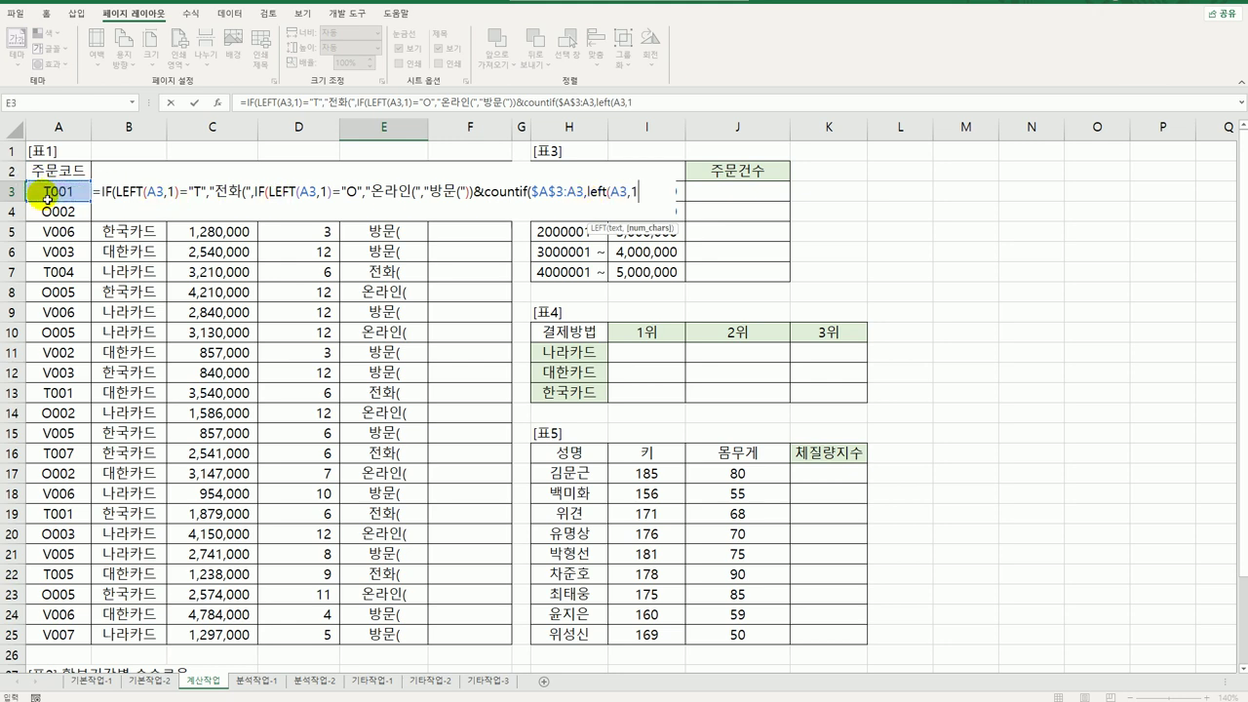
type(")")
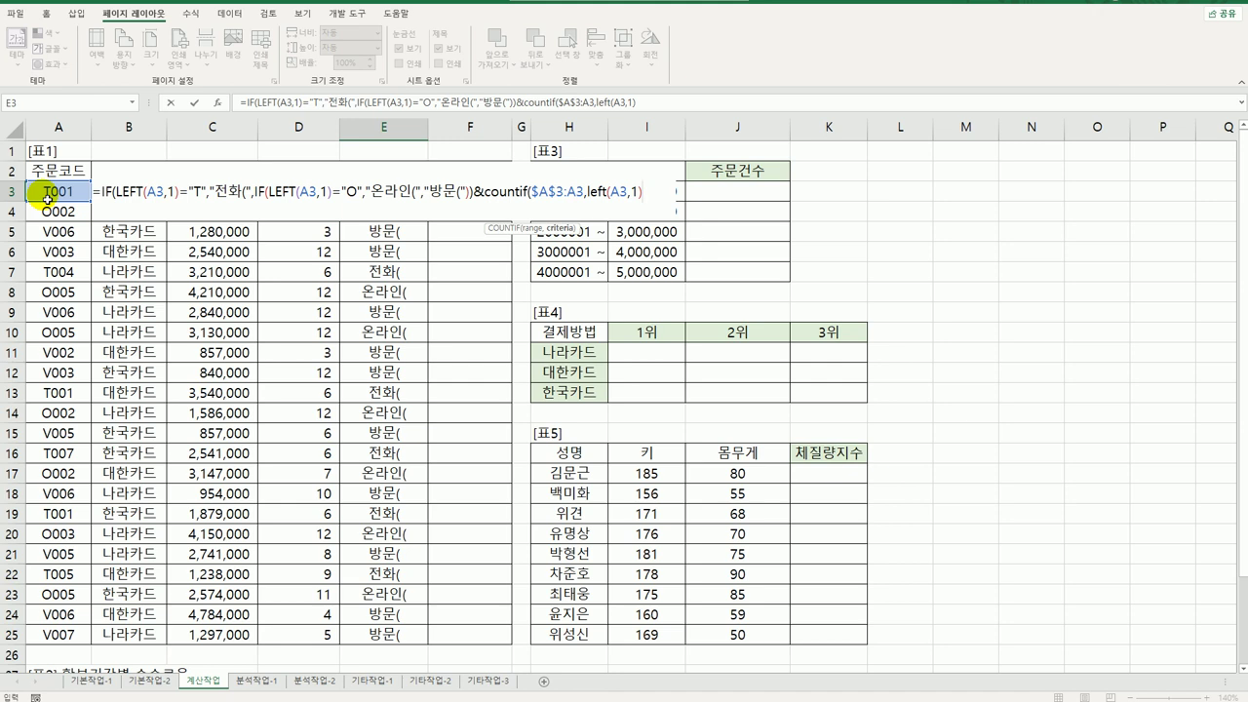
type("&\"*\")")
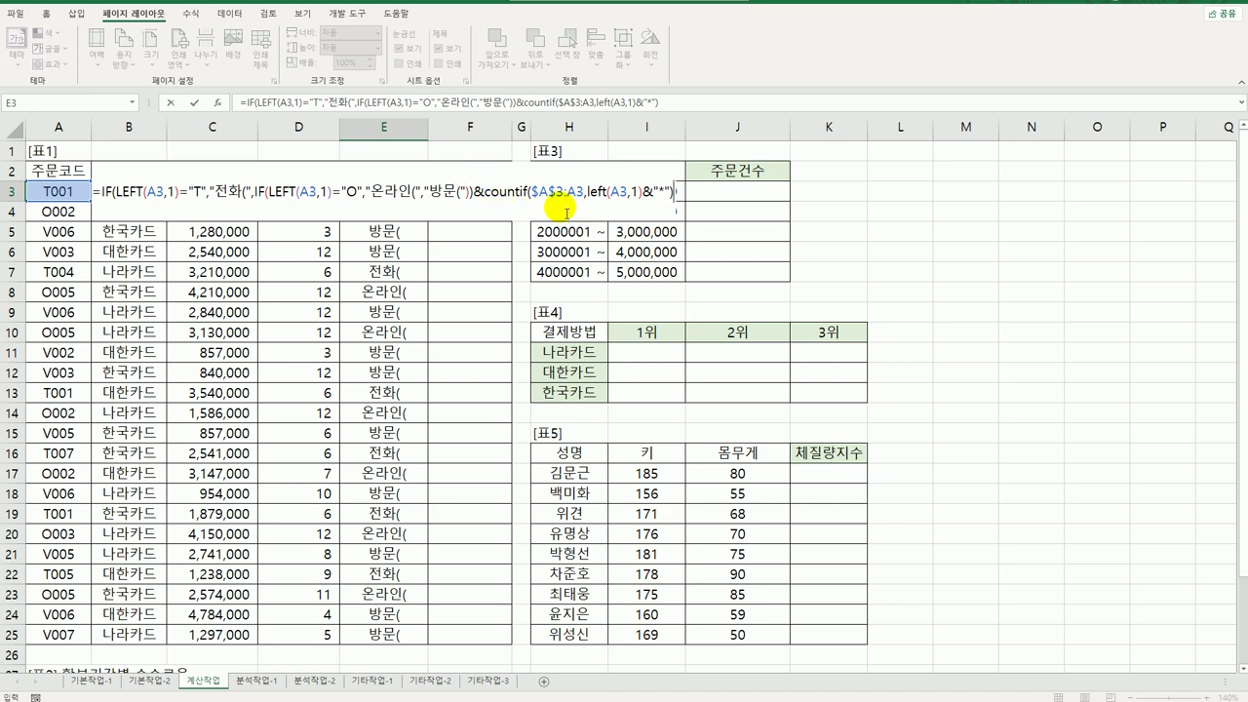
- Enter the extended formula in E3 and fill it down the 주문방법 column to E25
left_click_drag(532, 192, 588, 200)
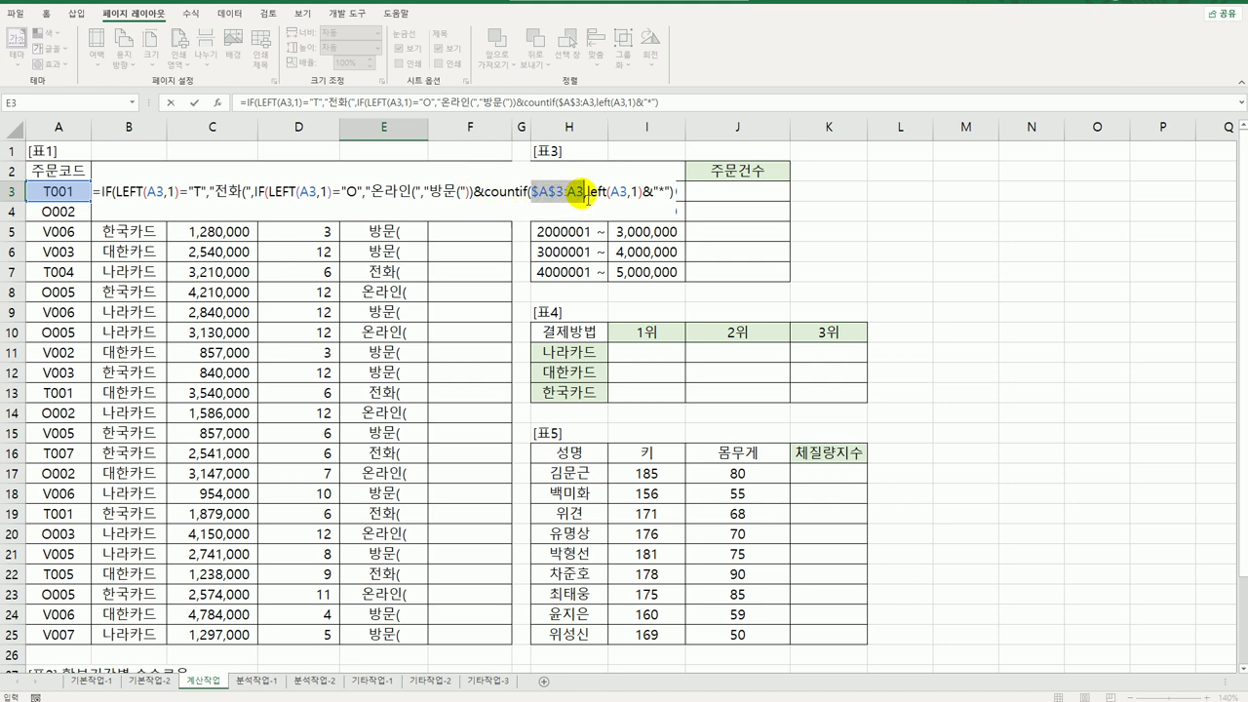
left_click(68, 194)
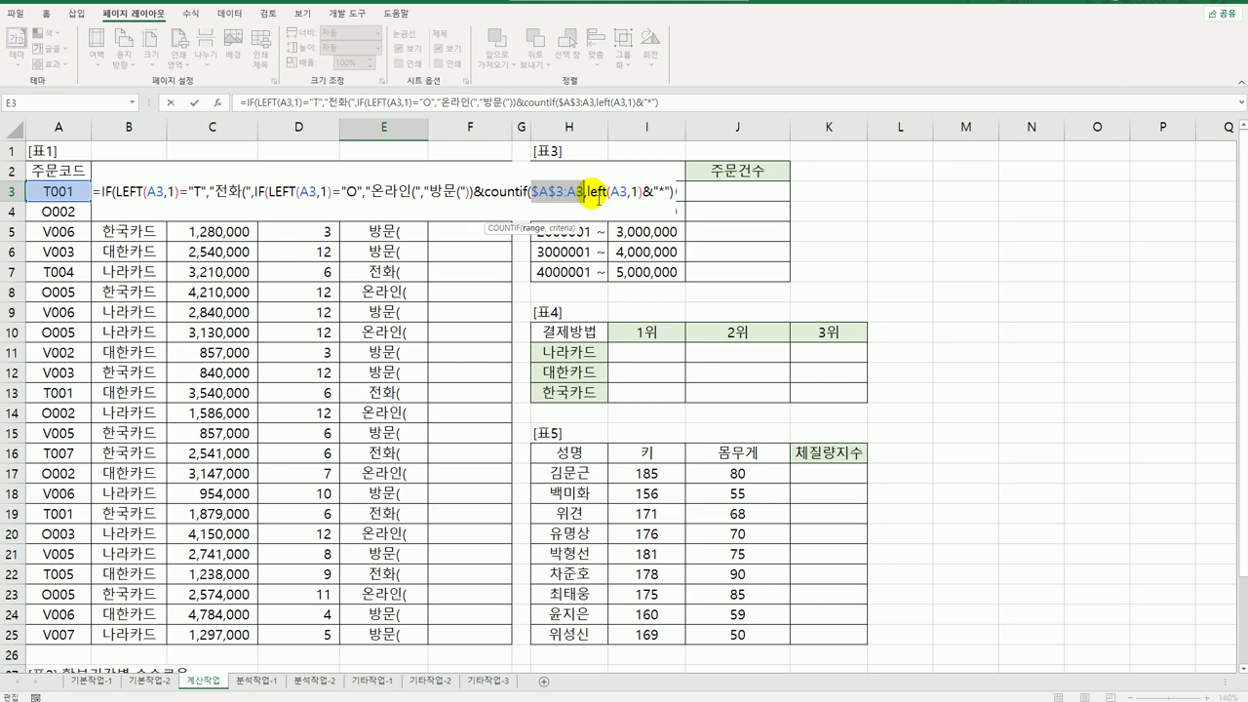
left_click_drag(588, 200, 672, 198)
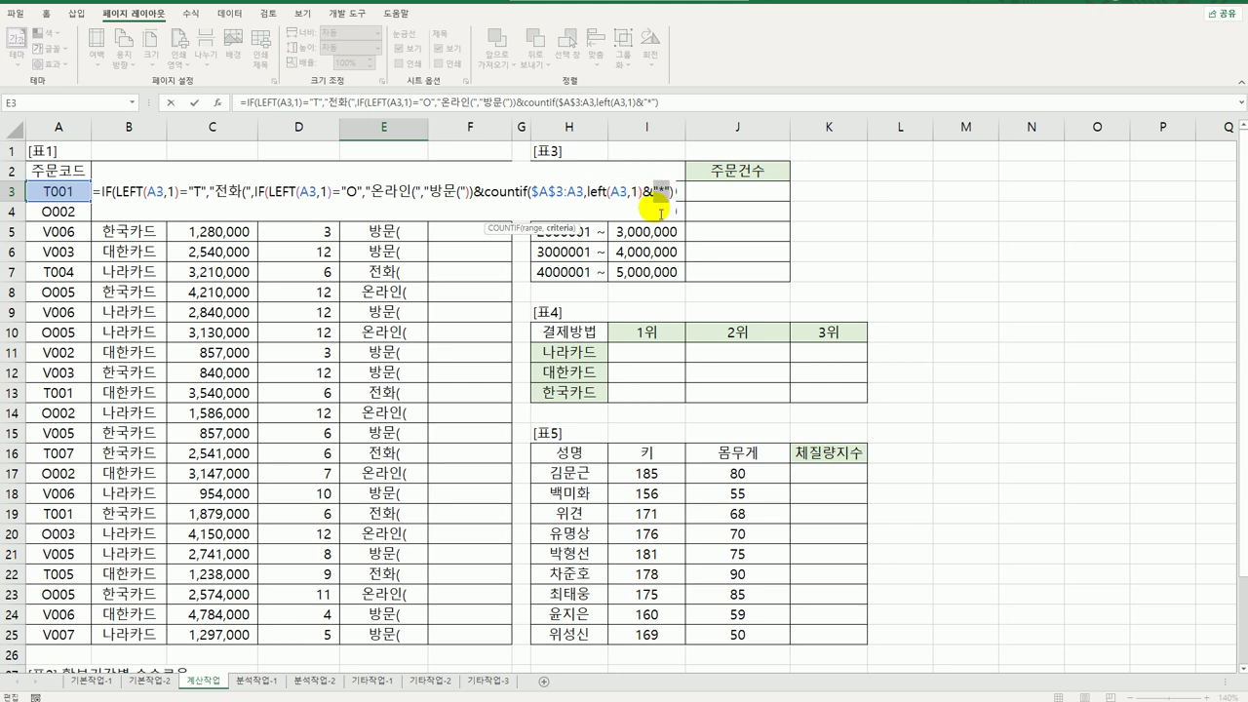
key("Return")
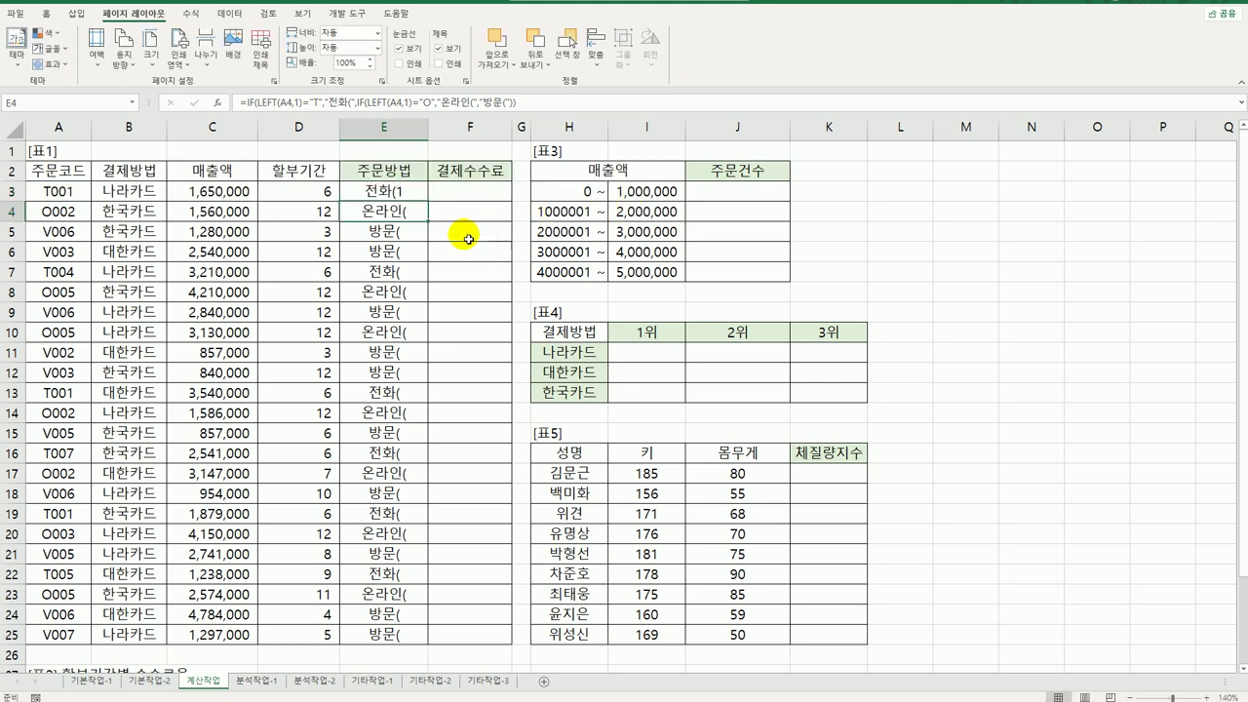
left_click(404, 193)
double_click(430, 200)
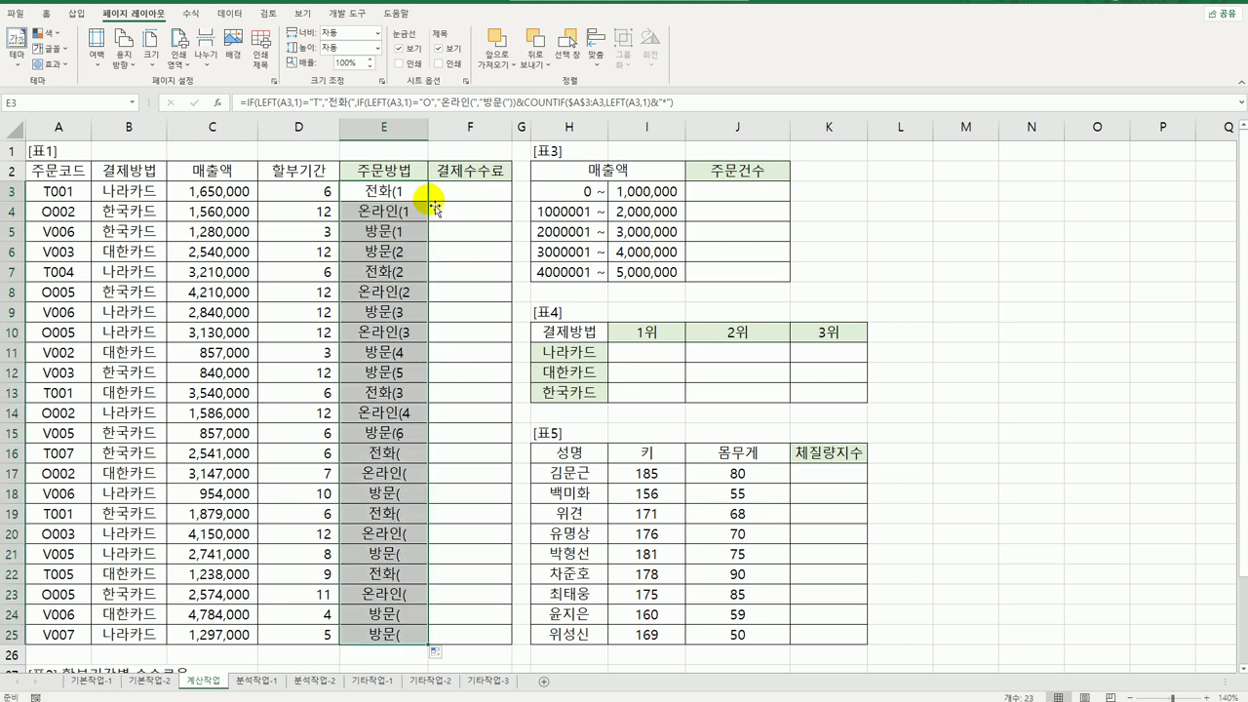
left_click(419, 198)
left_click_drag(418, 198, 404, 340)
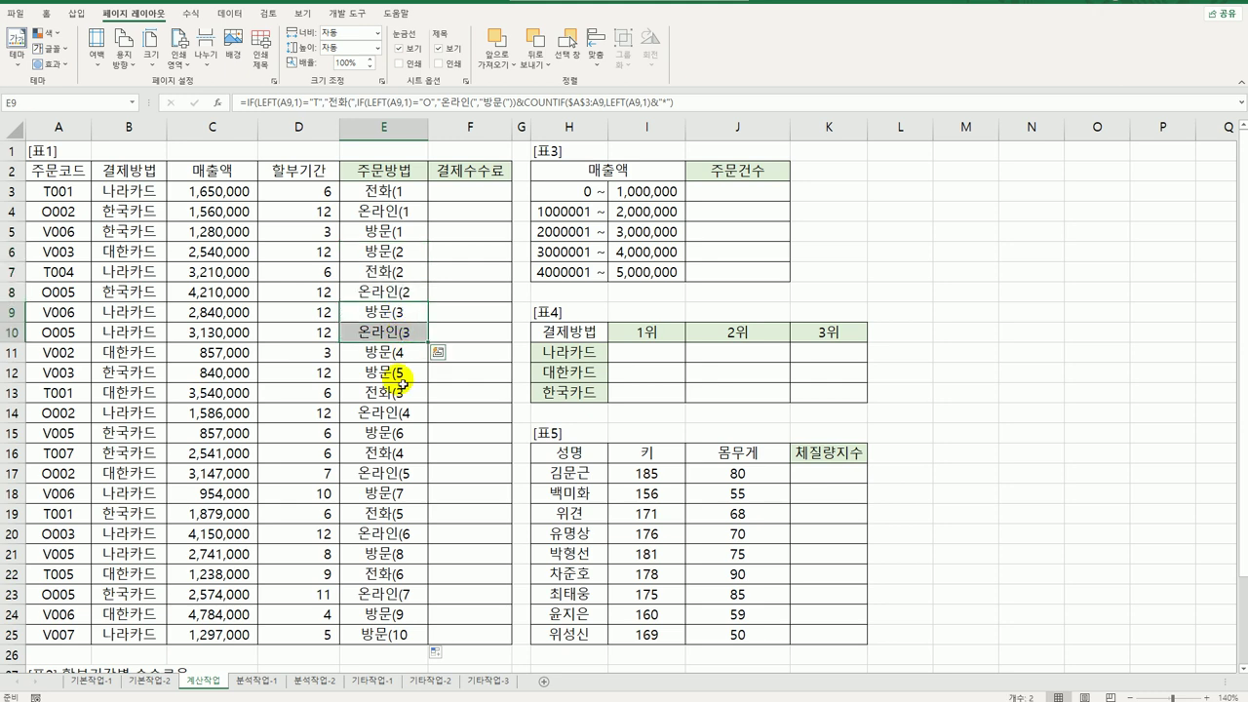
left_click(400, 353)
left_click(415, 377)
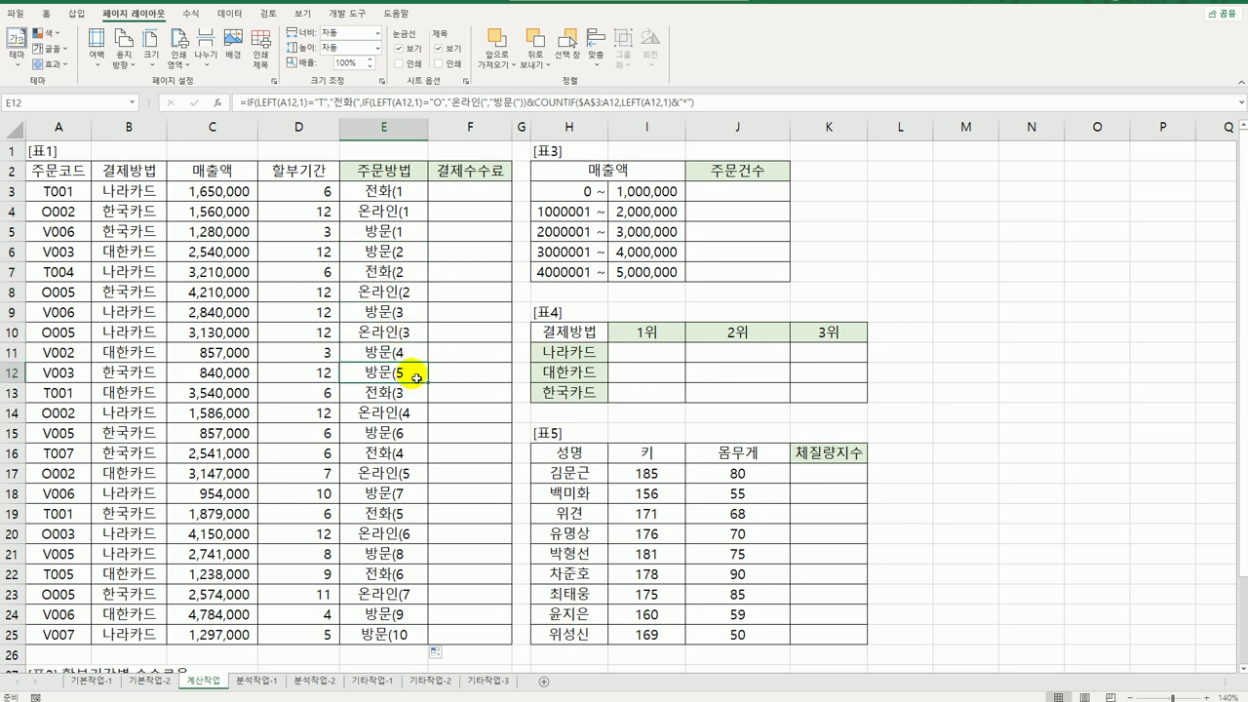
- Append &")" to the formula in E3 and fill the revised formula down to E25
left_click(390, 197)
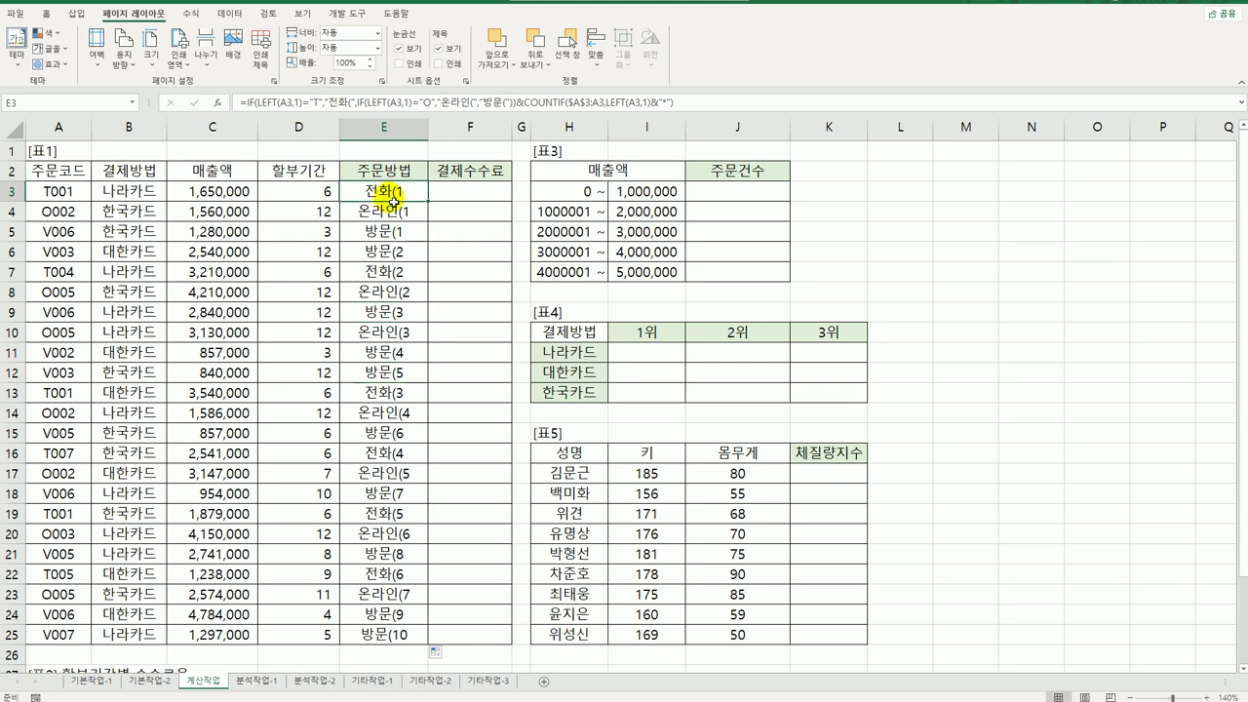
left_click(743, 115)
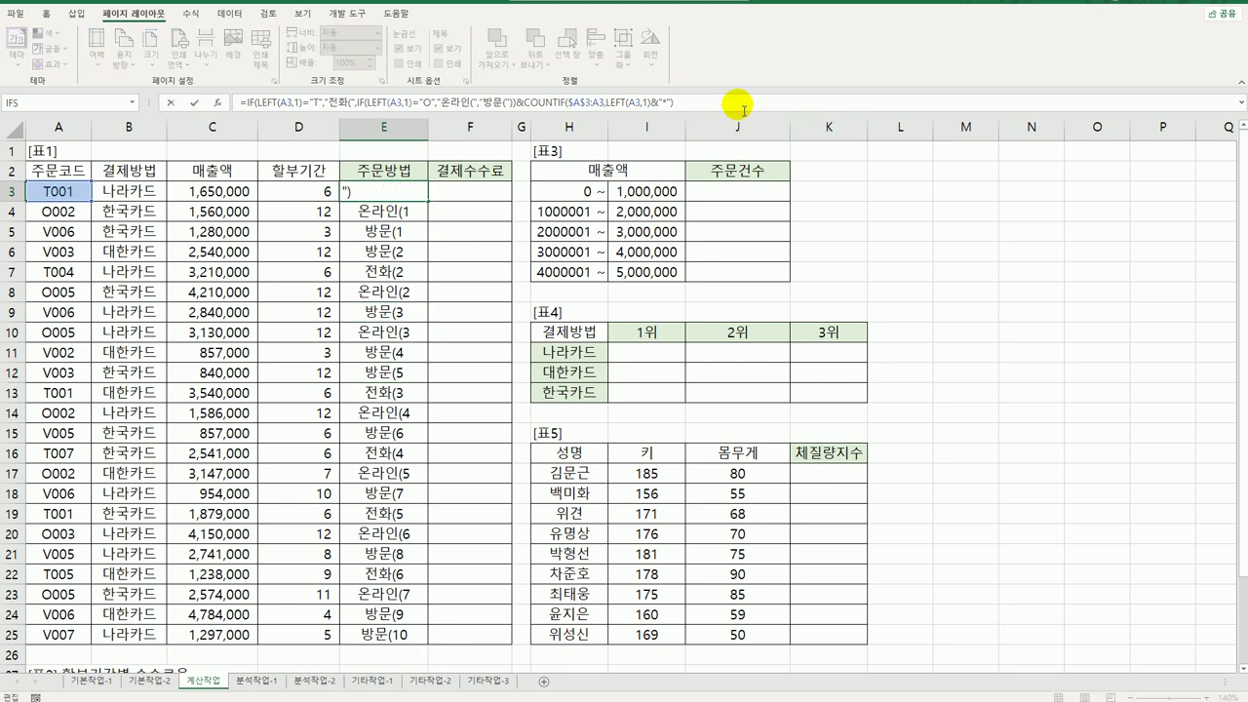
type("&")
key("ctrl+Return")
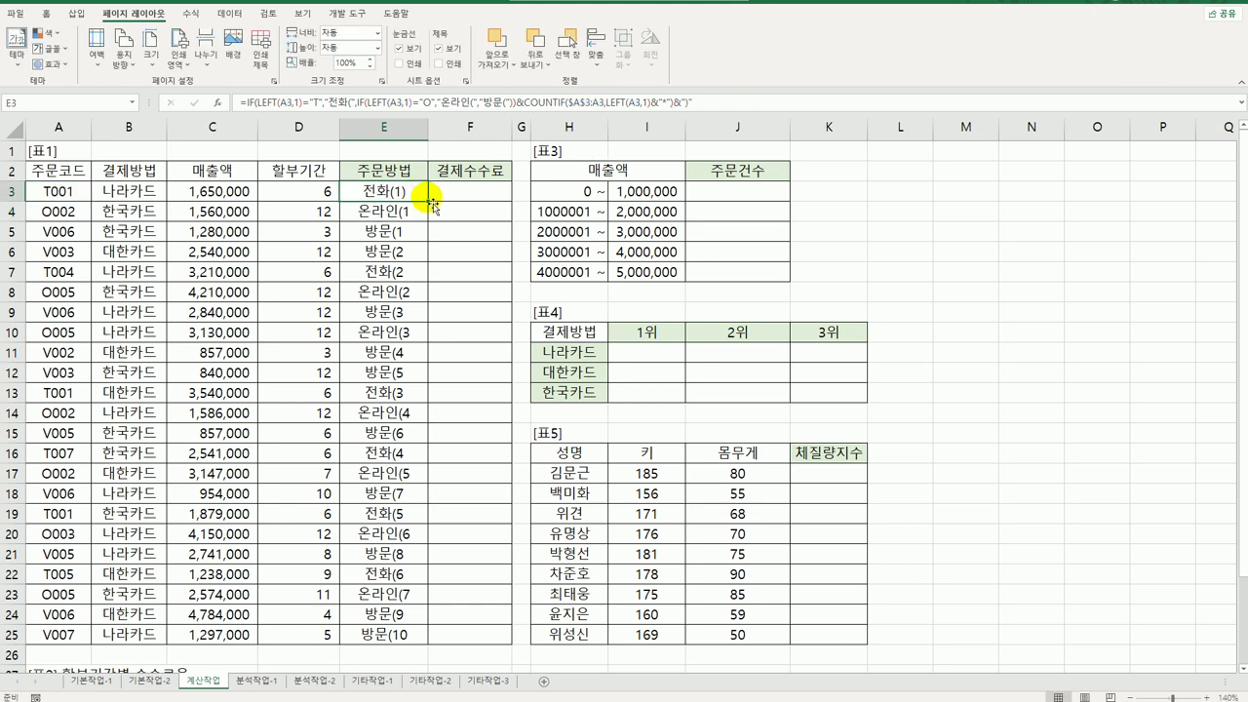
double_click(429, 201)
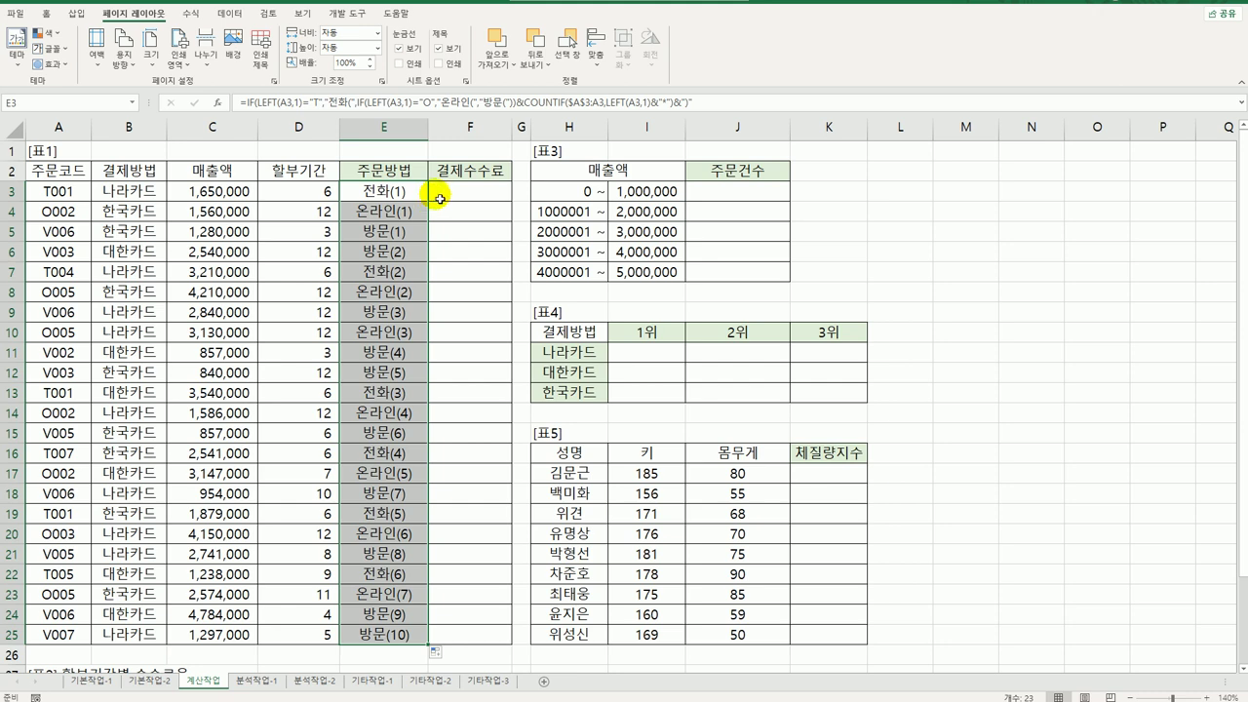
- Examine the 매출액 and 할부기간 columns of 표1 and the 결제방법 card names in 표4
left_click(255, 174)
left_click(282, 172)
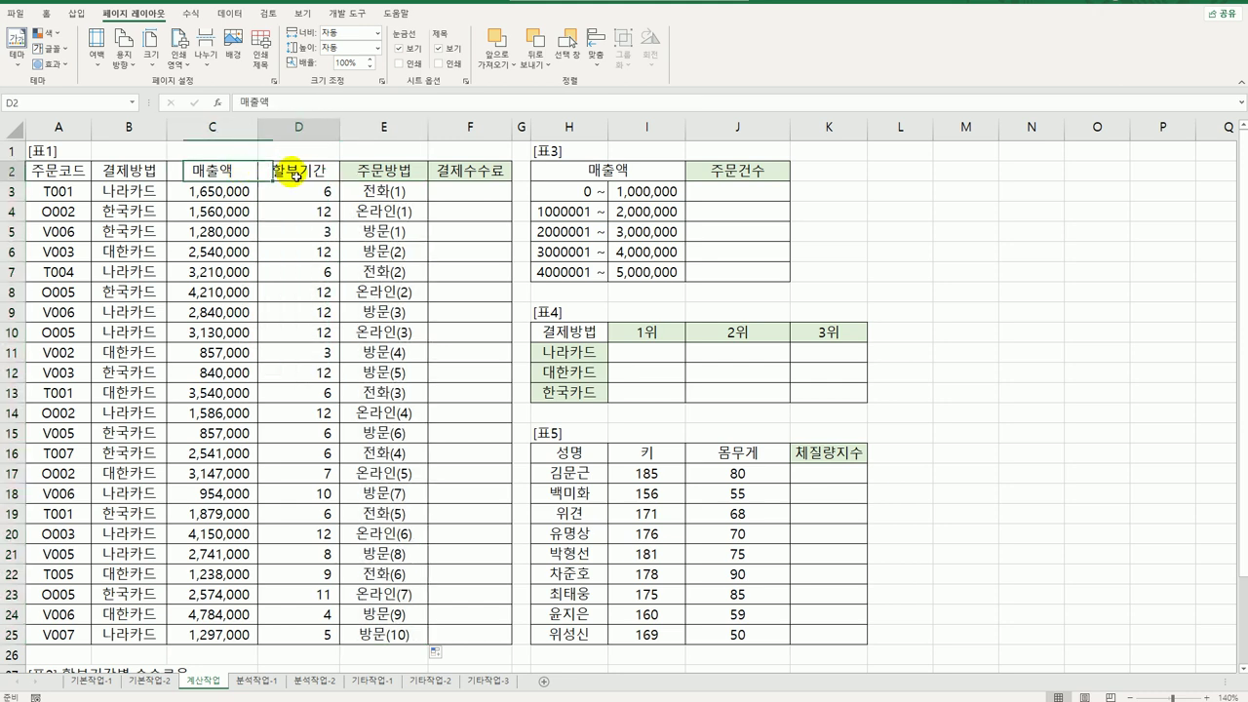
left_click(585, 332)
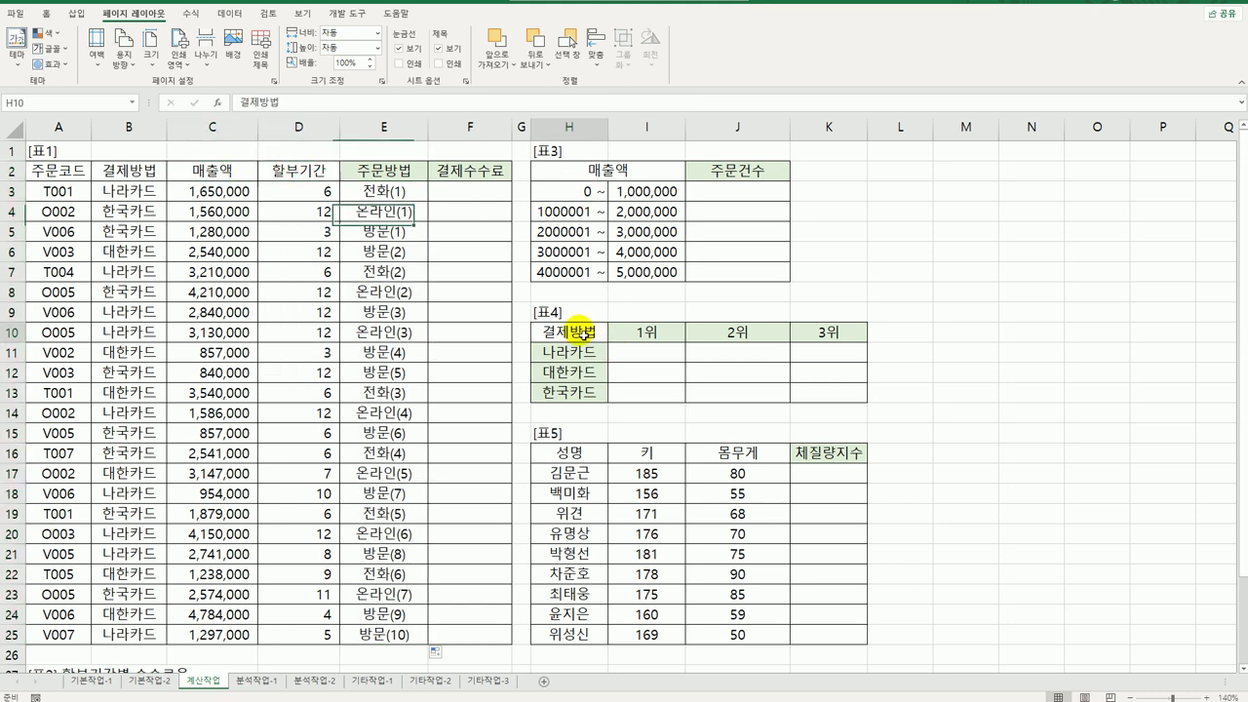
left_click_drag(595, 342, 594, 397)
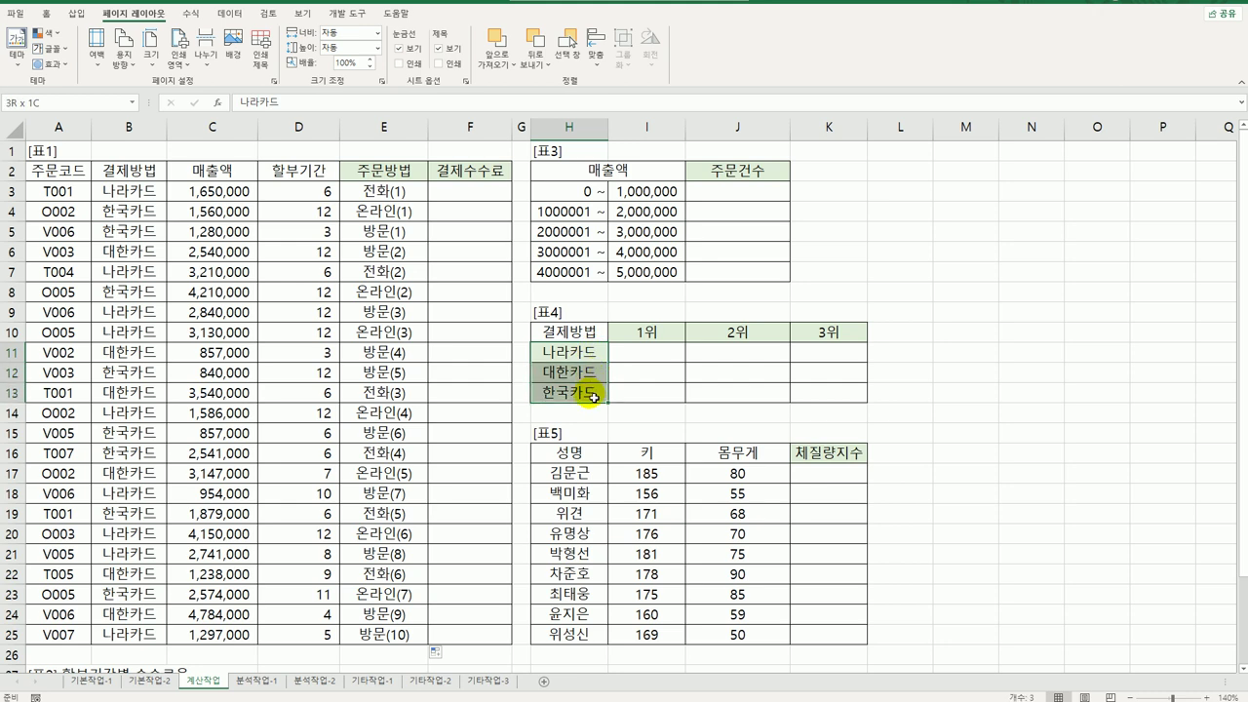
left_click_drag(593, 397, 594, 397)
left_click(558, 314)
- Examine the card rows, instalment period headings and fee rates of 표2 (할부기간별 수수료율)
scroll(445, 432, "down", 3)
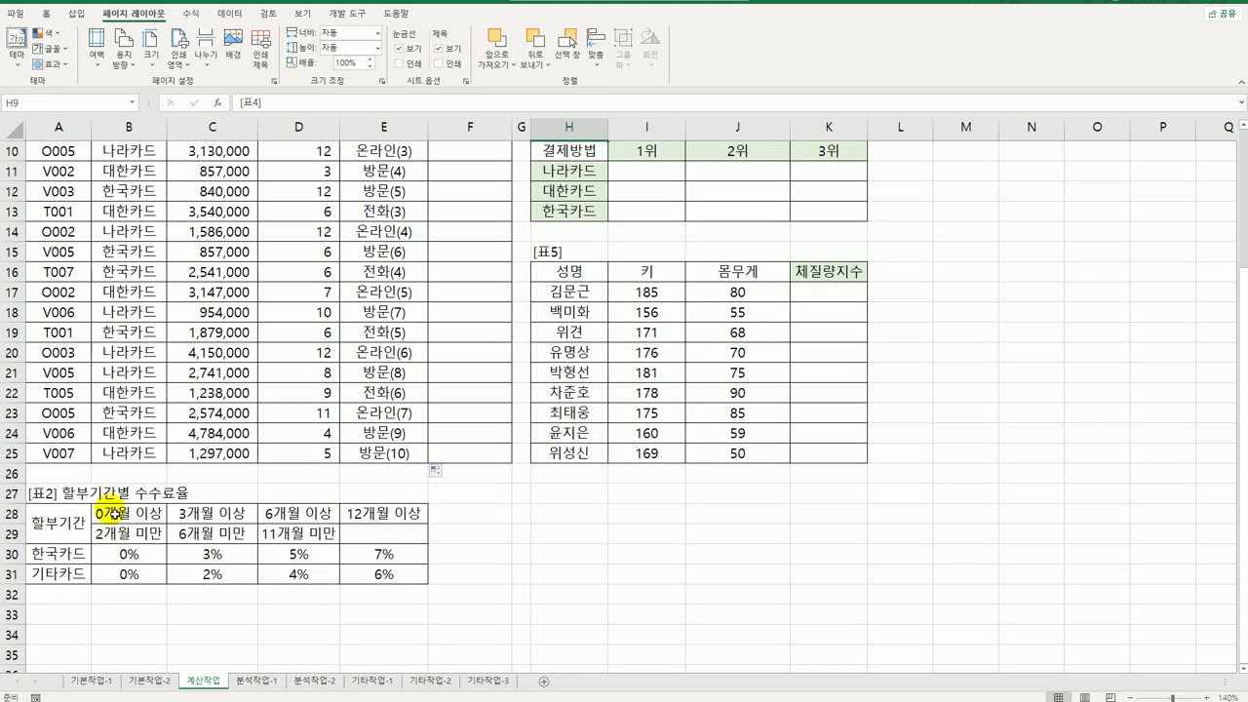
left_click(59, 552)
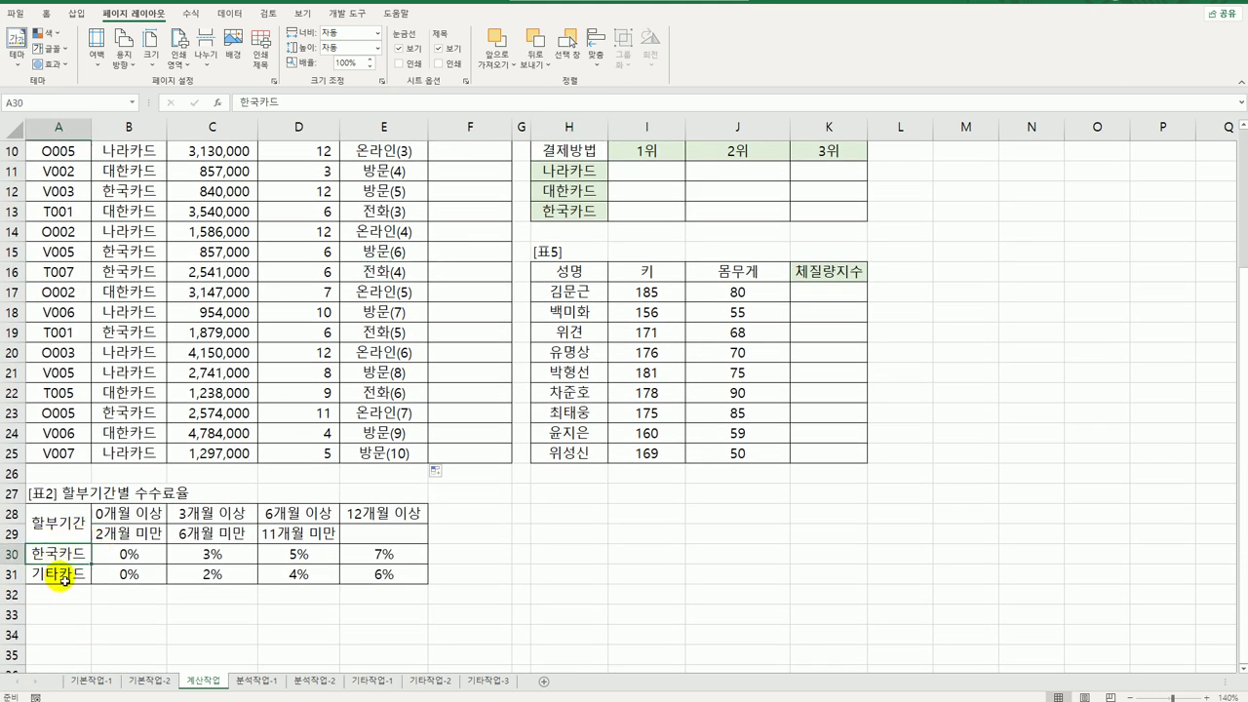
left_click(62, 577)
left_click(58, 553)
left_click(68, 579)
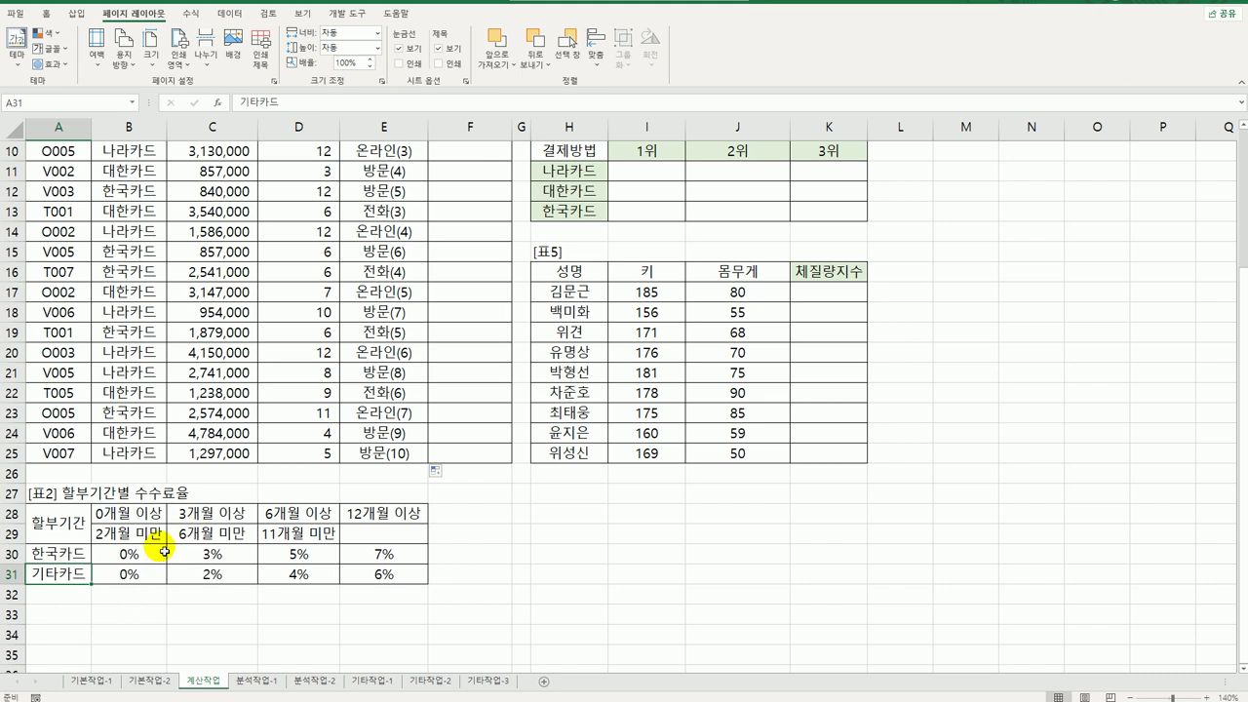
left_click(136, 516)
left_click_drag(135, 516, 133, 541)
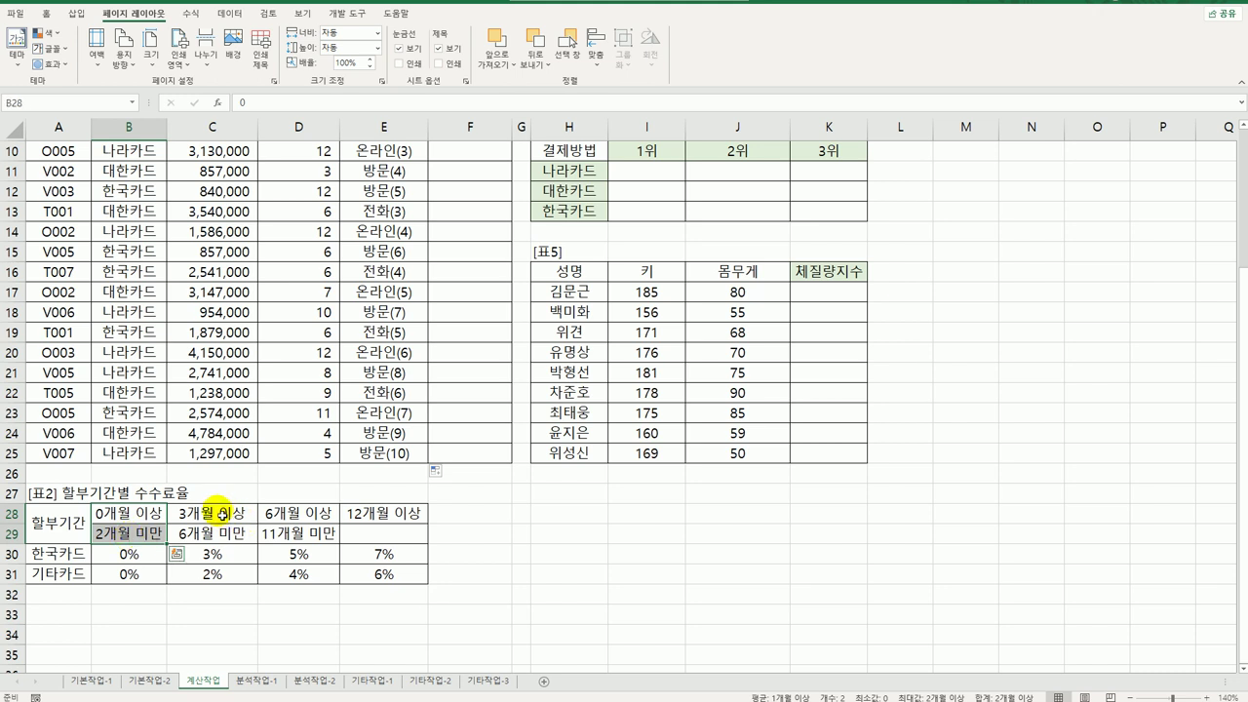
left_click_drag(206, 513, 223, 536)
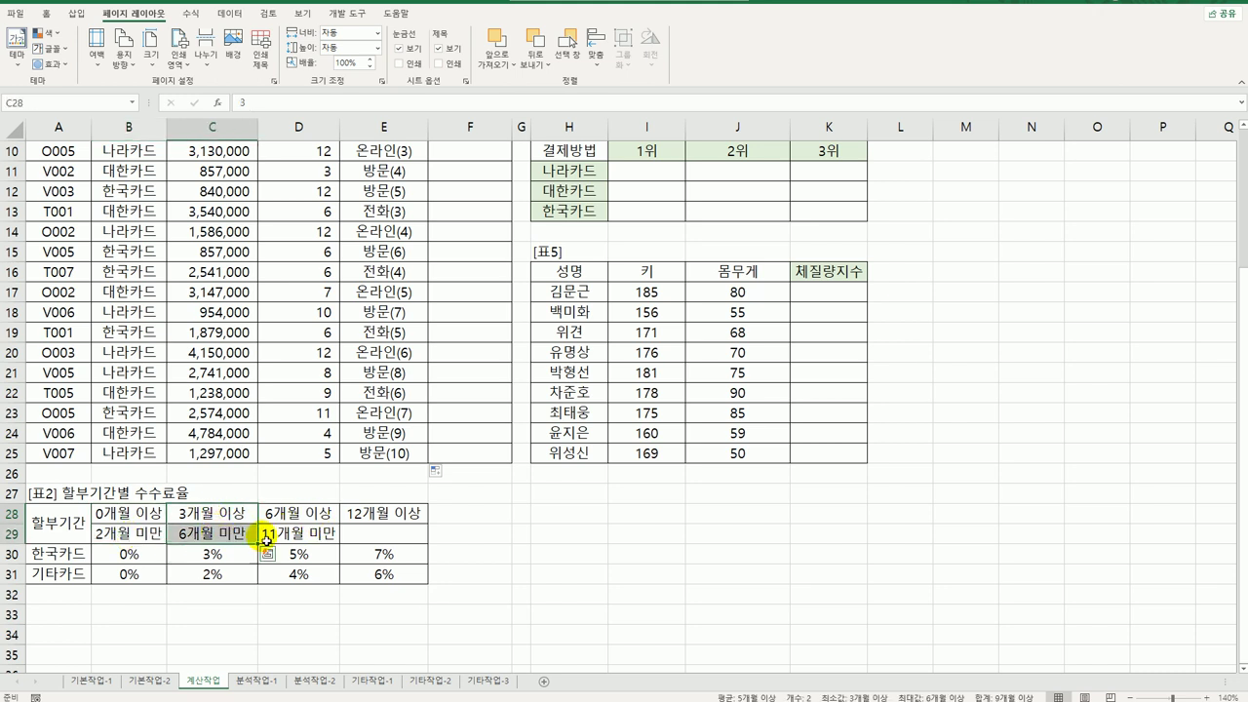
left_click_drag(146, 514, 381, 521)
left_click_drag(159, 552, 384, 575)
- Review the inputs for 결제수수료 in F3: the sales amount in C3 and the fee rates in B30:E31
scroll(377, 504, "up", 3)
left_click(474, 199)
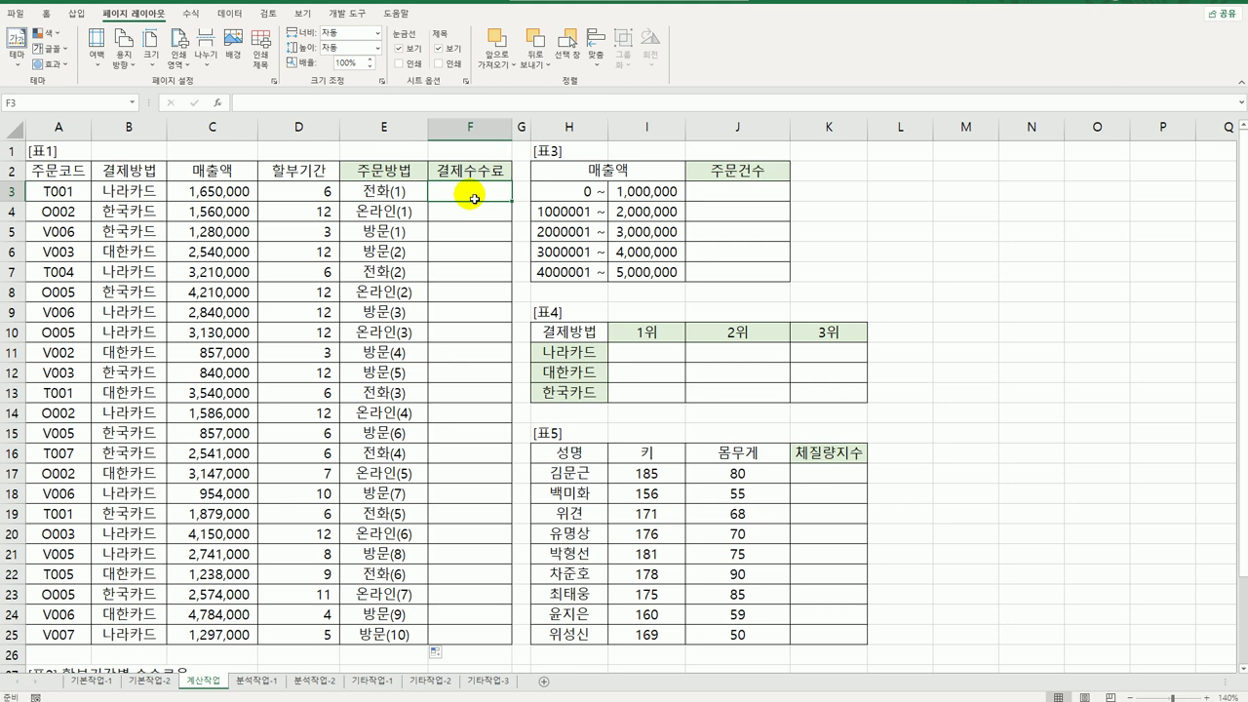
left_click(249, 193)
scroll(251, 400, "down", 6)
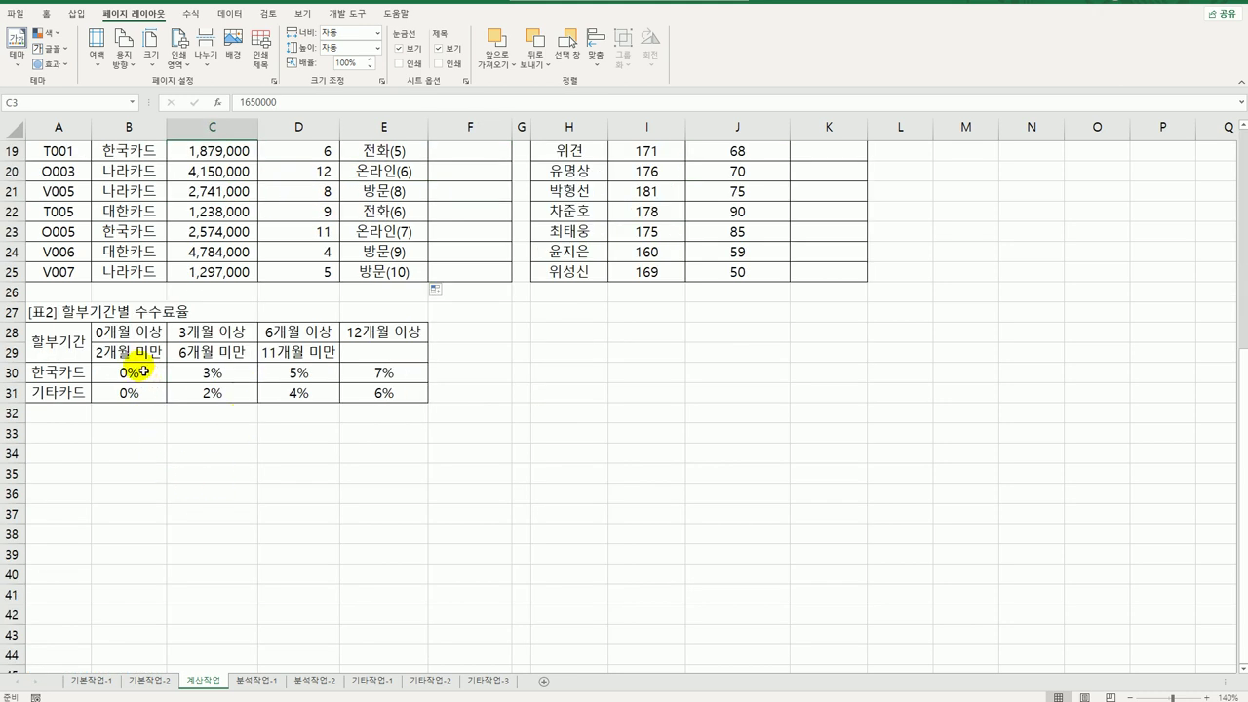
left_click_drag(144, 371, 383, 395)
scroll(429, 380, "up", 6)
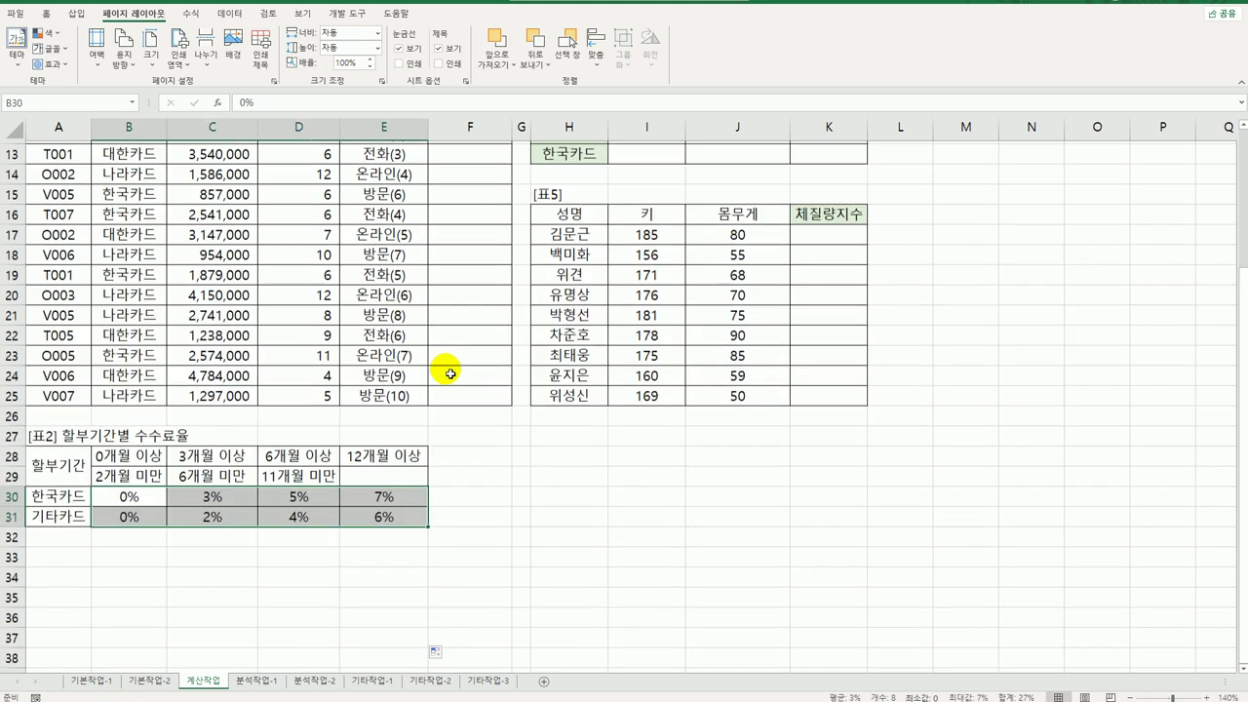
- Examine the instalment period headings in B28:E28 and the 한국카드 and 기타카드 fee rates of 표2 against 결제수수료 in F3
left_click(497, 198)
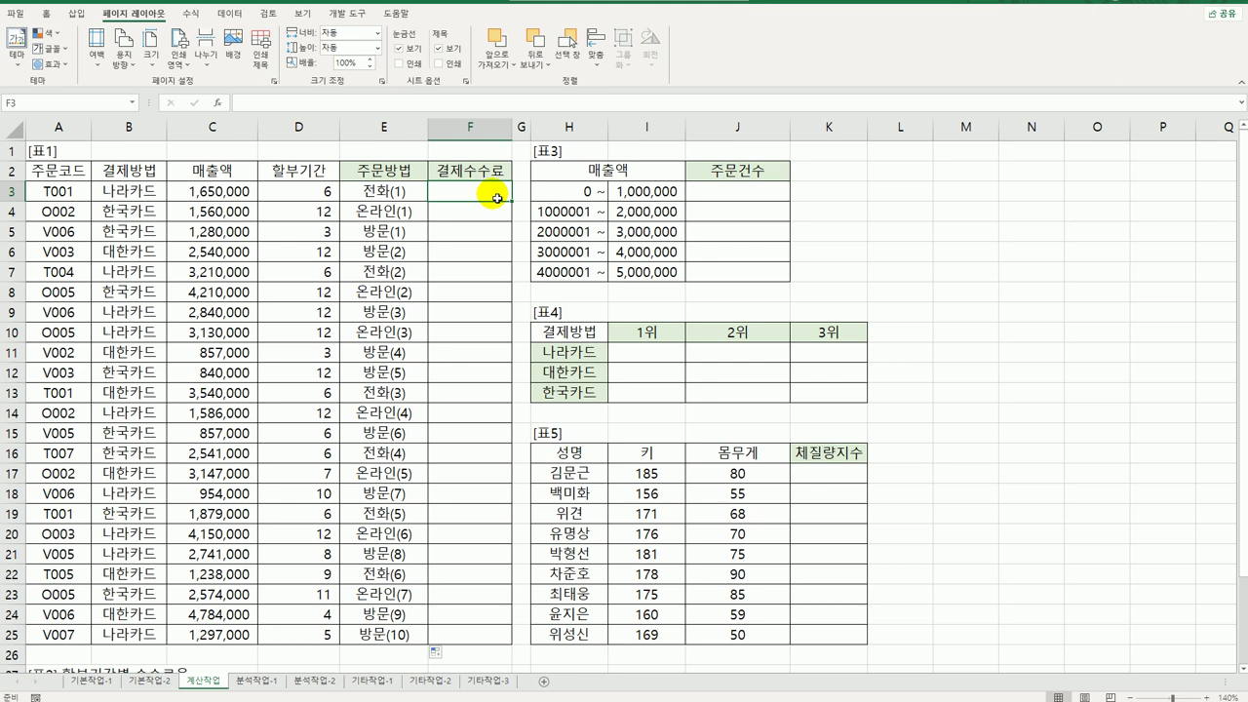
scroll(195, 341, "down", 3)
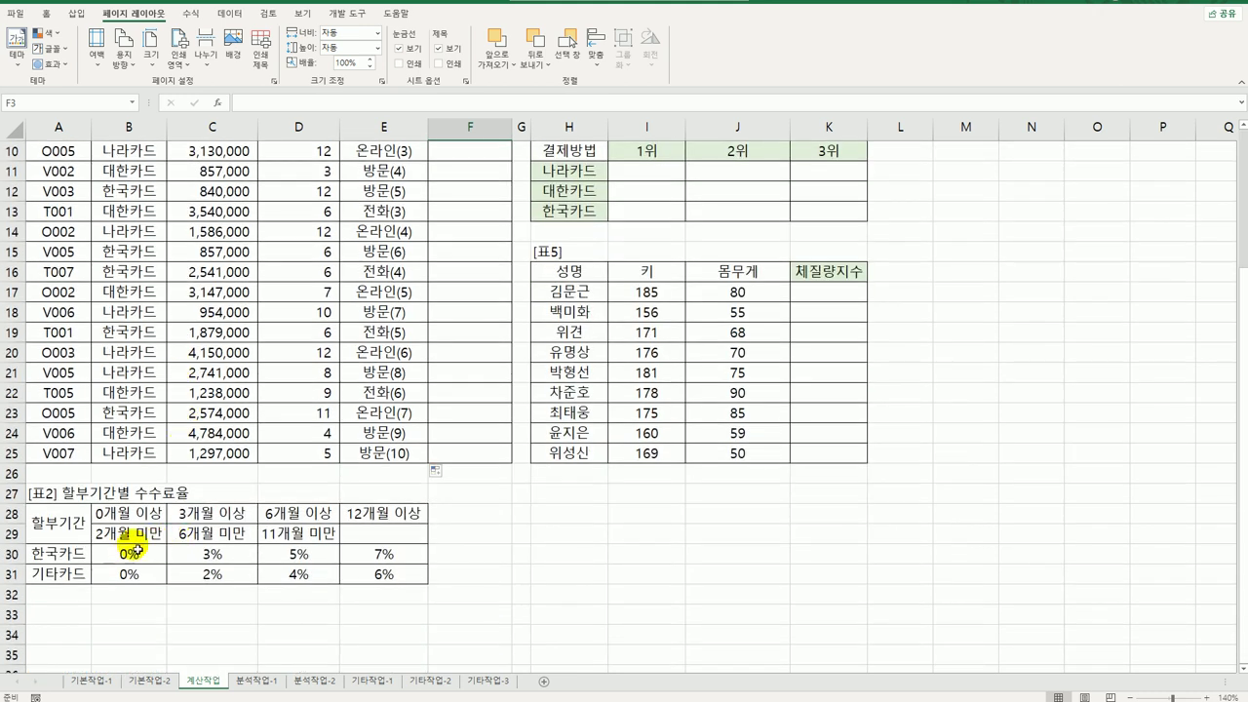
left_click_drag(159, 512, 371, 521)
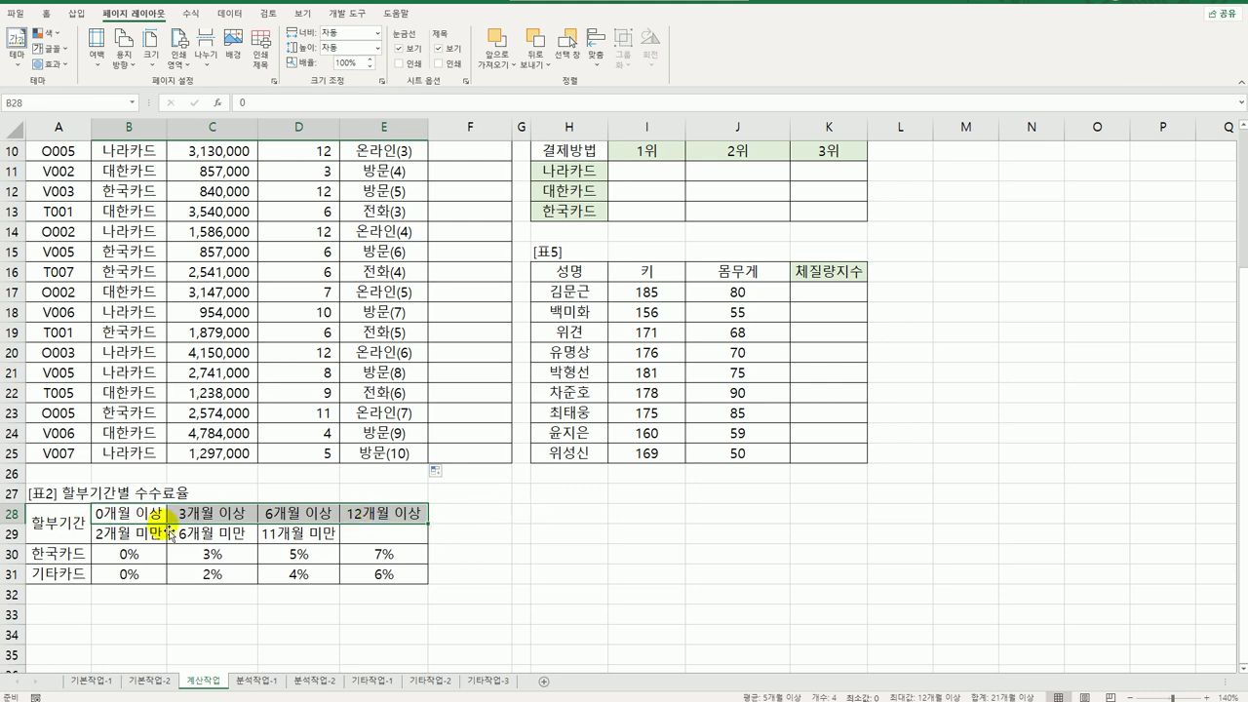
scroll(285, 528, "up", 3)
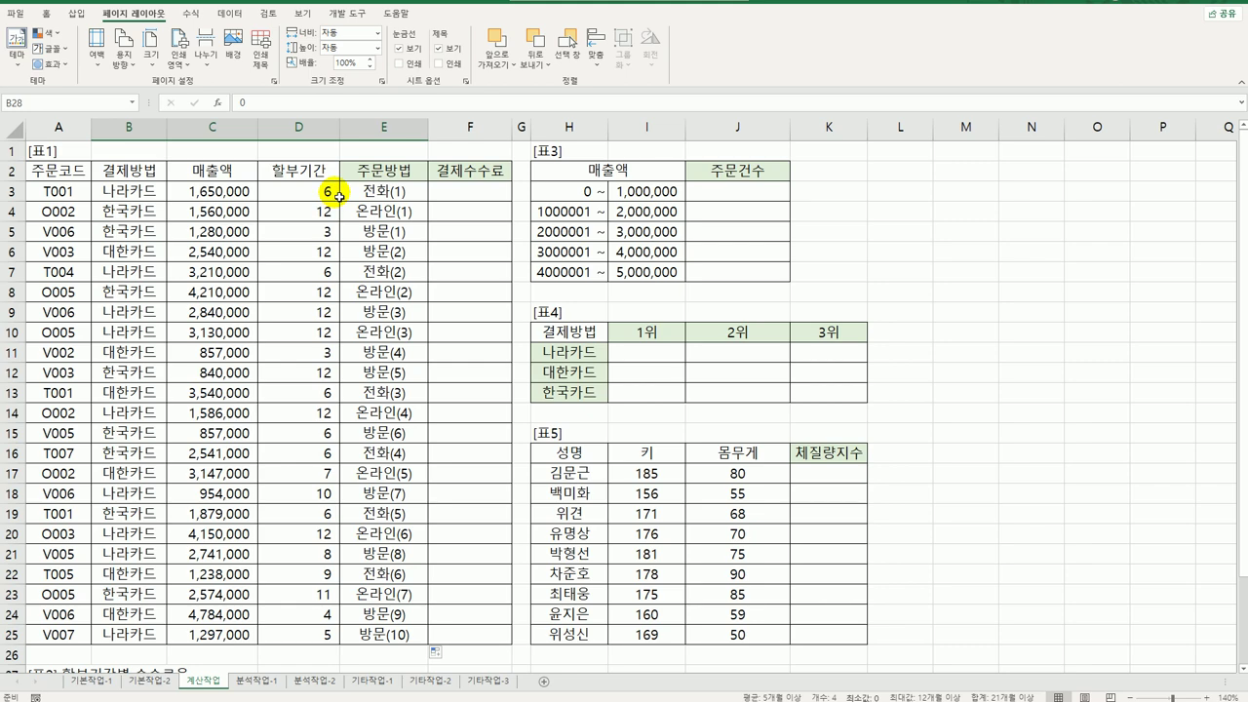
scroll(240, 429, "down", 3)
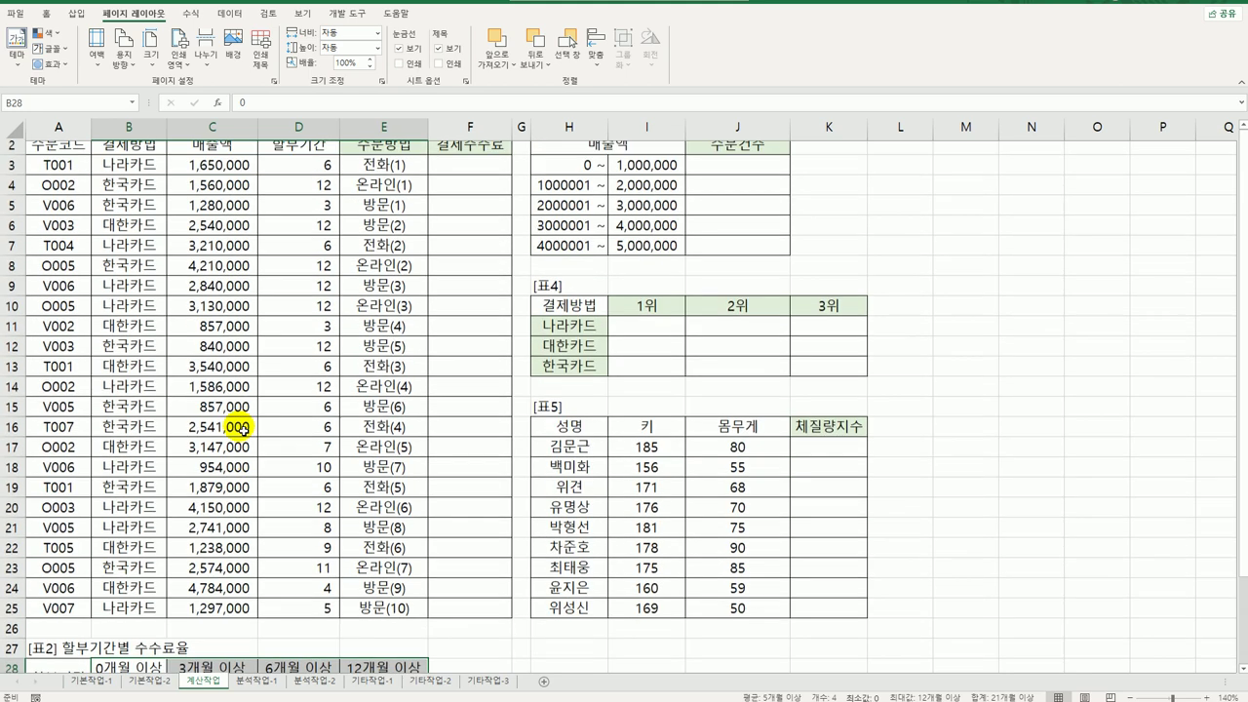
left_click_drag(156, 513, 343, 541)
left_click_drag(127, 552, 374, 563)
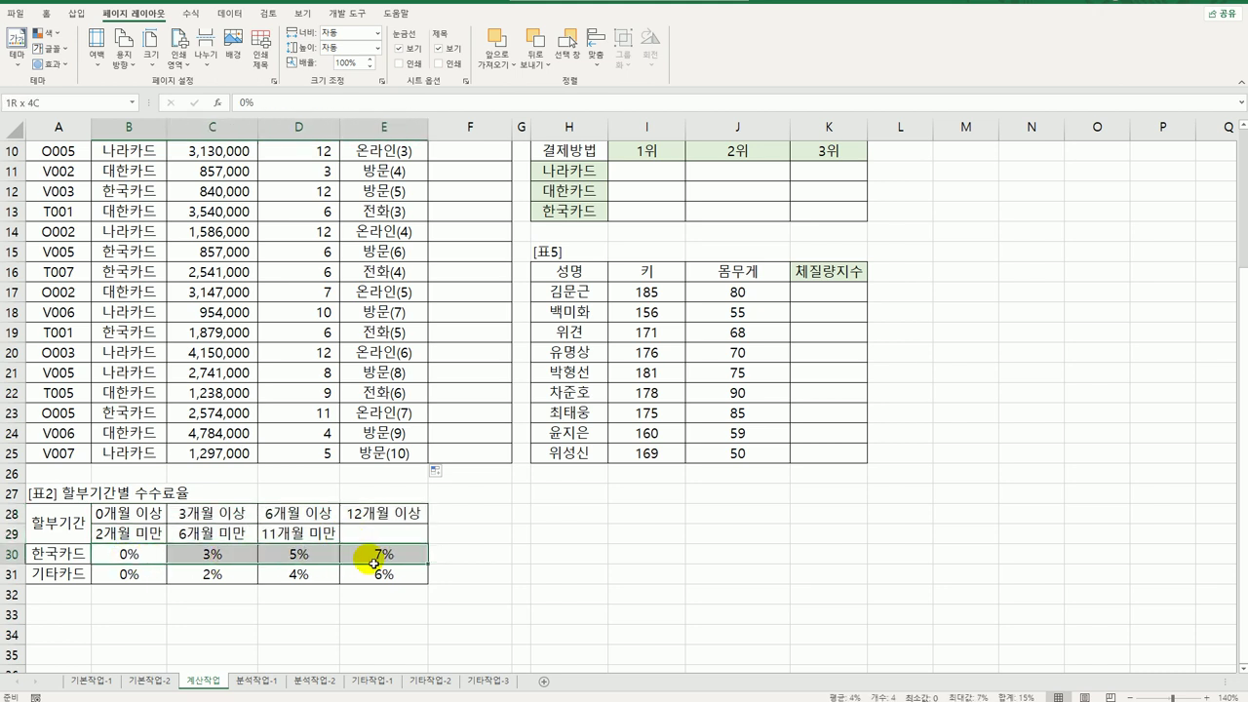
left_click_drag(129, 574, 388, 579)
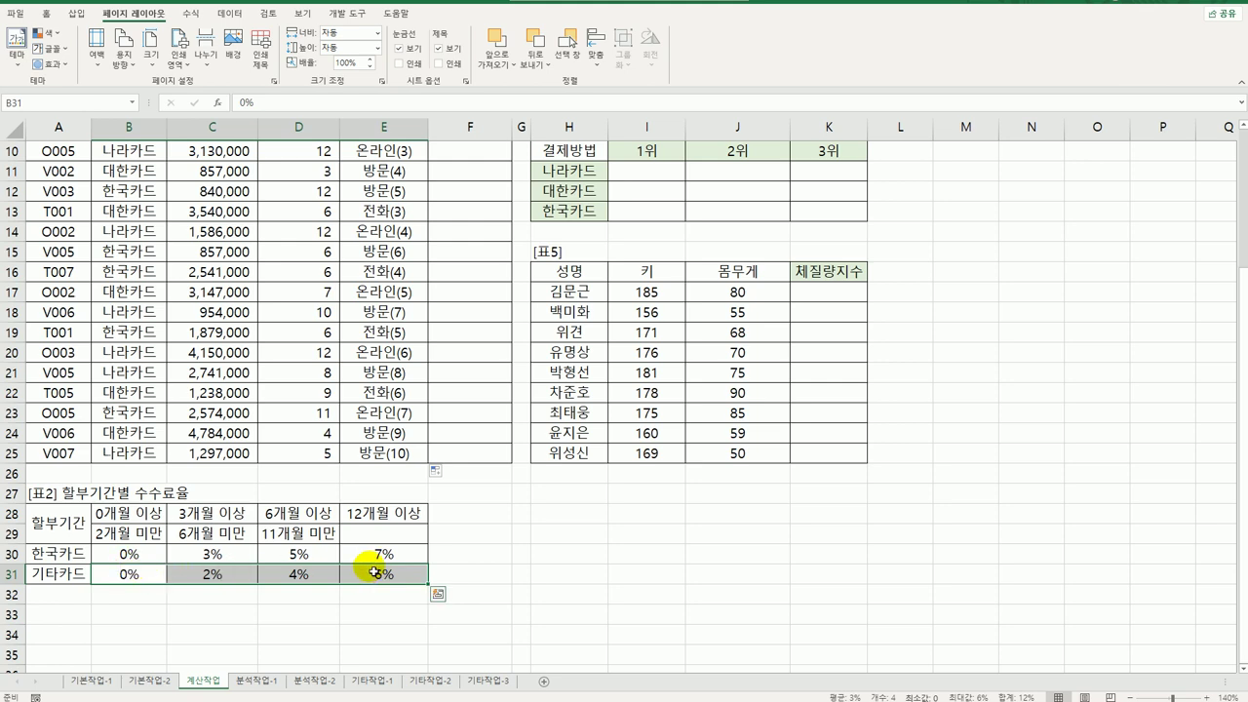
scroll(438, 511, "up", 3)
- Start a MATCH formula in F3 with B3 as the lookup value and the absolute range $A$30:$A$31 as the lookup array
left_click(500, 204)
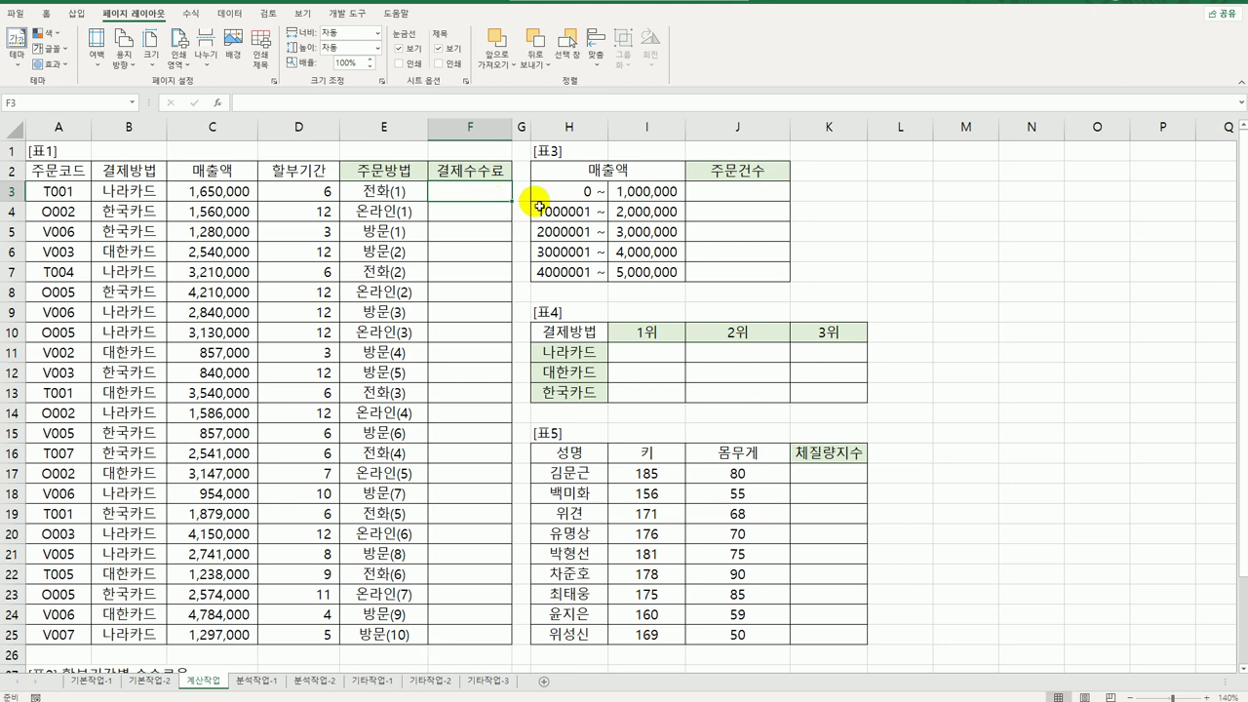
type("=MATCH(")
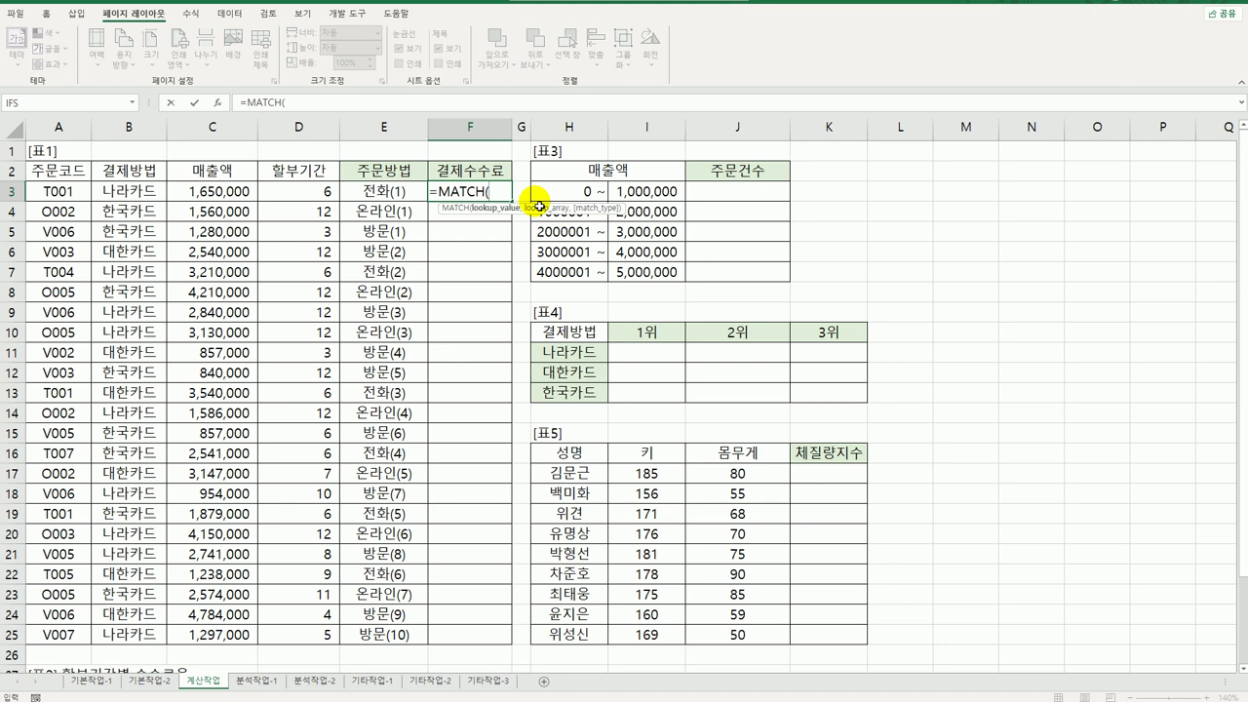
left_click(139, 201)
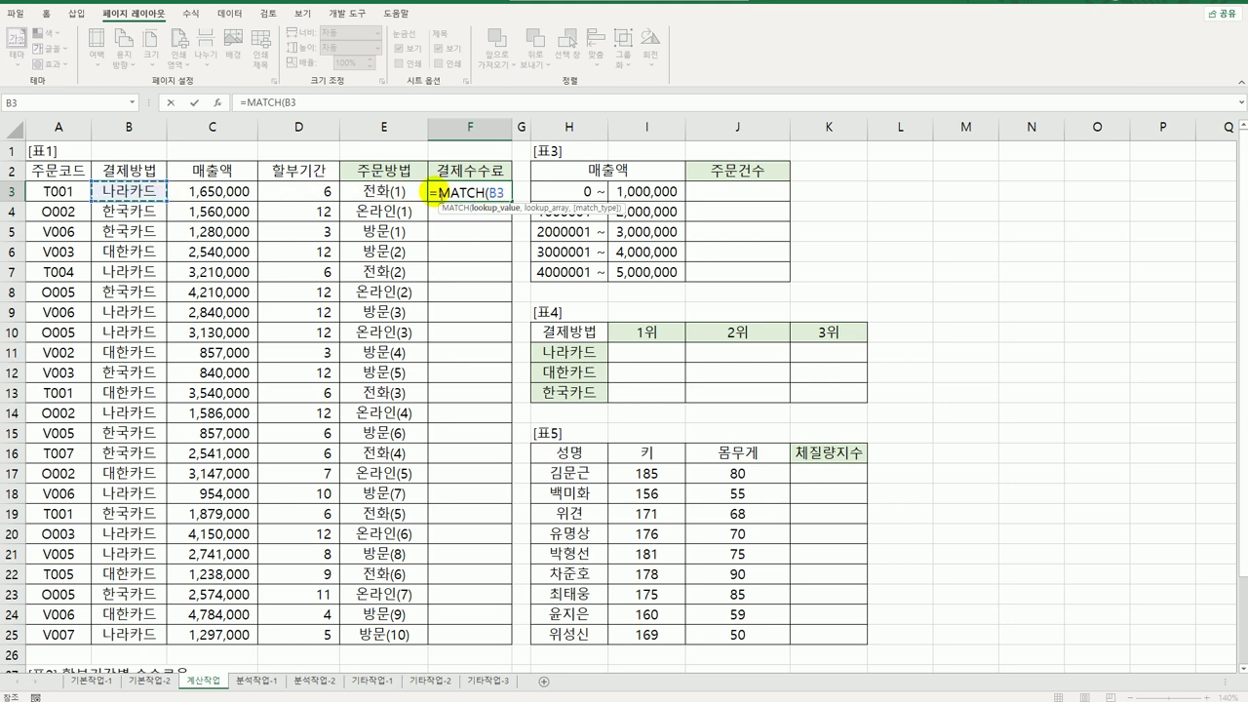
type(",")
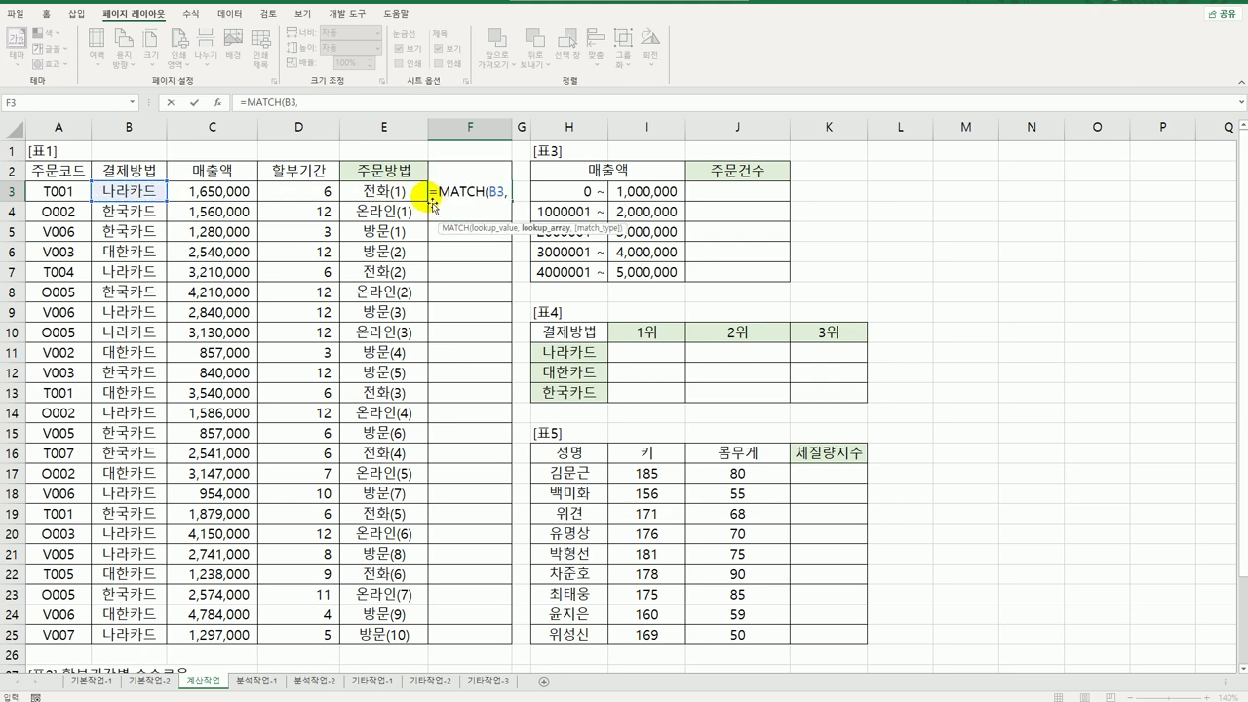
scroll(419, 210, "down", 6)
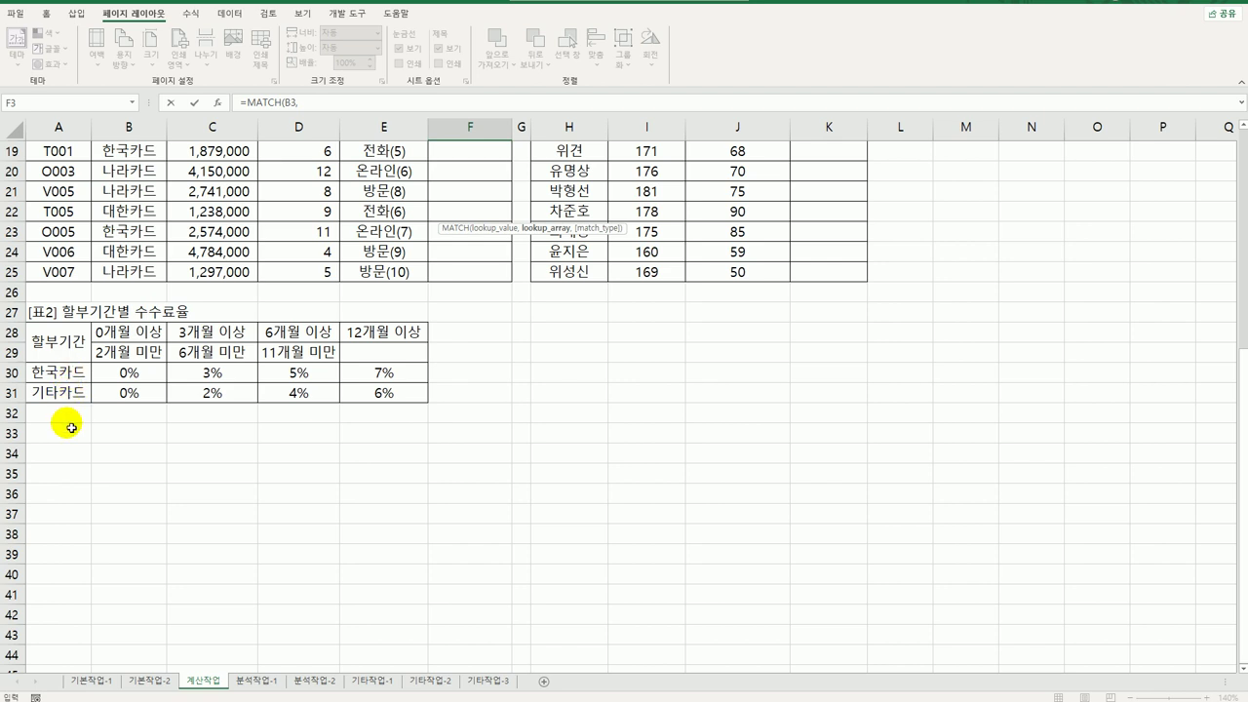
left_click_drag(60, 371, 76, 399)
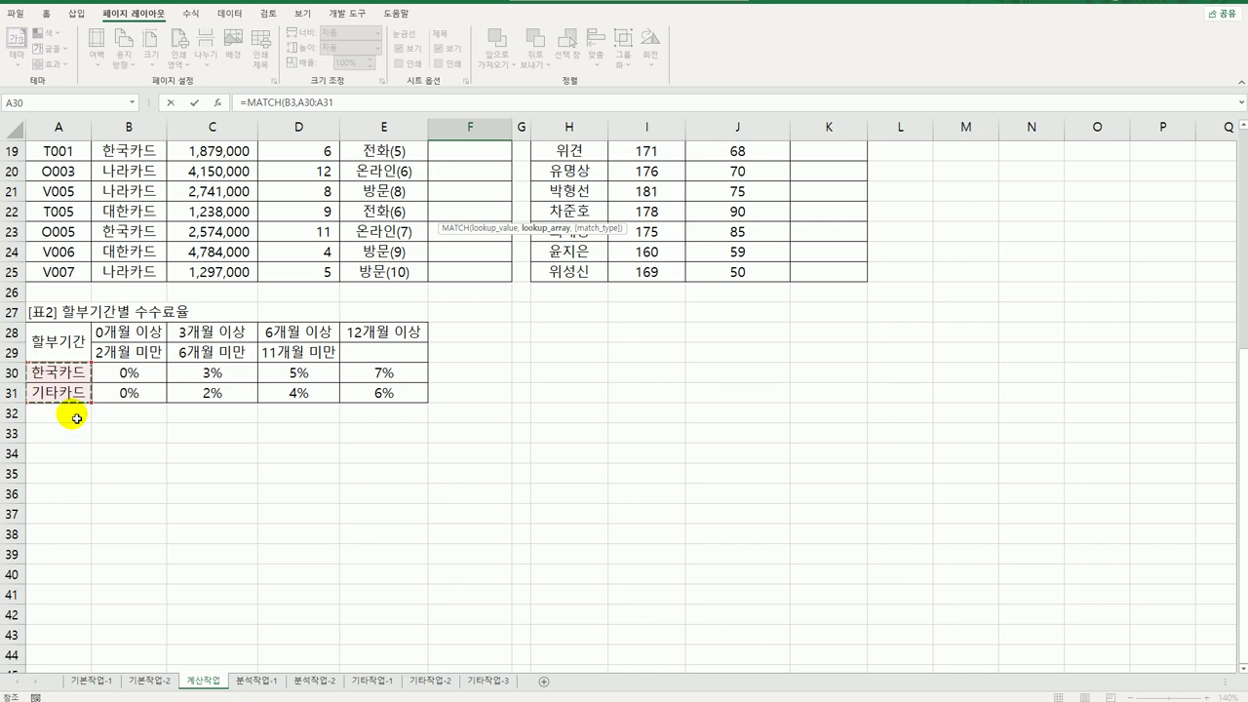
key("F4")
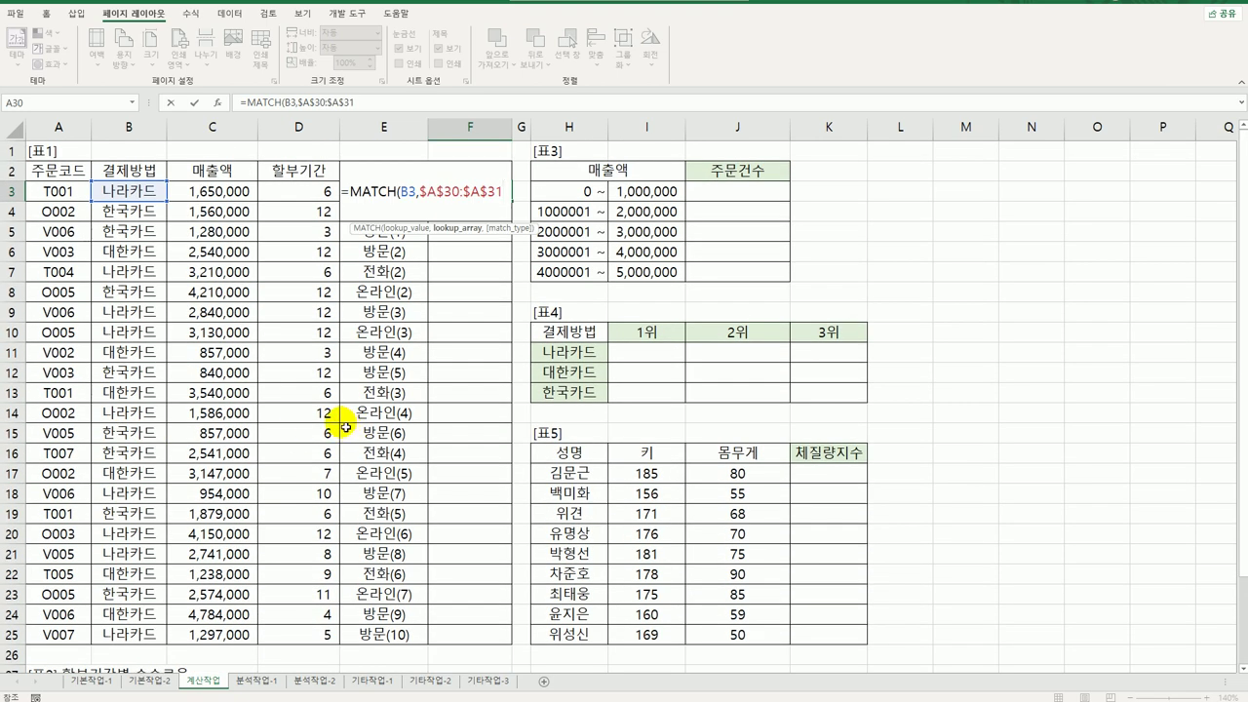
- Complete the MATCH formula in F3 with match type -1 (보다 큼) and enter it
type(",")
scroll(331, 427, "down", 6)
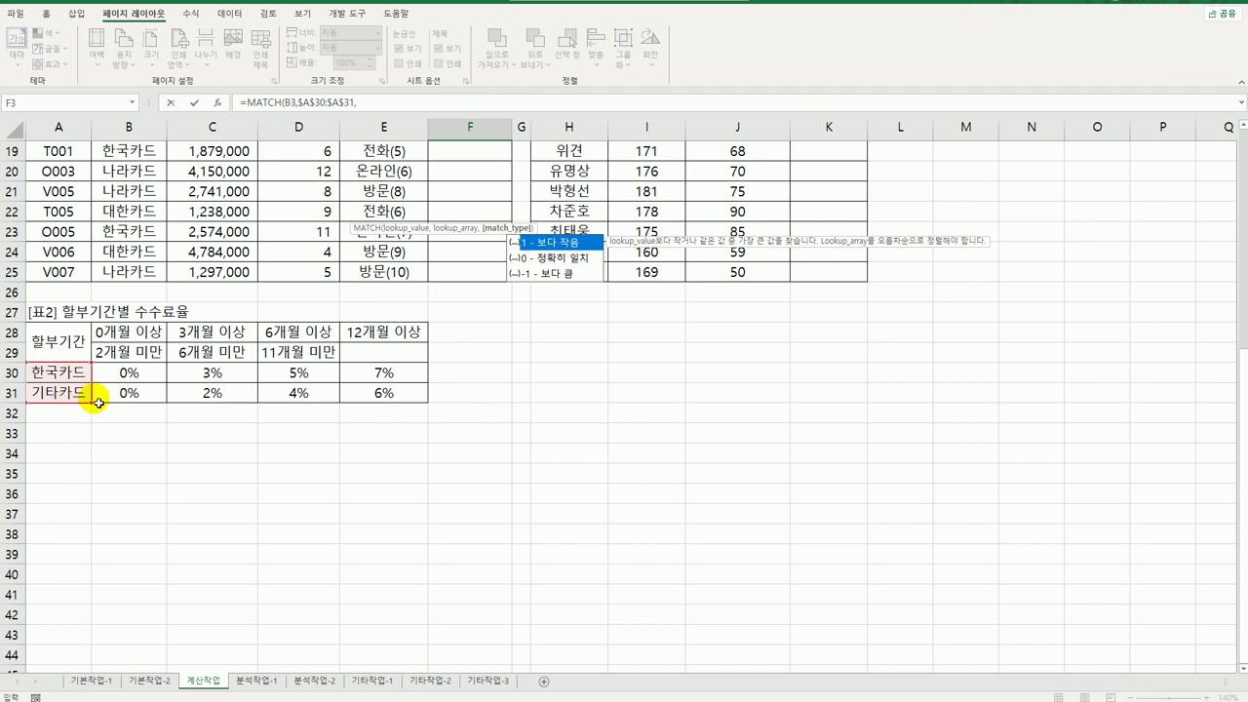
left_click(554, 274)
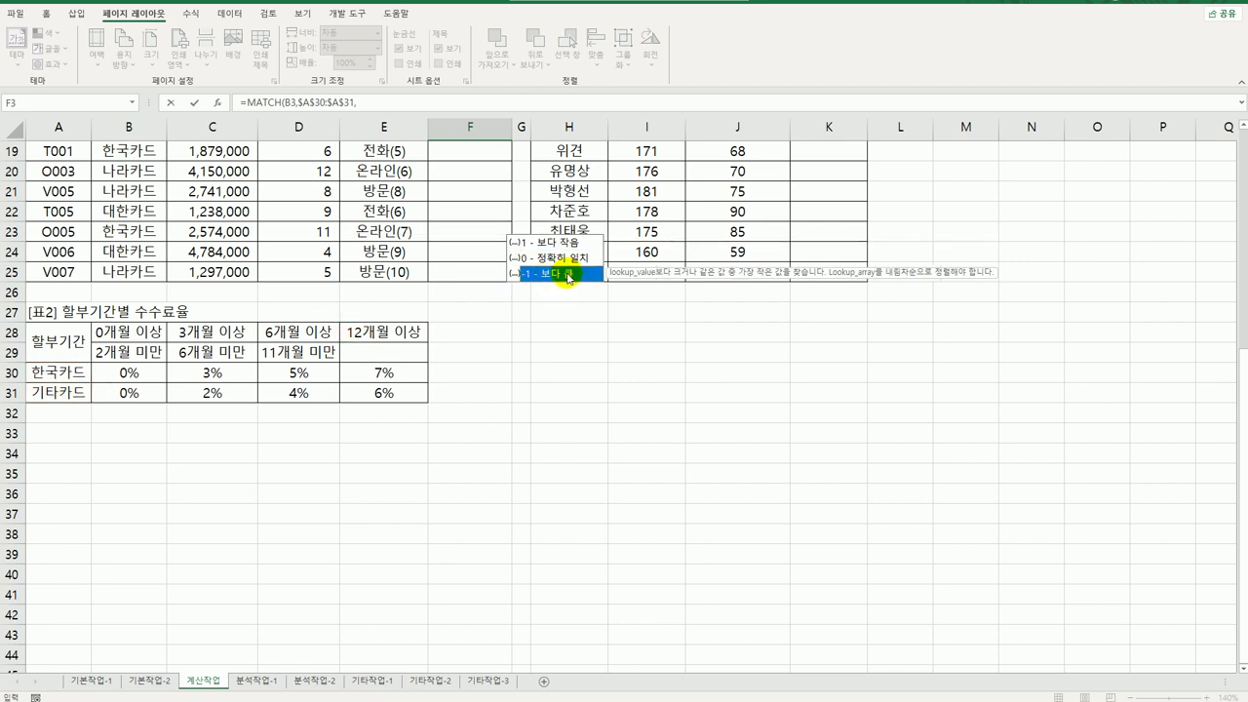
double_click(568, 277)
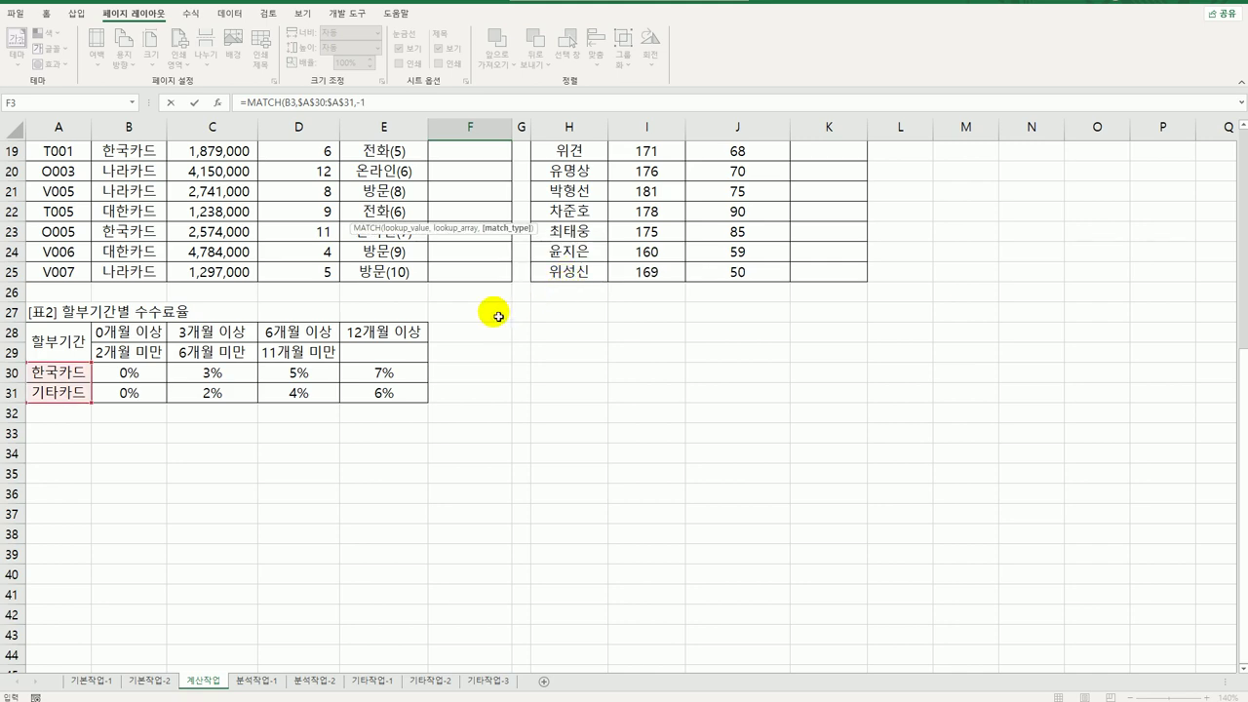
scroll(497, 316, "up", 6)
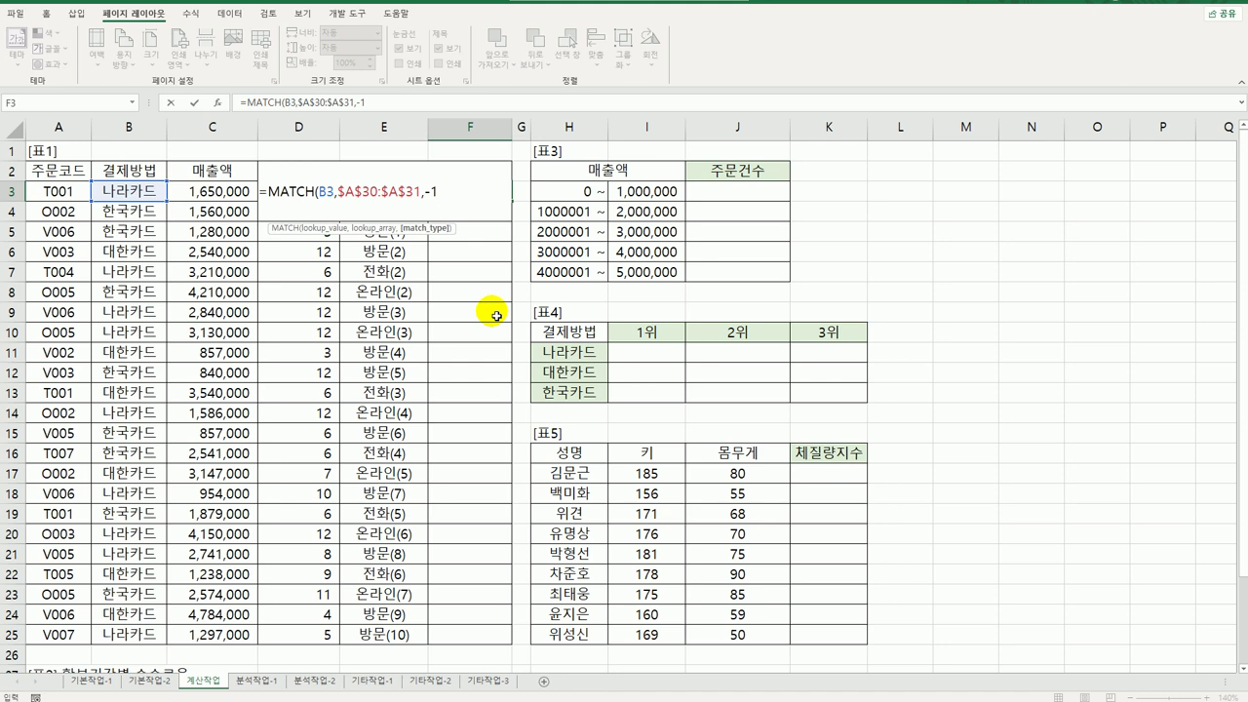
key("Return")
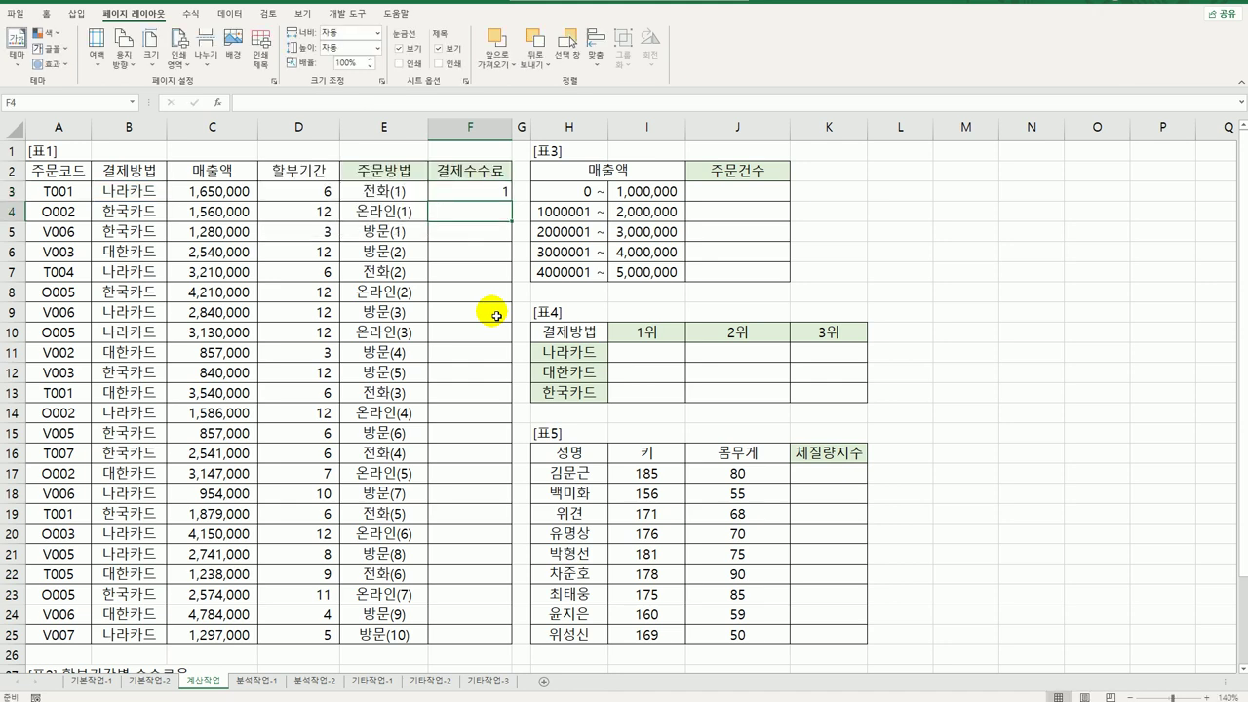
- Fill the MATCH formula from F3 down to F25 and reselect F3
left_click(492, 196)
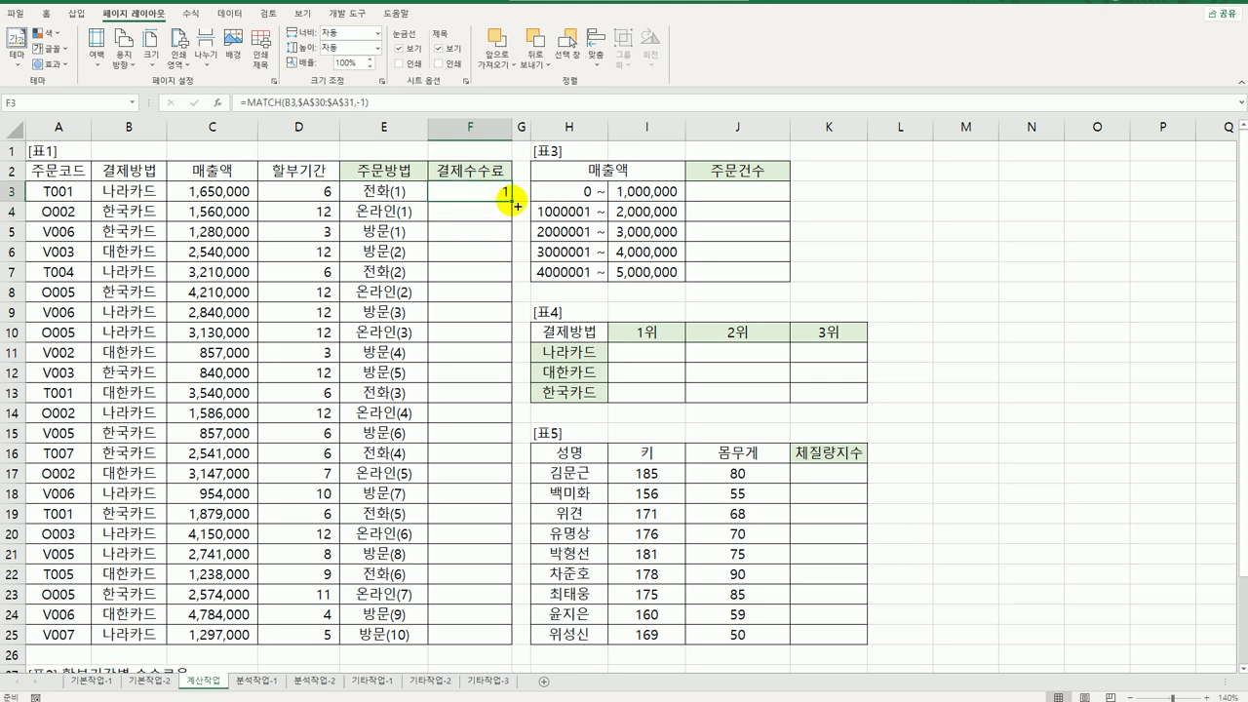
double_click(517, 205)
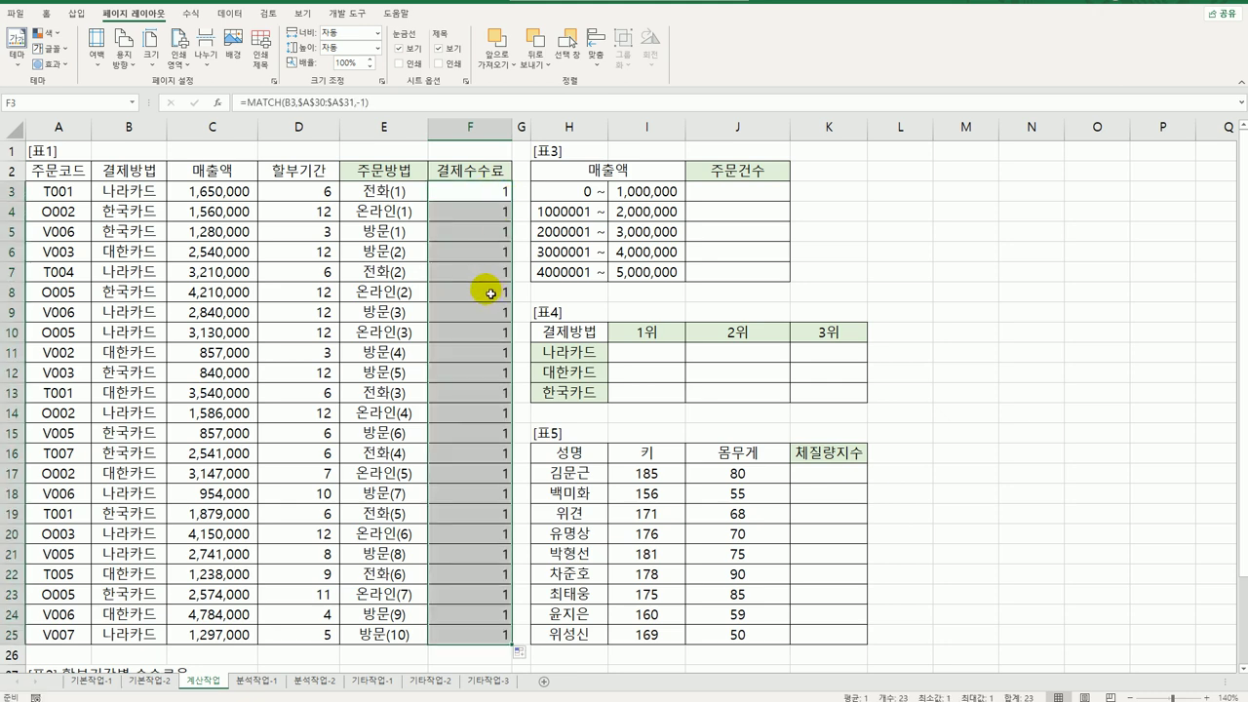
left_click(479, 251)
left_click(498, 195)
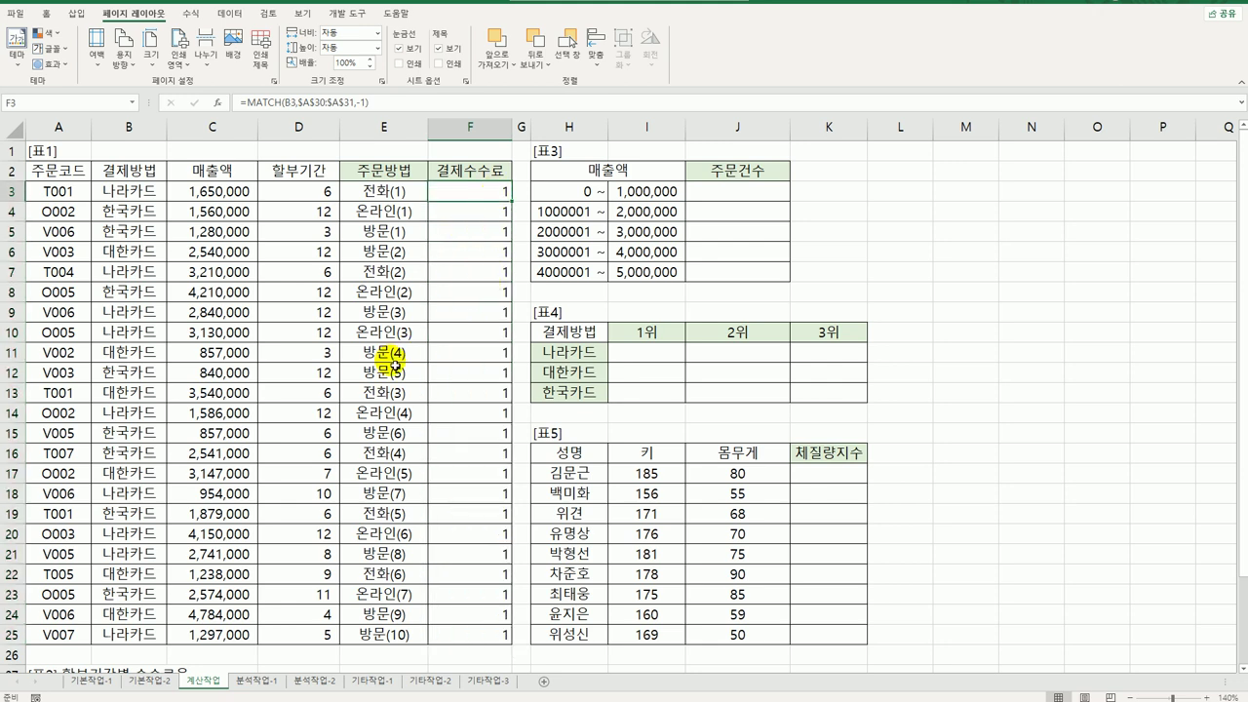
- Compare the card names 한국카드 and 기타카드 in A30:A31 of 표2 with the MATCH formula in F3
scroll(390, 354, "down", 3)
left_click(63, 564)
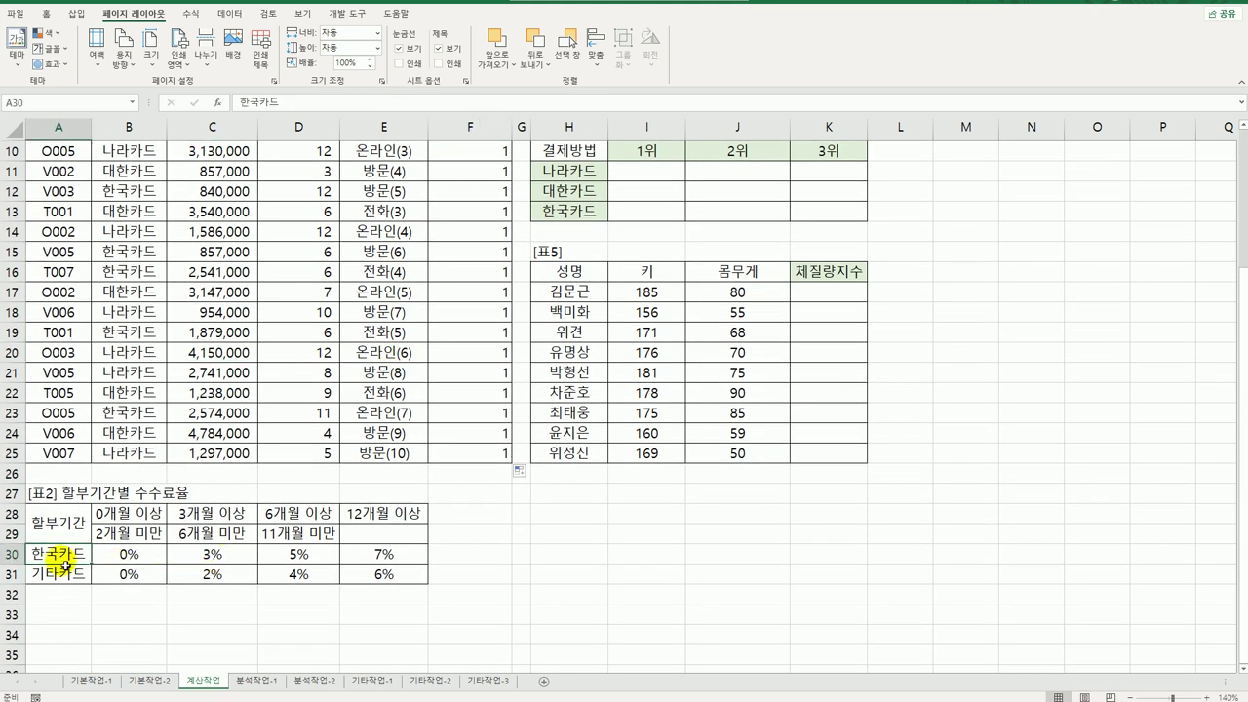
left_click_drag(64, 563, 61, 574)
left_click(61, 555)
left_click(70, 576)
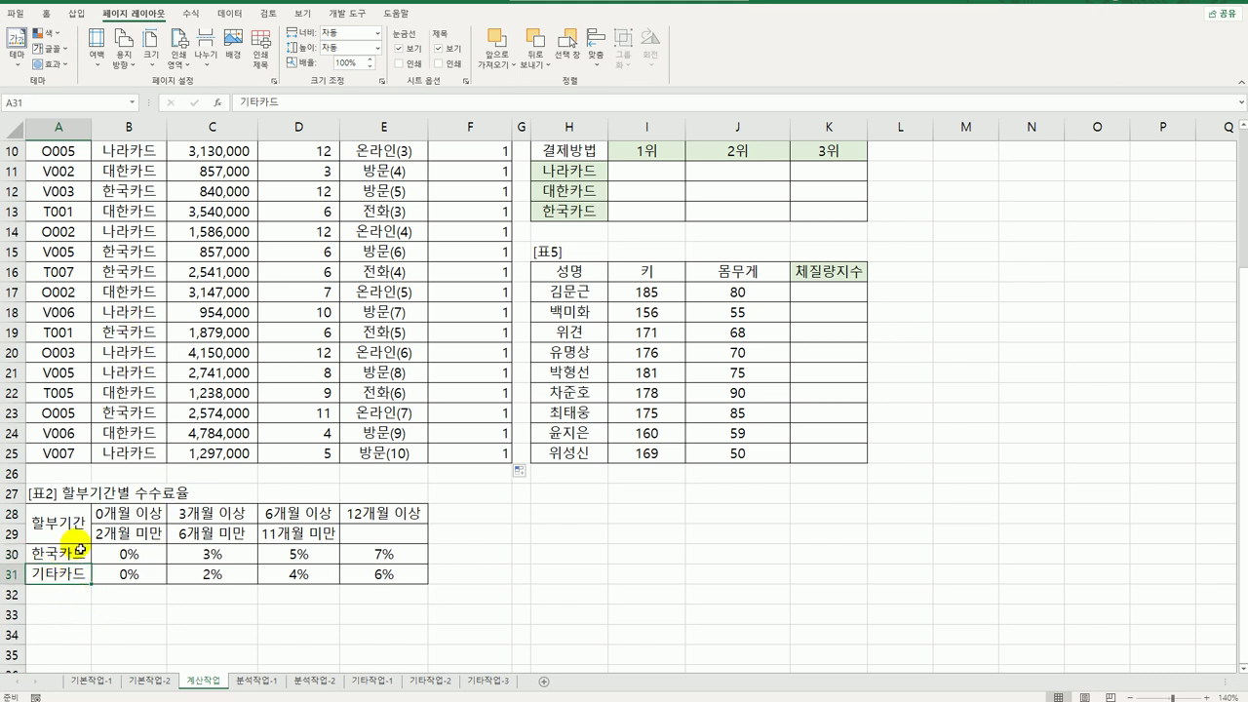
scroll(458, 482, "up", 3)
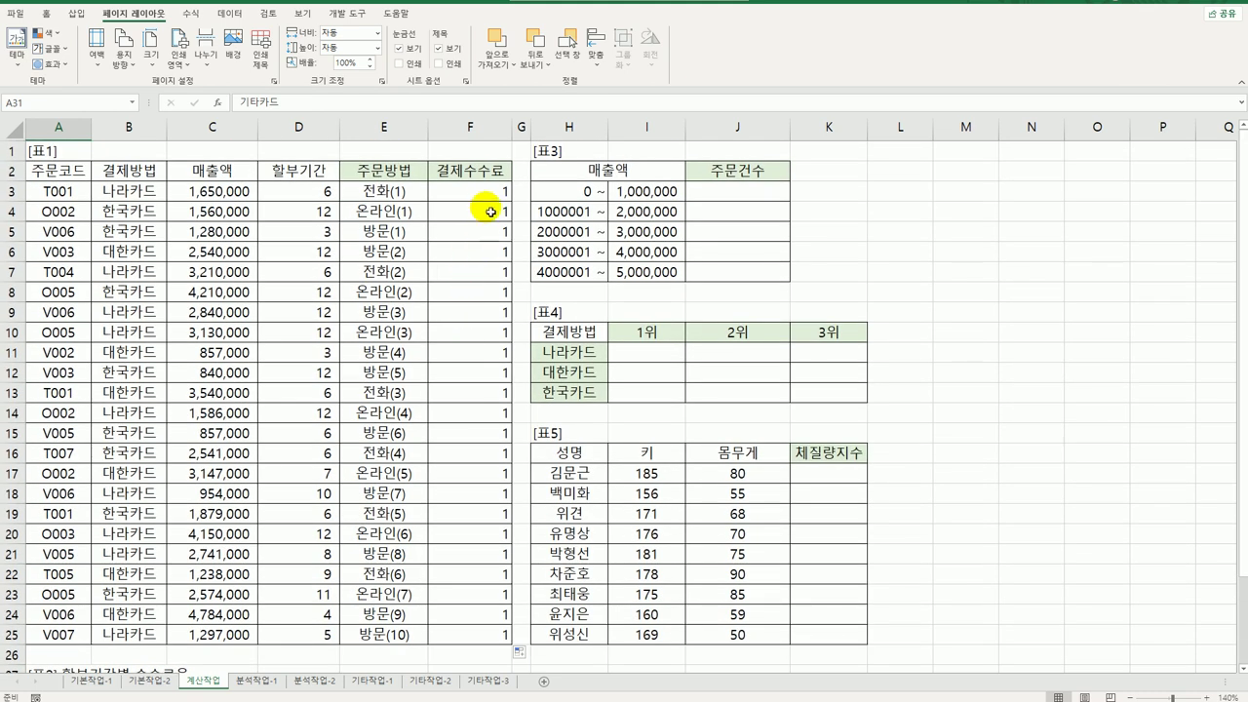
left_click(486, 191)
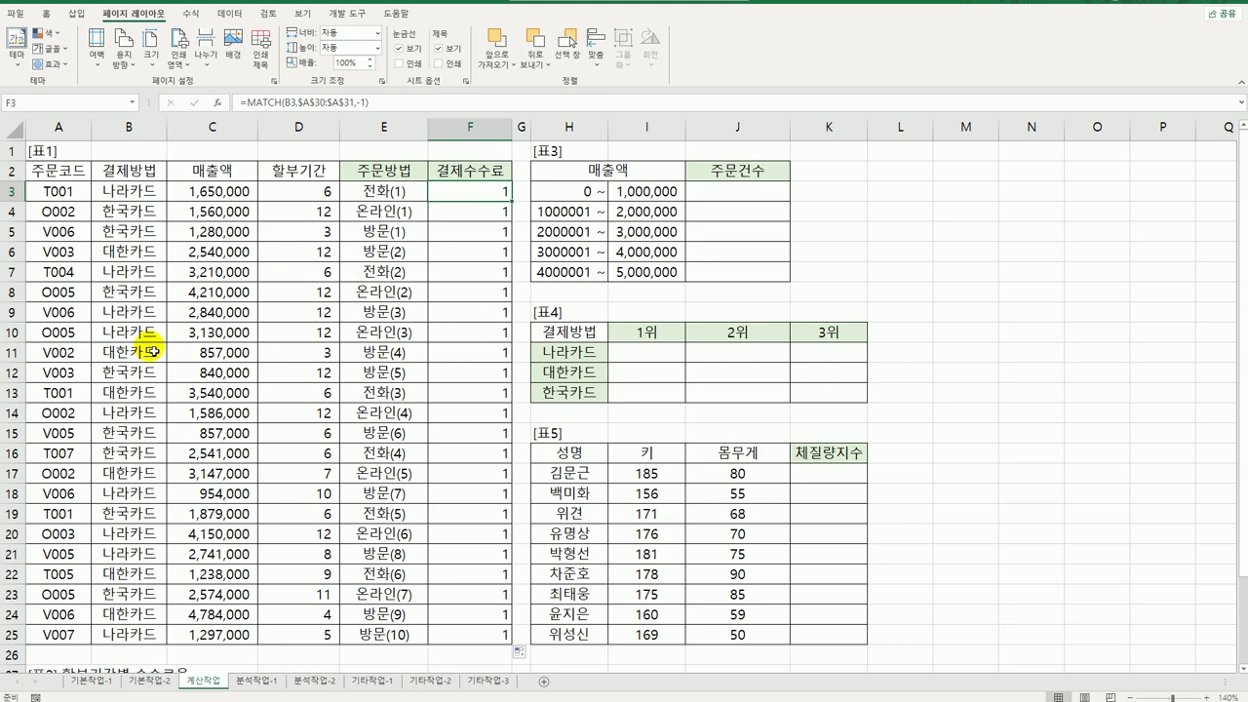
scroll(195, 468, "down", 3)
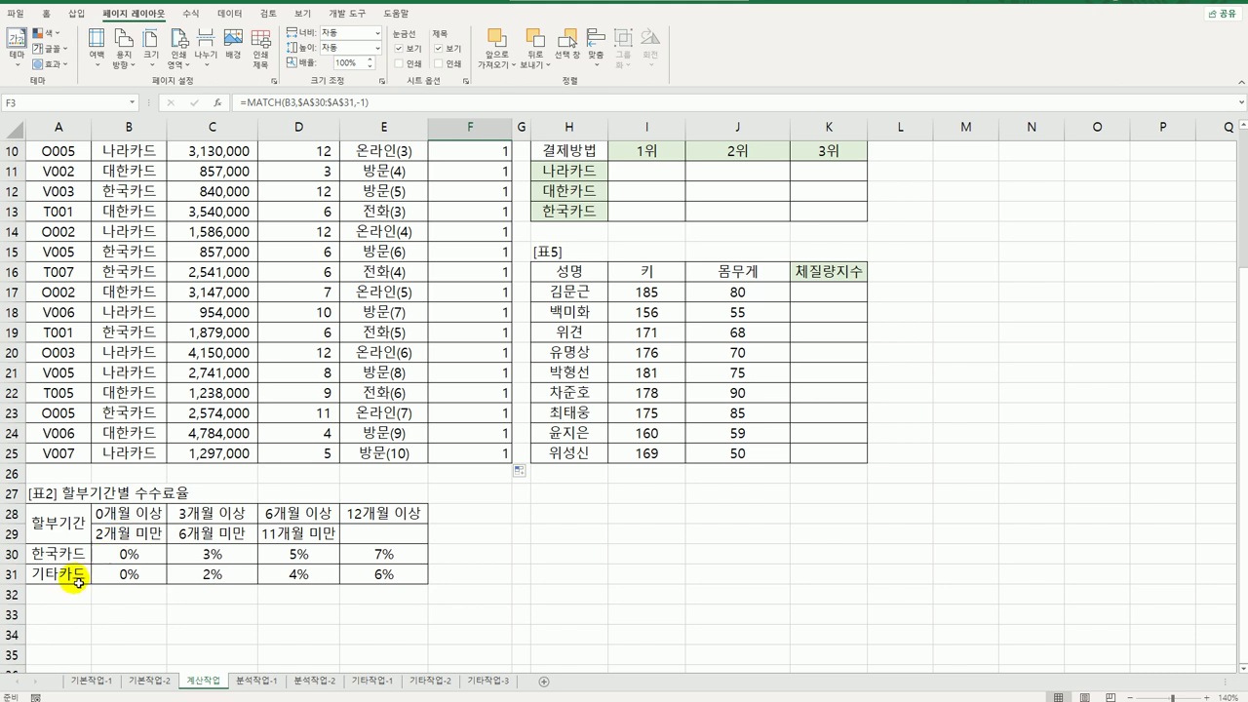
left_click(78, 578)
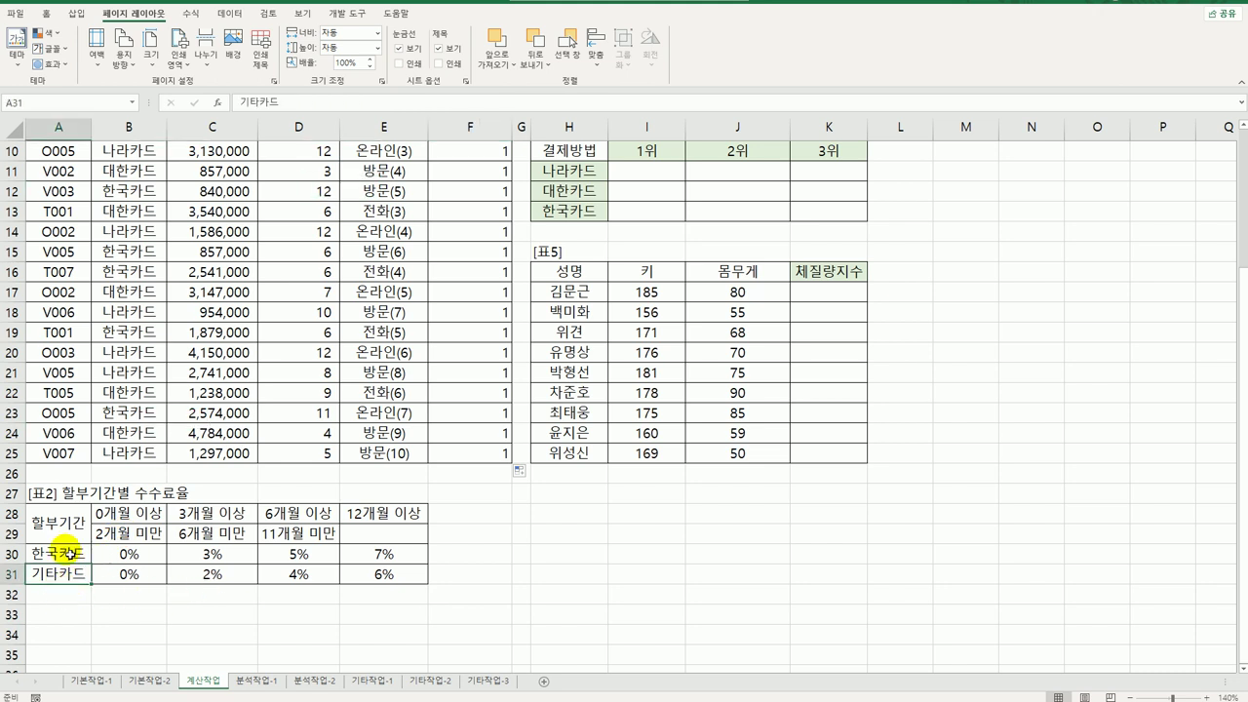
left_click_drag(64, 552, 69, 575)
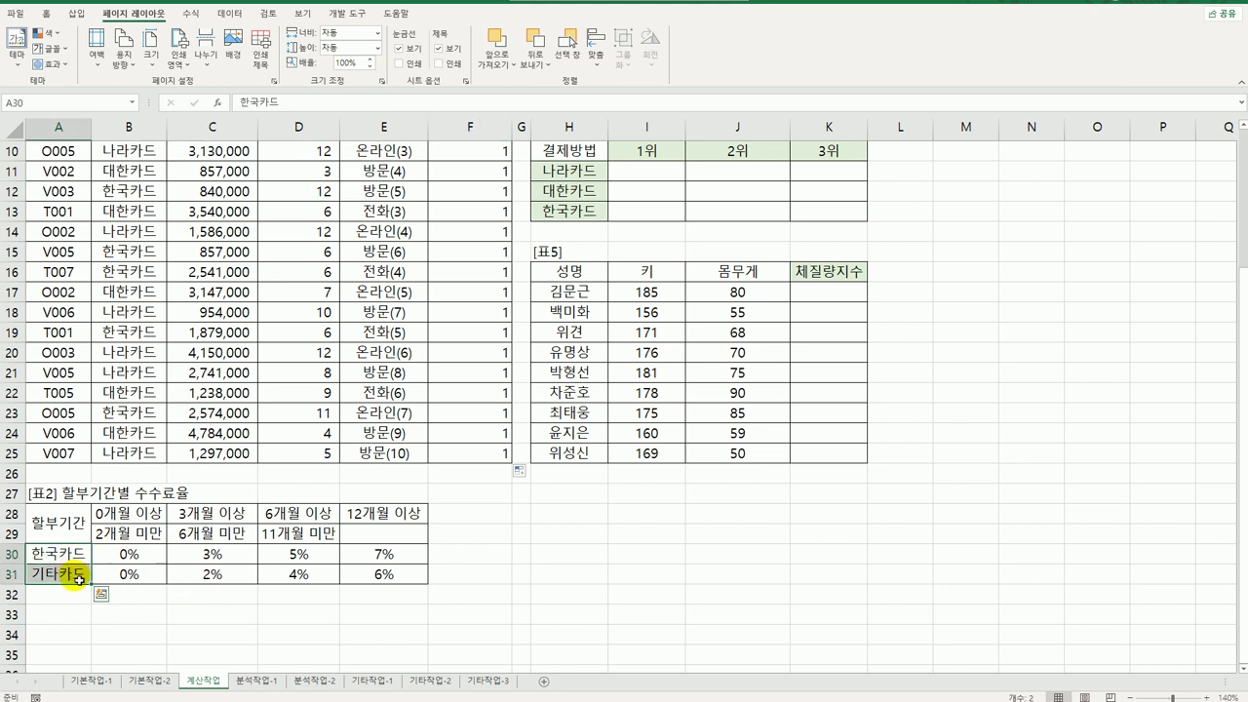
- Enter the card names 한국카드, 대한카드 and 나라카드 in A33:A35 below 표2 and select them
left_click(60, 616)
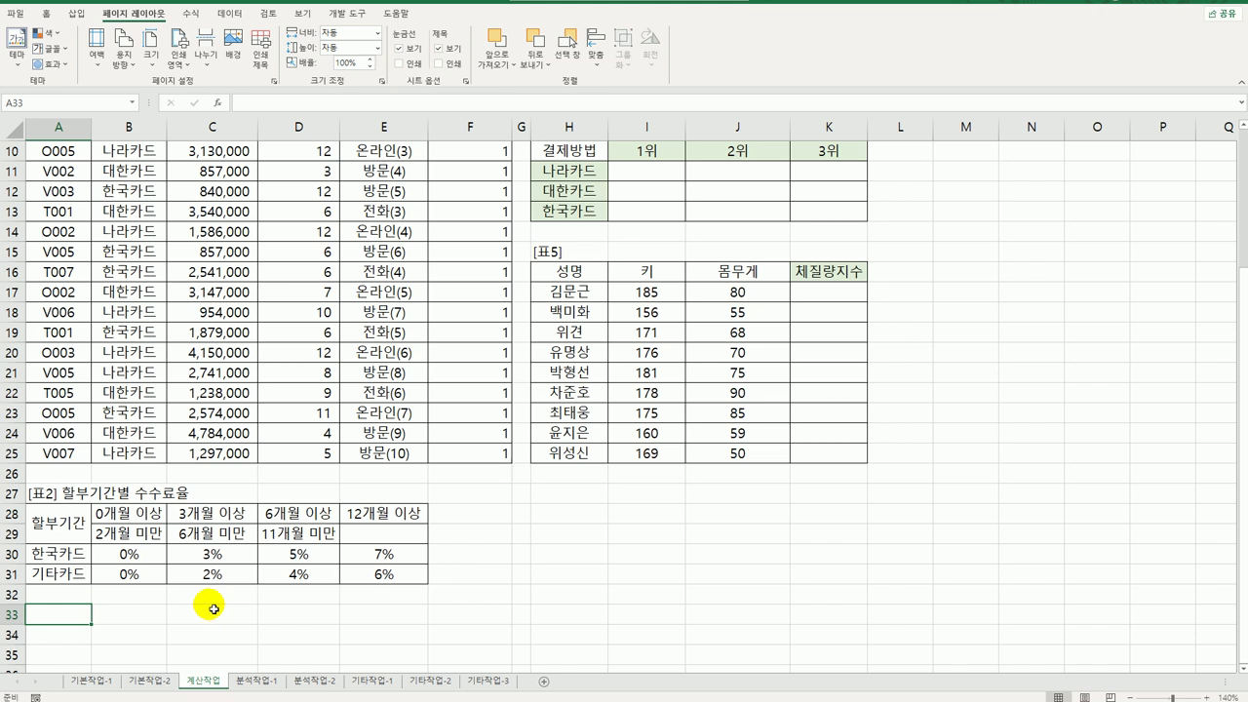
type("gk한국카드")
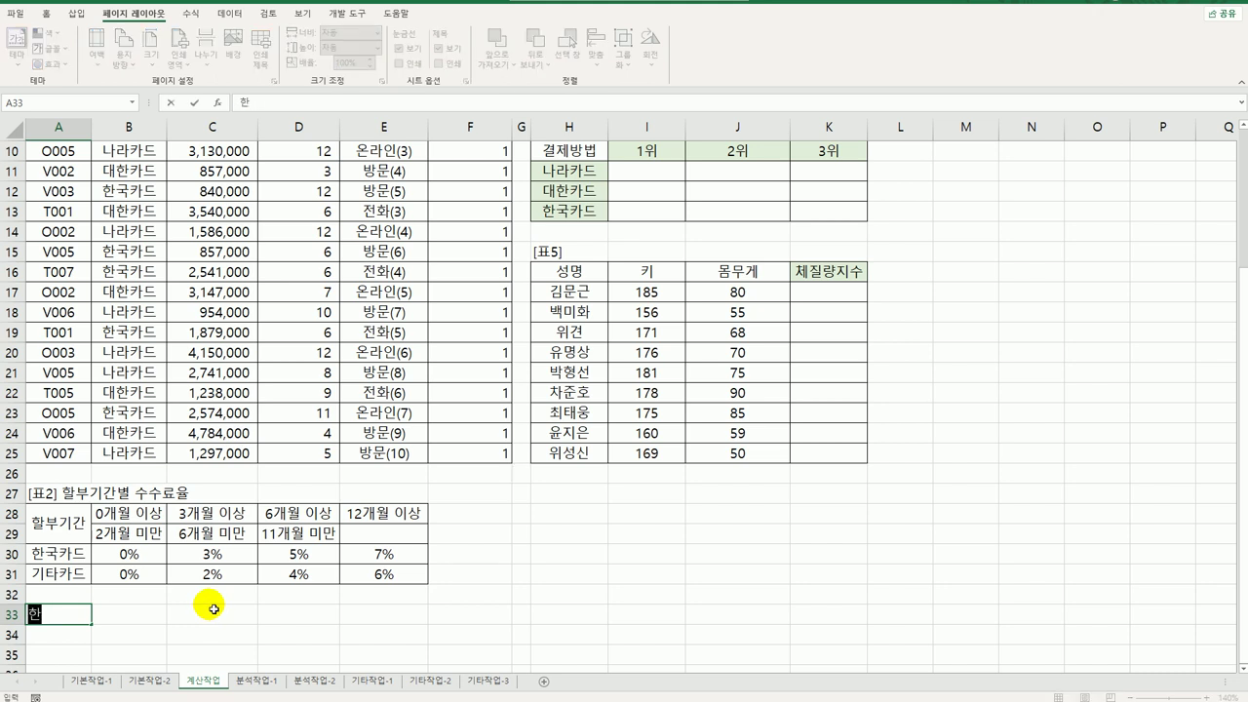
key("Return")
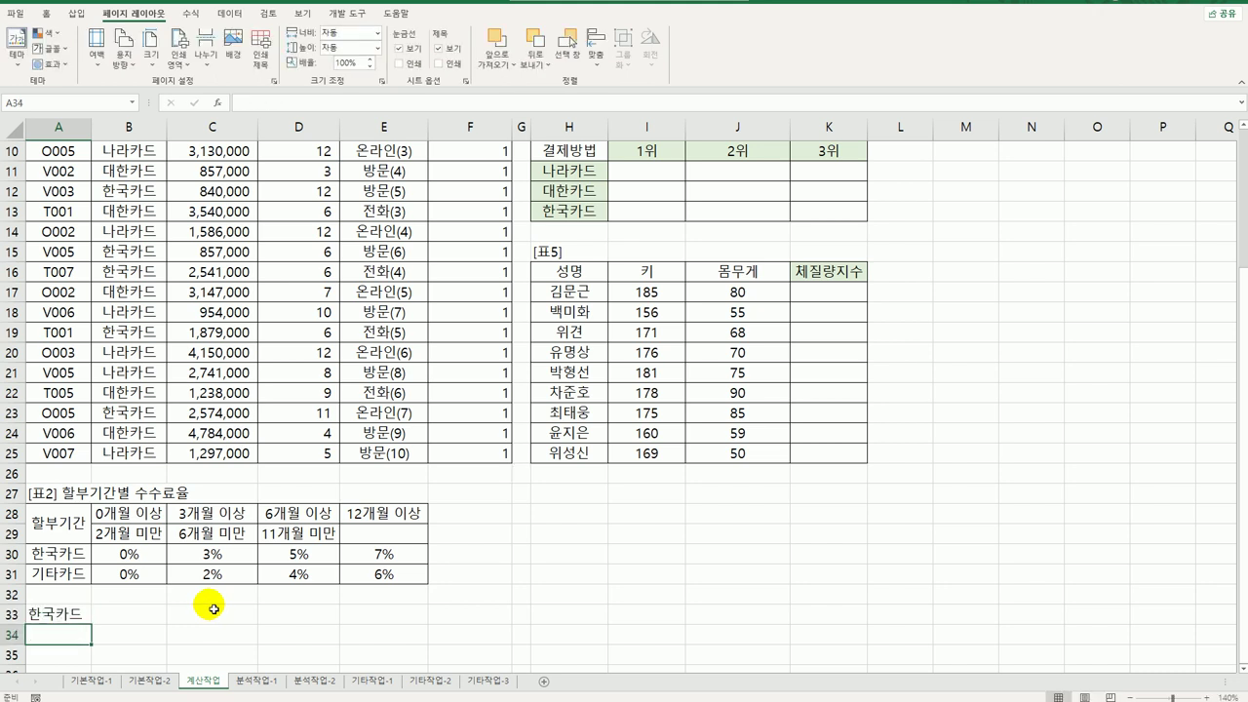
type("대한카드")
key("Return")
type("ㄴ")
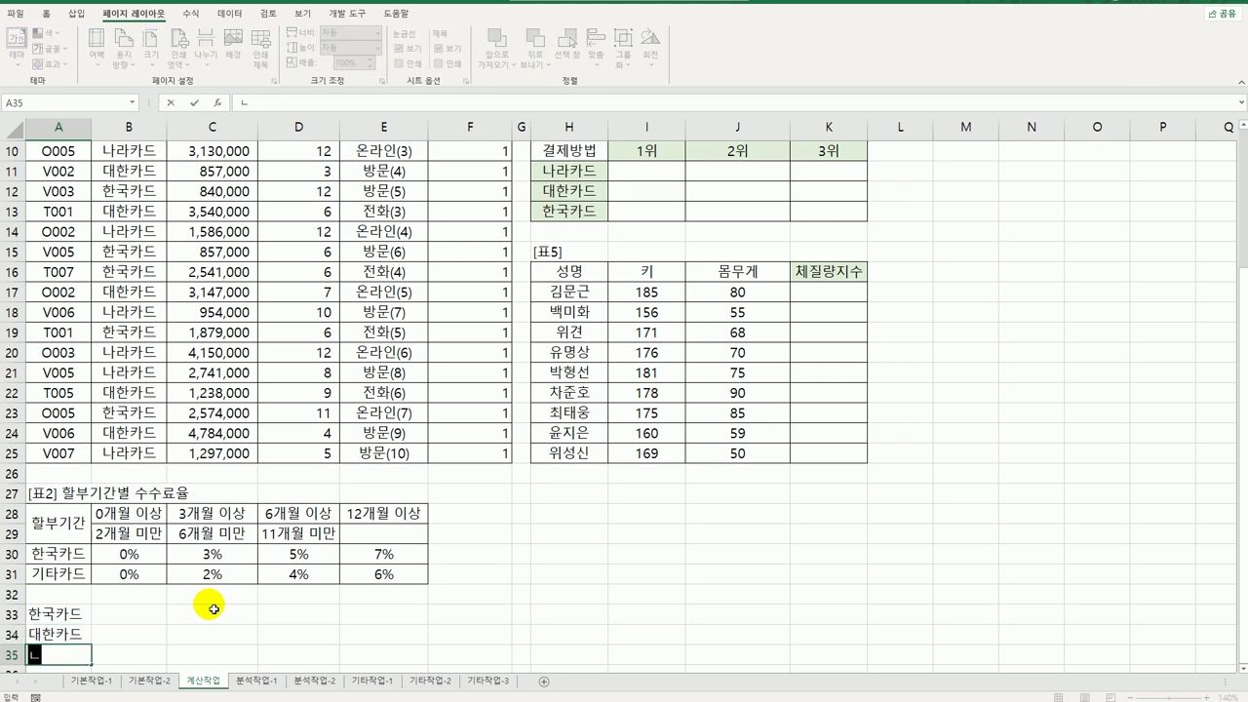
type("라카드")
key("Return")
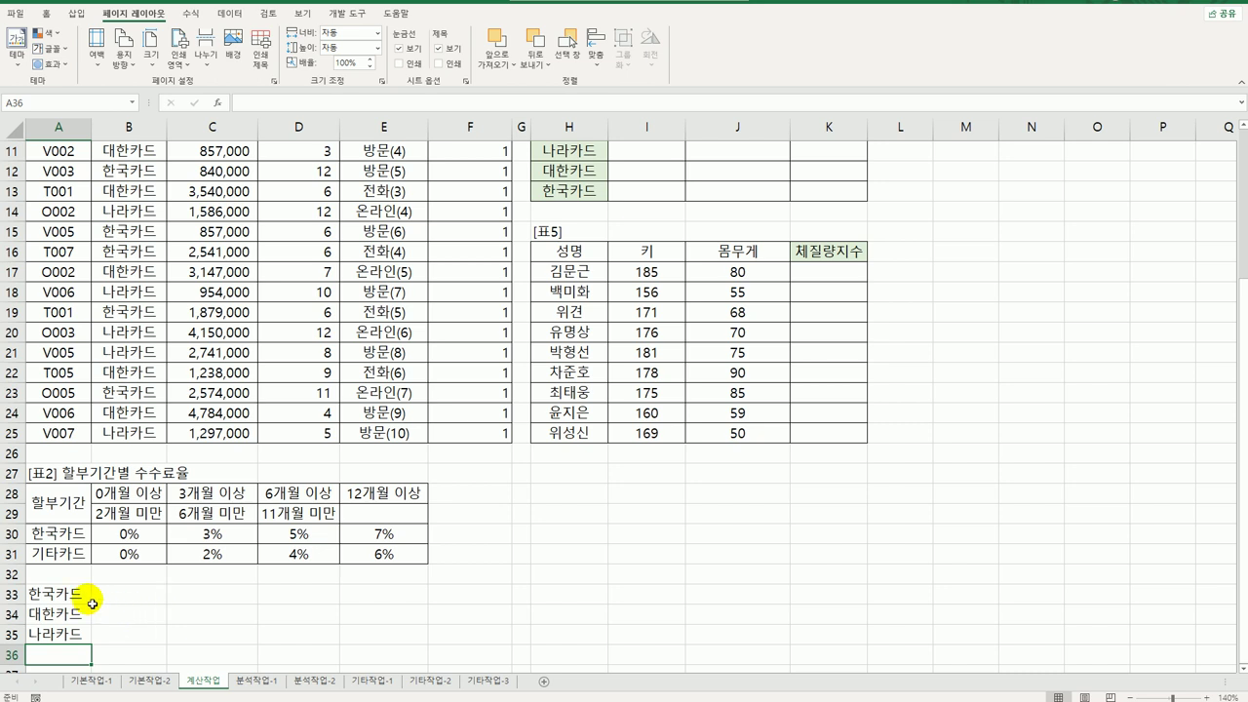
left_click_drag(71, 593, 61, 635)
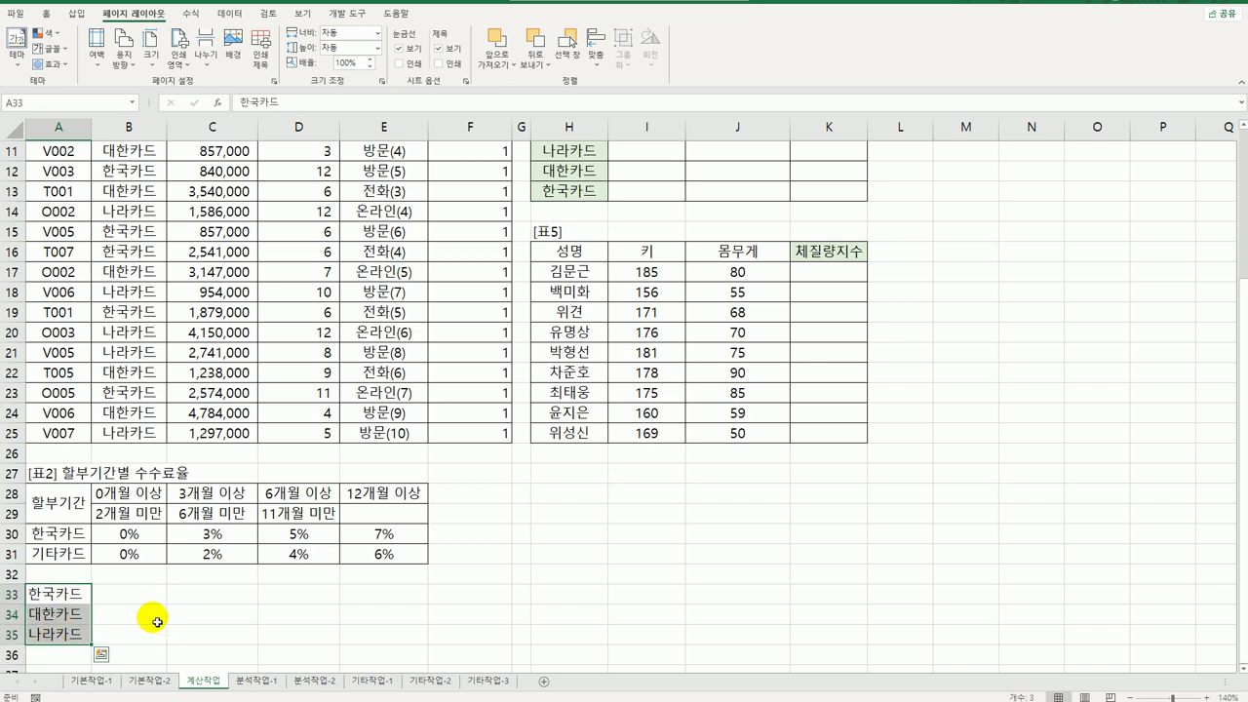
- Enter the card name 기타카드 in A36 below the other names and compare it with A33:A35
left_click(59, 592)
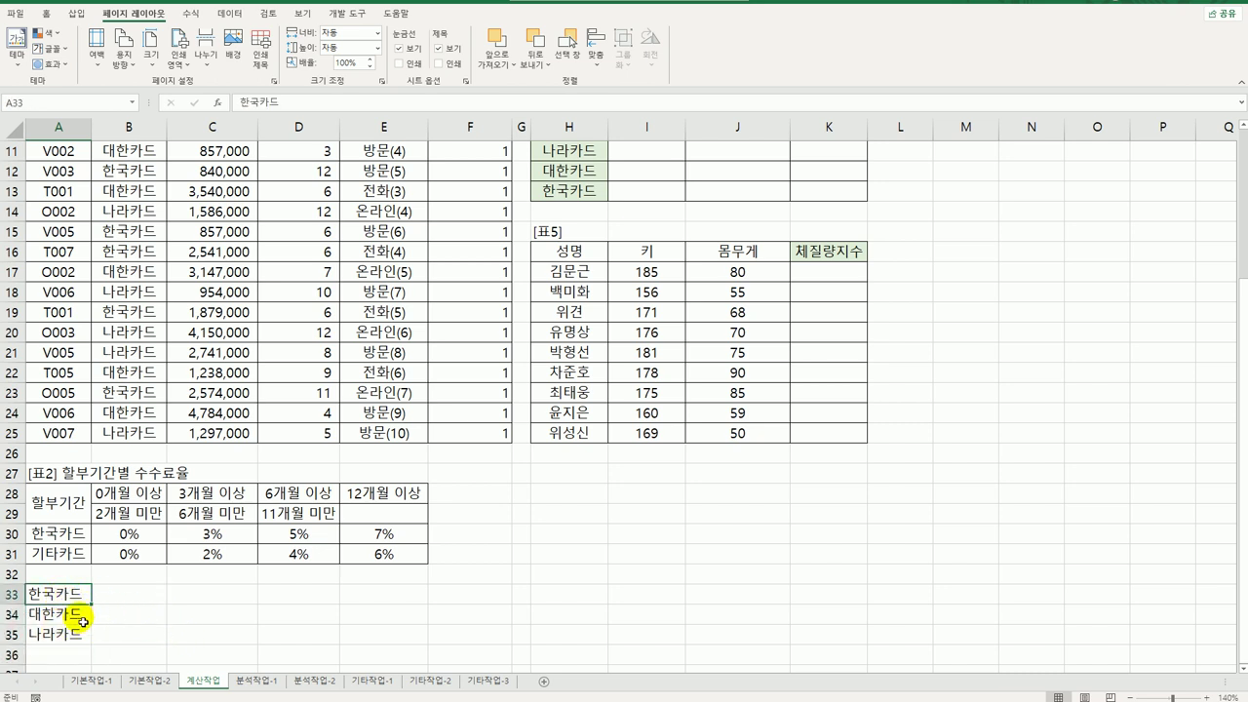
left_click(86, 615)
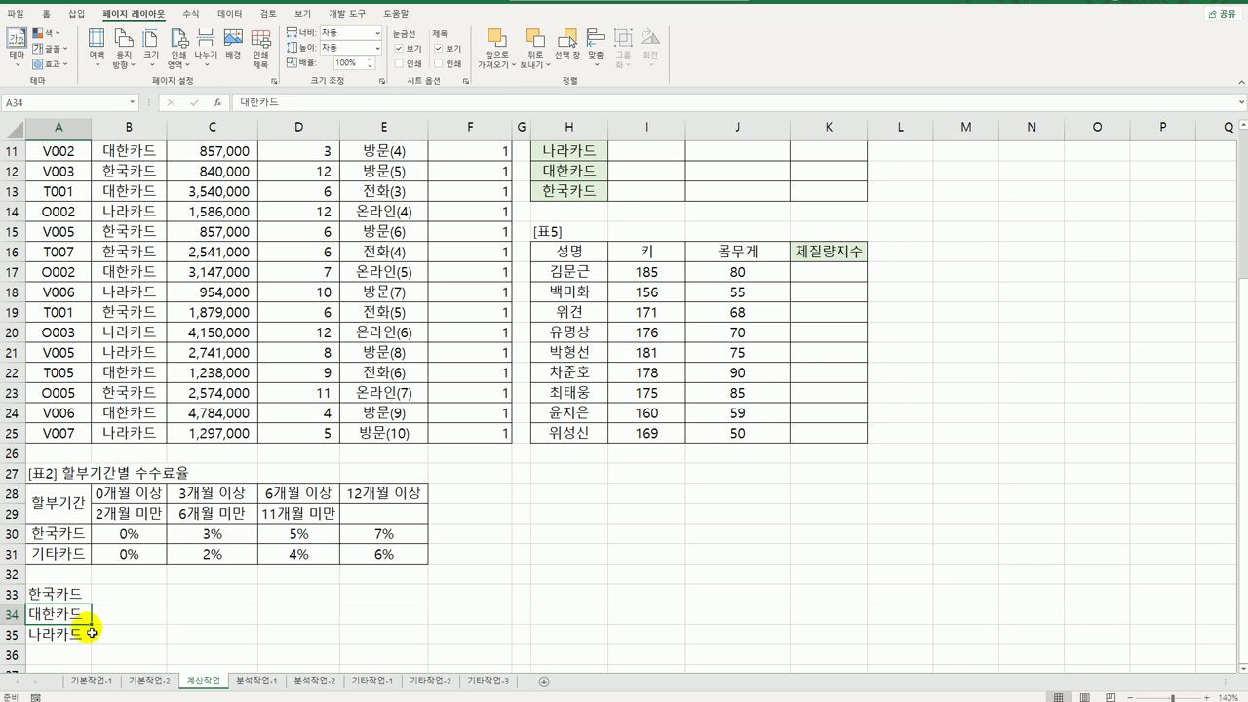
left_click(88, 651)
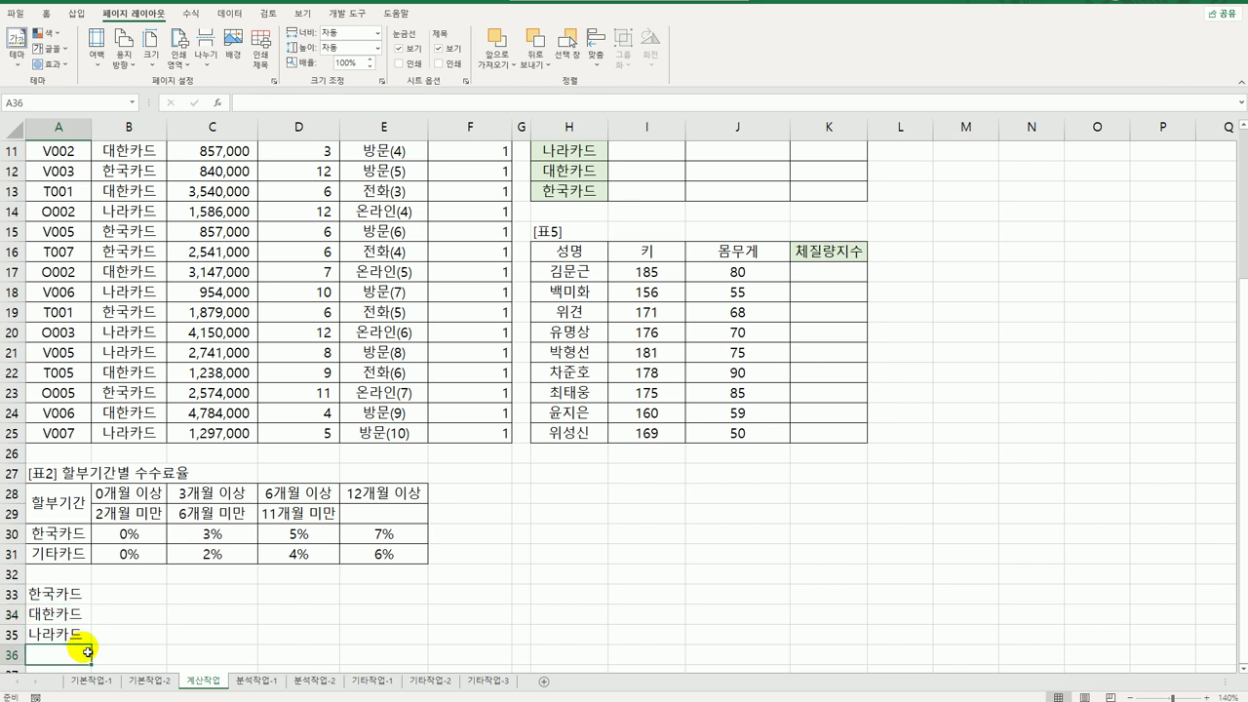
type("기타카드")
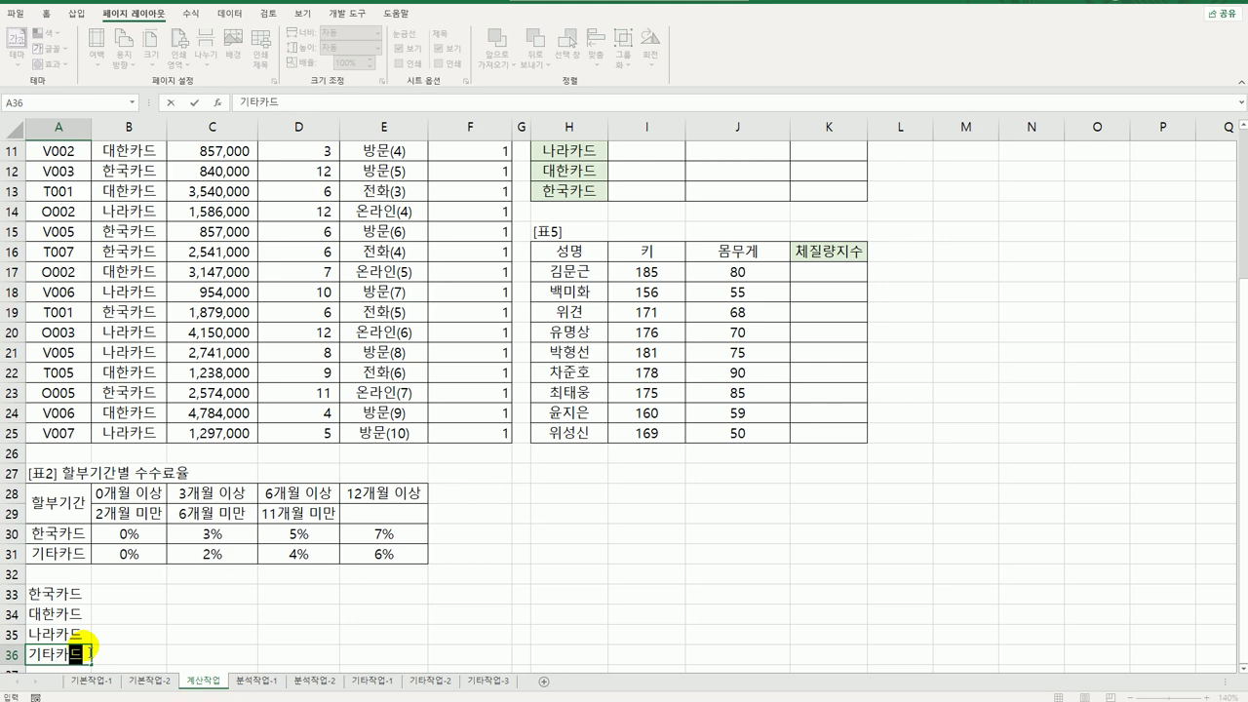
key("Return")
left_click(86, 636)
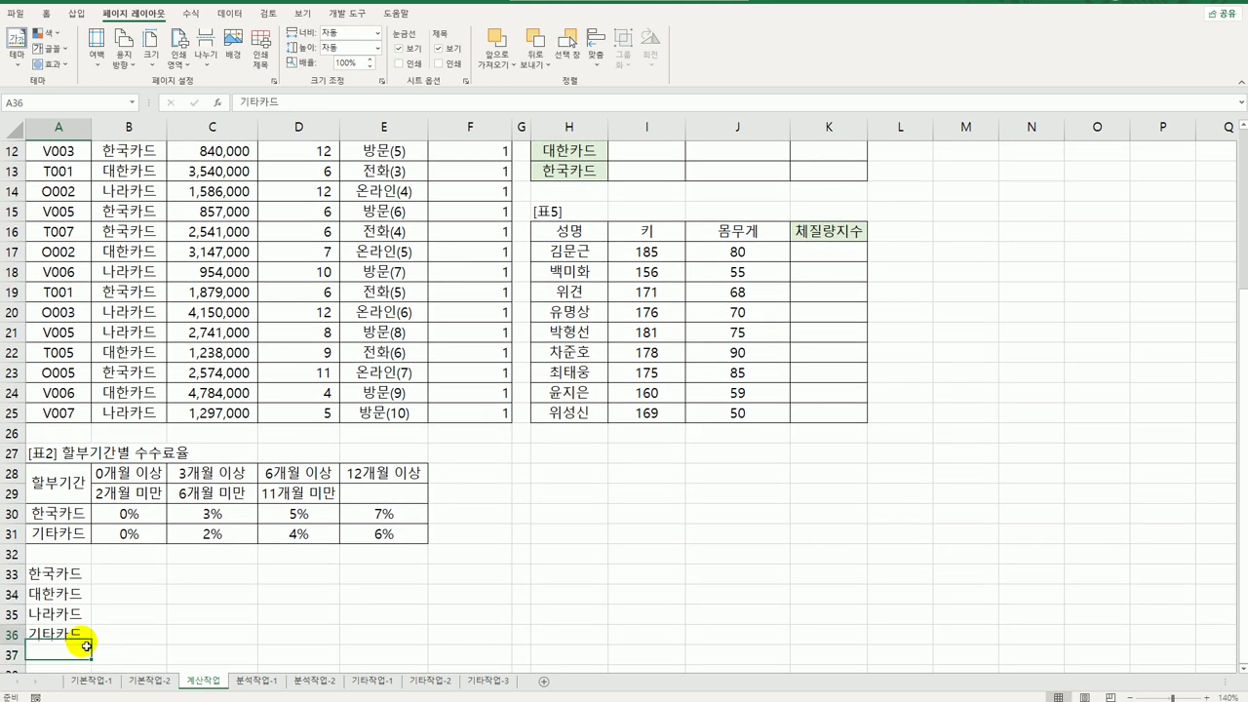
left_click(75, 596)
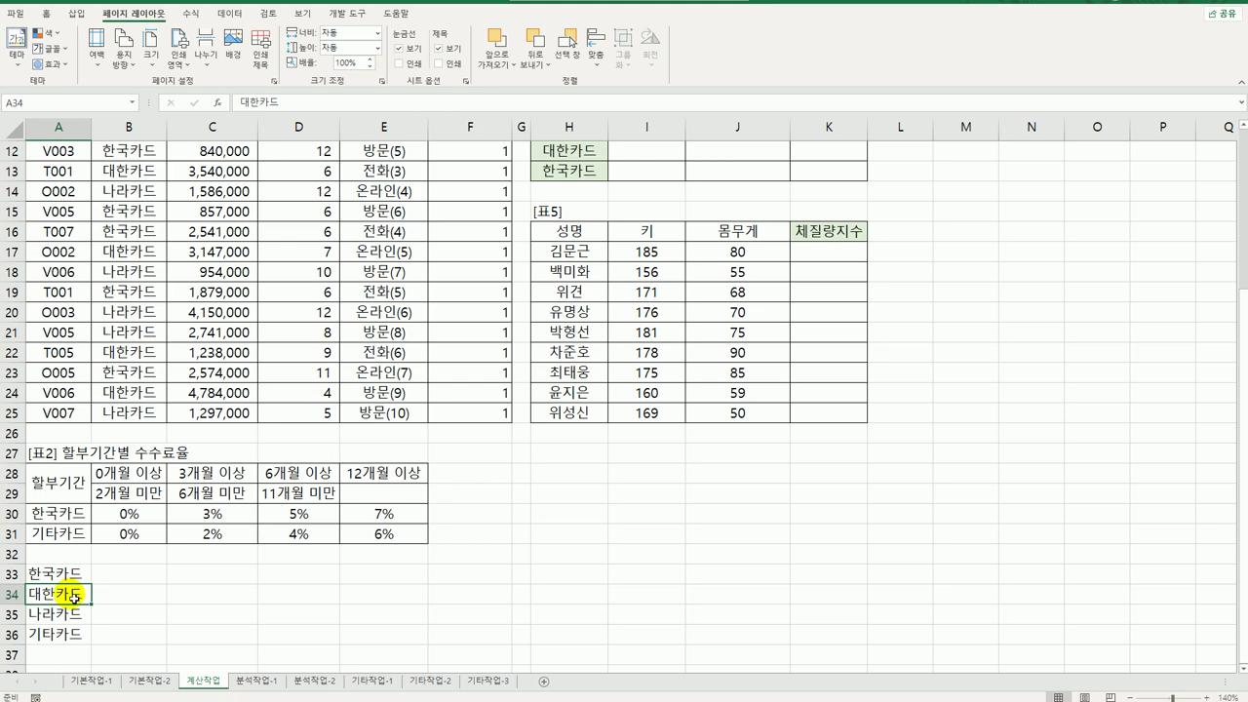
left_click(72, 616)
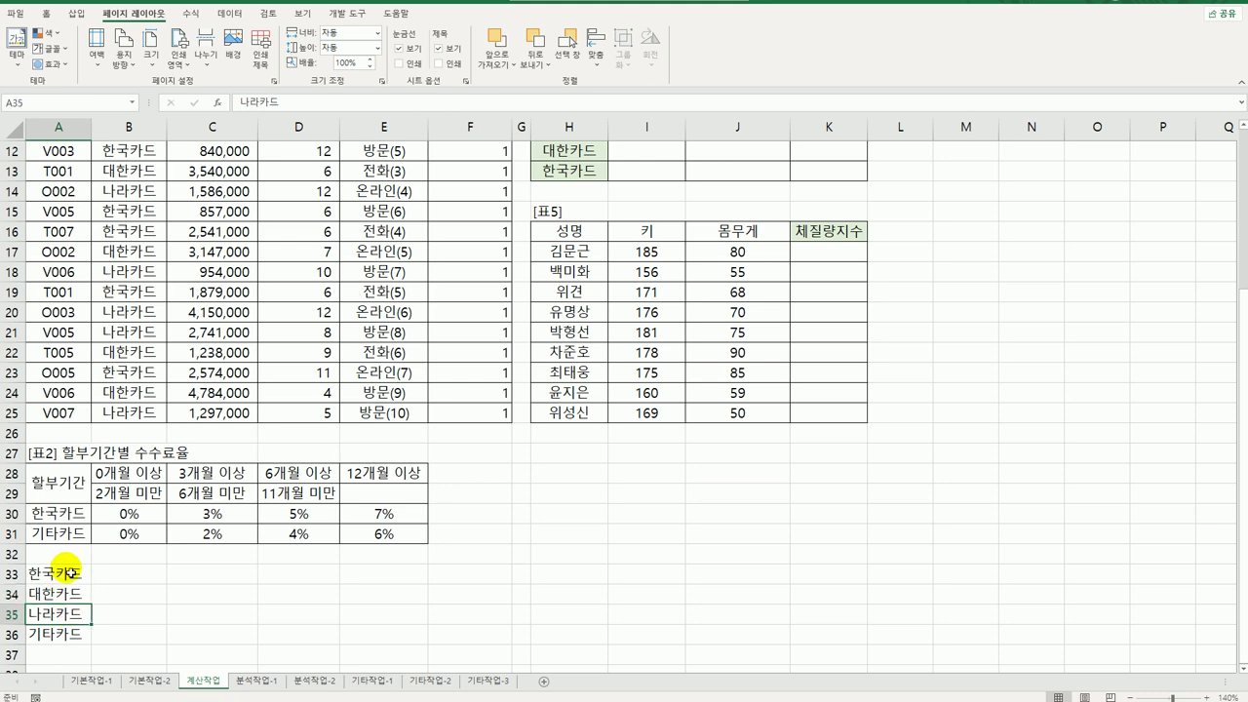
left_click(74, 574)
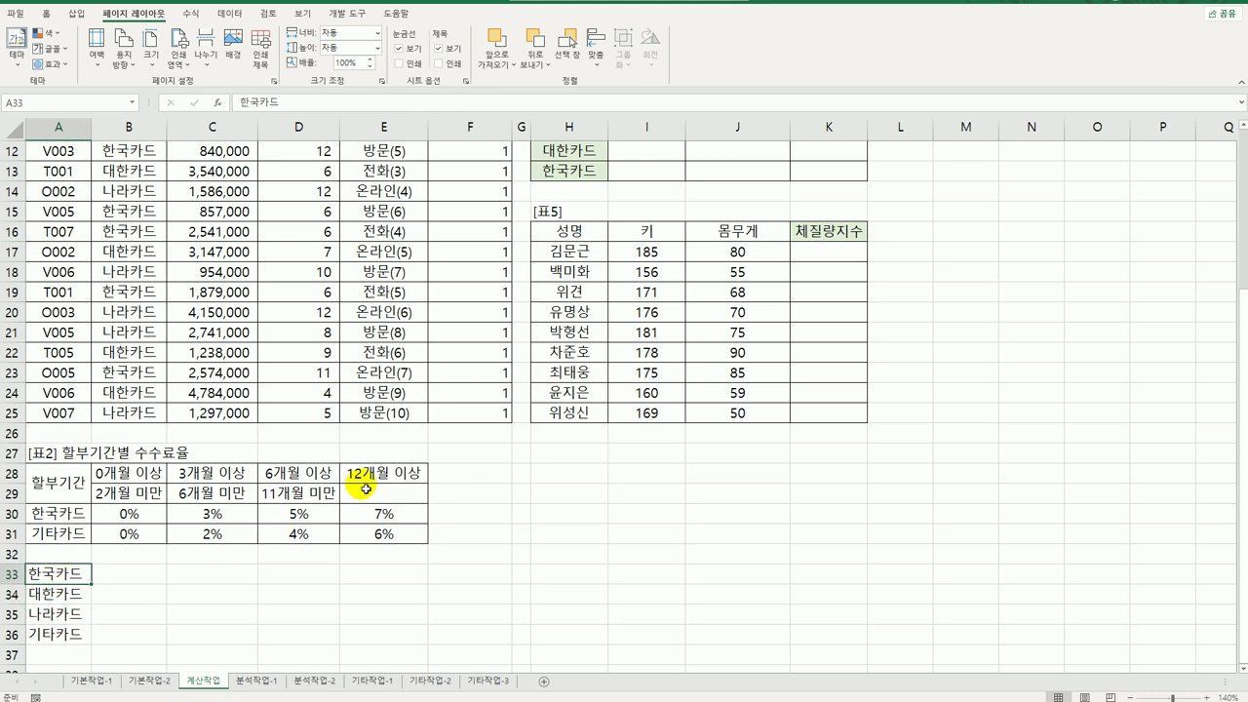
- Review the match type options of the MATCH formula in F3 and re-enter -1
scroll(361, 484, "up", 4)
left_click(493, 195)
double_click(493, 195)
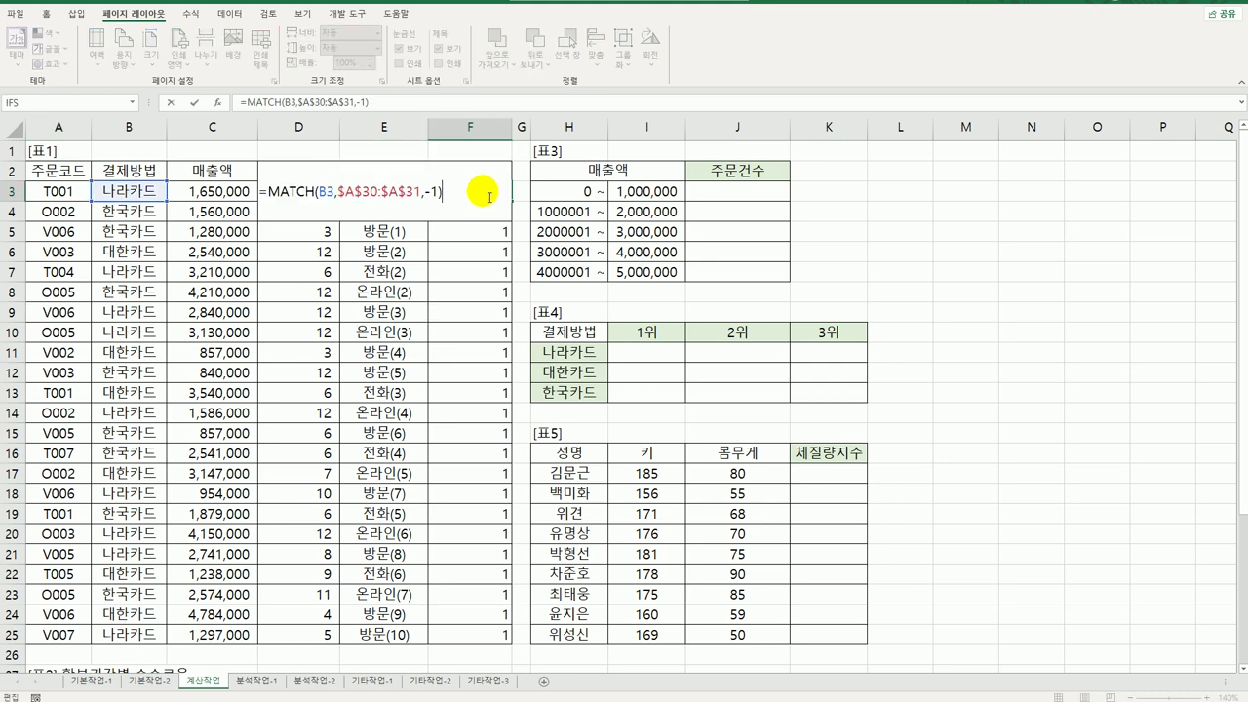
left_click(425, 192)
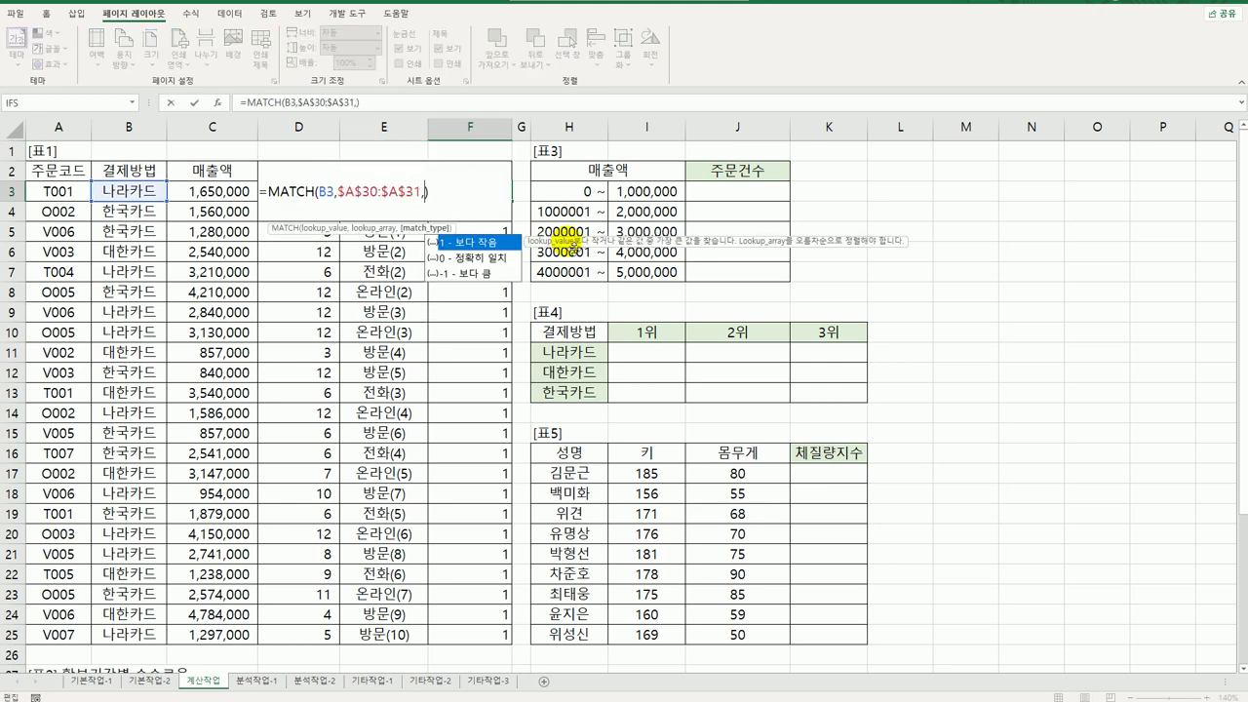
type("1")
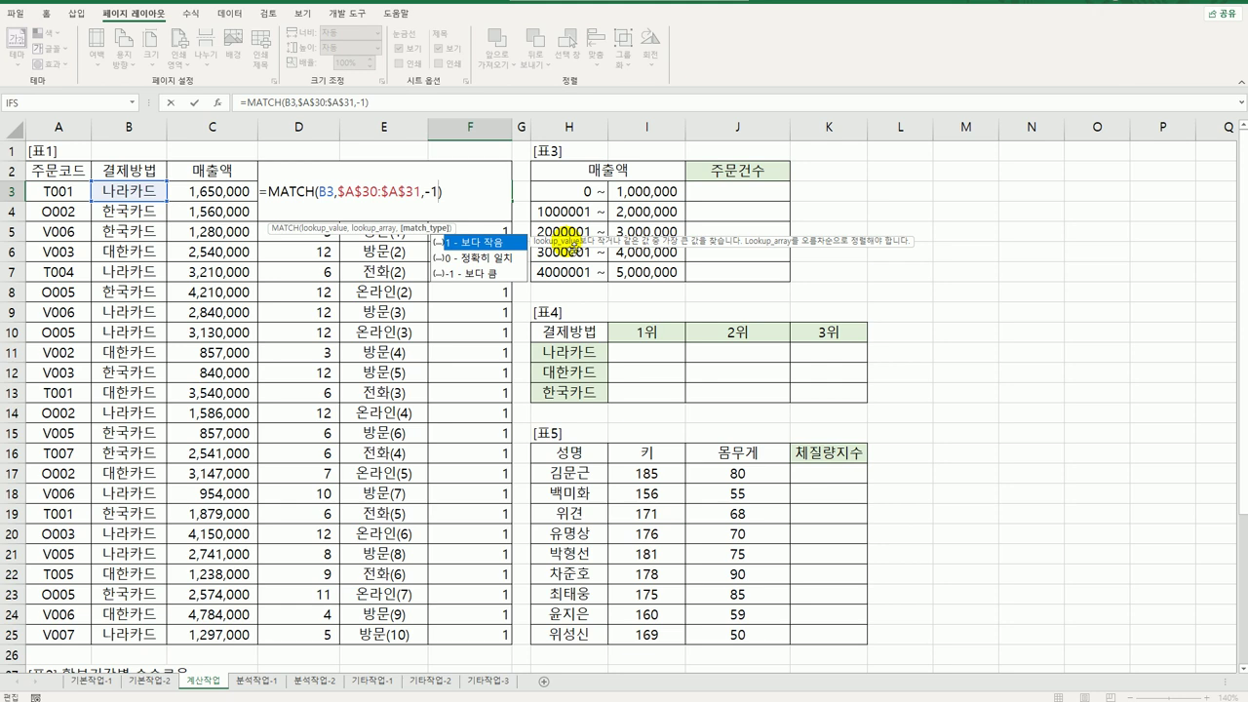
key("ctrl+Return")
- Compare the order of the card names 한국카드, 대한카드, 나라카드 and 기타카드 in A33:A36 for the descending match
scroll(400, 293, "down", 2)
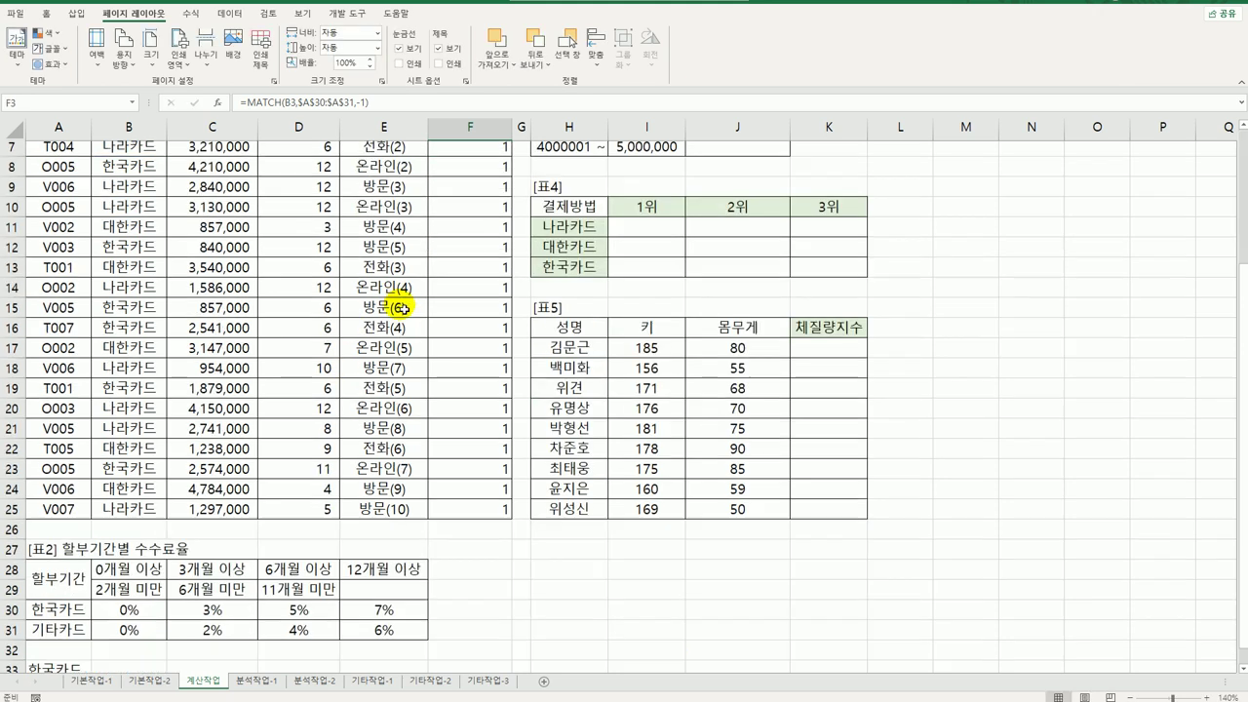
scroll(254, 315, "down", 1)
scroll(225, 475, "down", 6)
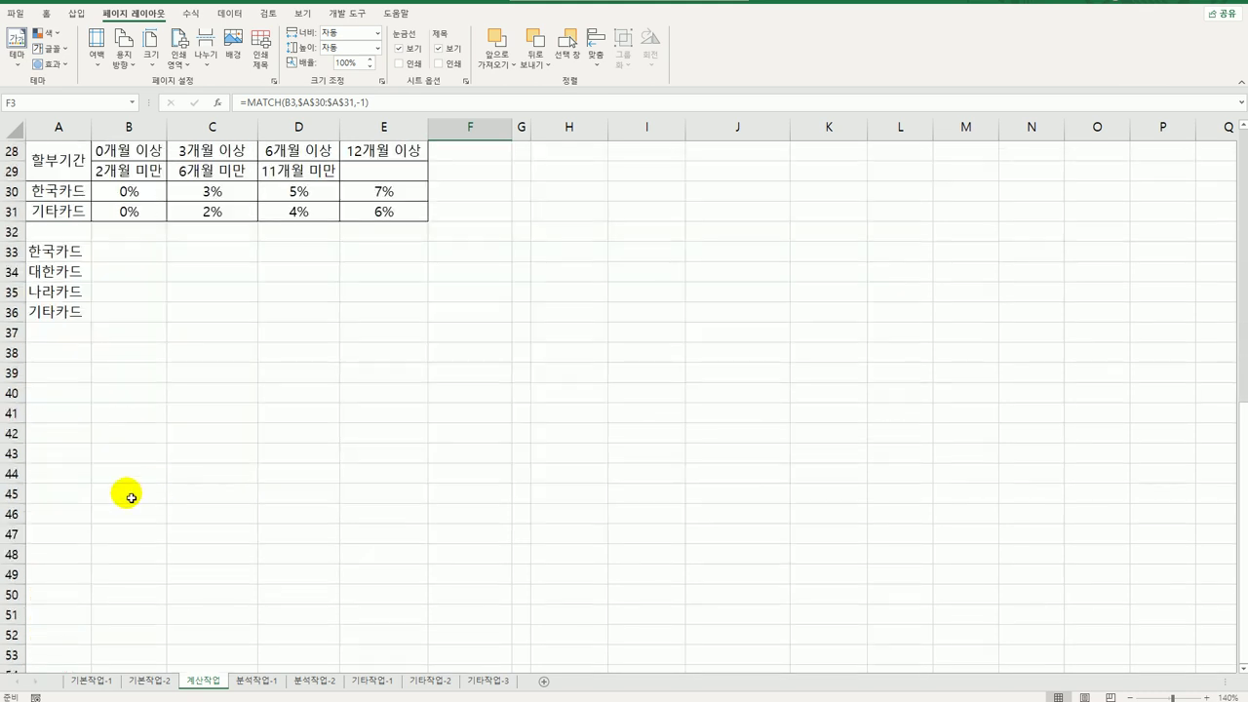
left_click(60, 276)
left_click(64, 297)
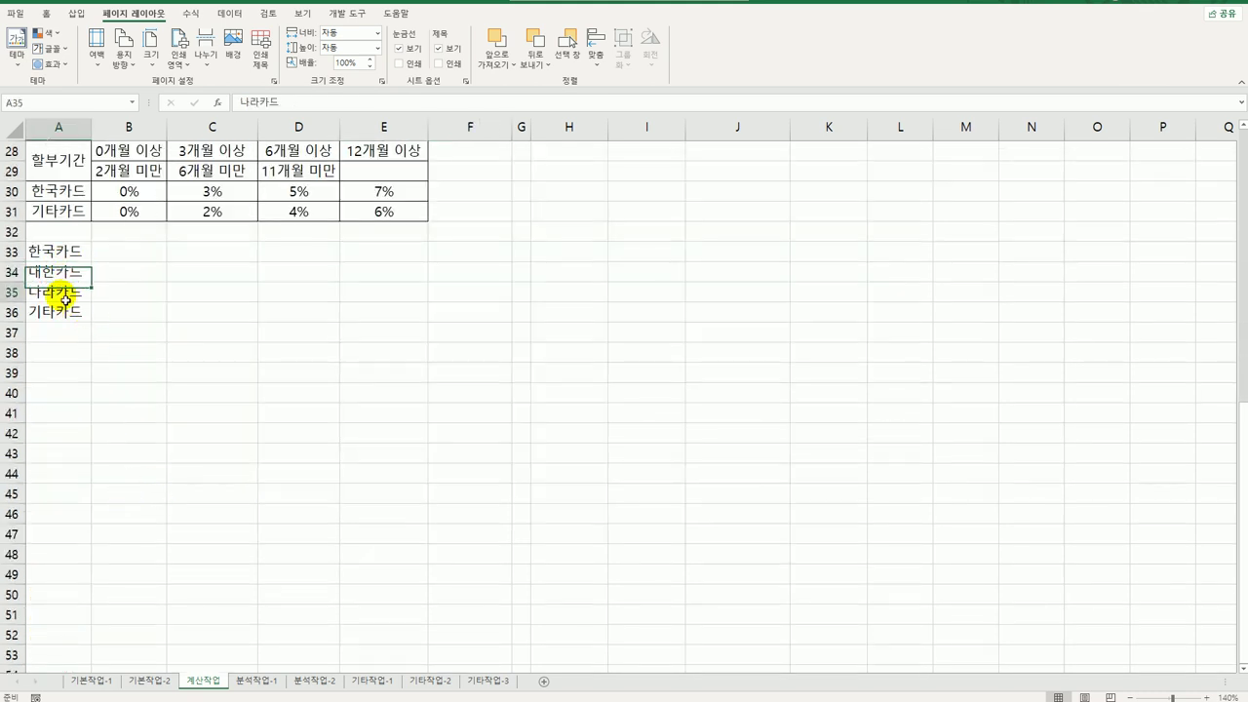
left_click(61, 273)
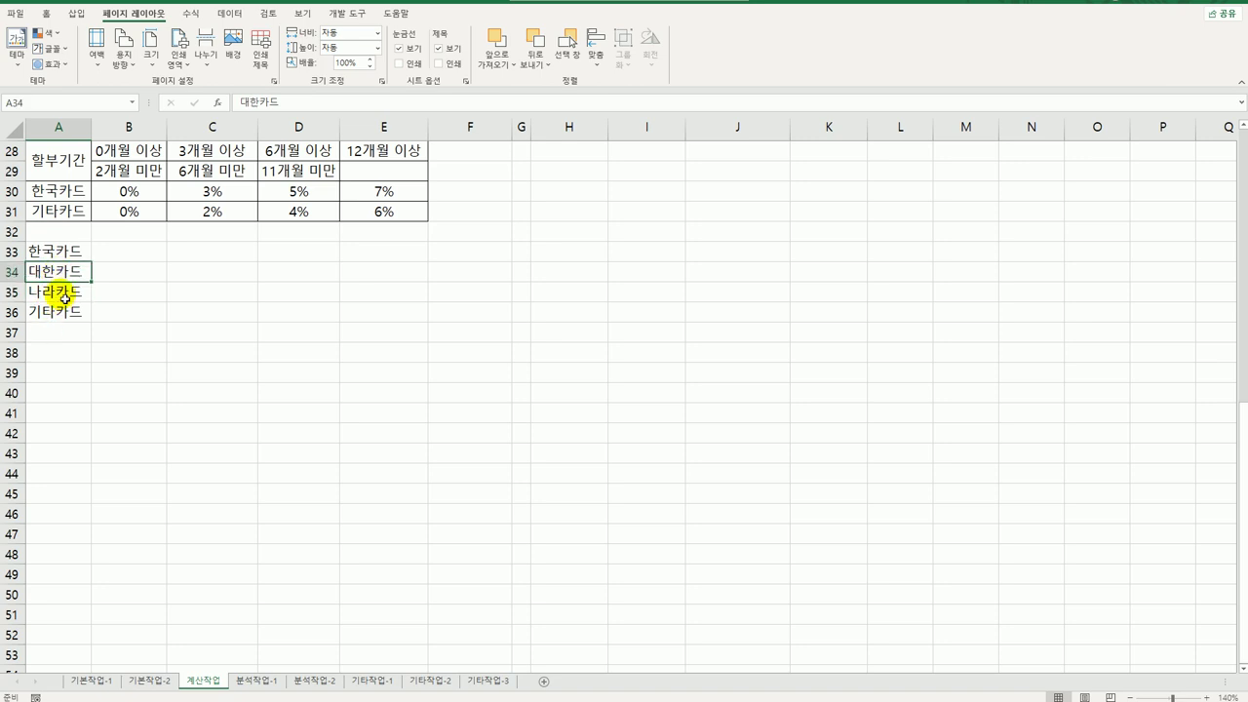
left_click(61, 292)
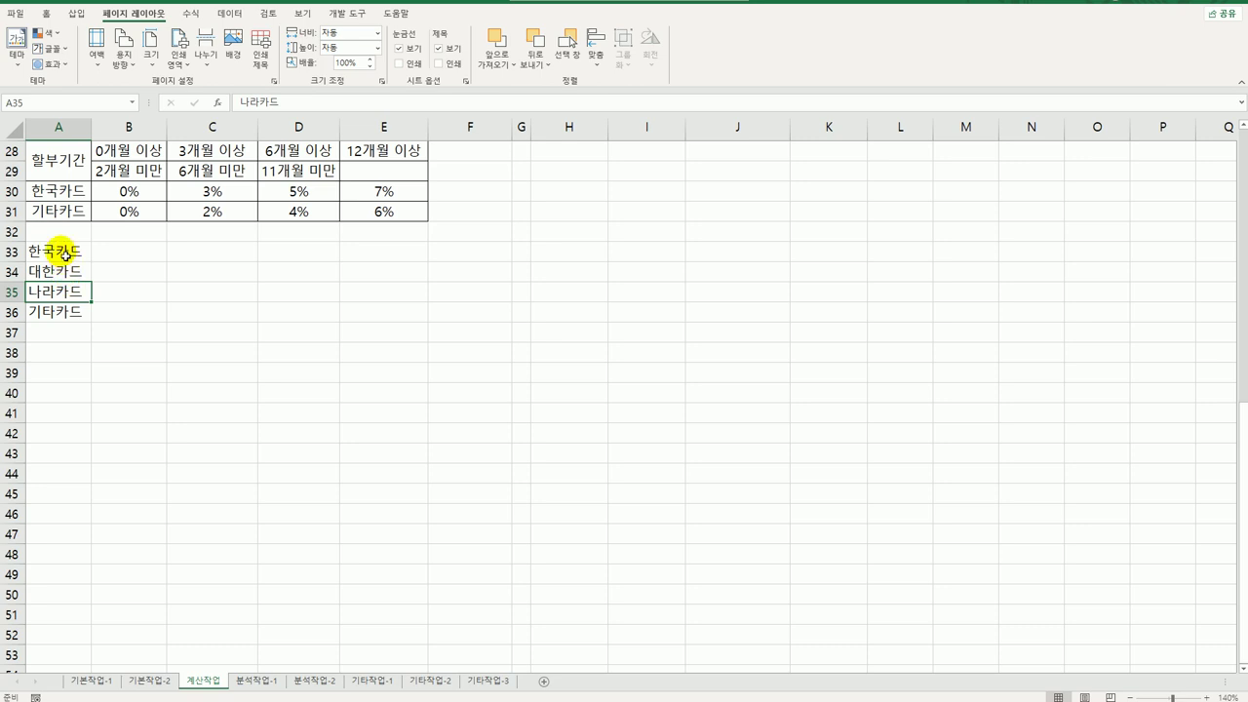
mouse_move(66, 250)
left_mouse_down()
mouse_move(63, 274)
mouse_move(66, 262)
left_mouse_up()
left_click(66, 272)
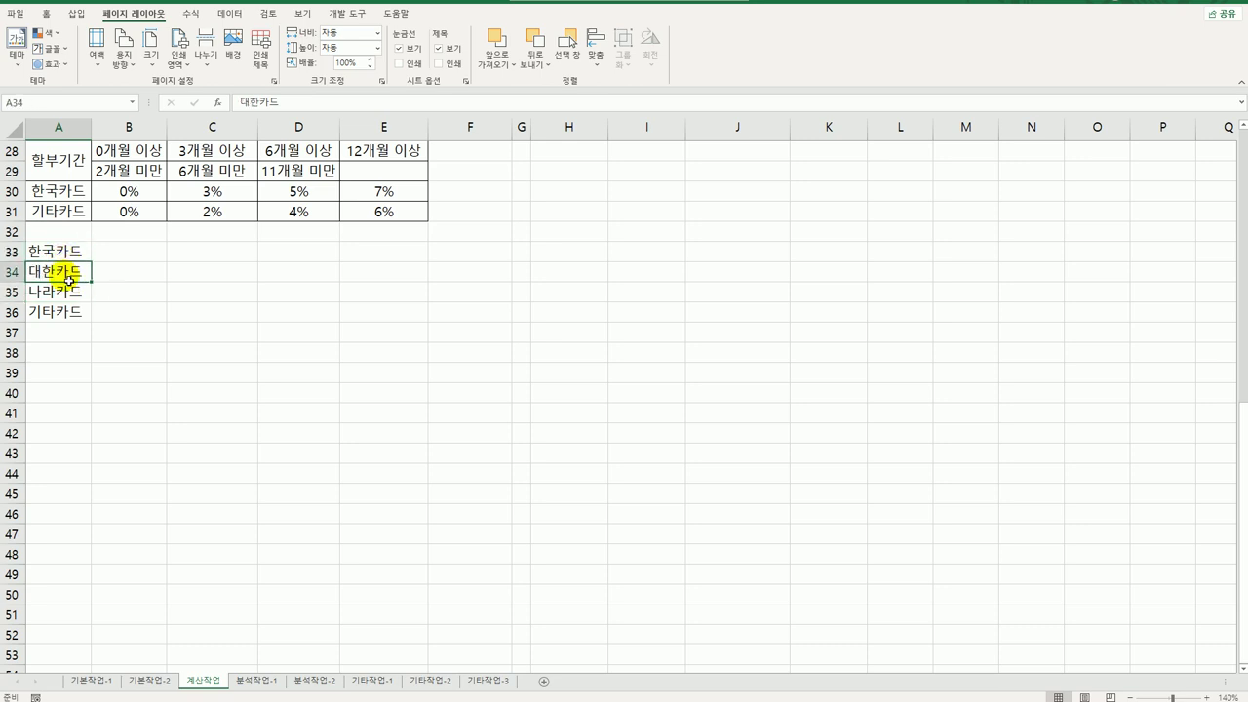
left_click(62, 292)
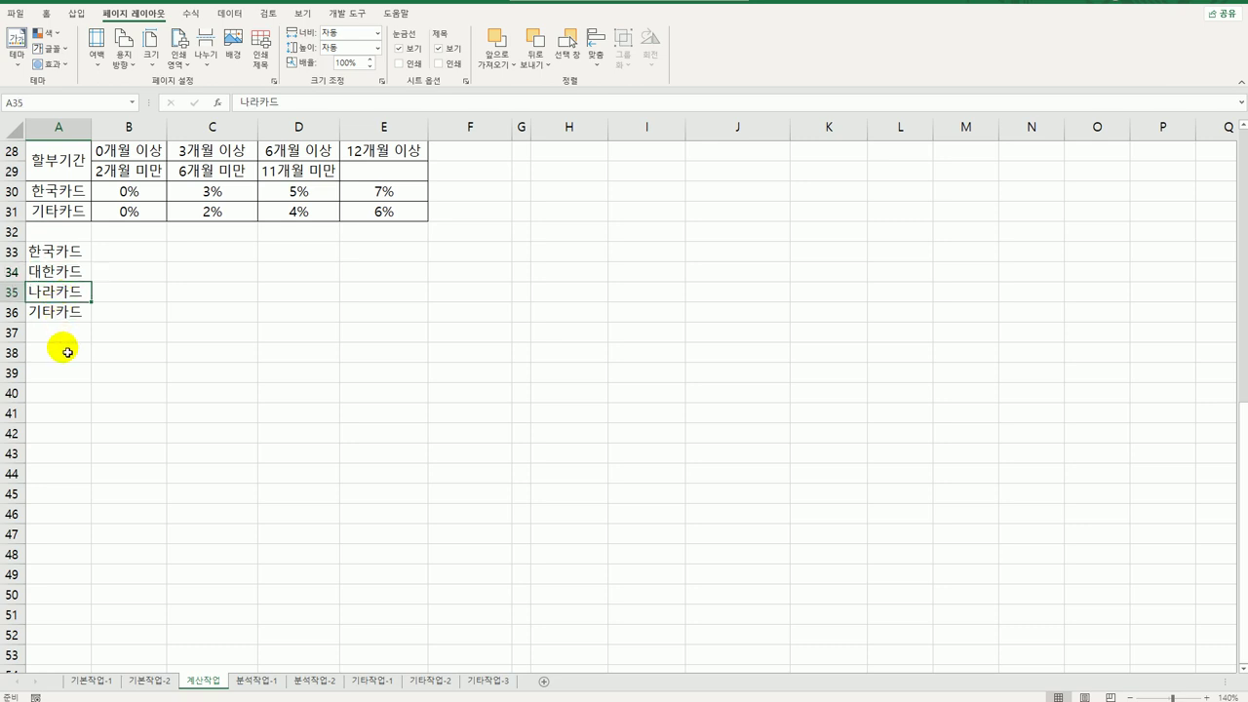
left_click(73, 271)
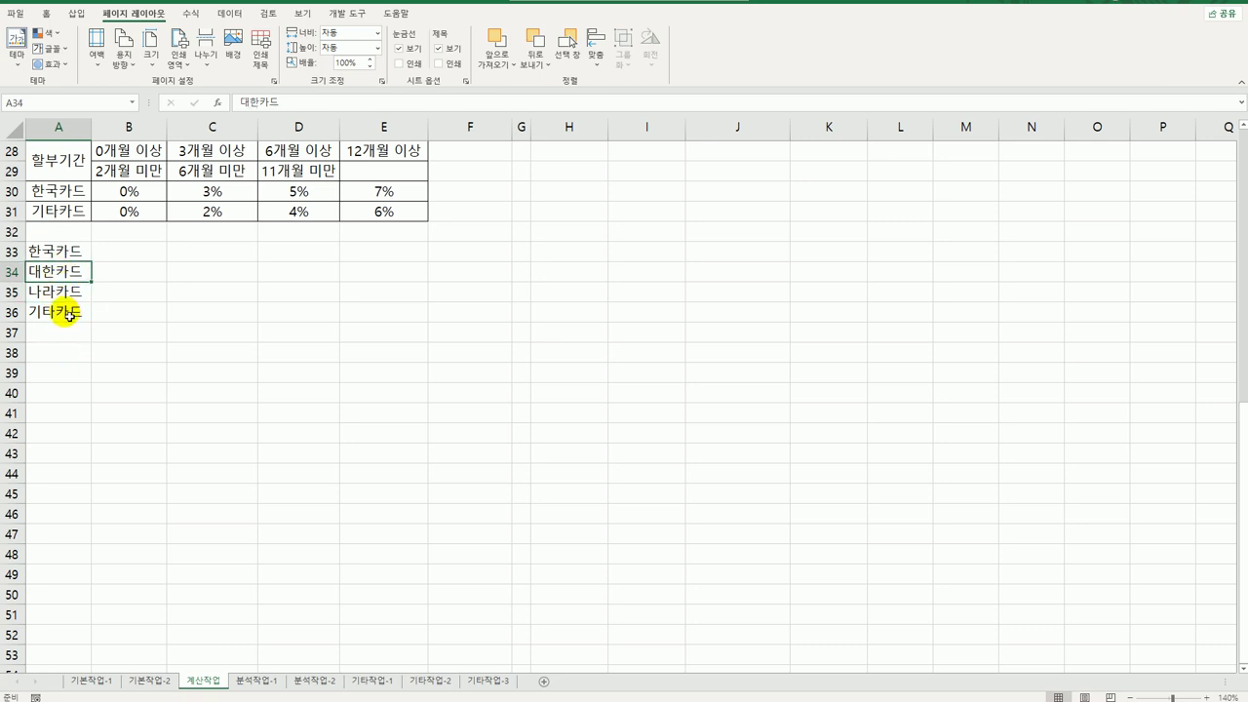
- Clear the scratch card names from A33:A36
left_click_drag(58, 249, 58, 312)
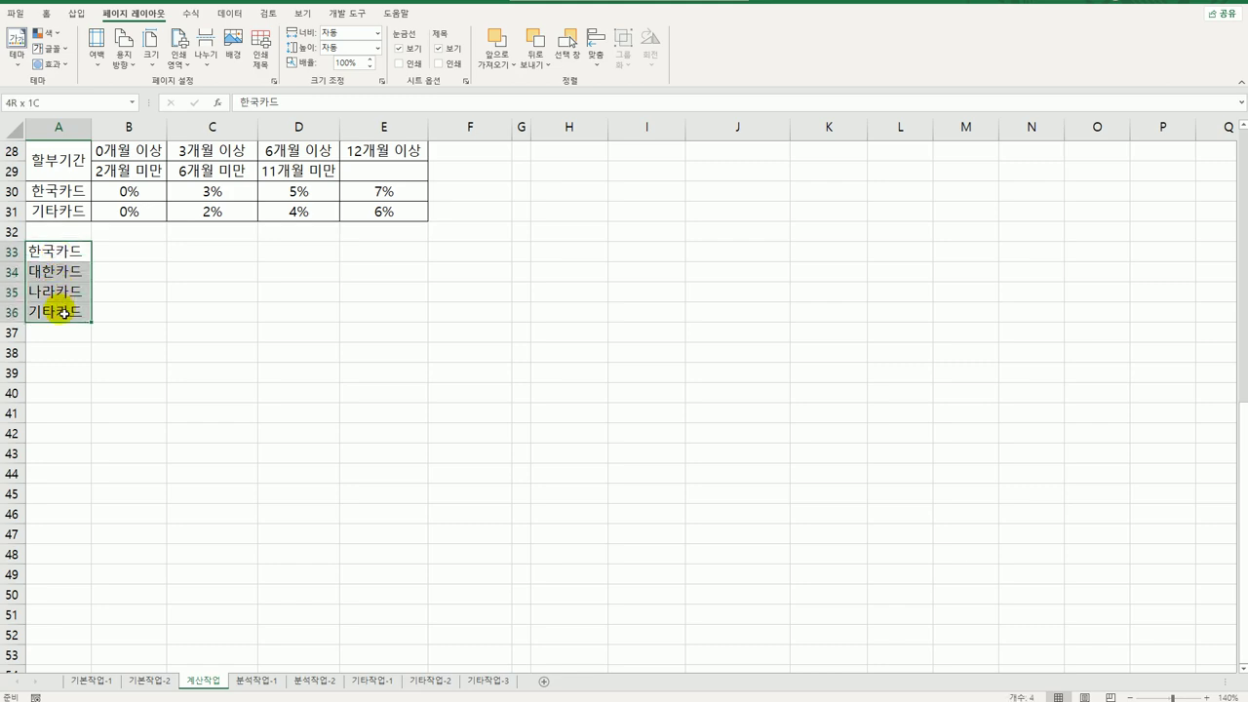
key("Delete")
- Replace the lookup range in F3's MATCH formula with the array {"한국카드","대한카드"} and fill it down to F25
scroll(261, 319, "up", 8)
scroll(261, 320, "up", 1)
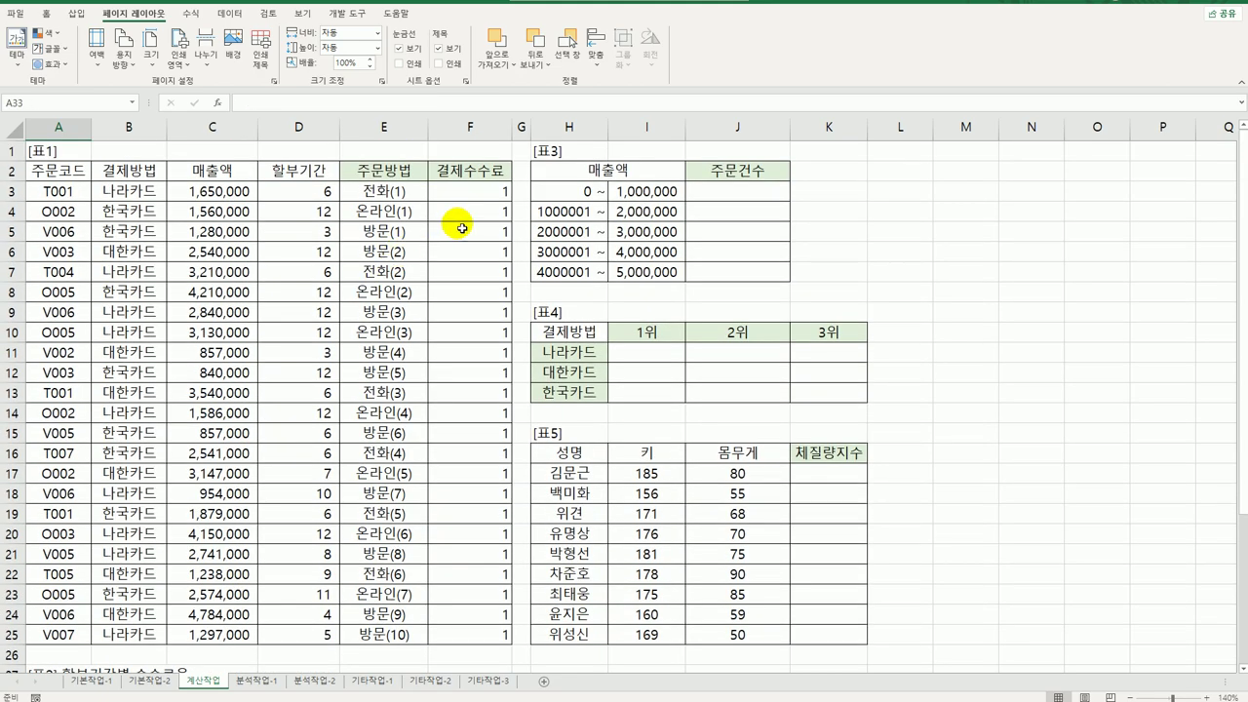
left_click(482, 189)
double_click(481, 190)
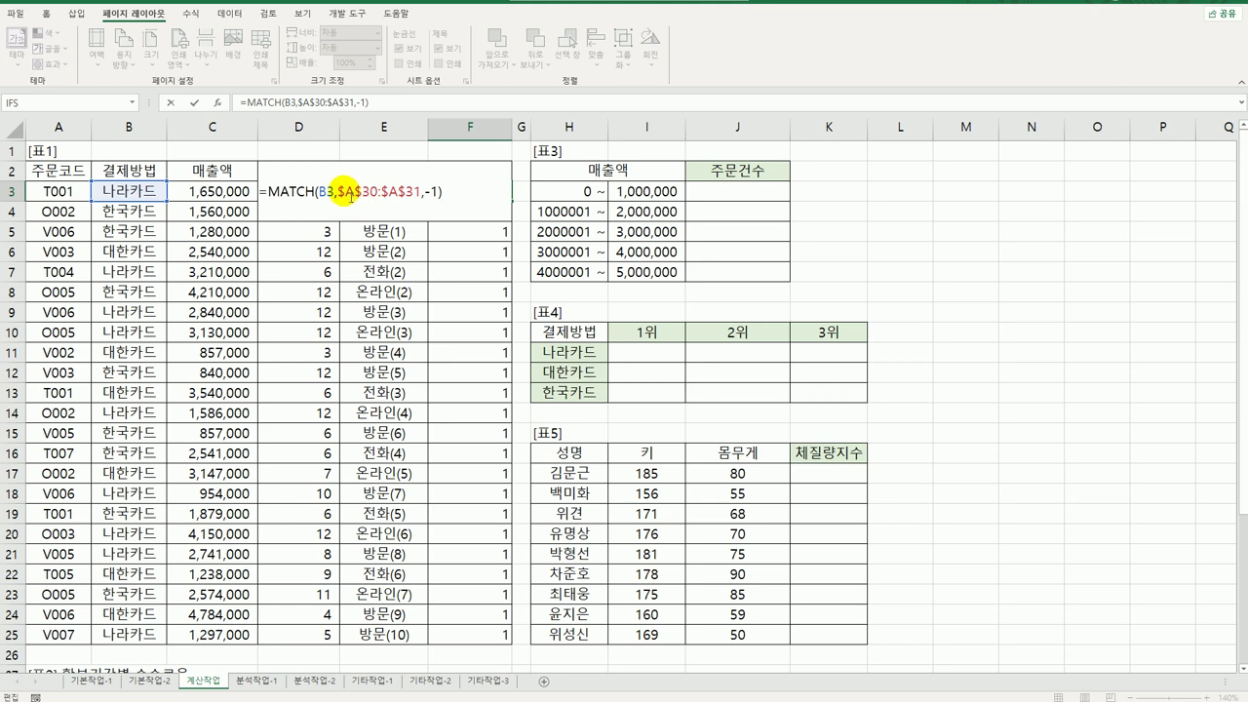
left_click_drag(342, 193, 422, 195)
key("Delete")
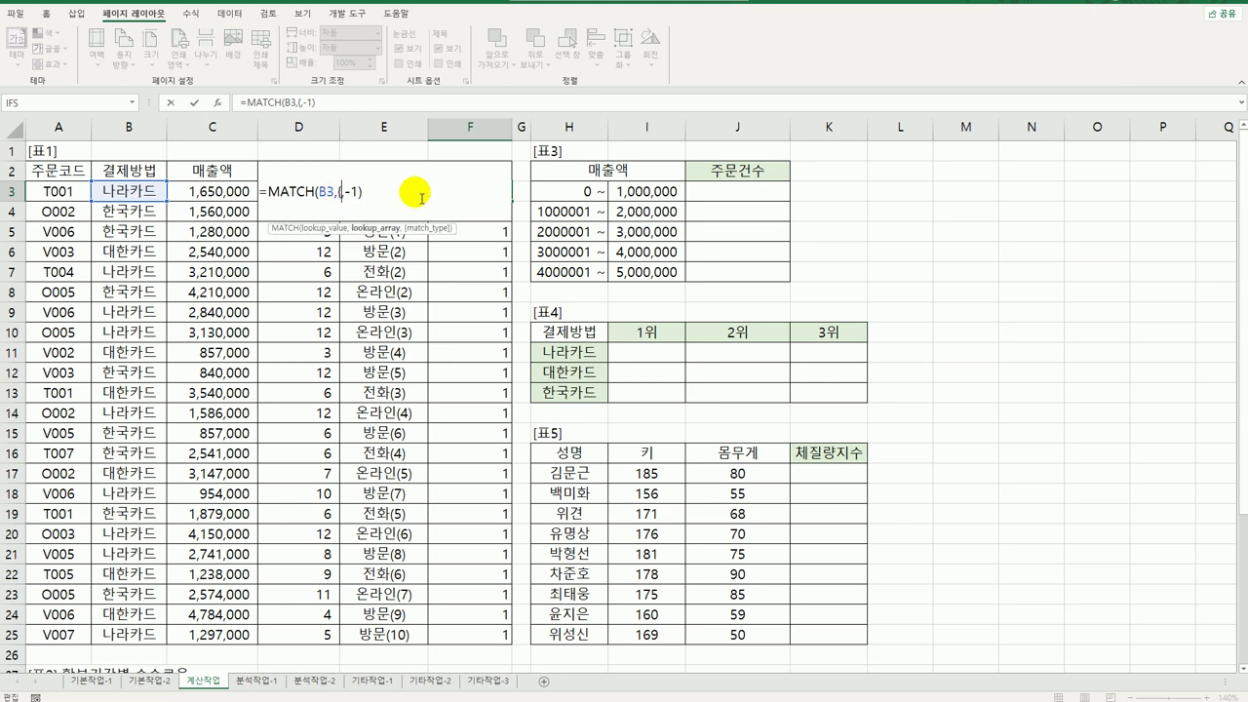
type("{\"한국카드\",\"")
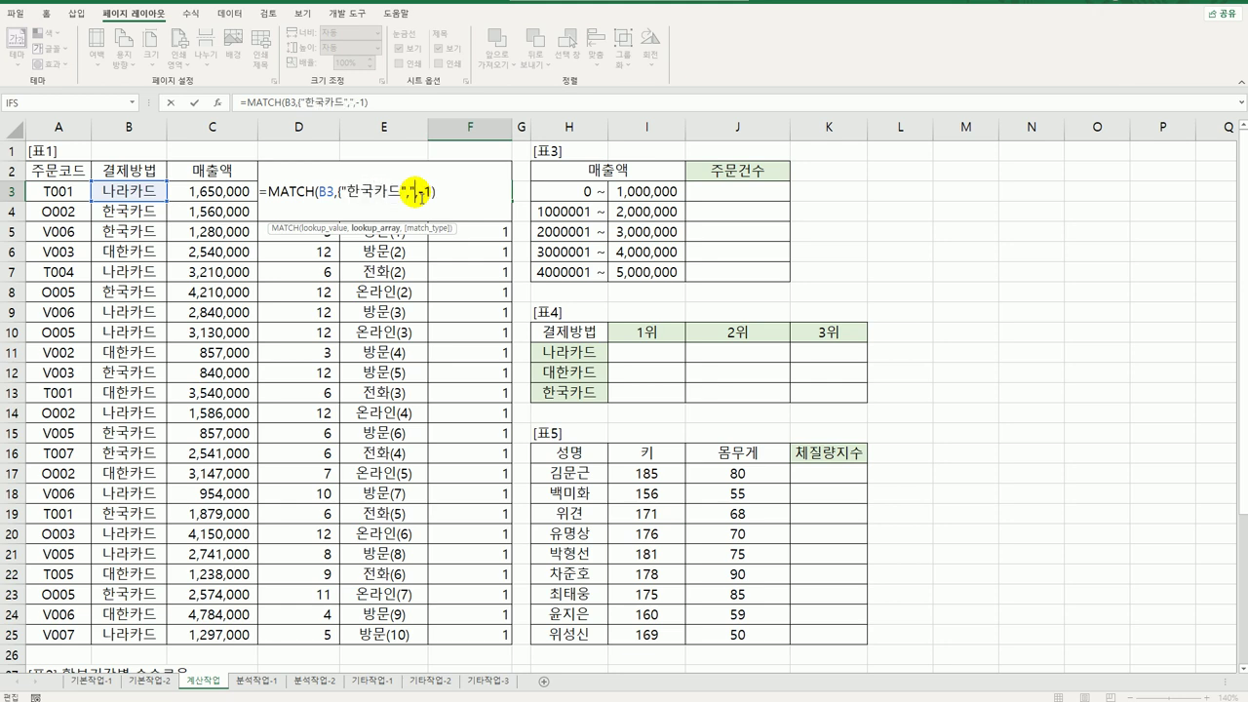
type("대한카드")
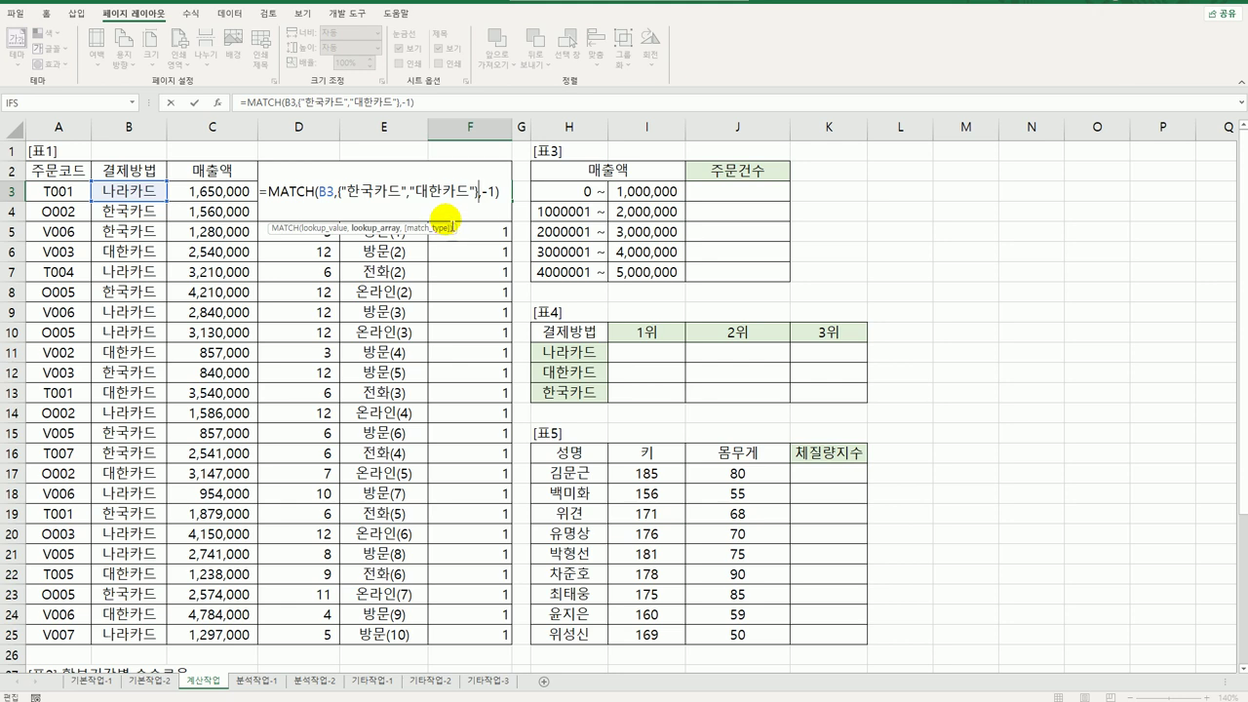
key("Return")
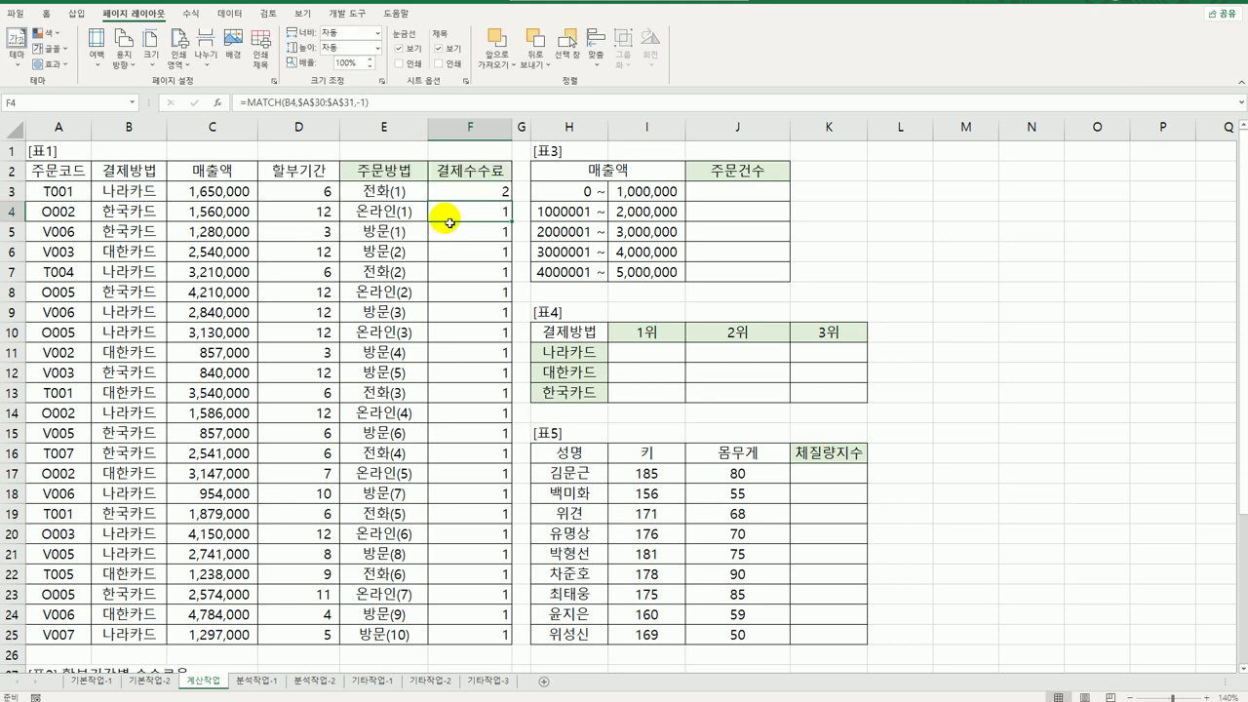
left_click(478, 191)
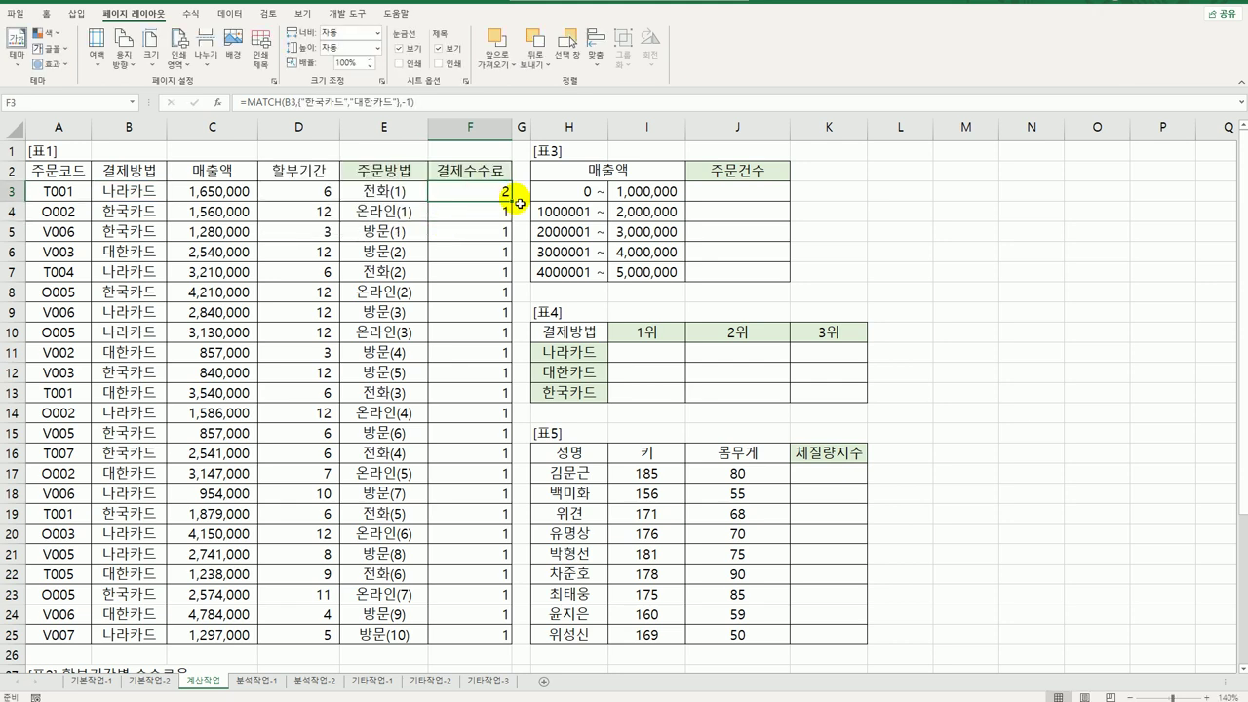
double_click(512, 201)
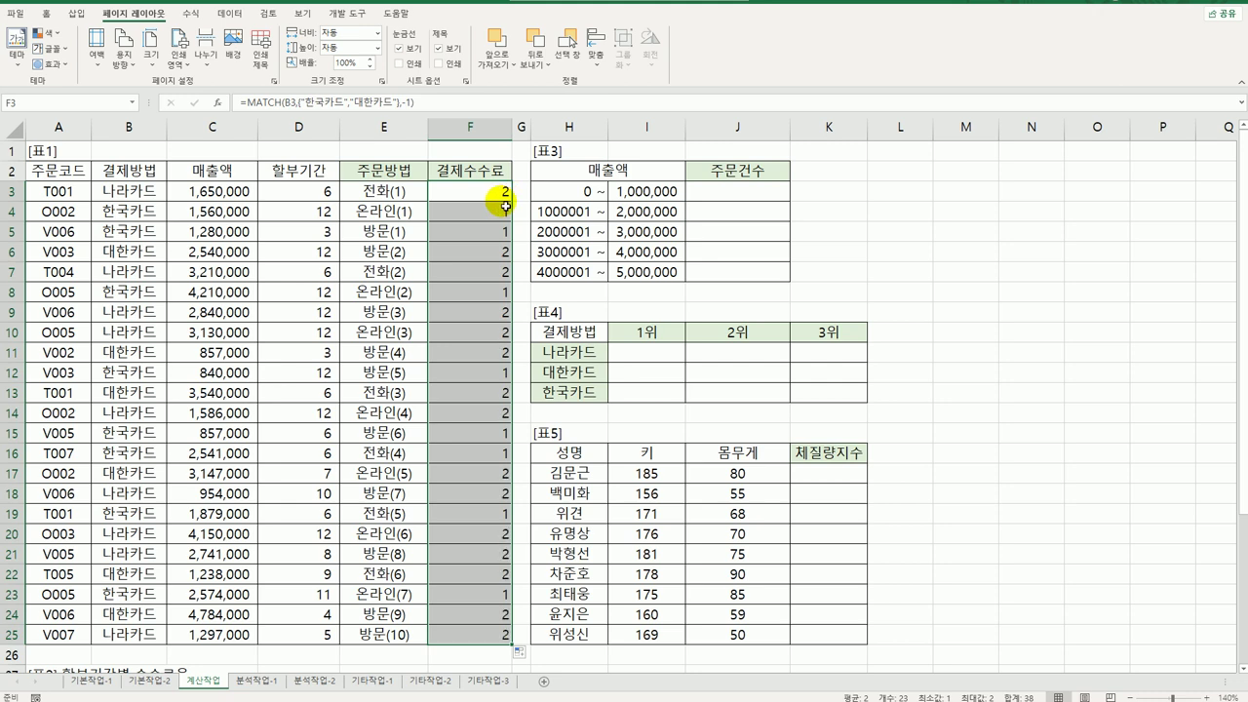
- Check the row positions of 한국카드 and 기타카드 within the range B28:E31 of 표2
scroll(506, 206, "down", 6)
left_click_drag(146, 334, 364, 389)
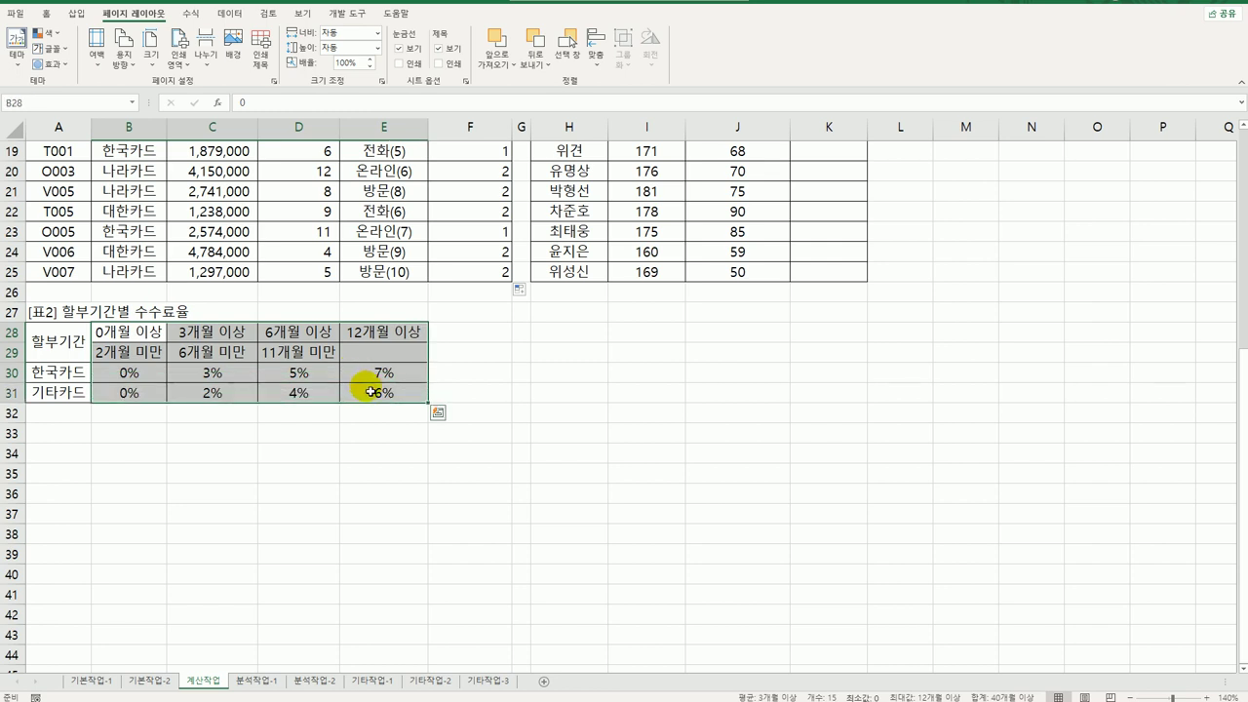
mouse_move(130, 378)
left_mouse_down()
mouse_move(195, 351)
mouse_move(130, 355)
left_mouse_up()
left_click(58, 393)
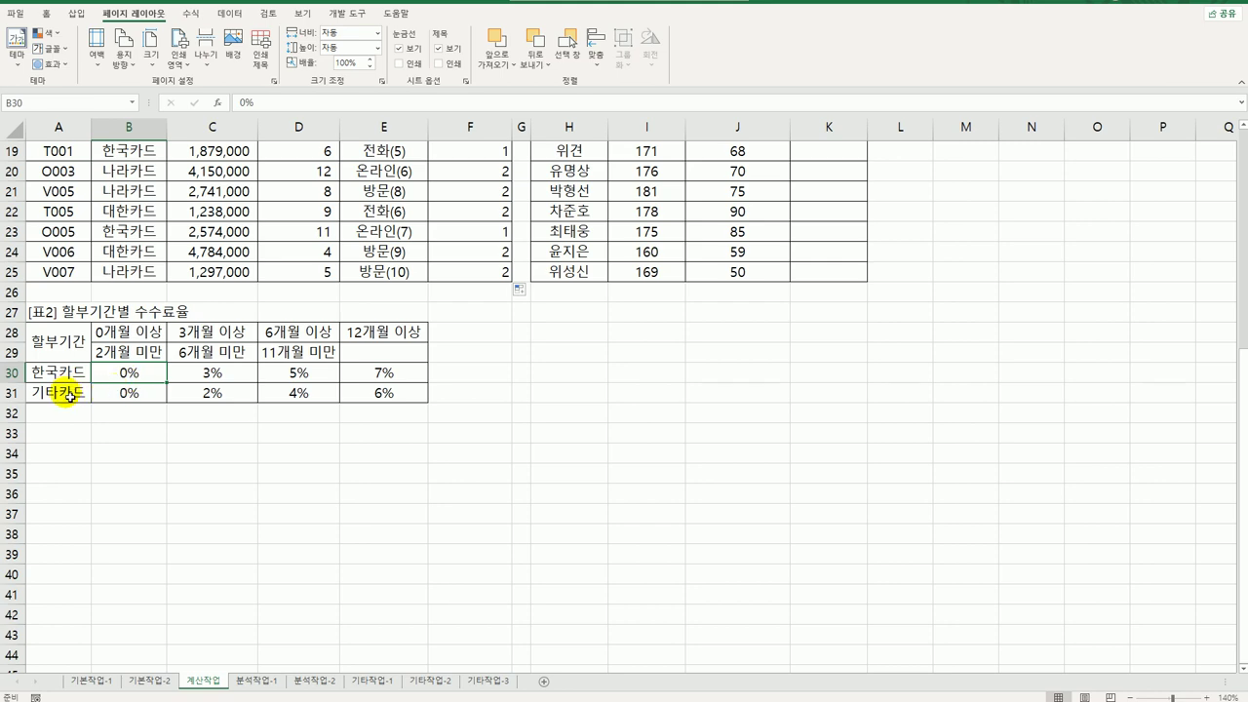
left_click(148, 394)
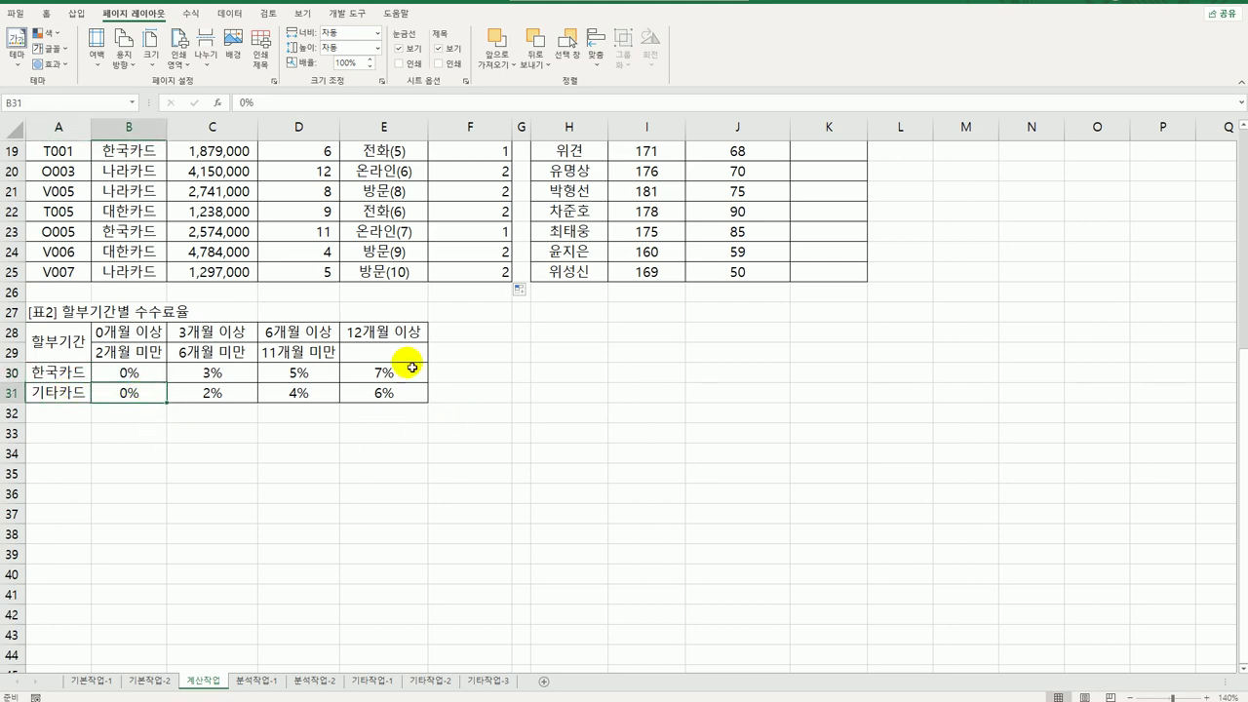
- Append +2 to the MATCH formula in F3 and fill it down to F25
scroll(409, 361, "up", 6)
double_click(499, 193)
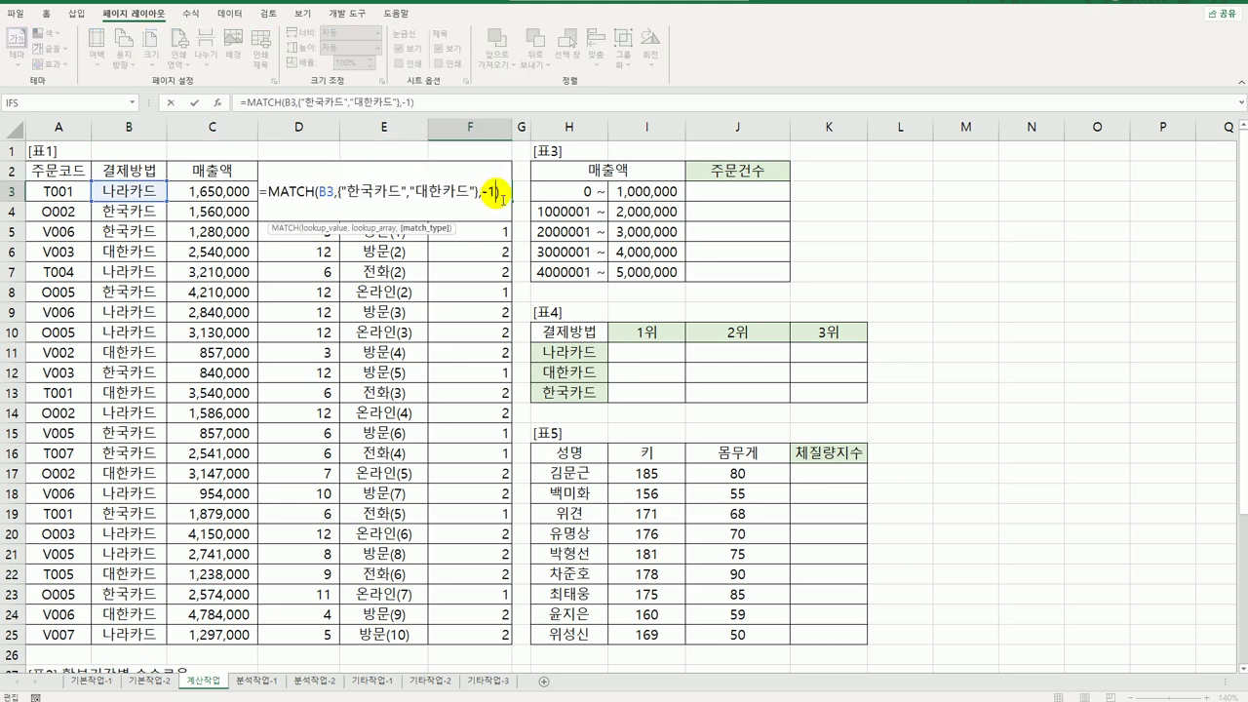
type("2")
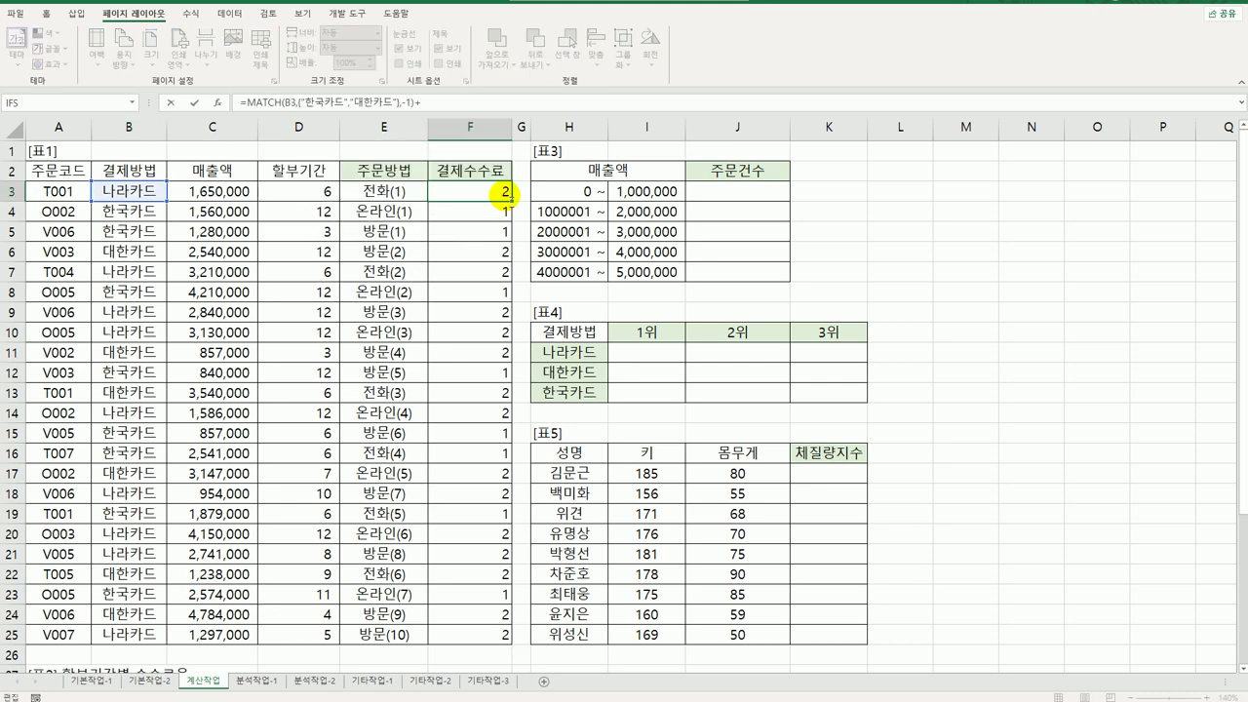
key("ctrl+Return")
left_click_drag(508, 198, 510, 198)
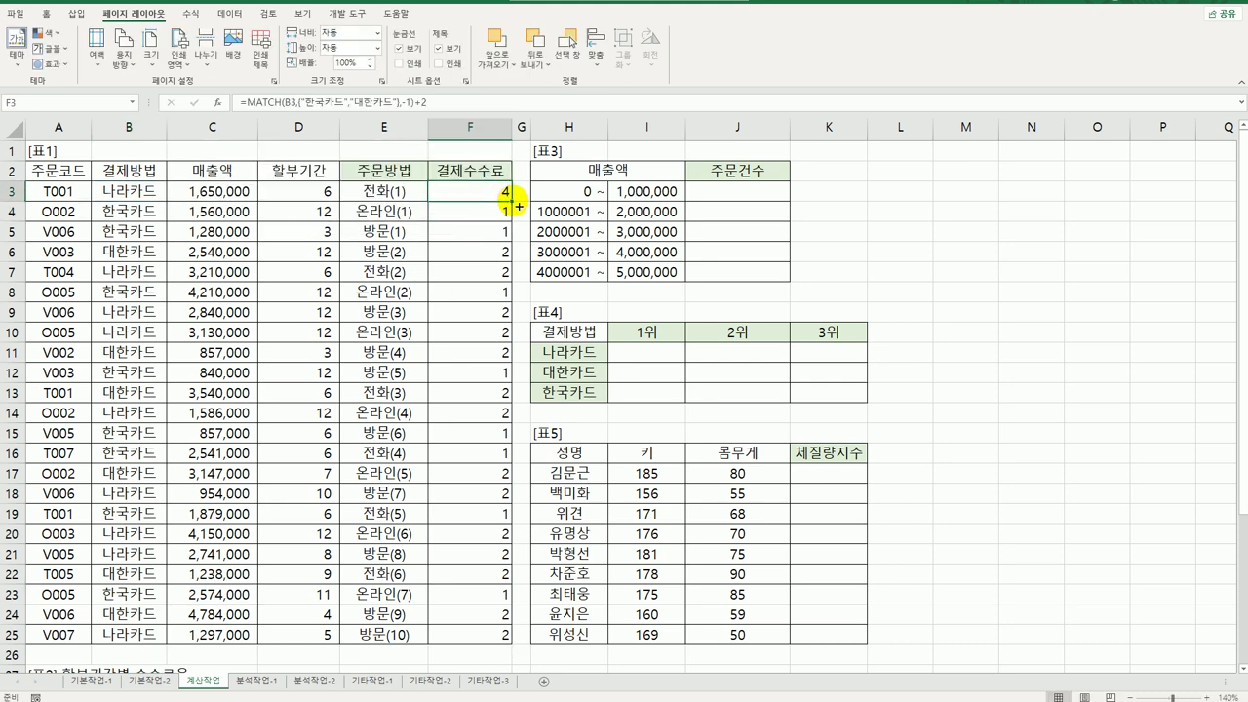
double_click(511, 201)
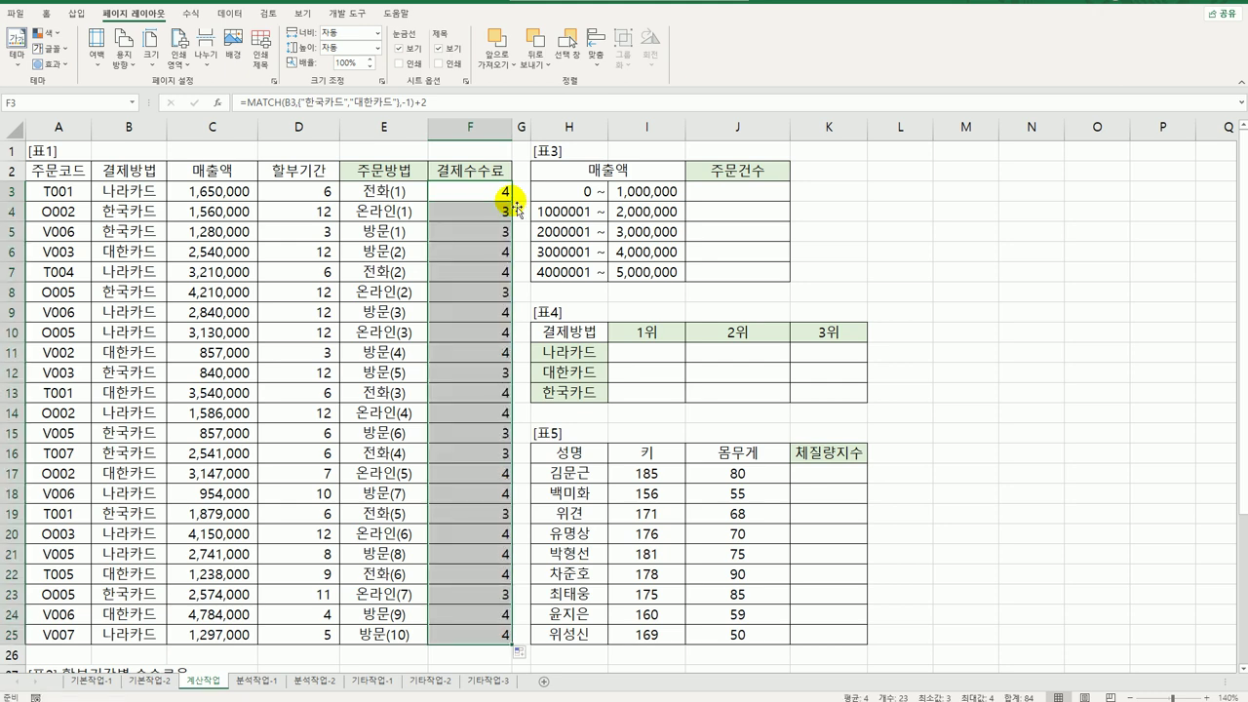
- Examine the 표2 fee rate range B28:E31 against the row index formula in F3
left_click(497, 199)
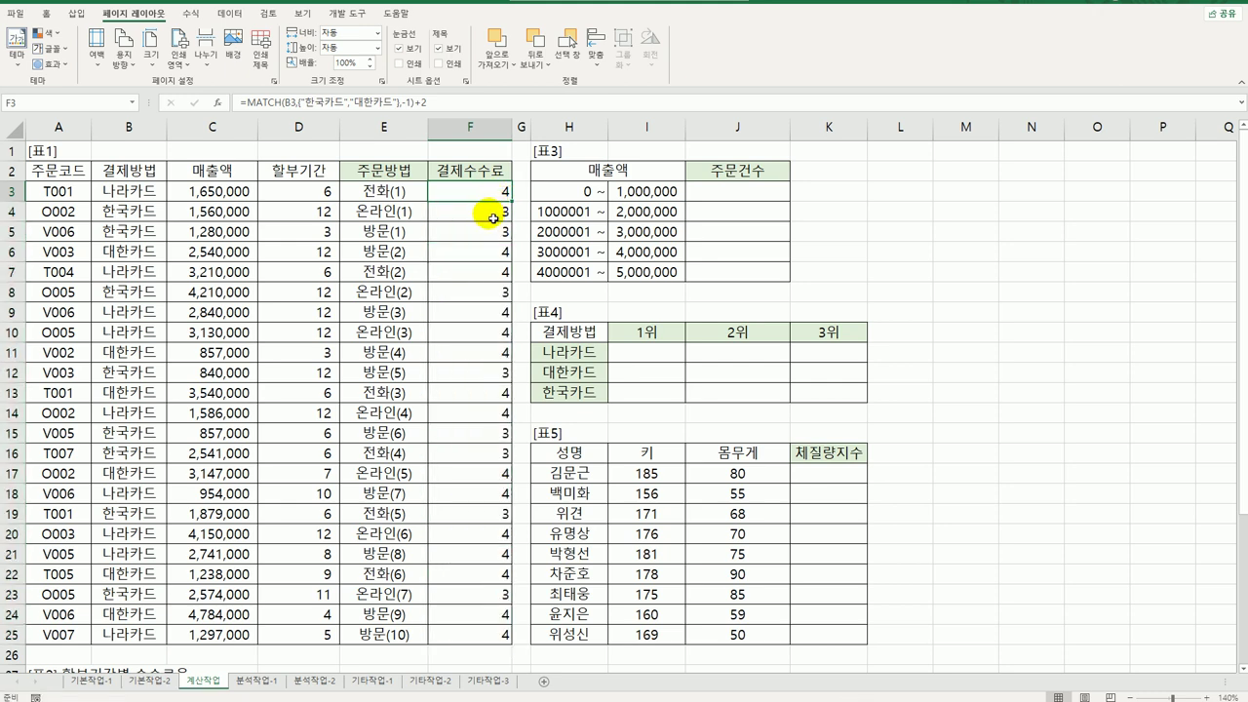
scroll(488, 195, "down", 3)
left_click_drag(130, 513, 378, 574)
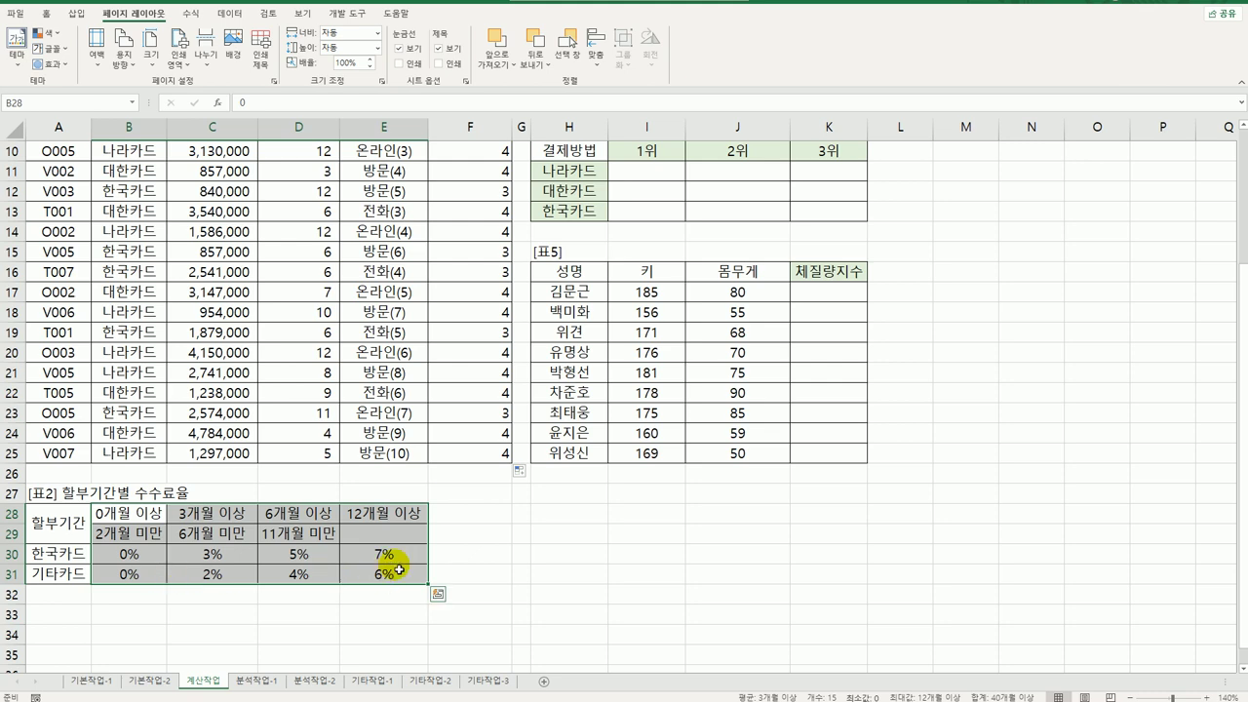
scroll(461, 534, "up", 3)
scroll(461, 535, "up", 1)
left_click(488, 191)
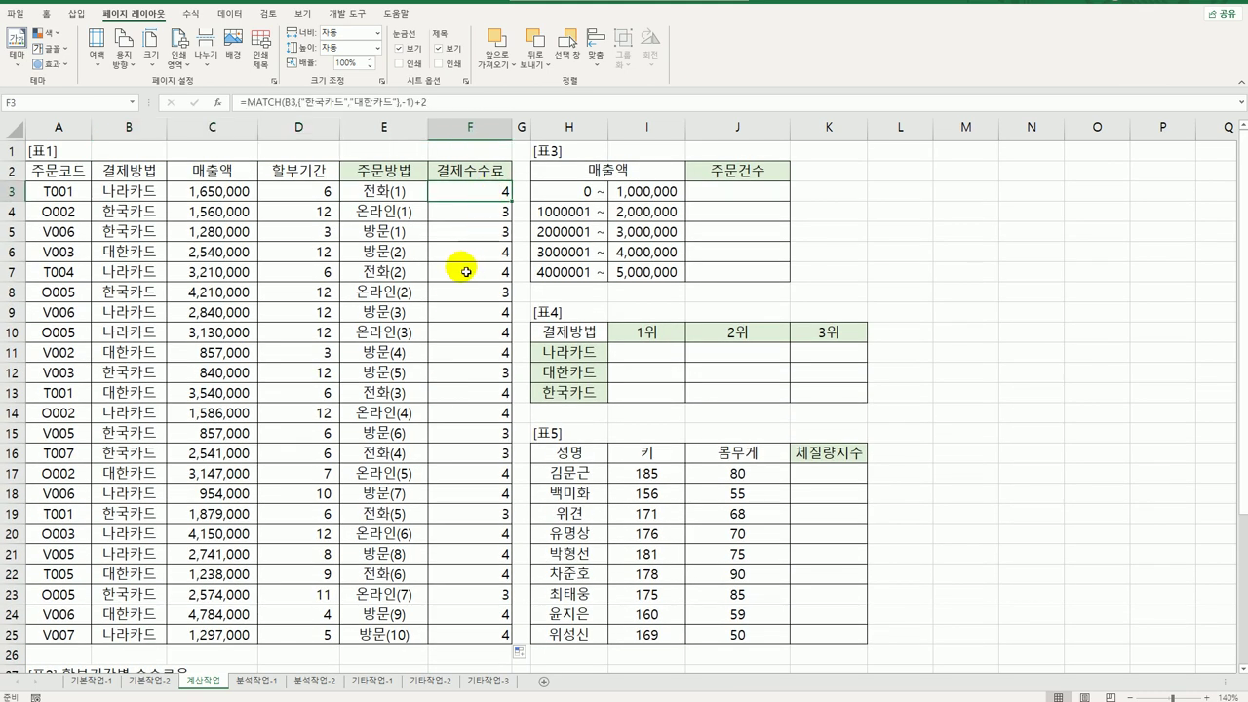
- Wrap F3's MATCH formula in an HLOOKUP function with D3 as the lookup value
double_click(461, 191)
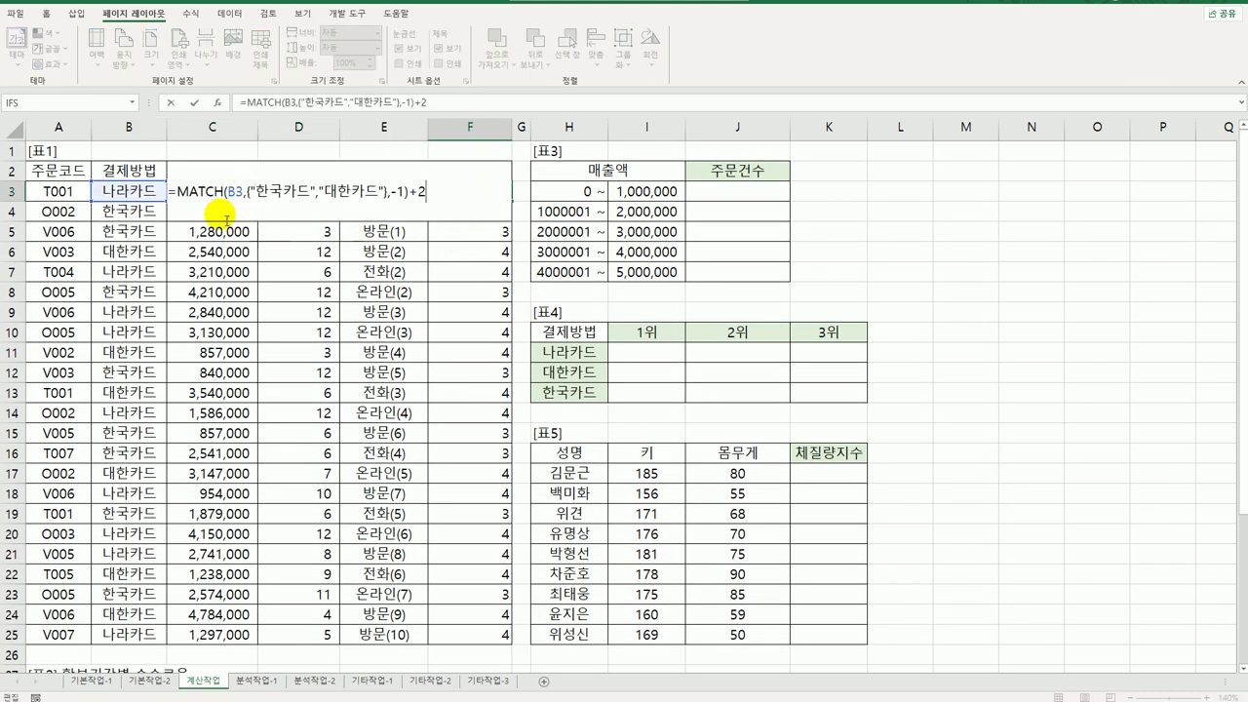
left_click(177, 191)
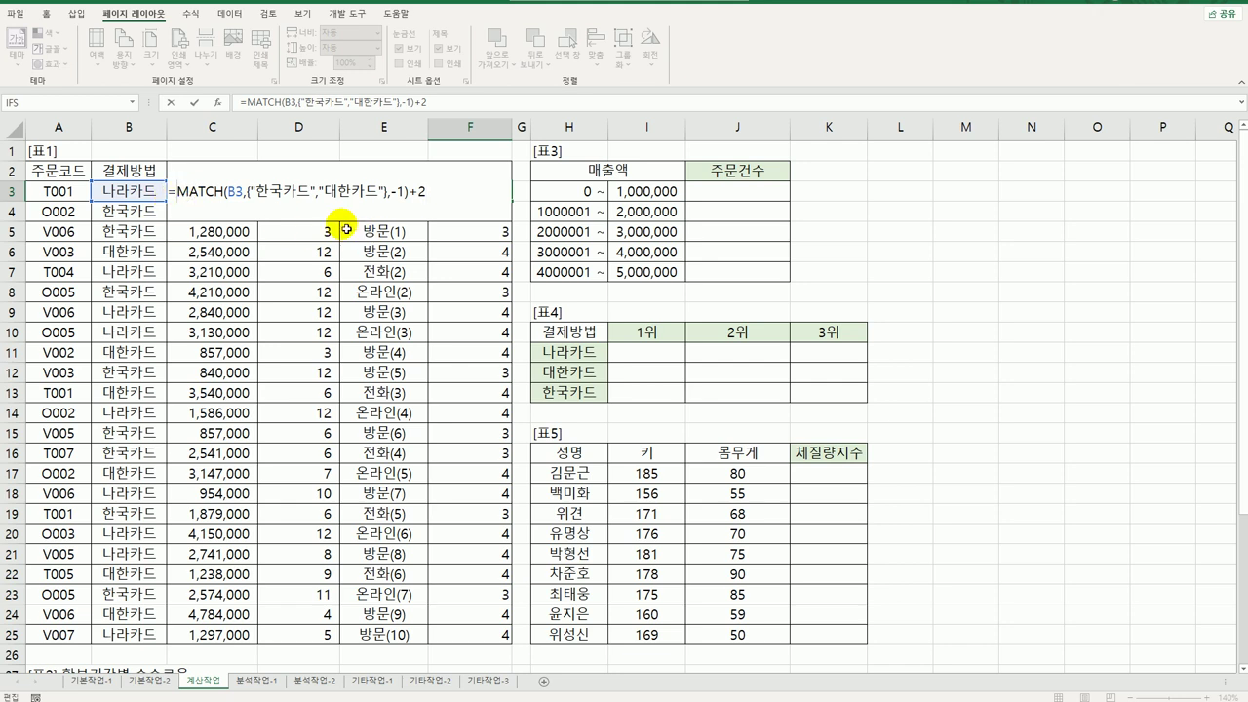
type("HLOOKUP(")
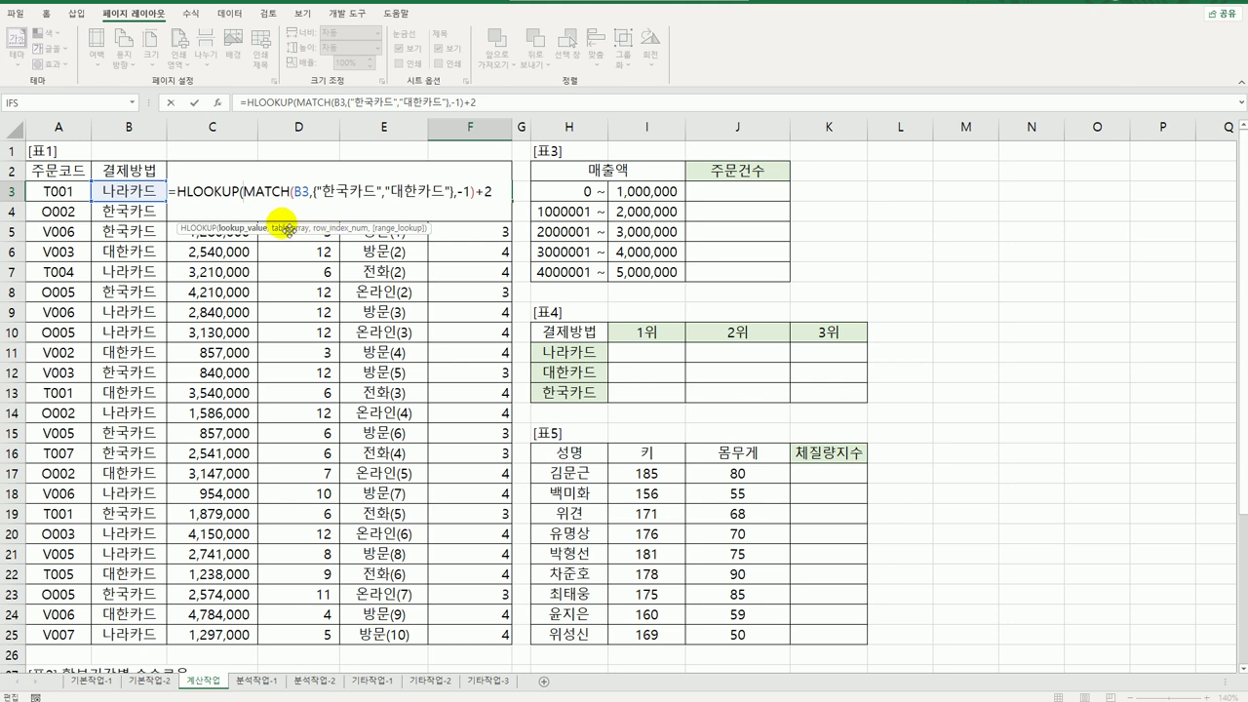
left_click(130, 192)
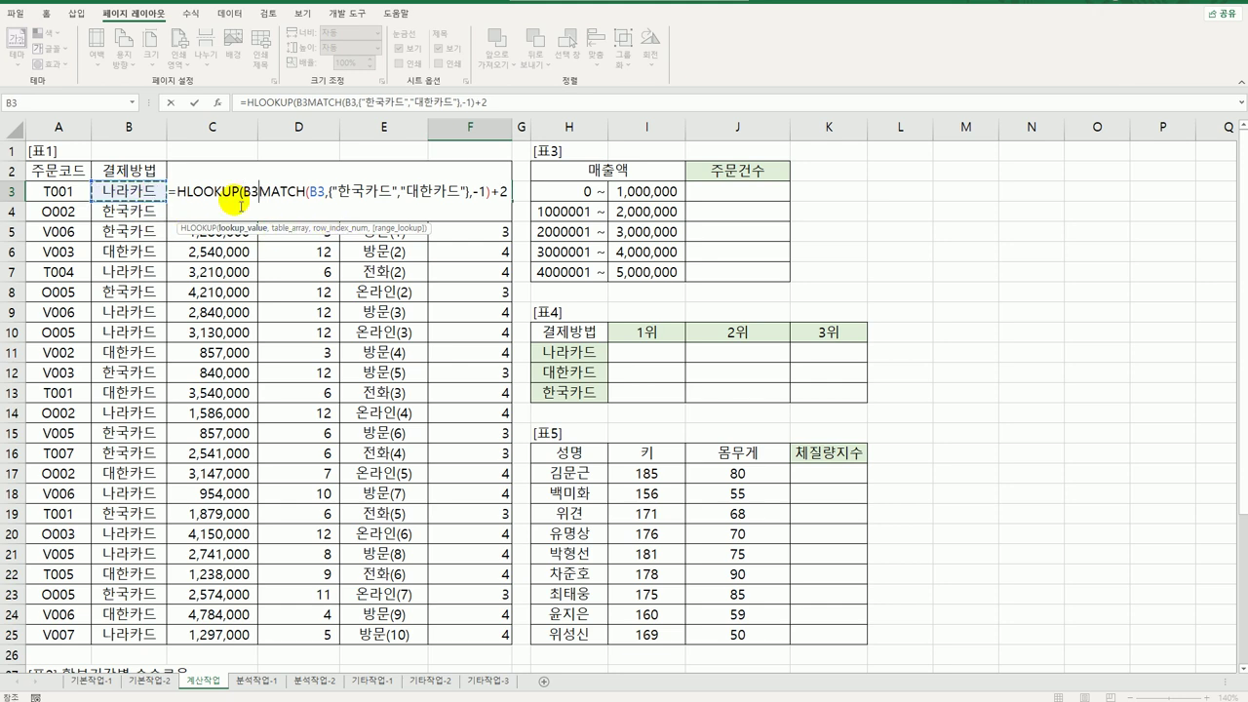
key("BackSpace")
key("BackSpace")
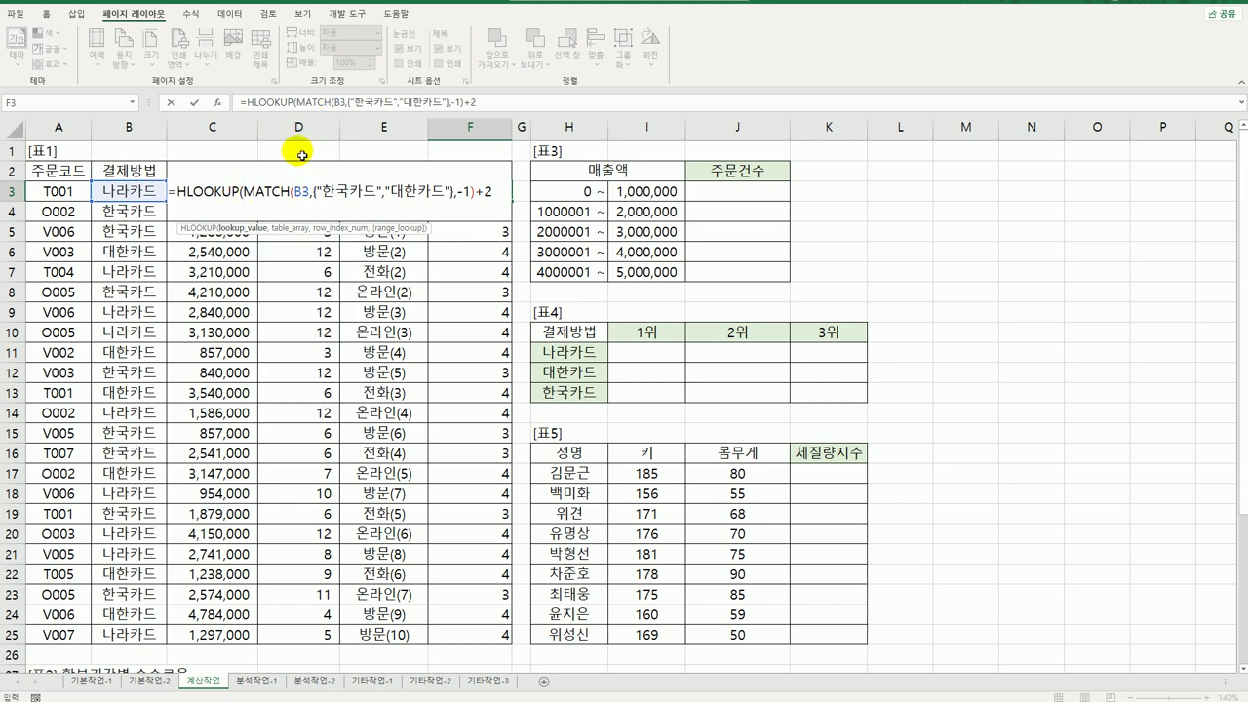
left_click(300, 151)
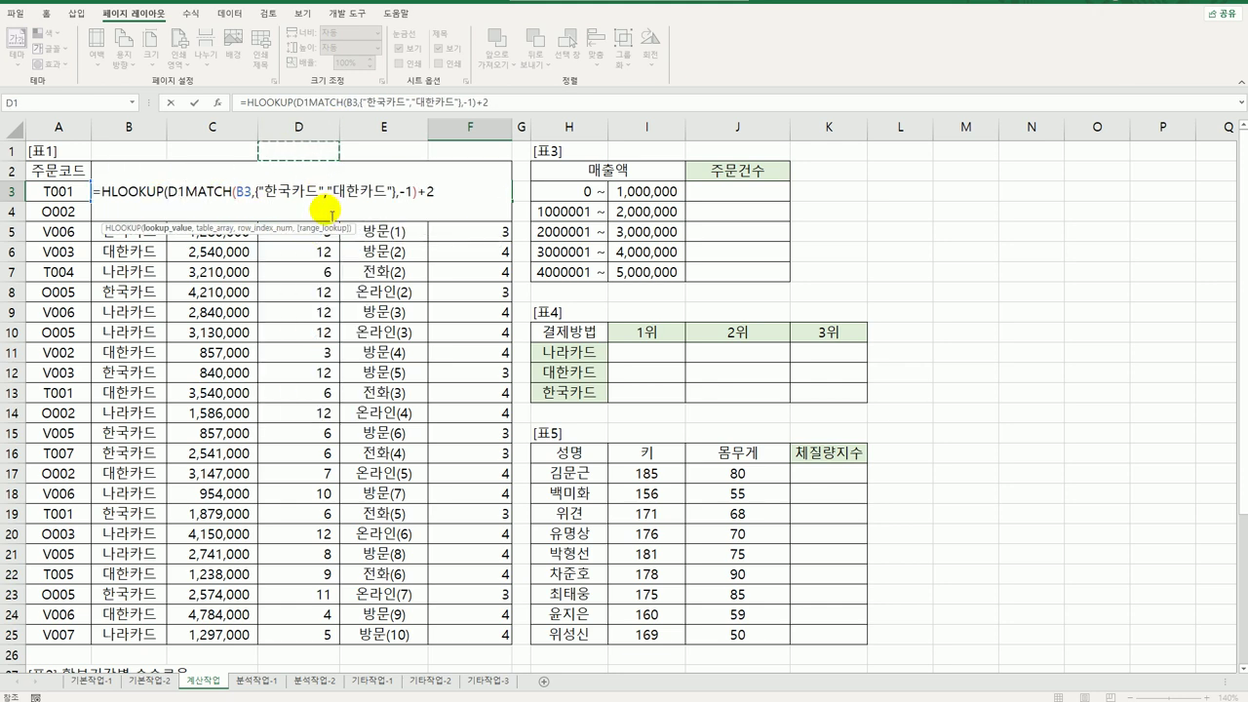
key("BackSpace")
type("3,")
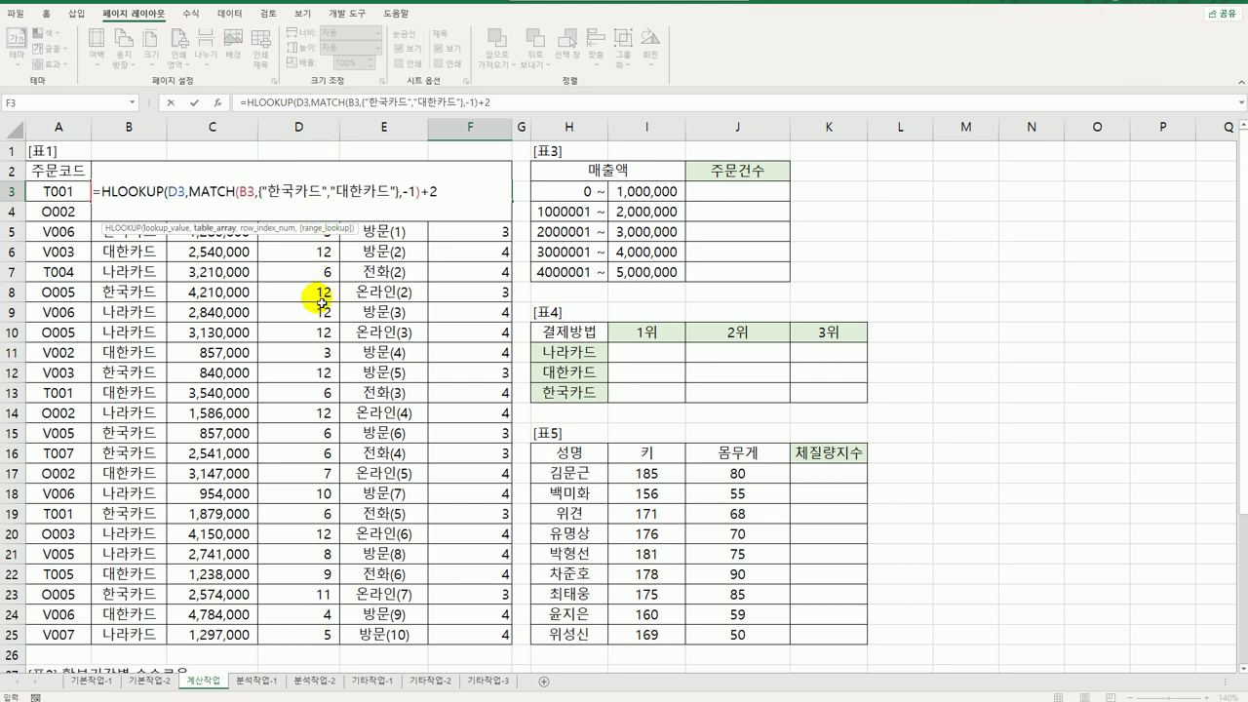
- Add the absolute range $B$28:$E$31 of 표2 as the HLOOKUP table array, ahead of the MATCH row index
scroll(317, 299, "down", 3)
left_click_drag(148, 521, 367, 575)
key("F4")
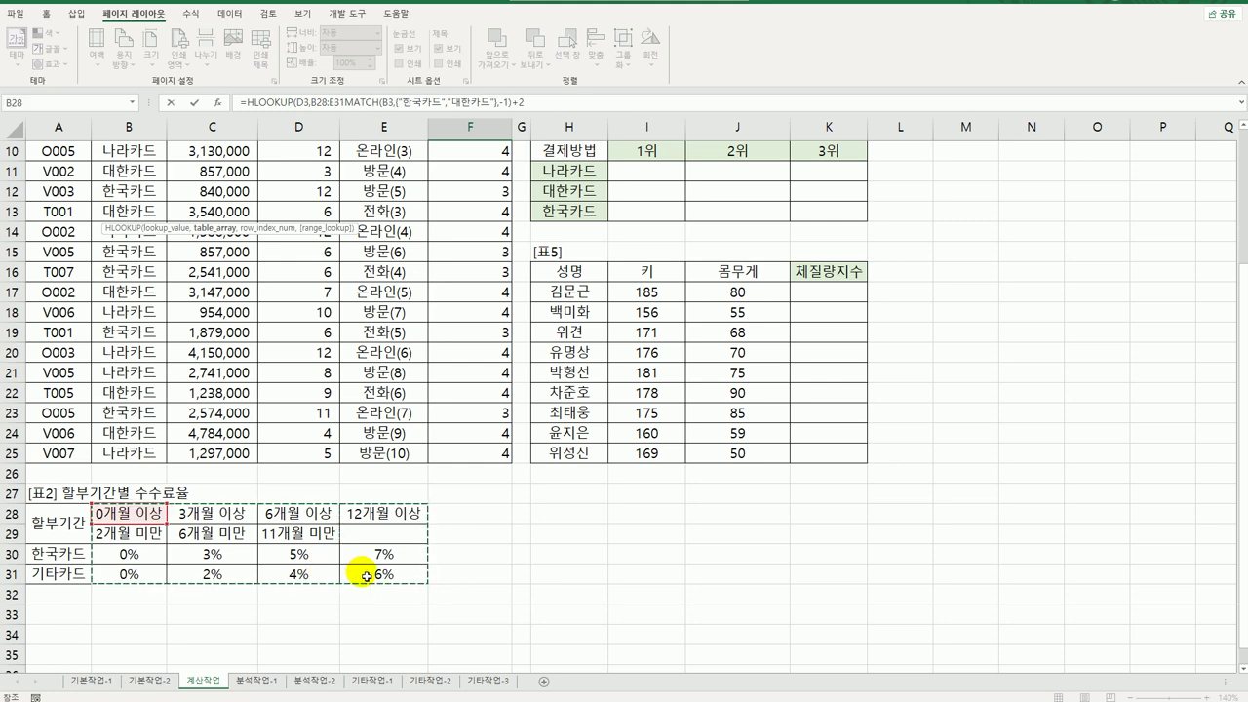
scroll(380, 487, "up", 3)
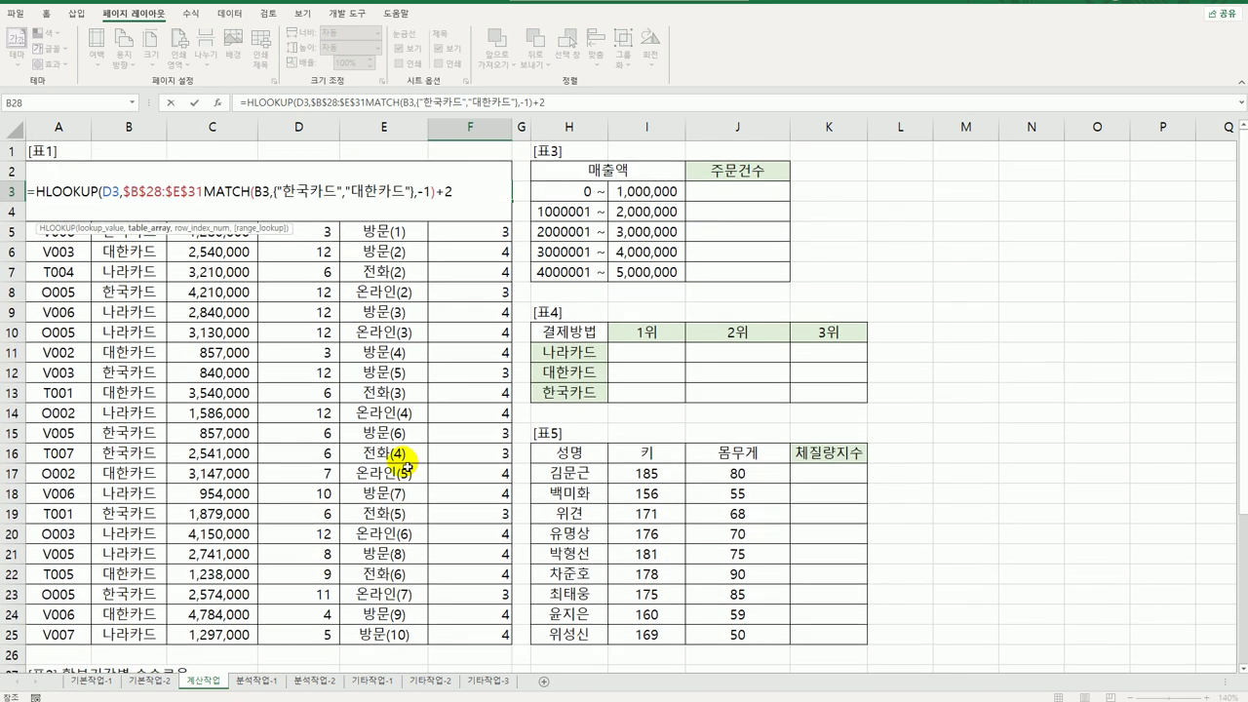
type(",")
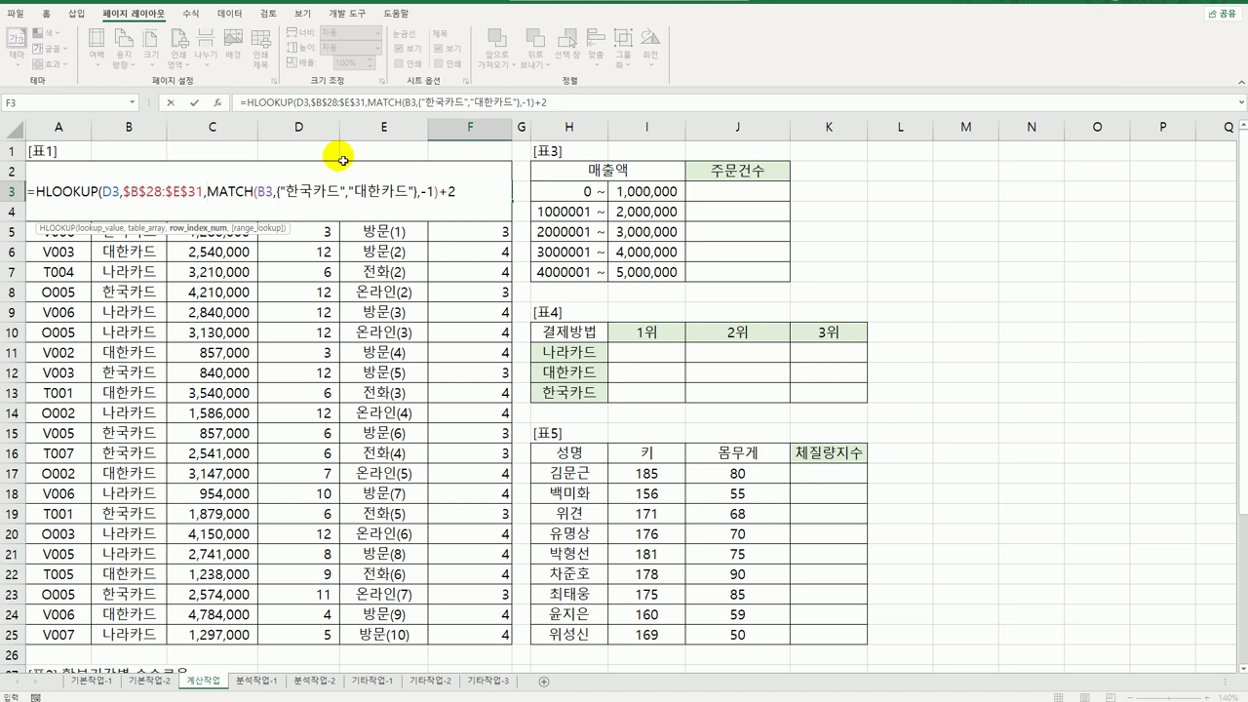
- Close the HLOOKUP formula in F3 after +2 and fill it down to F25
left_click(468, 193)
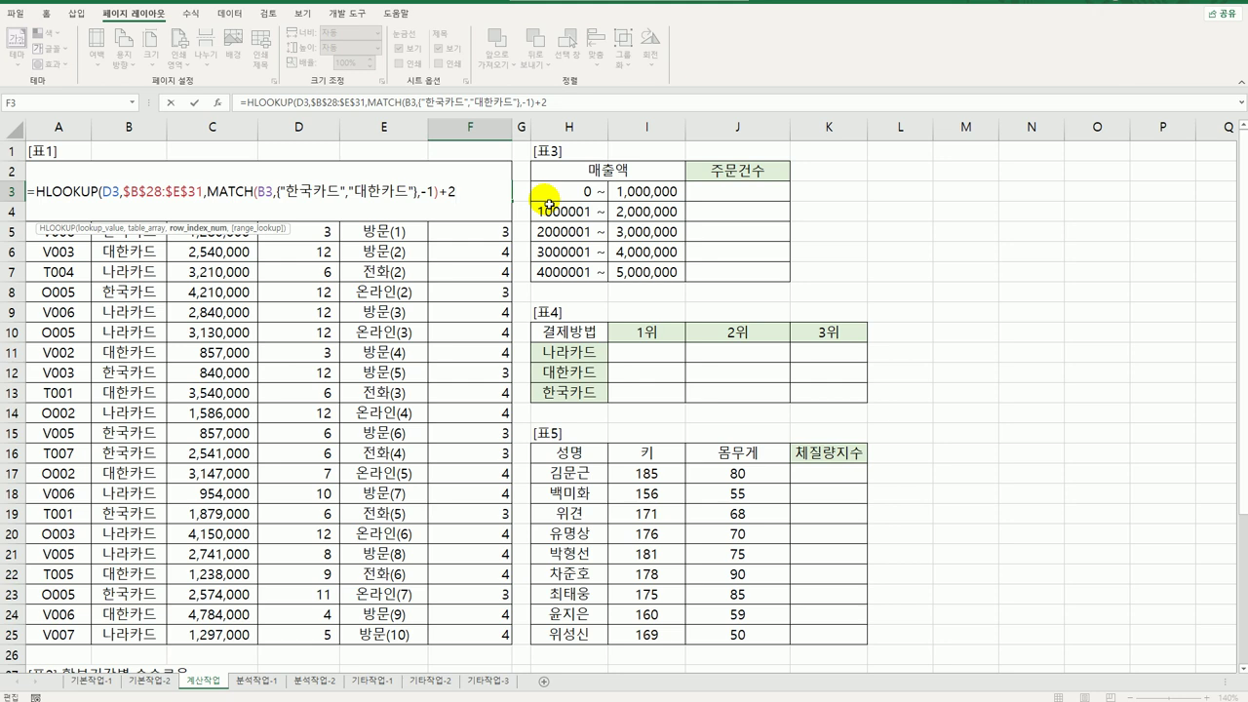
type(")")
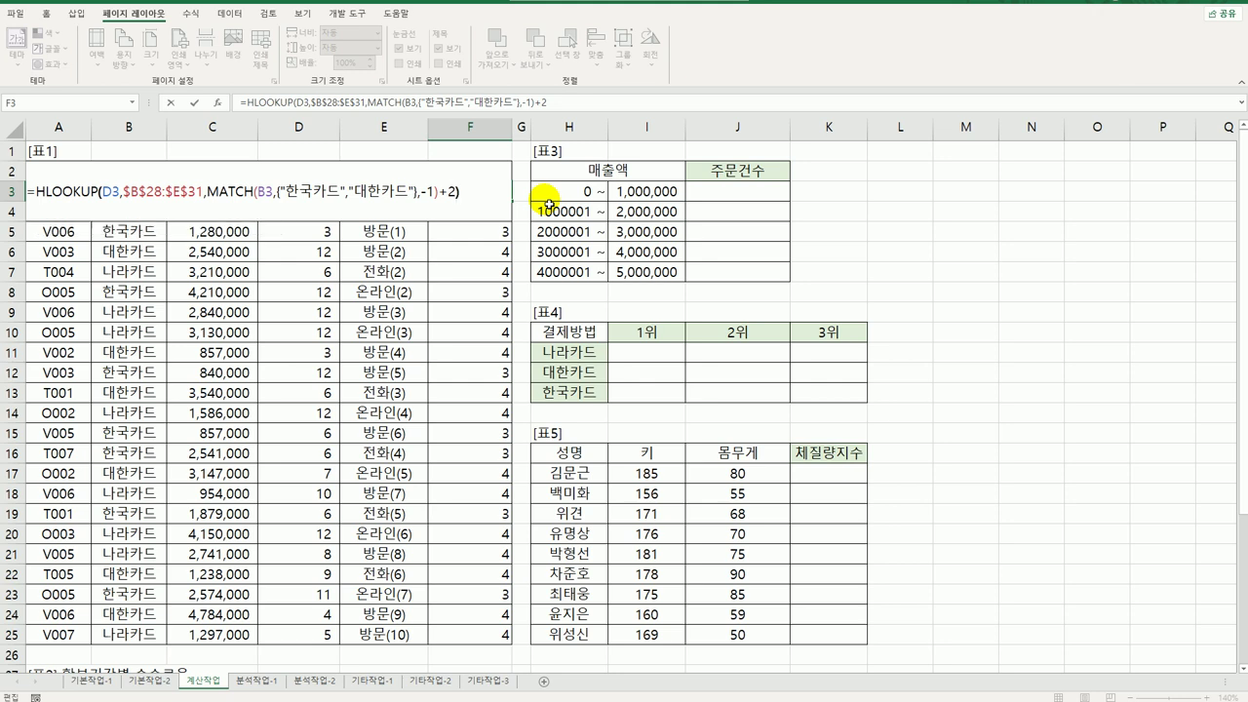
key("Return")
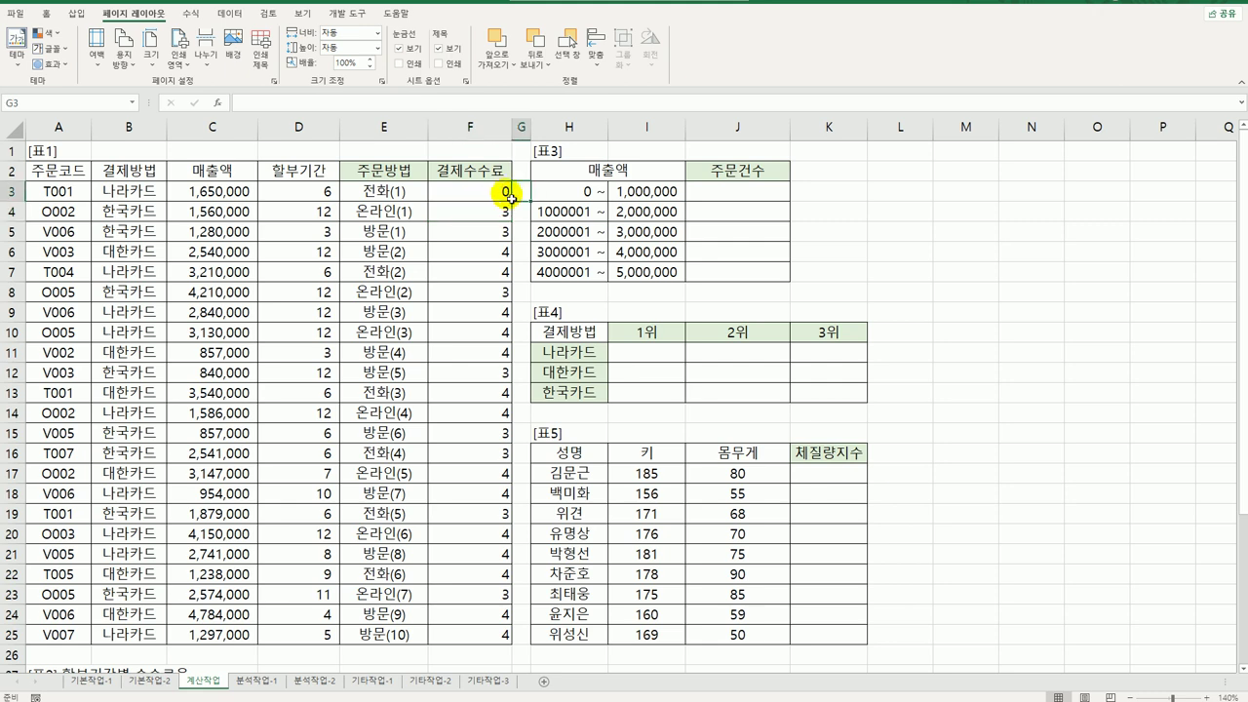
left_click(502, 193)
double_click(511, 202)
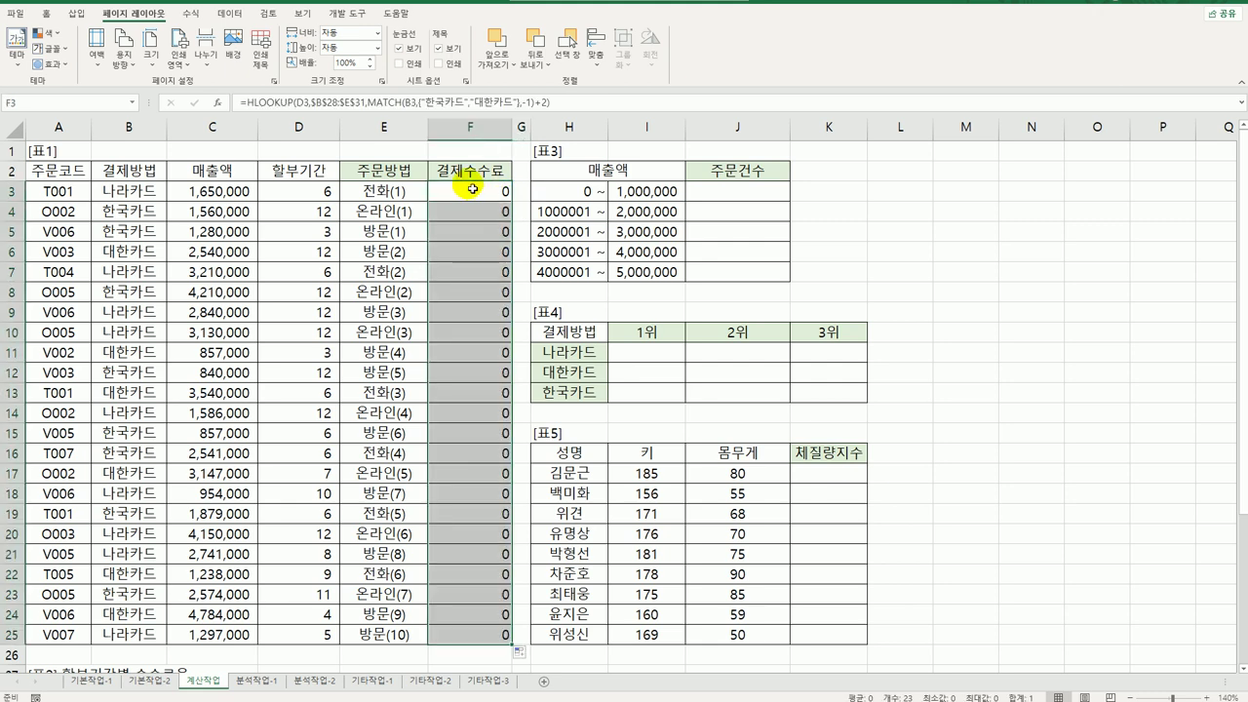
- Format the 결제수수료 cells F3:F25 as percentages with 0 decimal places
right_click(471, 196)
left_click(512, 469)
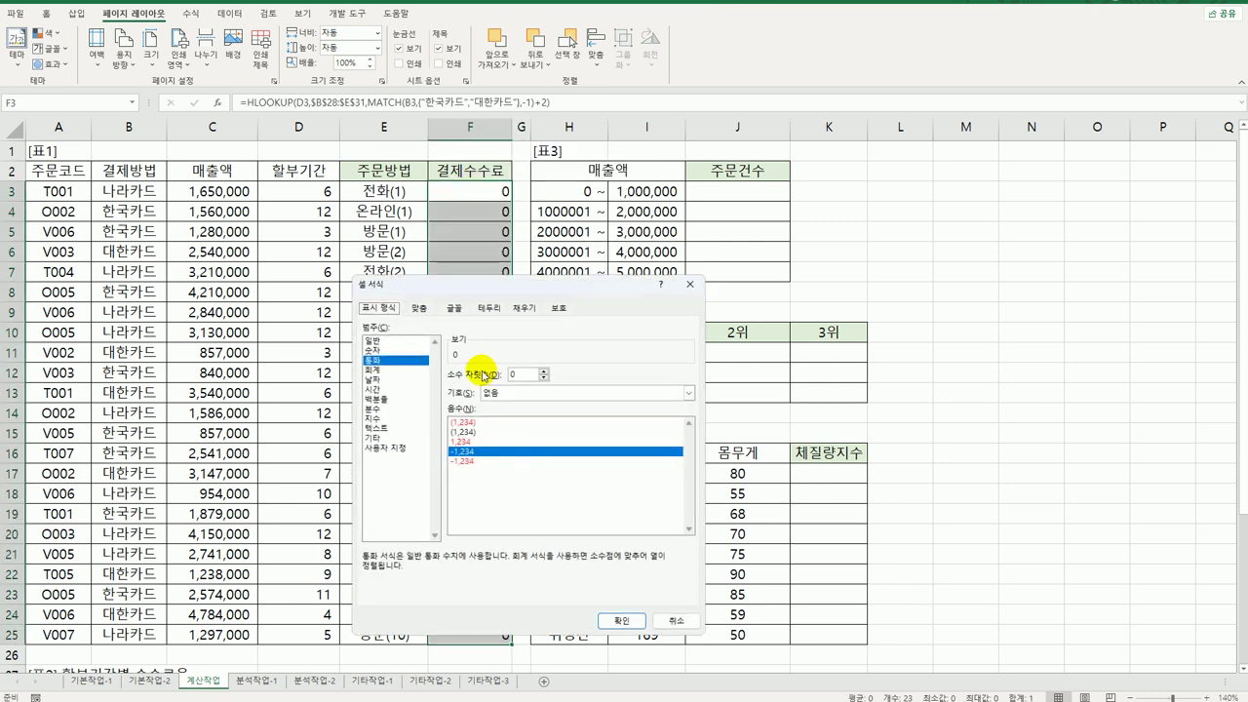
left_click_drag(478, 293, 630, 190)
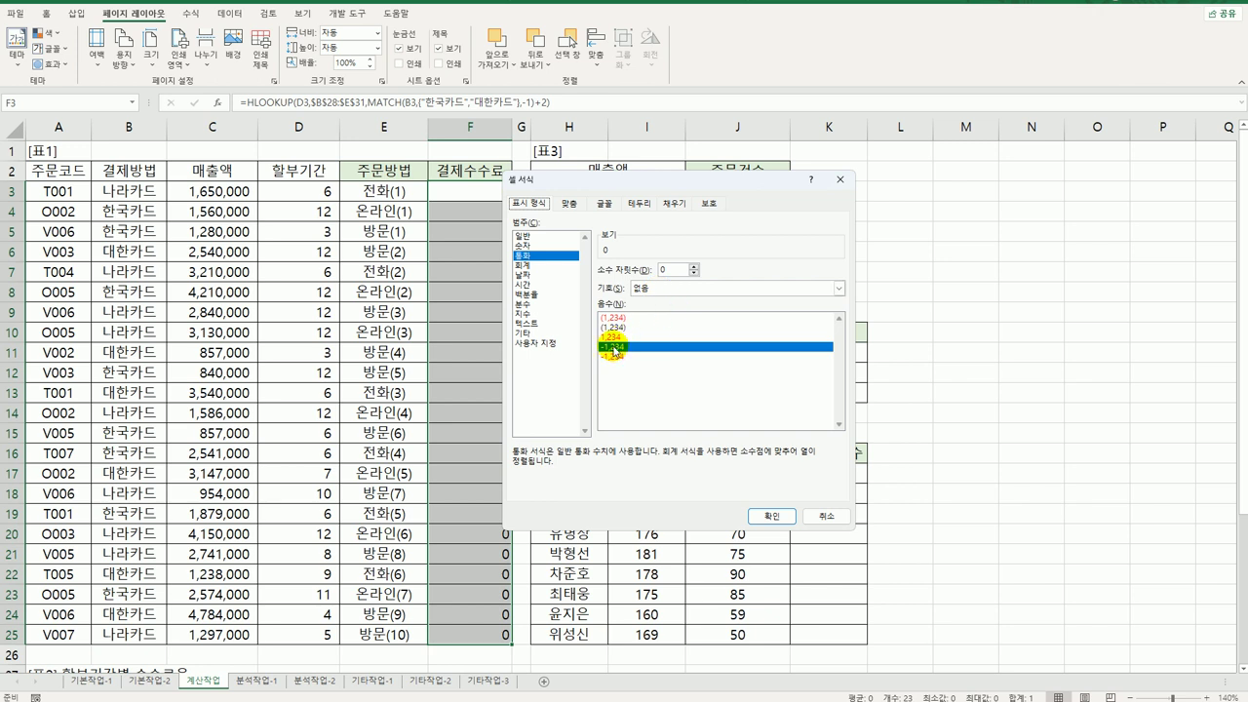
left_click(546, 293)
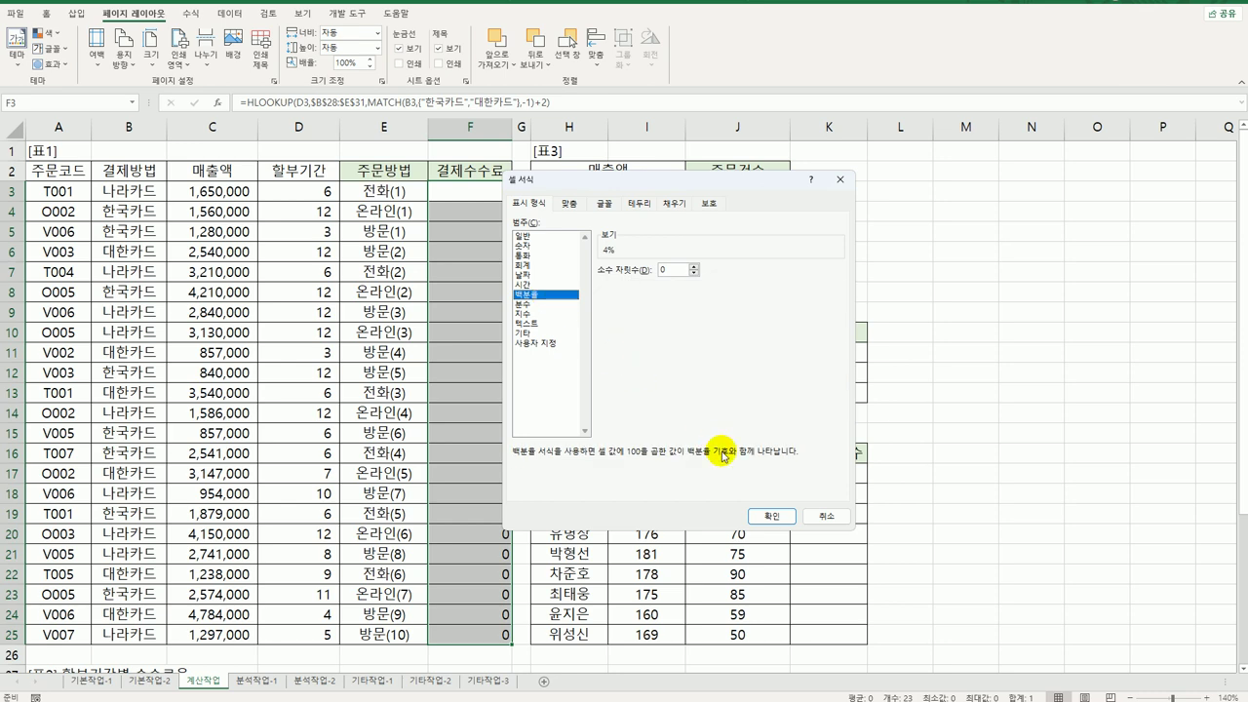
left_click(760, 515)
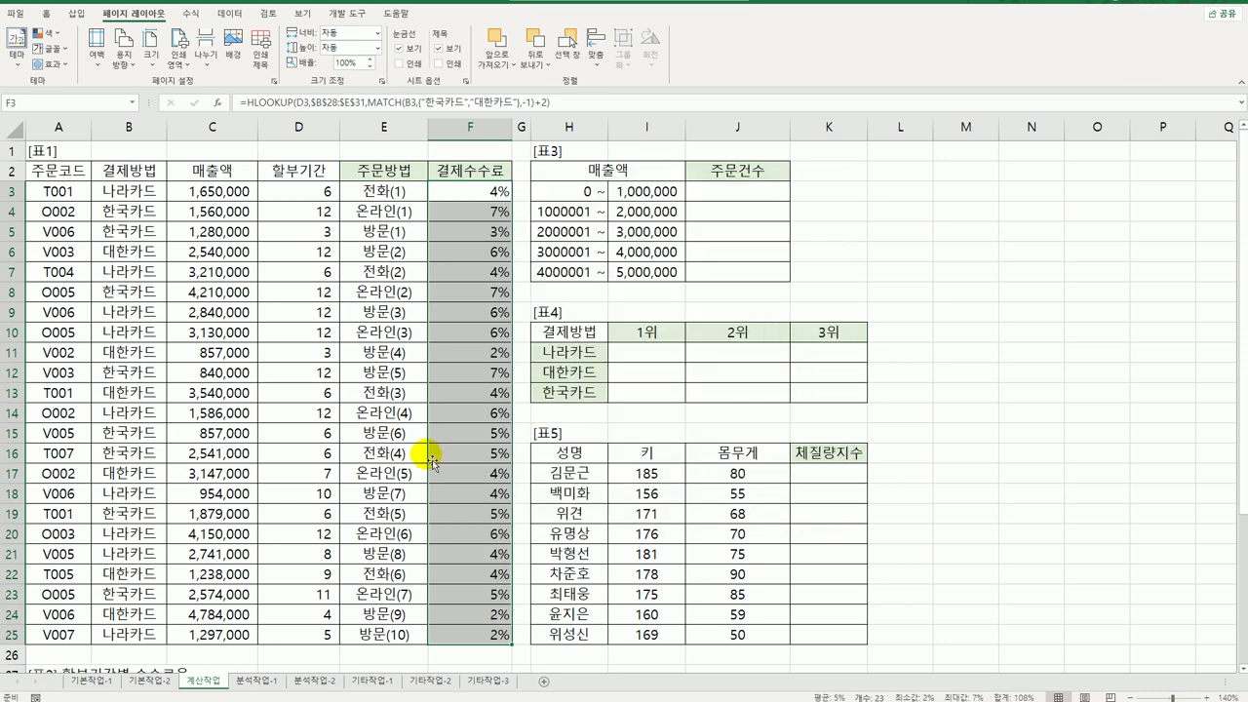
- Compare the rates in F3:F25 with the 표2 fee table, and undo the percentage format
scroll(474, 456, "down", 3)
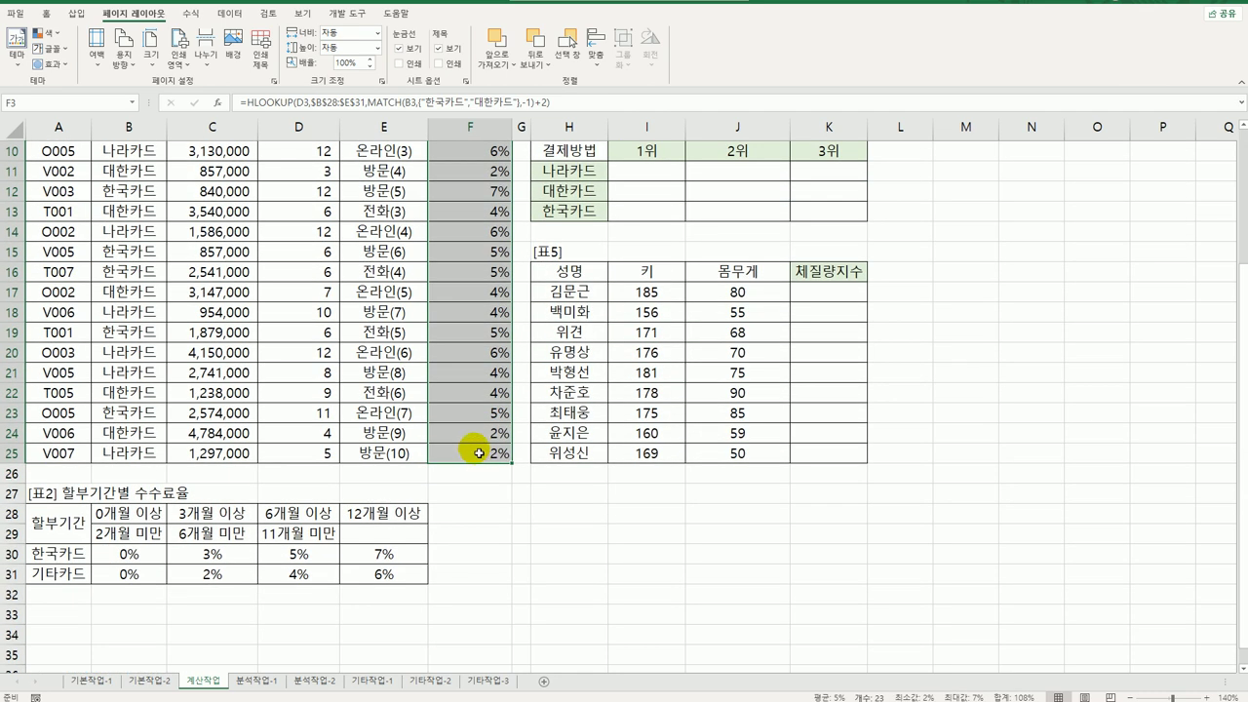
scroll(479, 453, "up", 3)
scroll(468, 487, "down", 3)
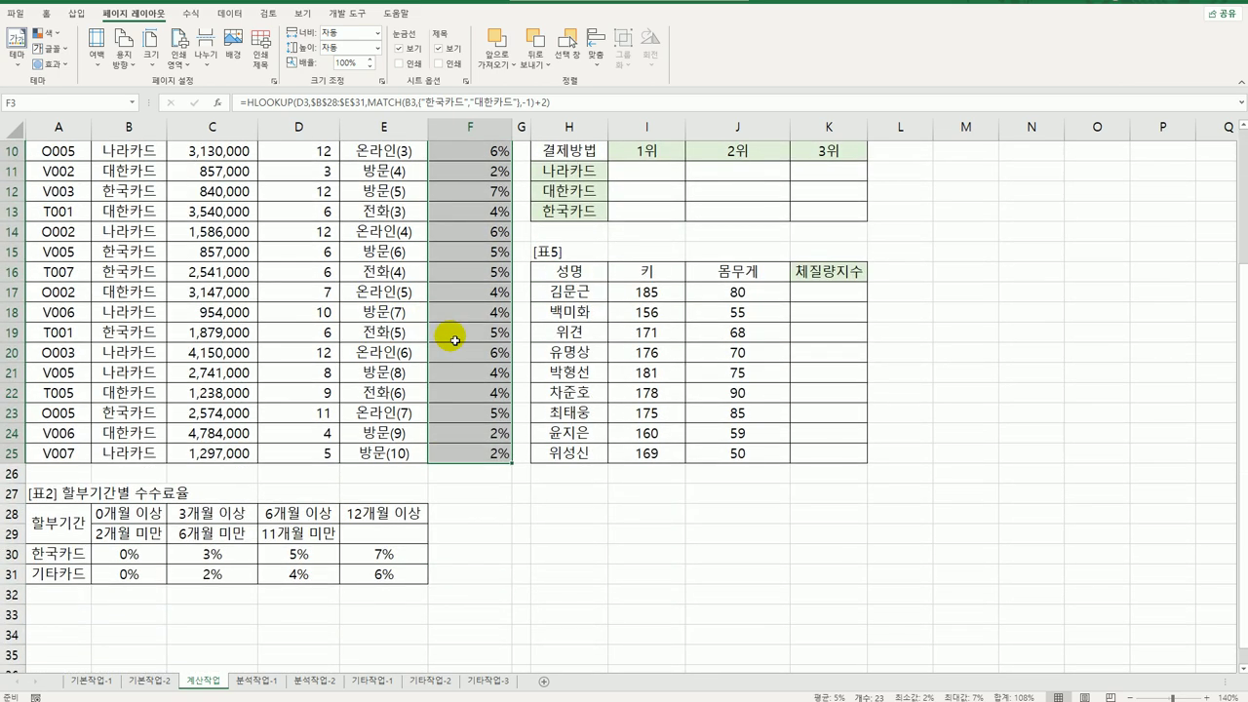
scroll(473, 336, "up", 3)
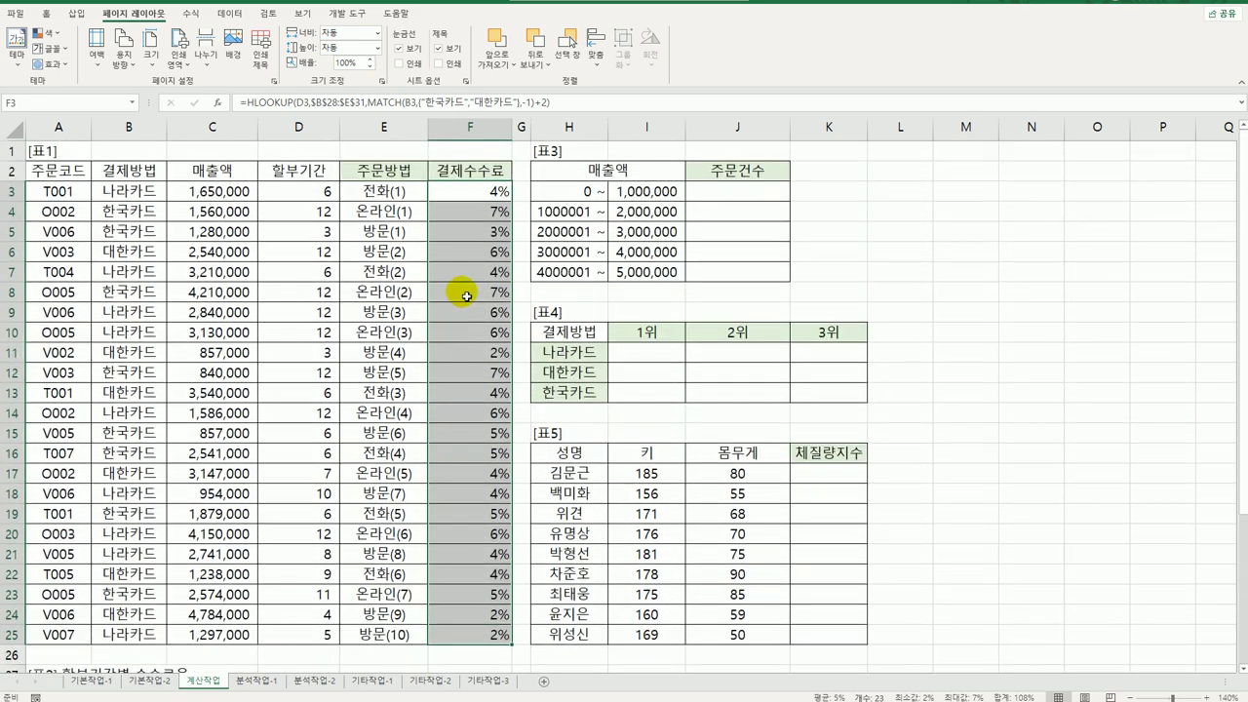
left_click(39, 3)
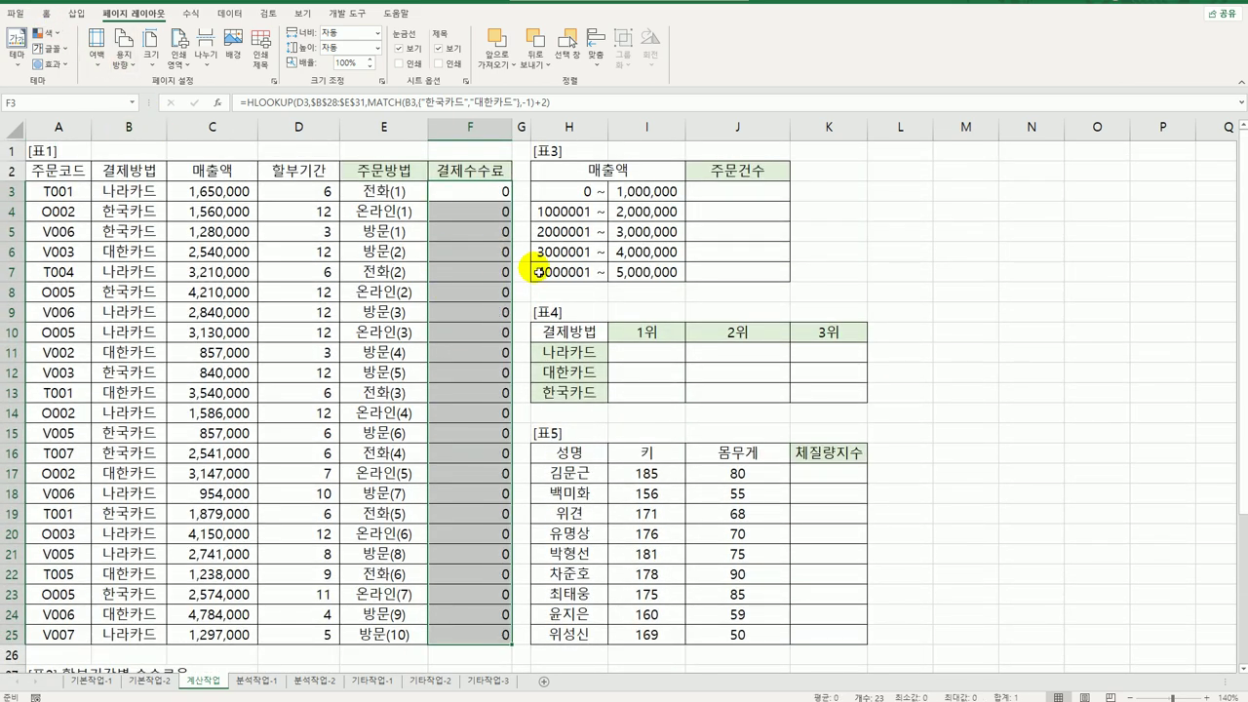
- Multiply the HLOOKUP result in F3 by the 매출액 in C3 and fill the formula down to F25
left_click(474, 196)
double_click(474, 196)
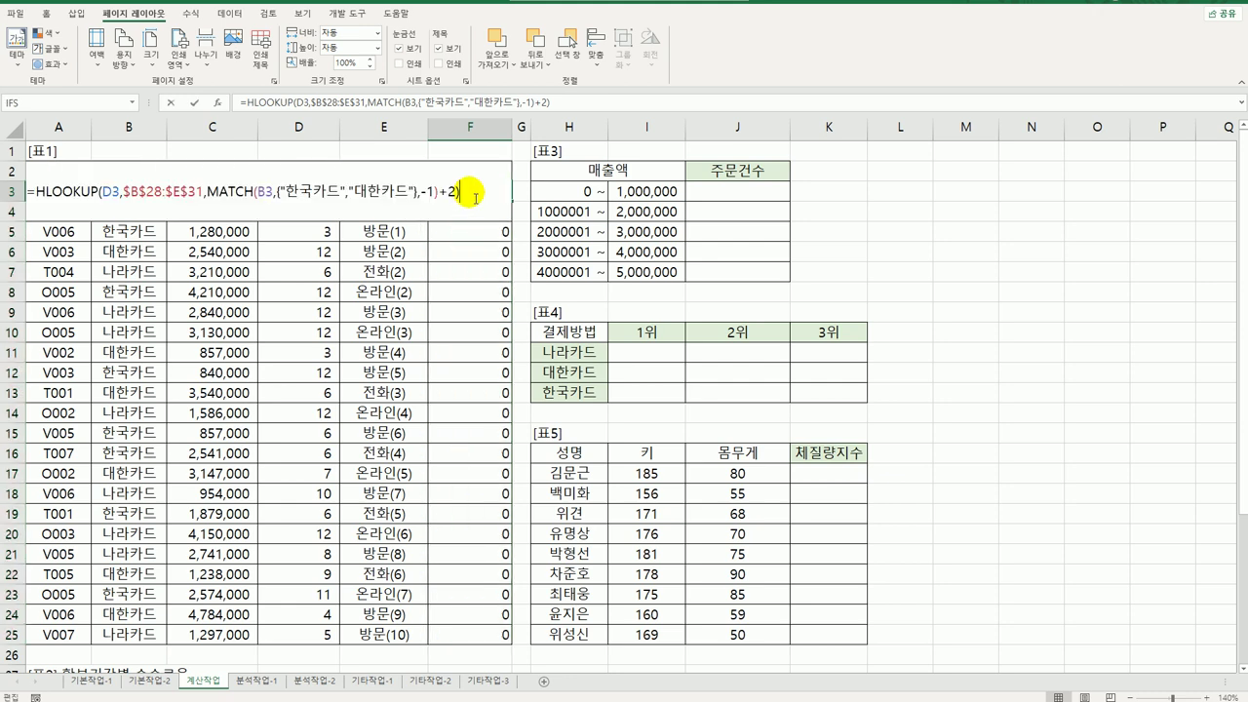
type("*")
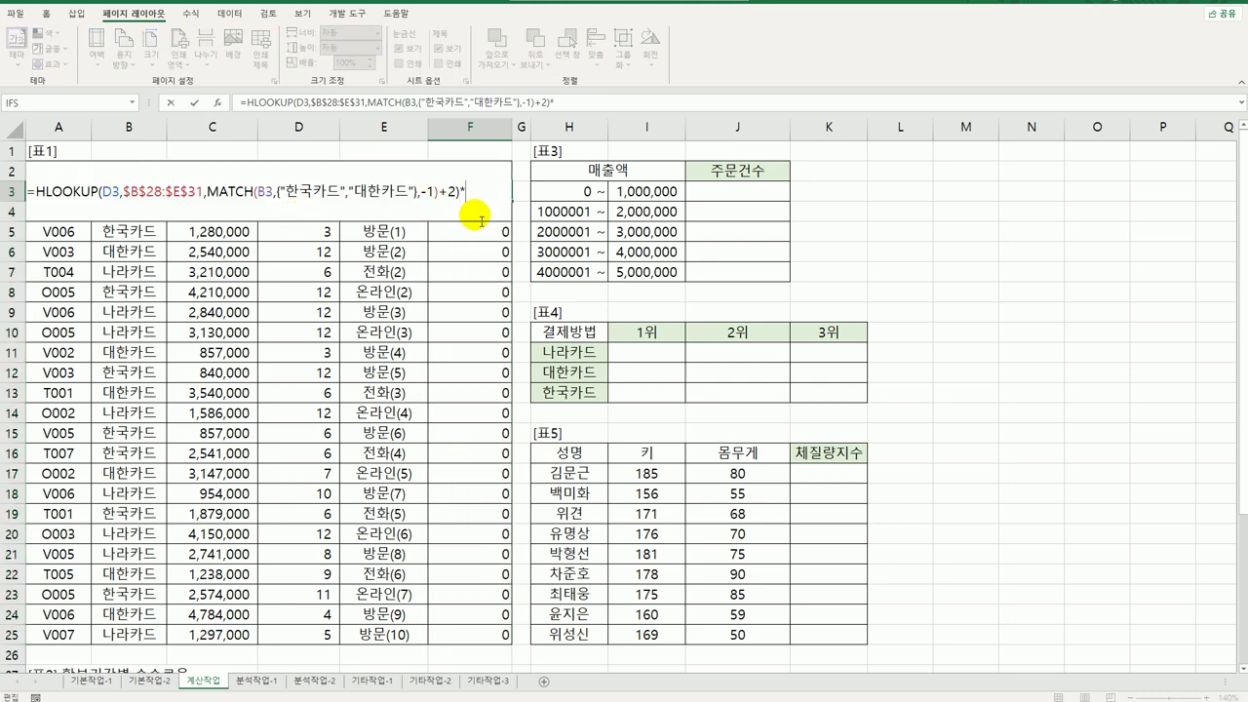
left_click(237, 233)
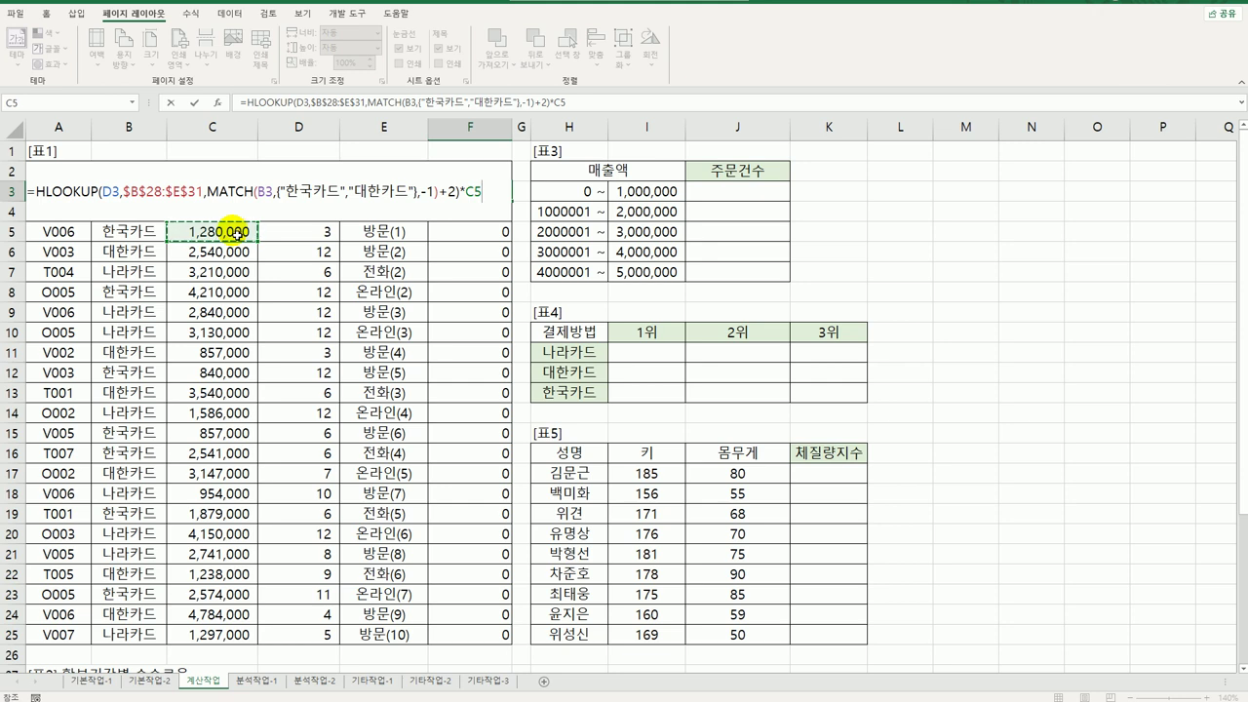
key("Up")
key("Up")
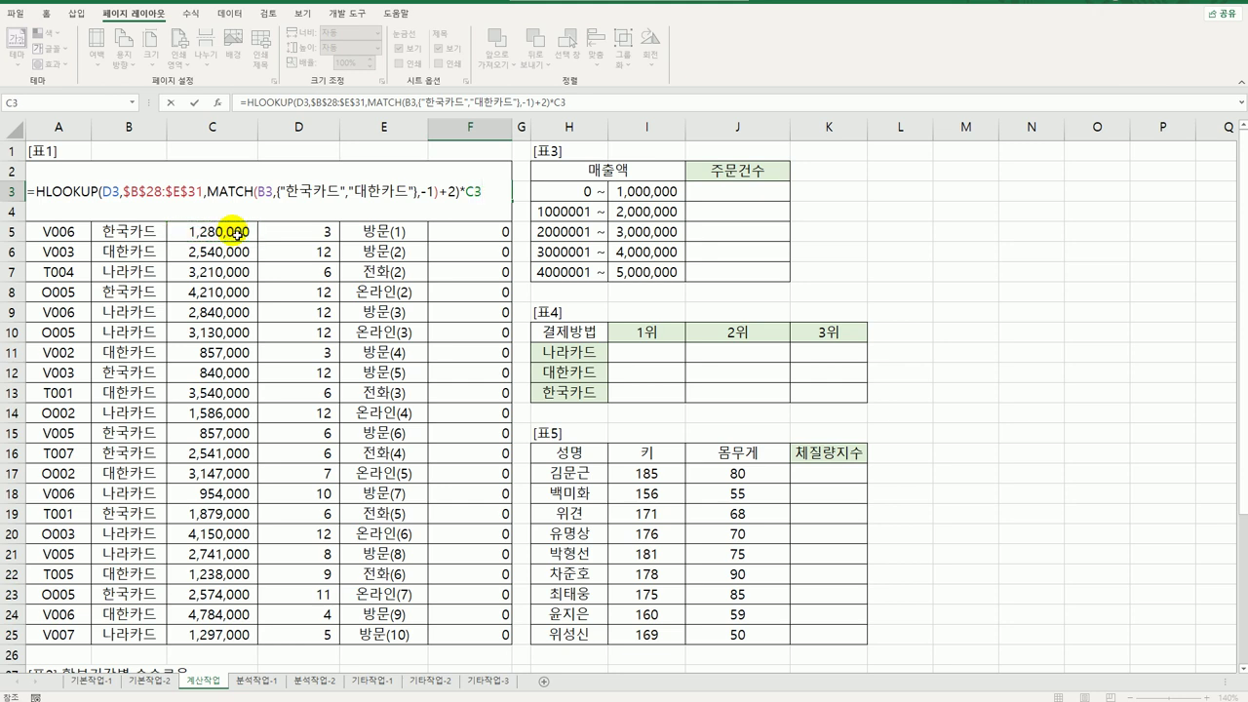
key("Return")
left_click(480, 199)
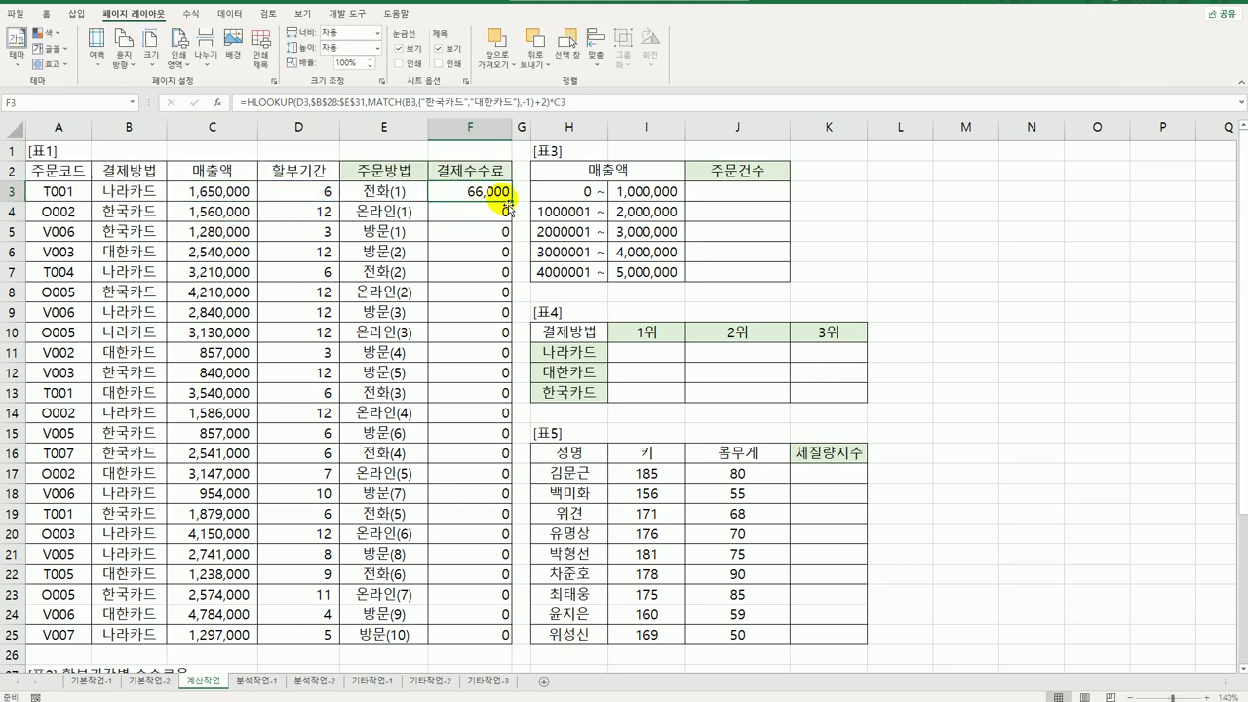
double_click(512, 202)
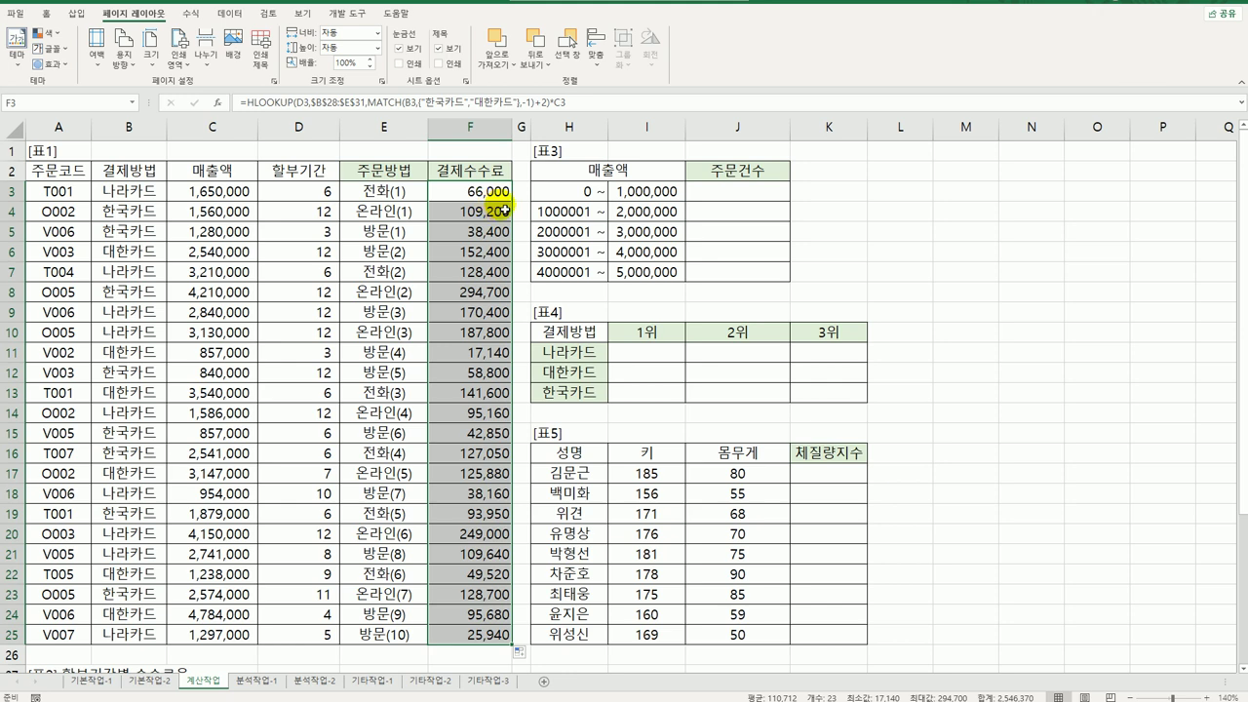
- Start a REPT formula across the 주문건수 cells J3:J7 with the ♥ symbol as the repeated text
left_click(759, 201)
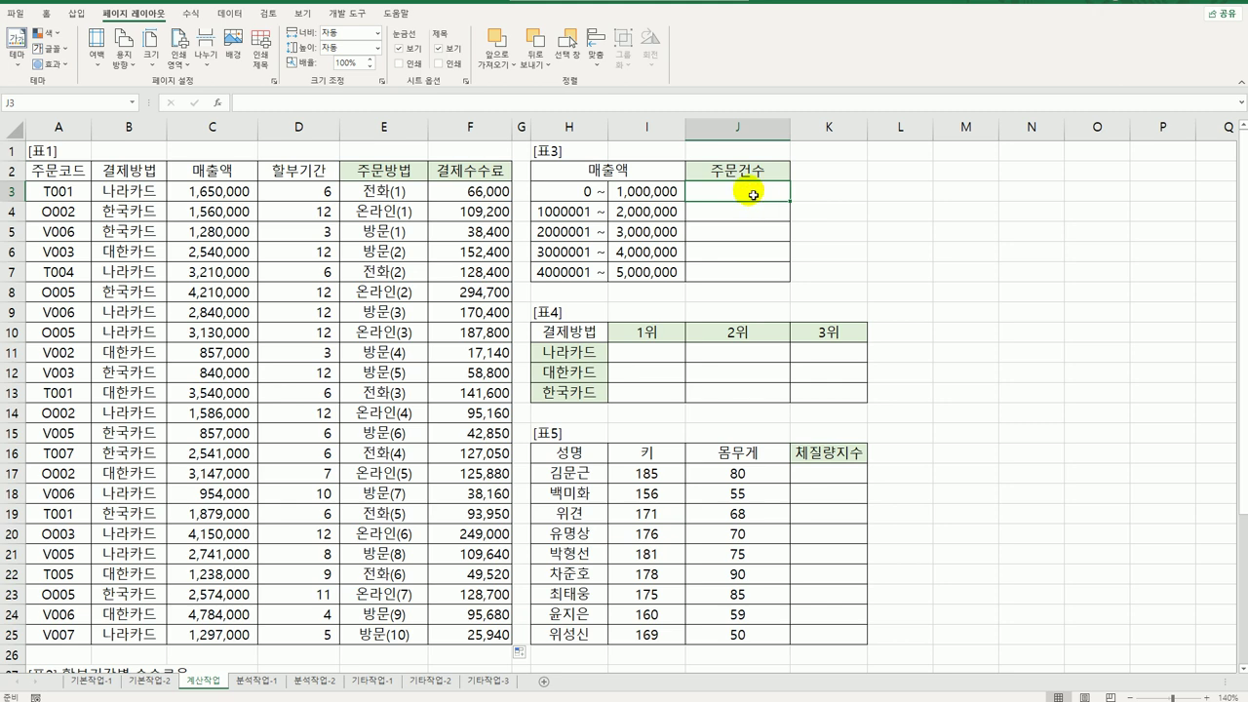
left_click_drag(744, 192, 755, 274)
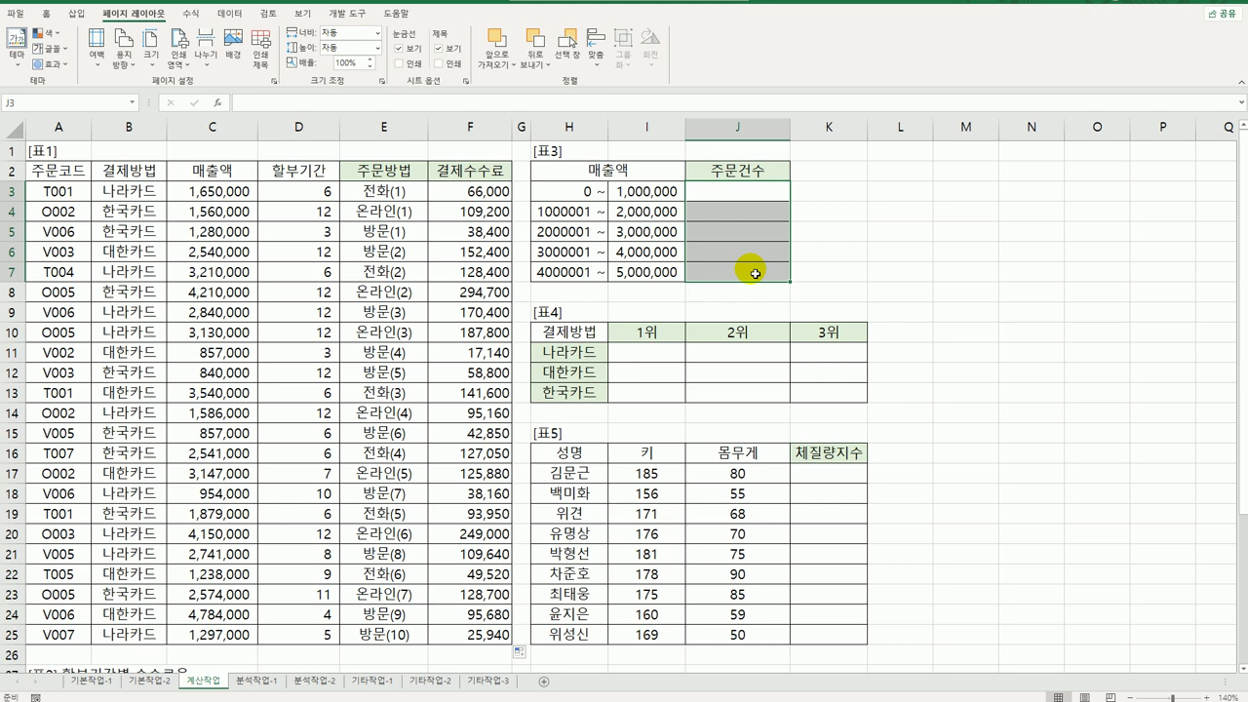
type("=")
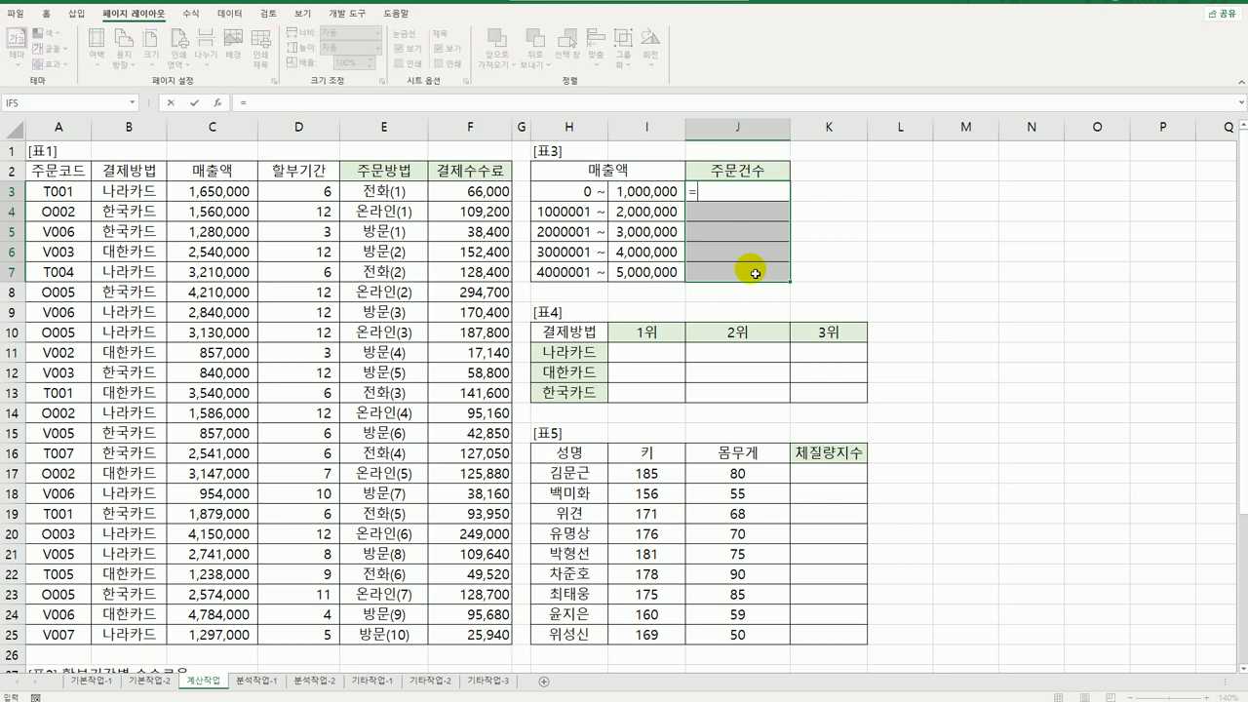
type("rept")
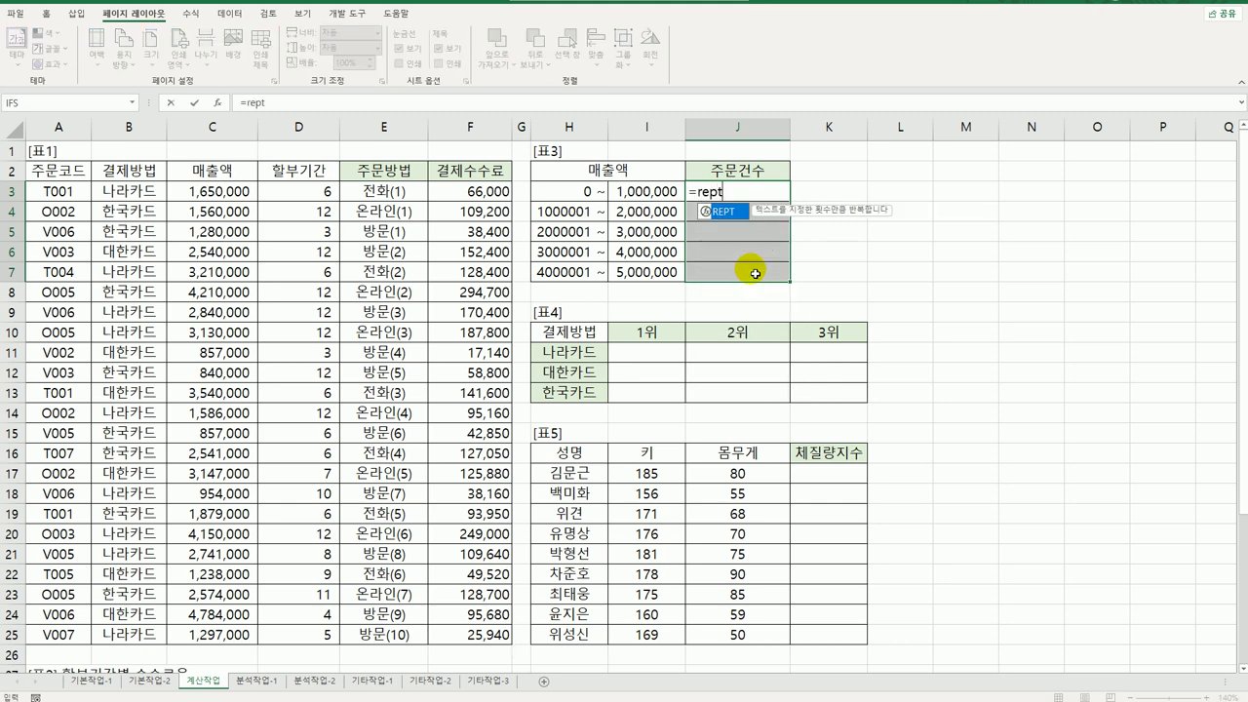
key("Tab")
type("\"")
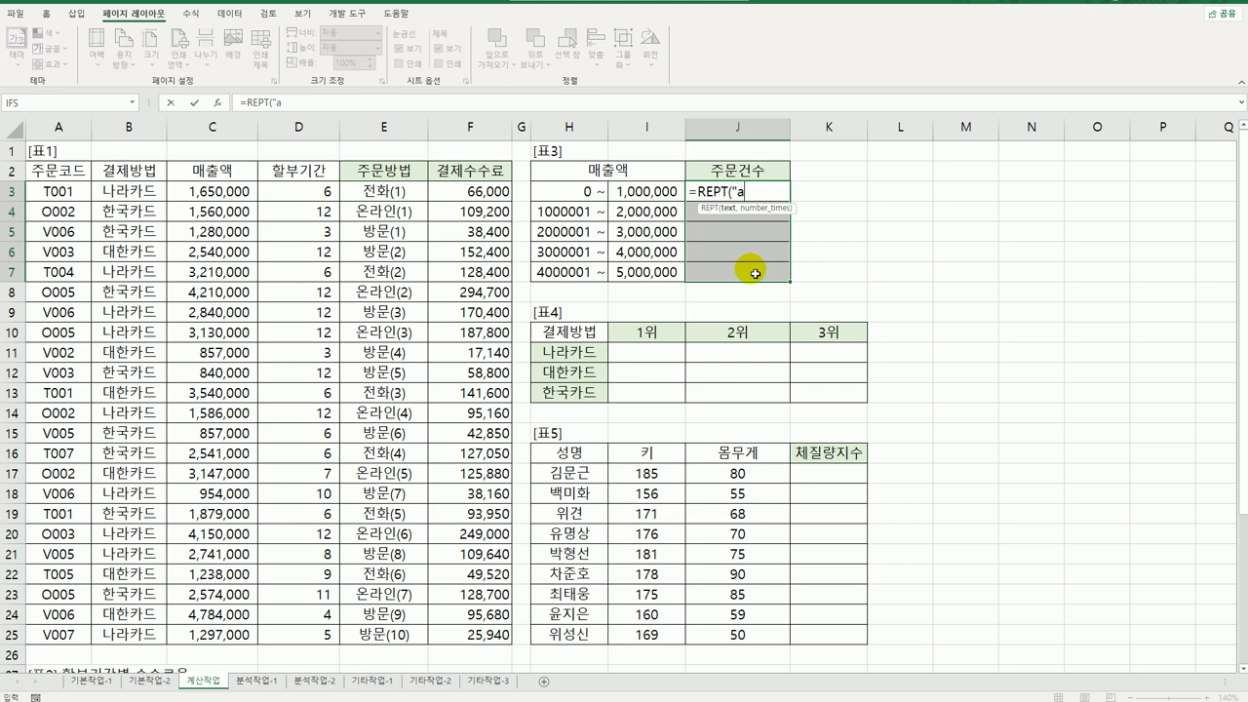
type("ㅁ")
key("Hangul_Hanja")
left_click(775, 401)
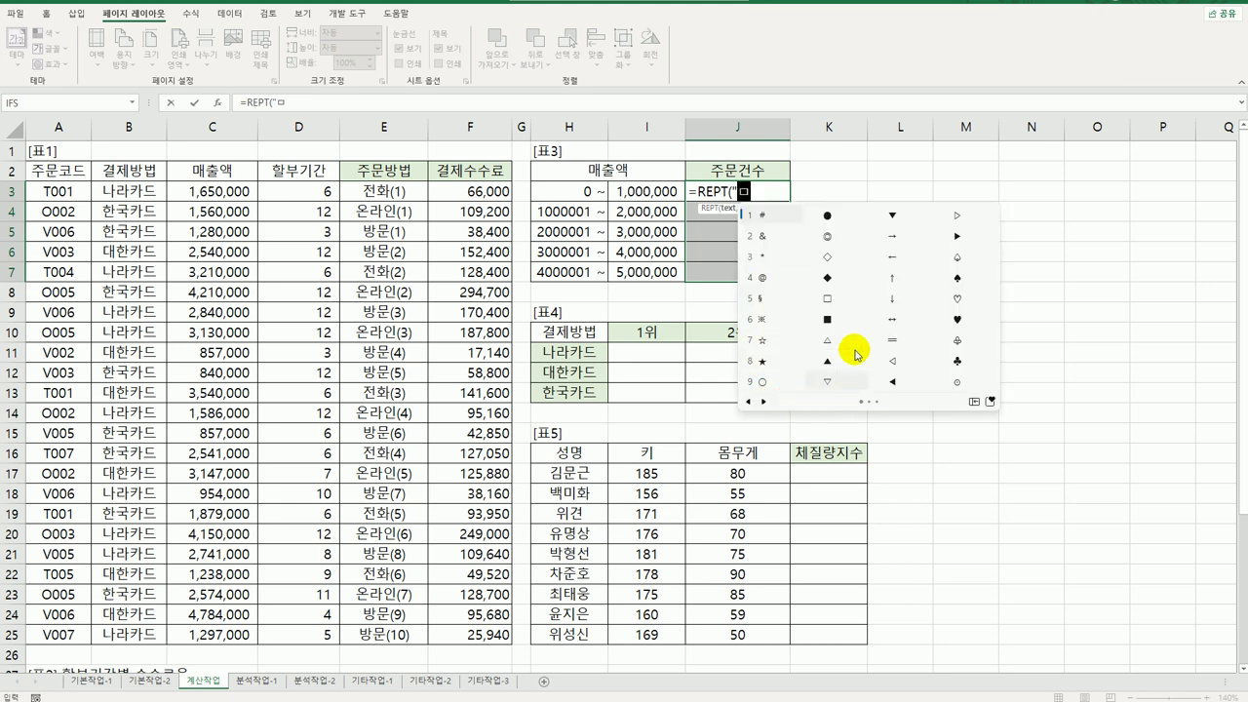
left_click(969, 316)
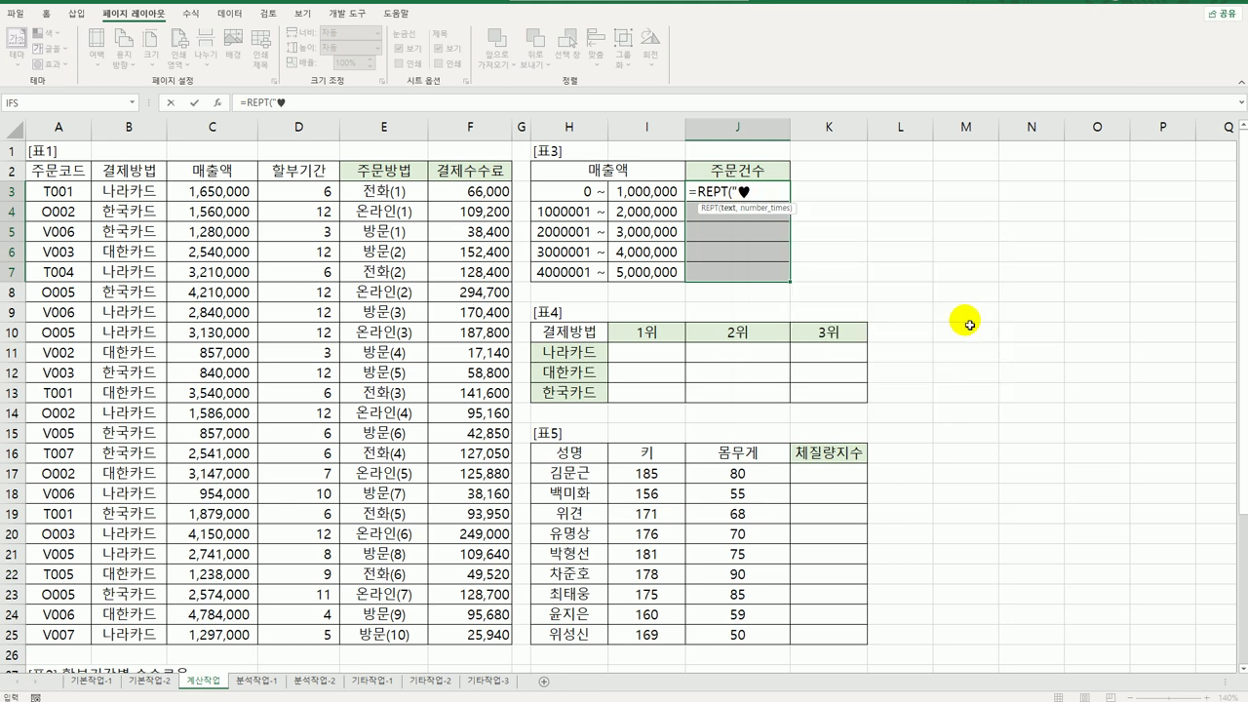
- Use FREQUENCY(C3:C25,I3:I7) as the REPT repeat count and enter it as an array formula in J3:J7
type("\",fr")
key("Tab")
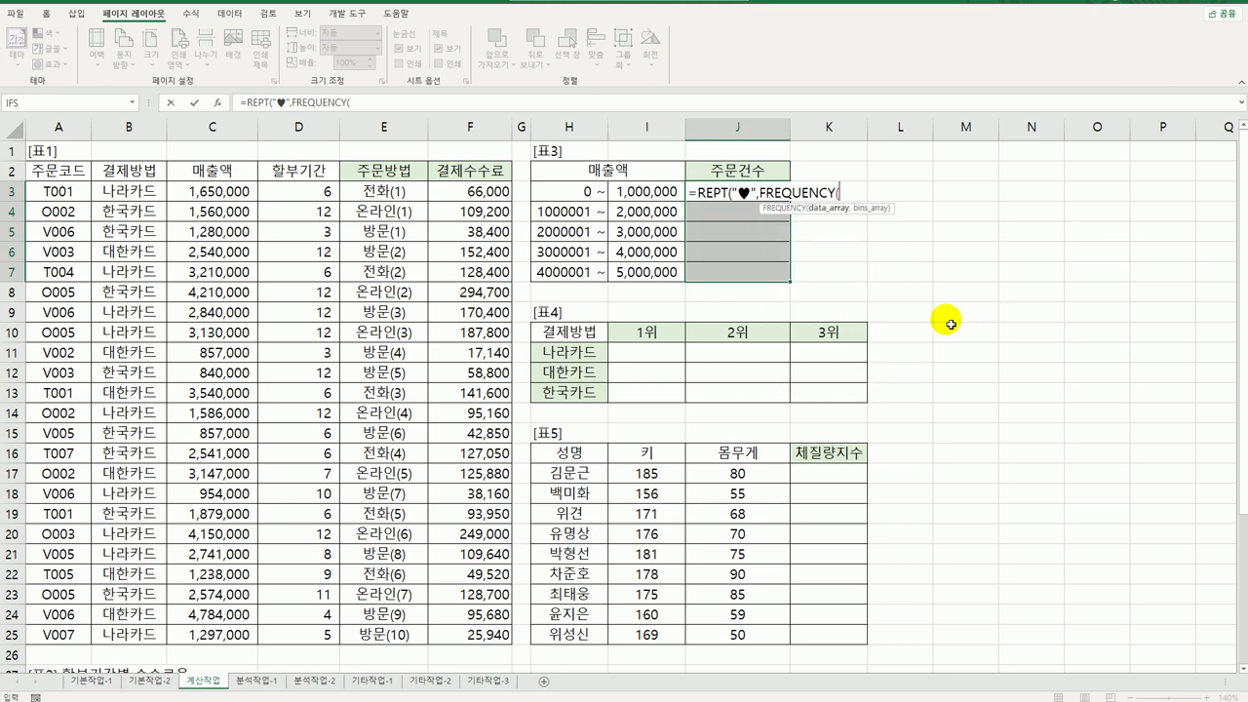
left_click_drag(245, 190, 210, 636)
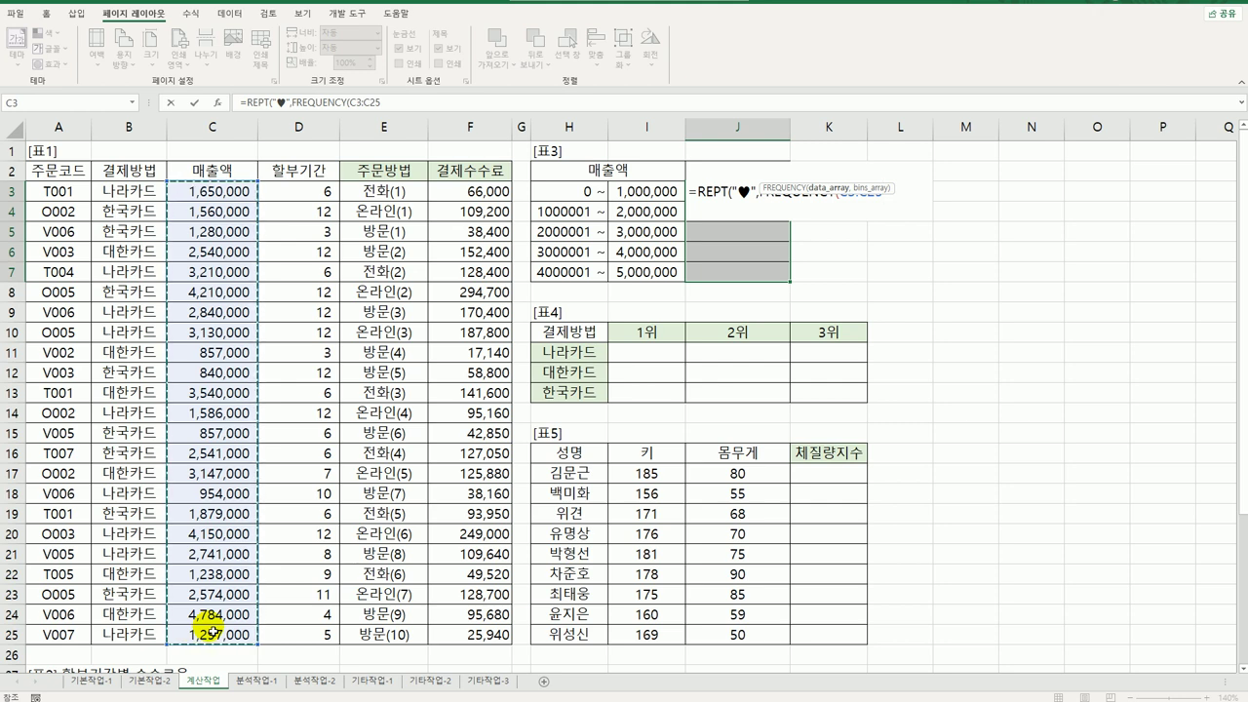
type(",")
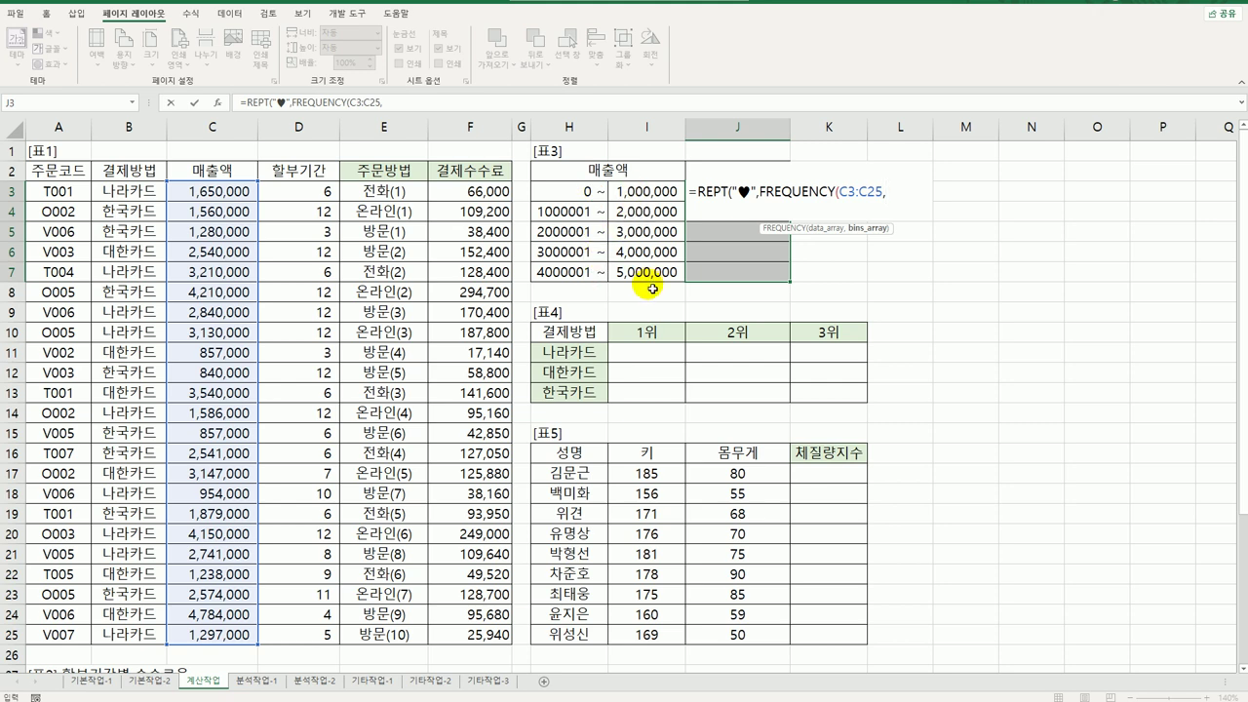
left_click_drag(647, 192, 663, 275)
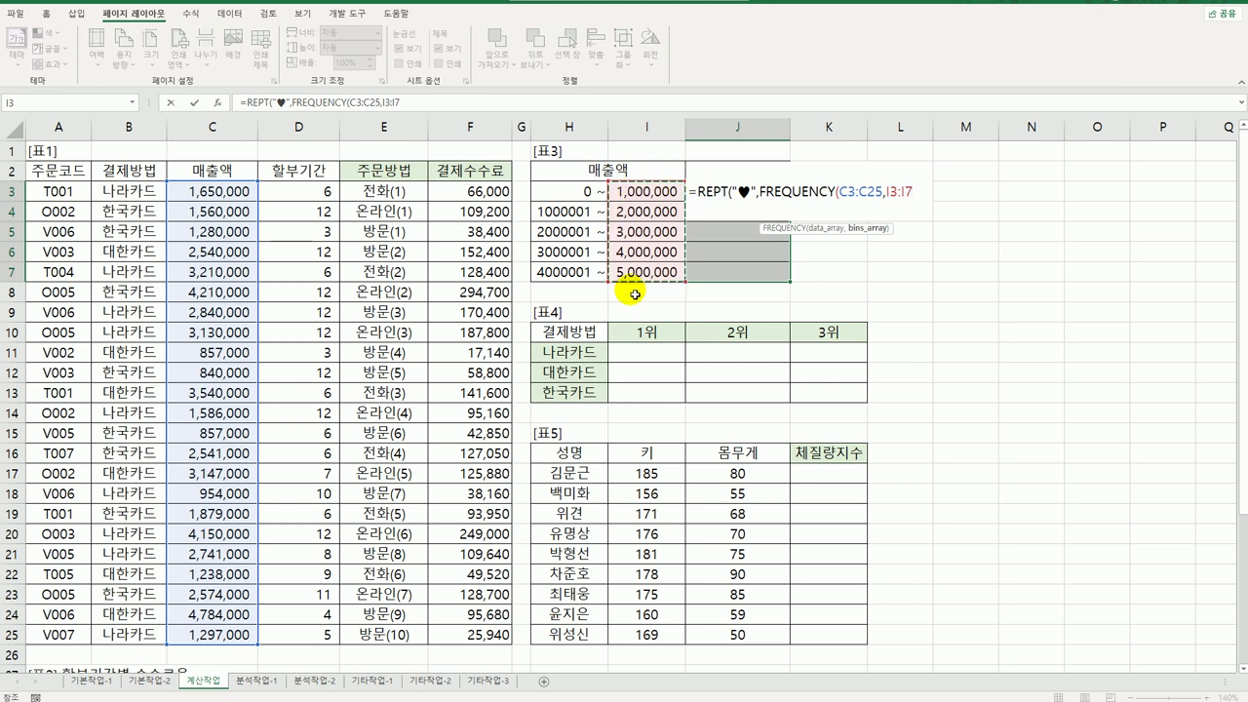
type("))")
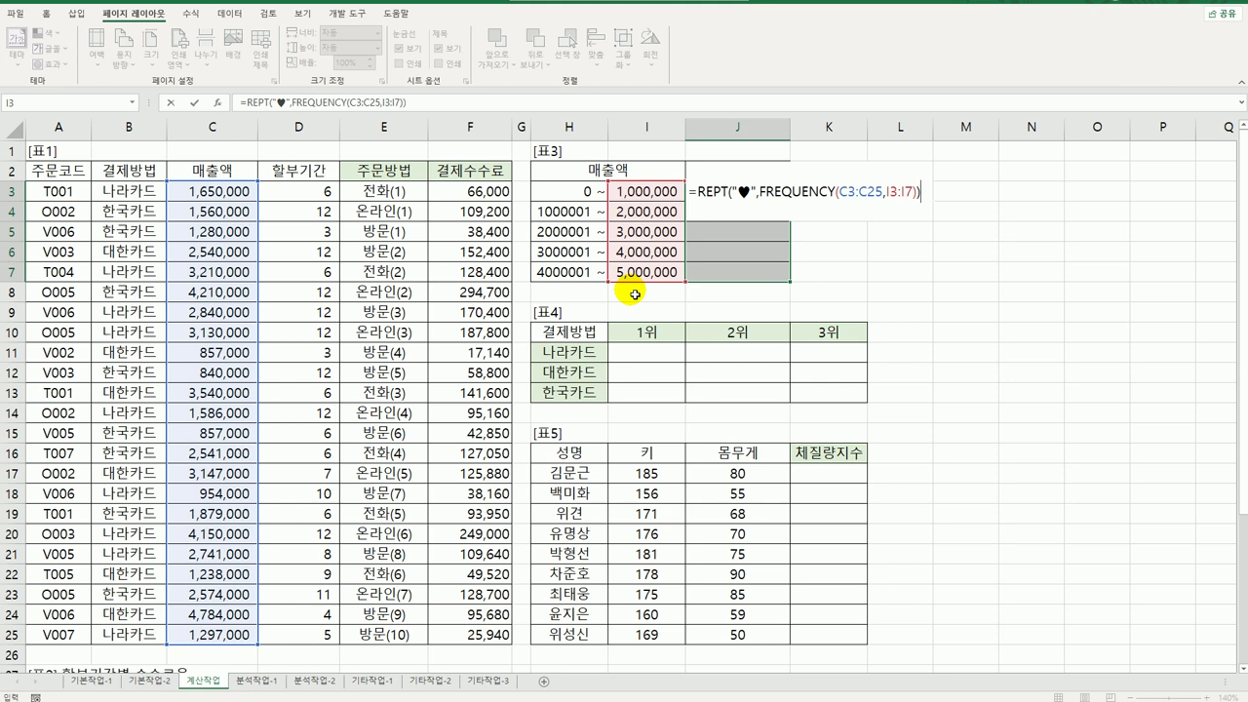
key("ctrl+shift+Return")
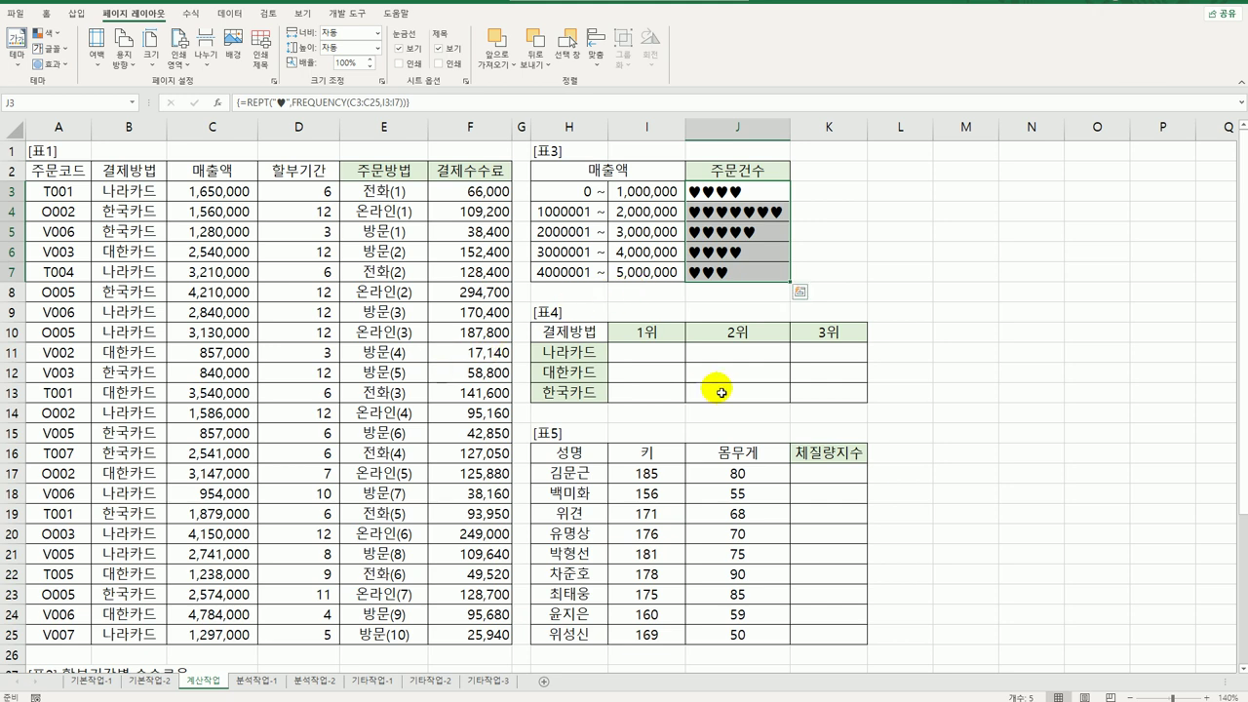
left_click(668, 360)
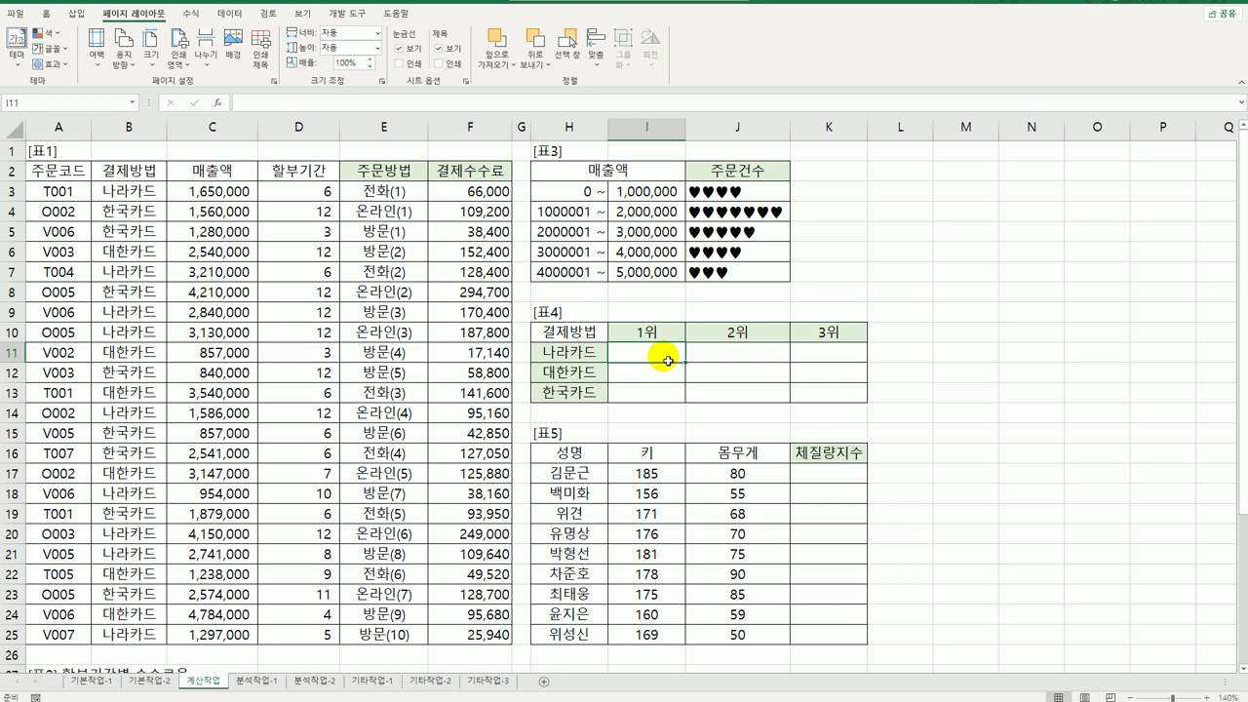
type("=")
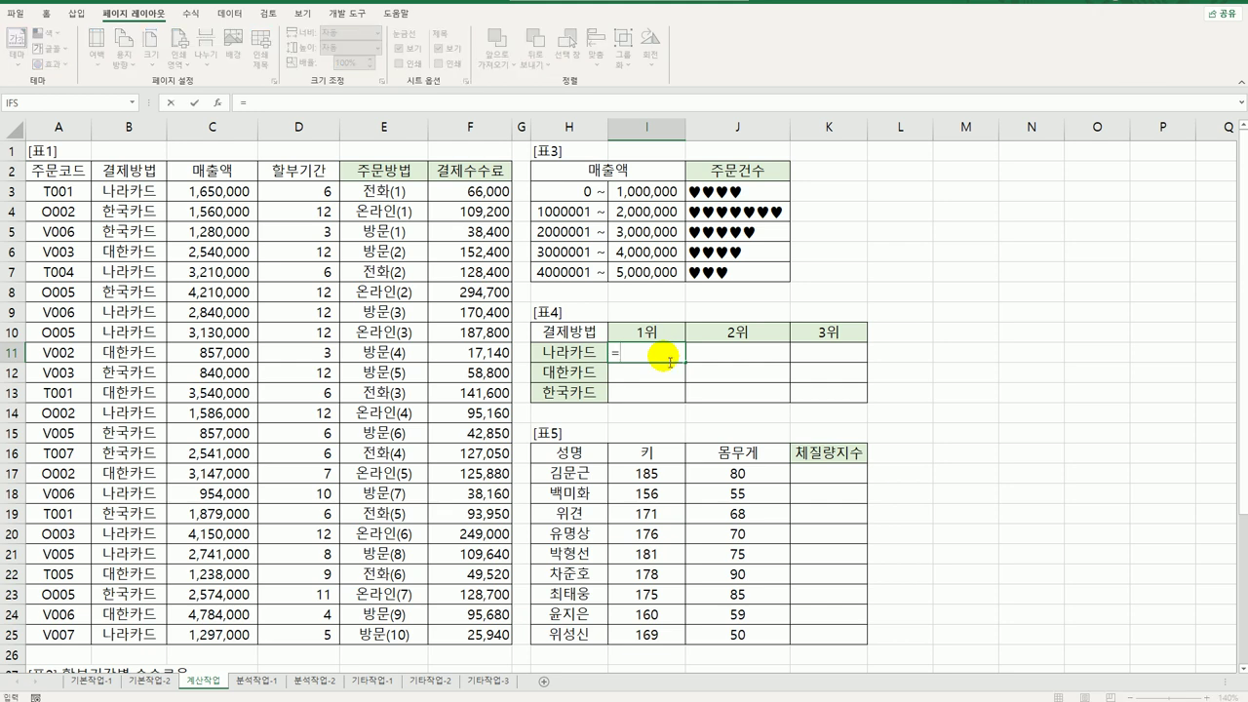
type("roun")
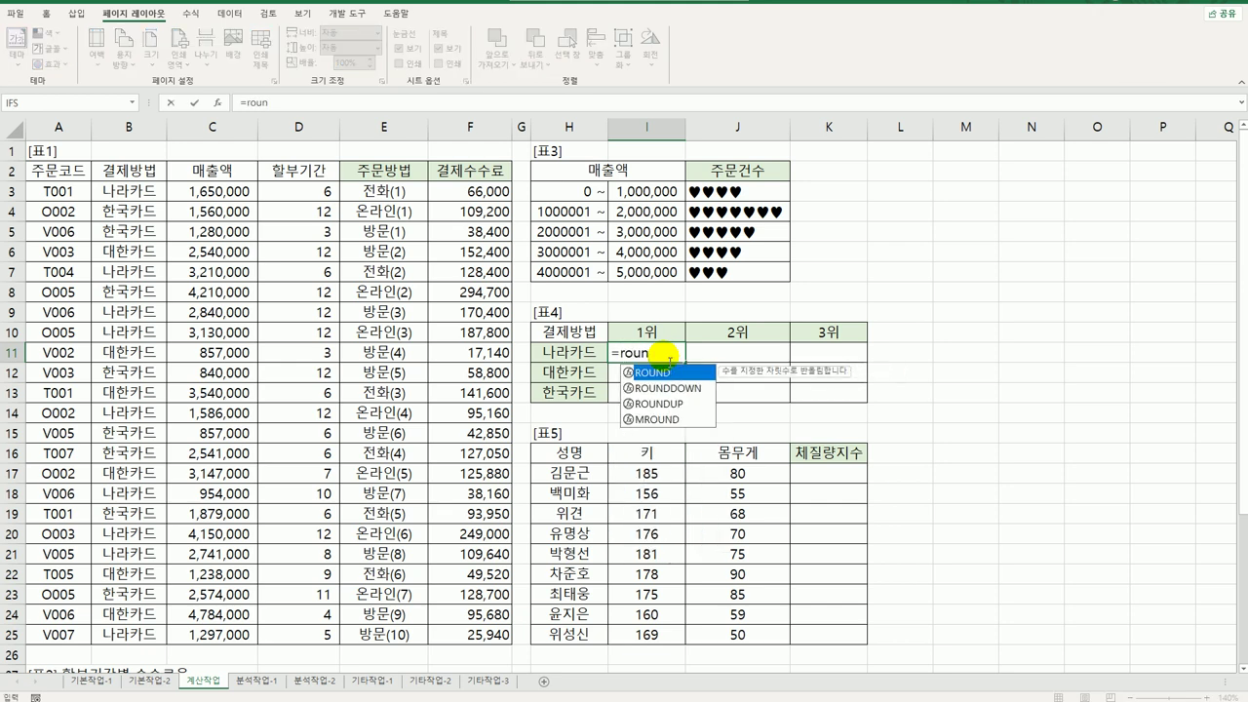
key("Down")
key("Tab")
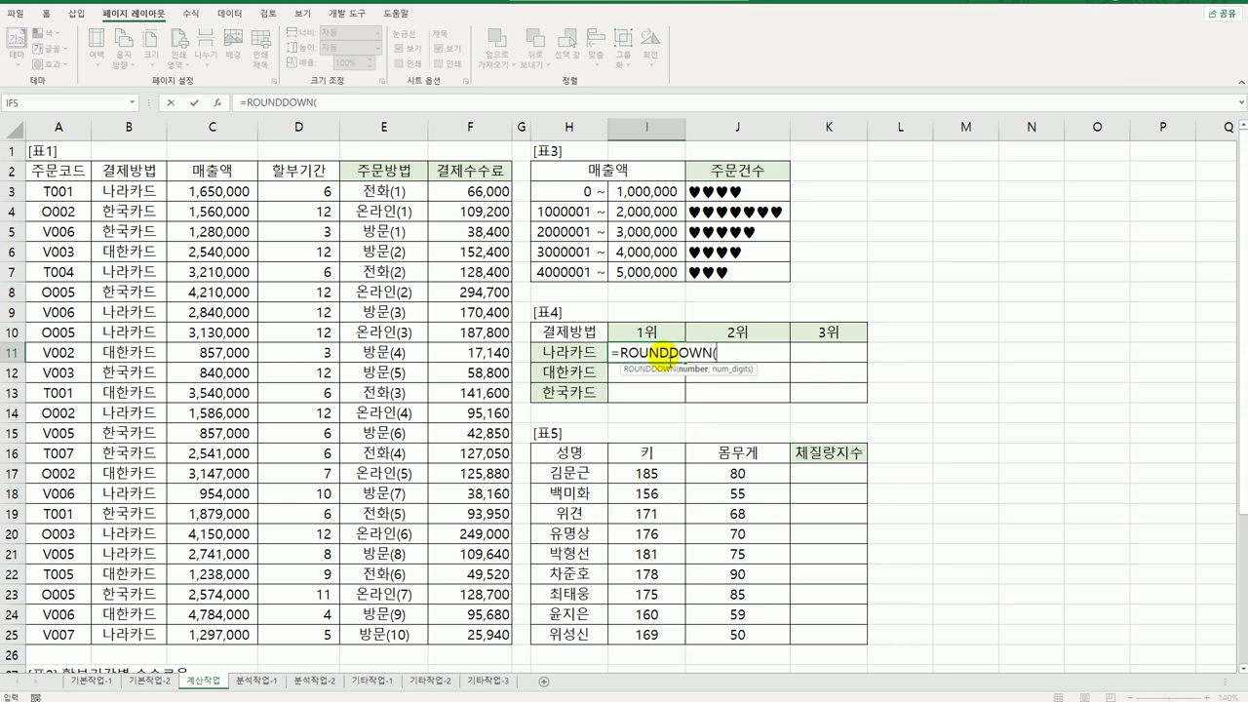
type(",")
type("-4)")
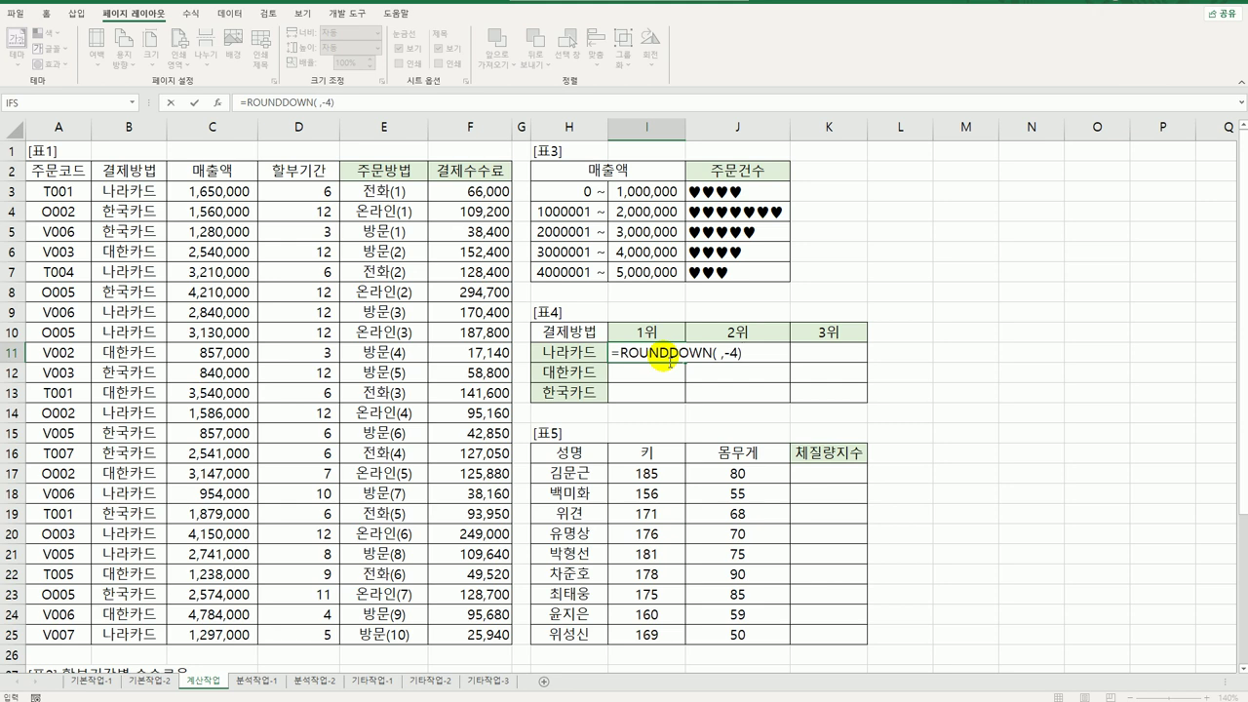
left_click(718, 353)
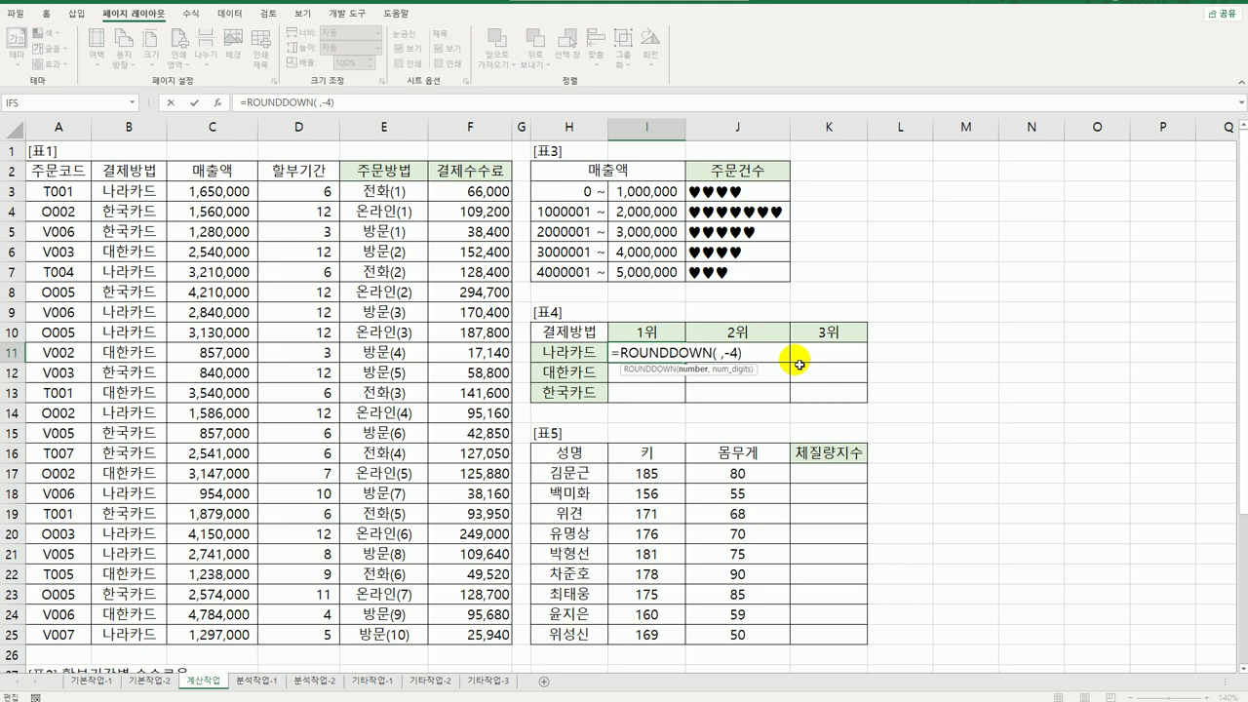
key("Escape")
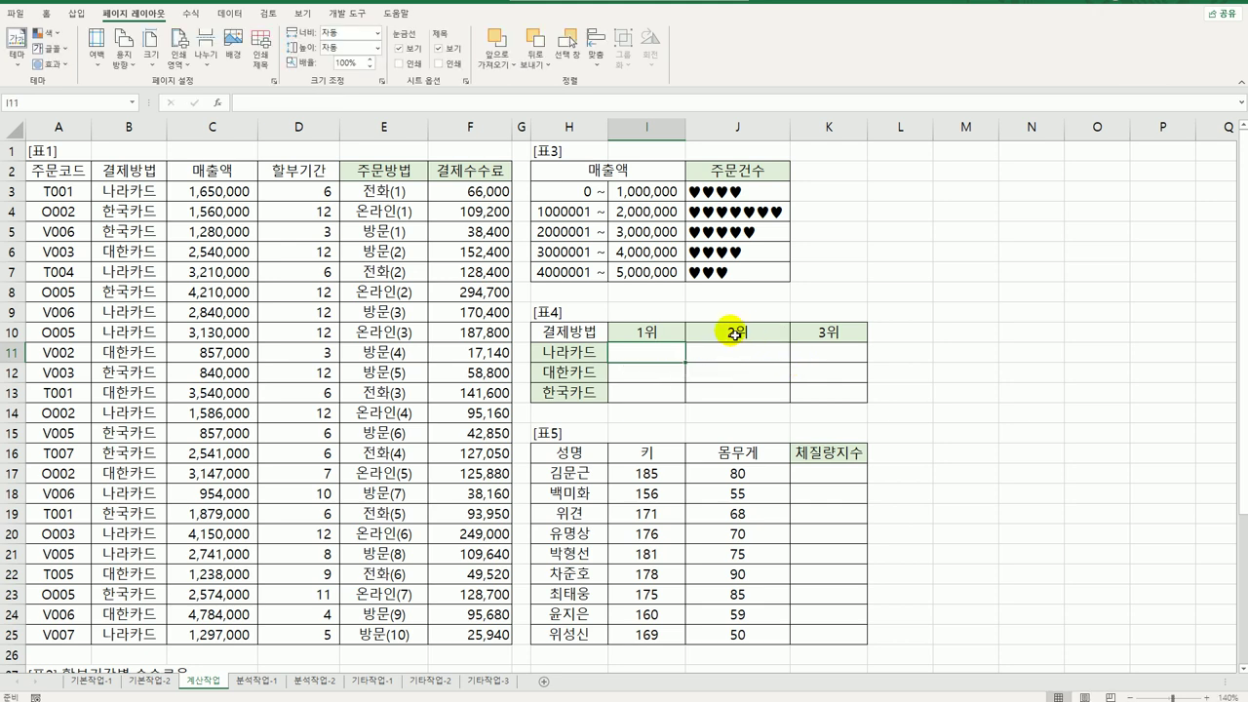
- Examine the contents of 표4's rank headings in I10:K10 and the number format of I10
left_click(666, 338)
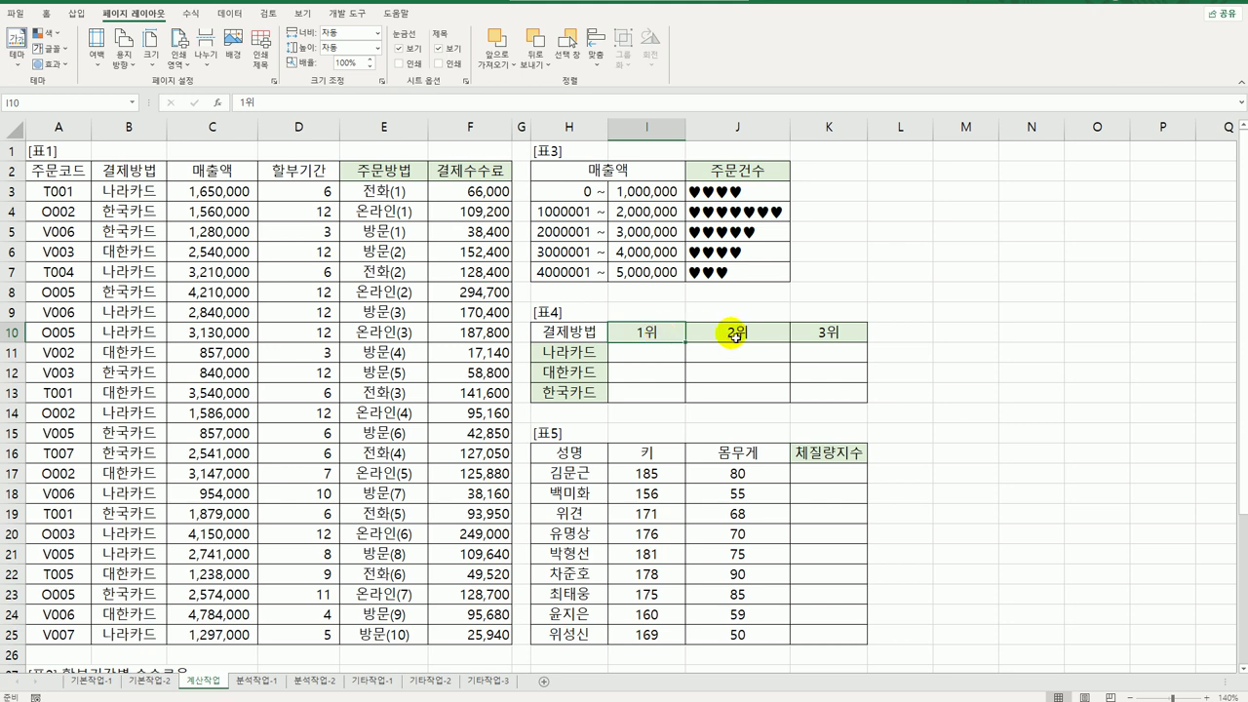
left_click(736, 334)
left_click(828, 333)
left_click(666, 336)
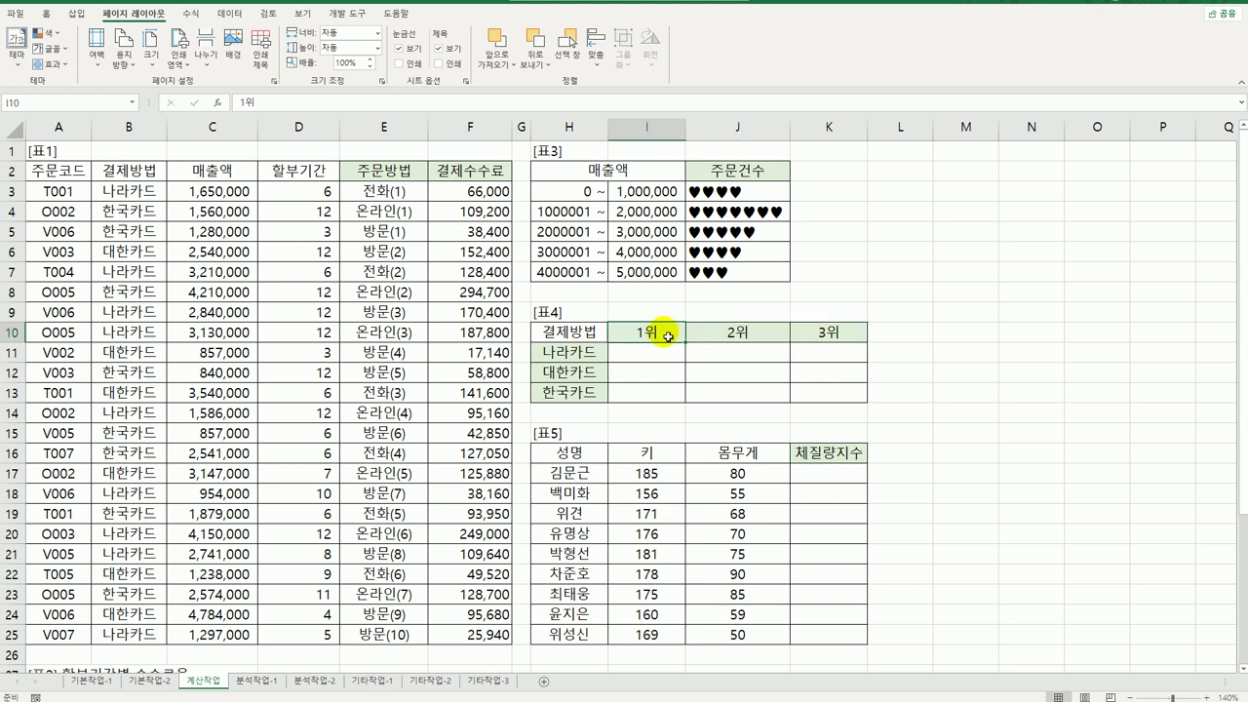
right_click(667, 335)
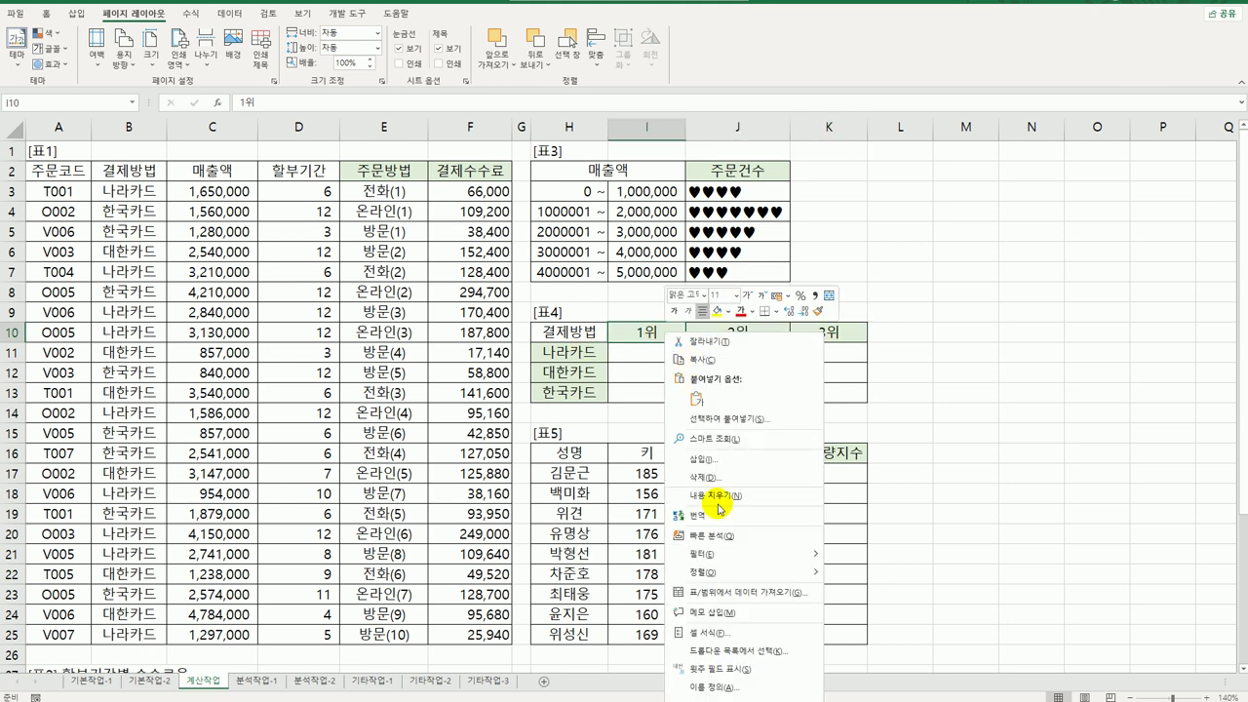
left_click(719, 626)
left_click_drag(709, 445, 942, 186)
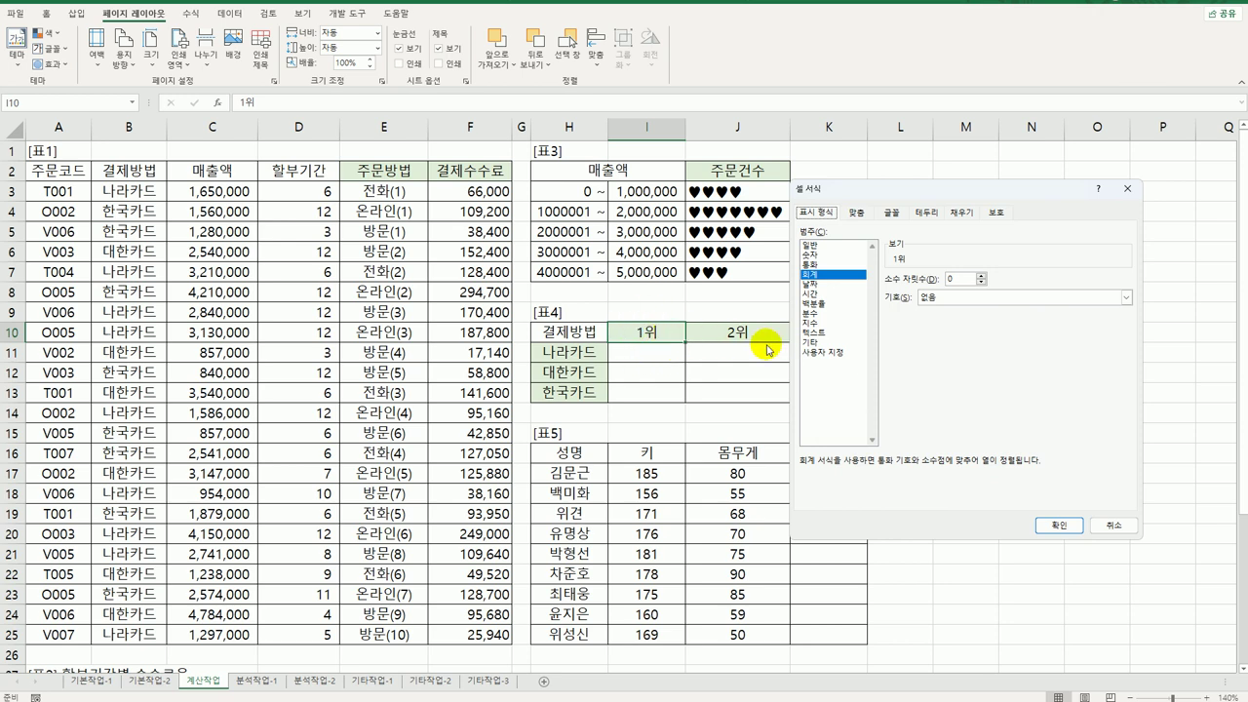
left_click(1113, 525)
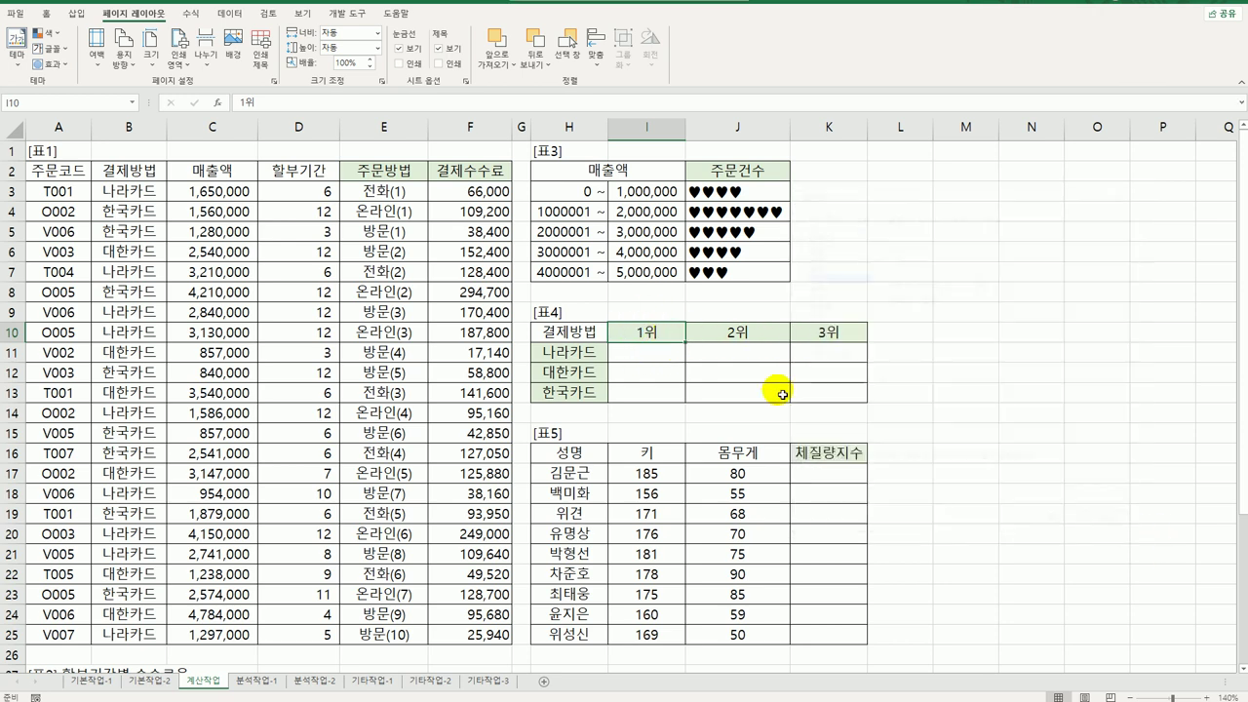
- Try replacing 표4's rank headings in I10:K10 with the plain numbers 1, 2 and 3
type("1")
left_click(760, 333)
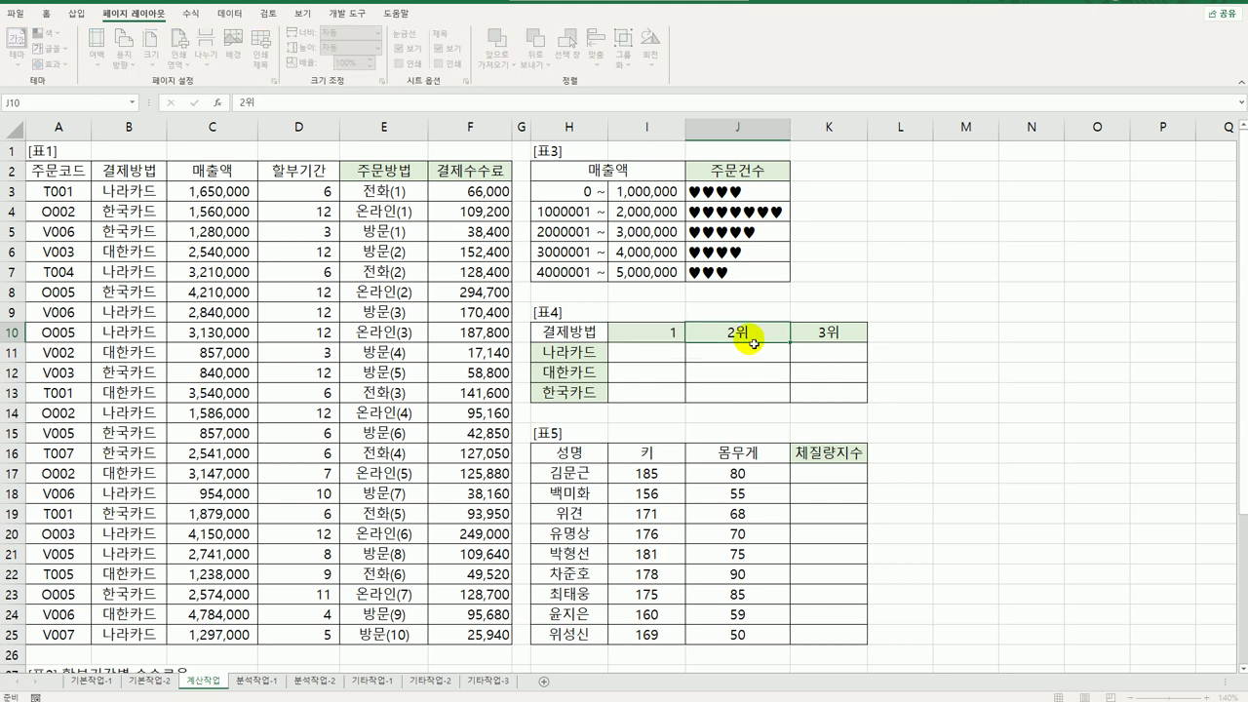
type("2")
left_click(833, 334)
type("3")
left_click(921, 390)
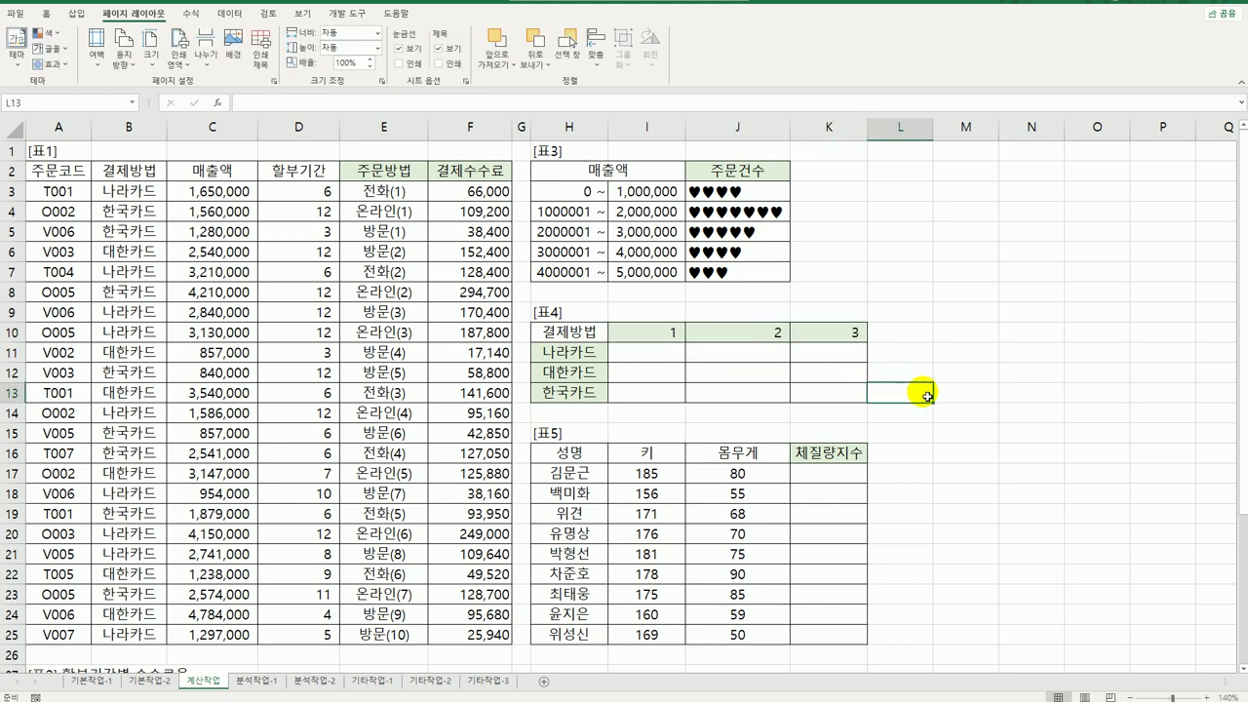
left_click(671, 336)
left_click(721, 333)
left_click(829, 334)
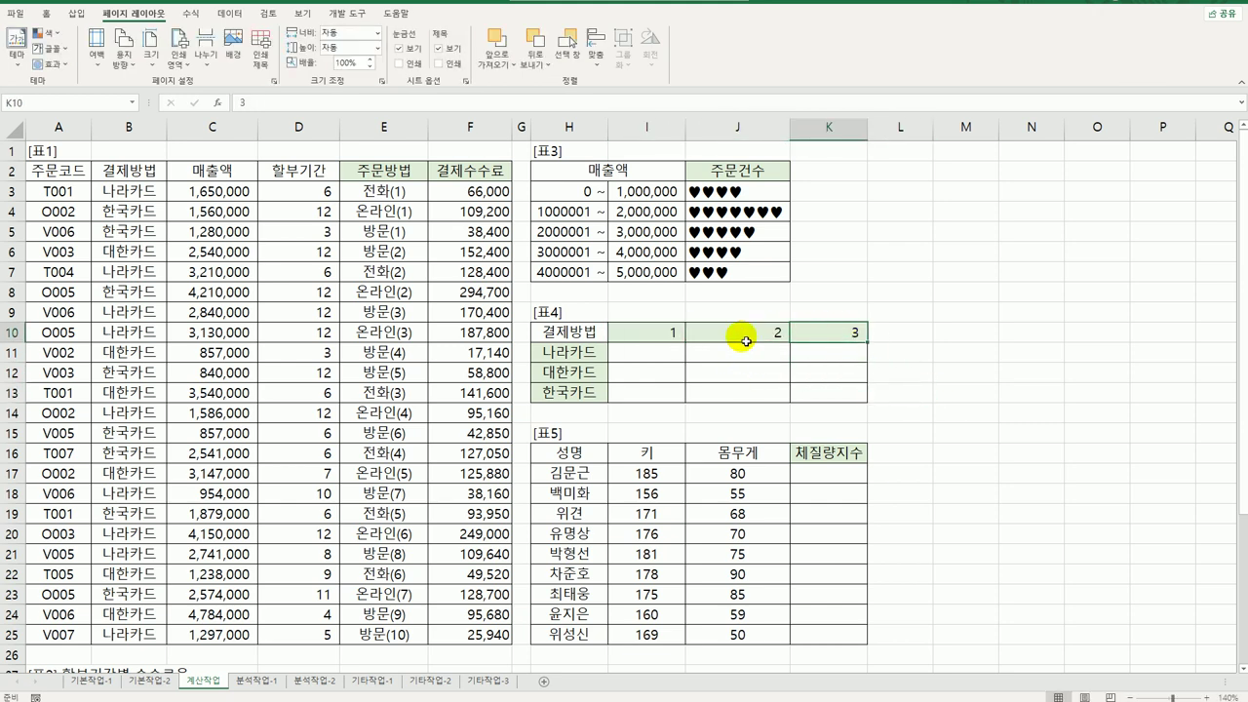
left_click(683, 336)
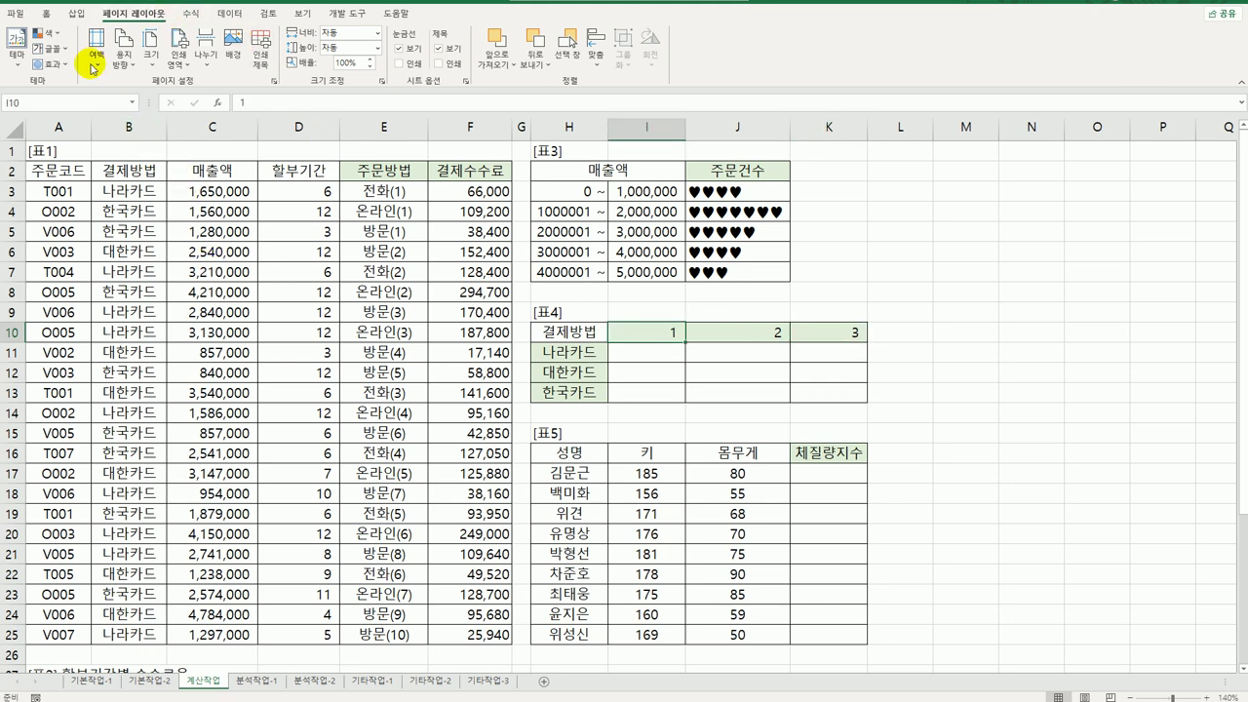
- Undo the three number entries in 표4's rank headings I10:K10
key("ctrl+z")
key("ctrl+z")
key("ctrl+z")
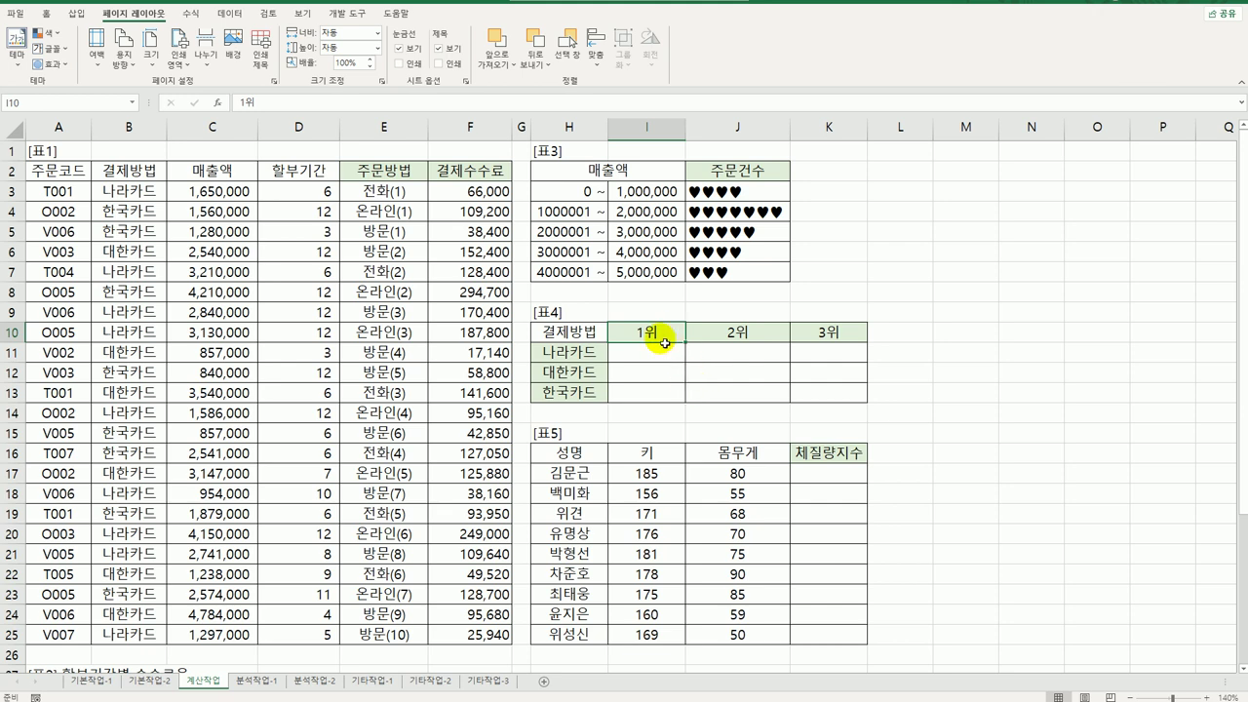
left_click_drag(673, 337, 810, 335)
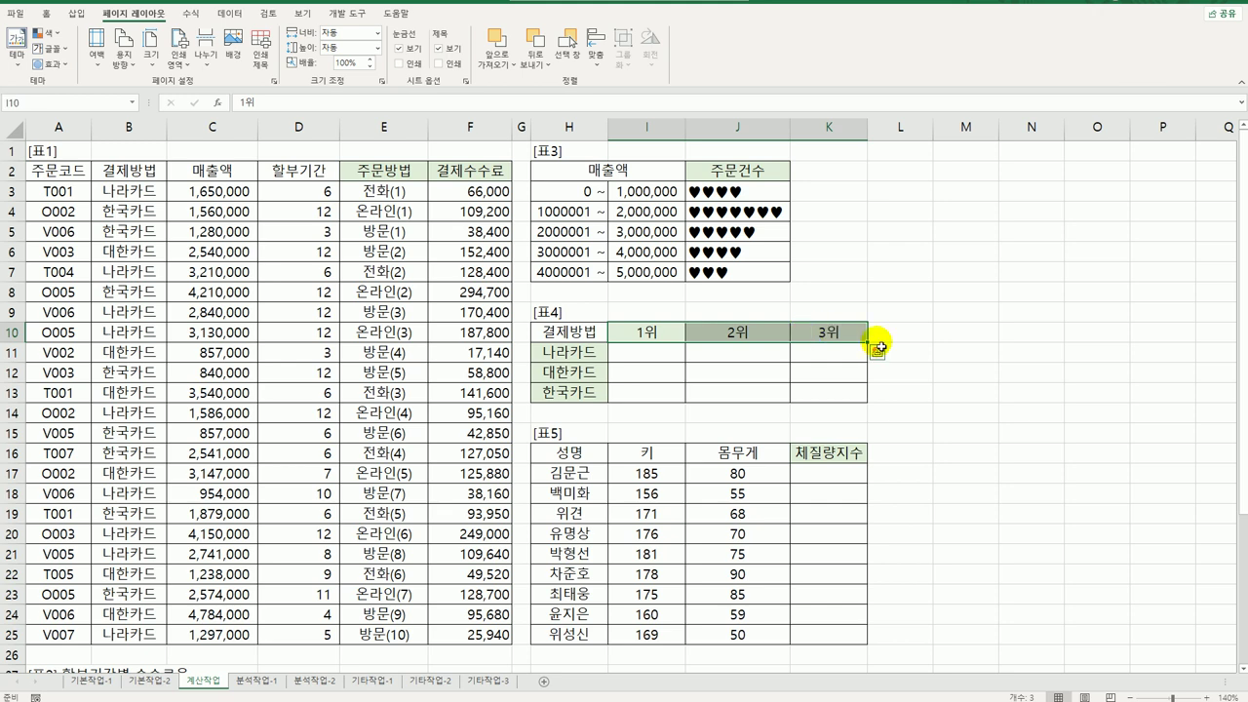
left_click_drag(920, 392, 926, 407)
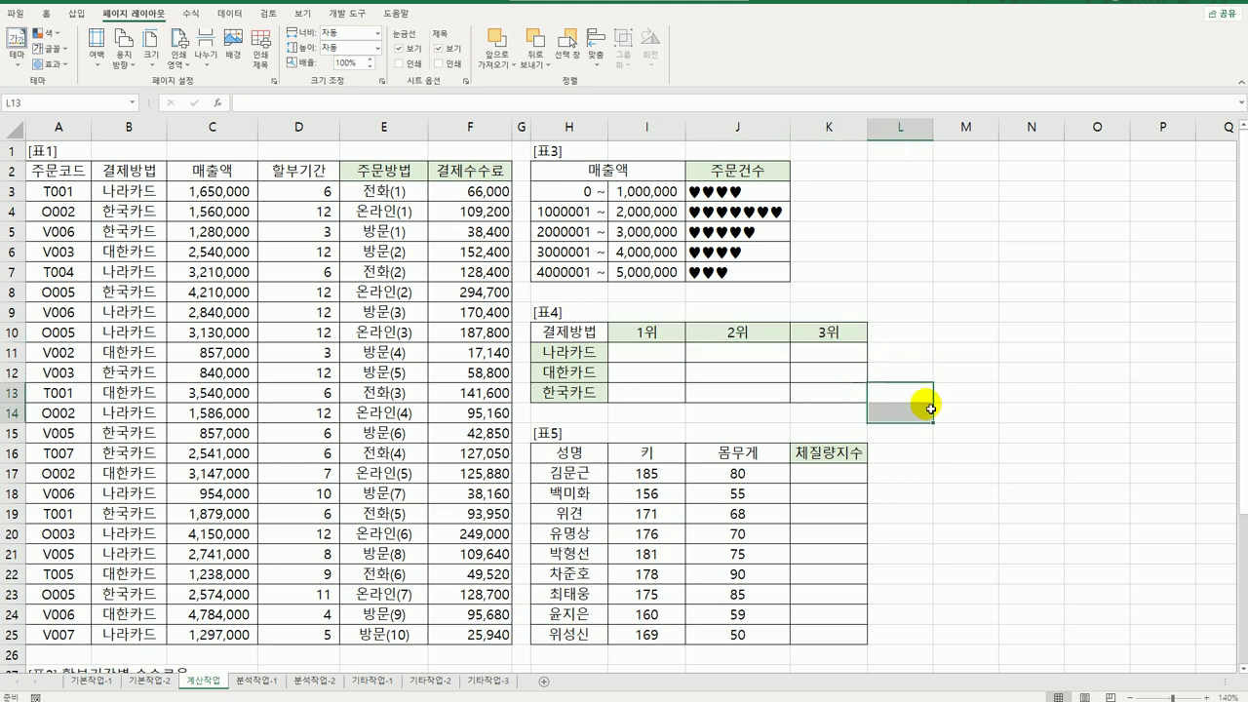
- Examine the array constant {"한국카드","대한카드"} inside the MATCH function of F3's 결제수수료 formula
left_click(661, 357)
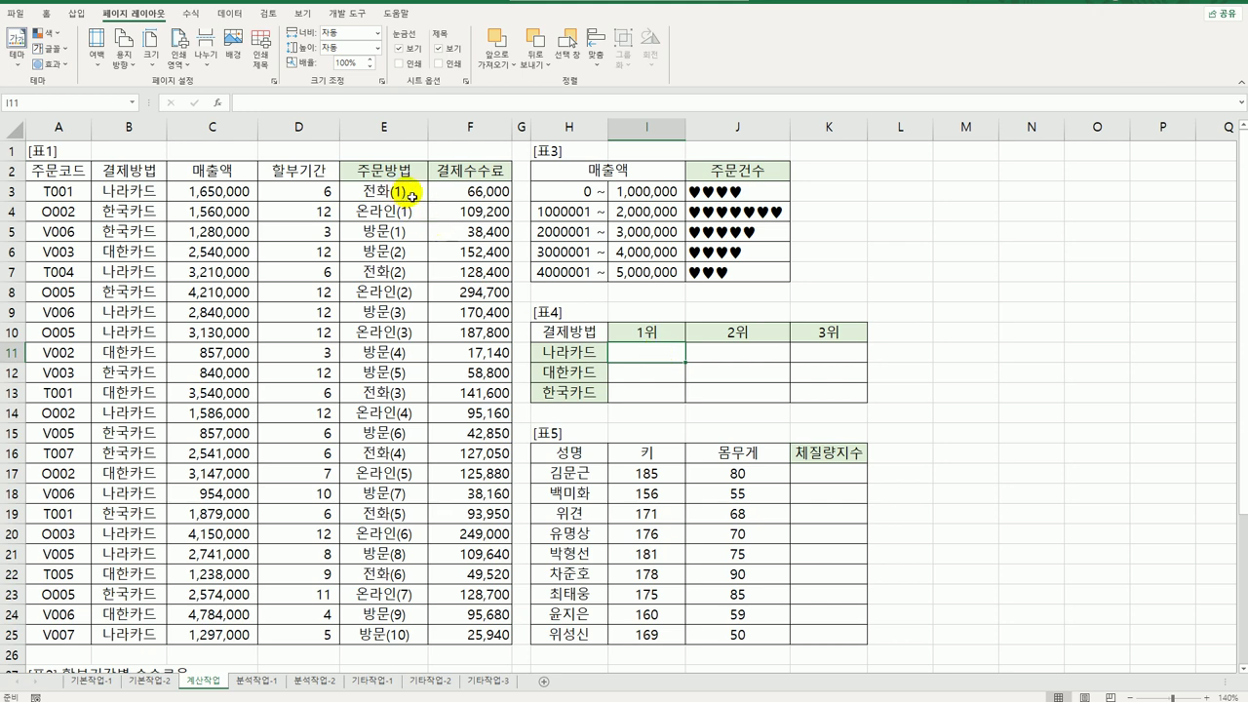
left_click(501, 193)
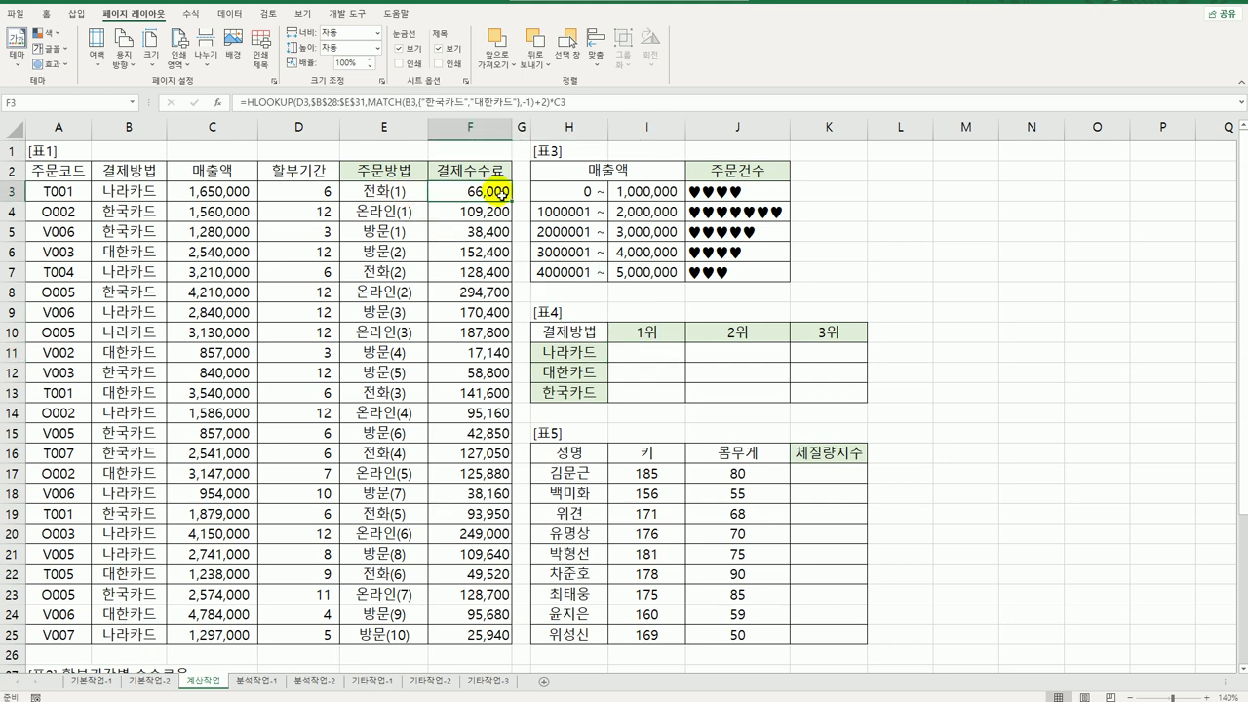
double_click(501, 193)
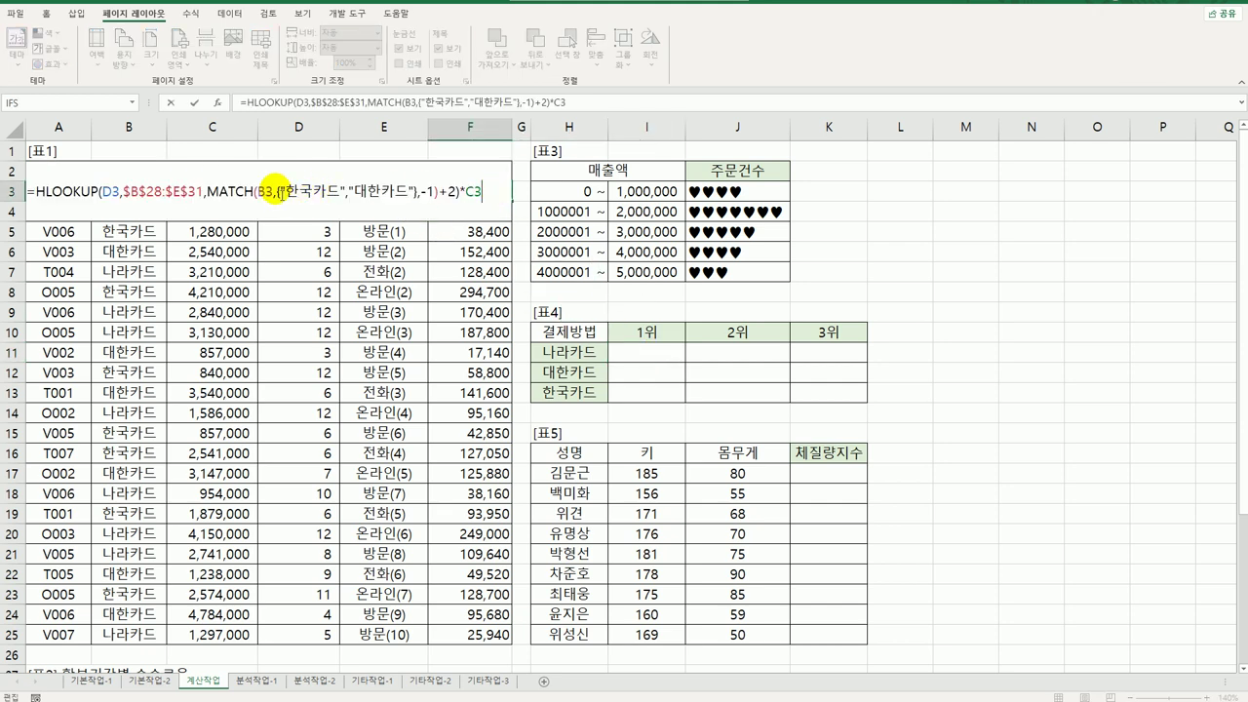
left_click_drag(305, 195, 425, 207)
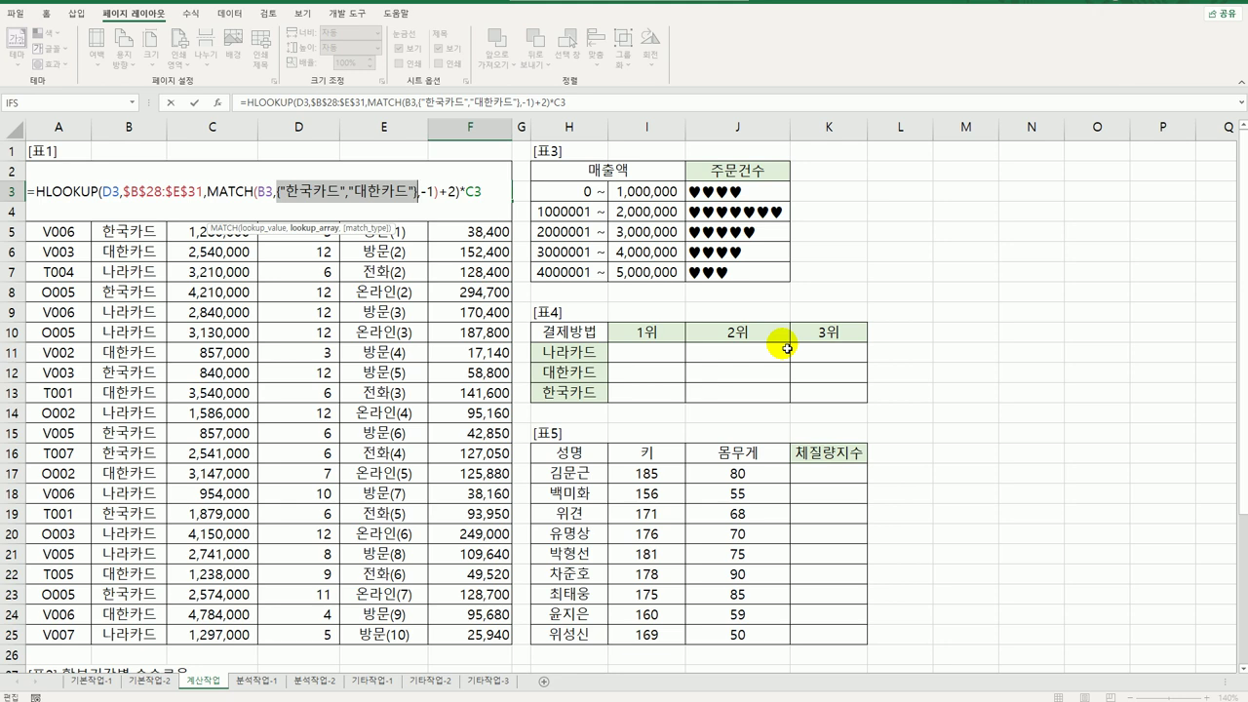
key("Escape")
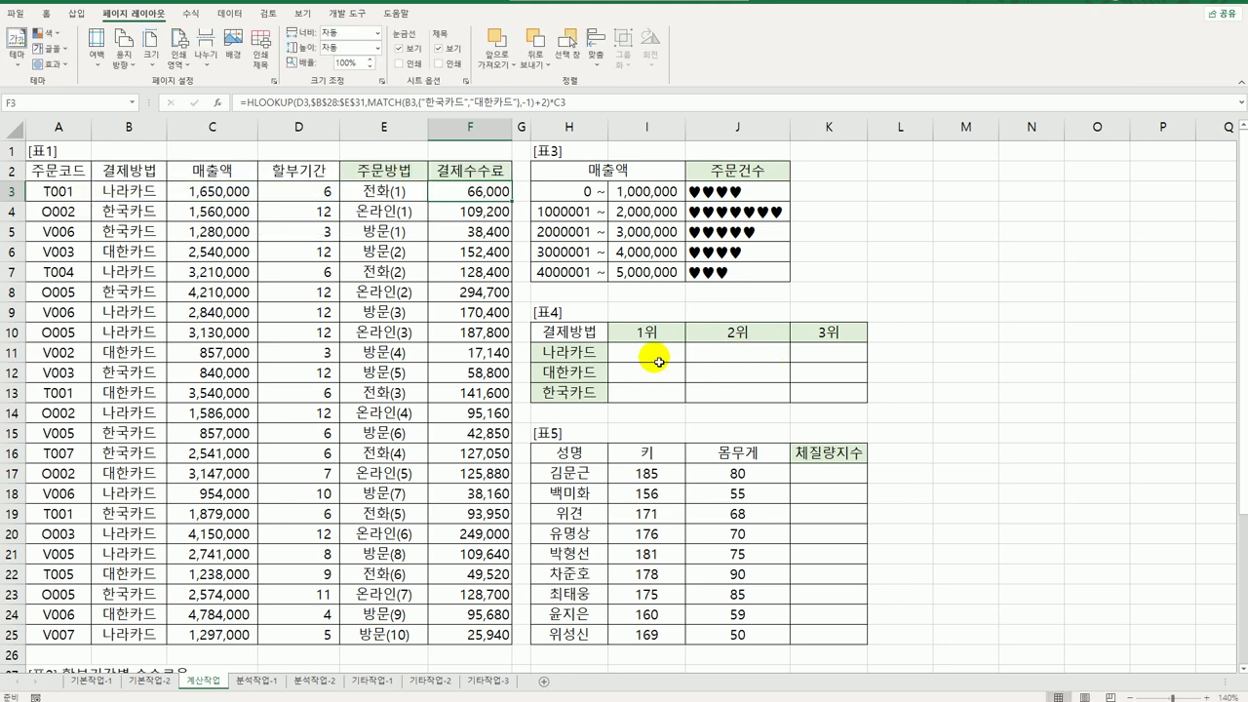
- Start a ROUNDDOWN formula with -4 as the digit count across I11:K11 in 표4, leaving its number argument empty
left_click_drag(659, 362, 821, 361)
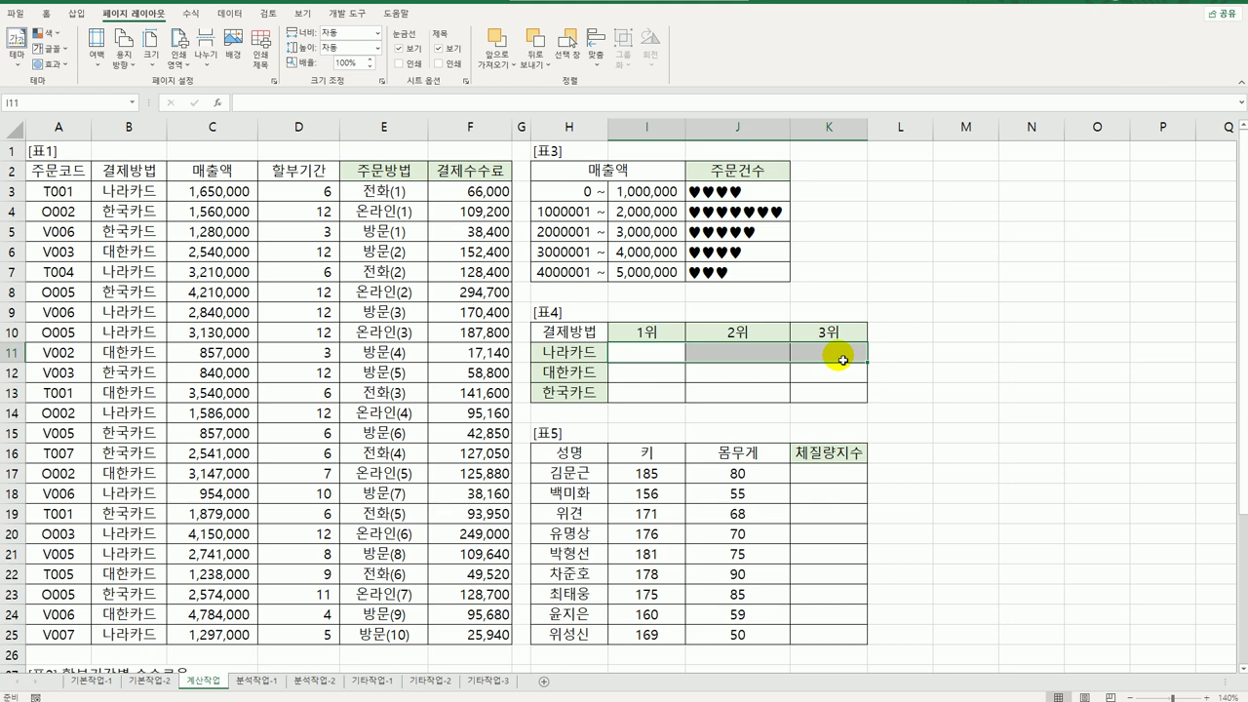
type("=ro")
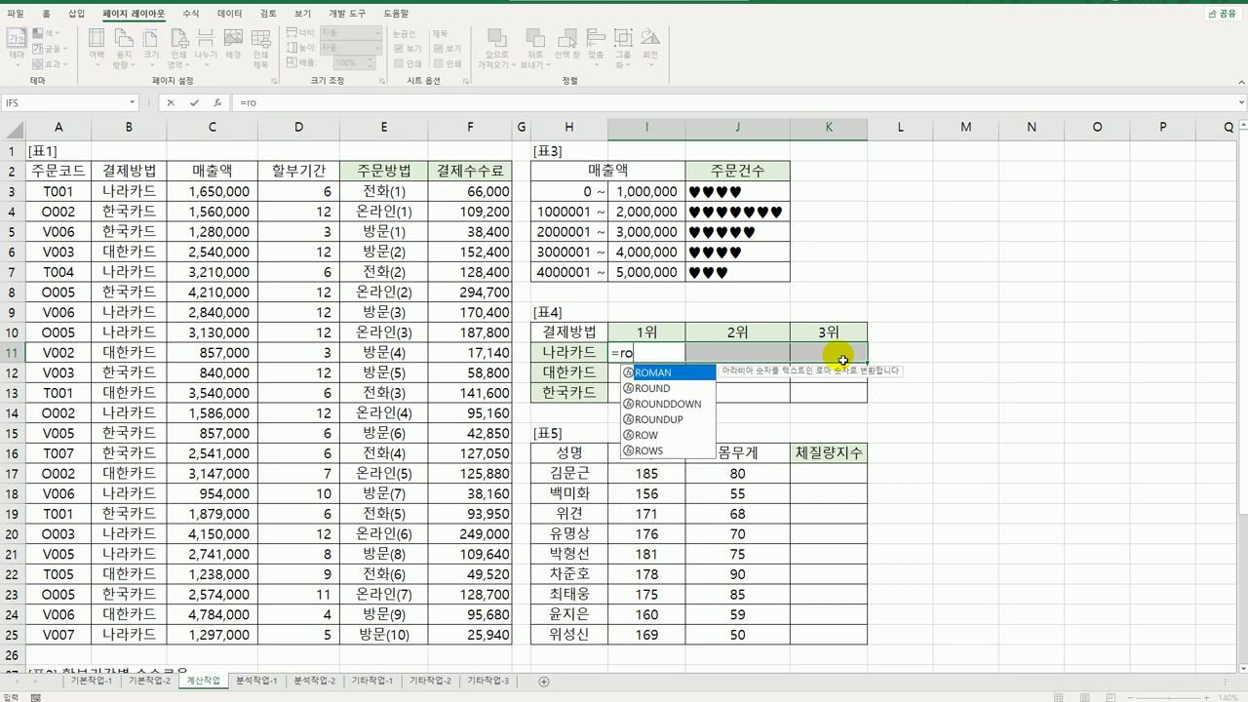
key("Down")
key("Down")
key("Tab")
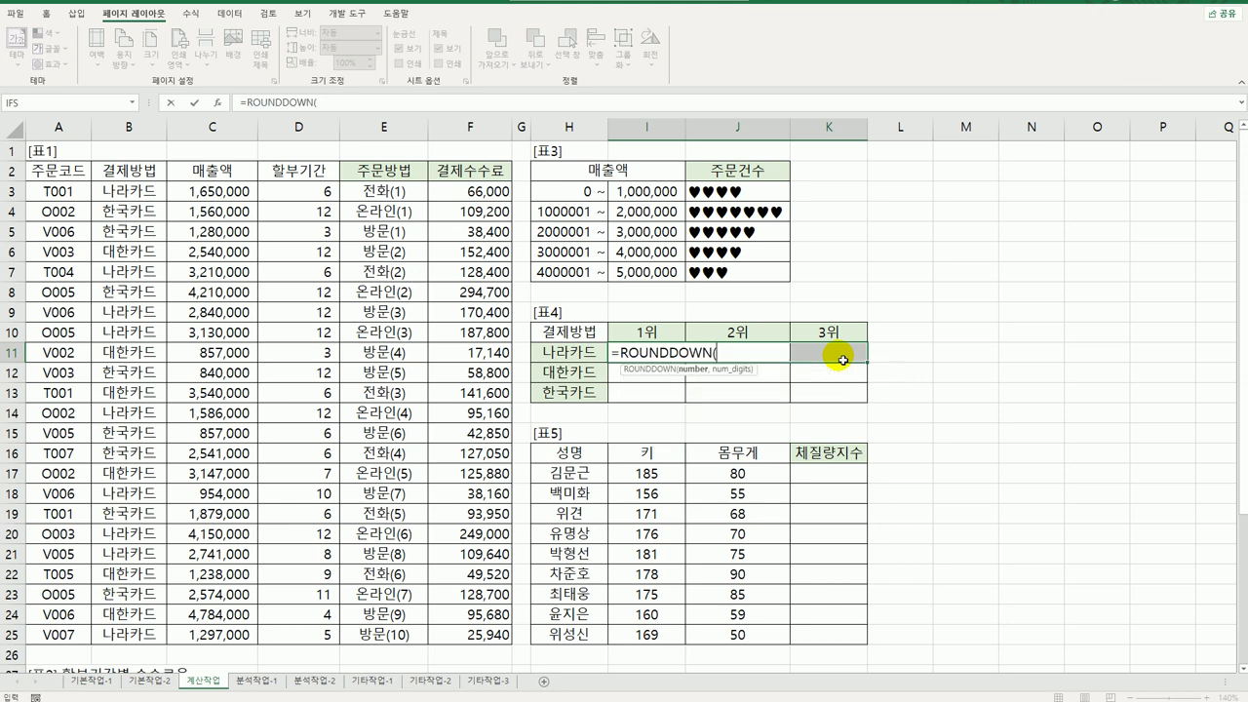
type(", -4)")
left_click(718, 353)
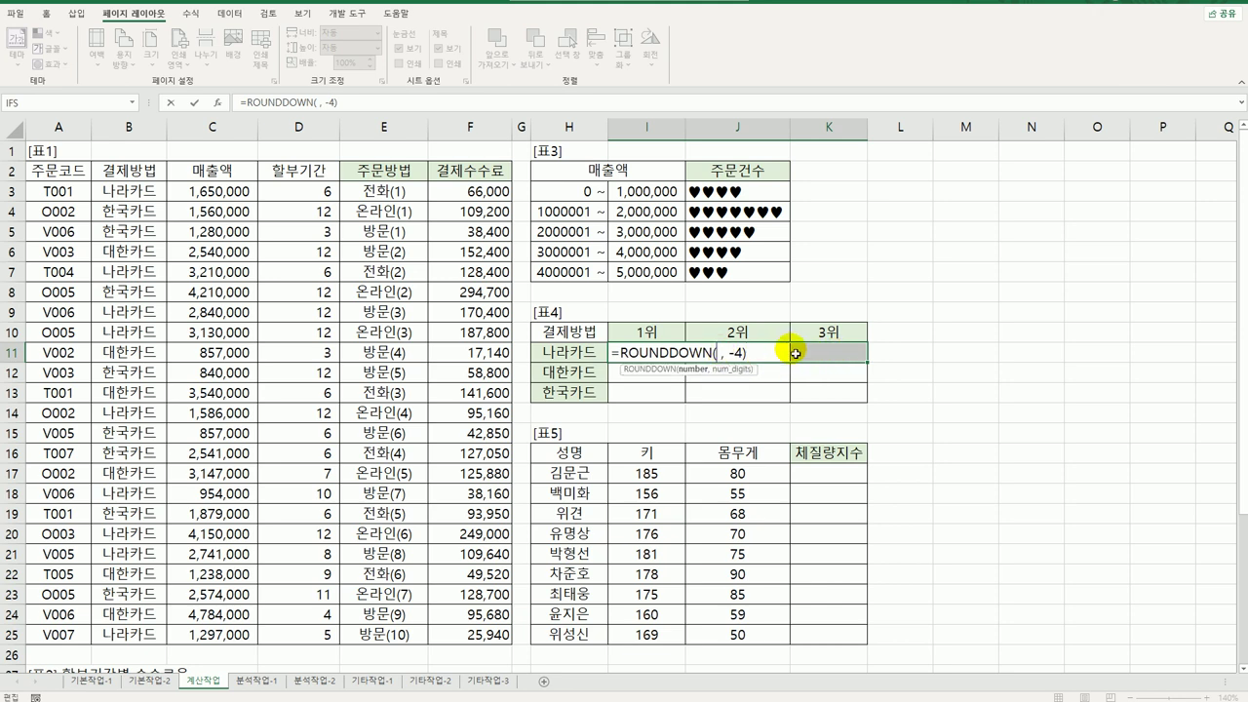
- Nest LARGE as ROUNDDOWN's number argument and begin its array with the condition $B$3:$B$25=$H11
type("lar")
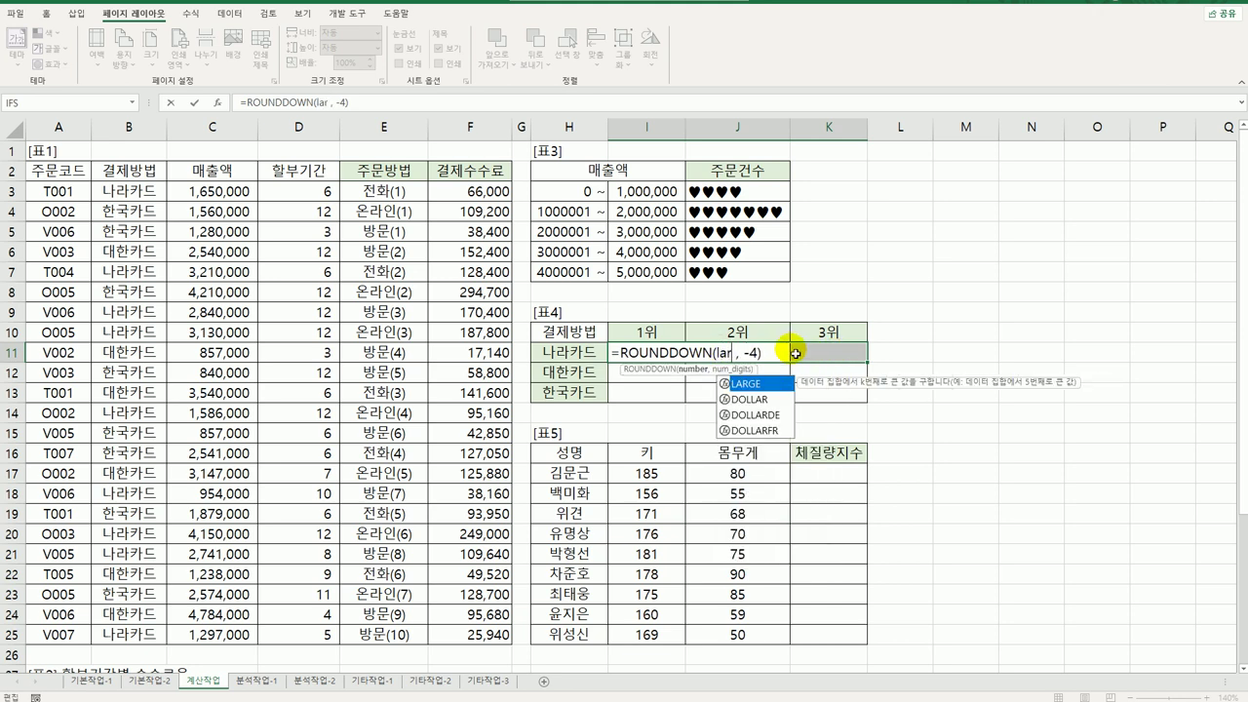
key("Tab")
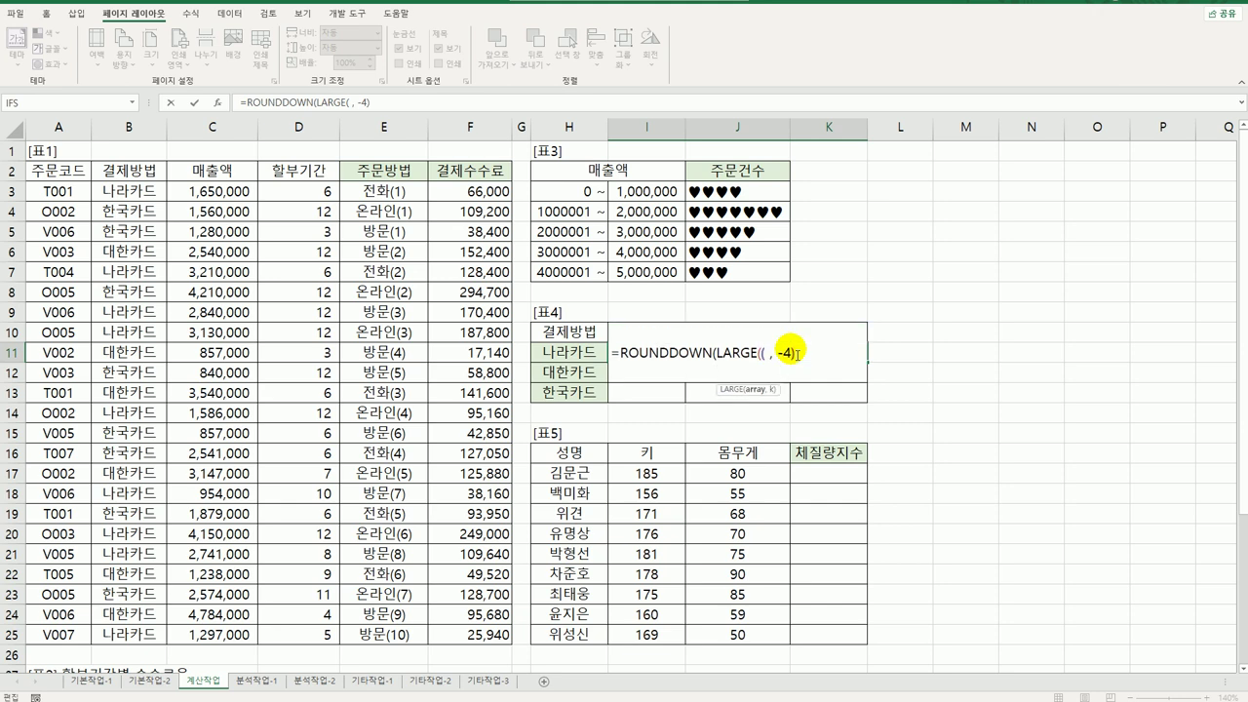
type("(")
left_click_drag(126, 194, 145, 634)
key("F4")
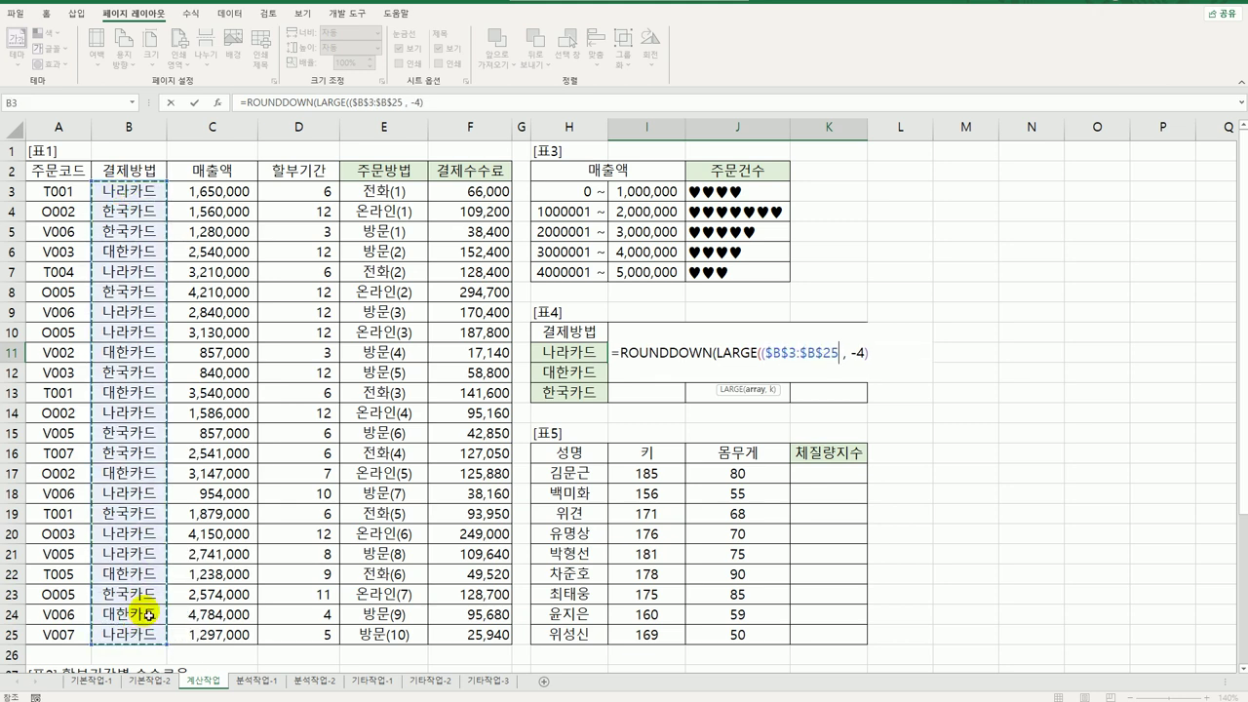
type("=")
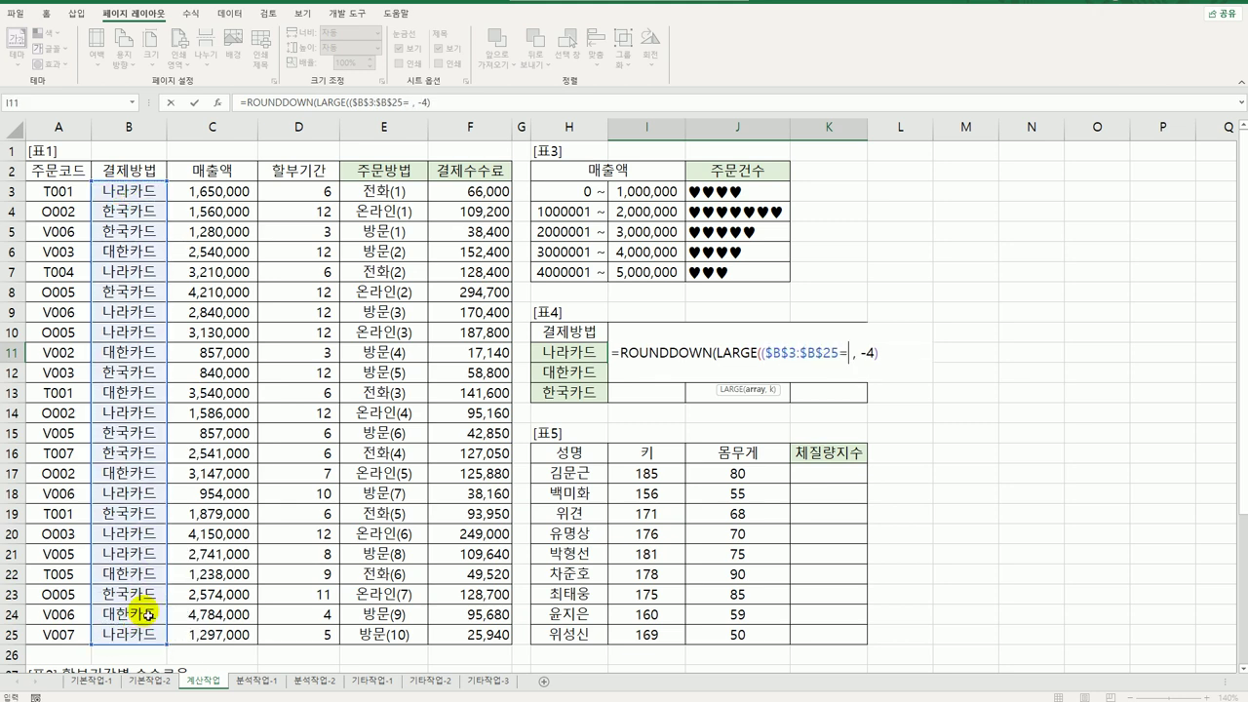
left_click(566, 356)
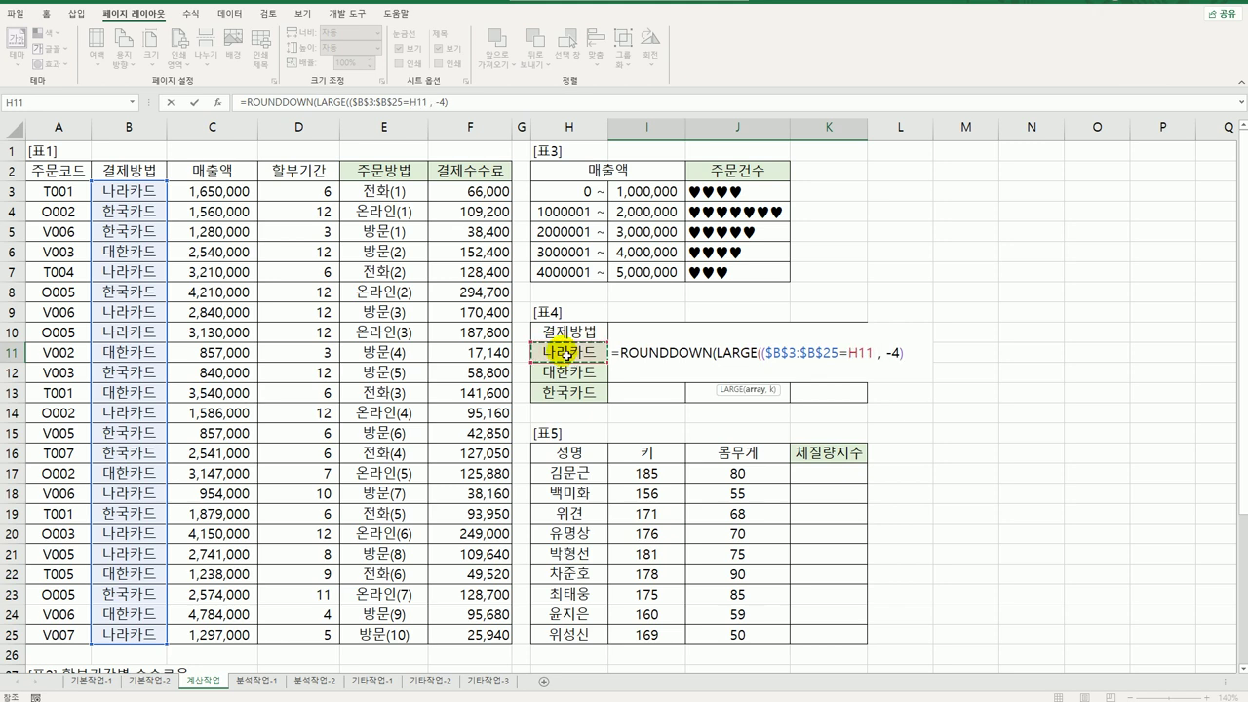
key("F4")
key("F4")
key("F4")
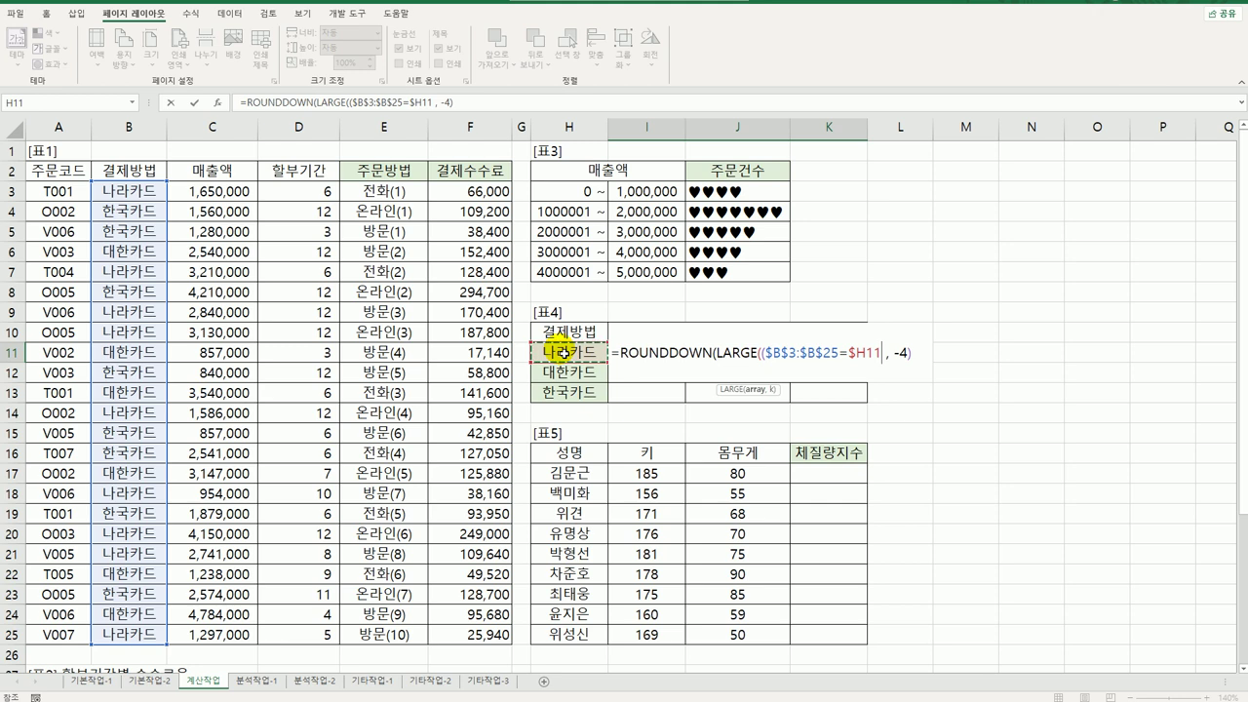
- Multiply the 결제방법 condition by $C$3:$C$25 and close LARGE with the array constant {1,2,3} as k
type(")*")
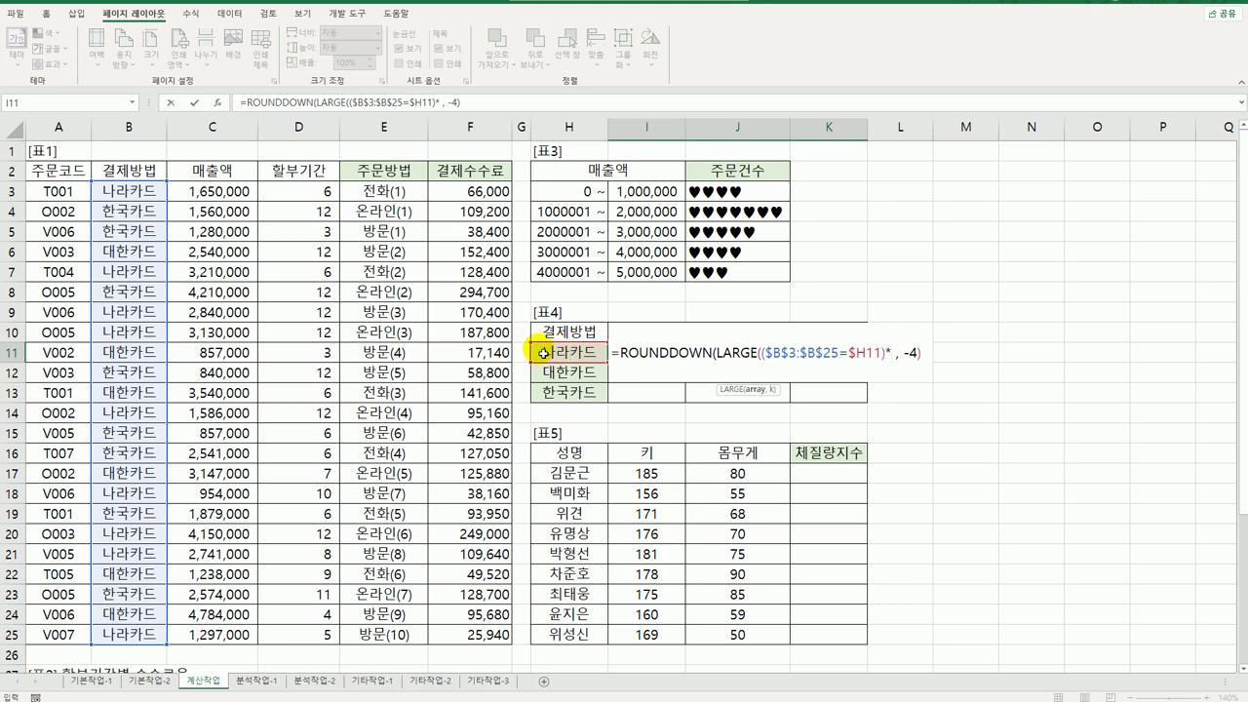
left_click(209, 191)
left_click_drag(197, 234, 222, 632)
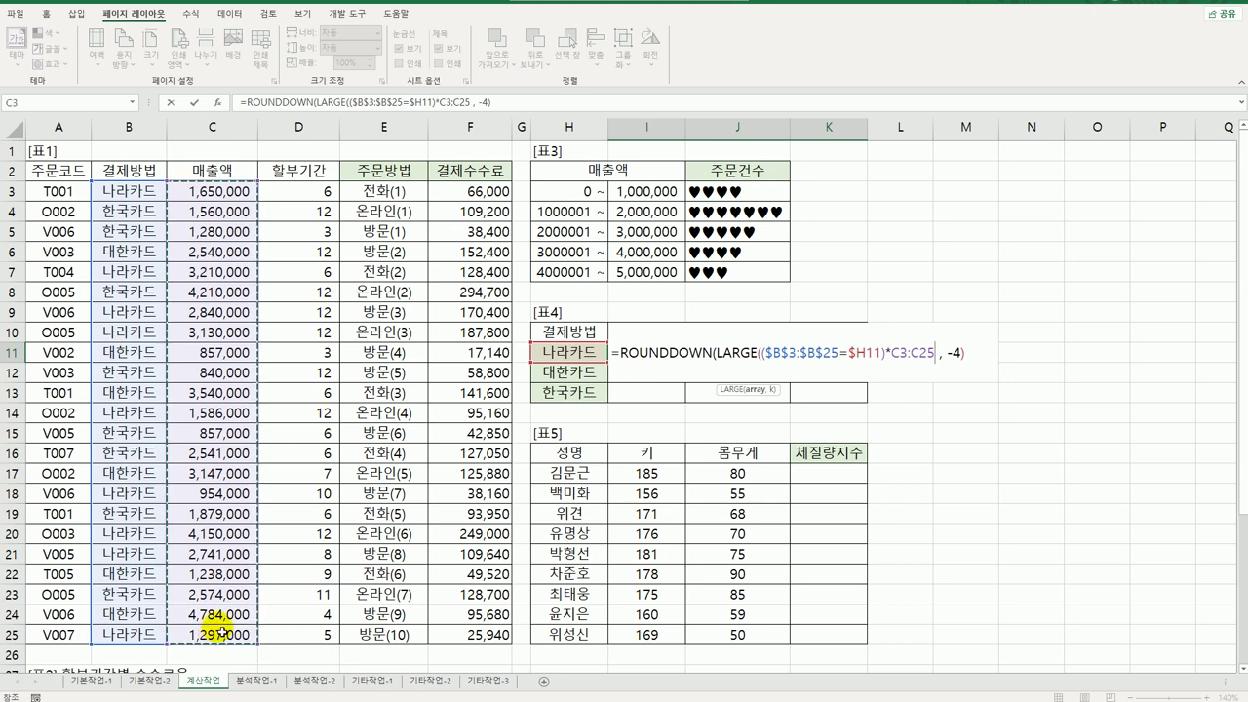
key("F4")
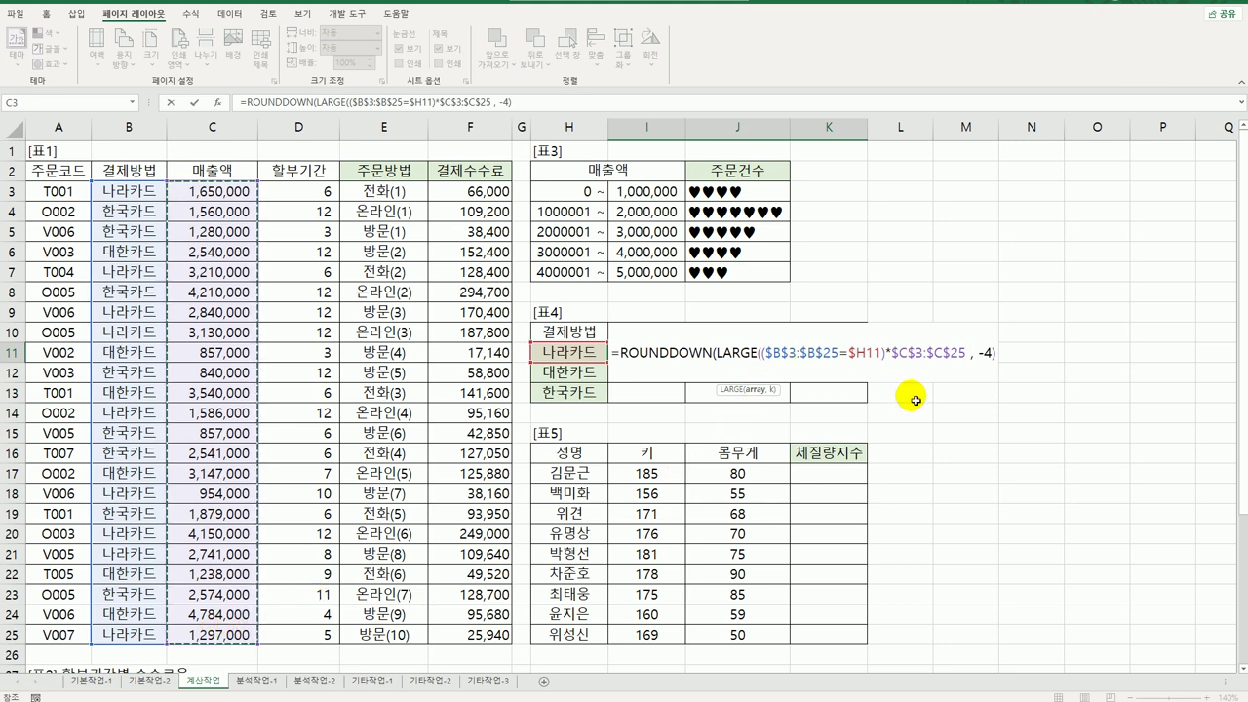
type(",")
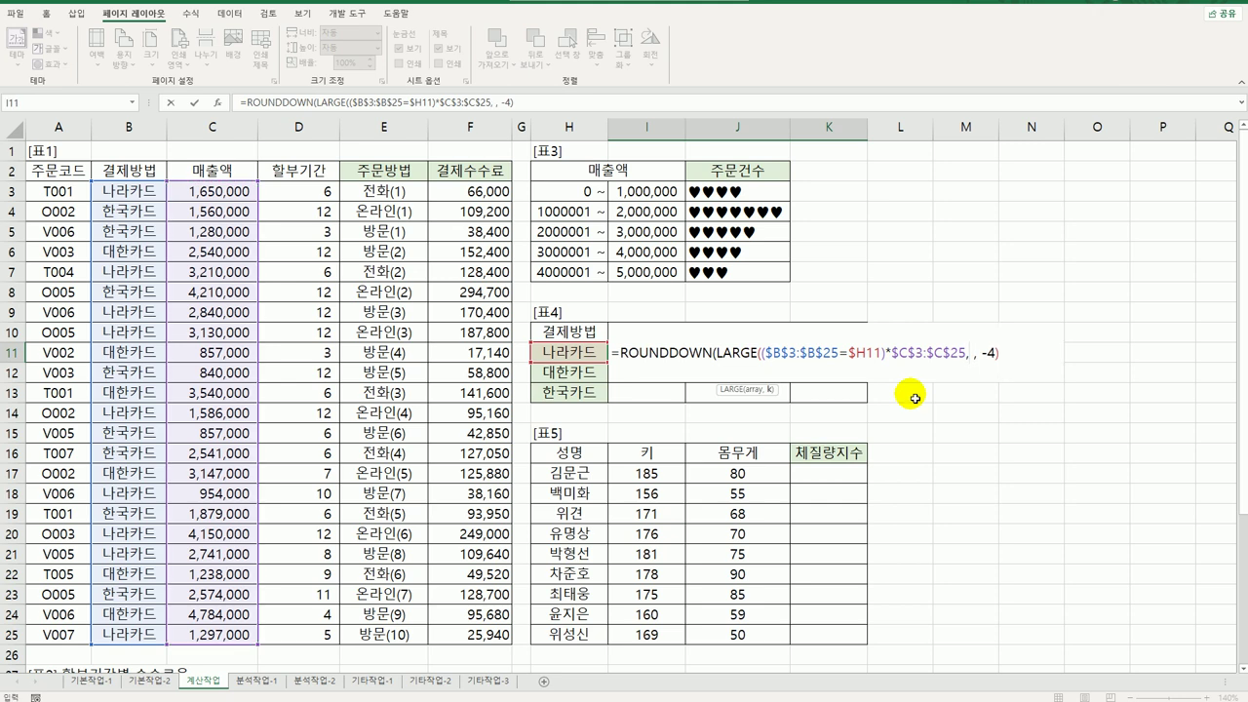
type("(")
type("1")
type(",2,3})")
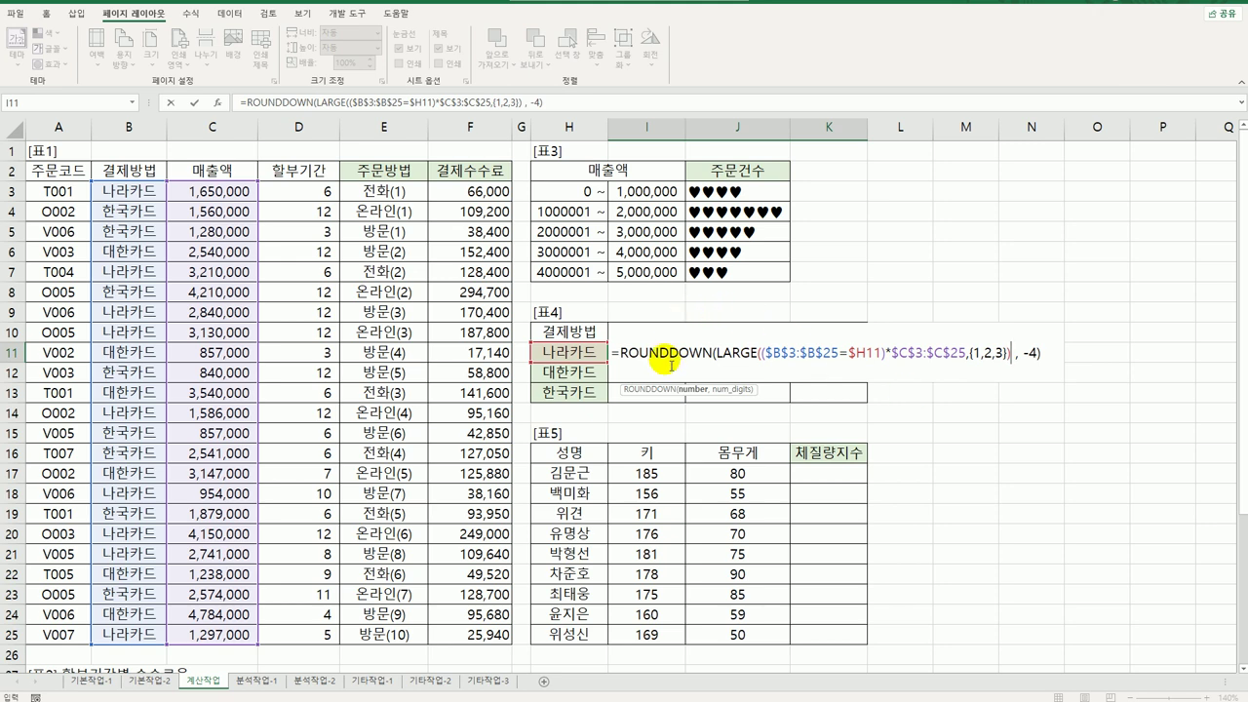
- Enter the ROUNDDOWN formula as an array formula in I11:K11 and fill it down through row 13
left_click(1036, 353)
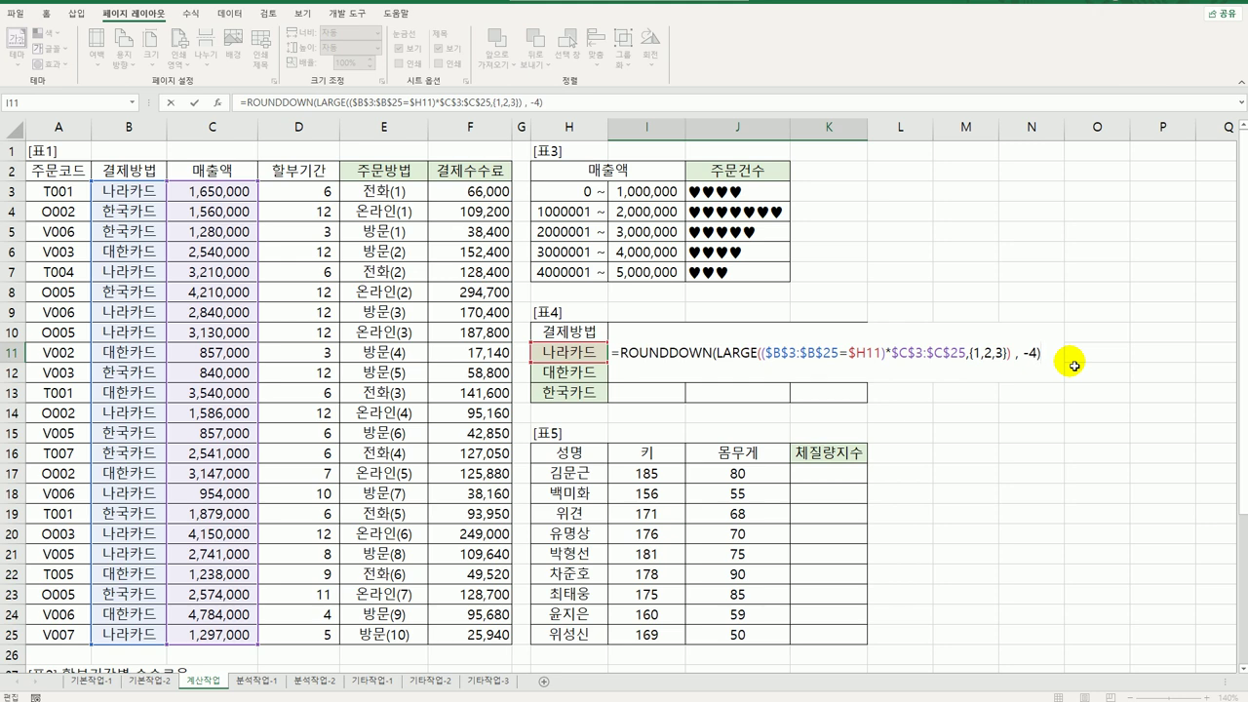
key("ctrl+shift+Return")
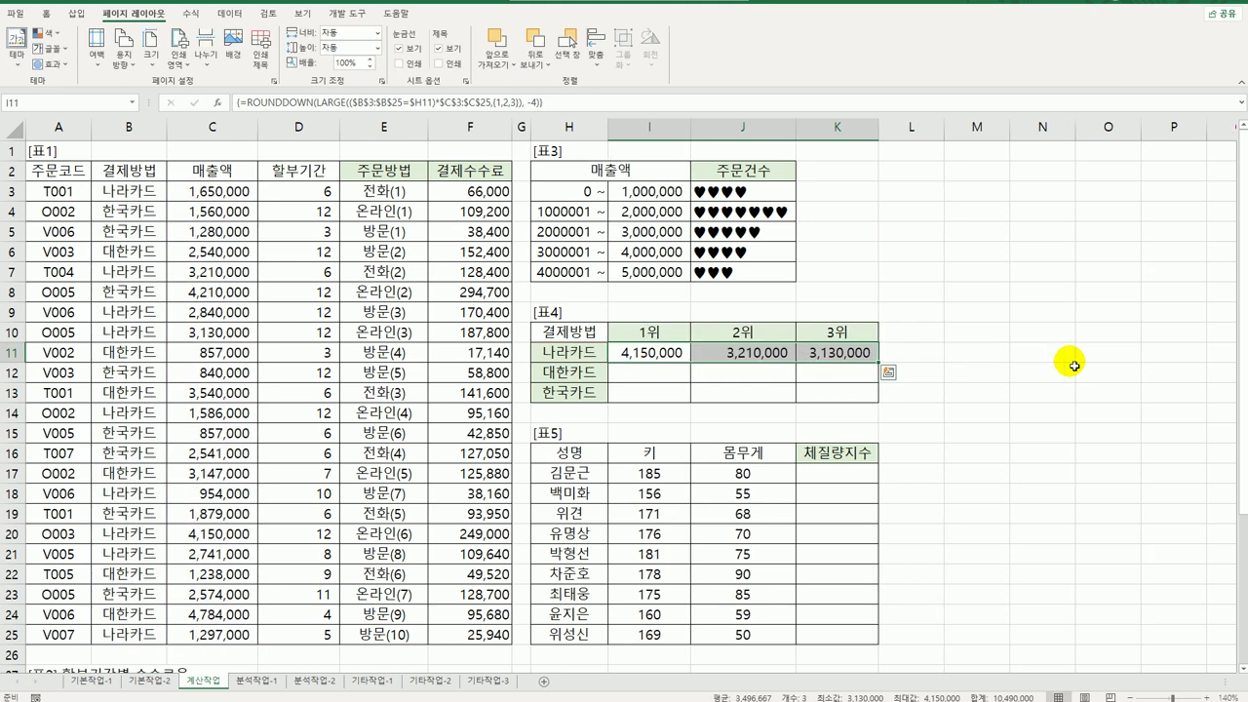
left_click_drag(878, 362, 877, 399)
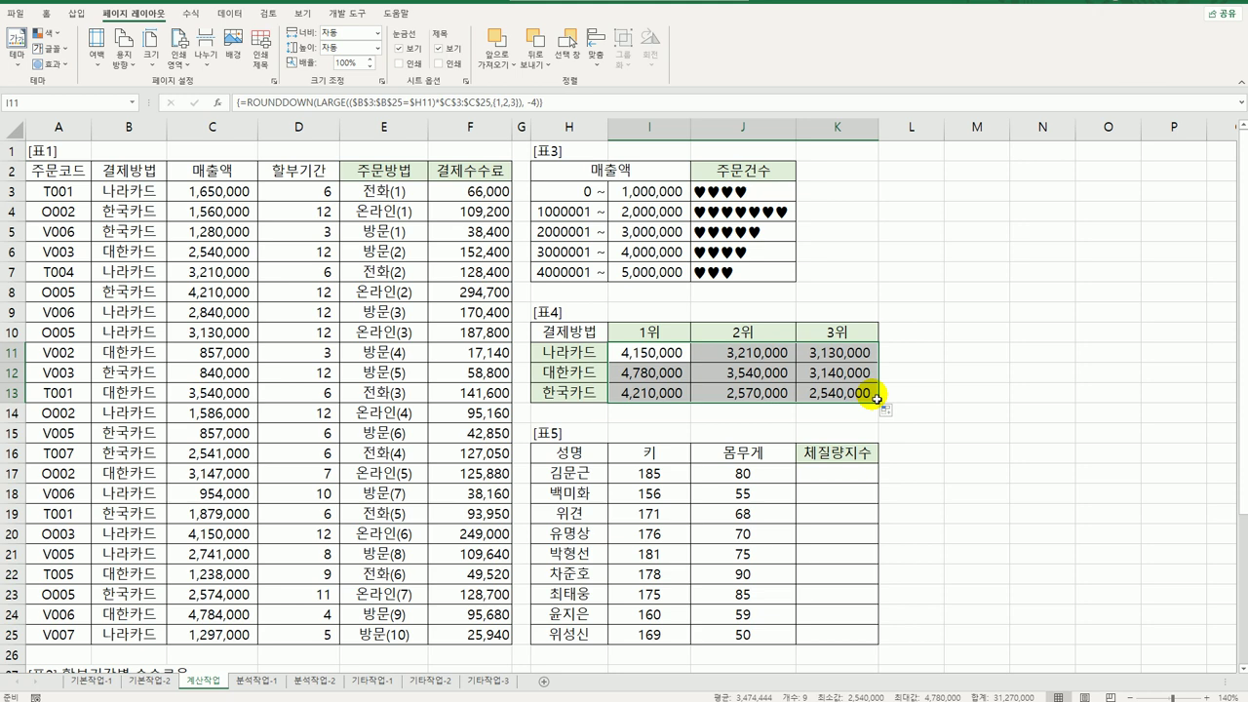
- Select K17 in 표5's 체질량지수 column, open the Visual Basic Editor and insert a new standard module
left_click(831, 475)
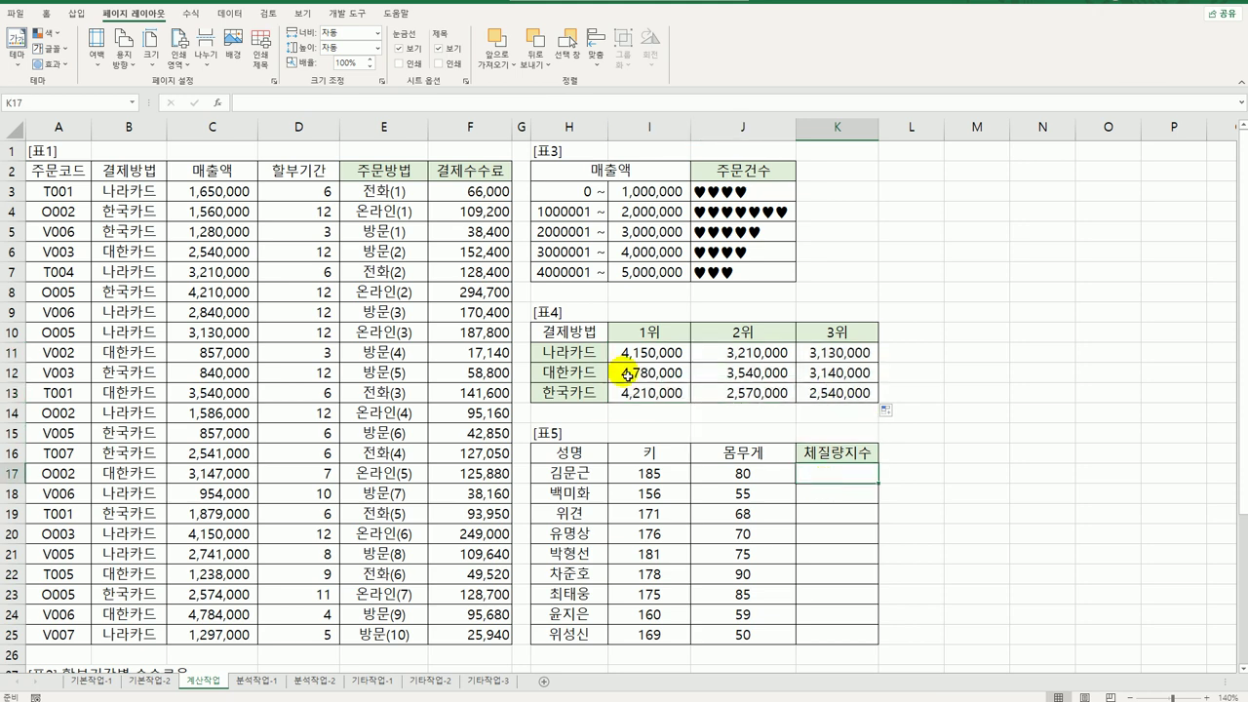
left_click(348, 12)
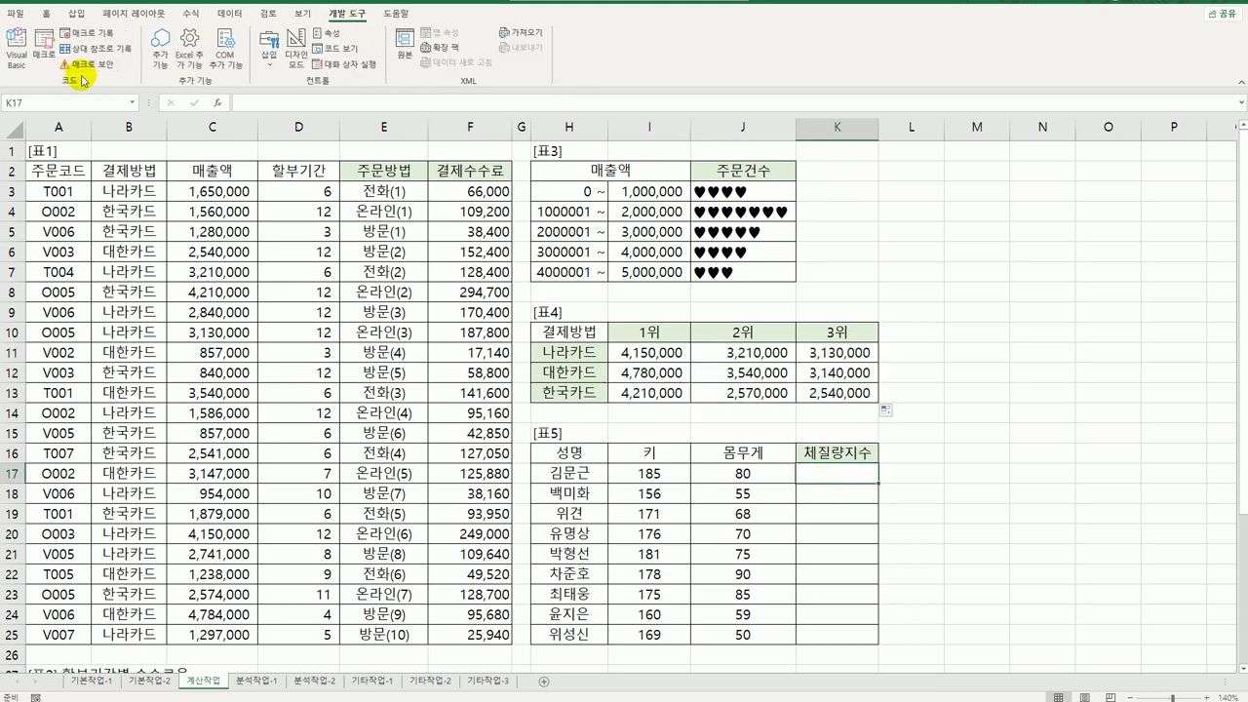
left_click(15, 49)
left_click(537, 5)
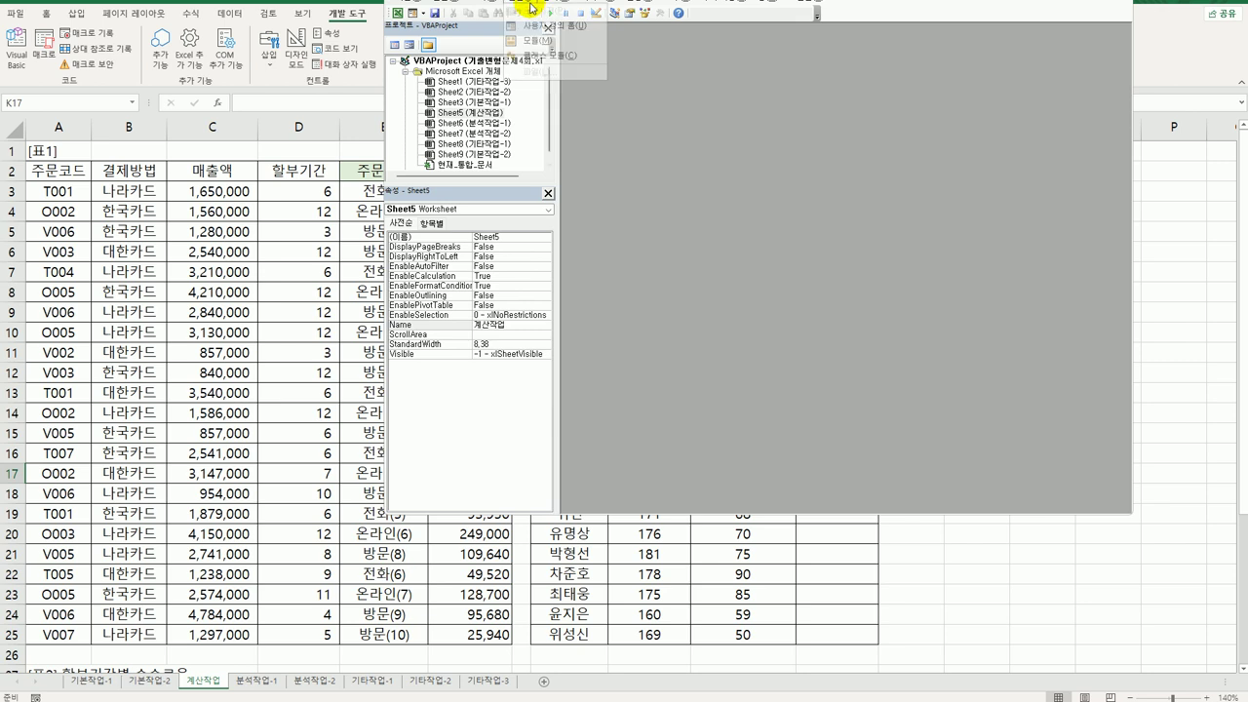
left_click(539, 41)
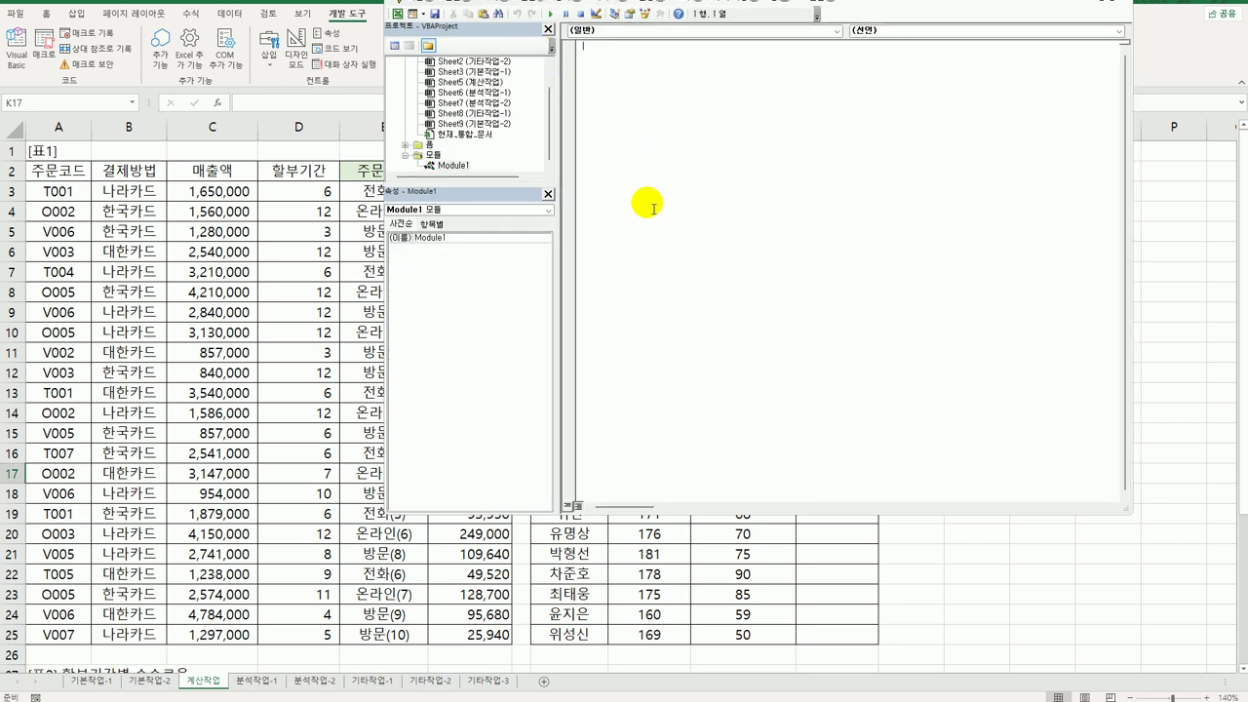
- Declare a public function named fn지수 with the arguments 키 and 몸무게 in Module1
type("publ")
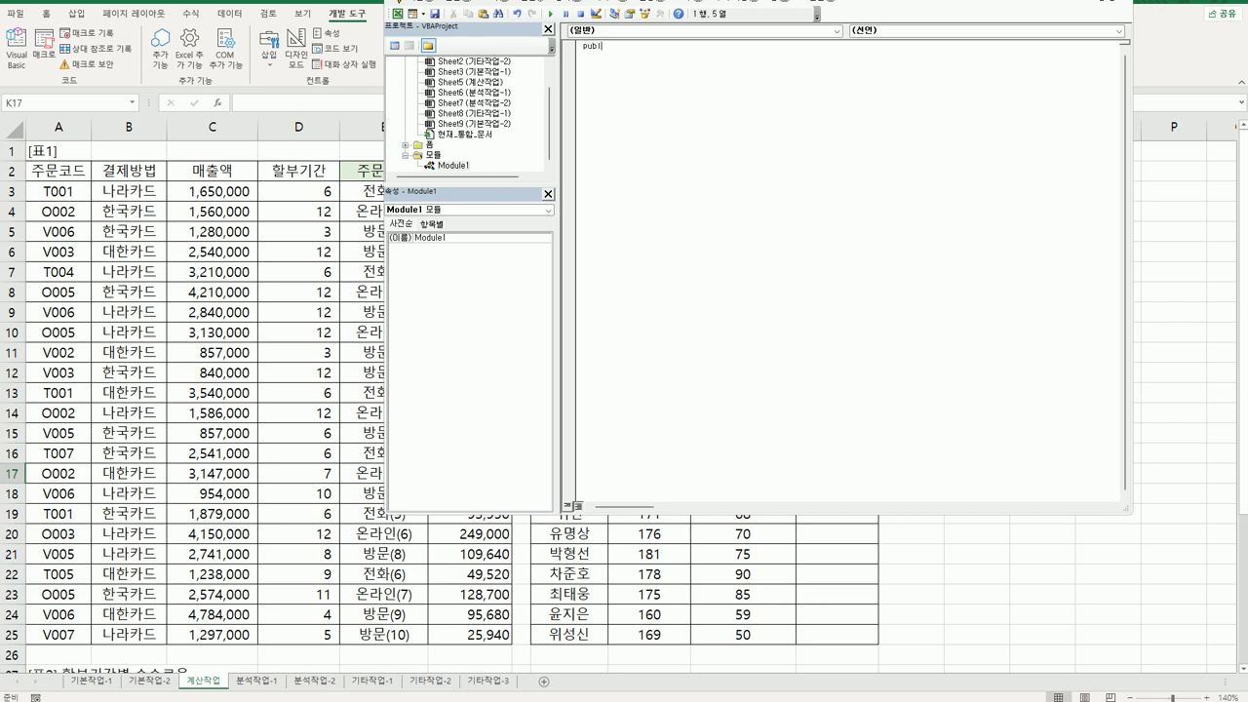
type("ic functo")
key("BackSpace")
type("to")
type("ion ")
type("fn")
type("지수(")
type("키, ")
type("몸무게)")
key("Return")
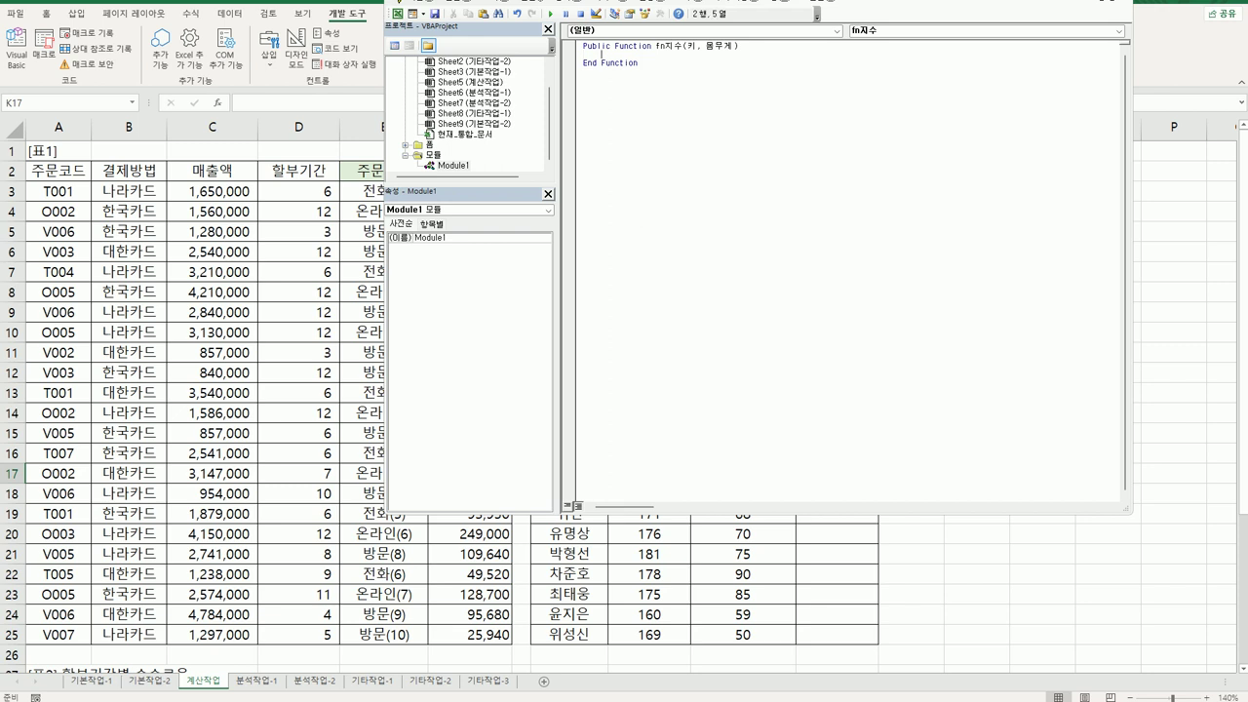
- Set the function body to fn지수 = (몸무게 / 키) ^ 2 and return to the worksheet
type("fn지수 = (몸무게 / 키) ^ 2")
key("Down")
key("alt+q")
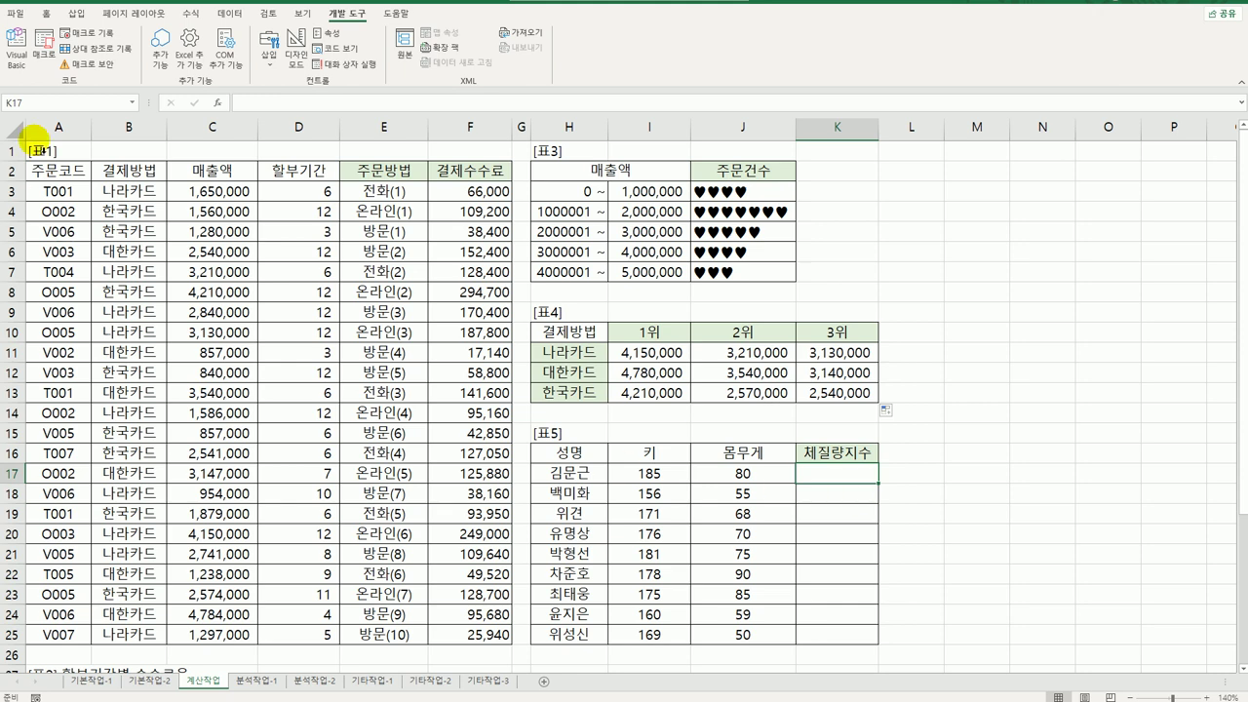
- Insert the user-defined function fn지수 in K17 with I17 as 키 and J17 as 몸무게, and fill it down to K25
left_click(216, 103)
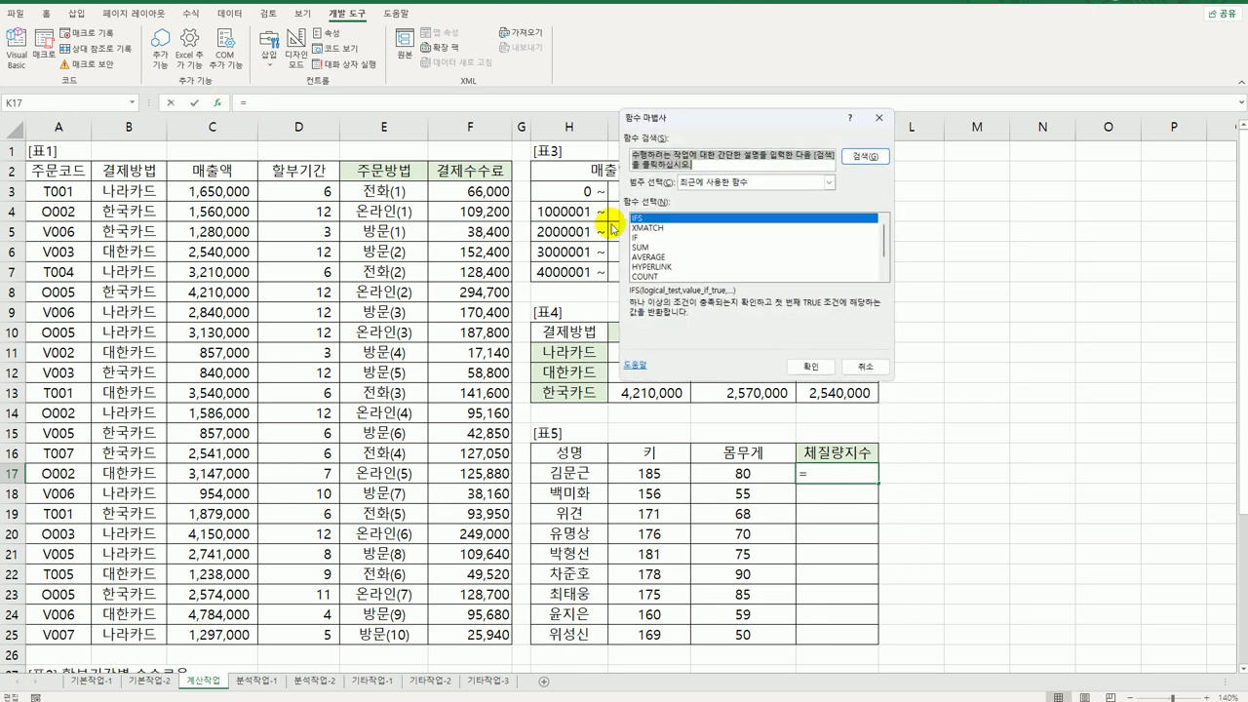
left_click(726, 182)
left_click(709, 292)
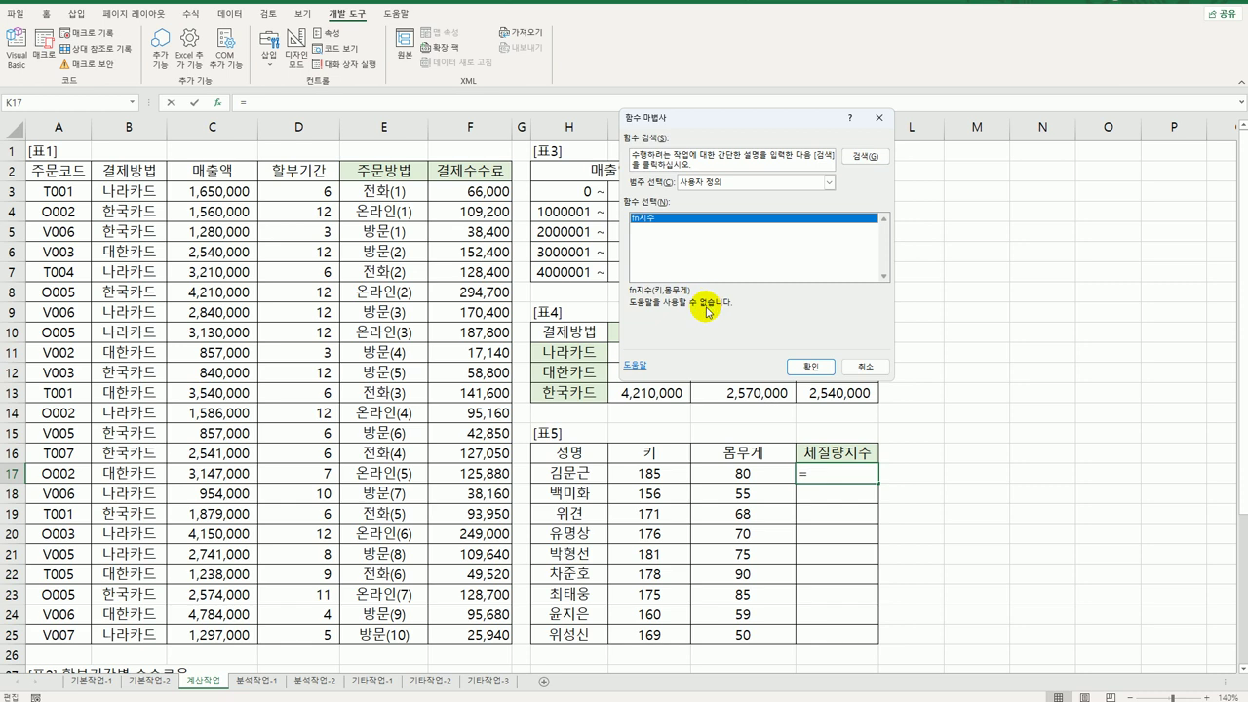
left_click(810, 366)
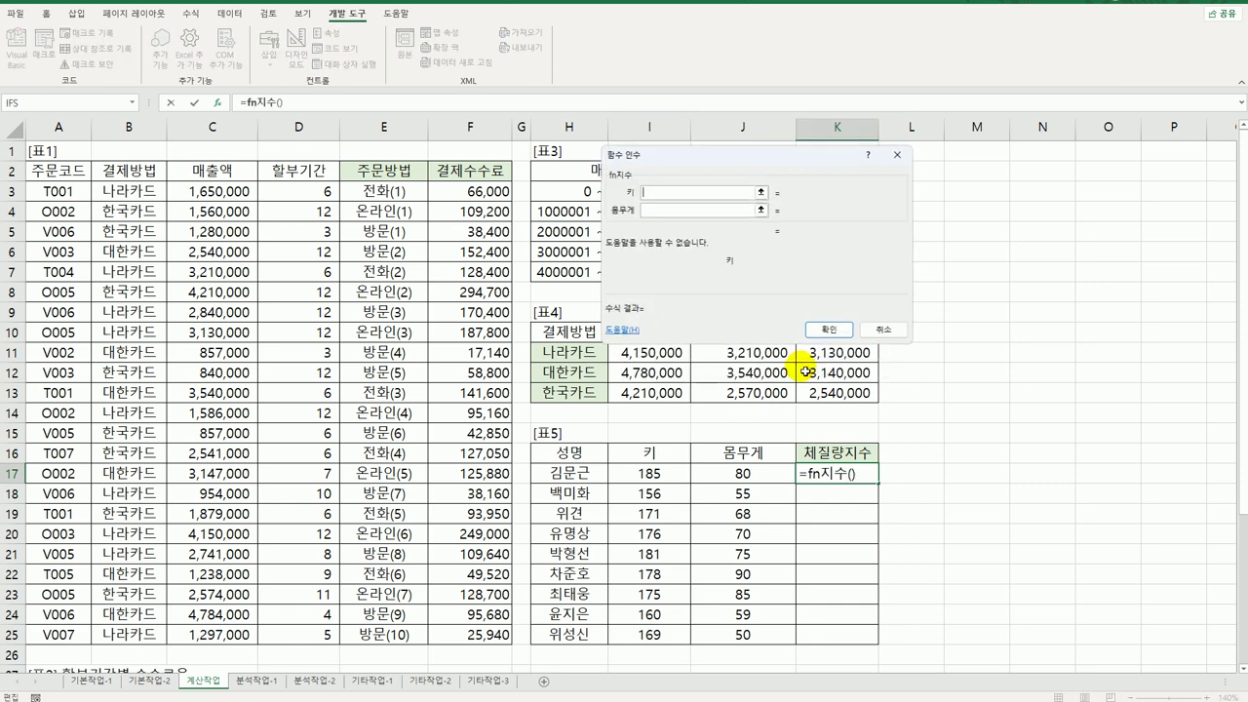
left_click(645, 474)
left_click(679, 210)
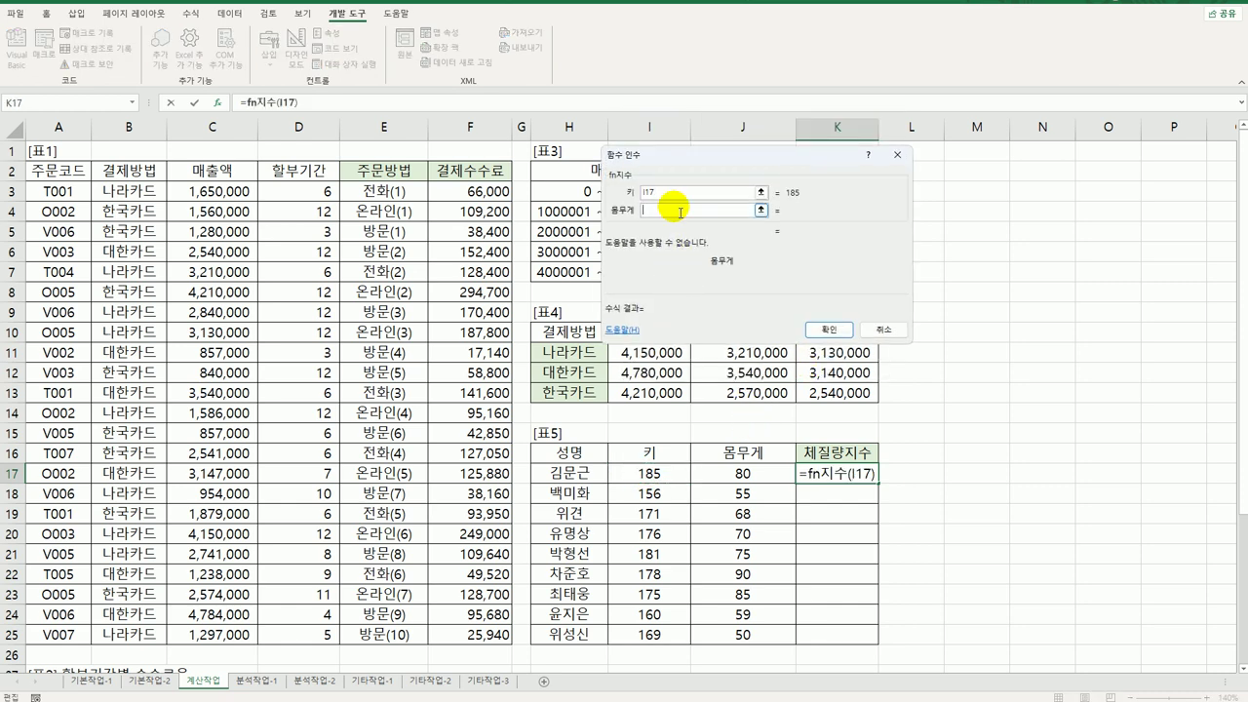
left_click(745, 475)
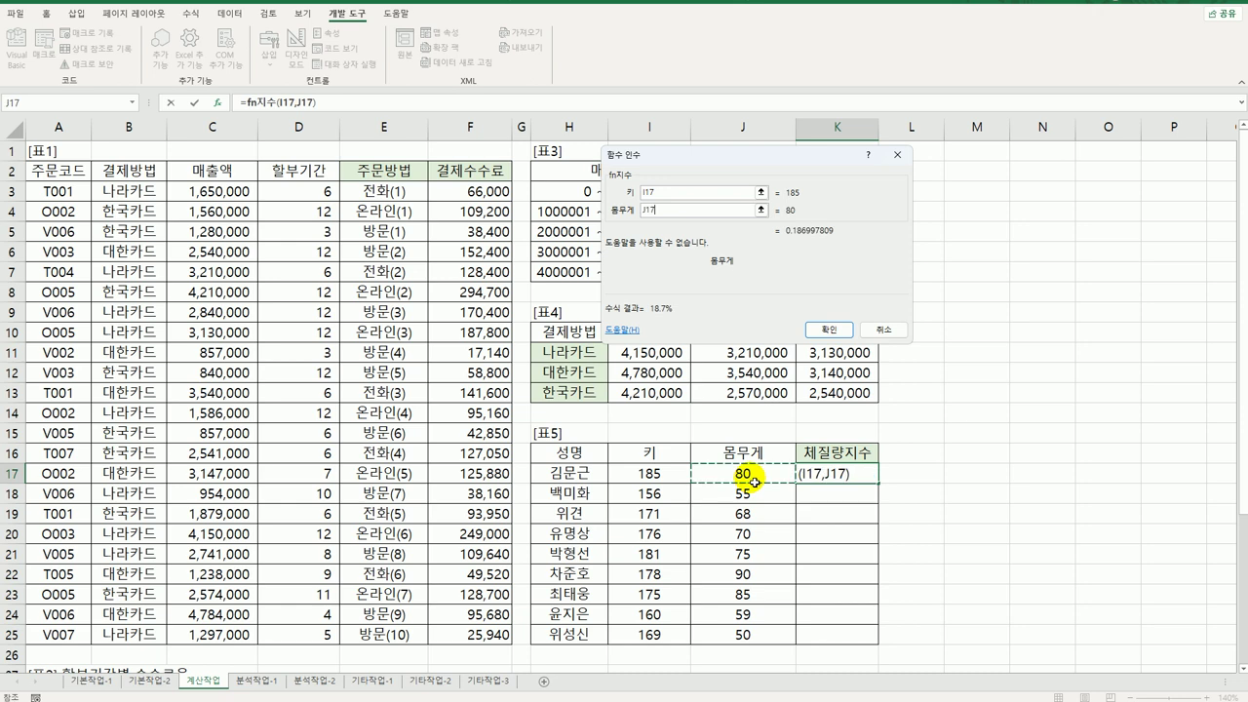
left_click(827, 331)
double_click(880, 483)
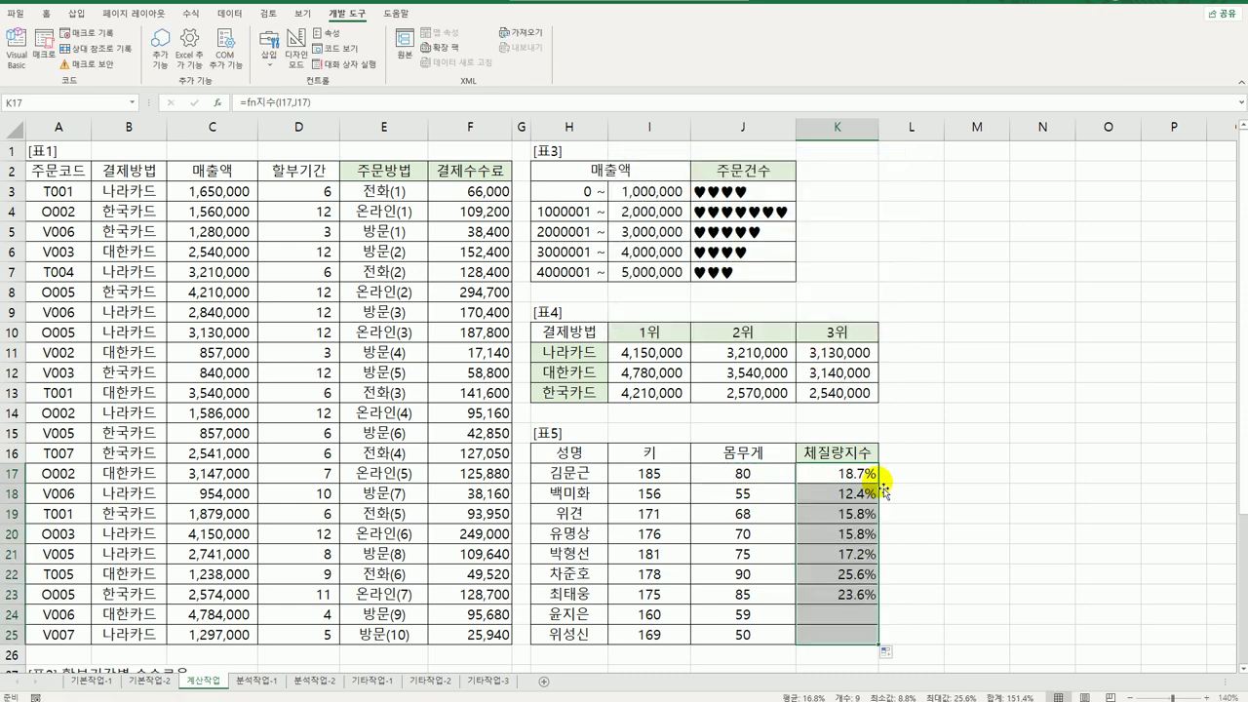
- Review the formulas in K25, E3, F3 and the range I11:K11 on the 계산작업 sheet
left_click(860, 630)
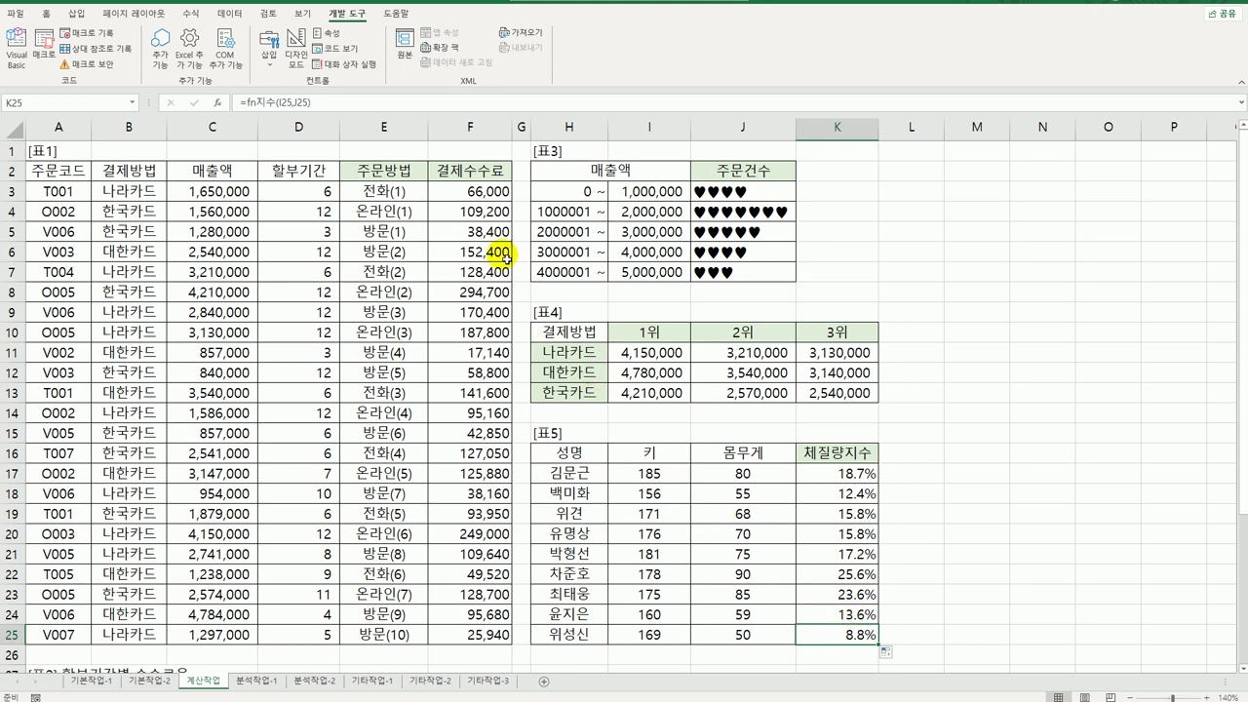
left_click(408, 189)
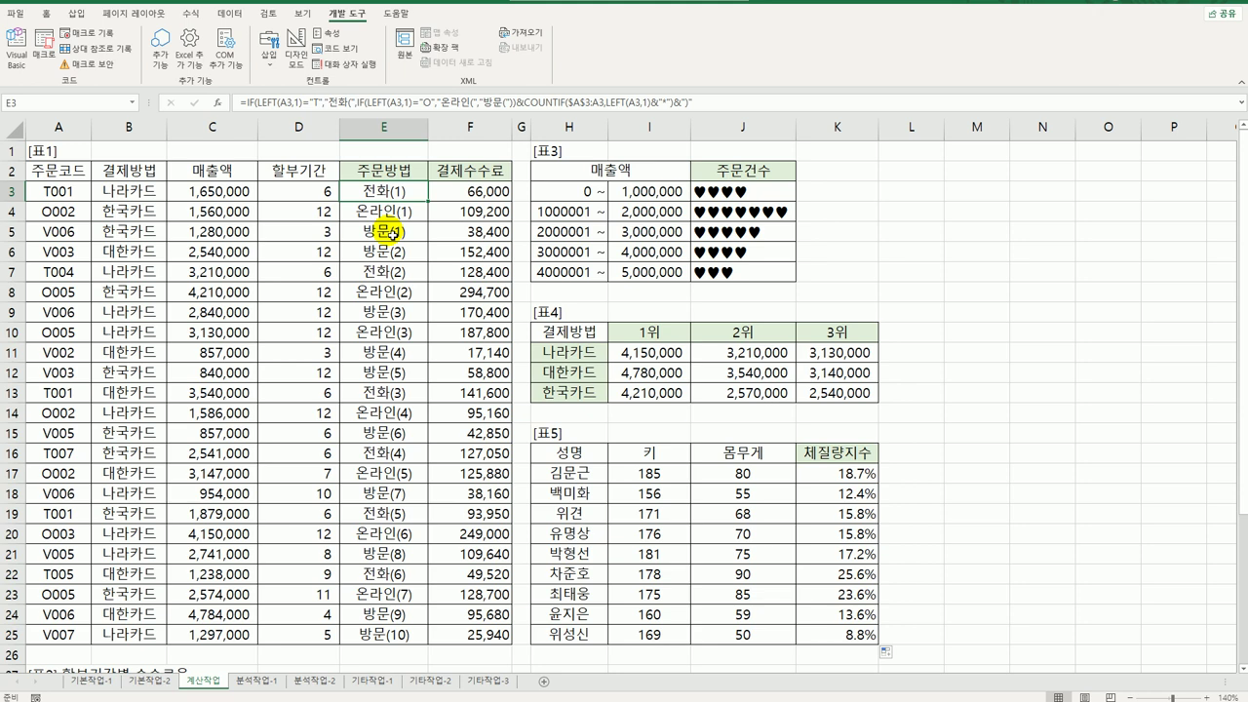
left_click(482, 194)
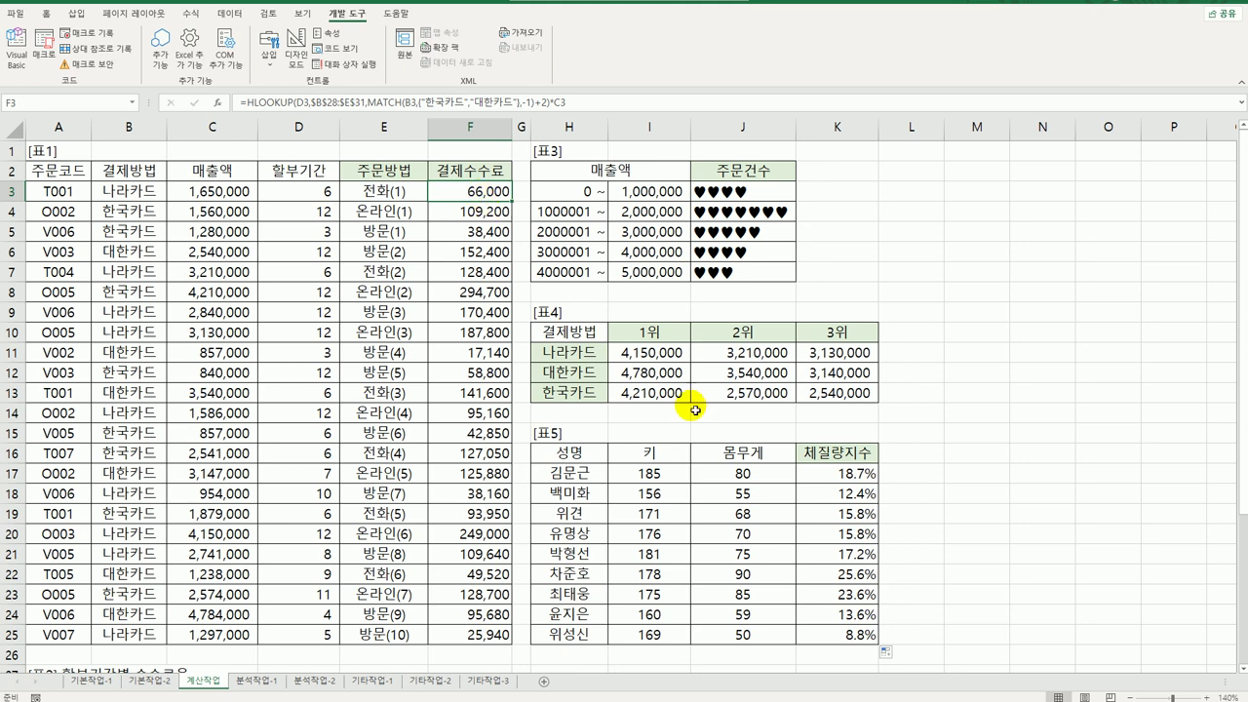
left_click_drag(655, 353, 817, 361)
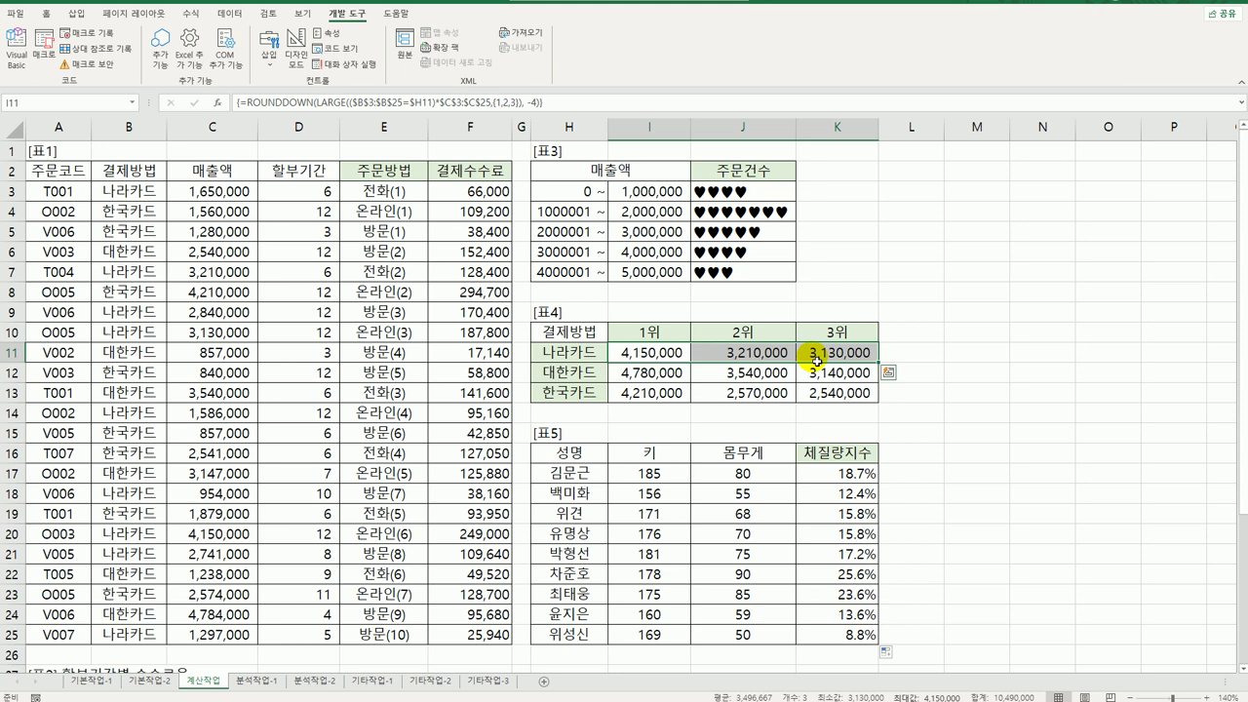
- Start a Microsoft Query import at cell B2 of the 분석작업-1 sheet, using MS Access Database as the data source
left_click(258, 681)
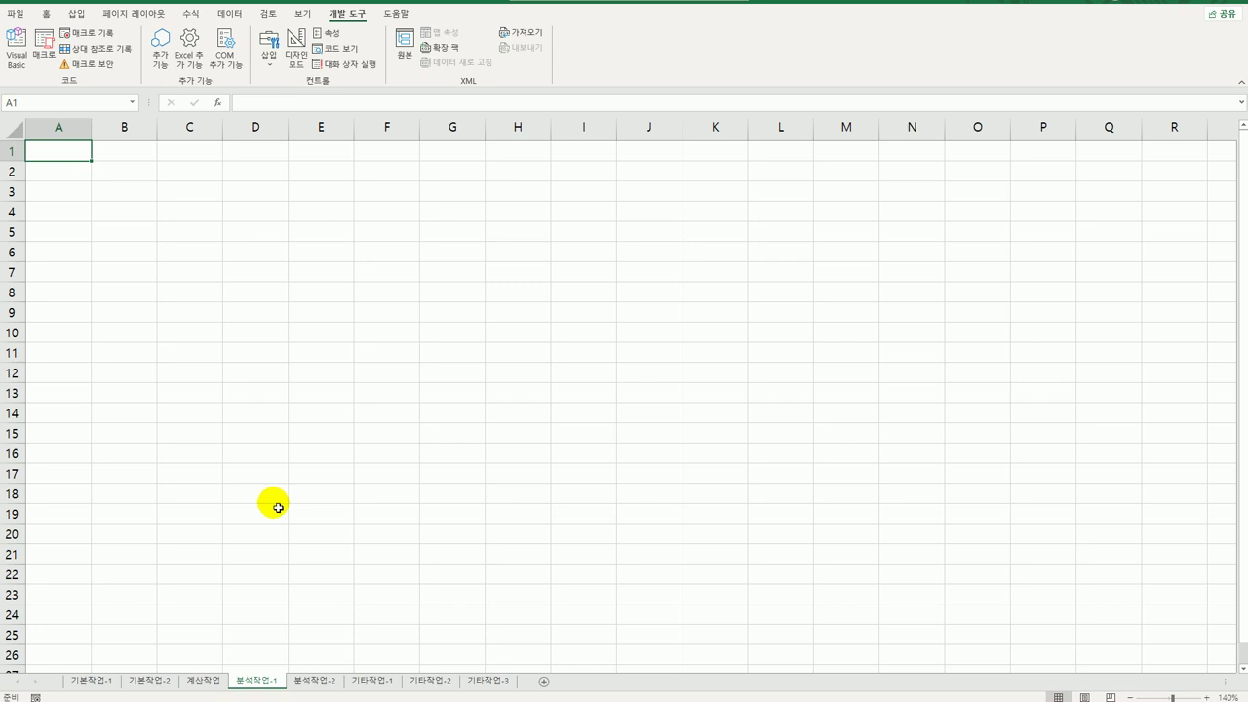
left_click(146, 175)
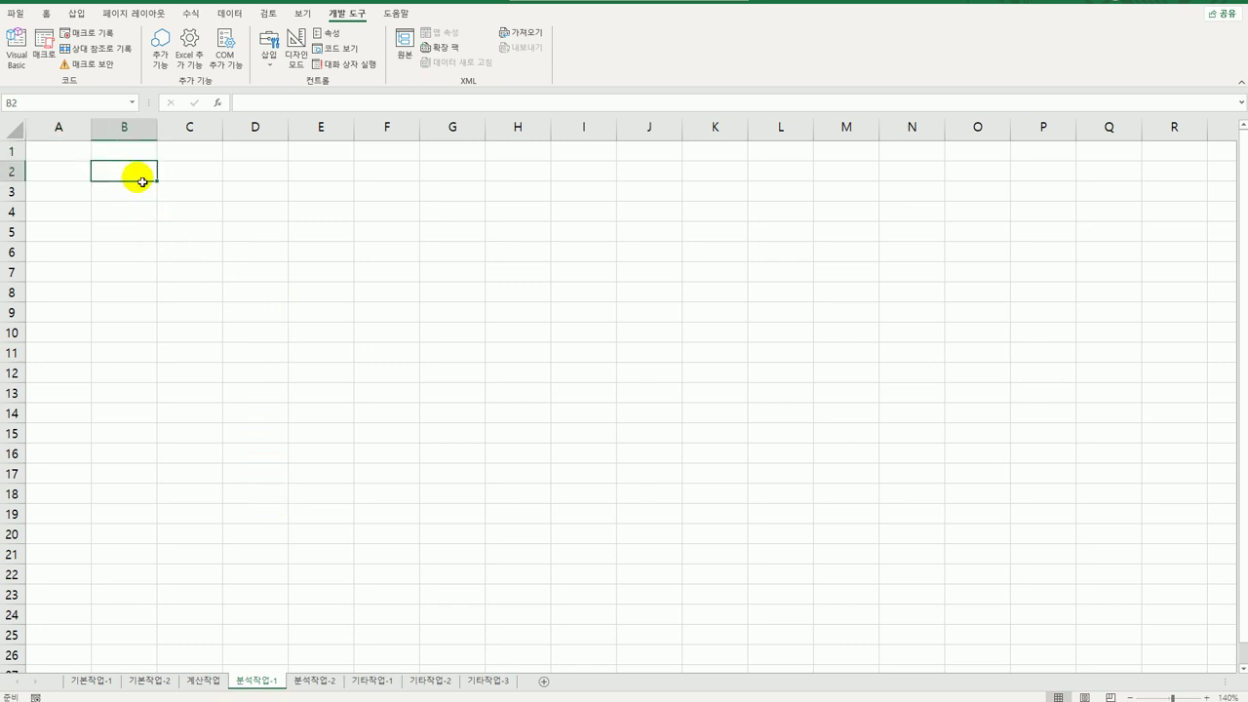
left_click(232, 14)
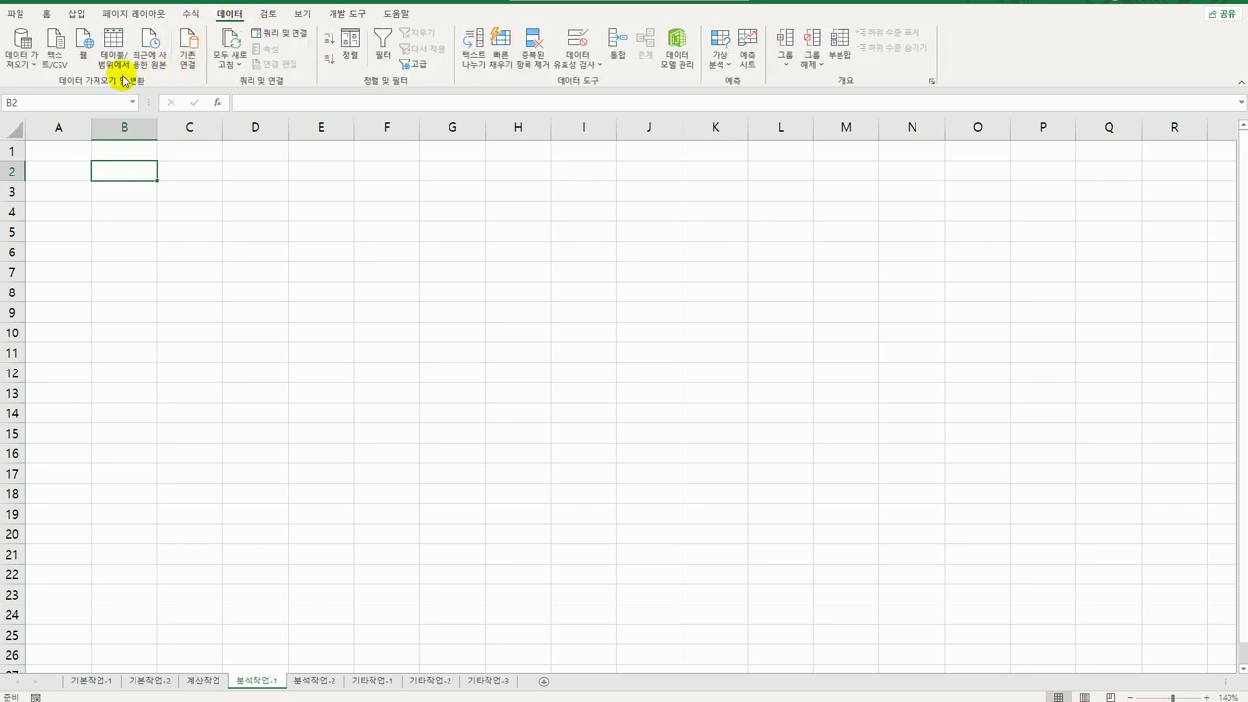
left_click(20, 57)
mouse_move(89, 220)
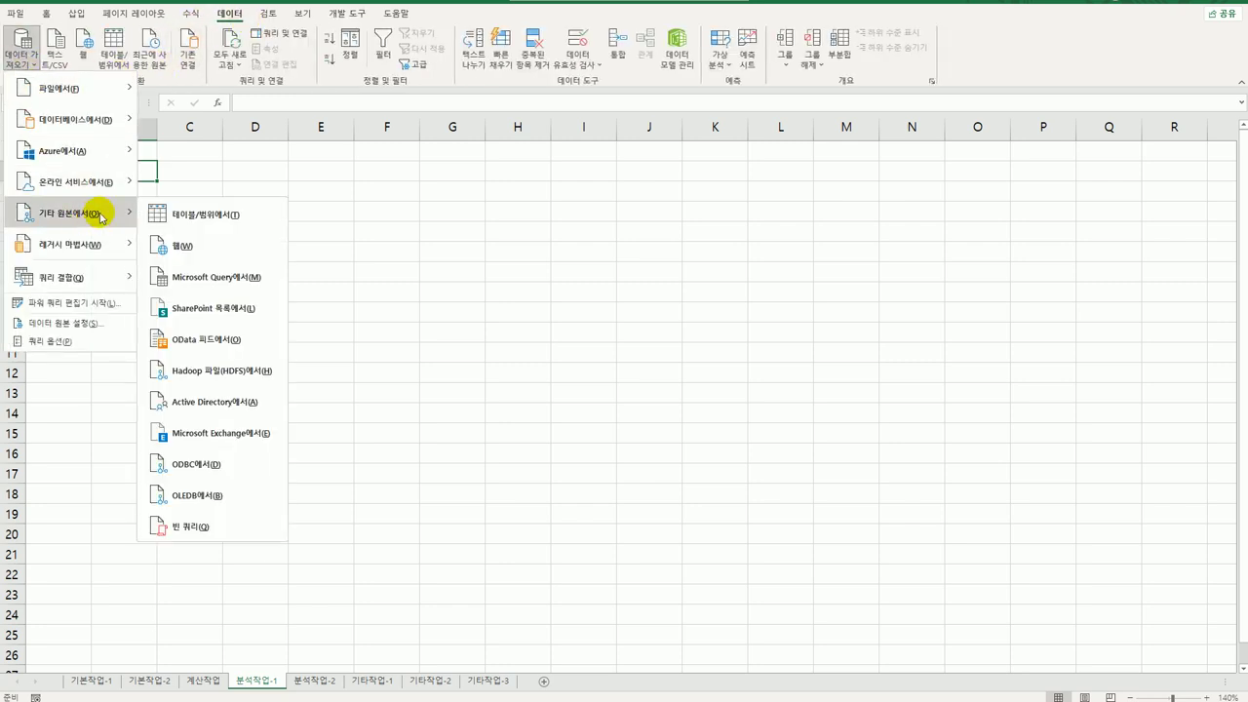
left_click(251, 279)
left_click(616, 387)
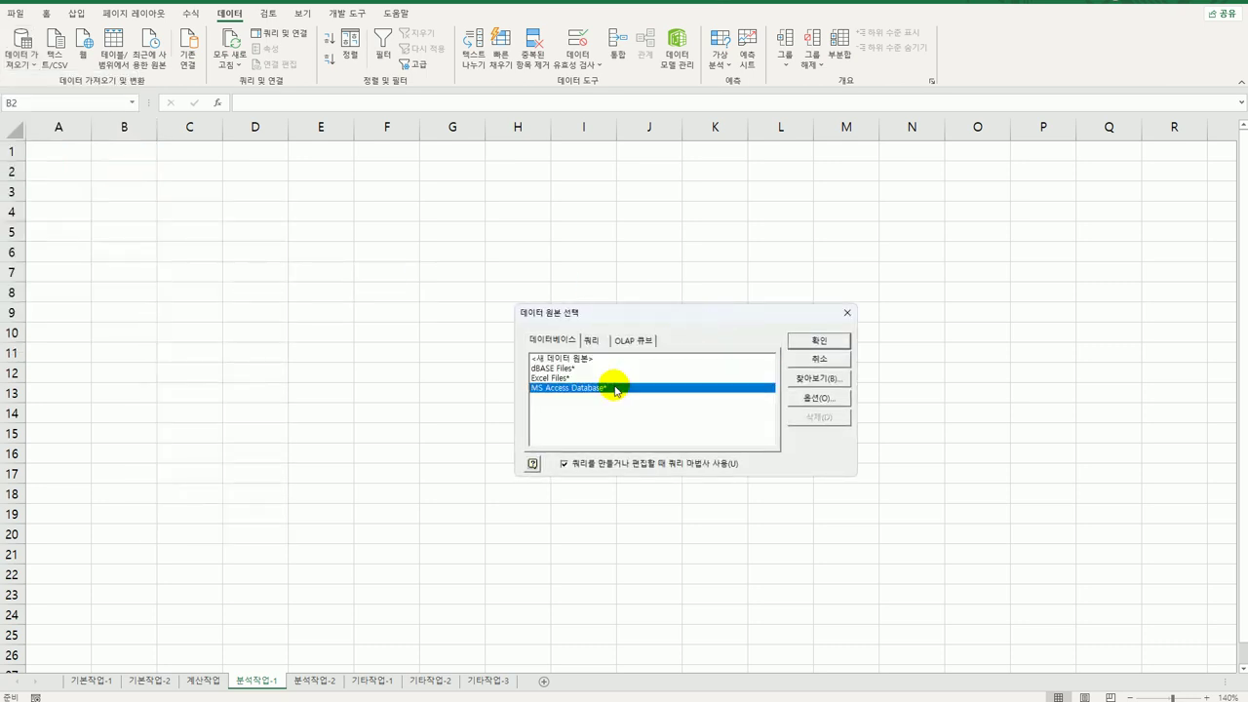
left_click(817, 341)
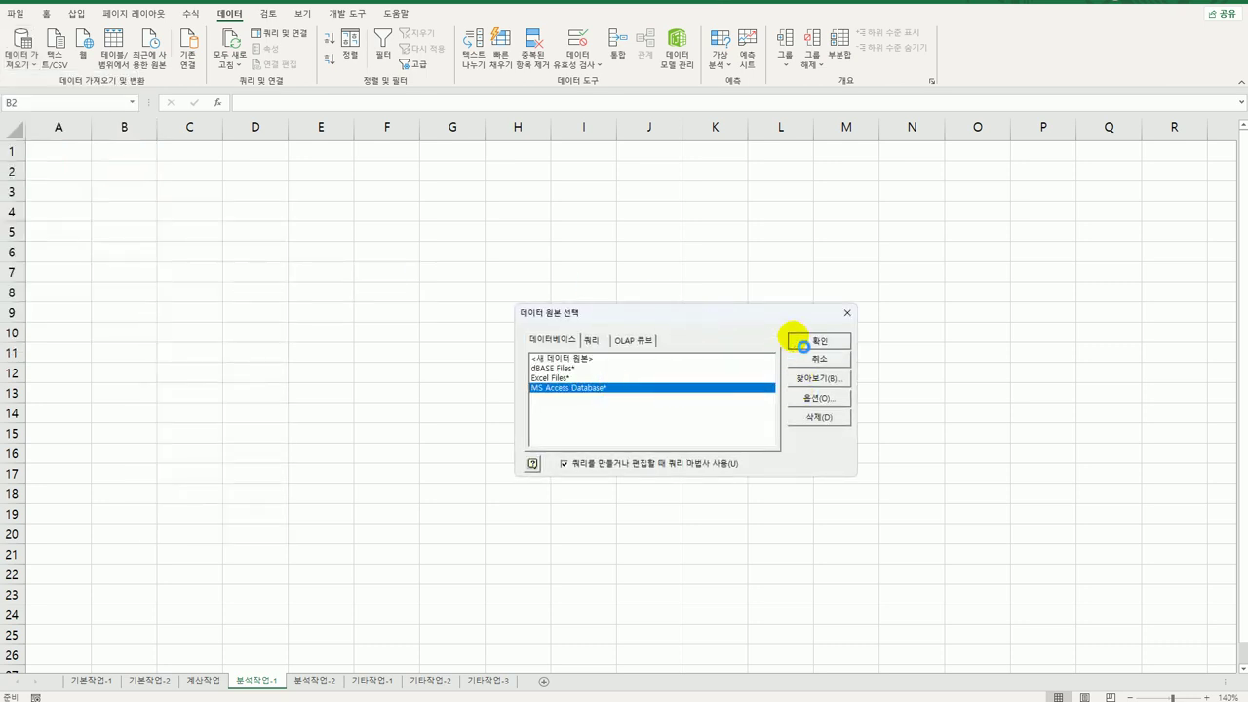
- Choose 핸드폰.accdb as the database for the query
left_click_drag(538, 173, 603, 222)
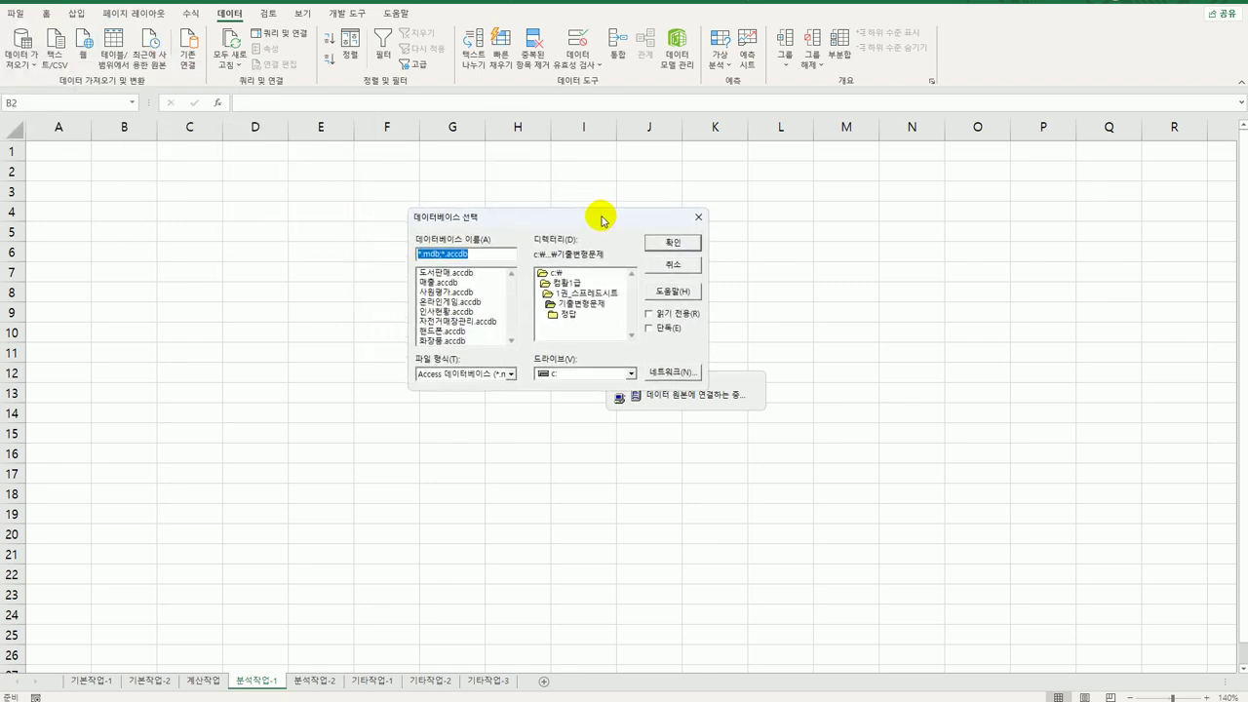
left_click(467, 333)
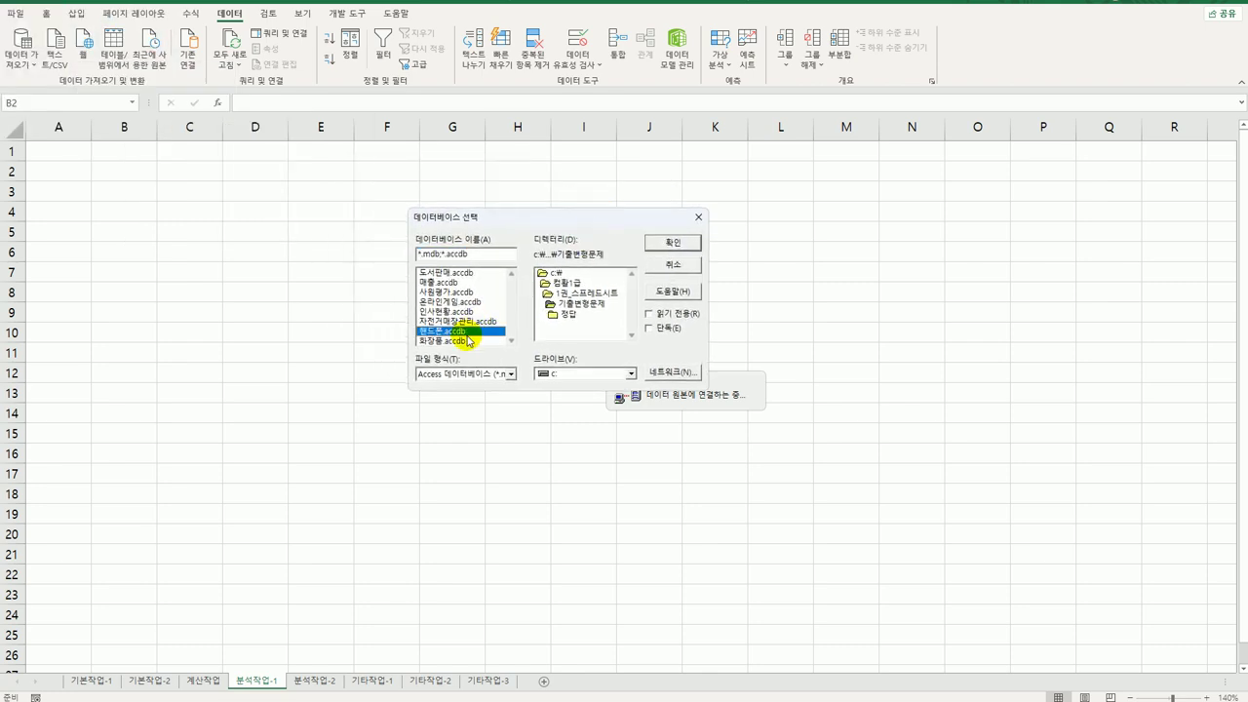
left_click(649, 243)
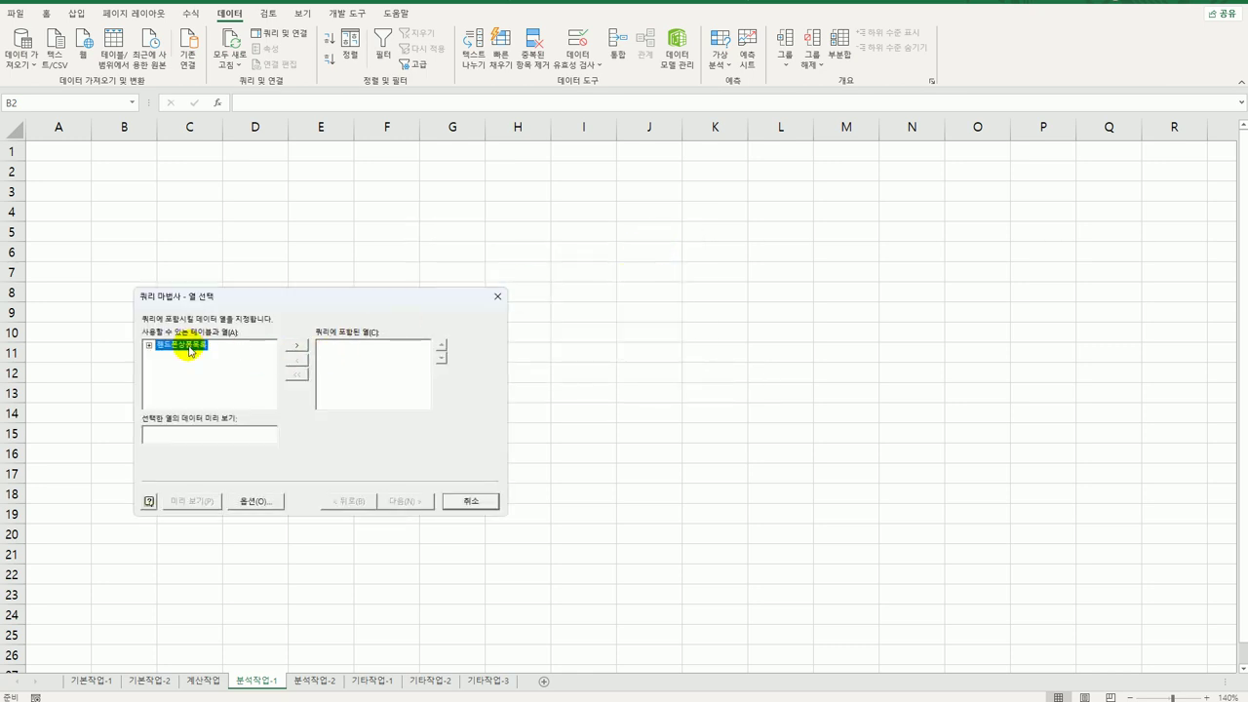
- Add the columns 출시일, 통신사, 단말기가격 and 기타비용 from the 핸드폰상품목록 table to the query
double_click(188, 348)
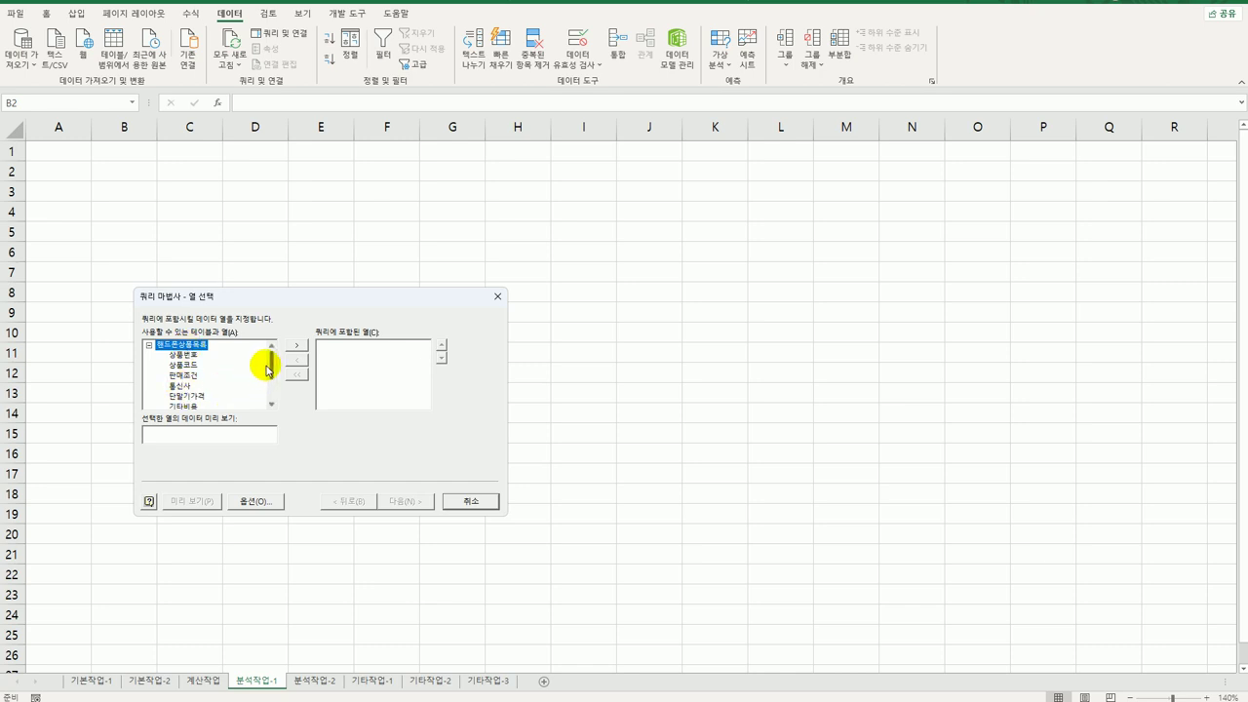
left_click_drag(269, 369, 270, 390)
left_click(185, 387)
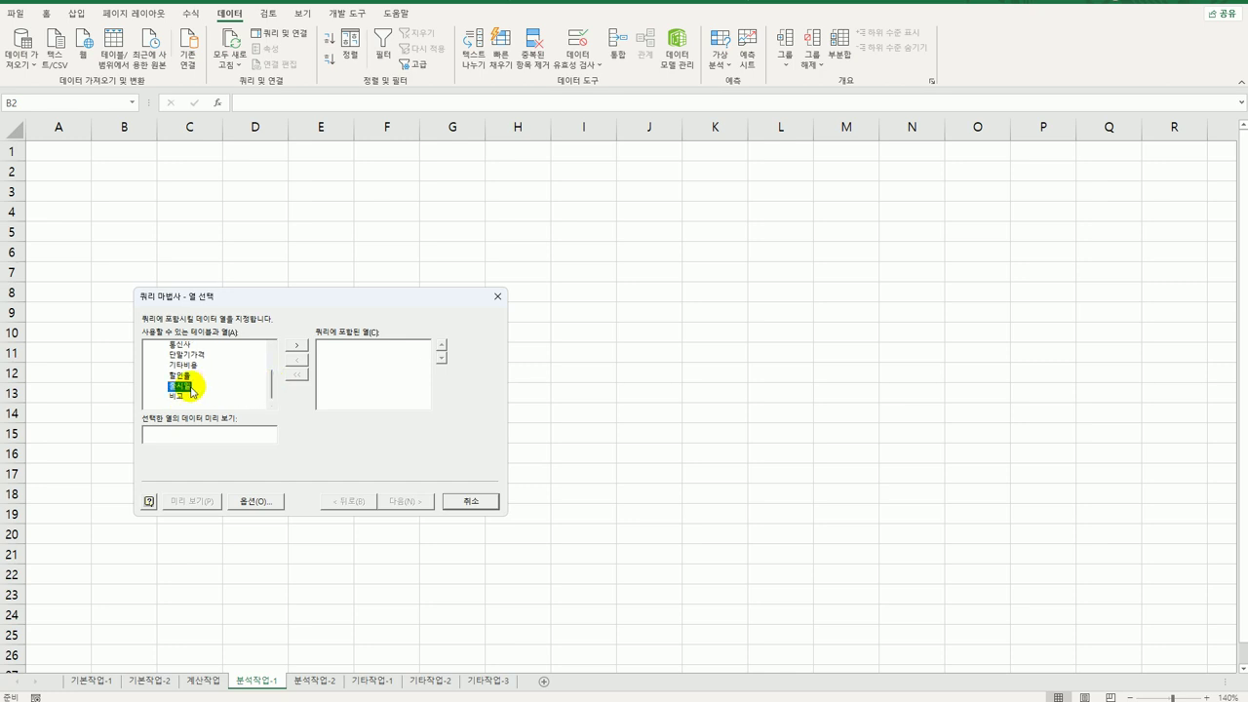
double_click(190, 389)
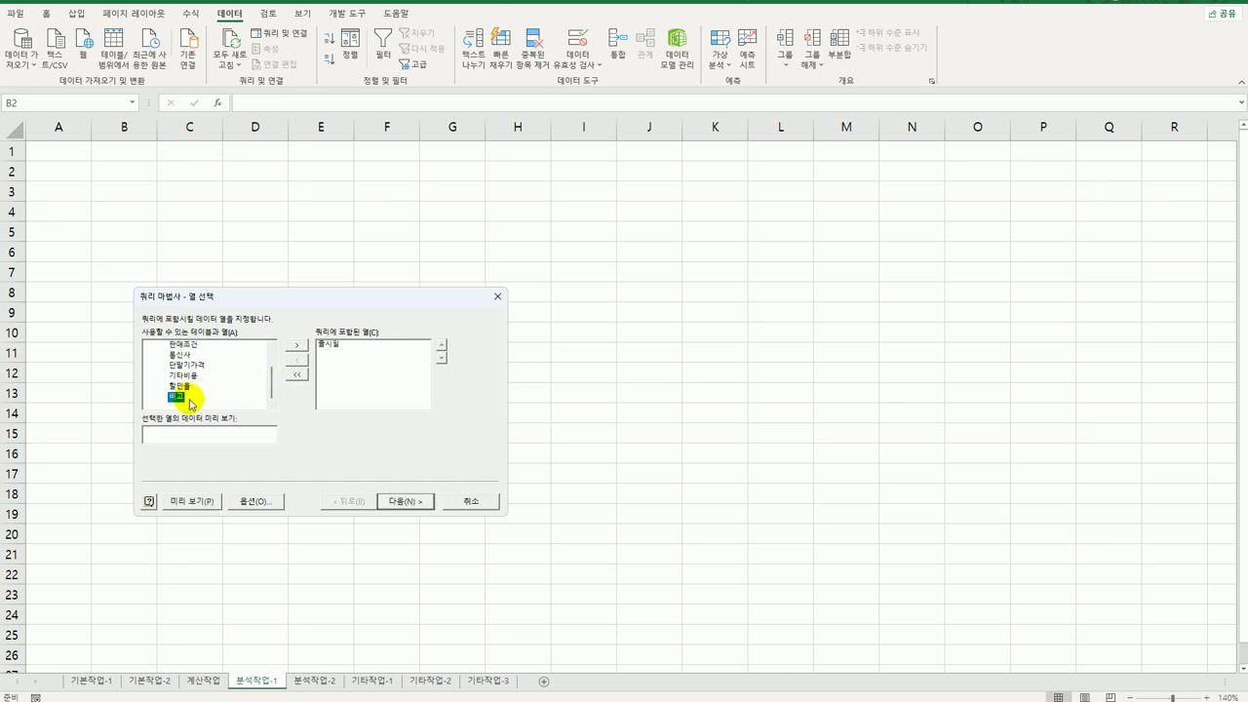
double_click(185, 355)
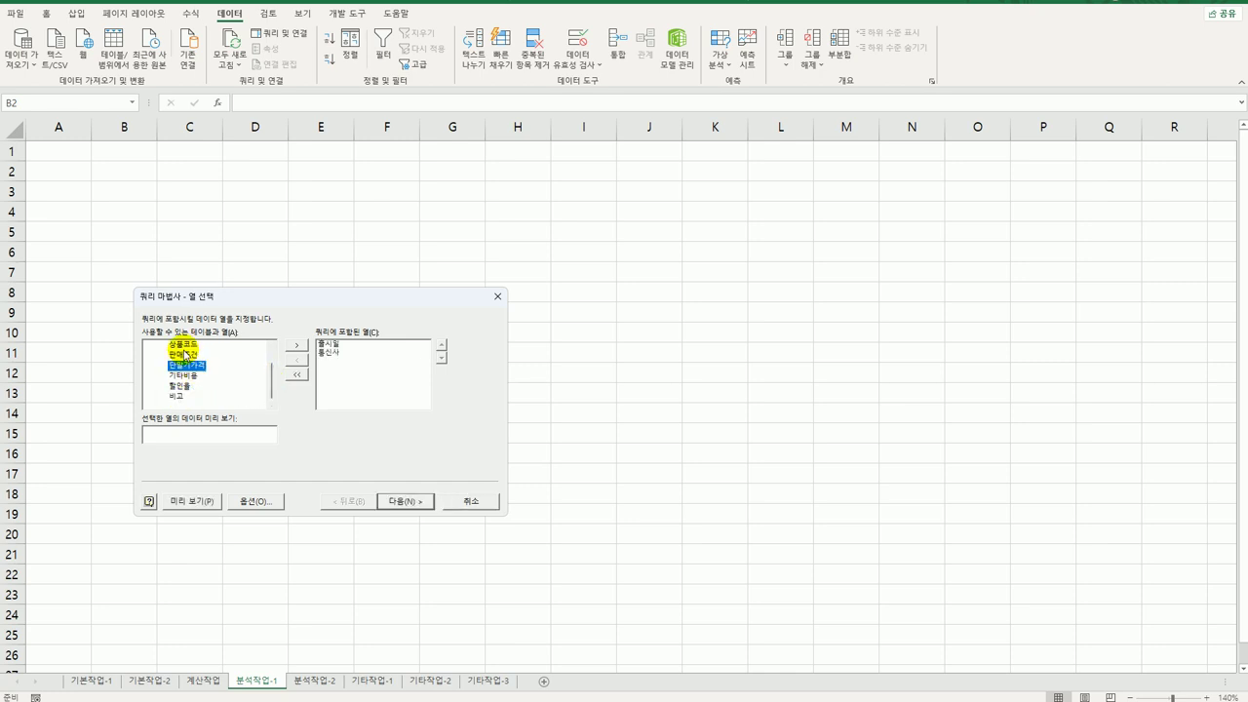
double_click(191, 365)
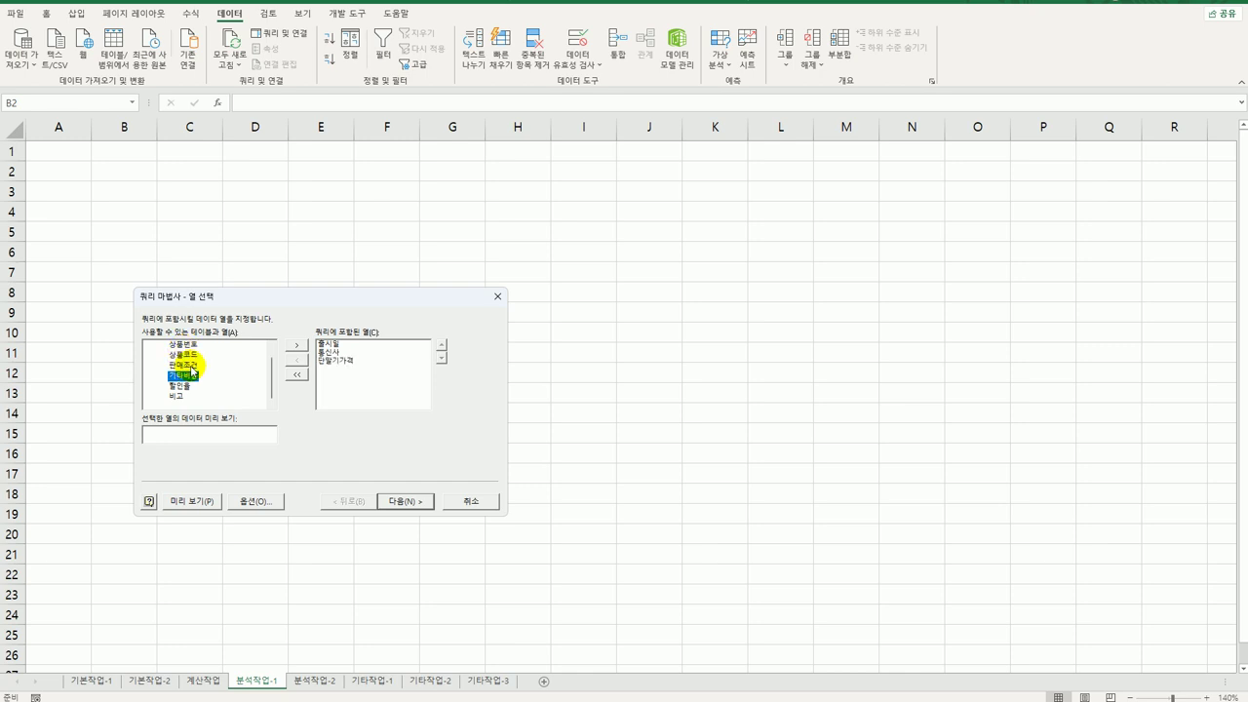
double_click(190, 375)
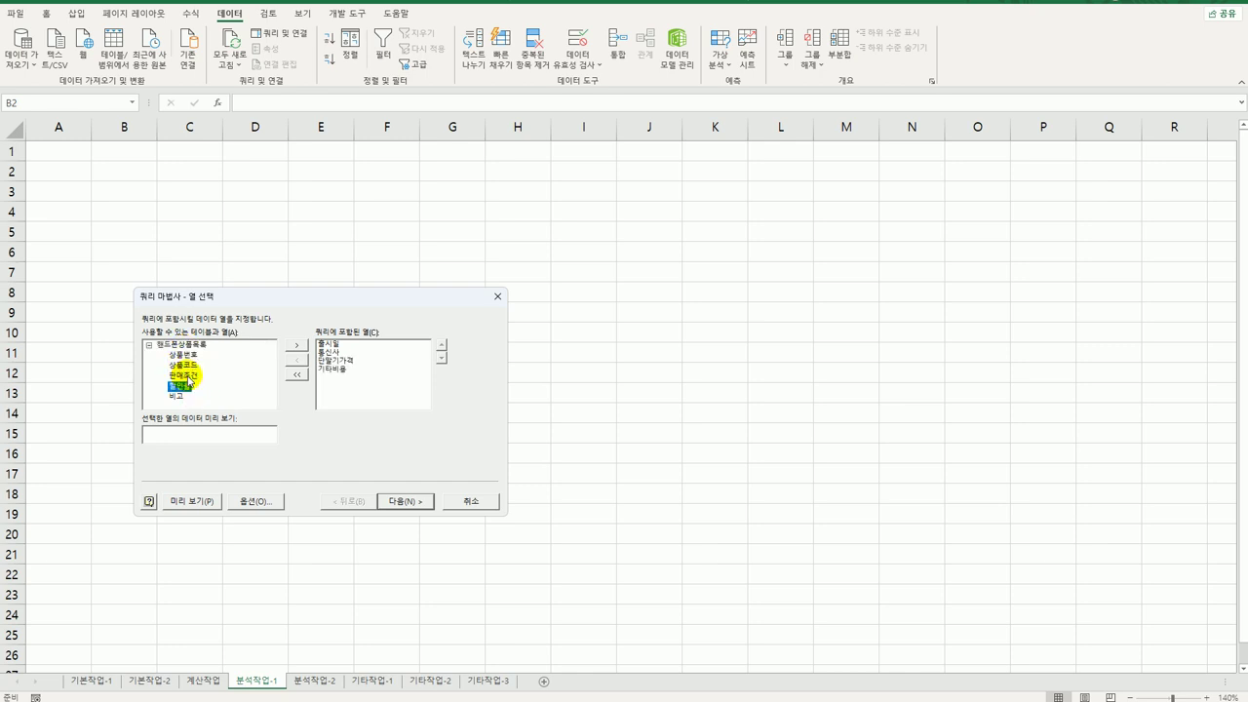
- Finish the query without filters or sorting, and return the data as a PivotTable report at $B$2 of the existing worksheet
left_click(429, 502)
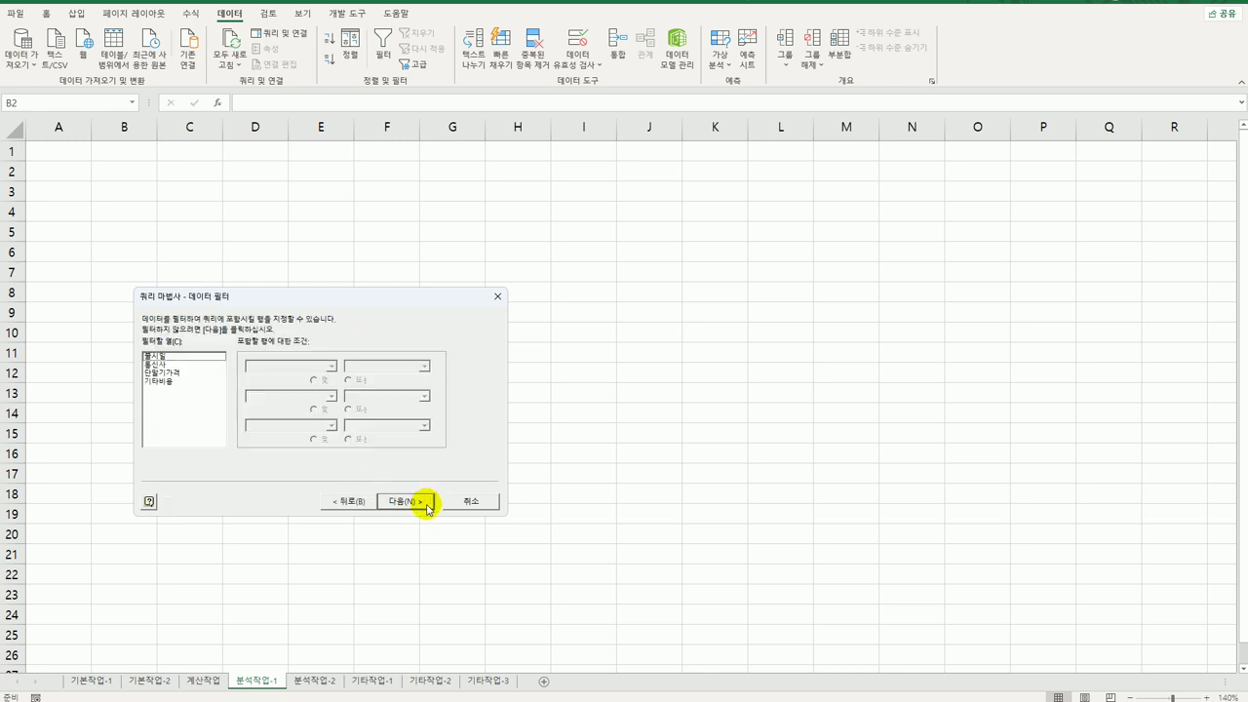
left_click(427, 504)
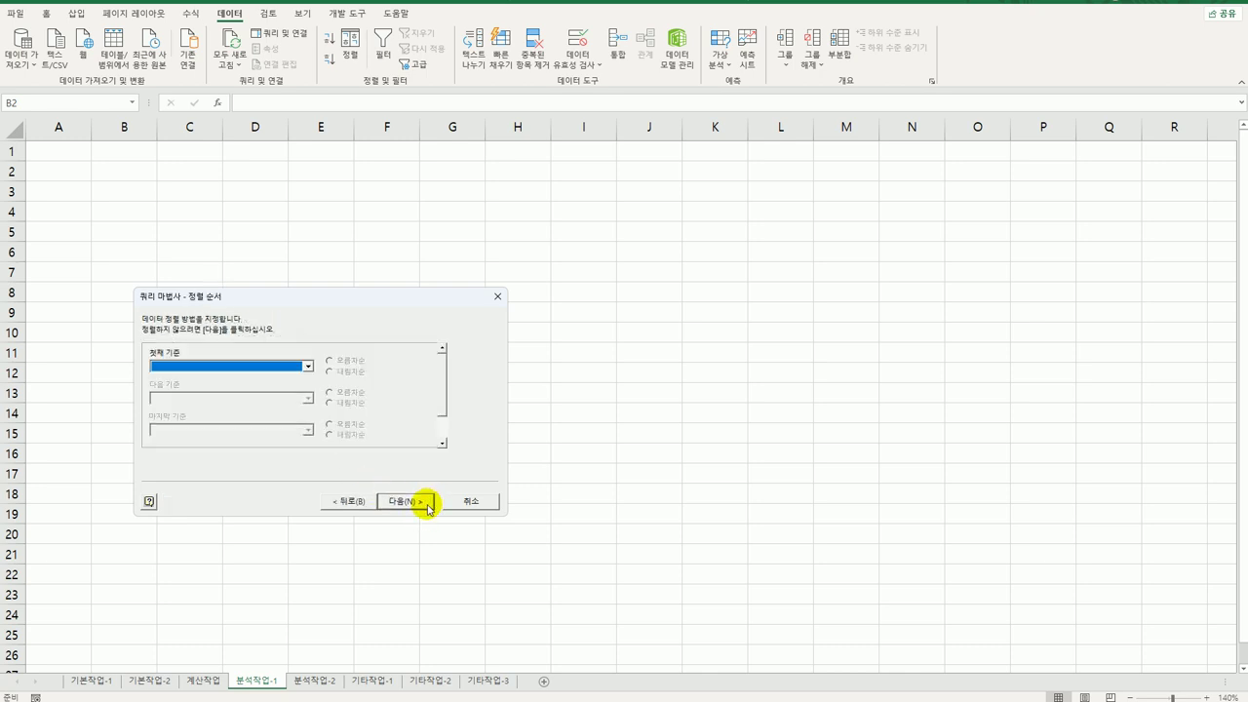
left_click(429, 502)
left_click(406, 501)
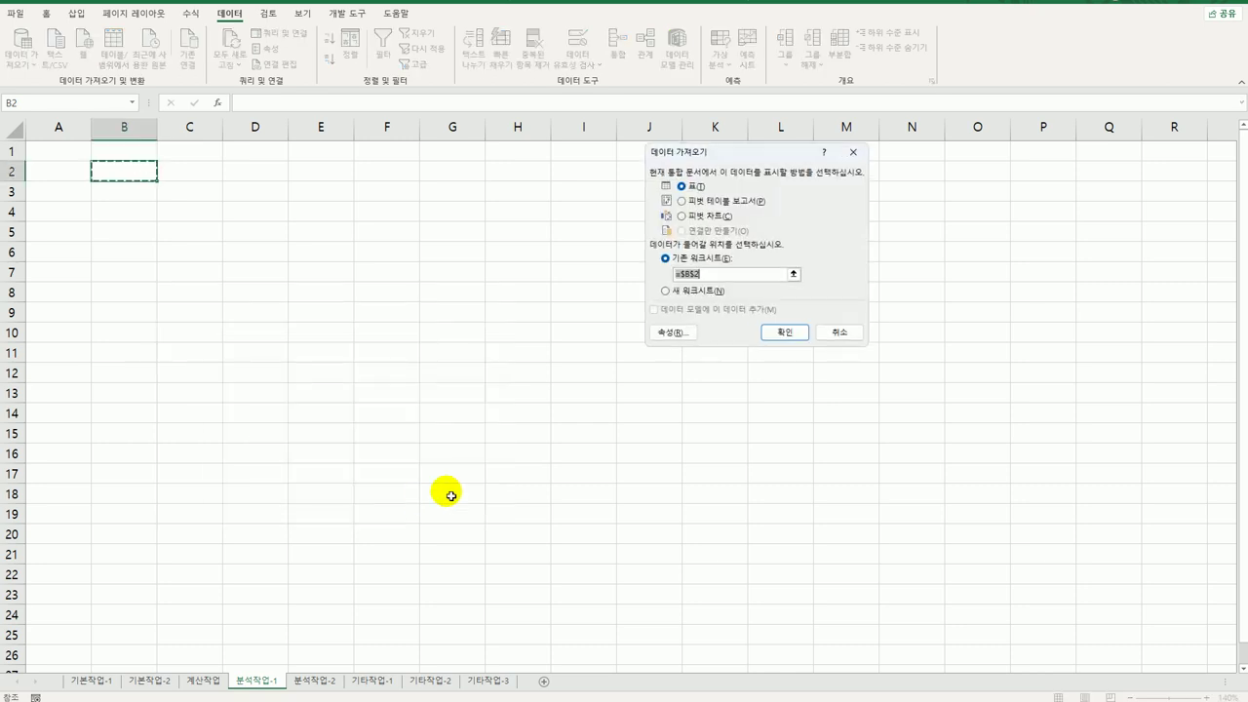
left_click(746, 206)
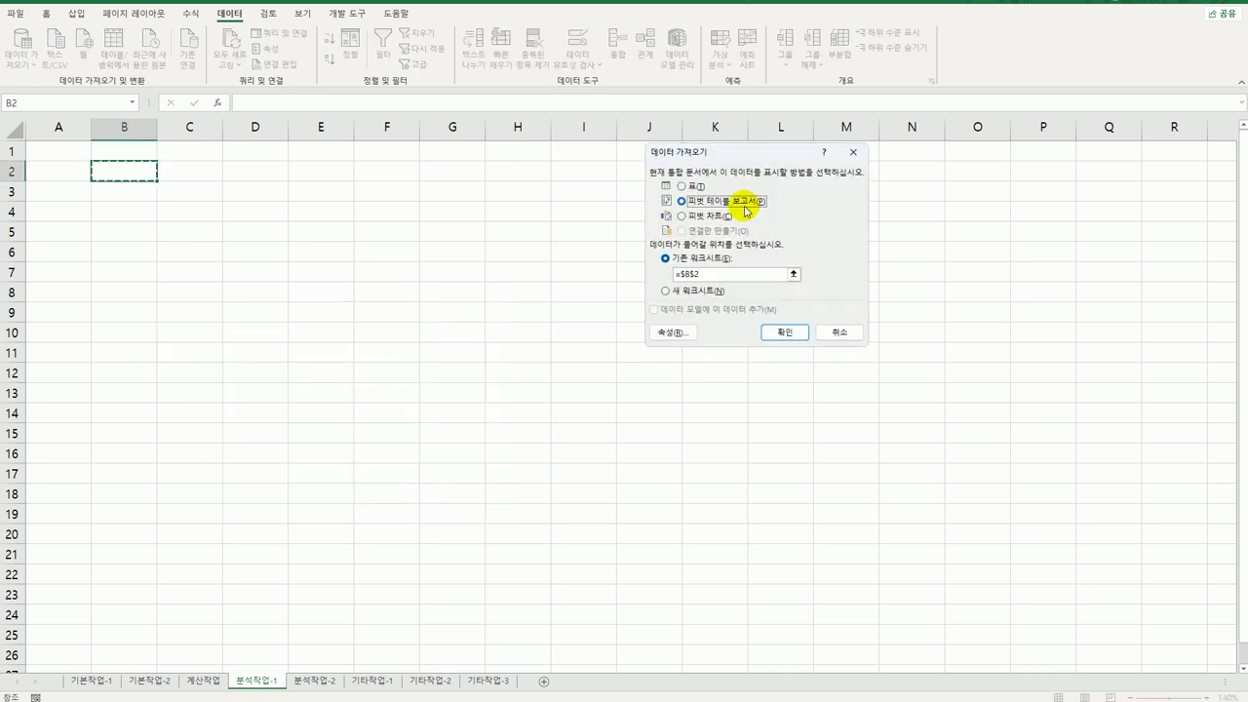
left_click(781, 334)
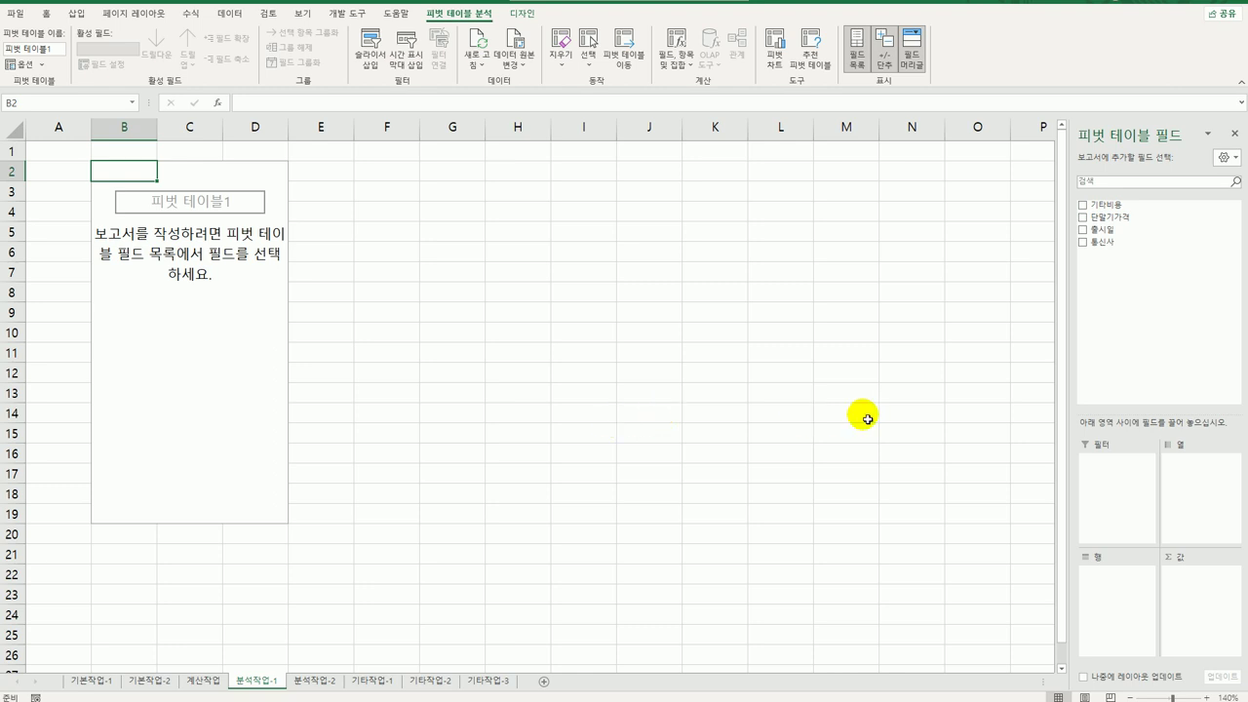
- Place 출시일 and 통신사 in the pivot table's rows, and 단말기가격 and 기타비용 in its values
left_click_drag(1102, 230, 1112, 639)
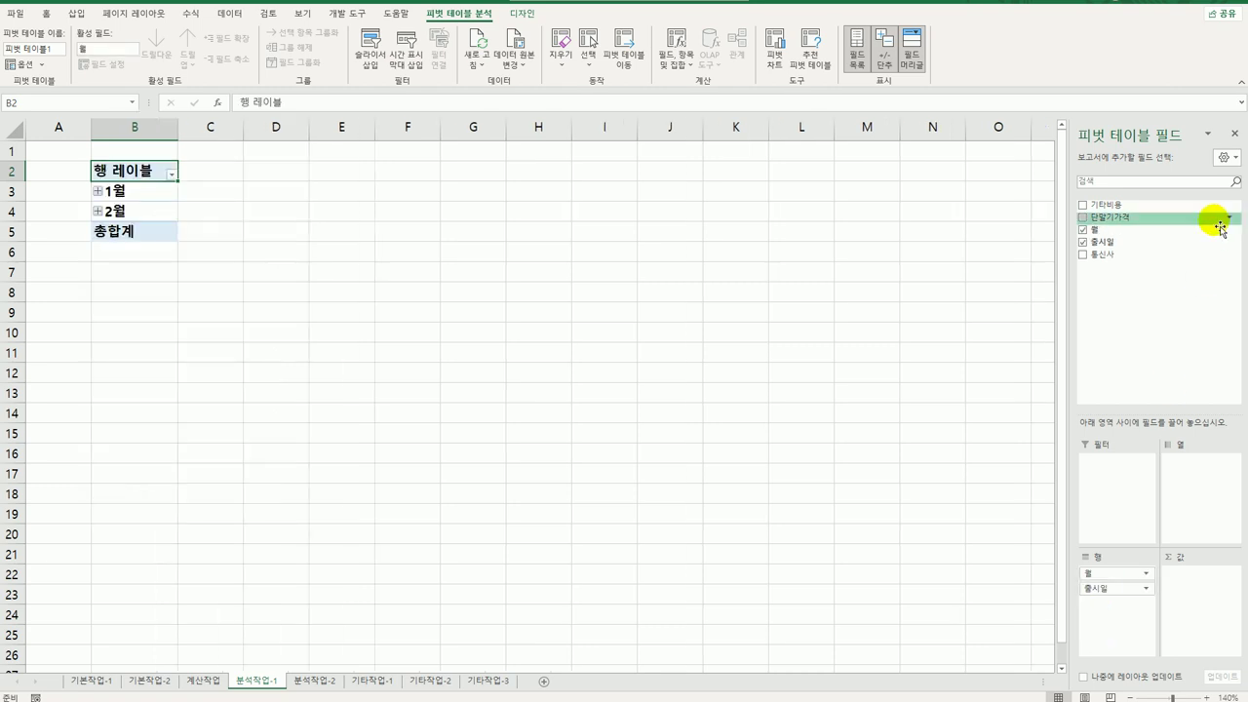
left_click_drag(1139, 263, 1105, 634)
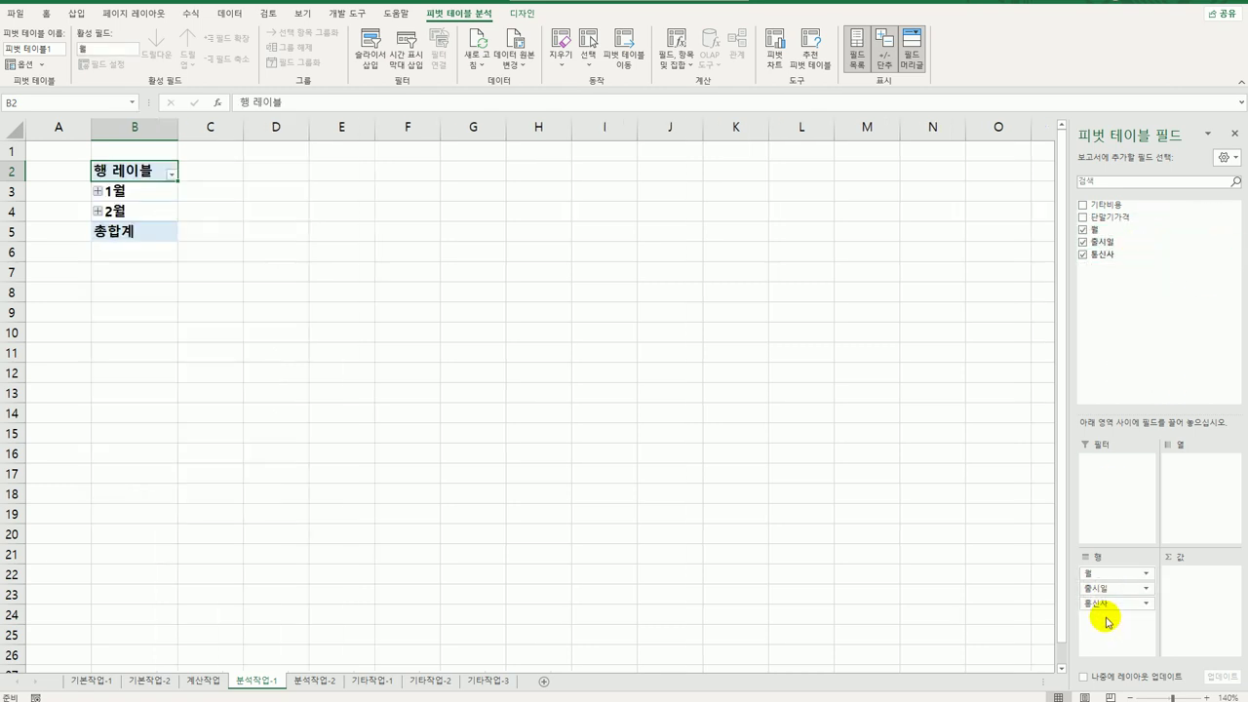
left_click_drag(1111, 216, 1209, 616)
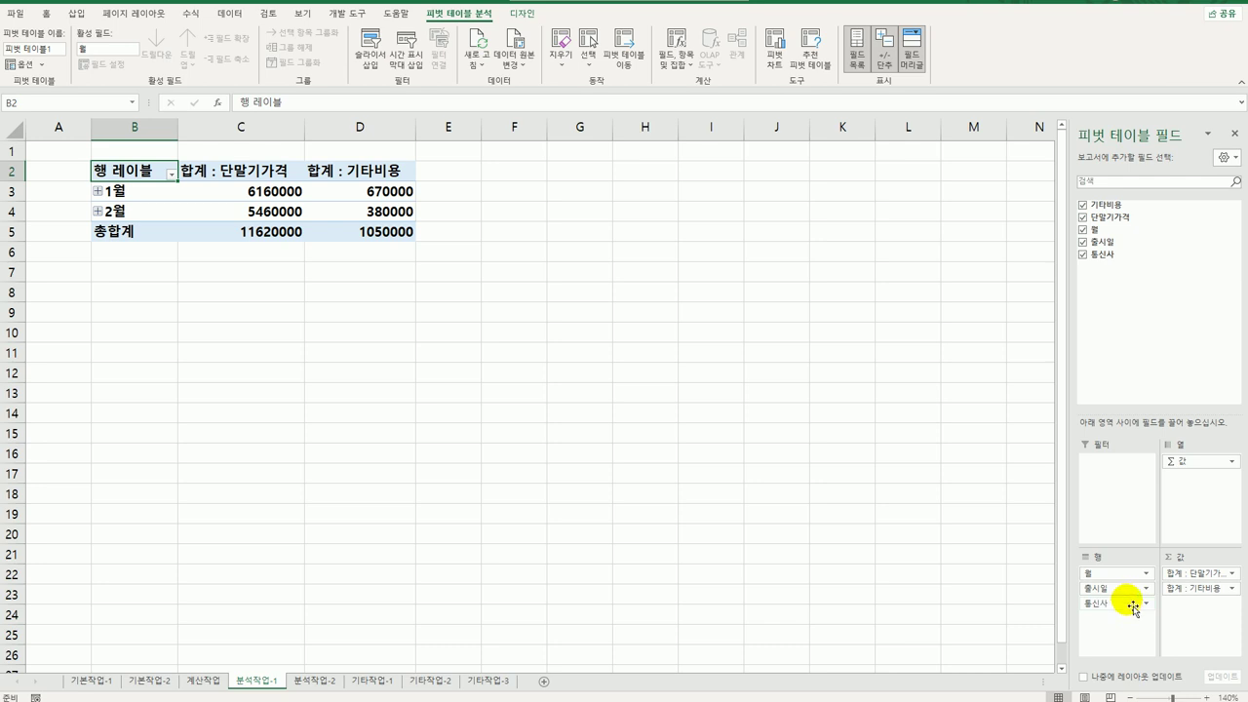
left_click_drag(1133, 606, 1169, 377)
left_click_drag(1162, 254, 1121, 620)
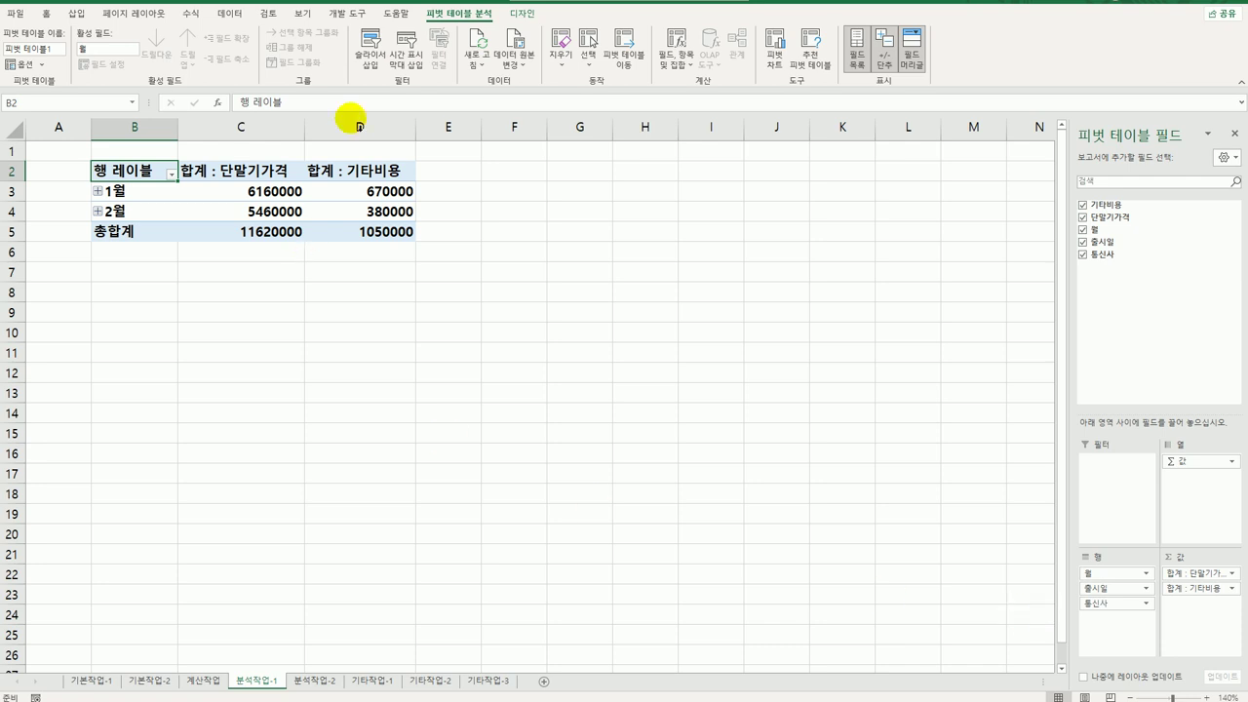
- Set the pivot table's report layout to outline form (개요 형식)
left_click(524, 13)
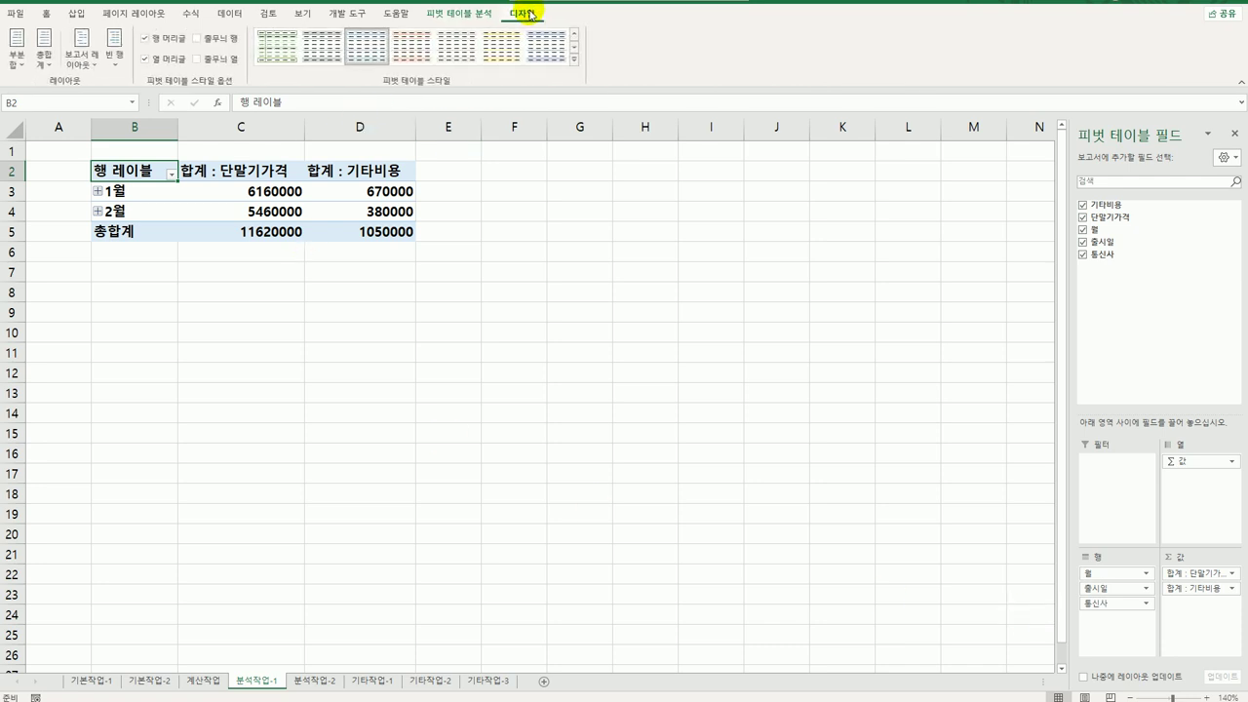
left_click(83, 59)
left_click(104, 122)
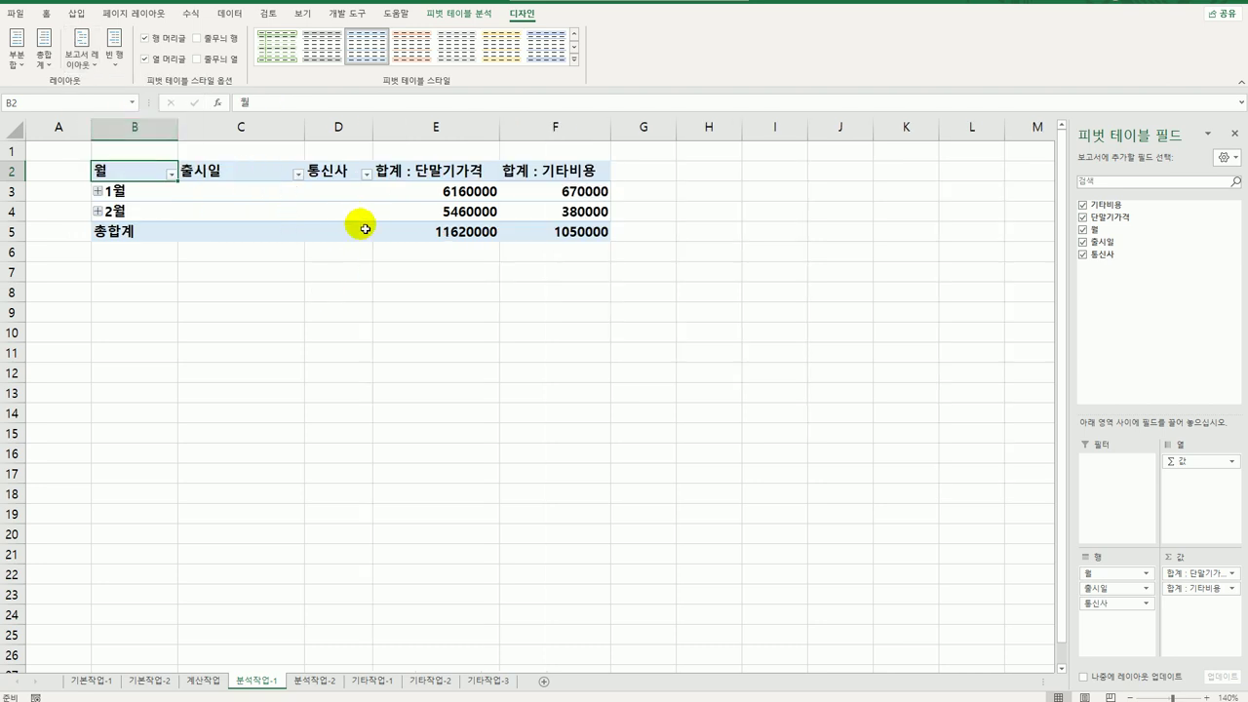
- Group the 출시일 dates by month (월) only, removing the day (일) unit from the grouping
left_click(364, 202)
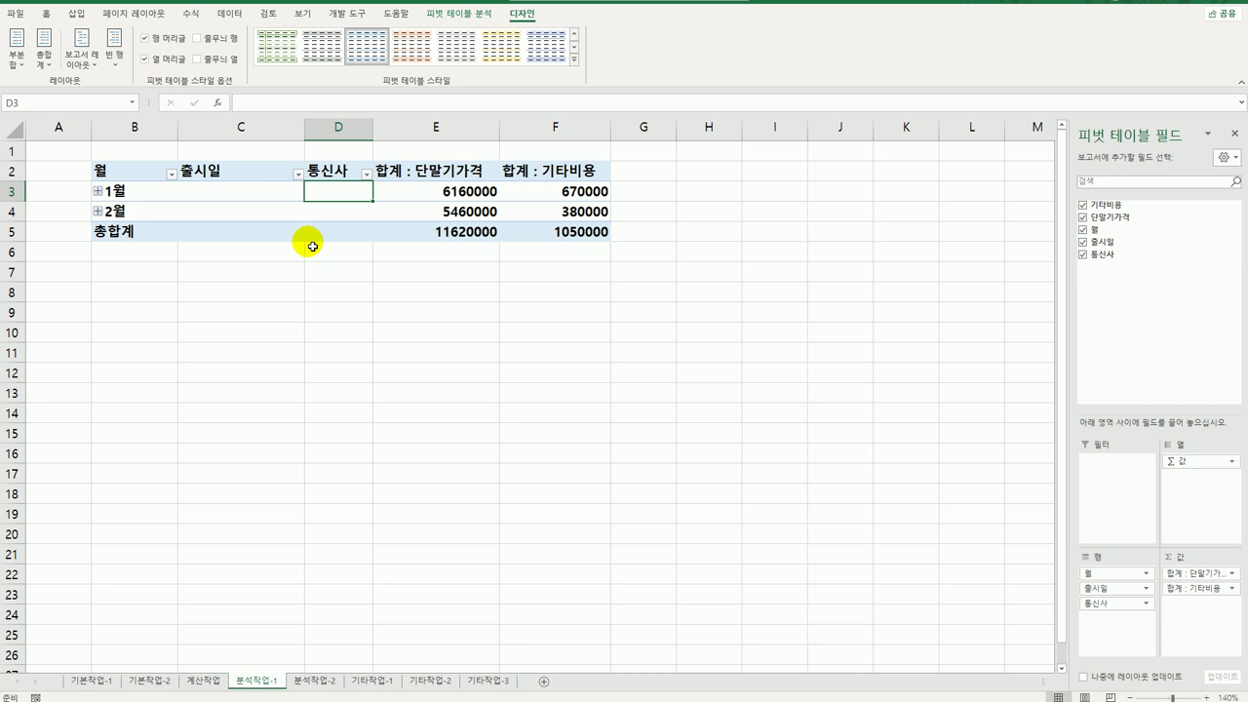
left_click(156, 193)
right_click(143, 198)
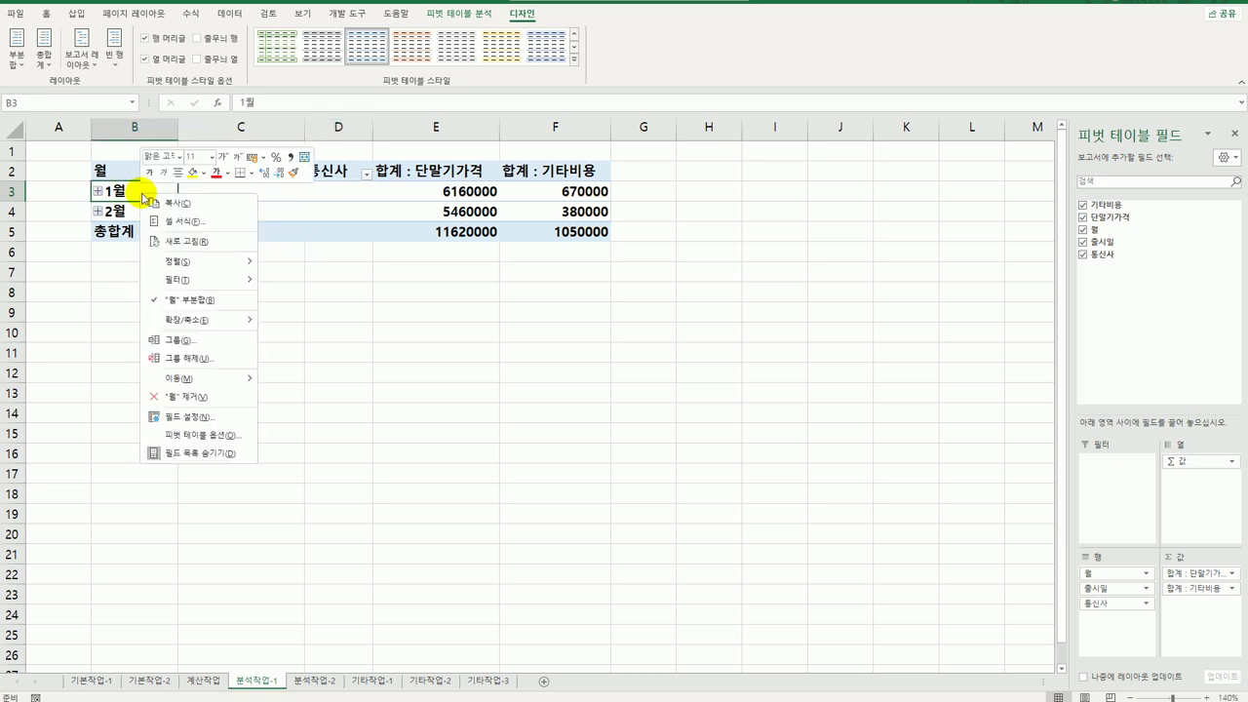
left_click(223, 341)
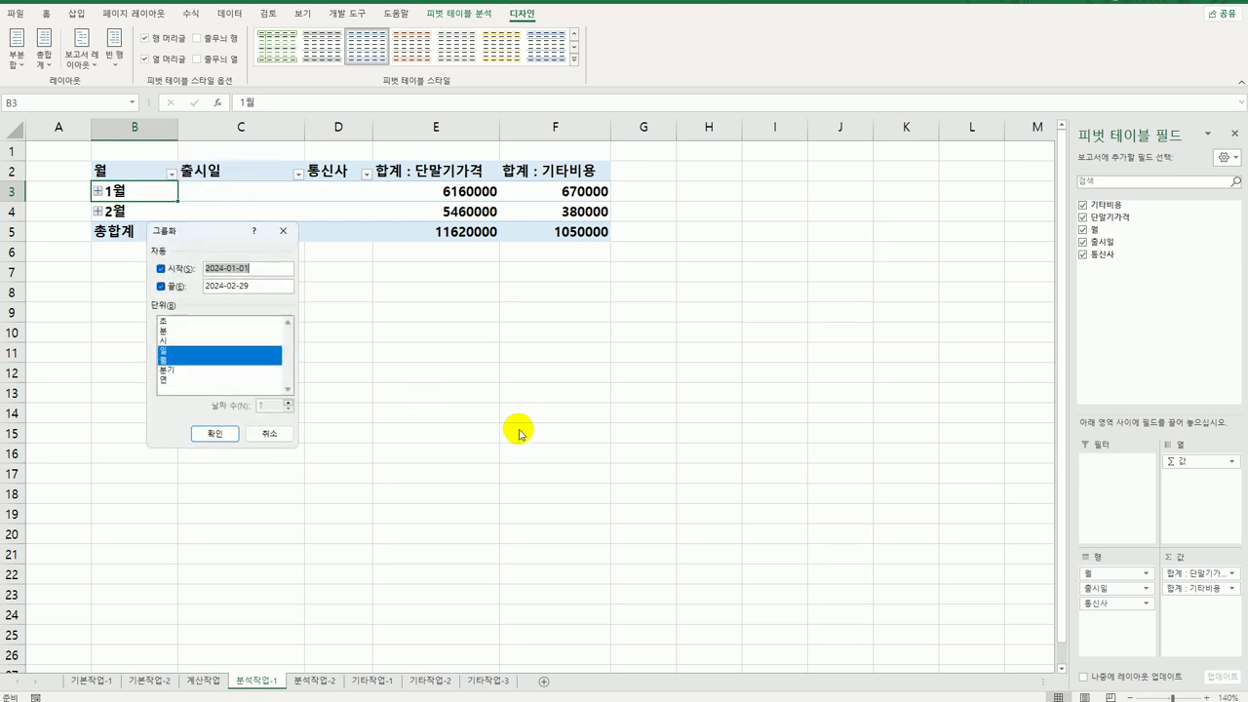
left_click(214, 351)
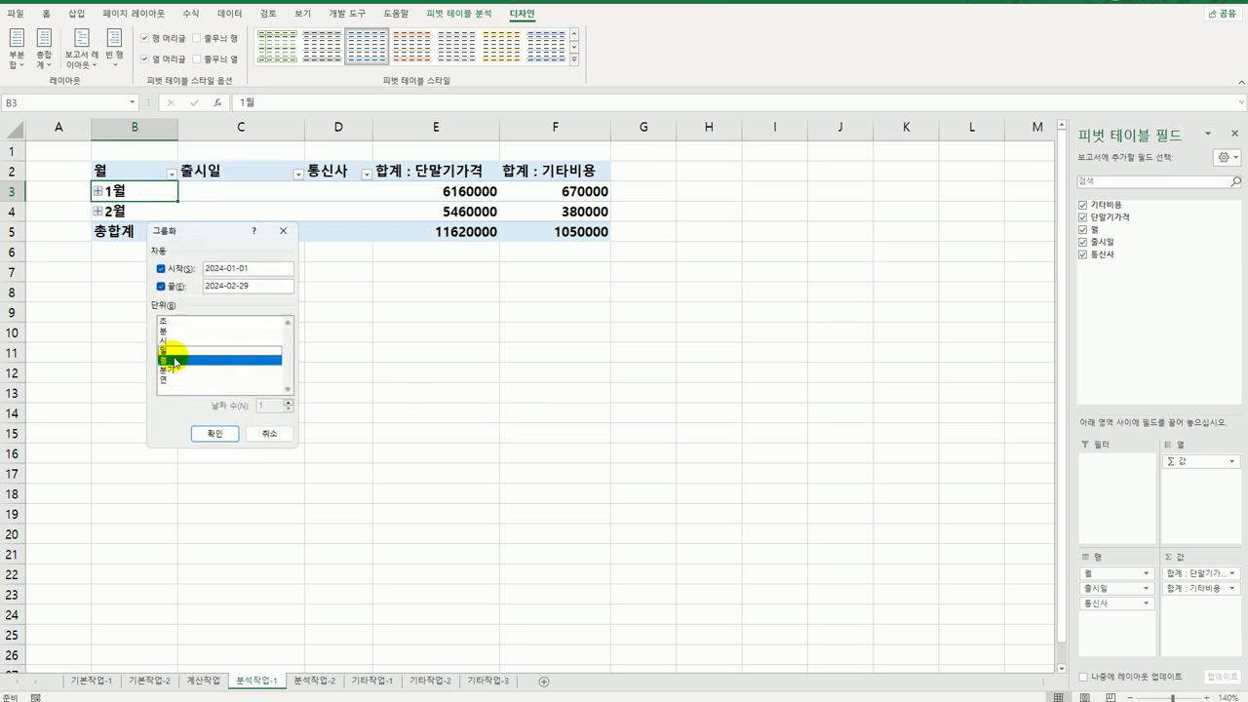
left_click(222, 433)
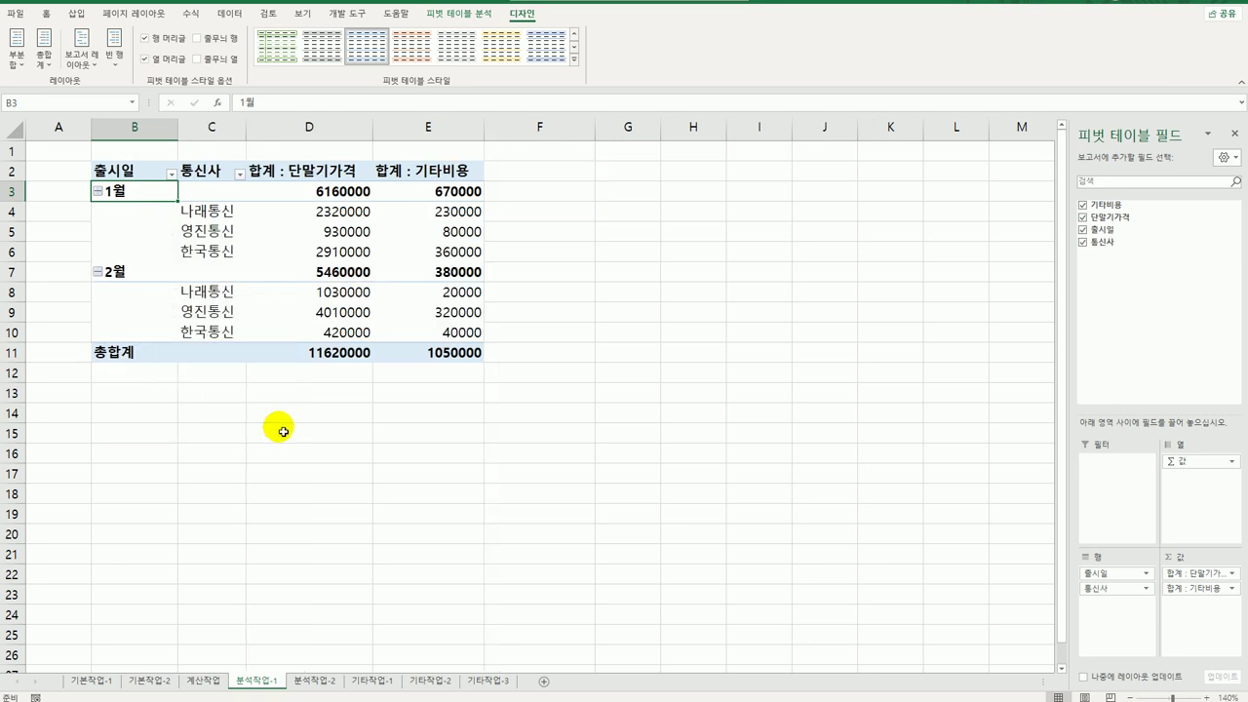
- Change the summary function of the 단말기가격 value field to average (평균)
left_click(213, 212)
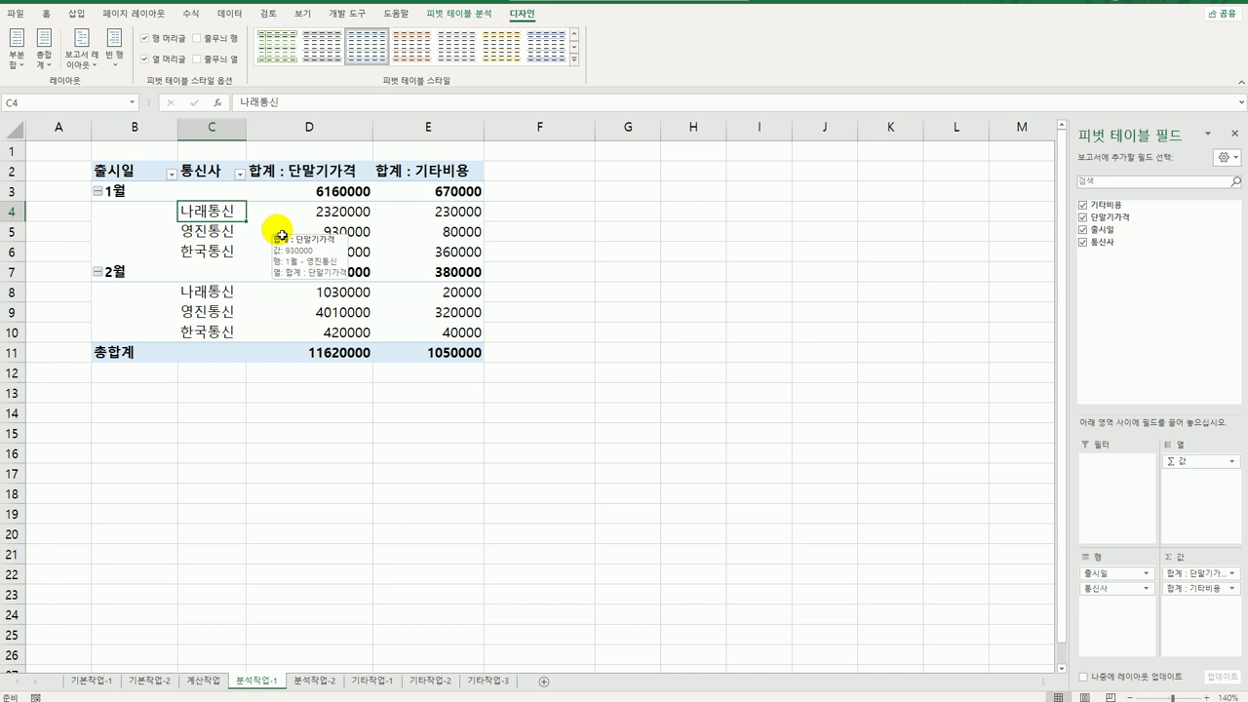
left_click(310, 181)
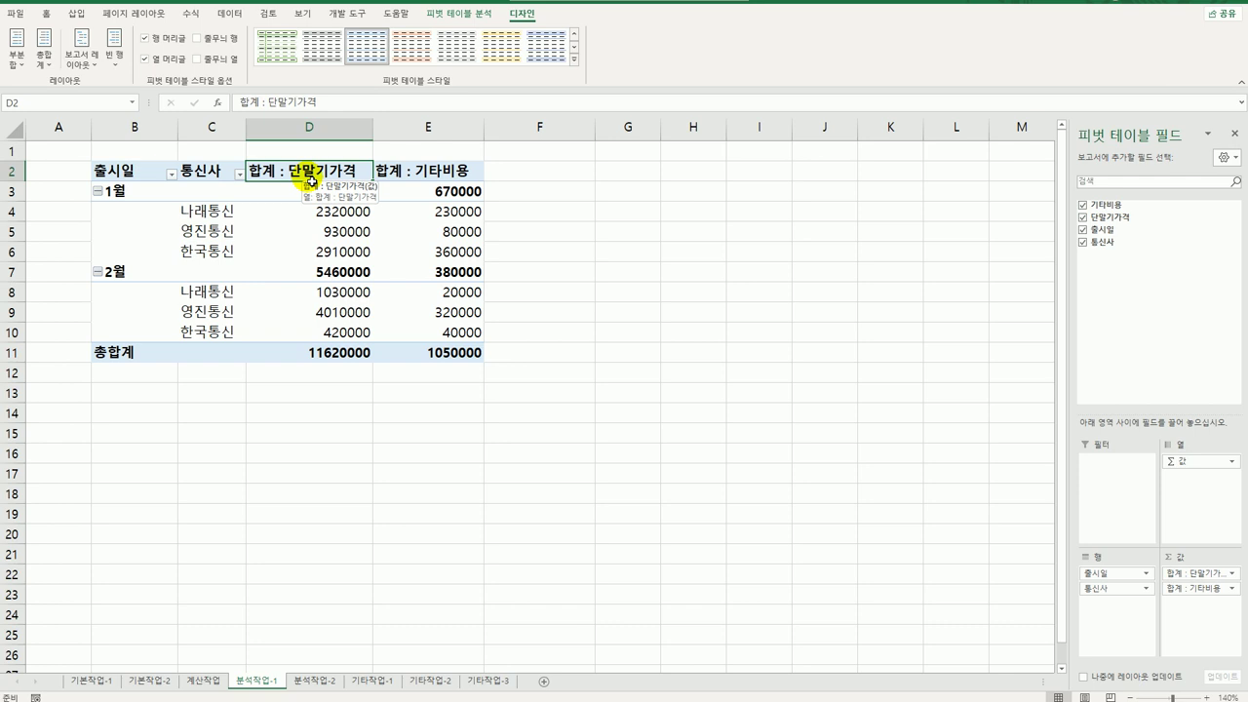
double_click(310, 175)
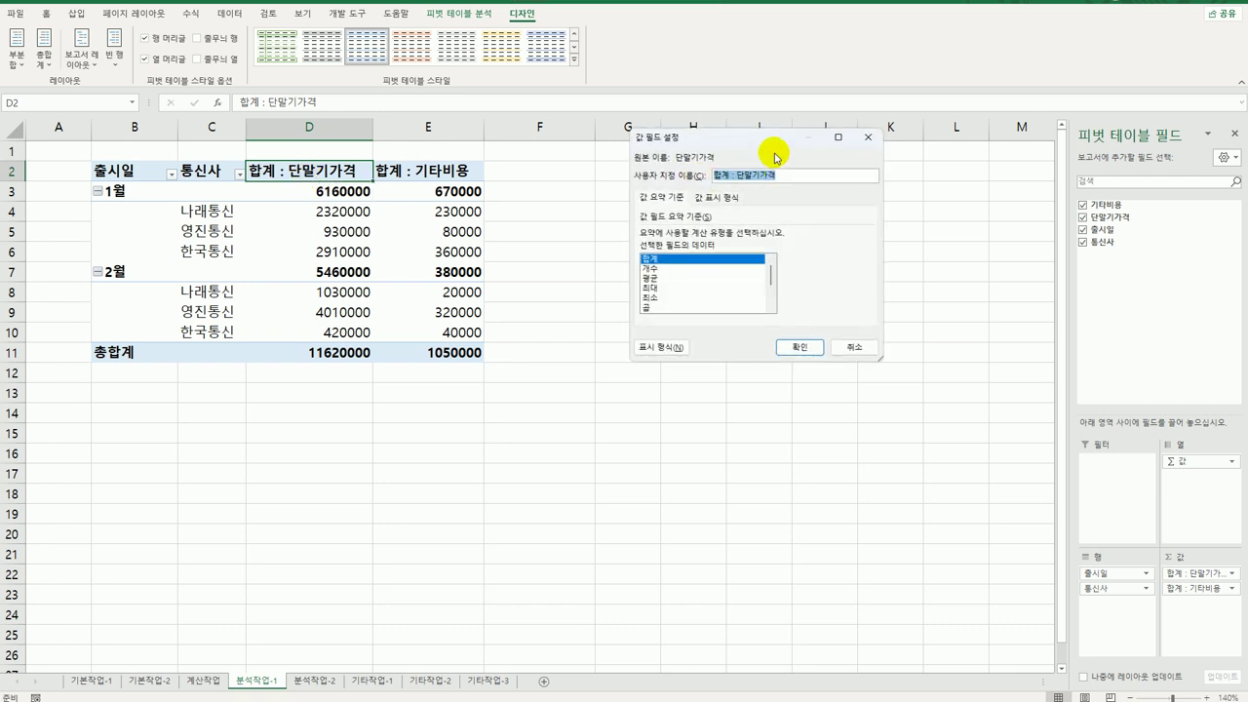
left_click_drag(728, 144, 644, 310)
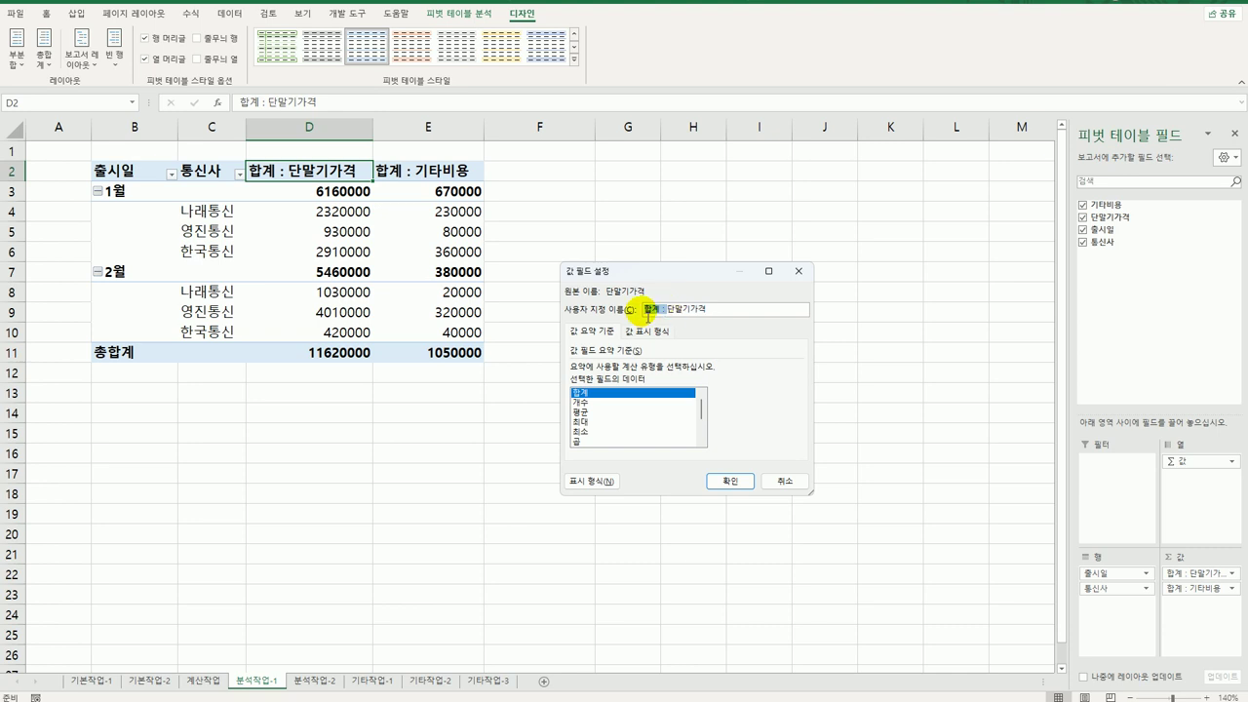
key("Delete")
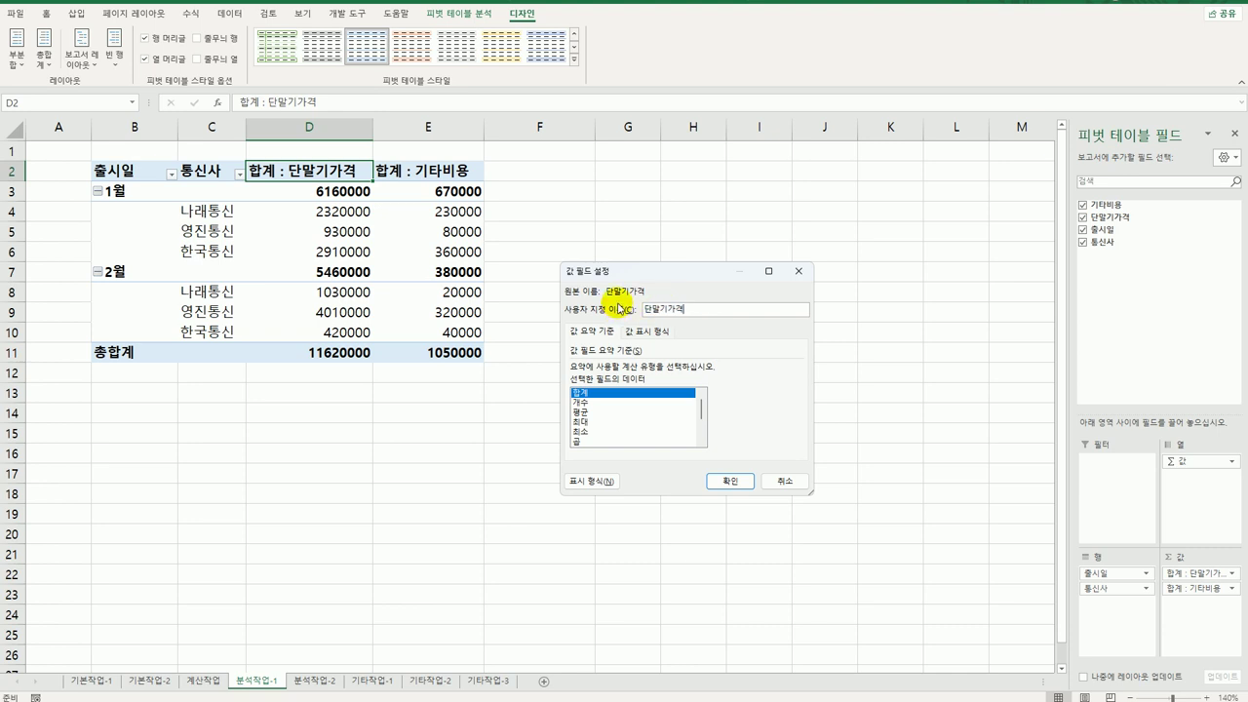
type("평균")
left_click(590, 412)
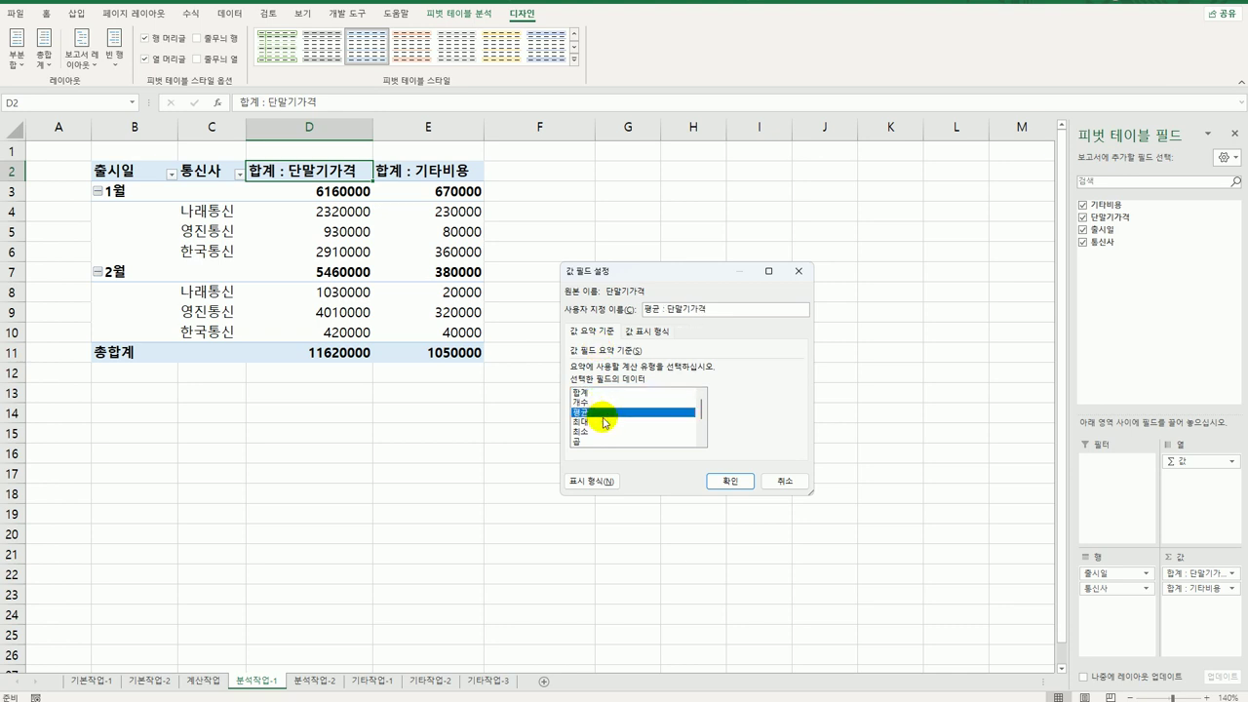
- Format the 단말기가격 value field as 숫자 with a thousands separator and apply the field settings
left_click(600, 480)
left_click(616, 140)
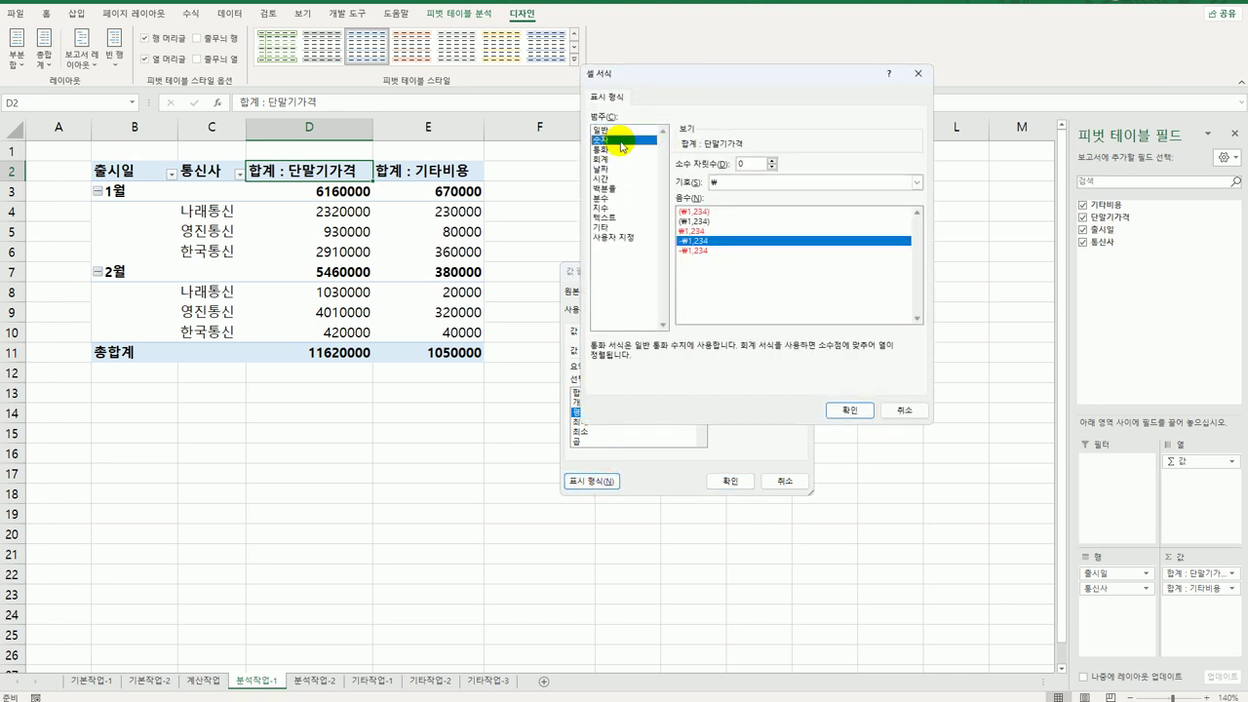
left_click(704, 181)
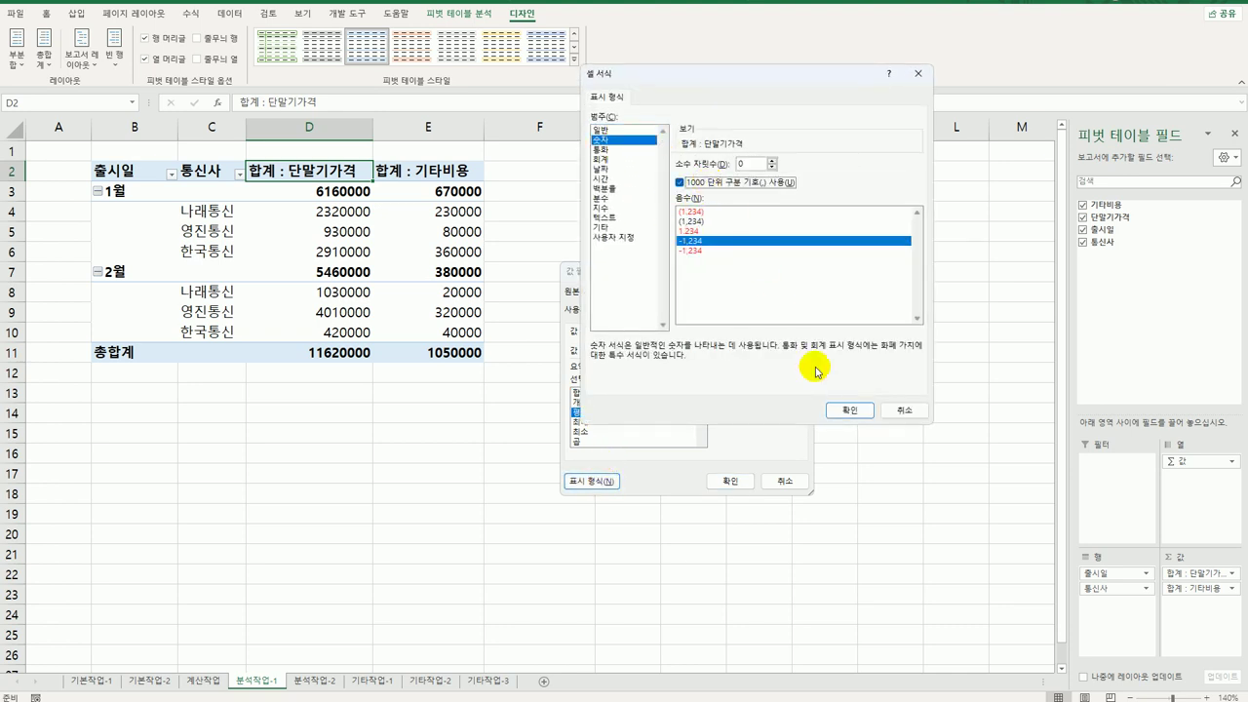
left_click(838, 412)
left_click(725, 482)
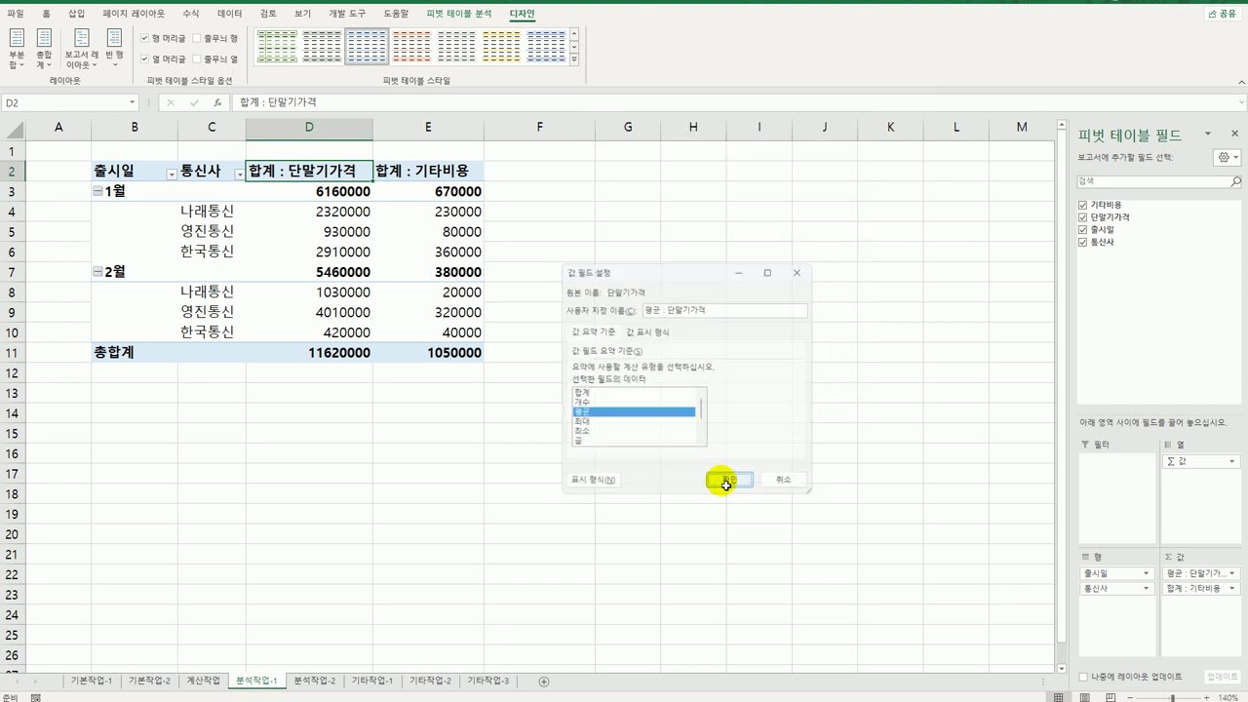
- Rename the 단말기가격 value field as 단말기가격평균
left_click(441, 174)
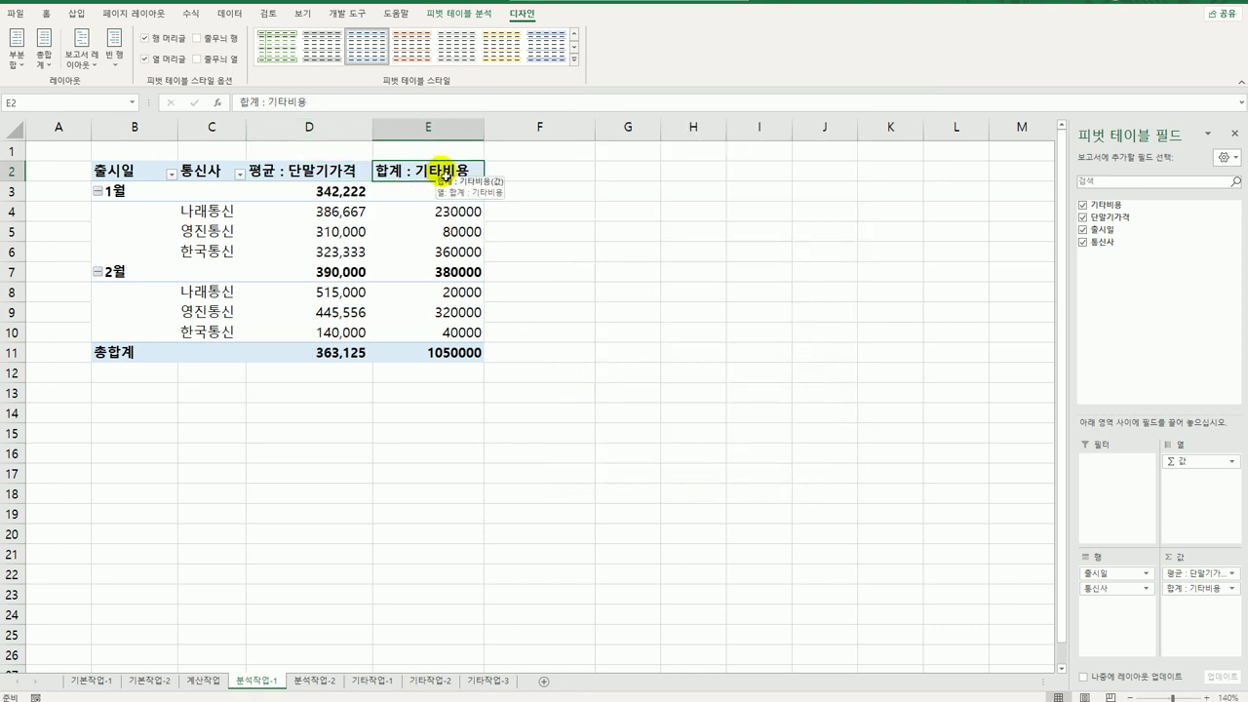
double_click(287, 172)
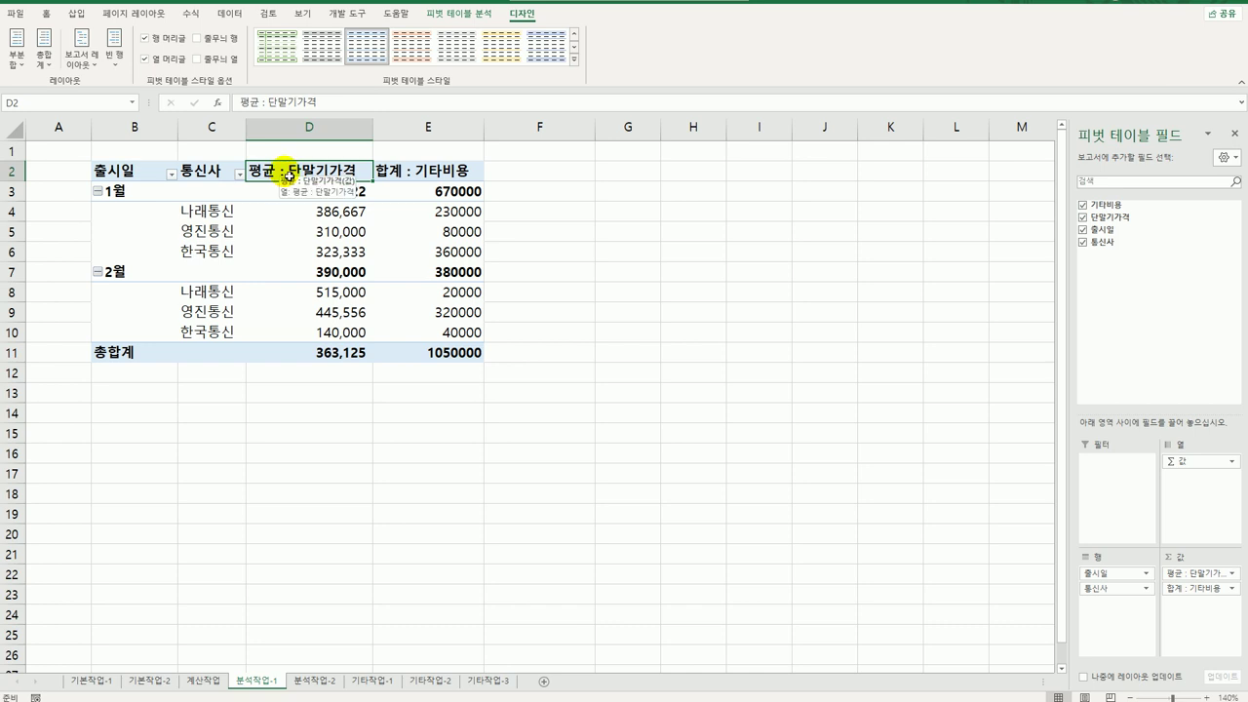
left_click_drag(669, 309, 580, 311)
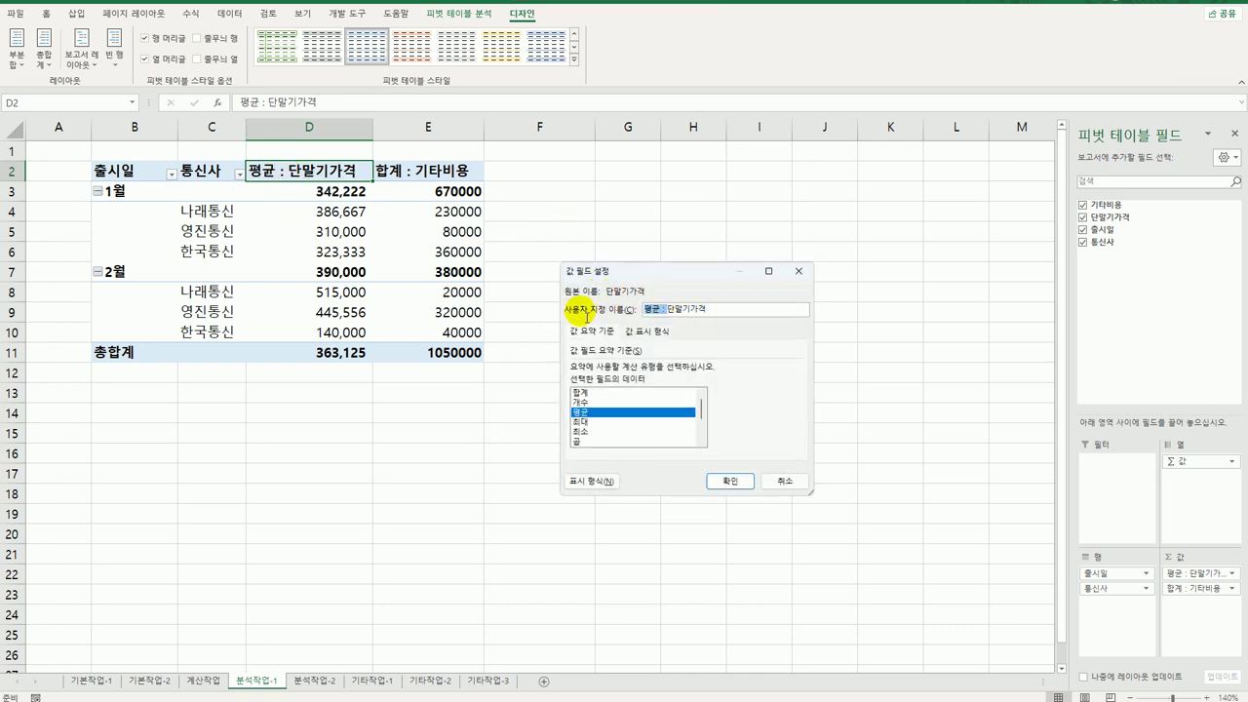
key("BackSpace")
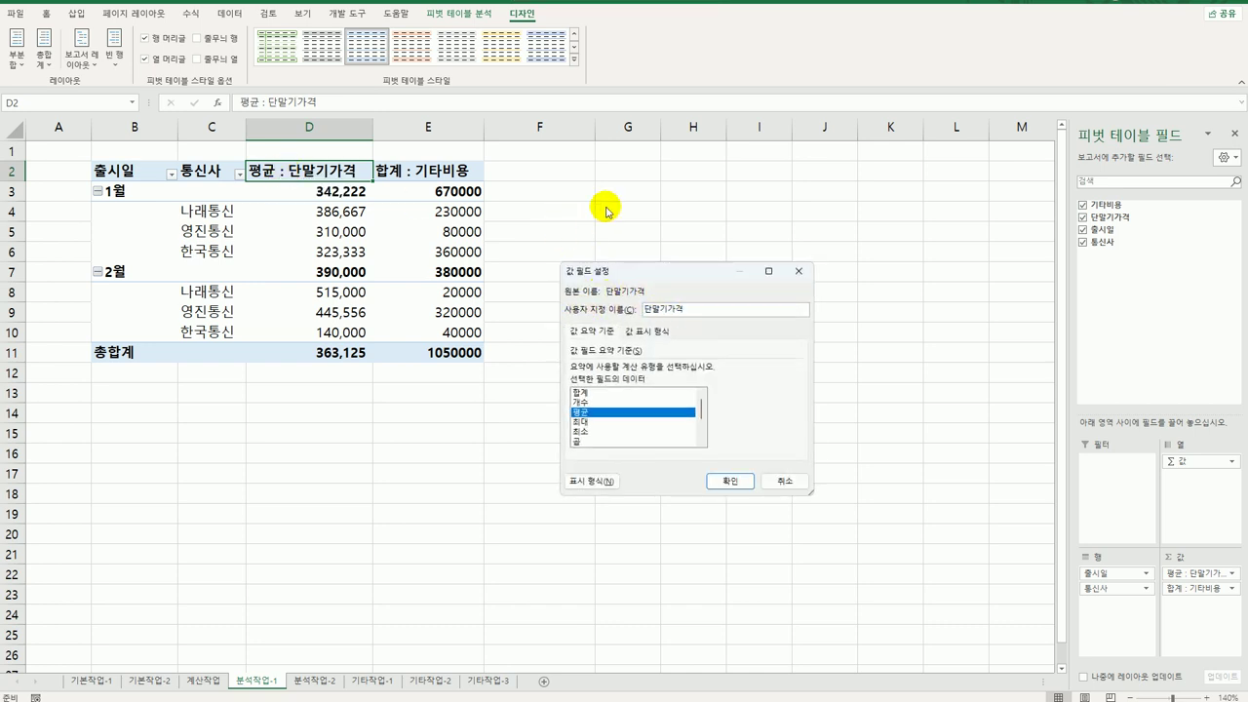
type("평균")
left_click(727, 480)
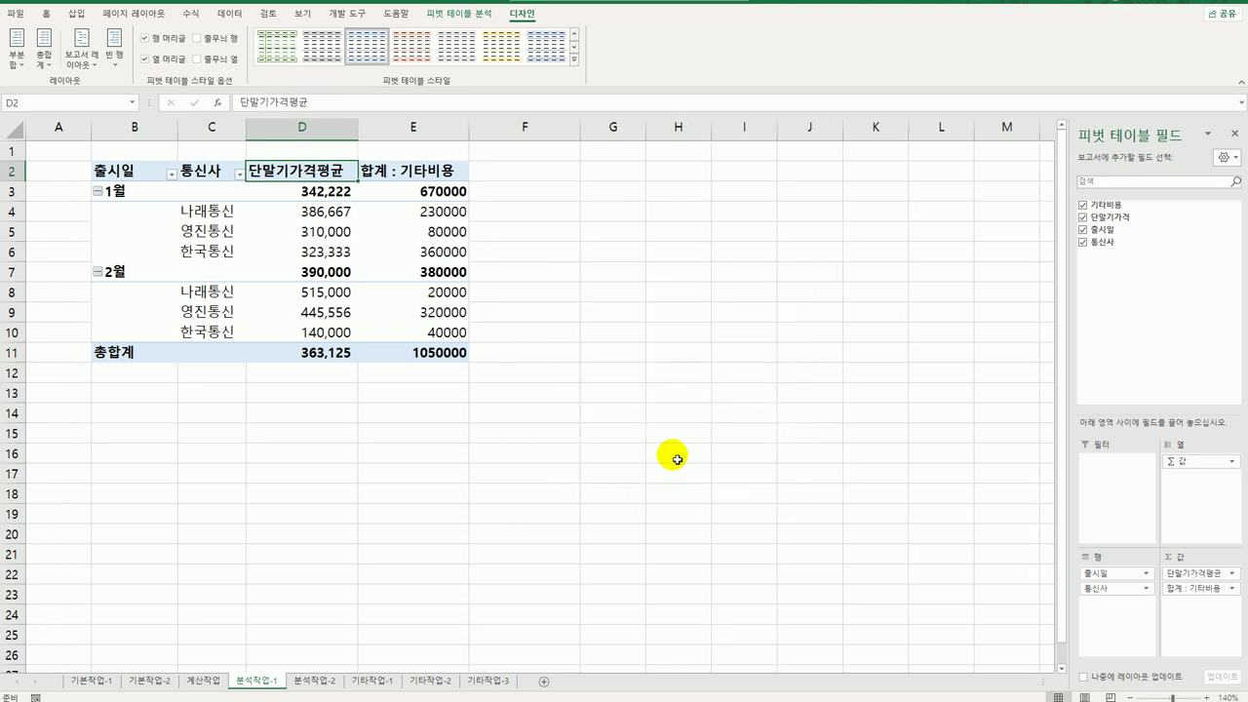
- Summarize the 기타비용 value field by average (평균) and name it 기타비용평균
left_click(429, 176)
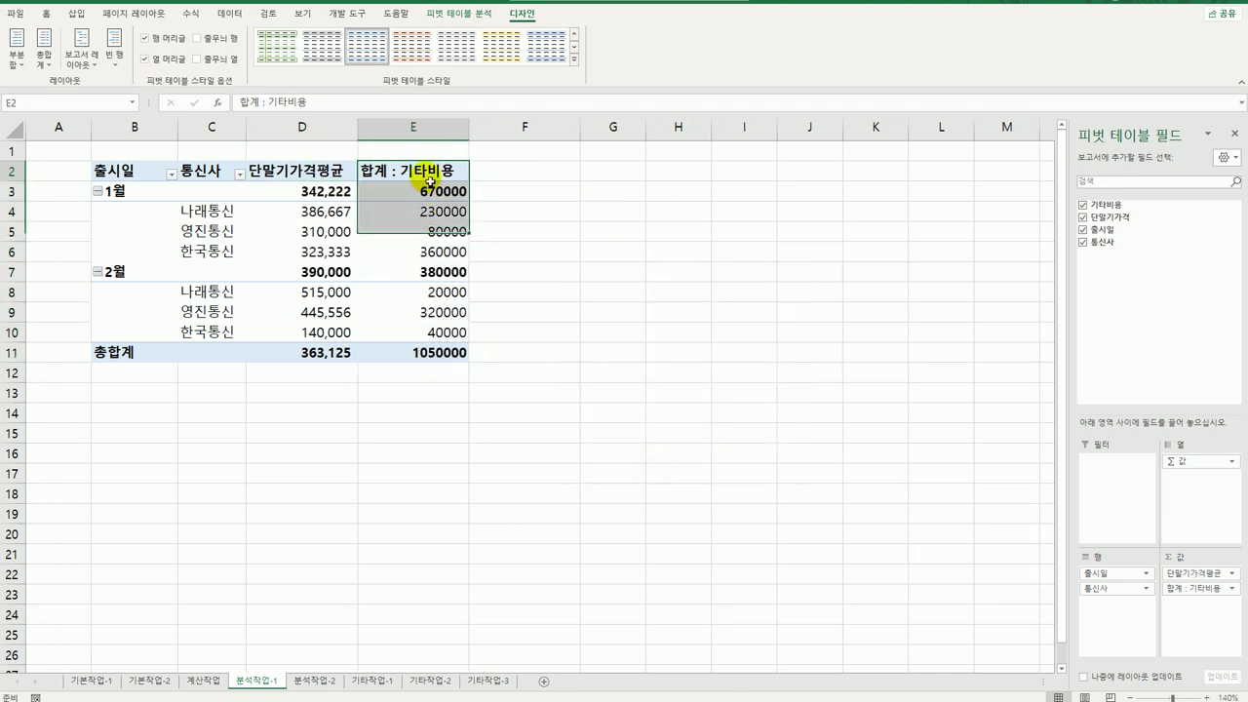
double_click(429, 176)
left_click(602, 402)
left_click(604, 413)
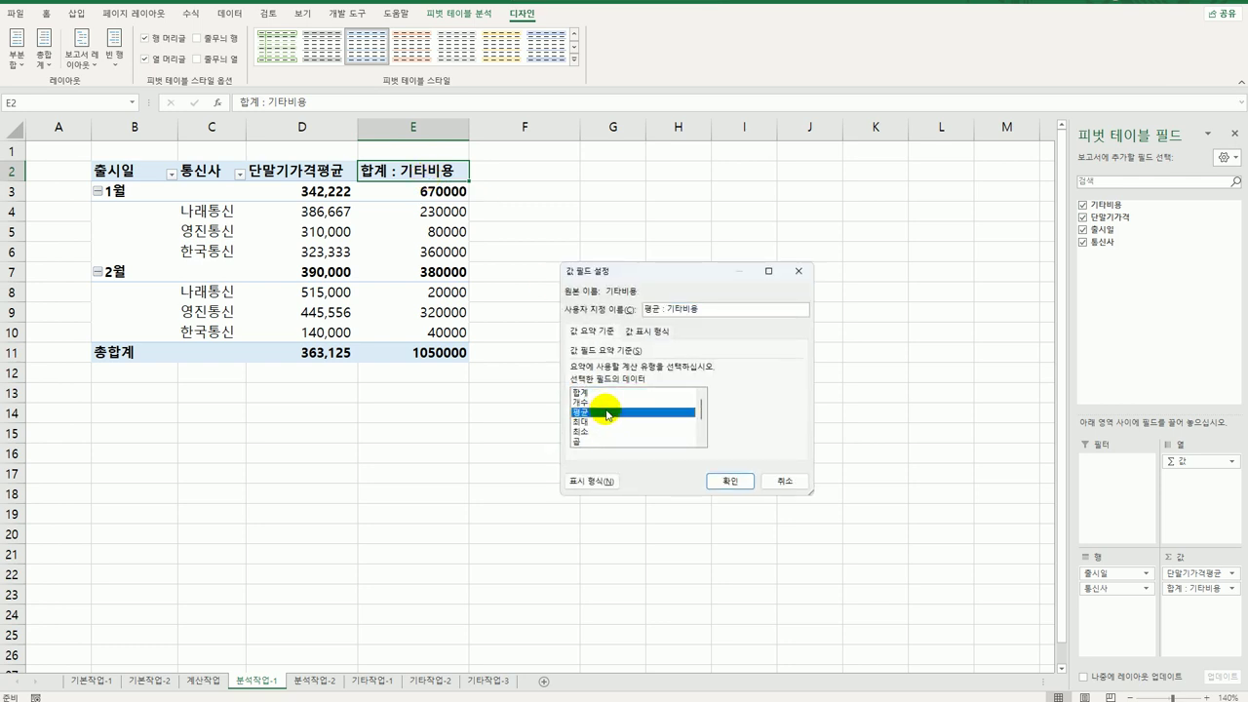
left_click_drag(666, 310, 645, 309)
key("BackSpace")
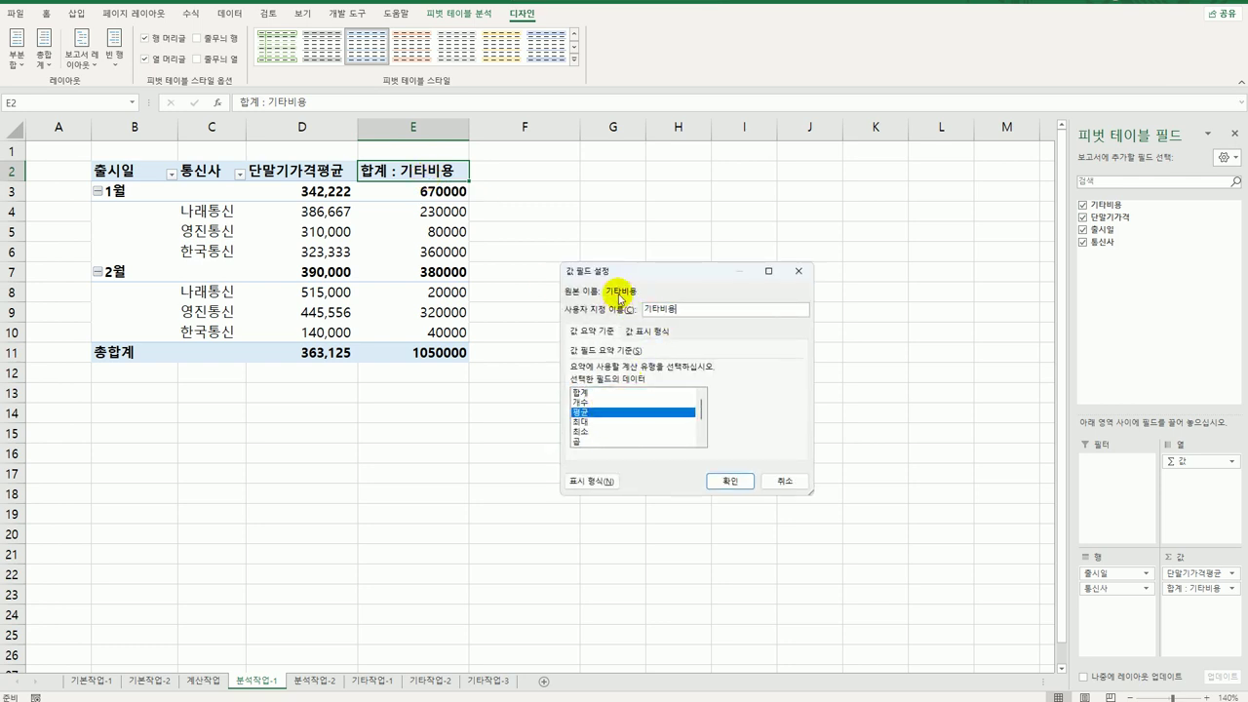
type("평균")
left_click(729, 480)
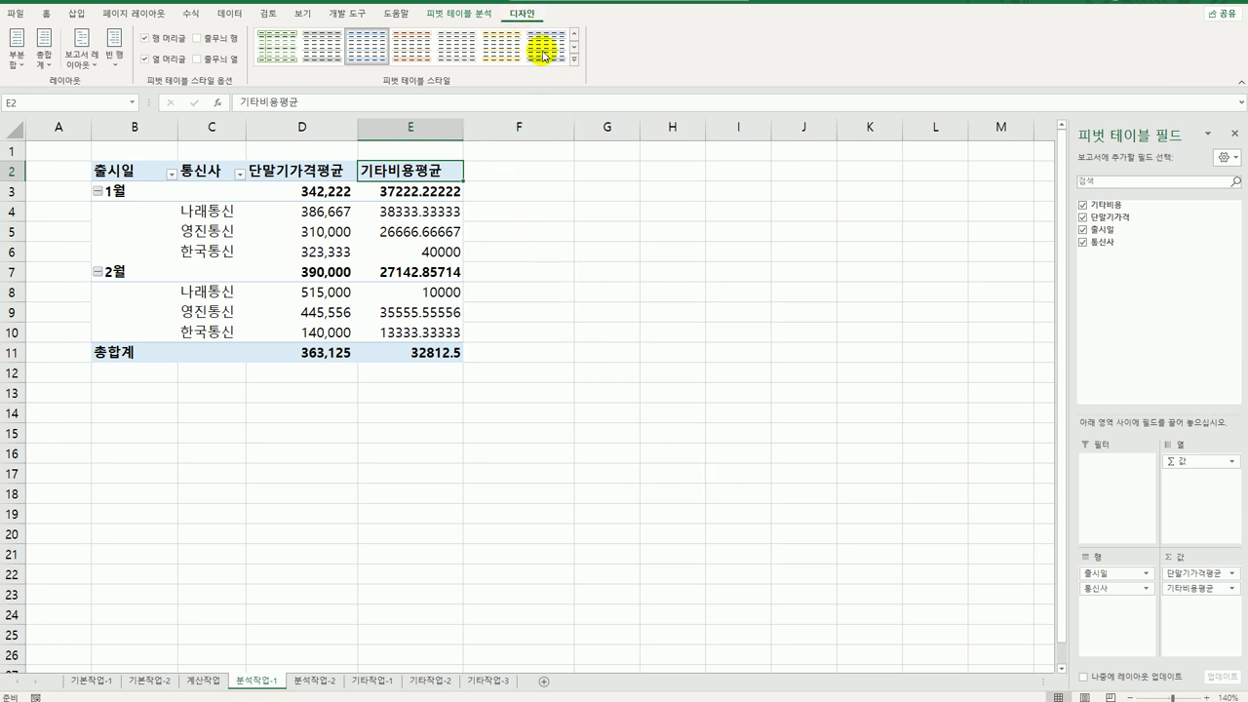
- Apply the light blue pivot style from the second row of the 중간 group and enable banded columns (줄무늬 열)
left_click(573, 61)
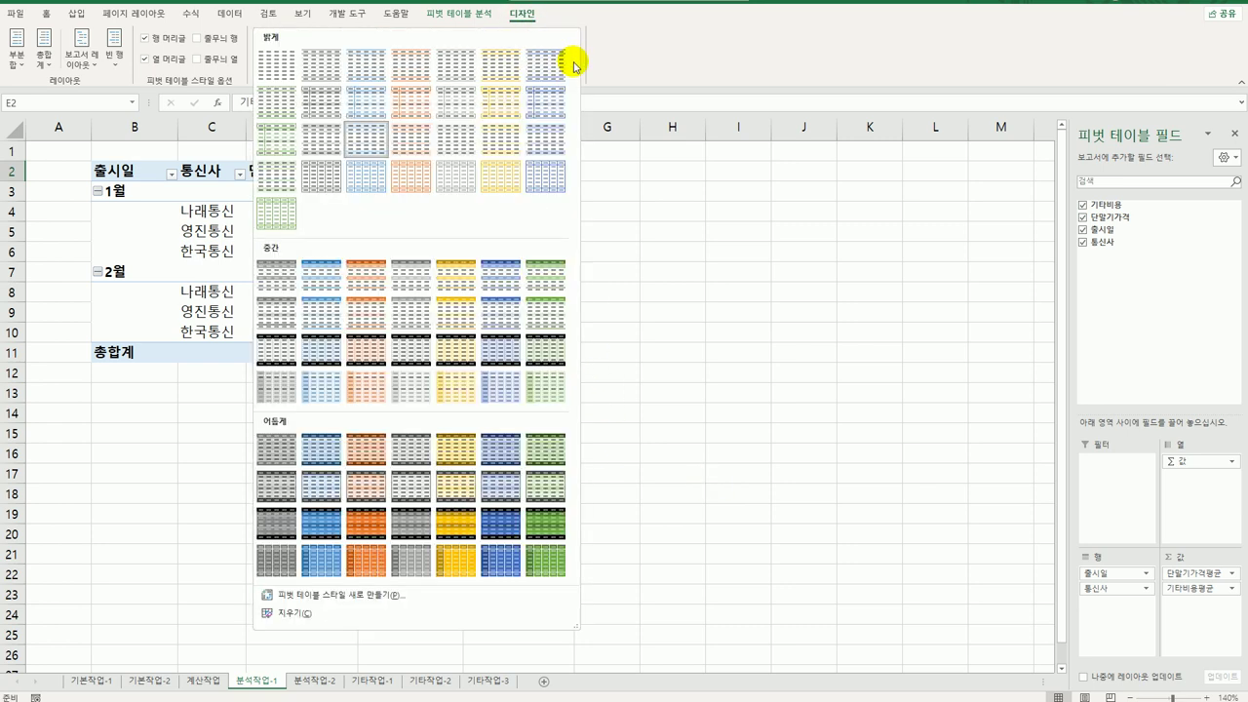
left_click(320, 325)
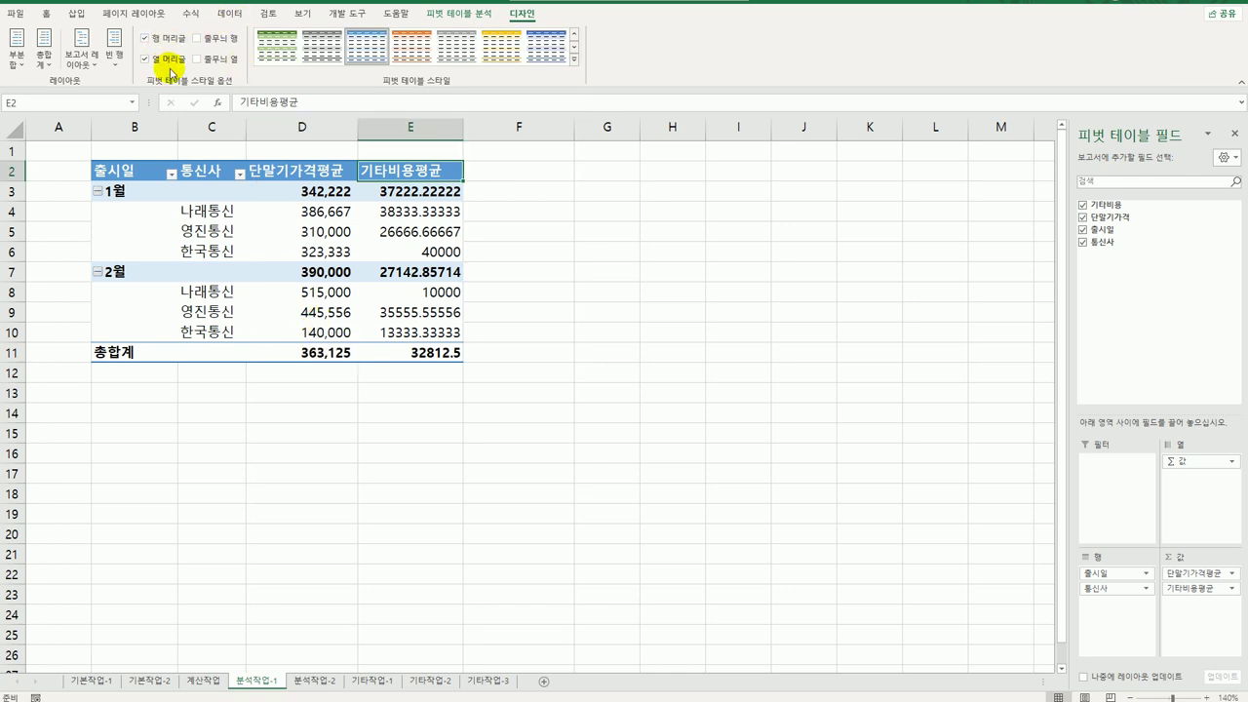
left_click(219, 62)
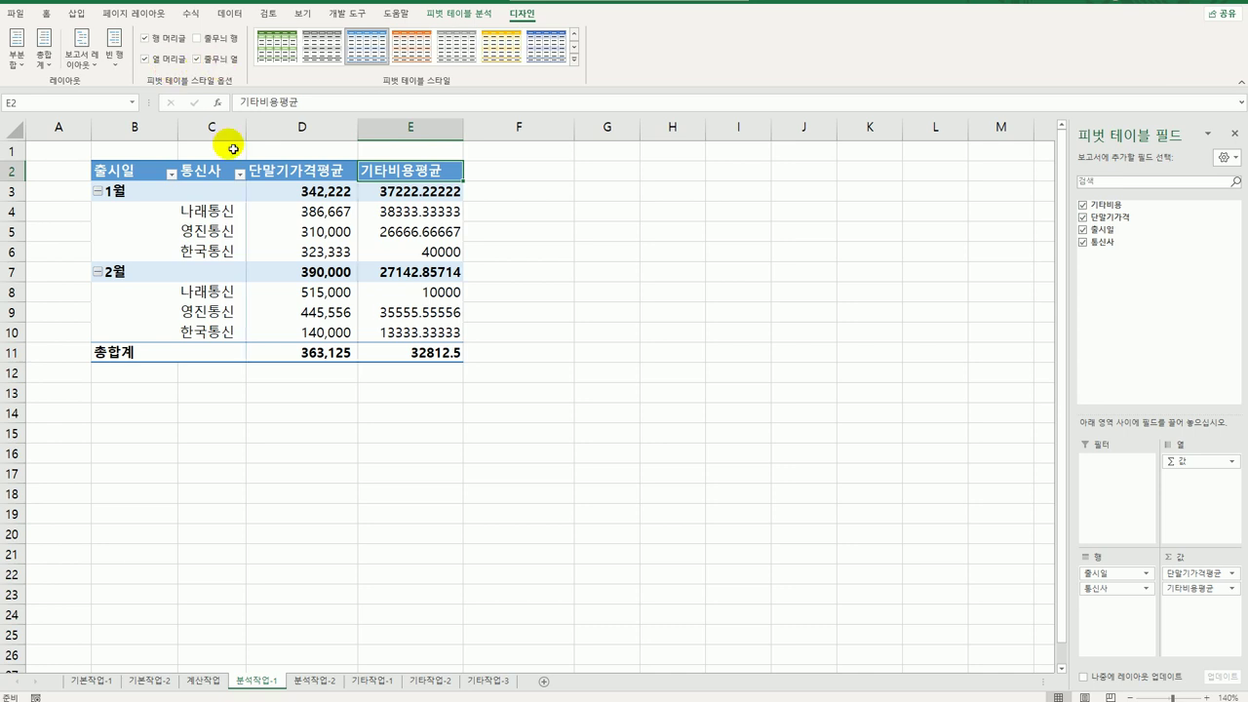
- Hide the expand/collapse (+/-) buttons in the pivot table
left_click(336, 274)
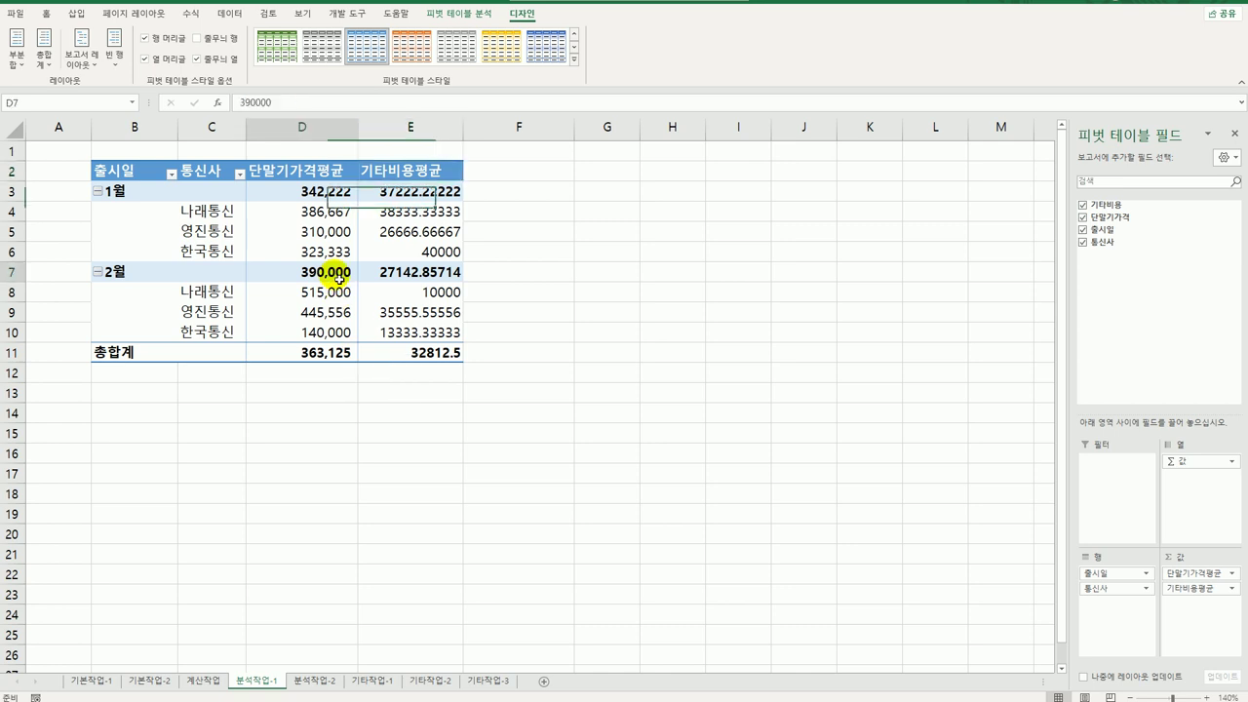
left_click(444, 14)
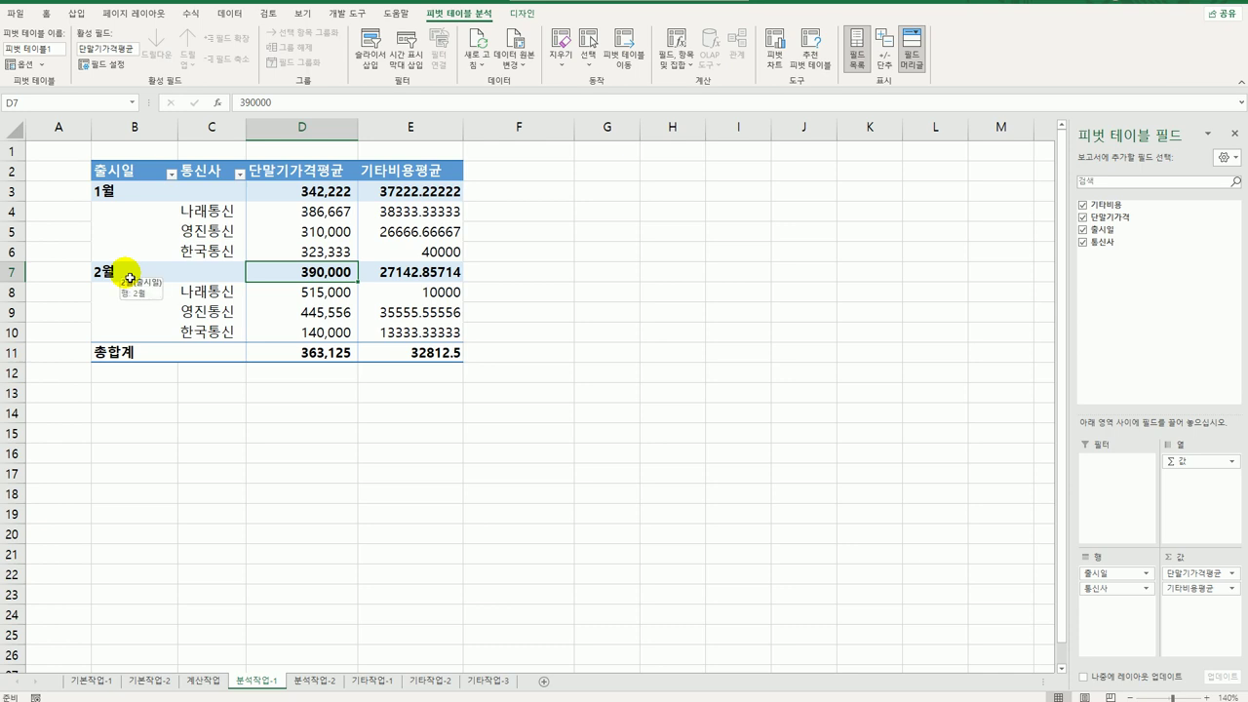
left_click(214, 173)
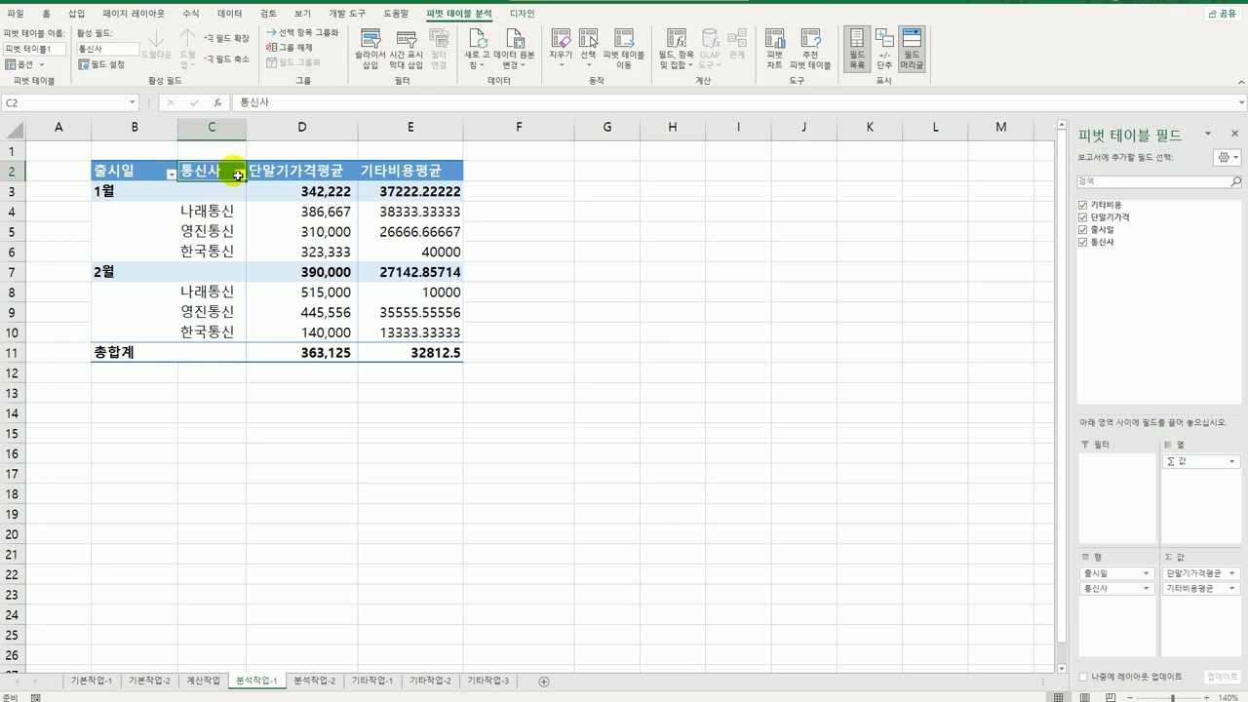
- Sort the pivot table's 통신사 field in descending order and show all subtotals at the bottom of each group
left_click(238, 175)
left_click(176, 203)
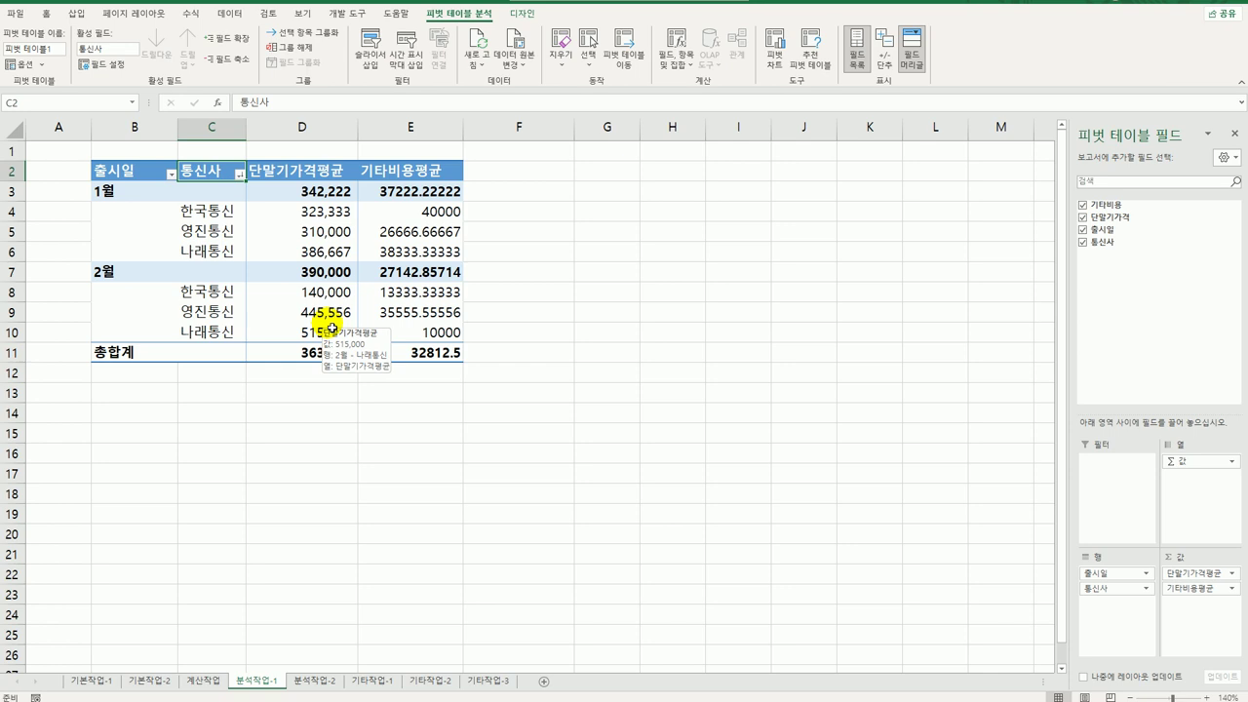
left_click(513, 18)
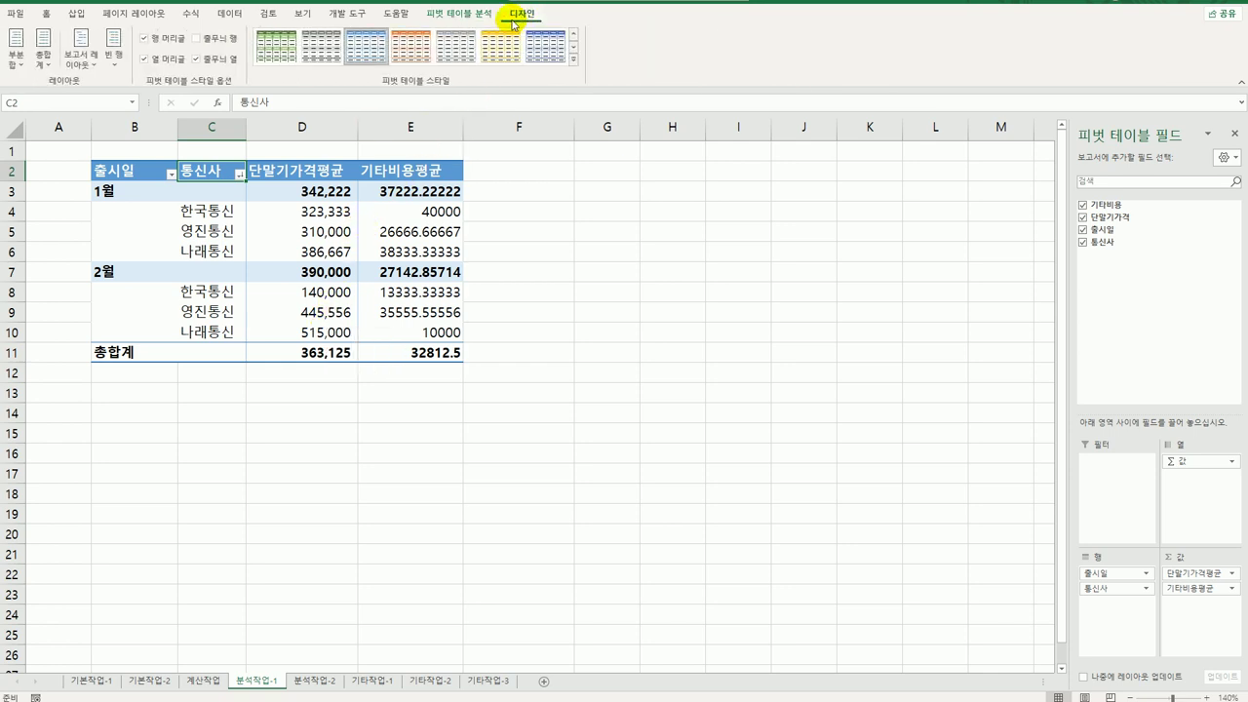
left_click(44, 54)
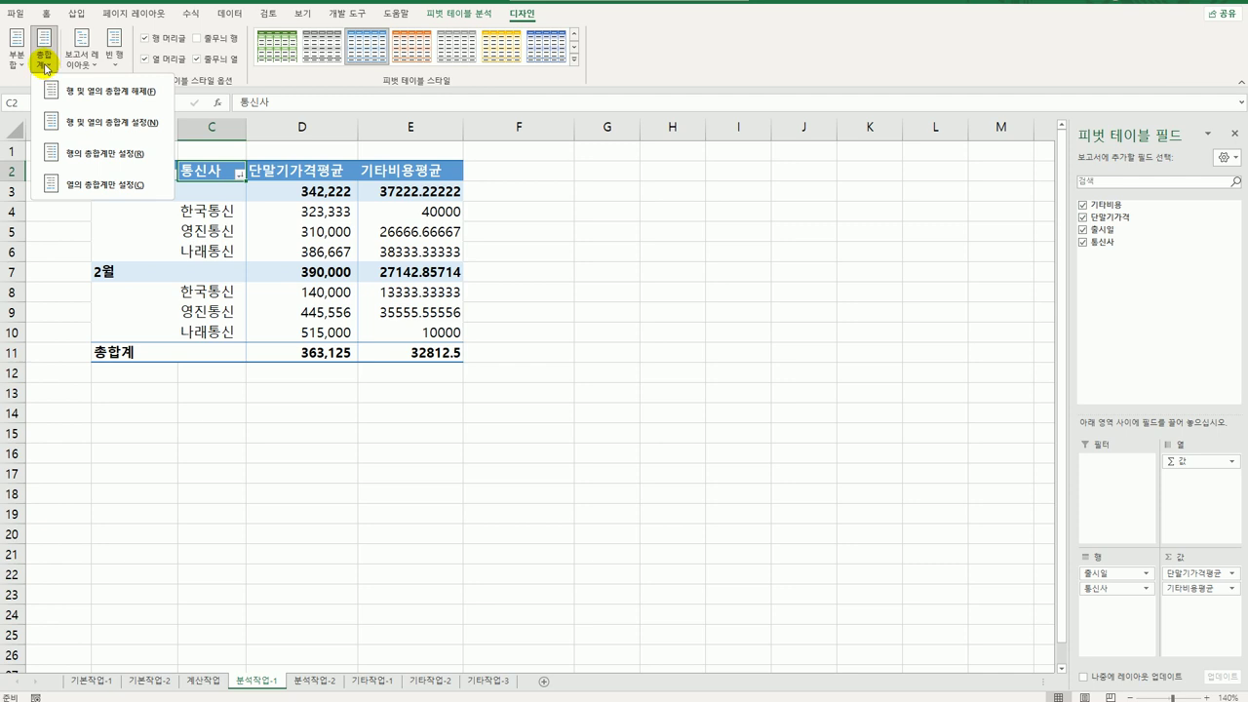
left_click(17, 54)
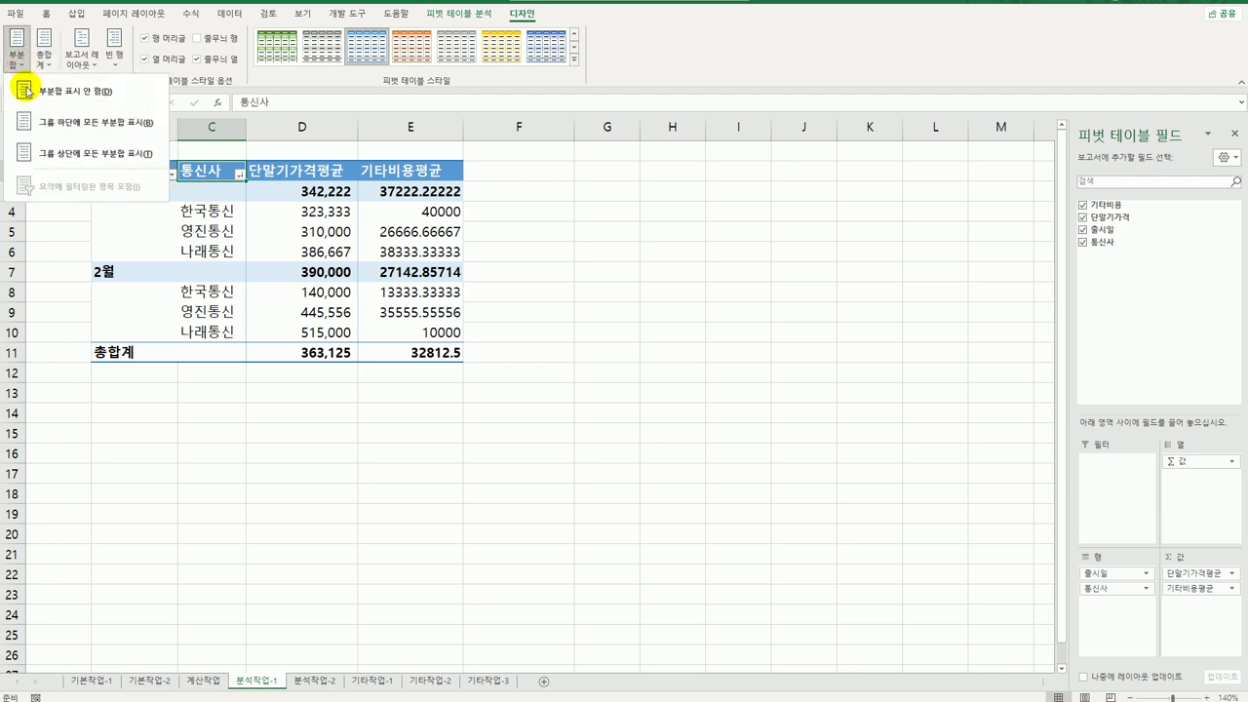
left_click(65, 145)
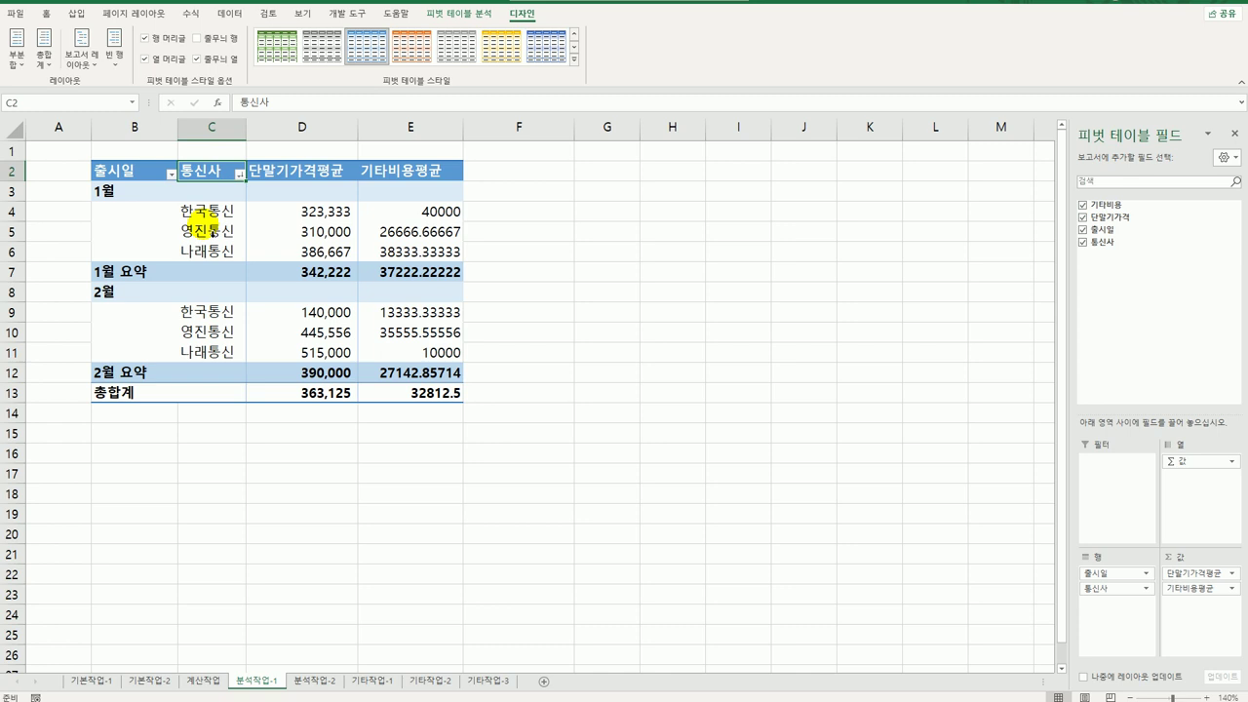
left_click(129, 192)
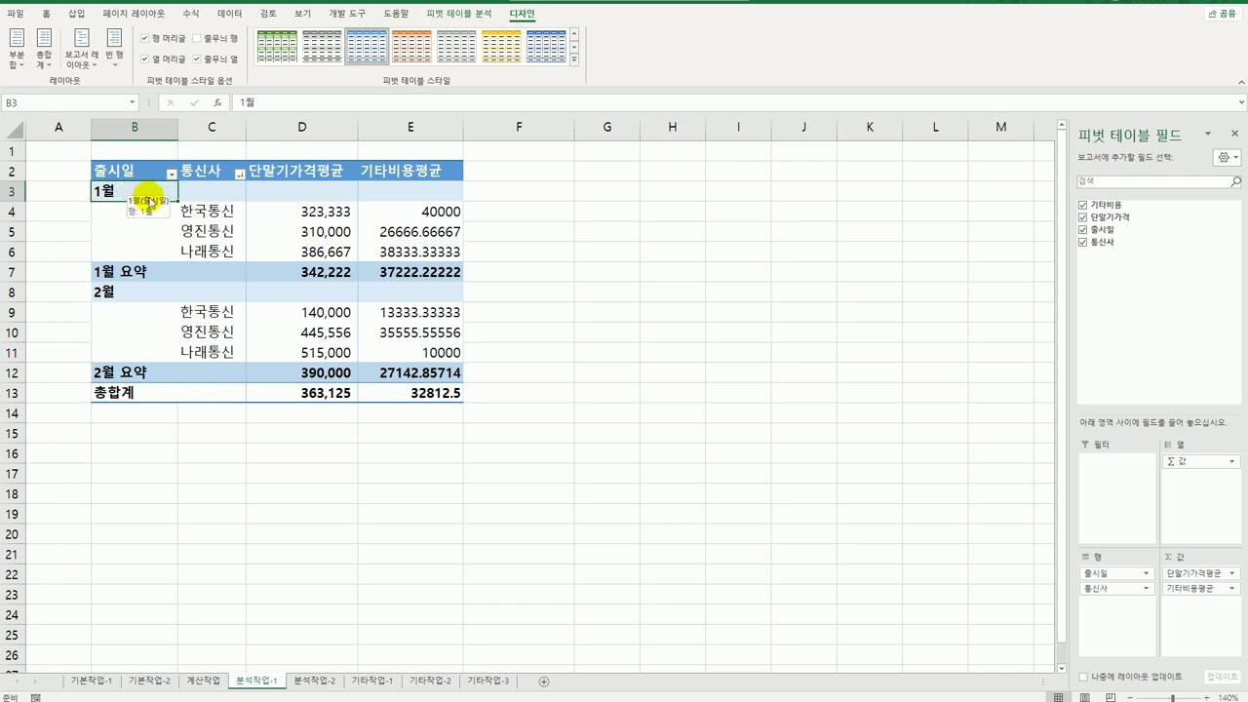
- Format the 기타비용평균 value field as 숫자 with 0 decimal places and a thousands separator
mouse_move(277, 278)
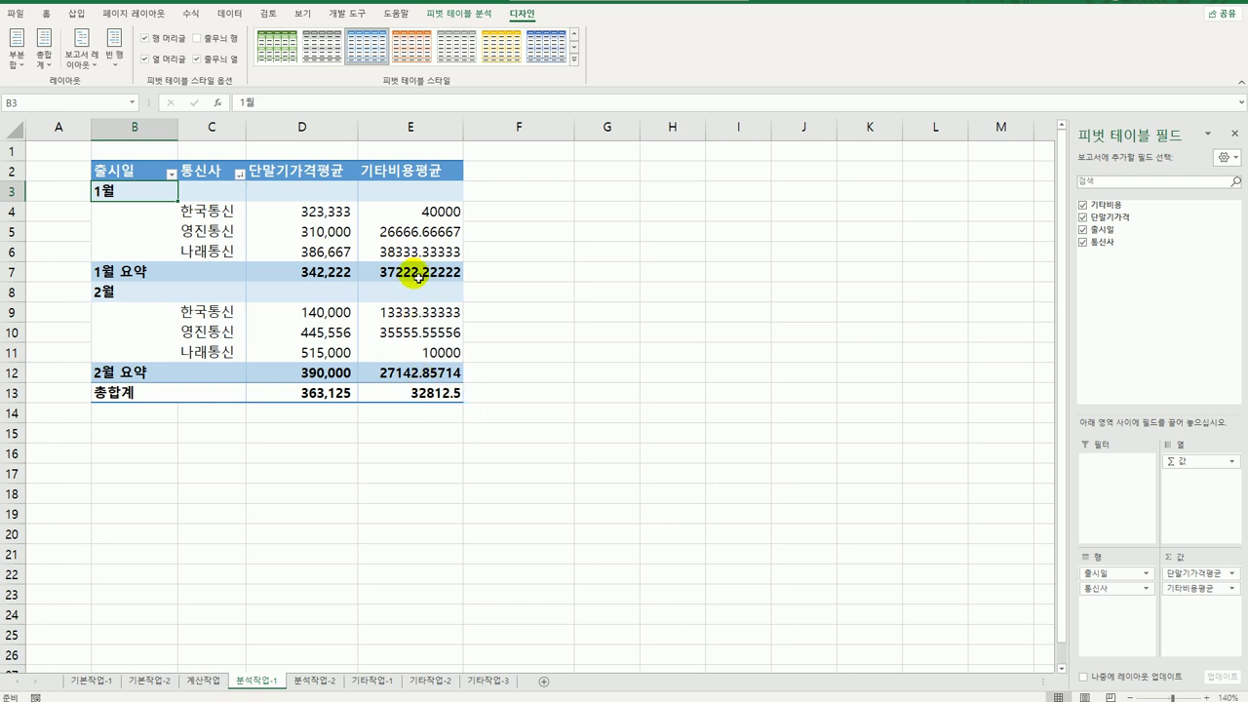
mouse_move(420, 276)
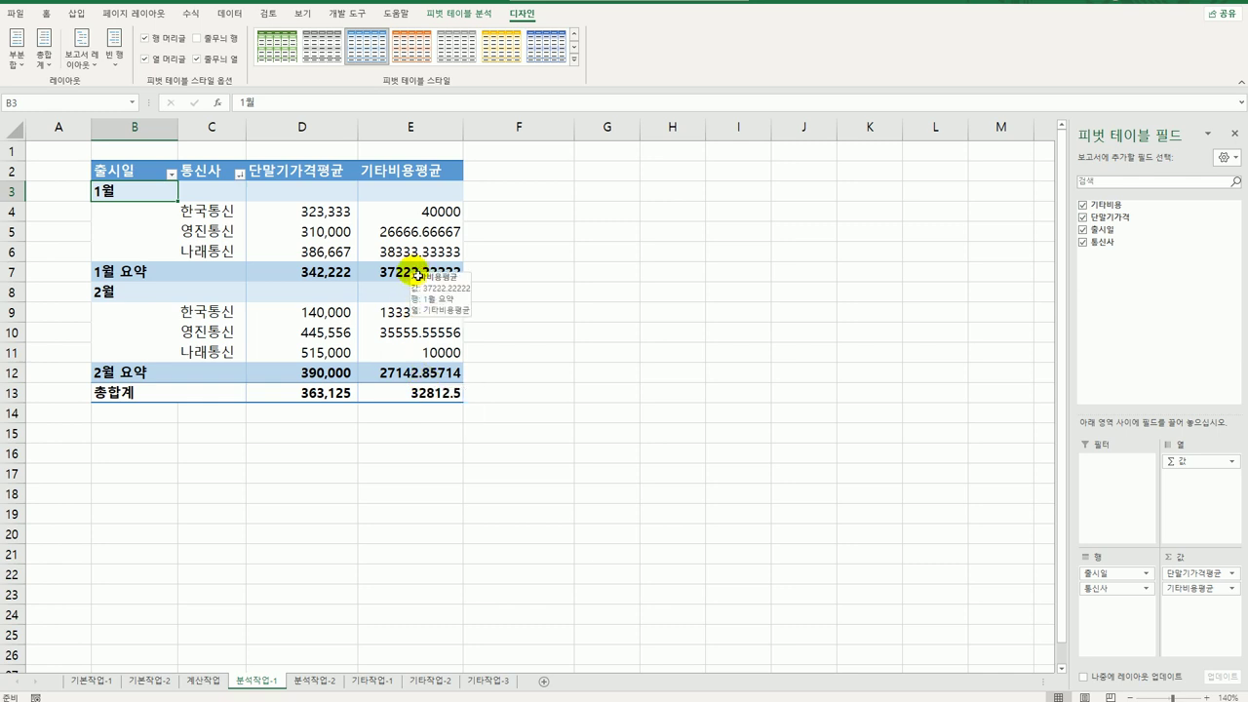
left_click(413, 166)
left_click(439, 280)
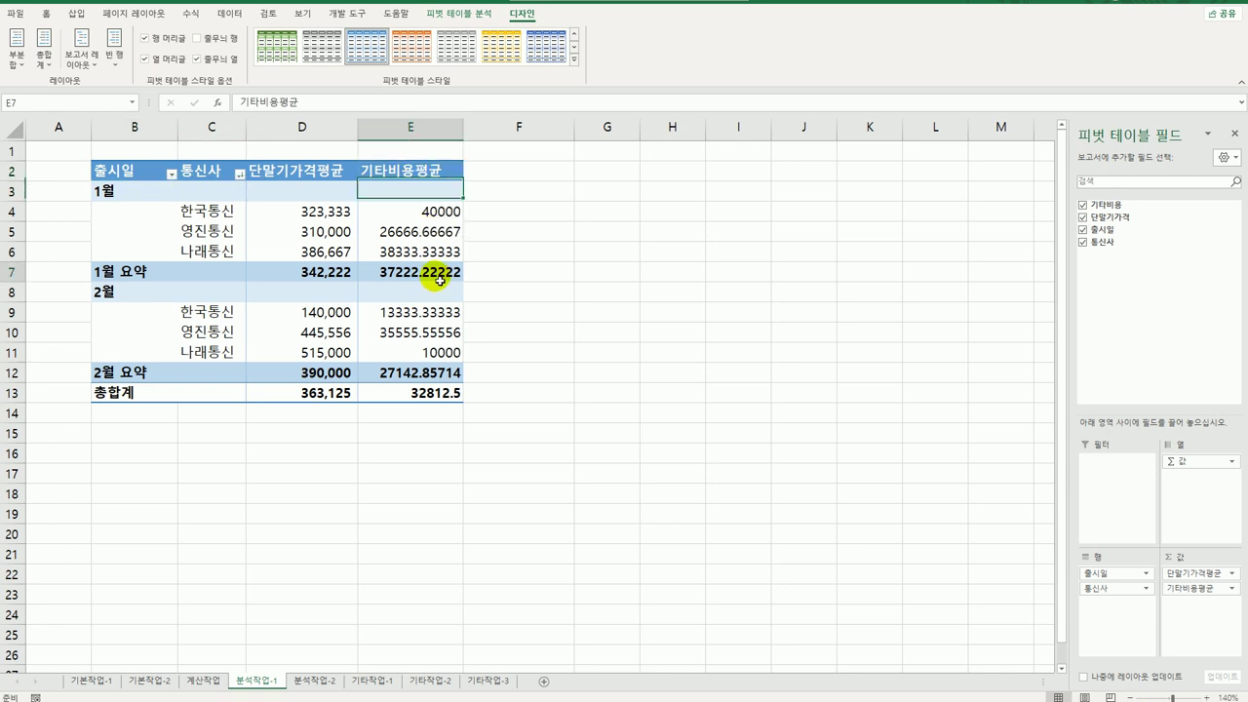
left_click(421, 371)
left_click(427, 173)
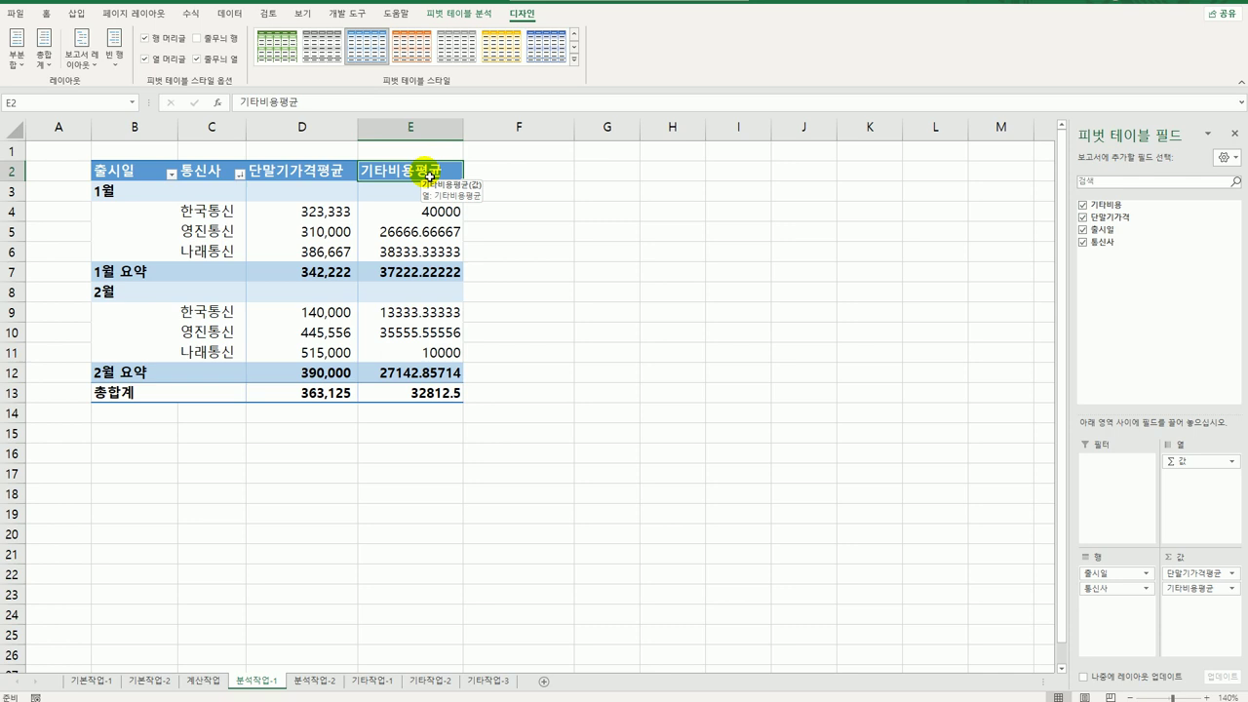
double_click(429, 175)
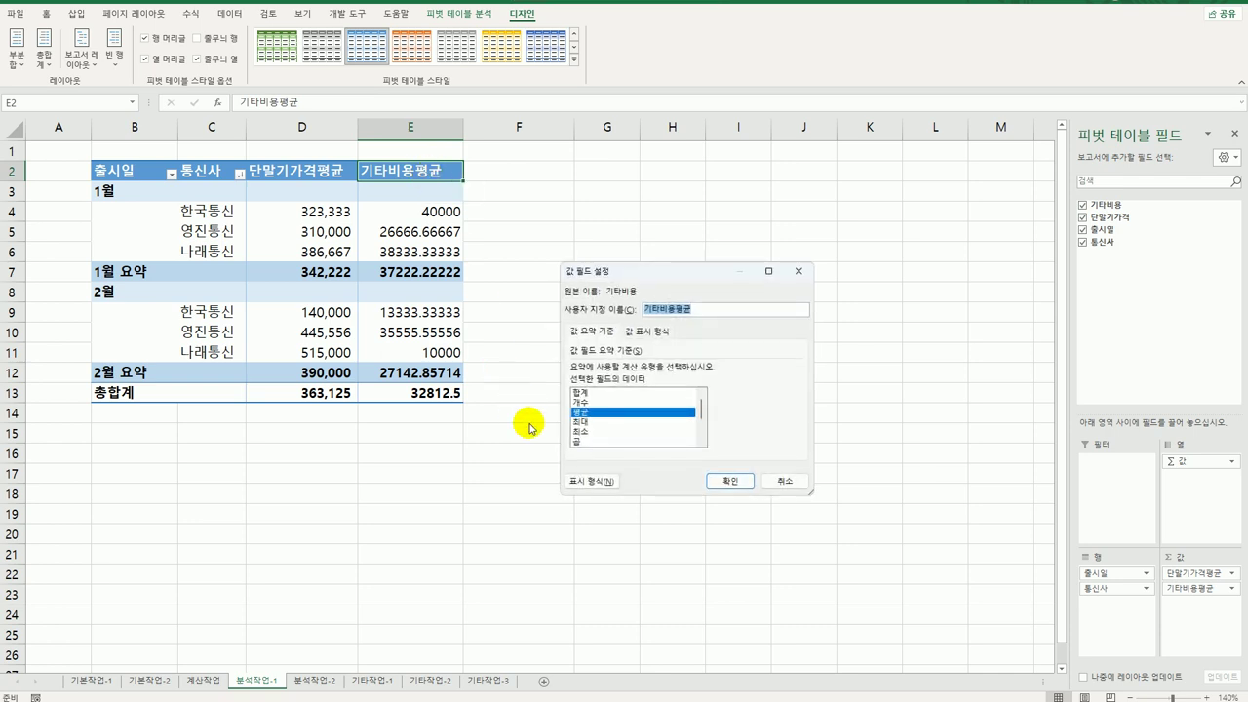
left_click(571, 478)
left_click(549, 274)
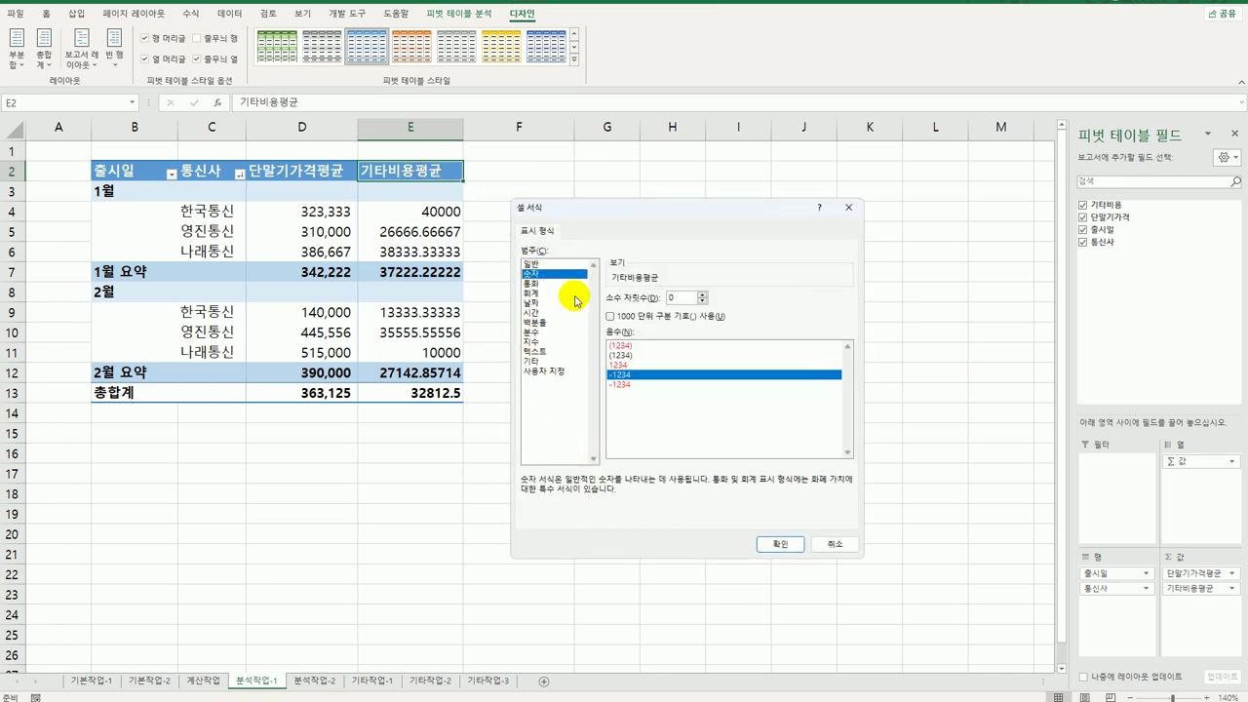
left_click(629, 318)
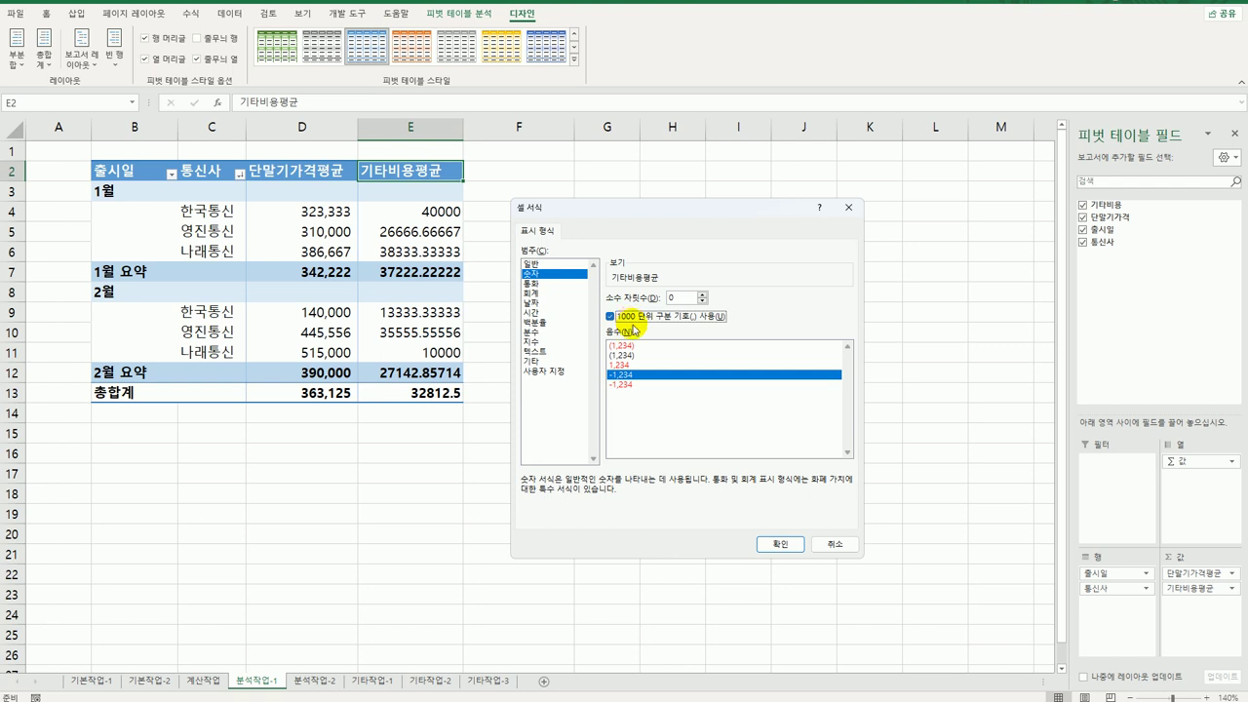
left_click(775, 544)
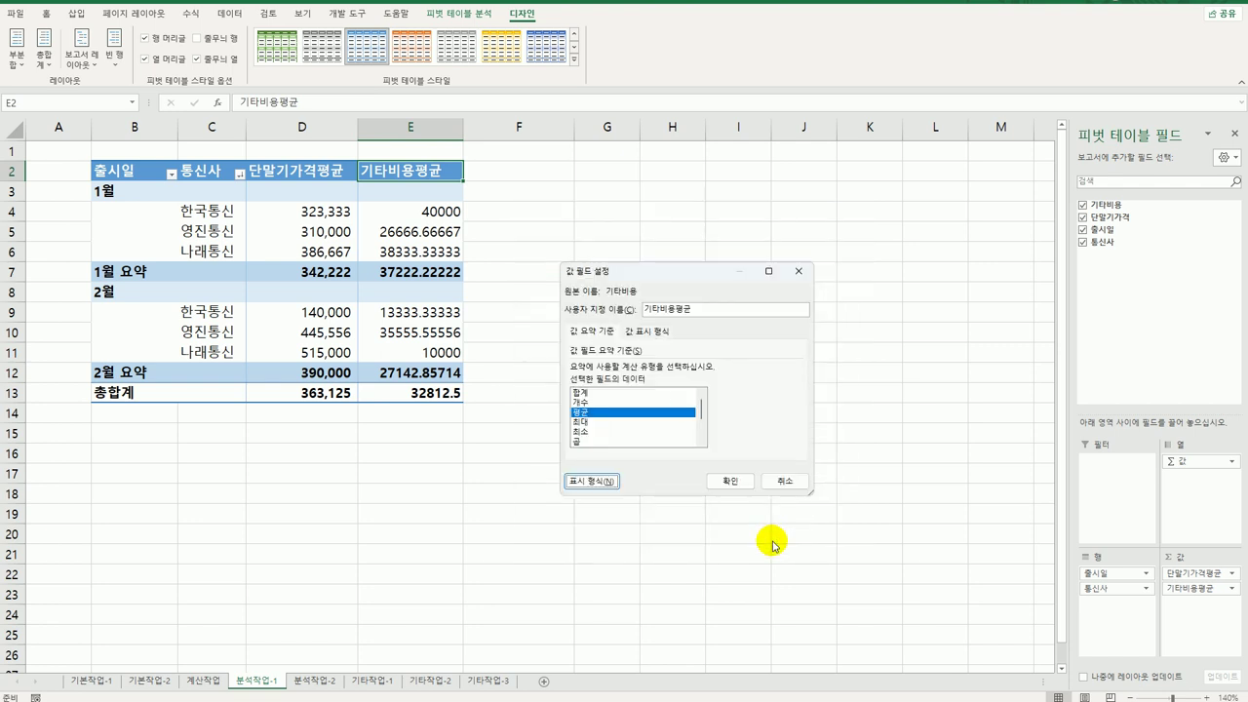
left_click(730, 480)
left_click(663, 513)
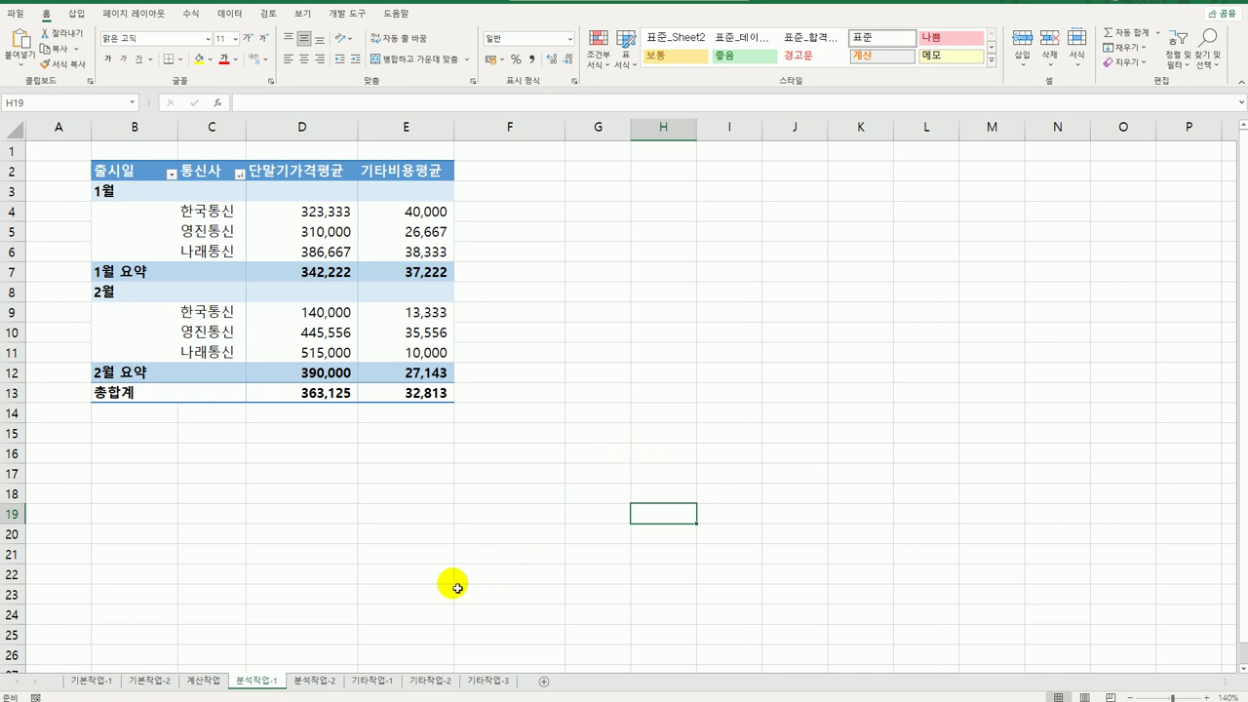
- Start a custom sort of range B2:G23 on the 분석작업-2 sheet with 등급 as the first sort column
left_click(331, 681)
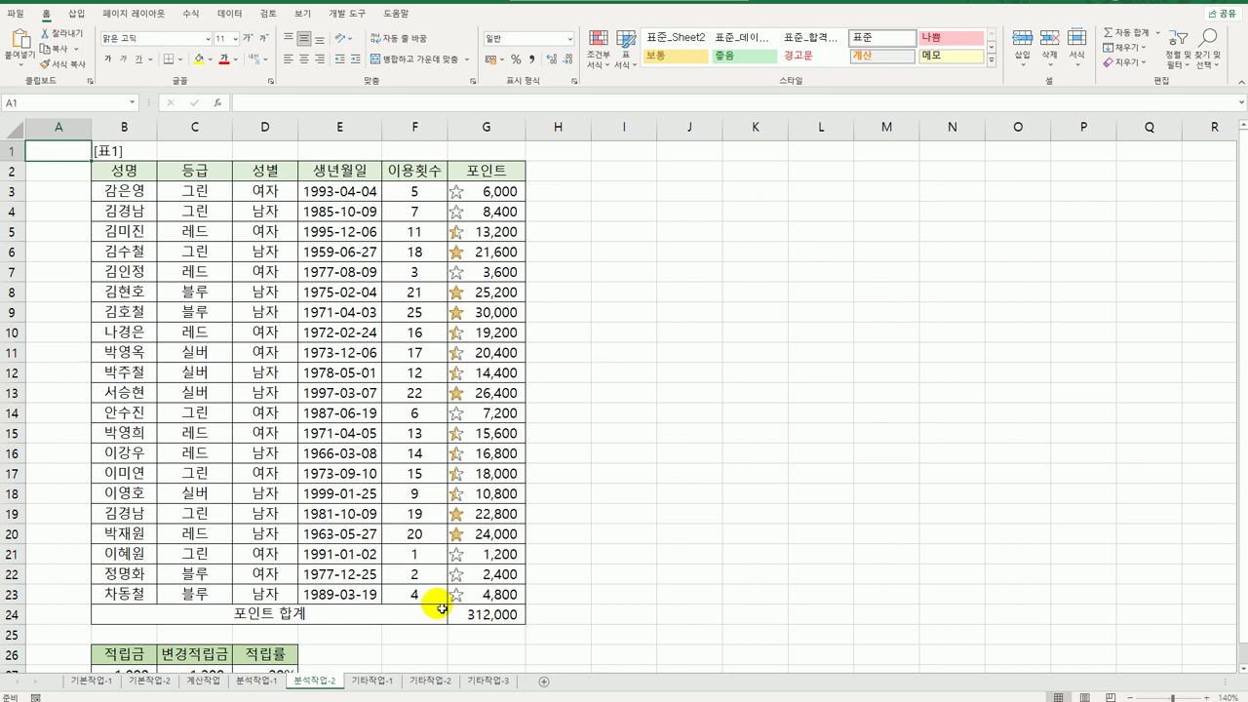
left_click_drag(136, 169, 483, 592)
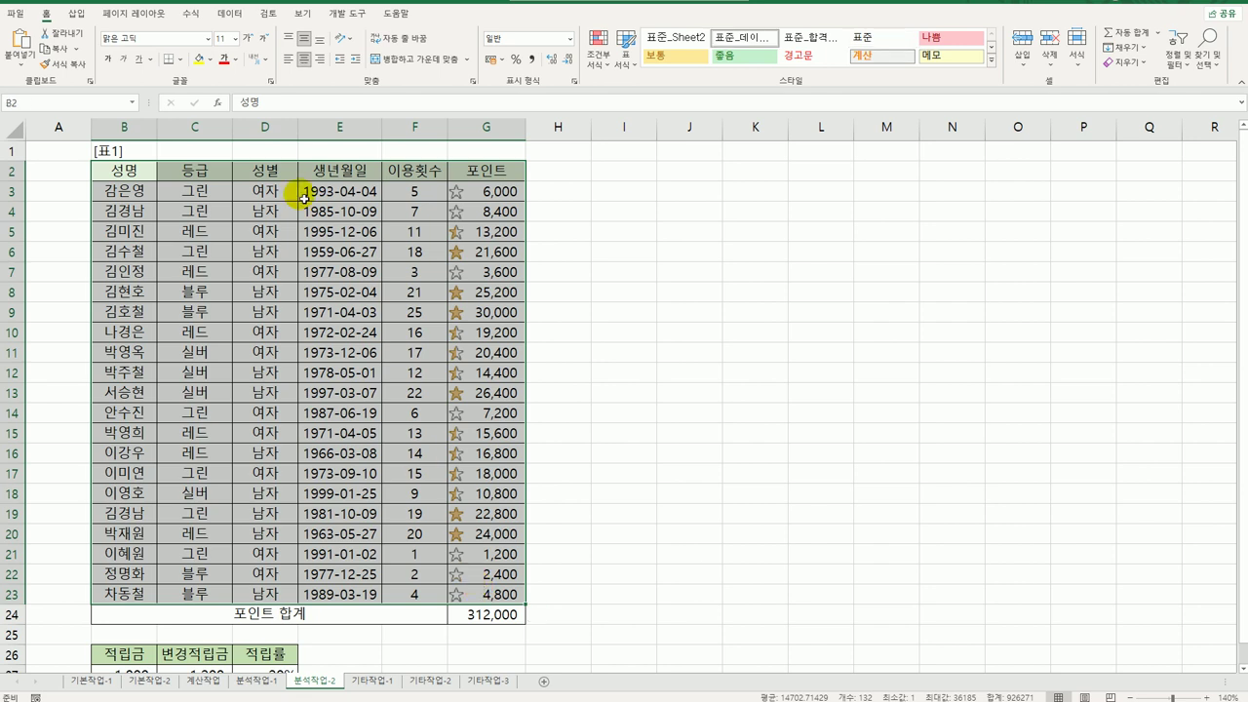
left_click(229, 13)
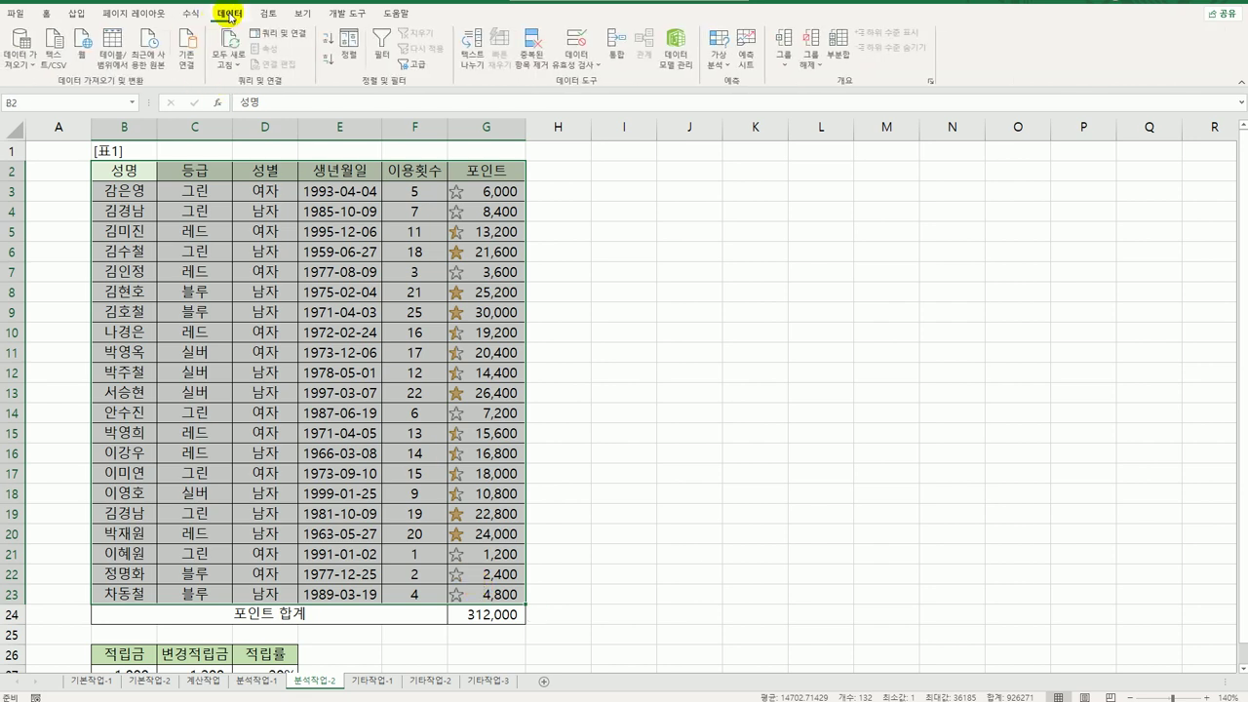
left_click(353, 59)
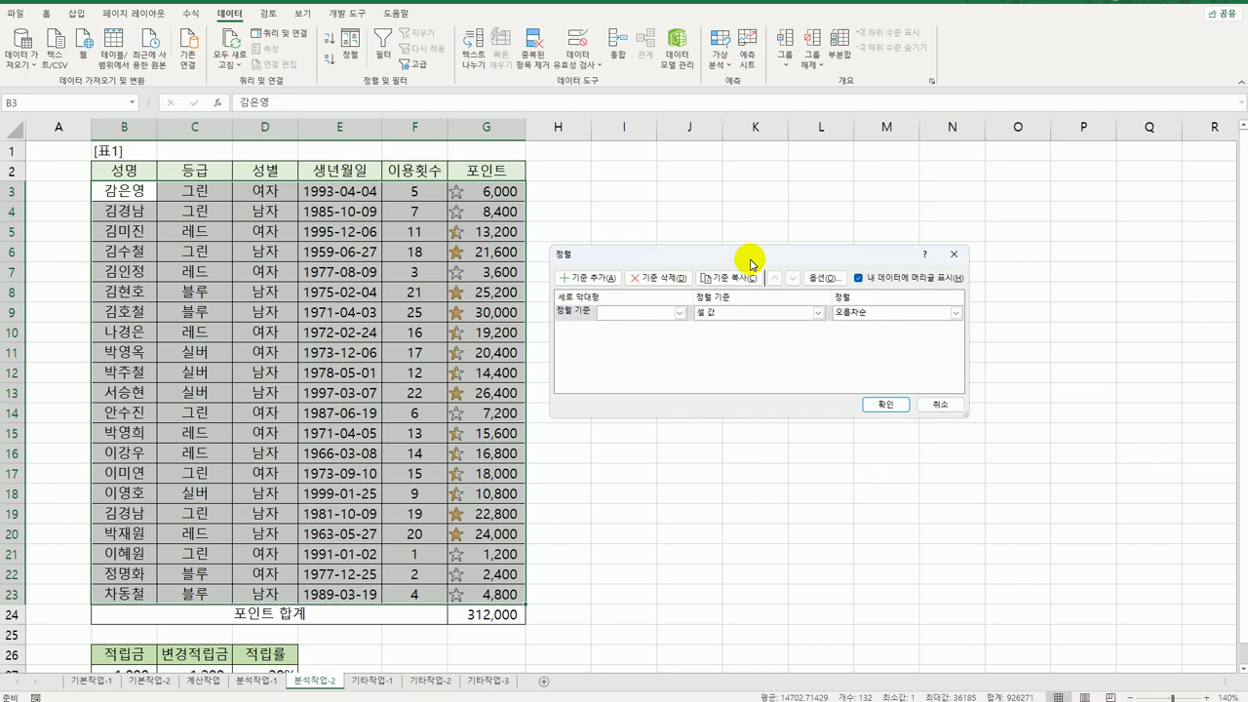
left_click(679, 312)
left_click(680, 312)
left_click(668, 340)
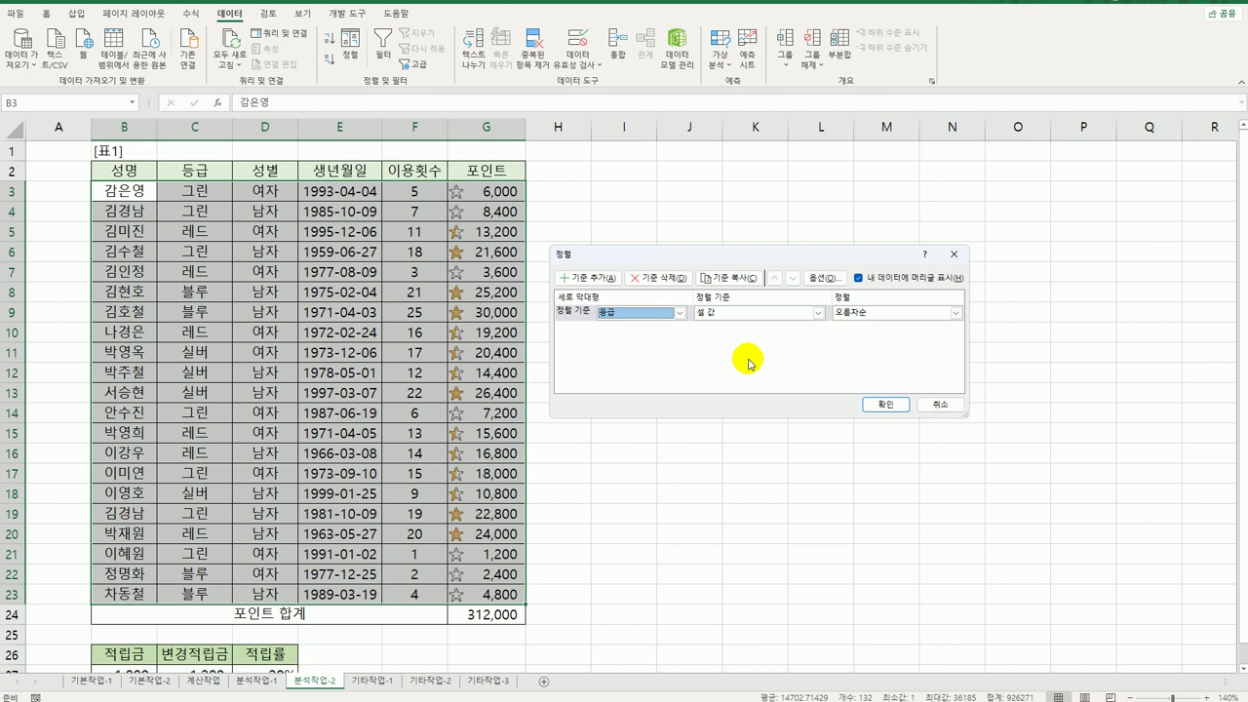
- Create the custom list 실버, 레드, 그린, 블루 and use it as the sort order for 등급
left_click(853, 313)
left_click(862, 351)
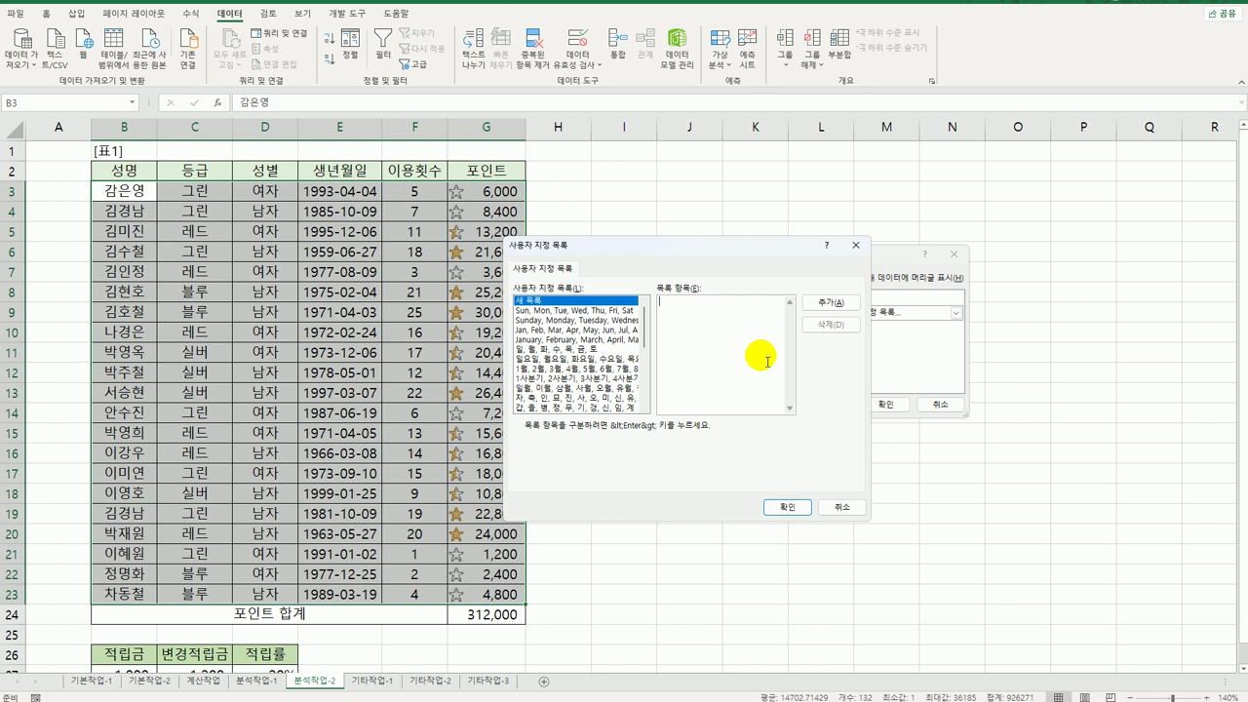
left_click(768, 362)
type("ㄱ버")
key("Return")
type("레드")
key("Return")
type("그린")
key("Return")
type("블루")
left_click(830, 302)
left_click_drag(644, 326, 640, 399)
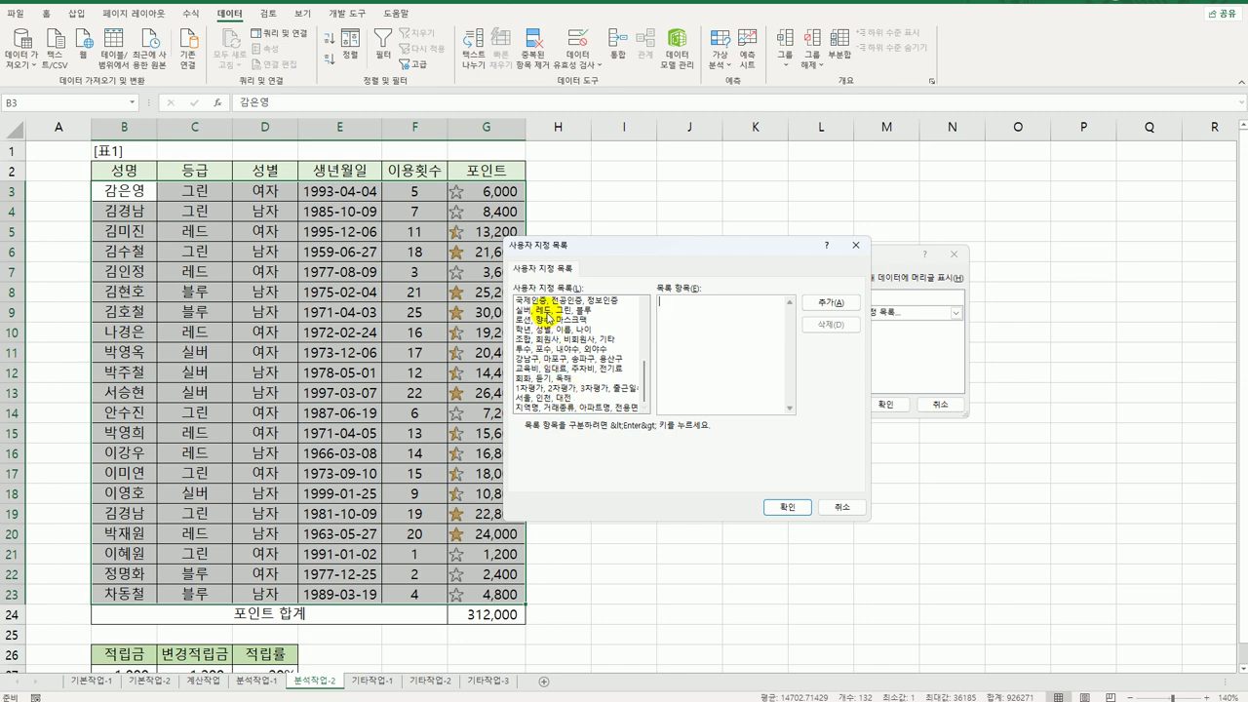
left_click(549, 310)
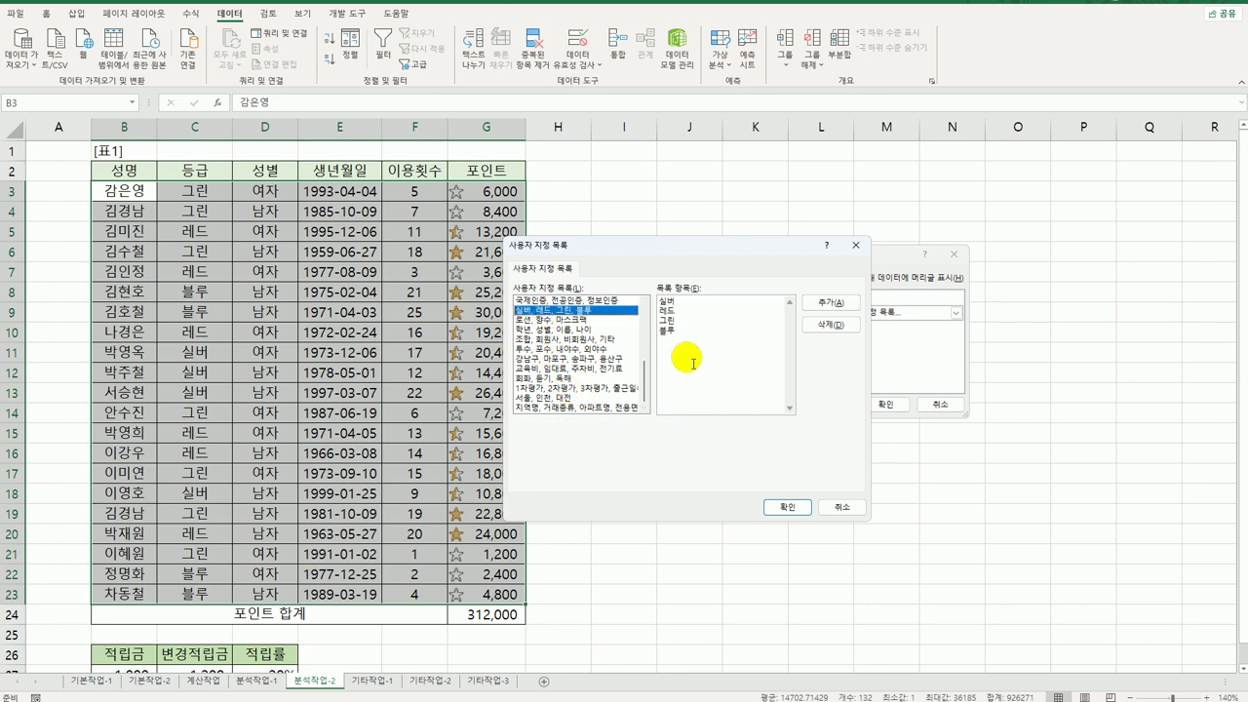
left_click(793, 507)
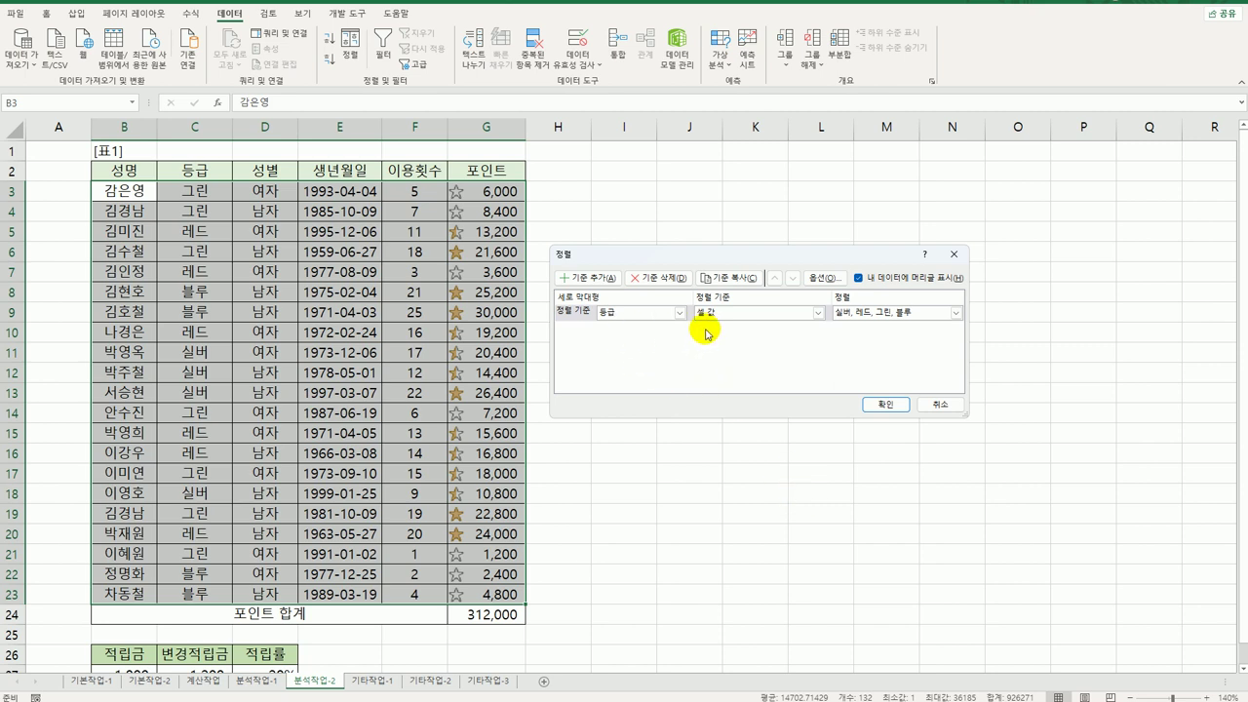
- Add a second sort level on 포인트 by conditional formatting icon (조건부 서식 아이콘), placing the filled gold star on top (위에 표시)
left_click(587, 278)
left_click(680, 329)
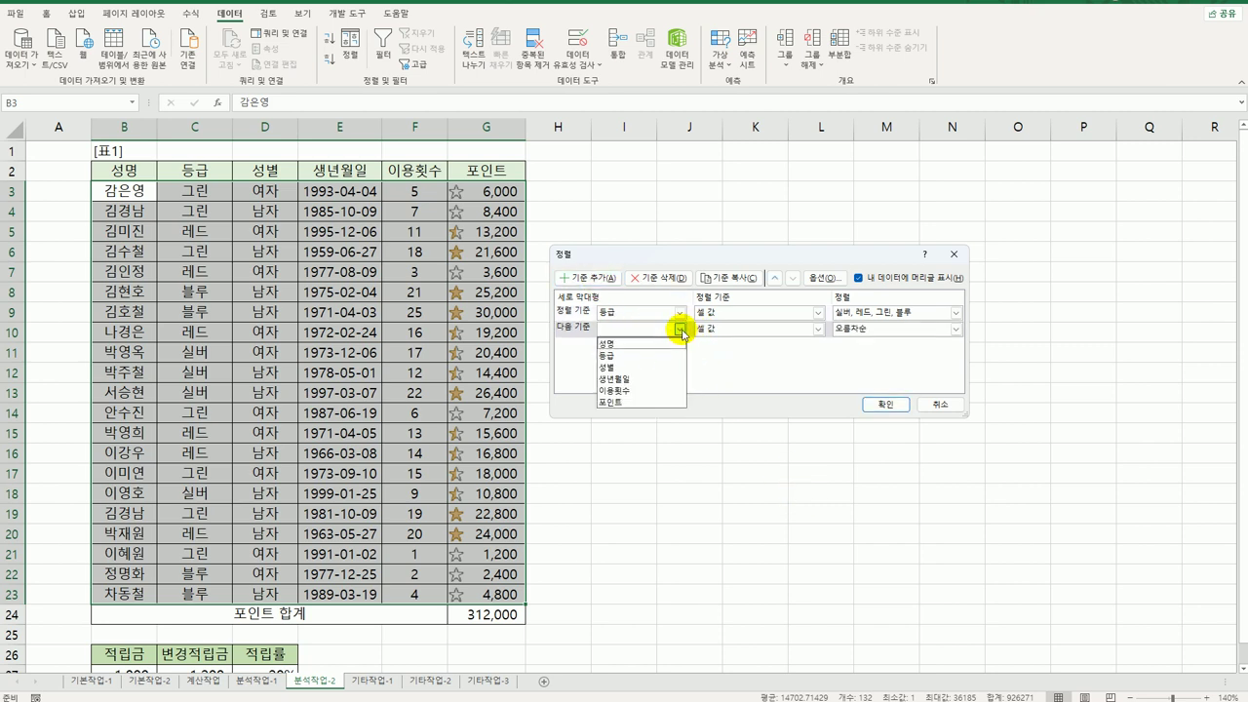
left_click(657, 401)
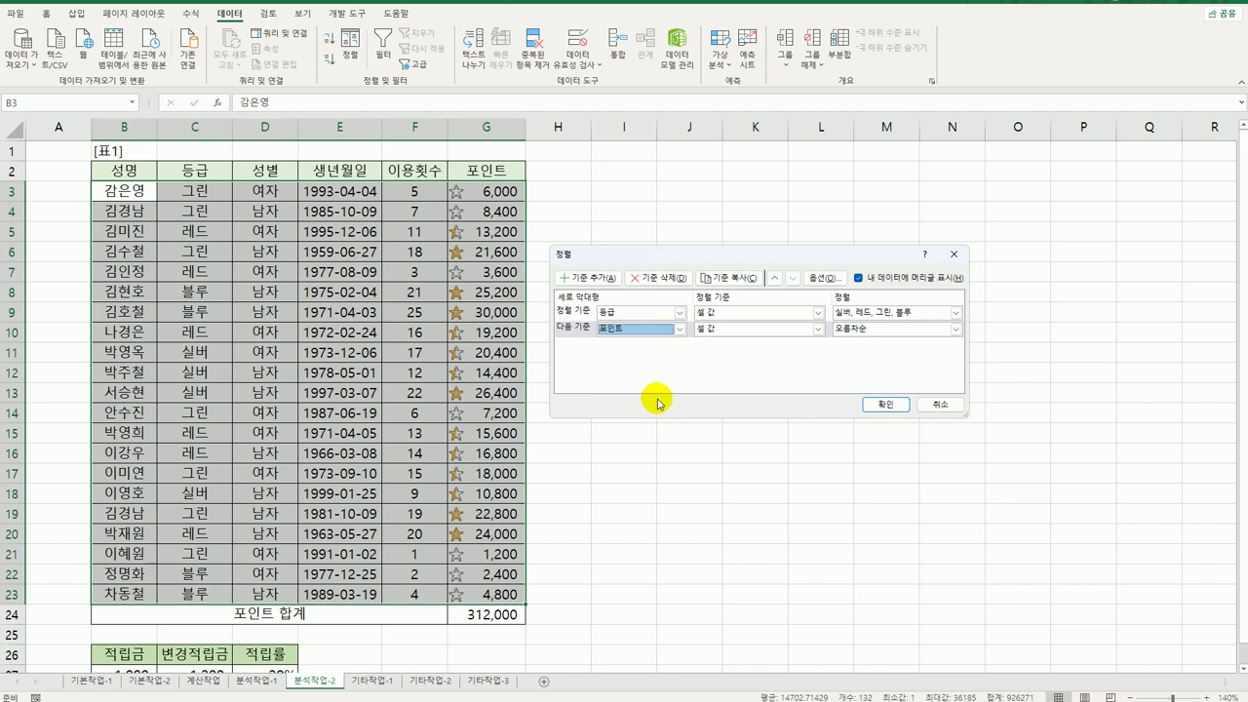
left_click(751, 328)
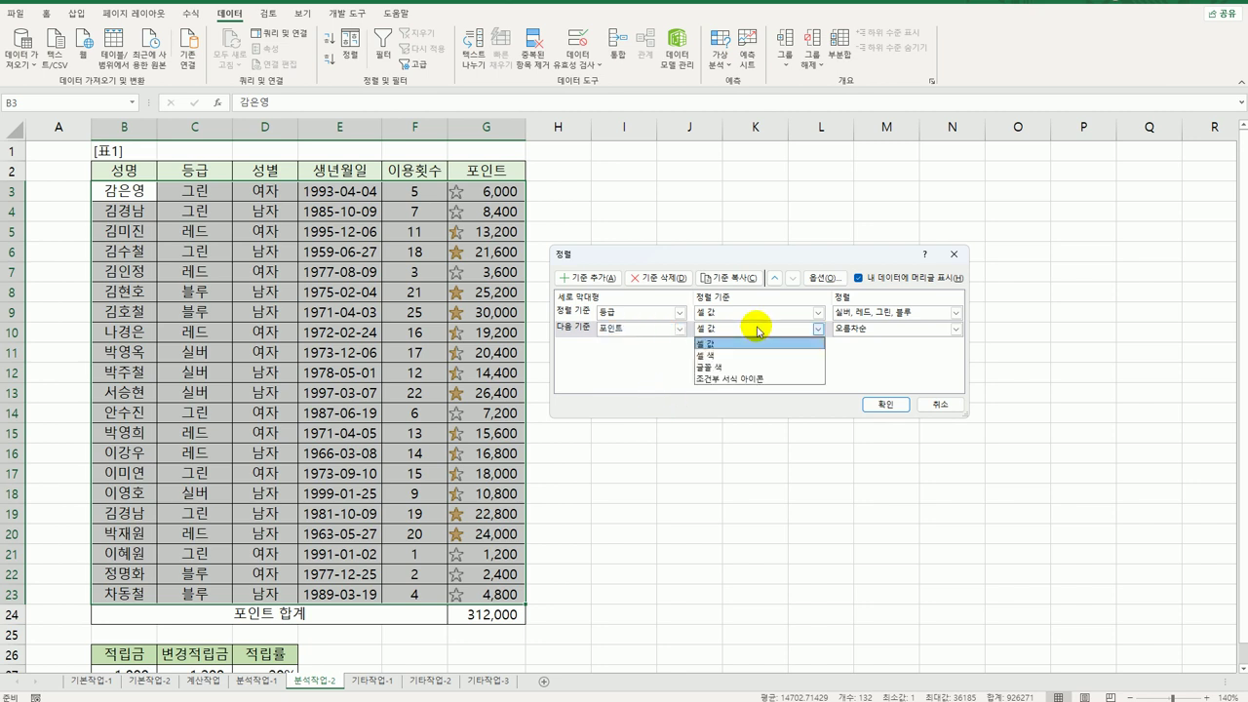
left_click(743, 379)
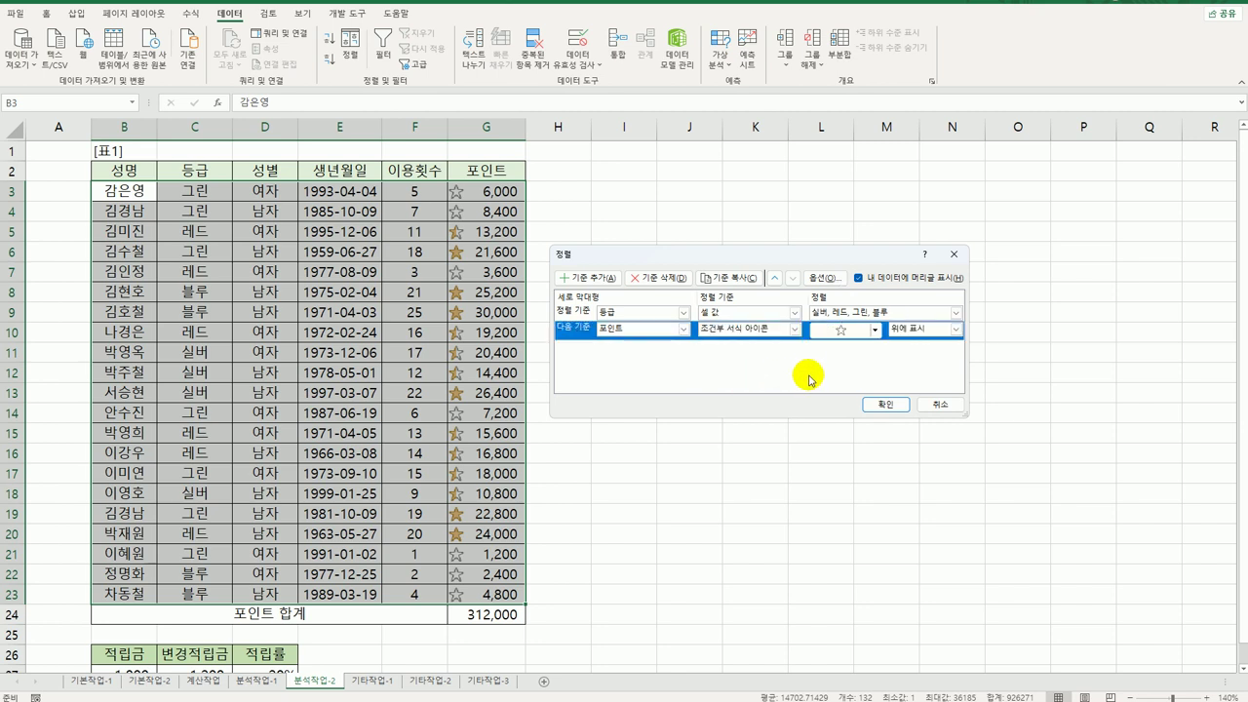
left_click(874, 332)
left_click(875, 331)
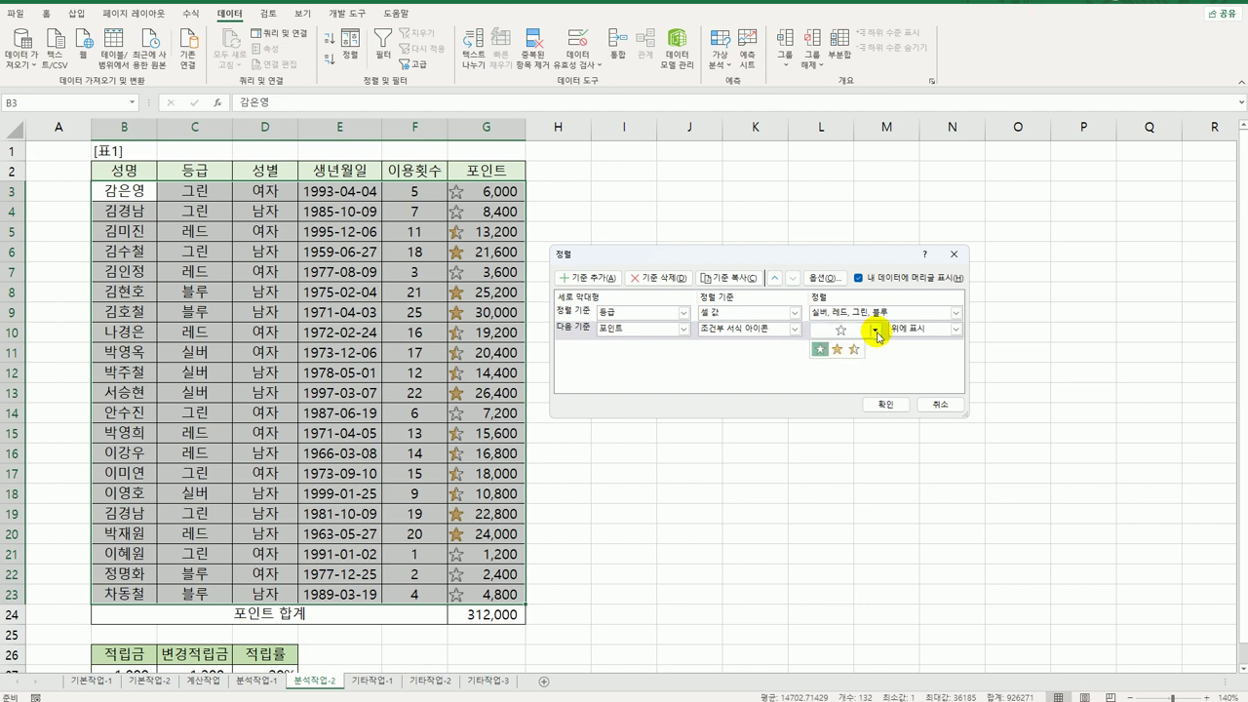
left_click(844, 353)
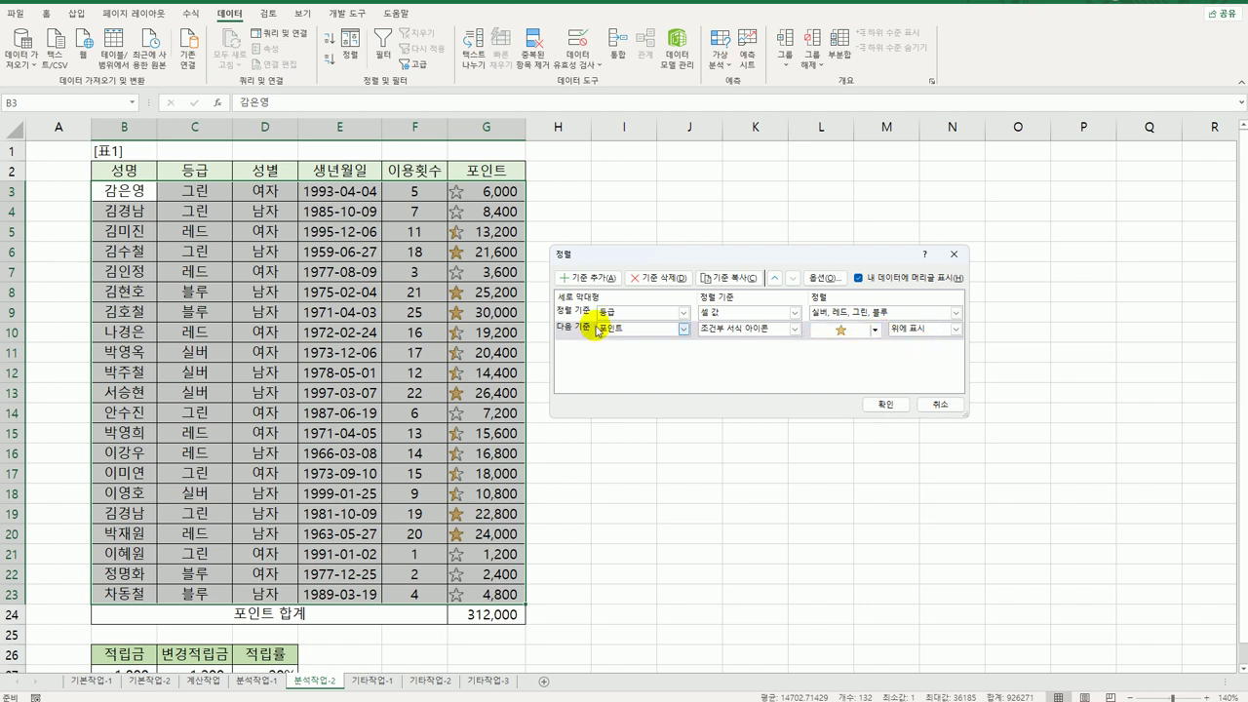
- Add a third sort level on 포인트 by conditional formatting icon, placing the empty star at the bottom (아래쪽에 표시), and apply the sort
left_click(586, 278)
left_click(683, 347)
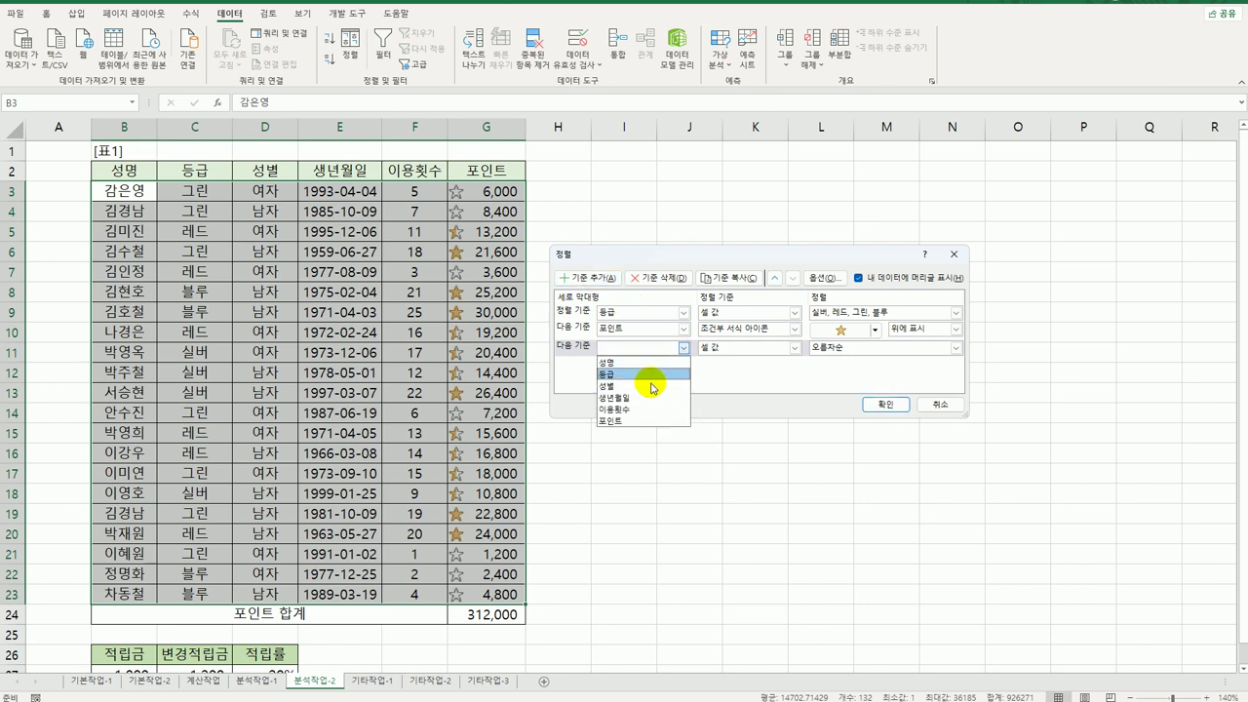
left_click(643, 420)
left_click(745, 347)
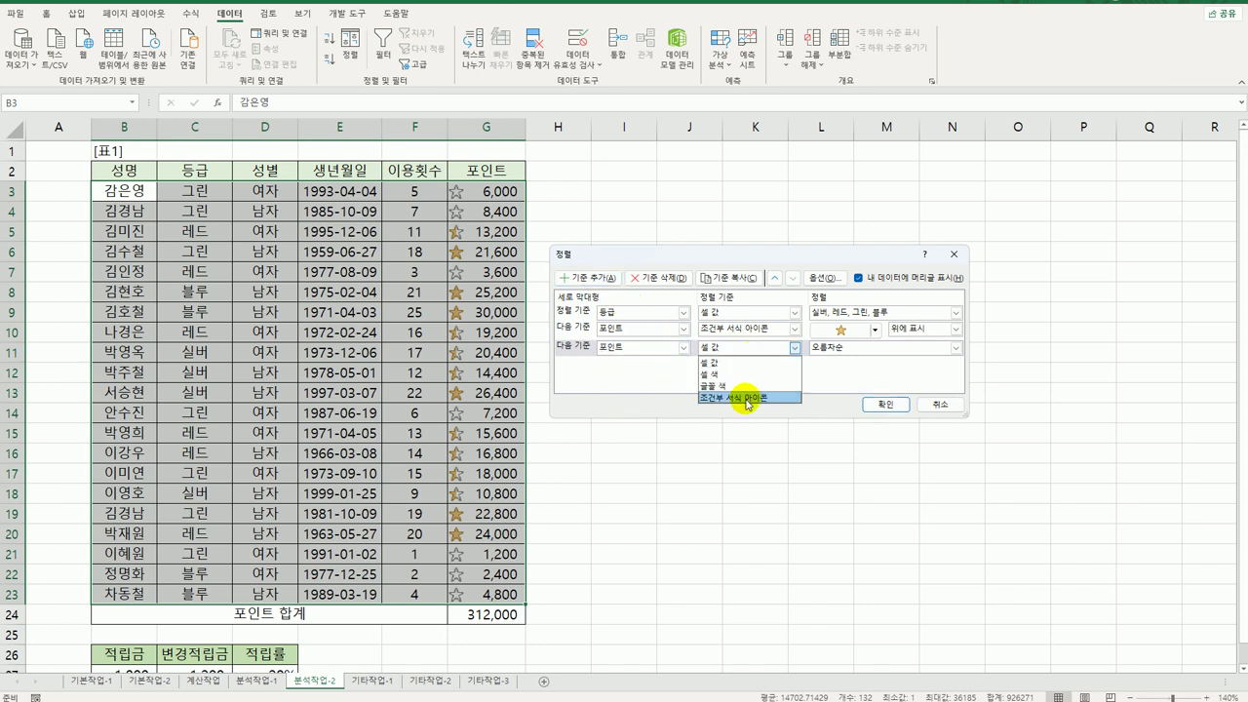
left_click(746, 398)
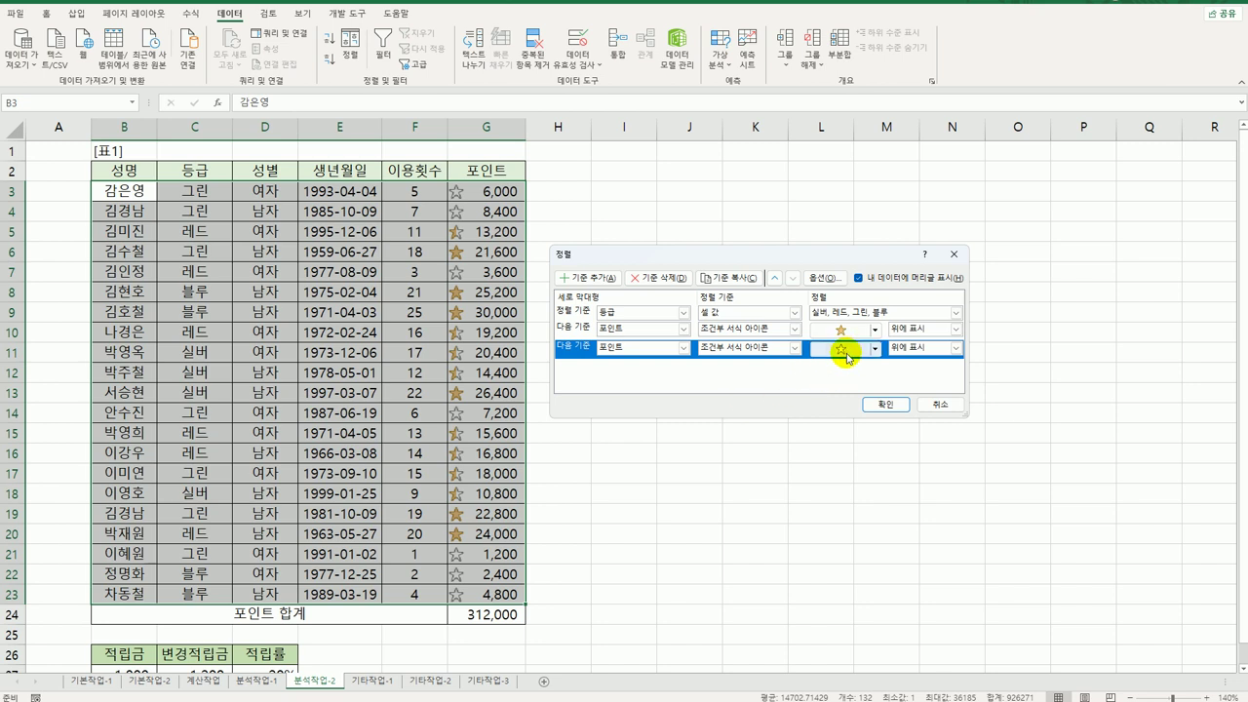
left_click(955, 348)
left_click(945, 374)
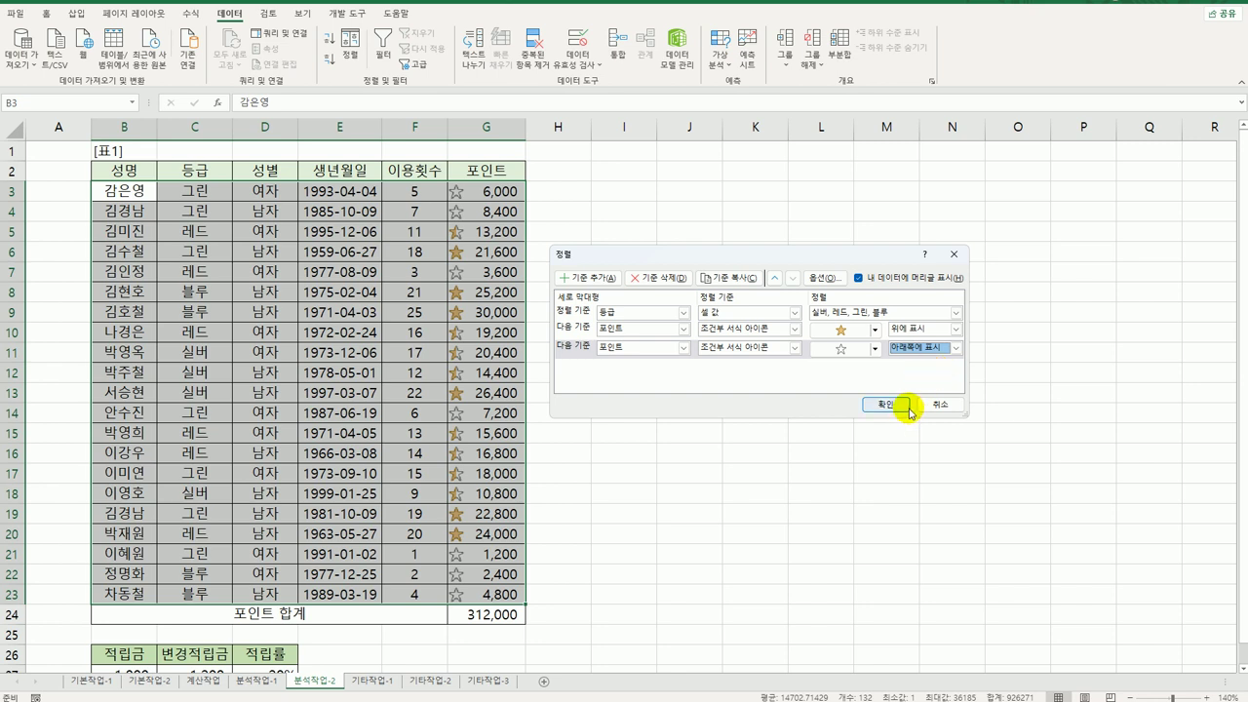
left_click(909, 407)
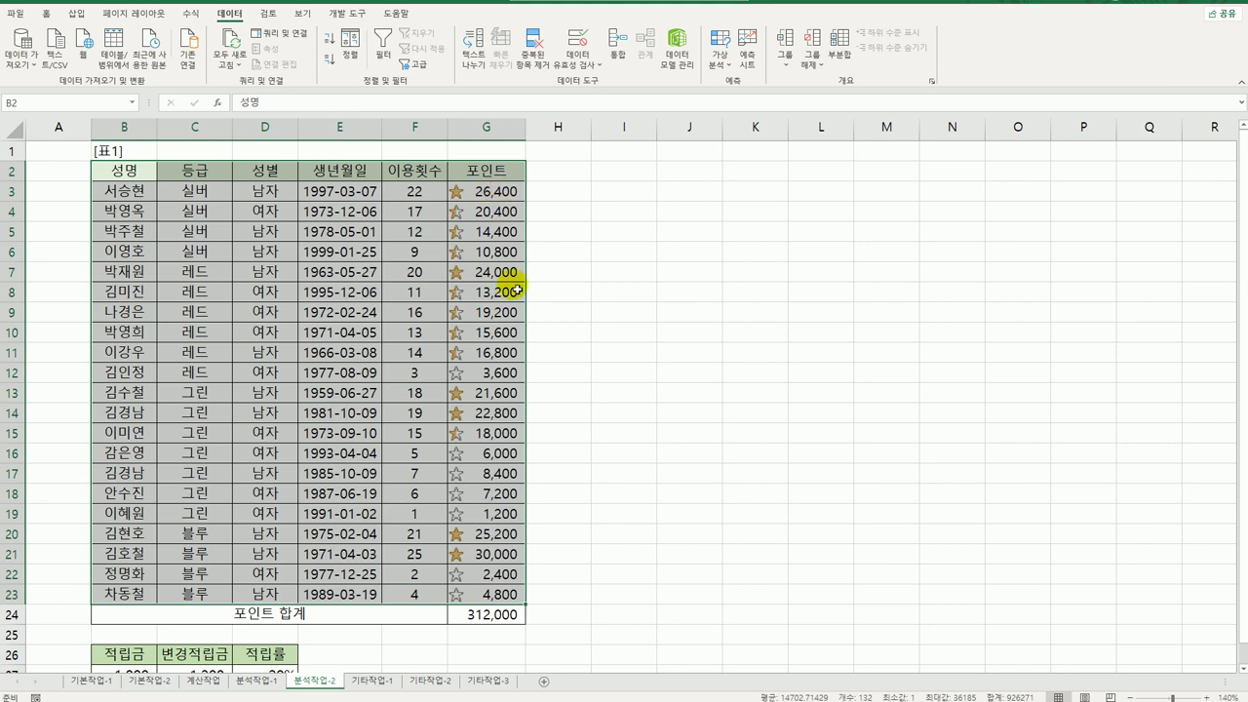
- Name cell D27, which holds the 적립률 rate, as 적립률
scroll(488, 375, "down", 6)
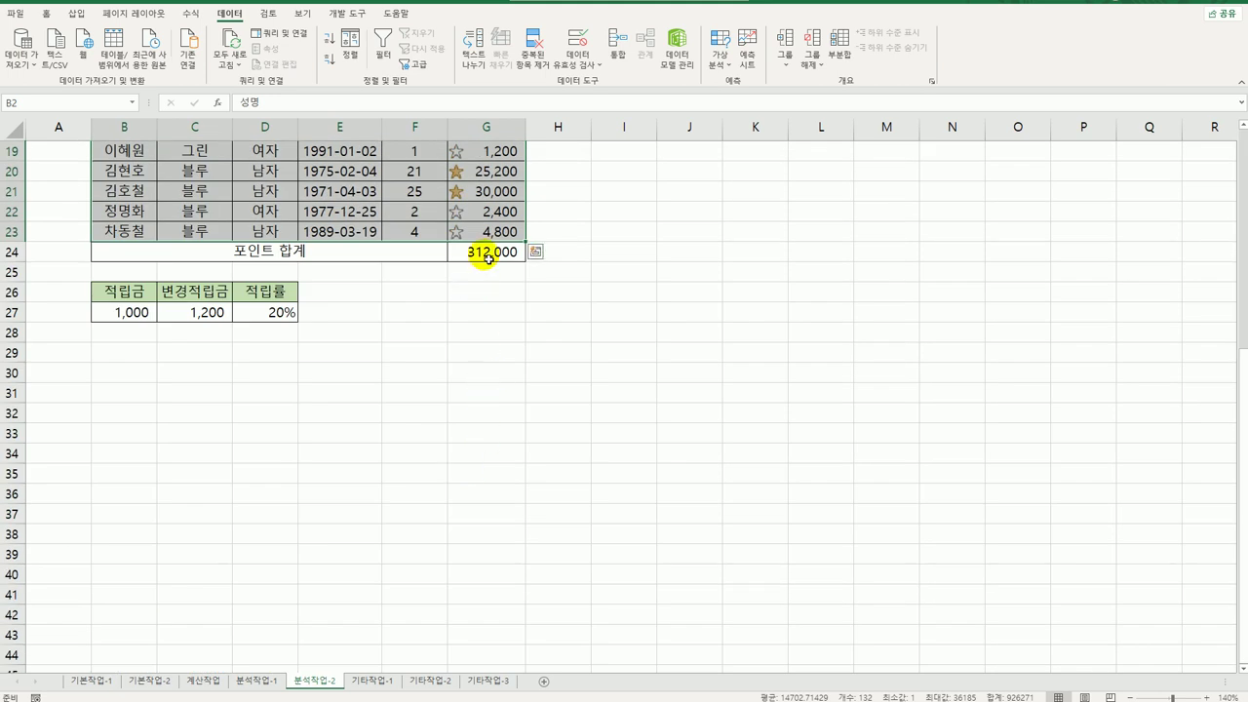
left_click(265, 312)
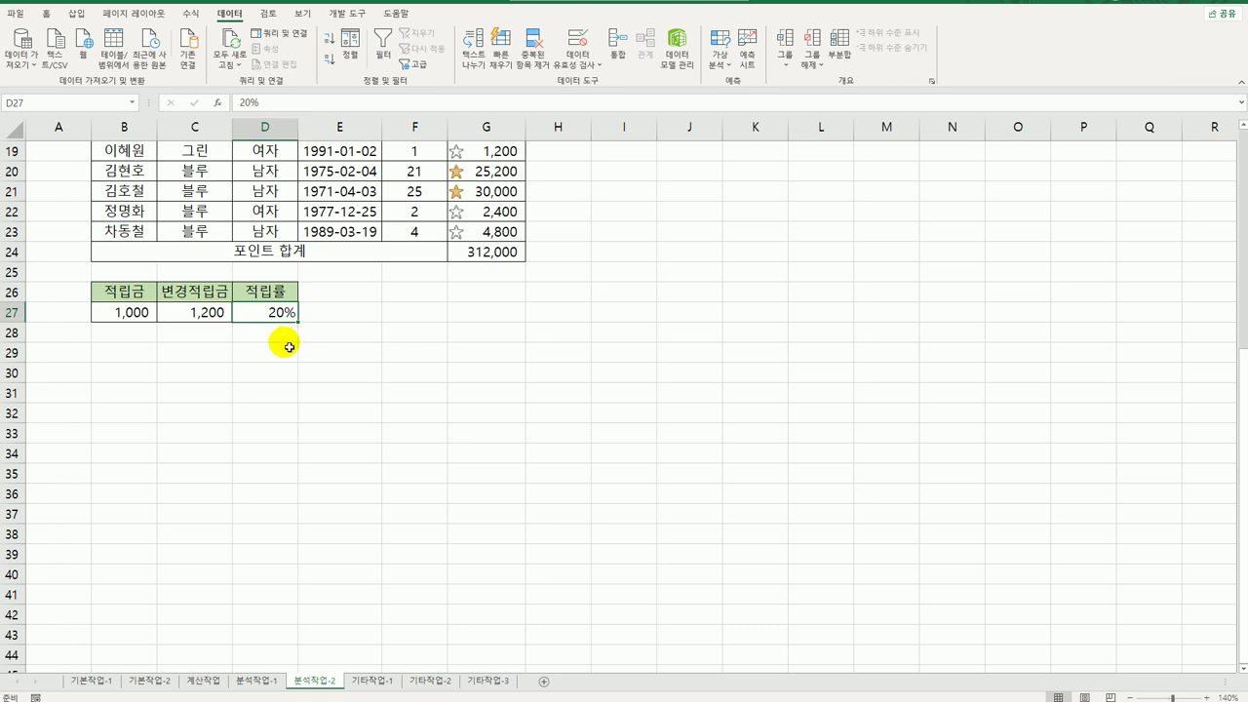
left_click(103, 105)
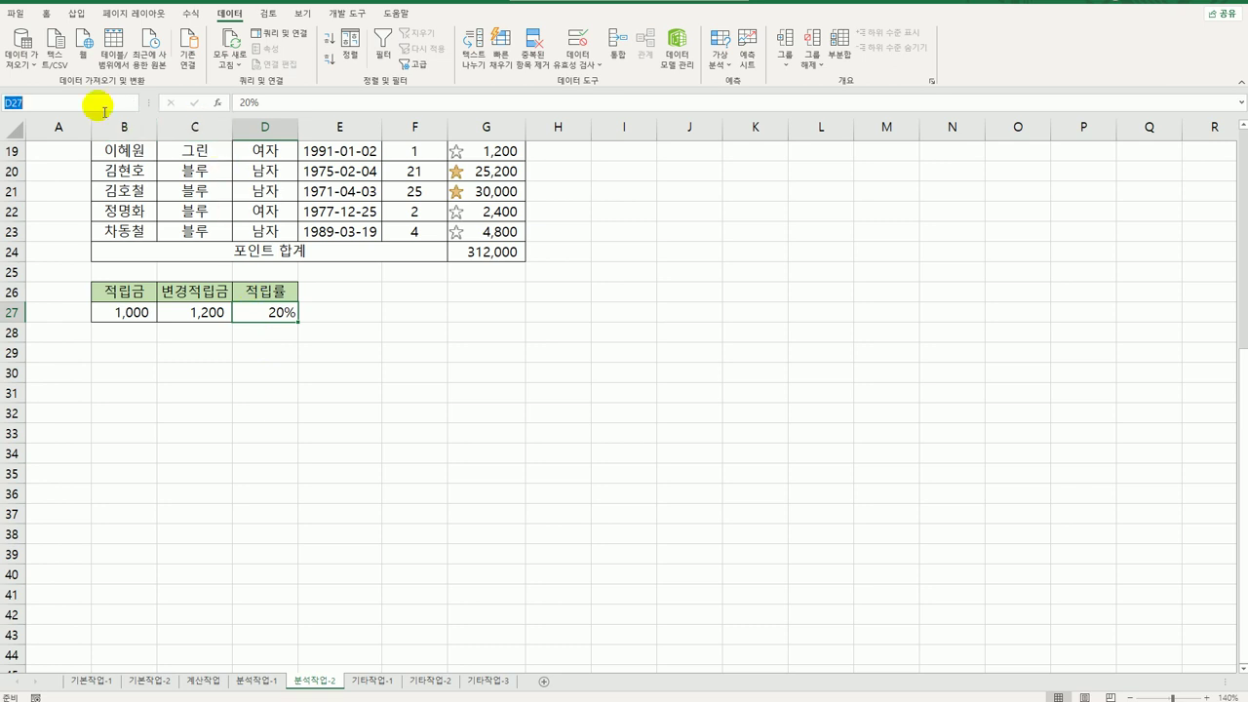
type("적립률")
key("Return")
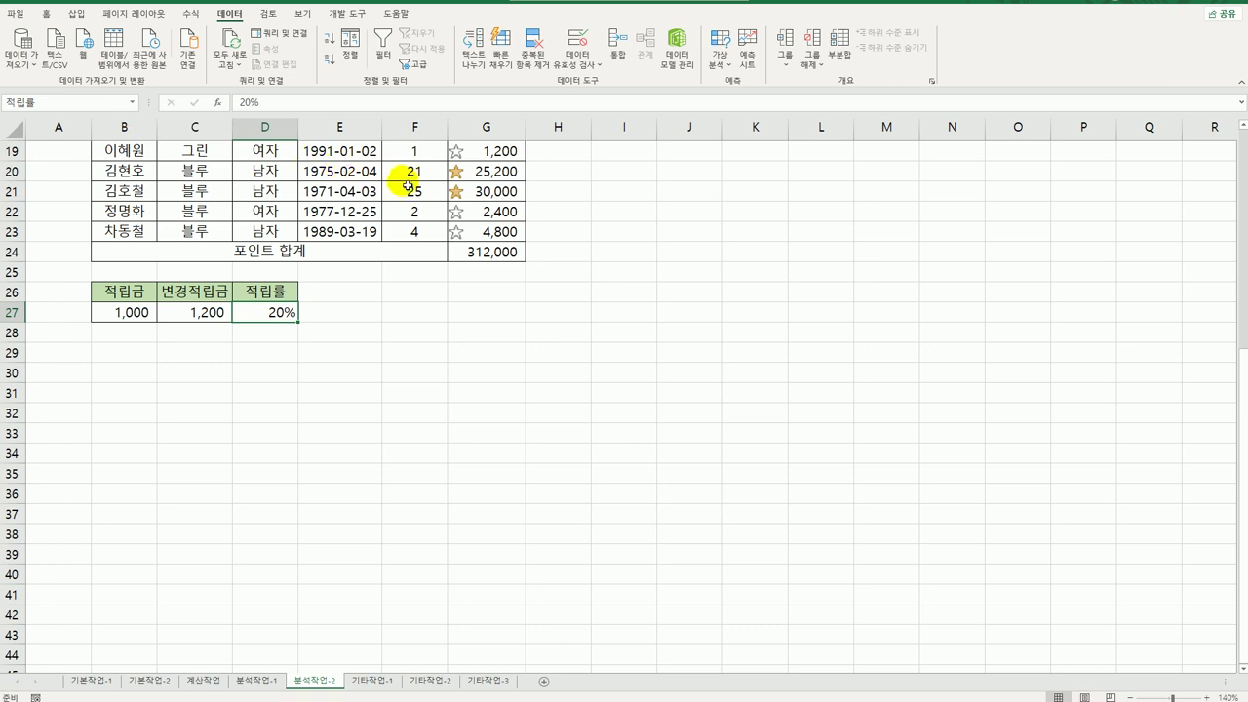
- Name the 포인트 합계 total cell G24 as 포인트합계
left_click(506, 252)
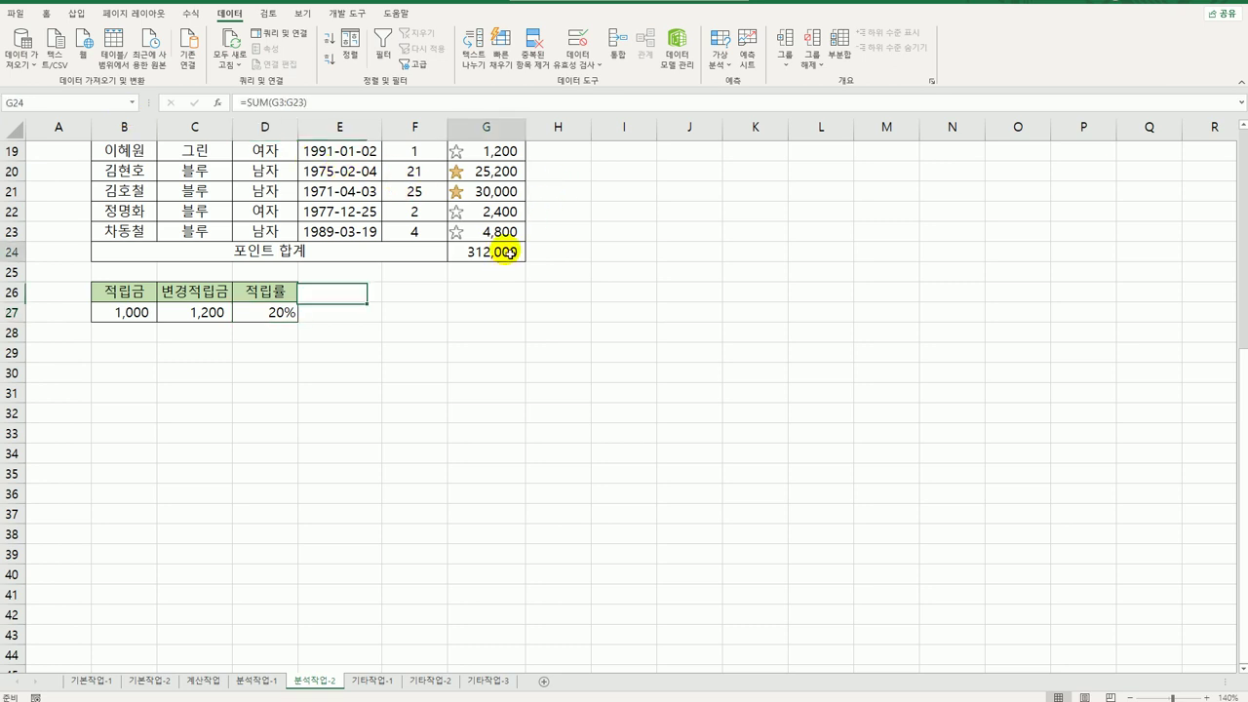
left_click(69, 107)
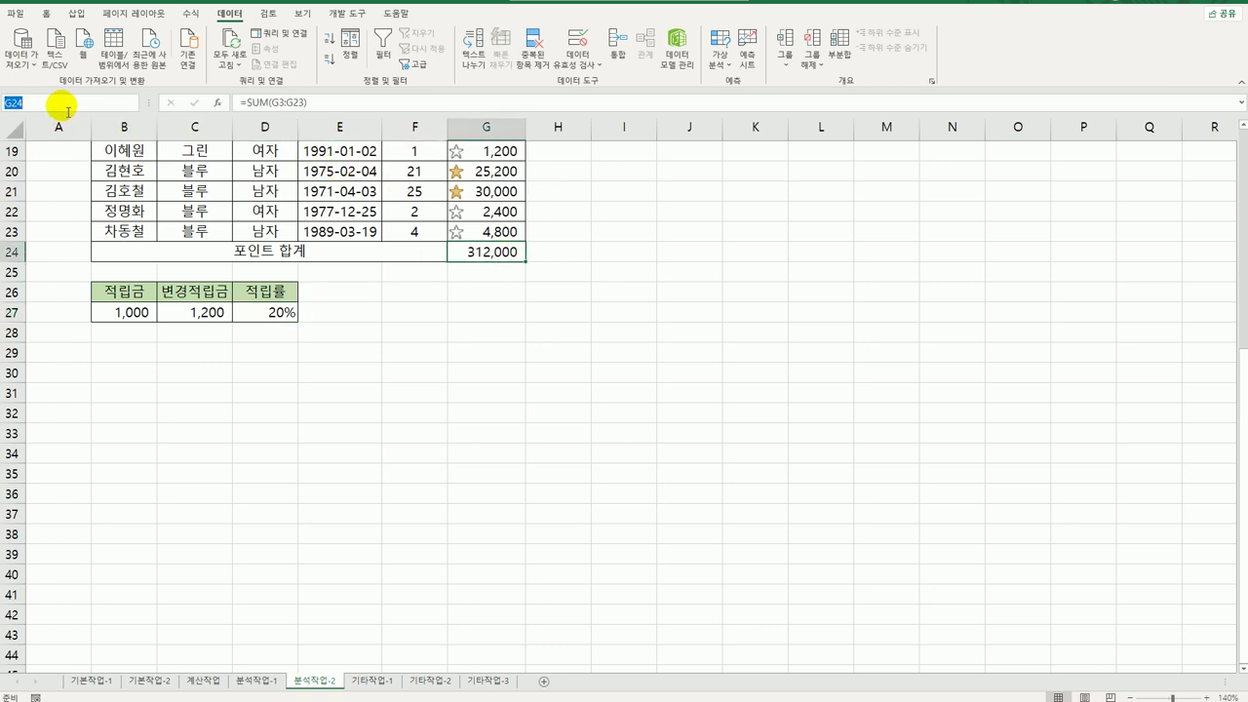
type("포인트합계")
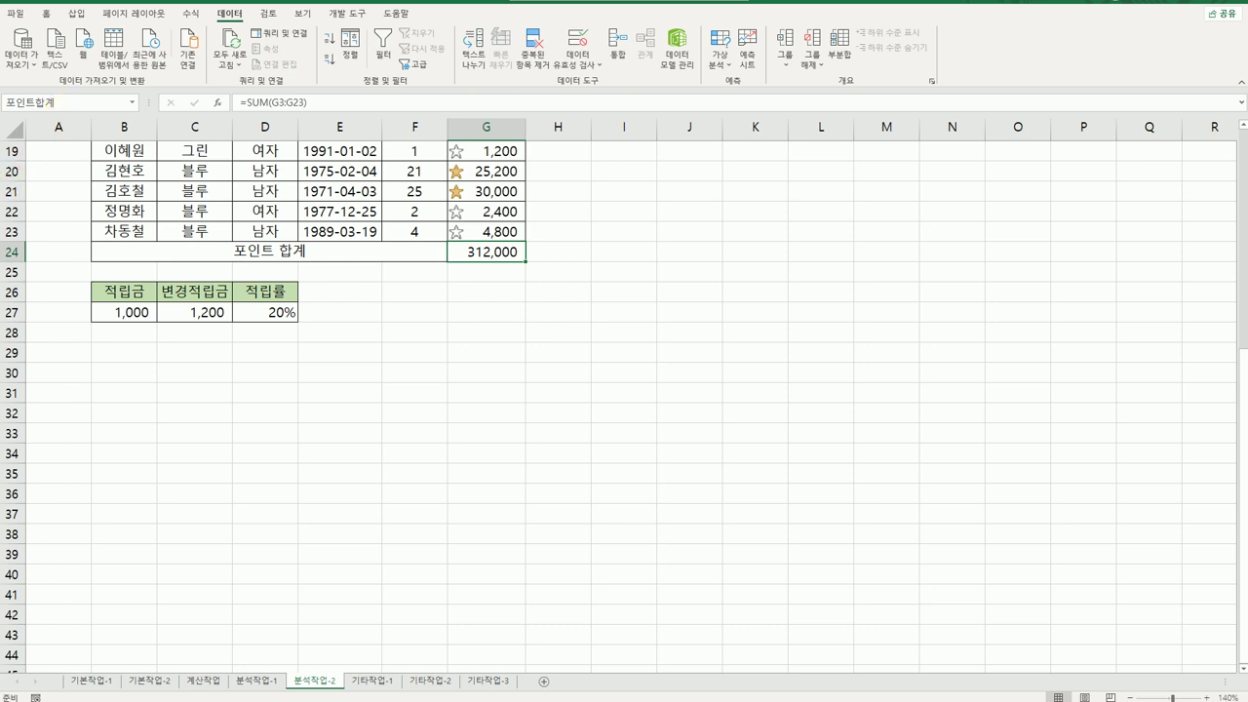
- Add a scenario named 적립률10% with changing cell D27, an empty description and a 적립률 value of 10%
left_click(271, 316)
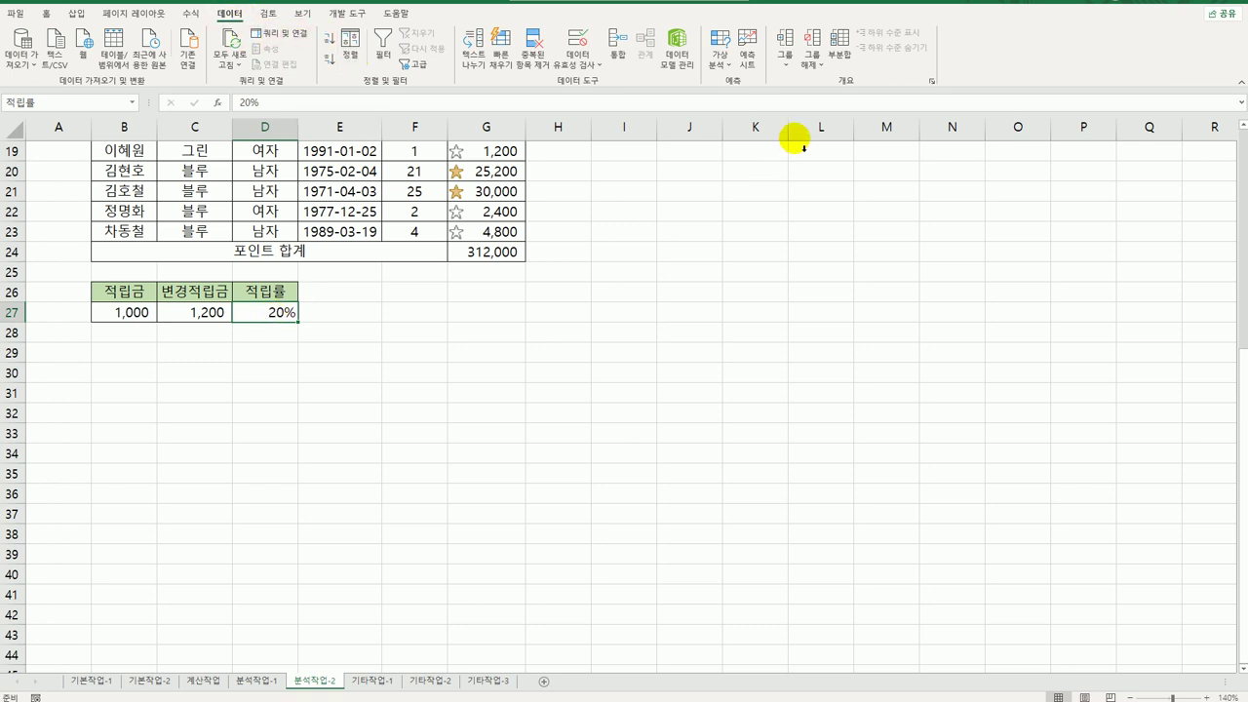
left_click(720, 53)
left_click(743, 103)
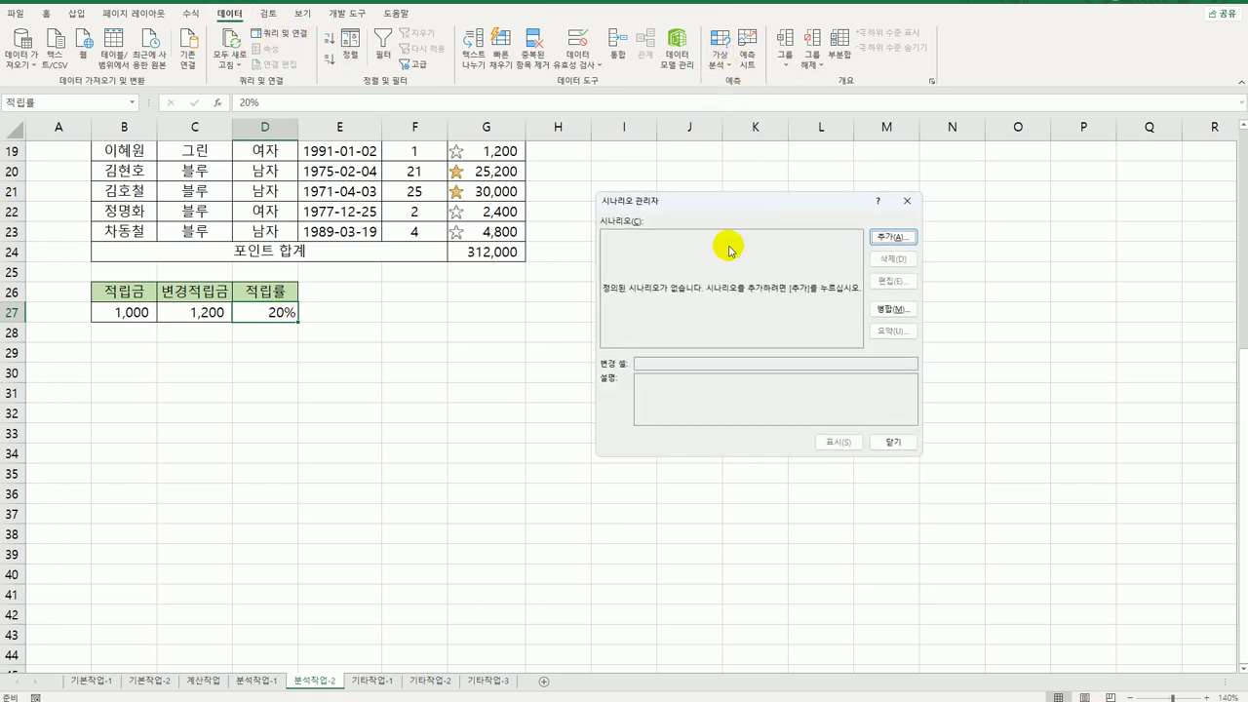
left_click(889, 238)
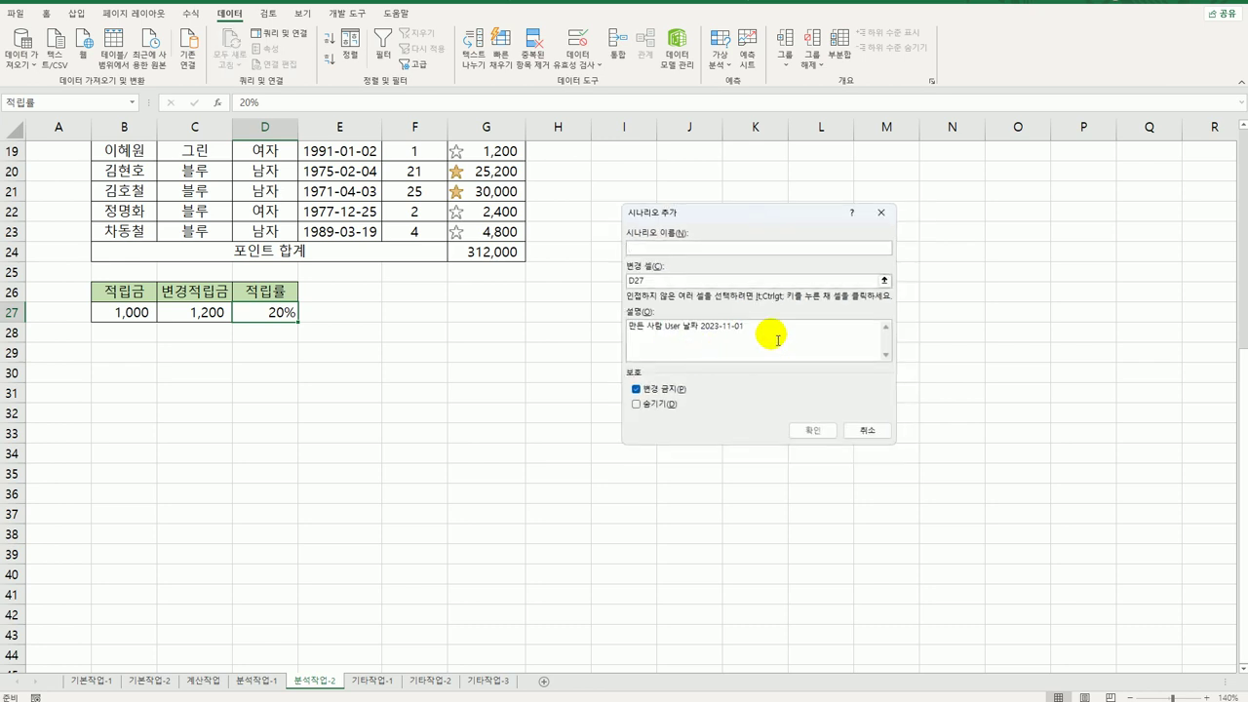
left_click_drag(778, 339, 536, 256)
key("Delete")
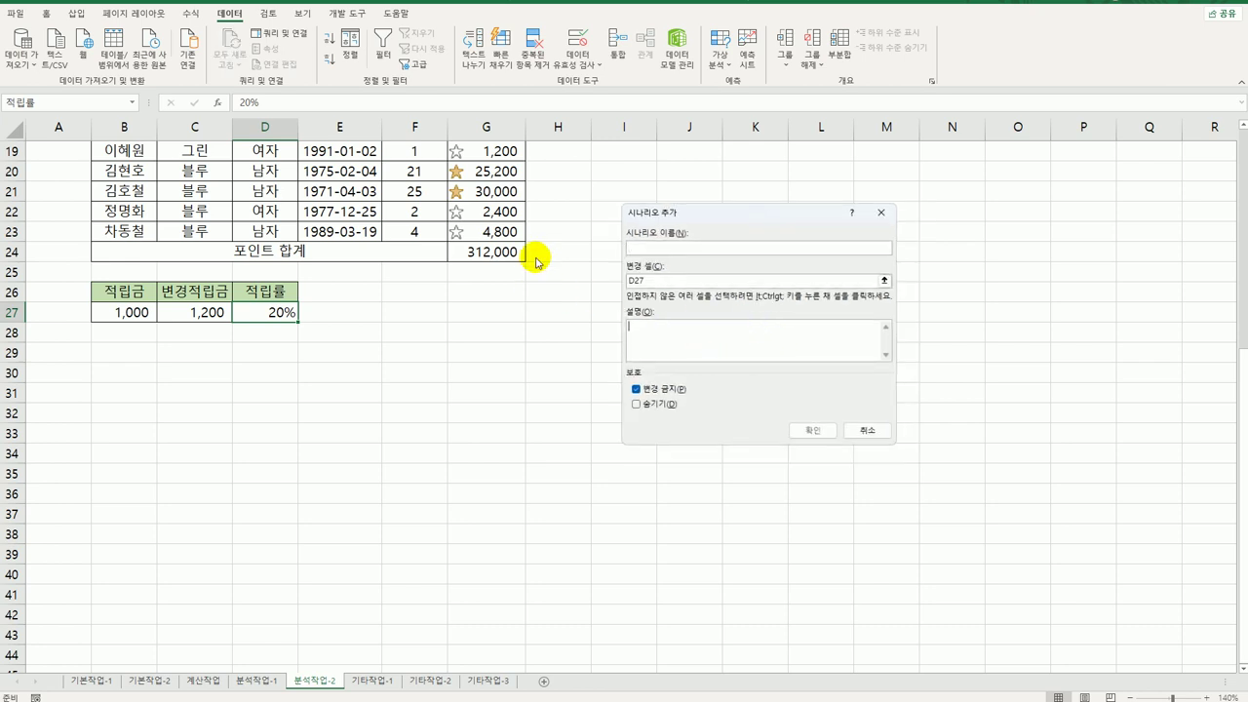
left_click(659, 253)
type("적립률10%")
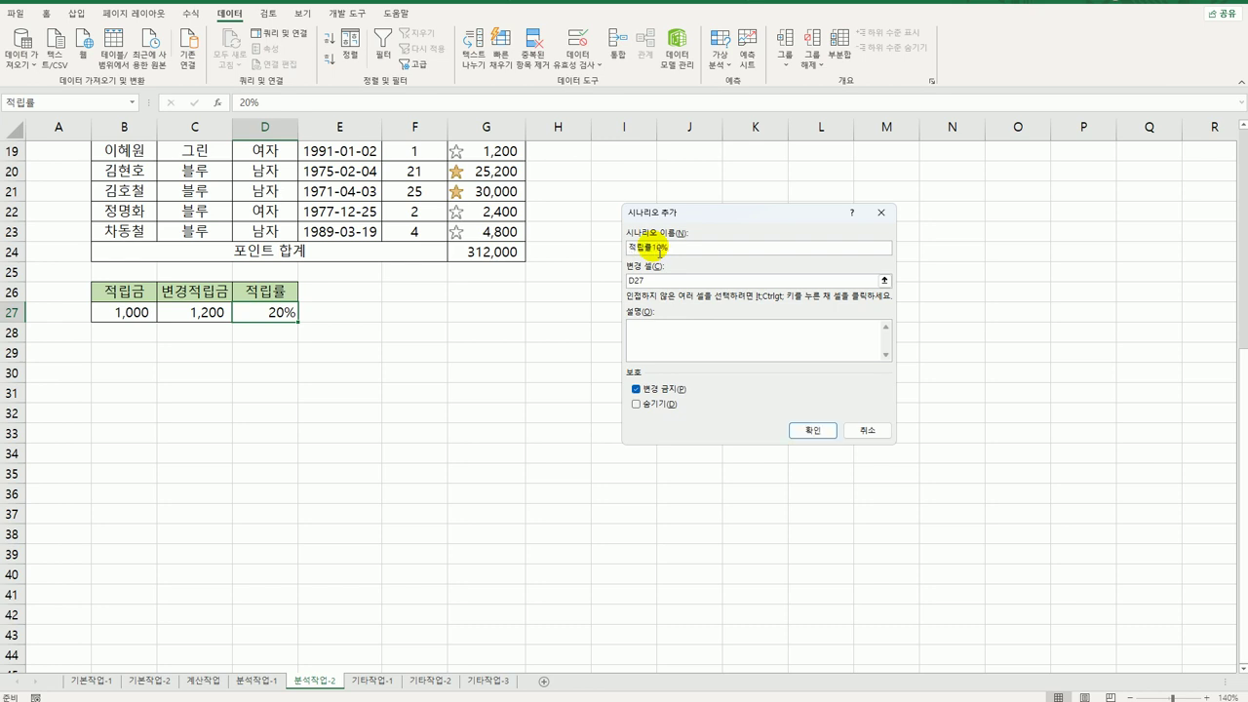
left_click(795, 429)
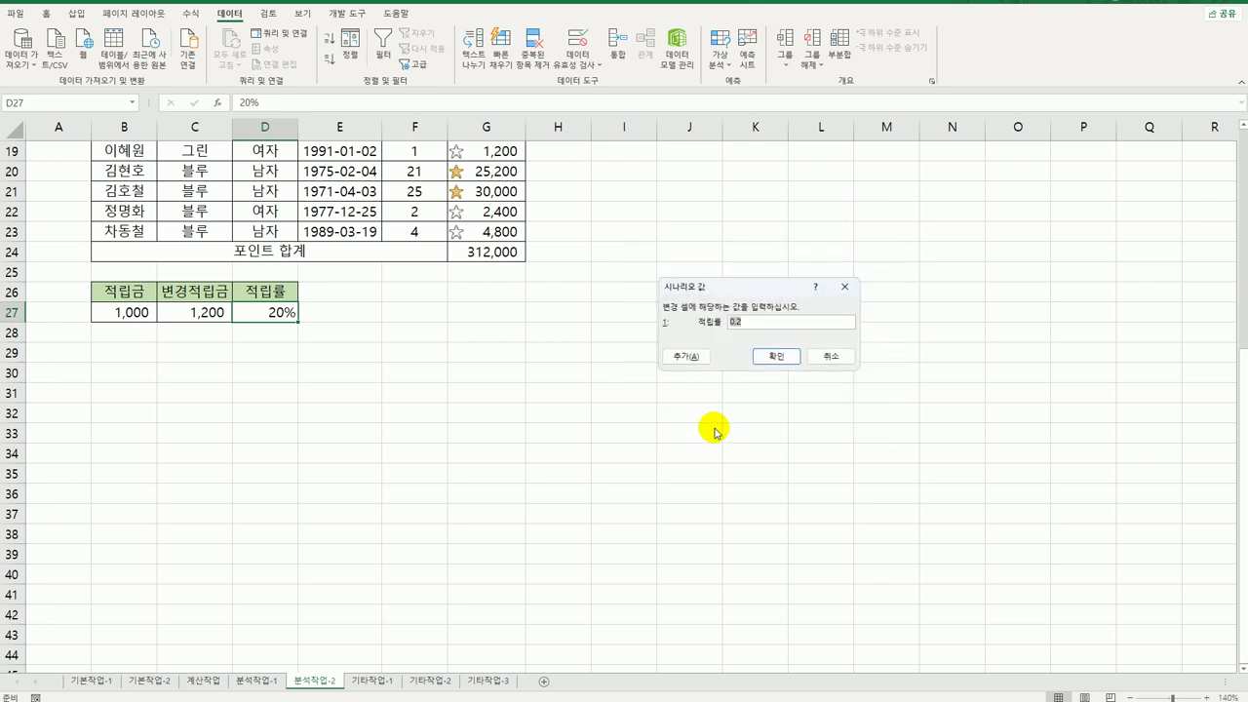
type("10%")
left_click(686, 357)
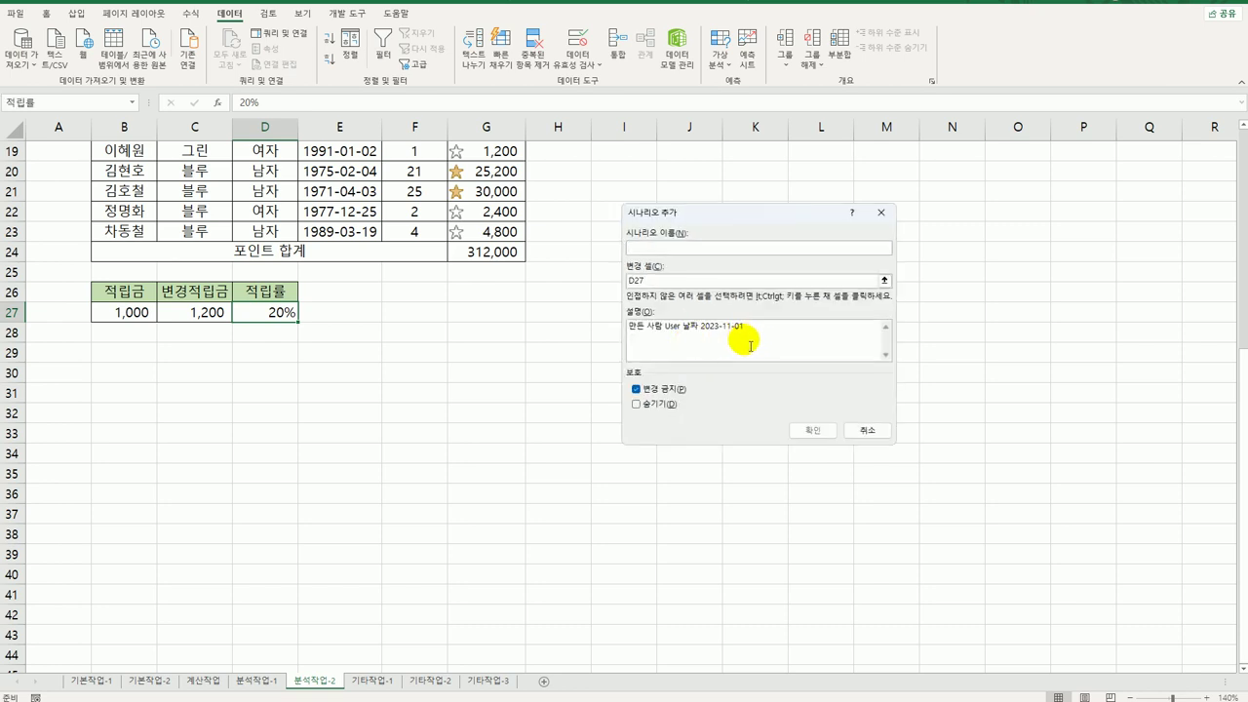
- Add a second scenario named 적립률30% for cell D27 with an empty description and a 적립률 value of 30%
left_click_drag(759, 337, 596, 306)
key("Delete")
left_click(702, 248)
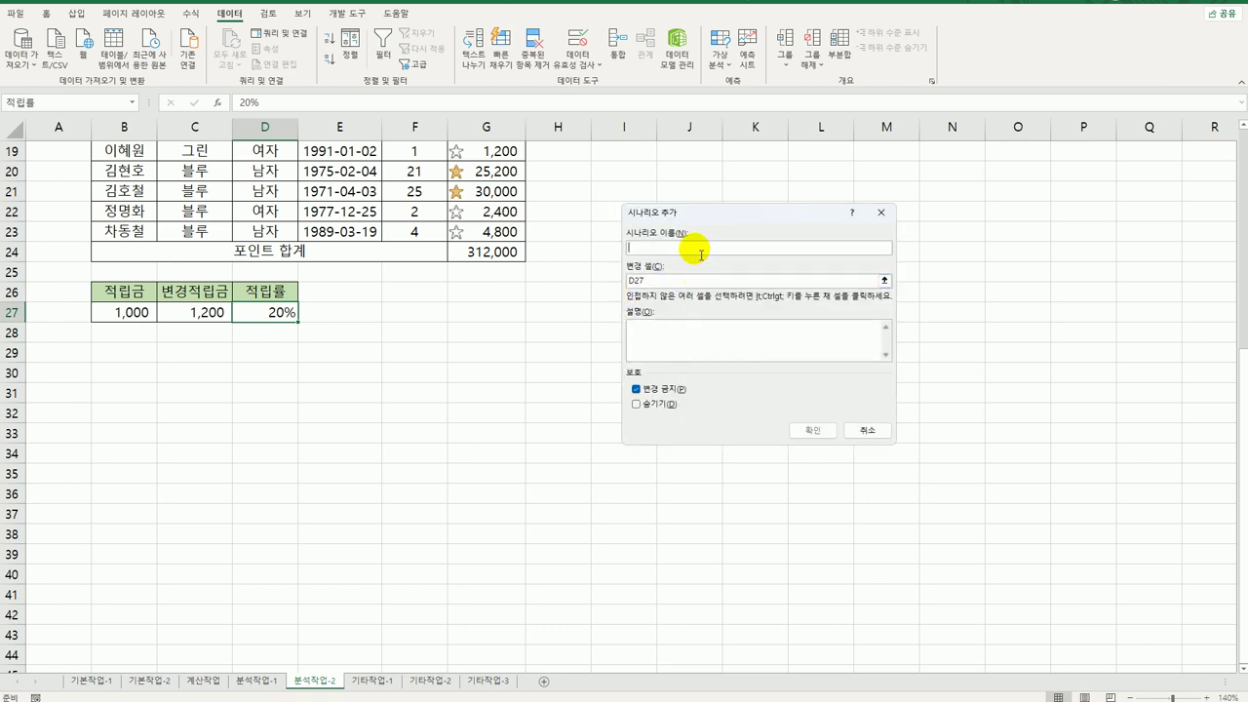
type("적립률30%")
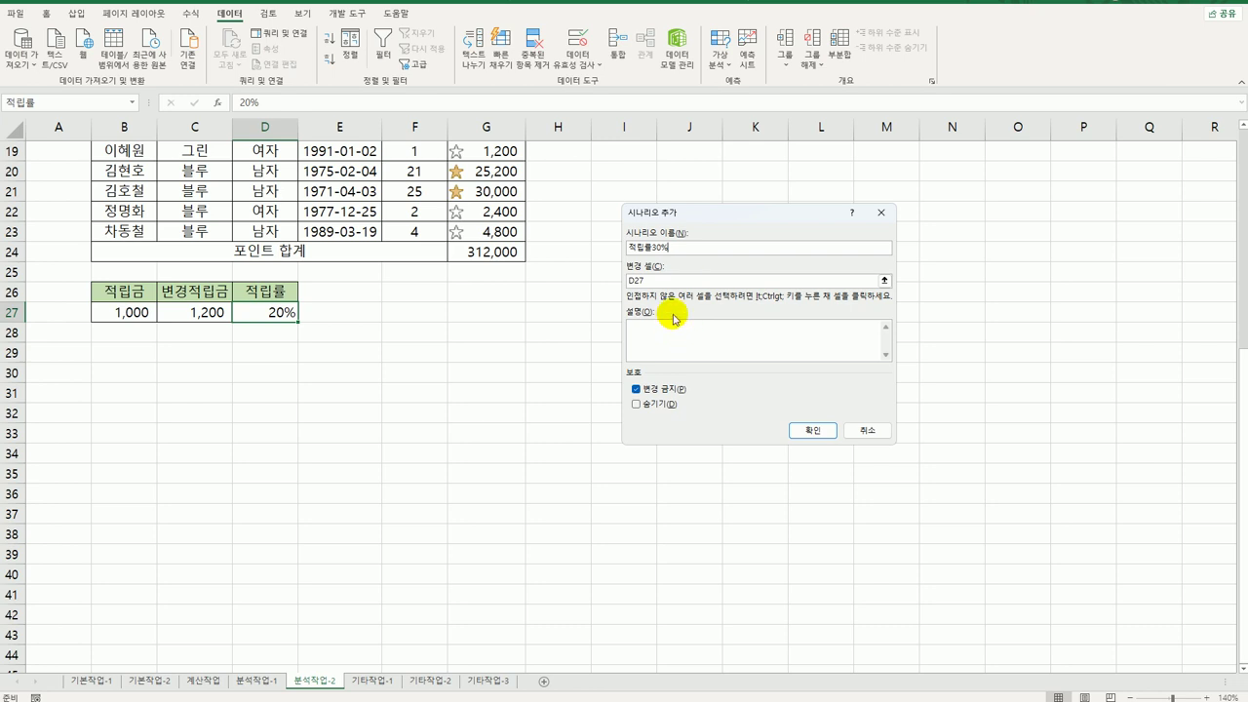
left_click(815, 430)
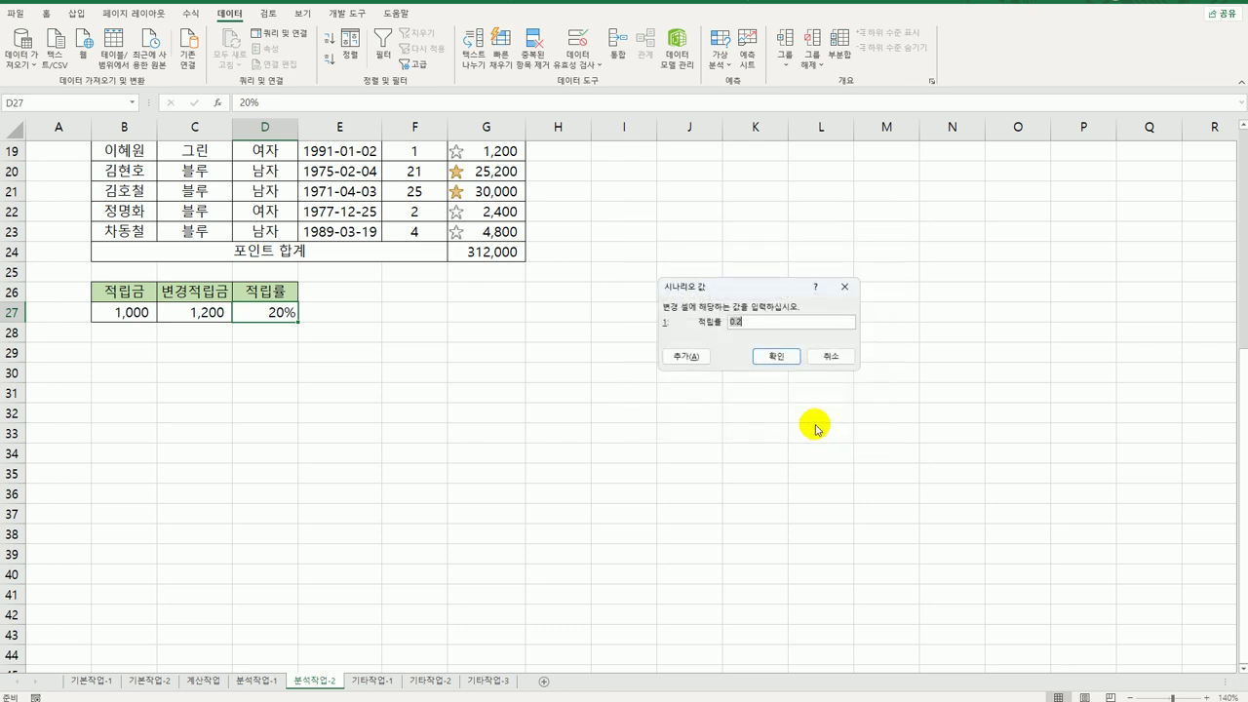
type("30%")
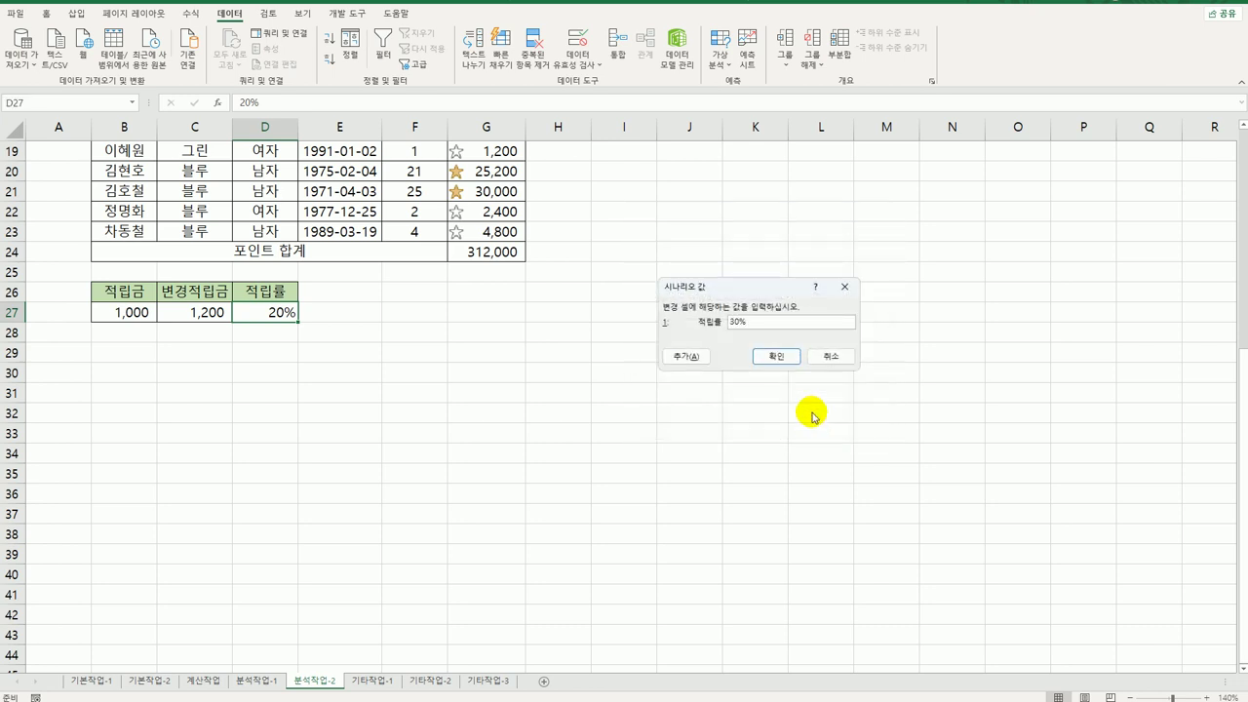
left_click(778, 355)
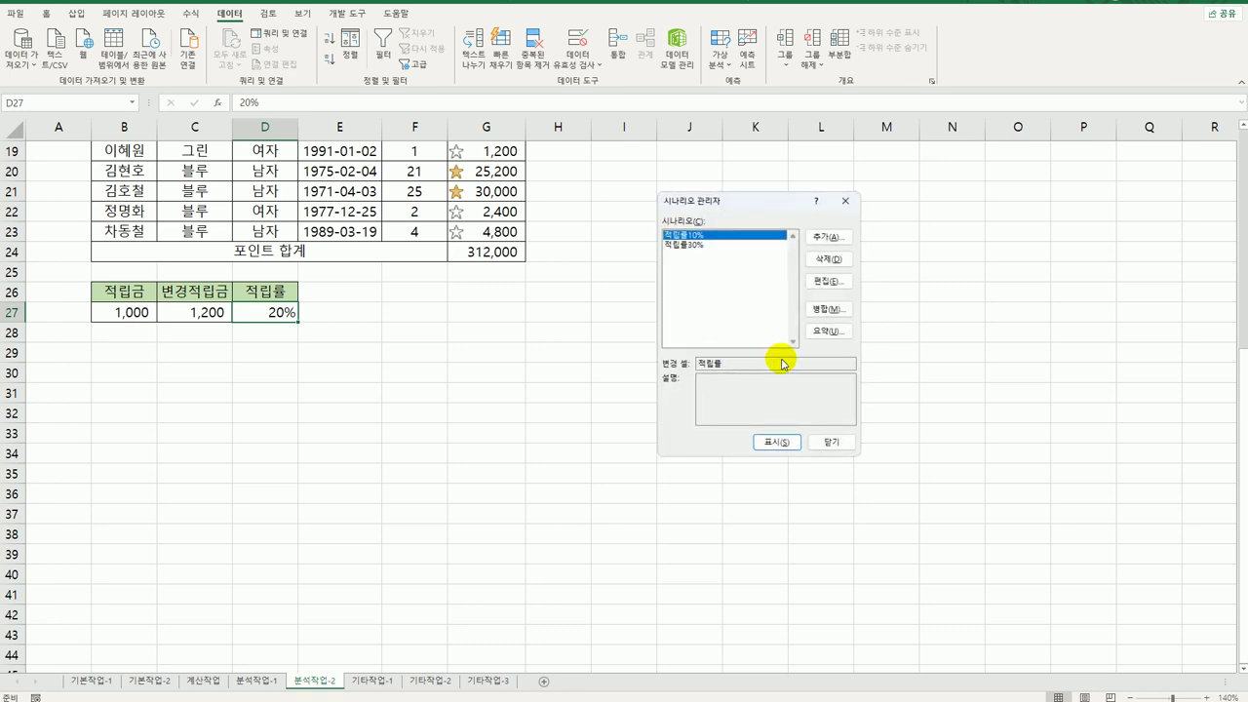
- Create a scenario summary (시나리오 요약) report with G24 as the result cell and view the report sheet
left_click(824, 331)
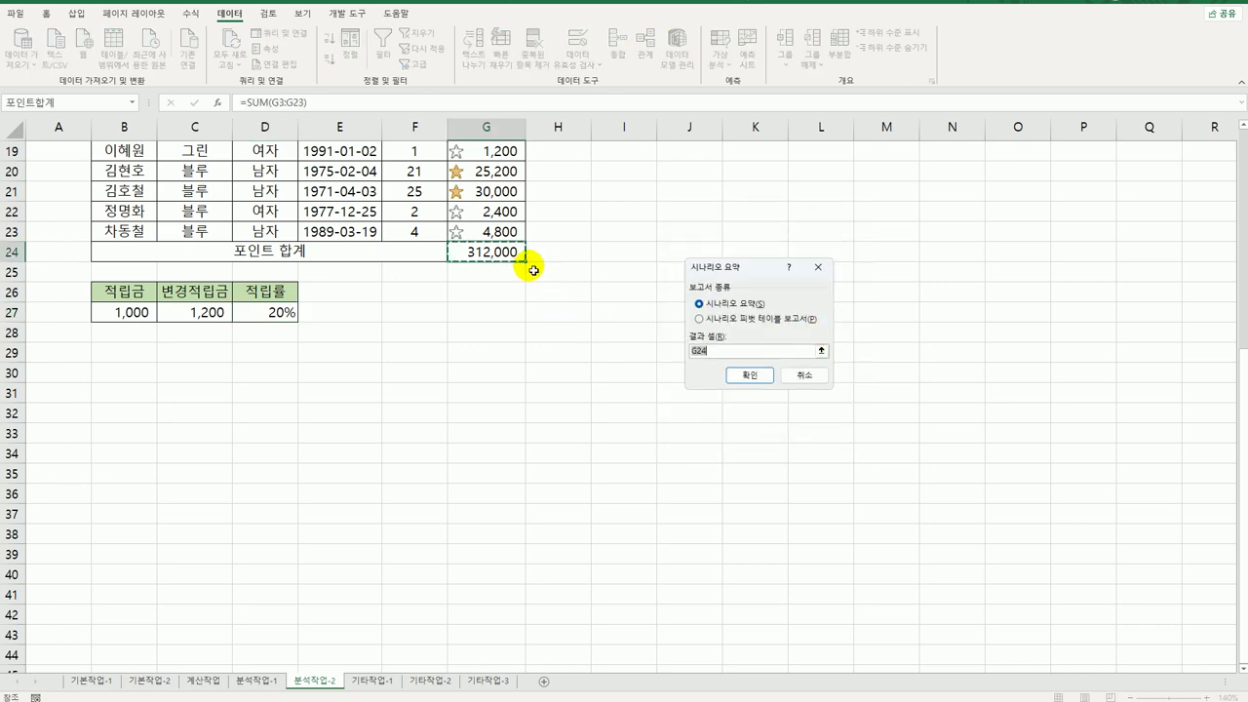
scroll(529, 270, "up", 6)
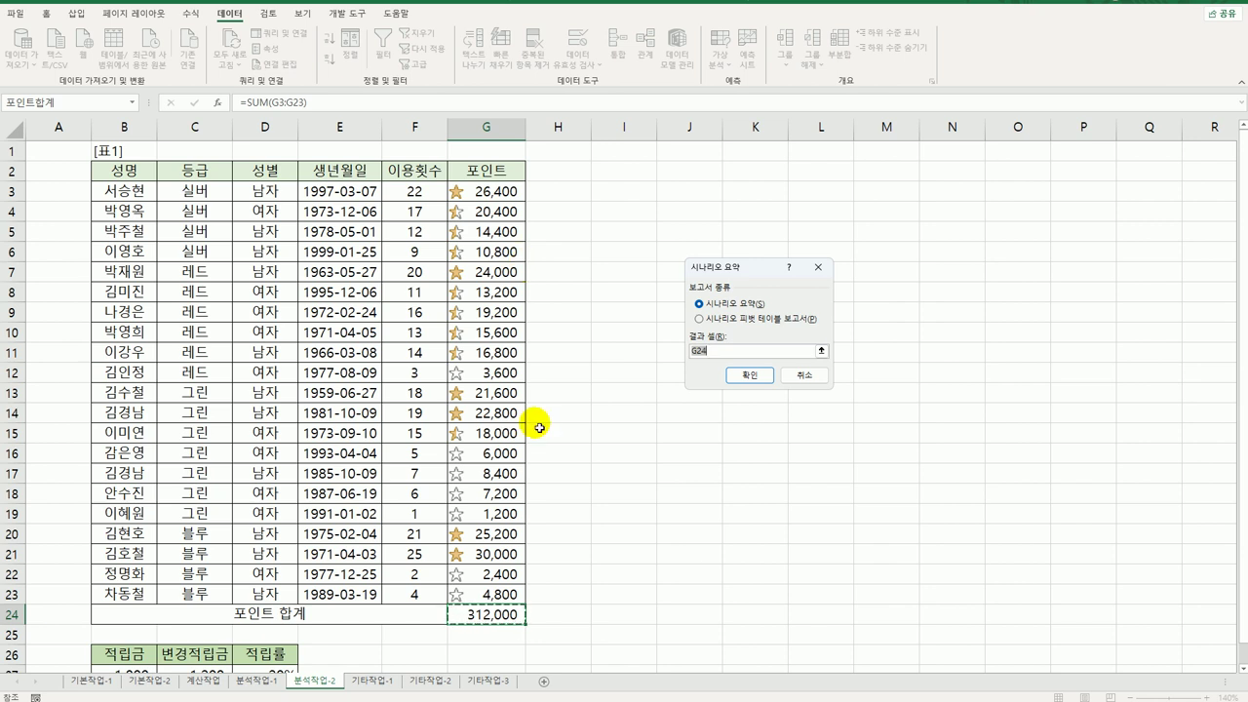
left_click(750, 376)
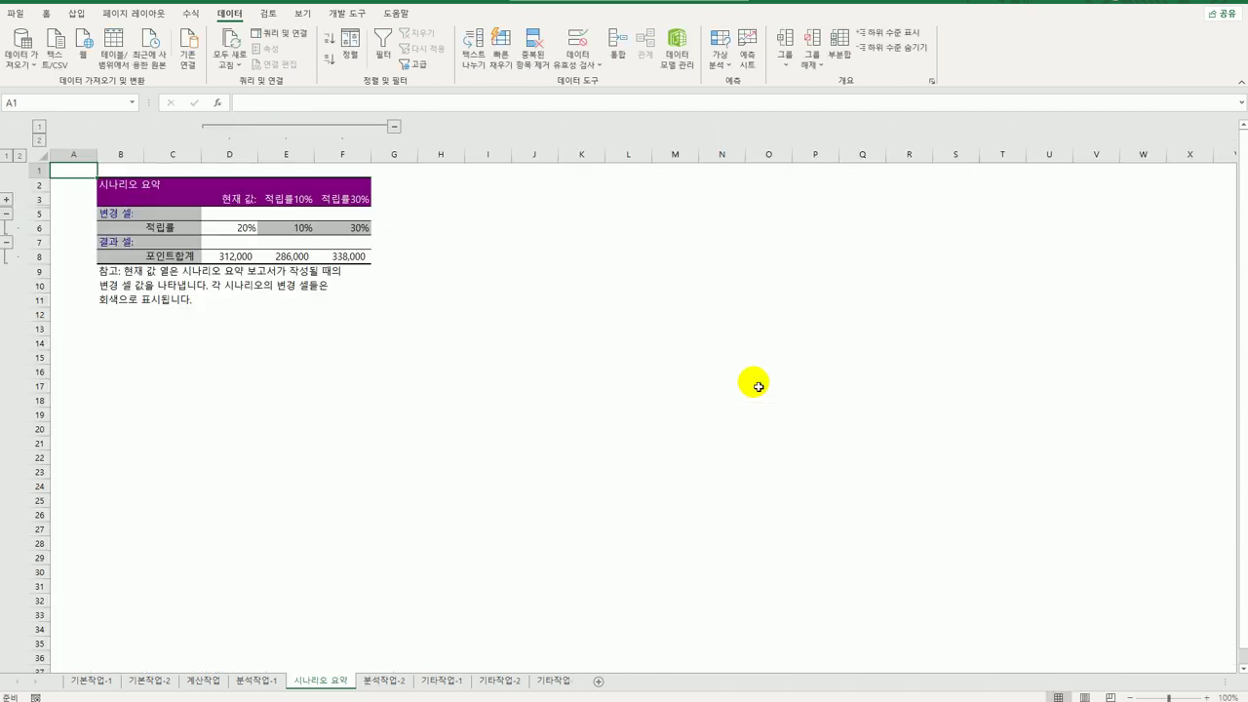
left_click(377, 684)
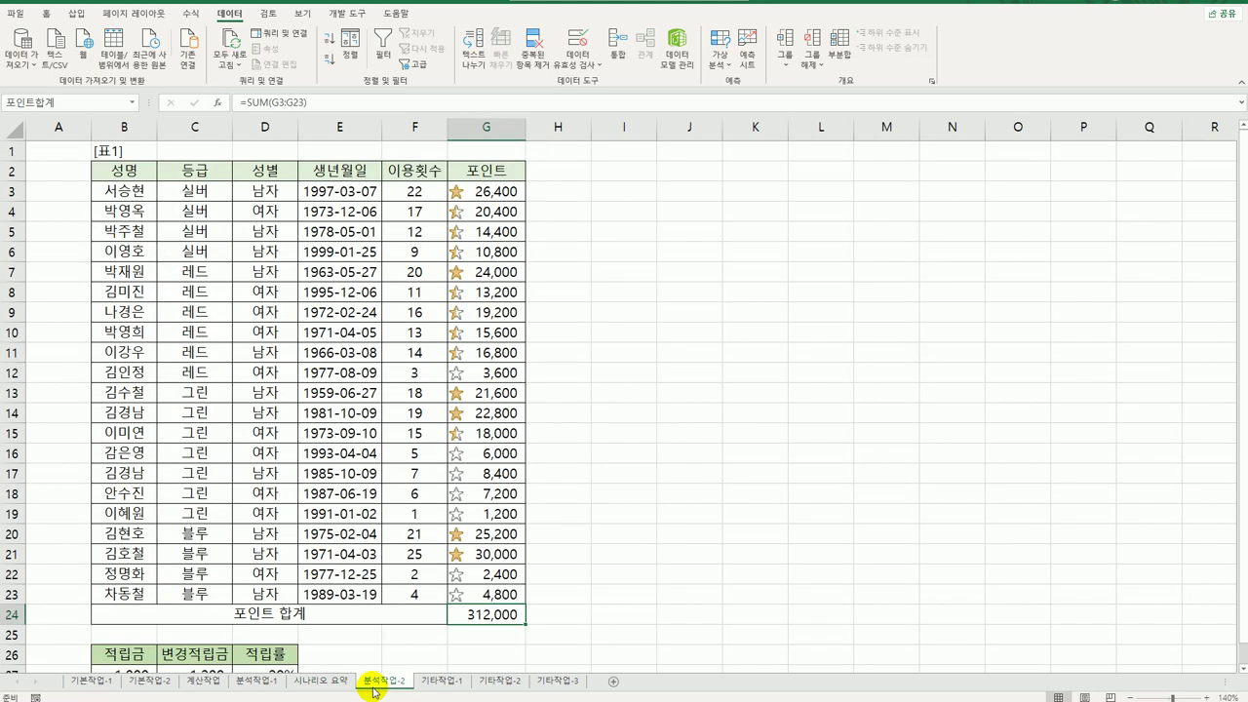
left_click(322, 681)
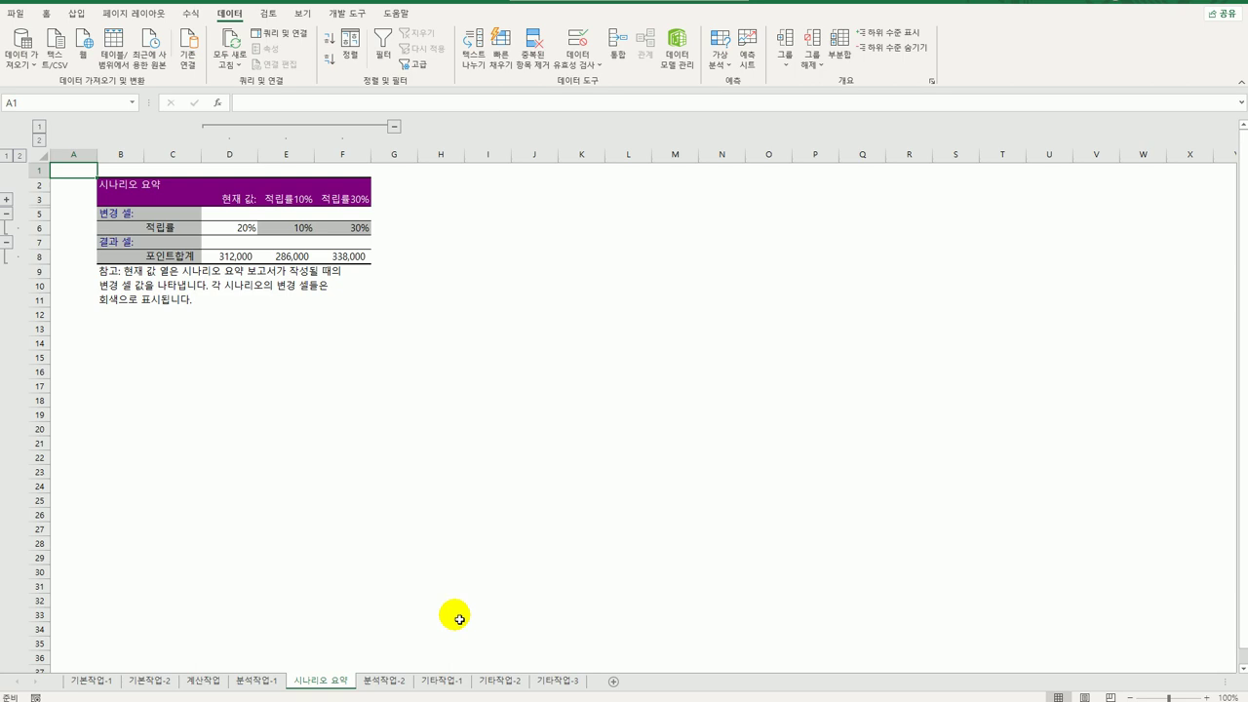
- Remove the 증감 data series from the chart on the 기타작업-1 sheet
left_click(441, 680)
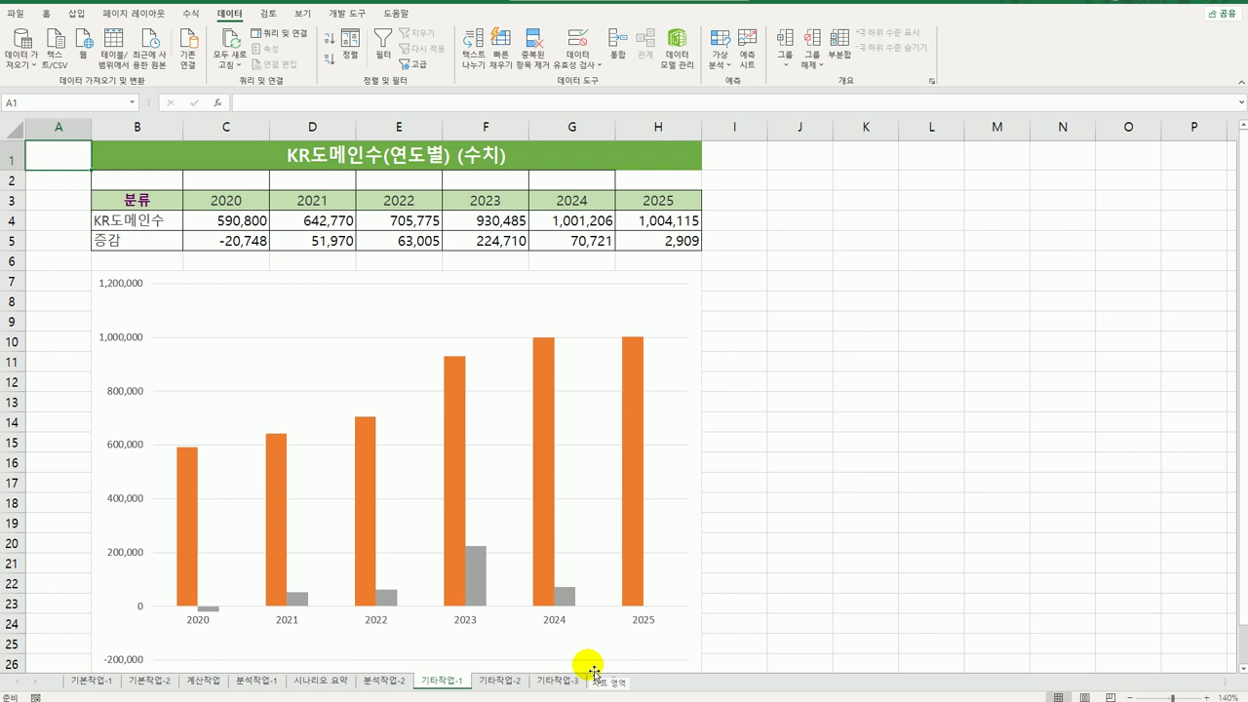
scroll(847, 412, "down", 3)
scroll(832, 423, "up", 3)
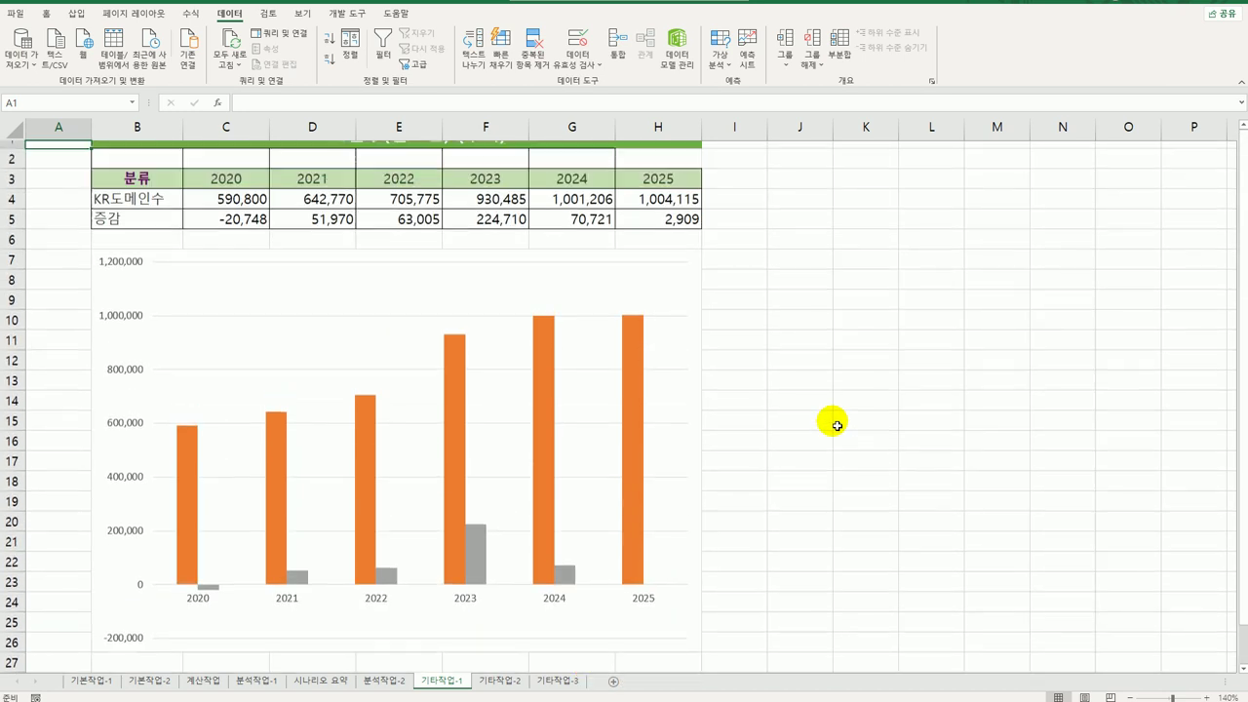
scroll(837, 426, "up", 1)
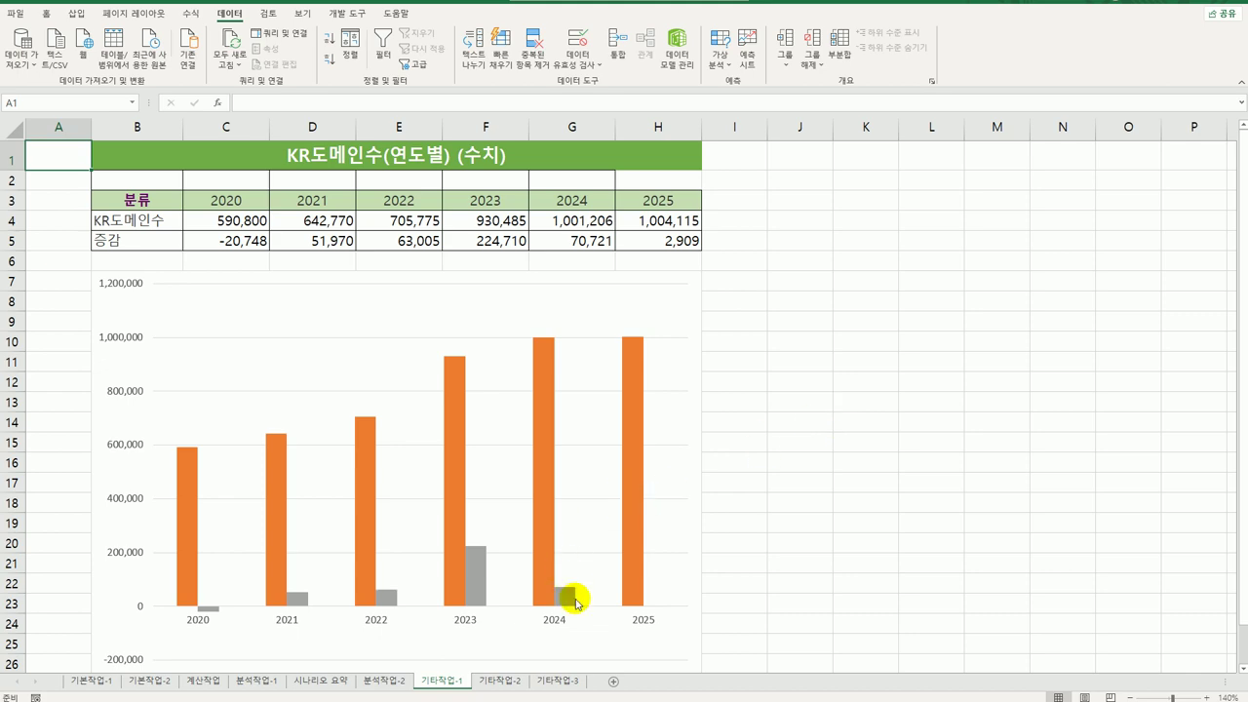
scroll(564, 592, "down", 1)
scroll(570, 591, "up", 1)
scroll(571, 591, "down", 1)
scroll(566, 585, "up", 1)
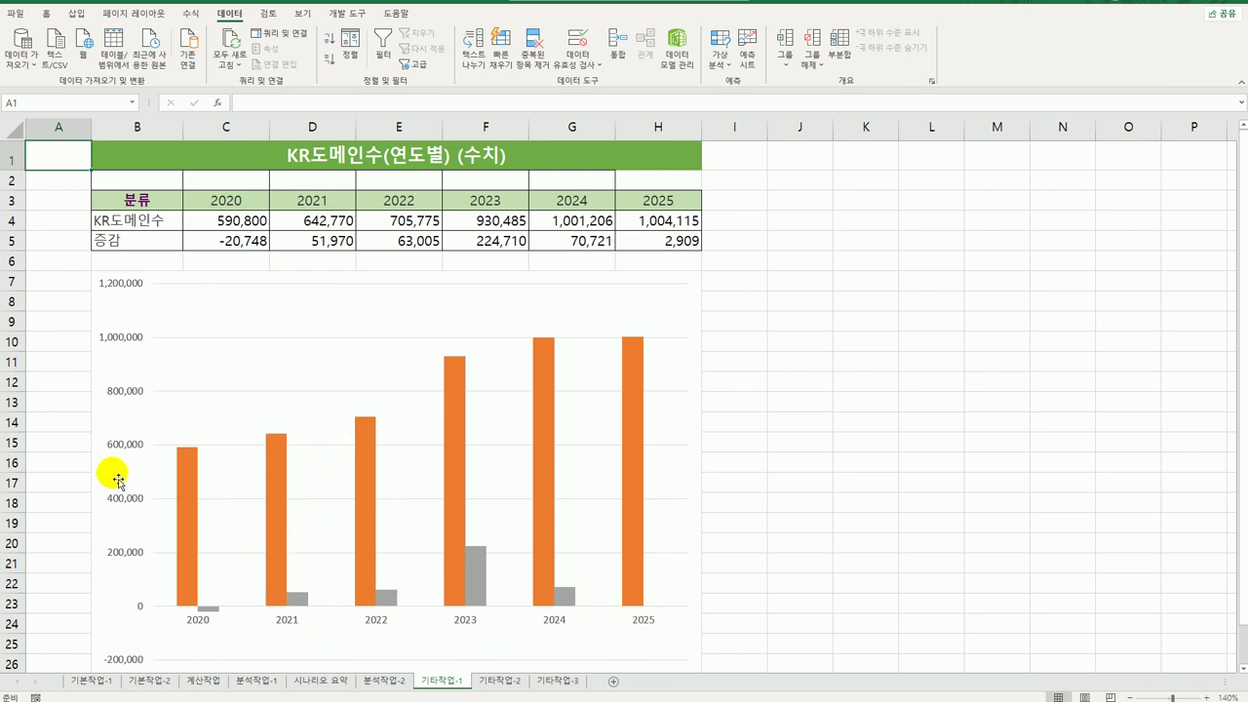
left_click(297, 599)
left_click(296, 598)
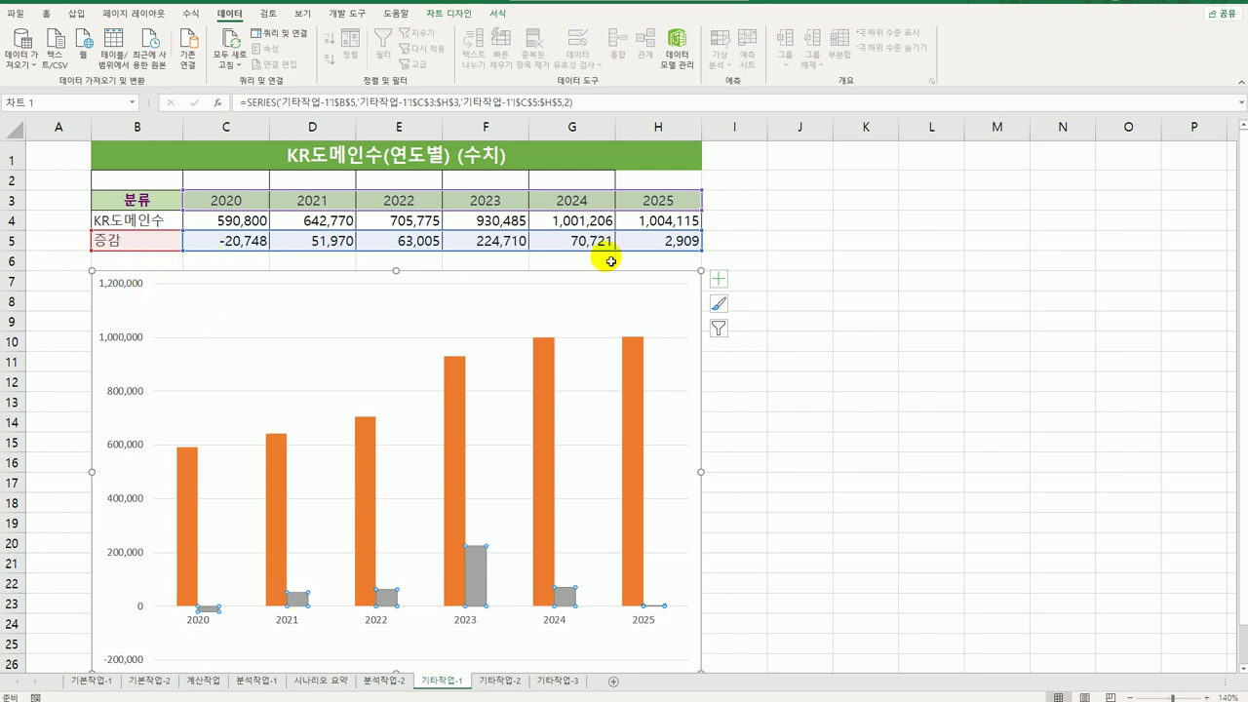
key("Delete")
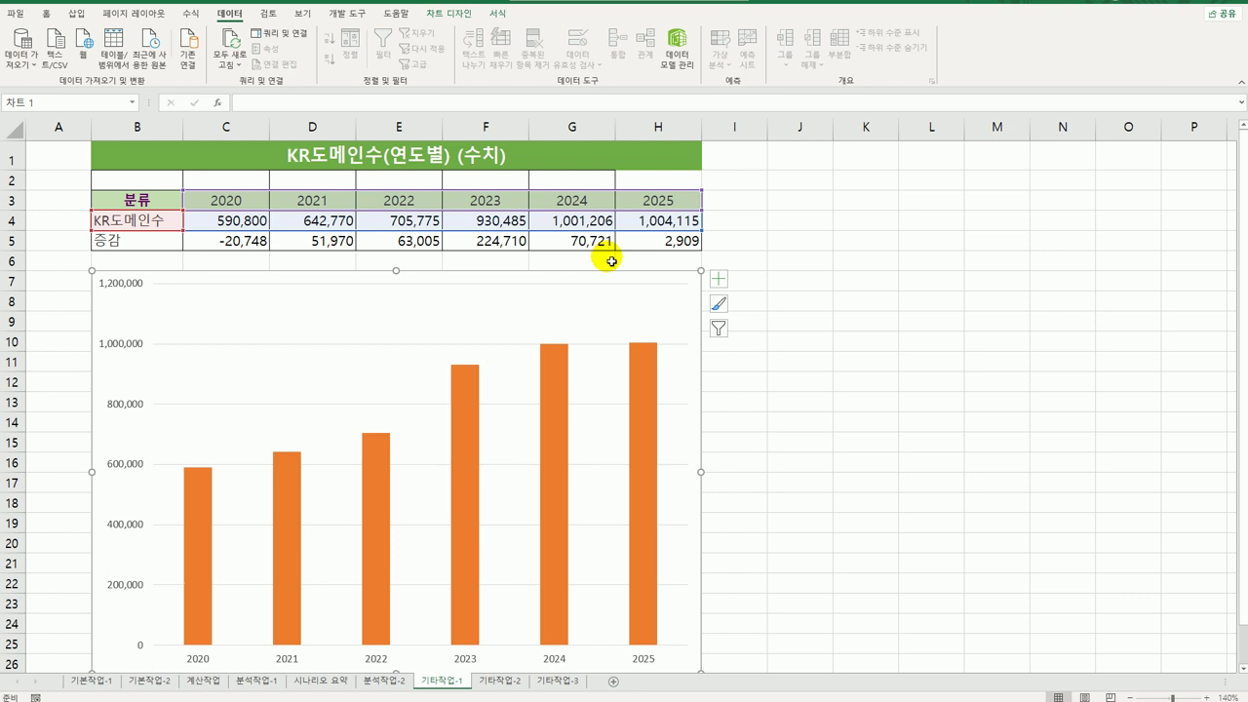
- Change the chart type to pie of pie (원형 대 원형)
right_click(475, 319)
left_click(536, 363)
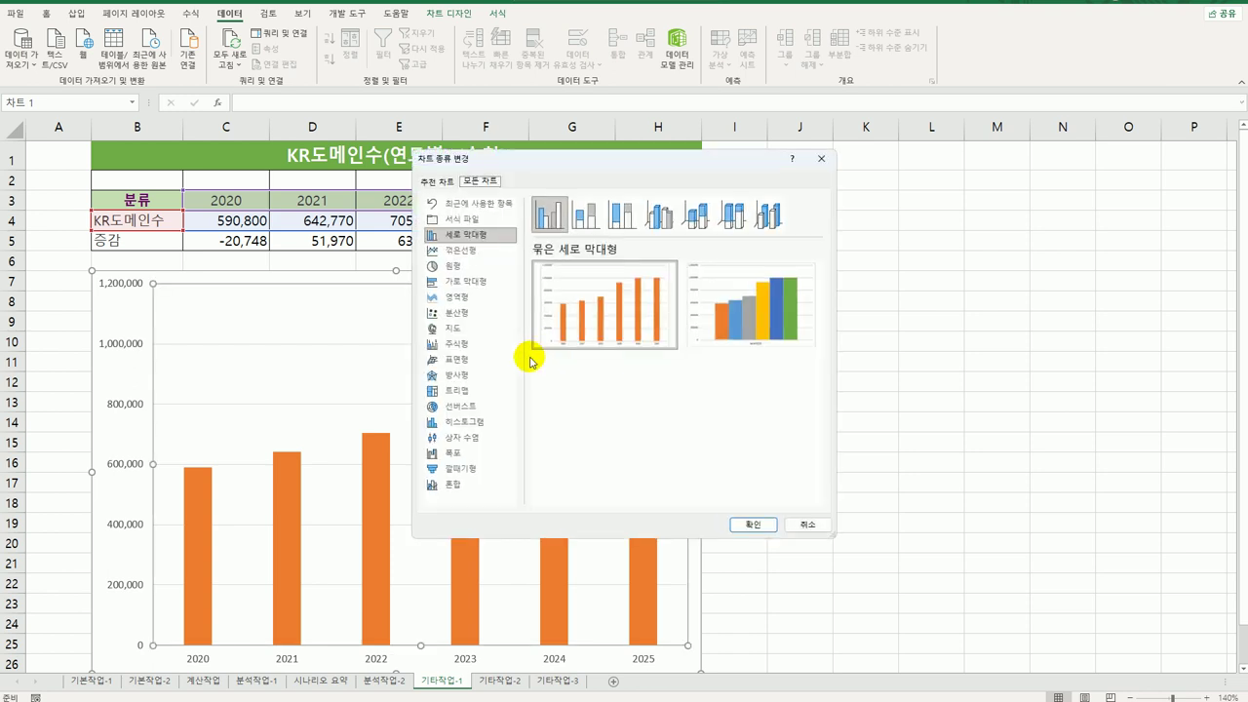
left_click(479, 271)
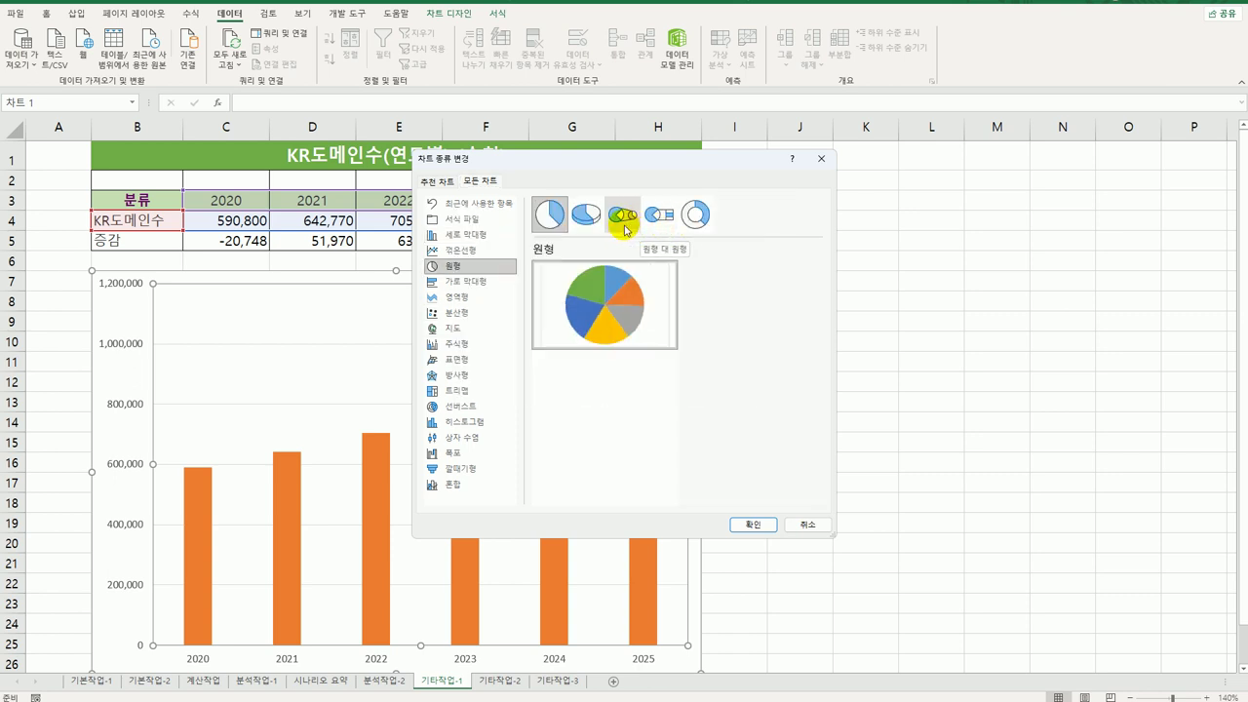
left_click(625, 230)
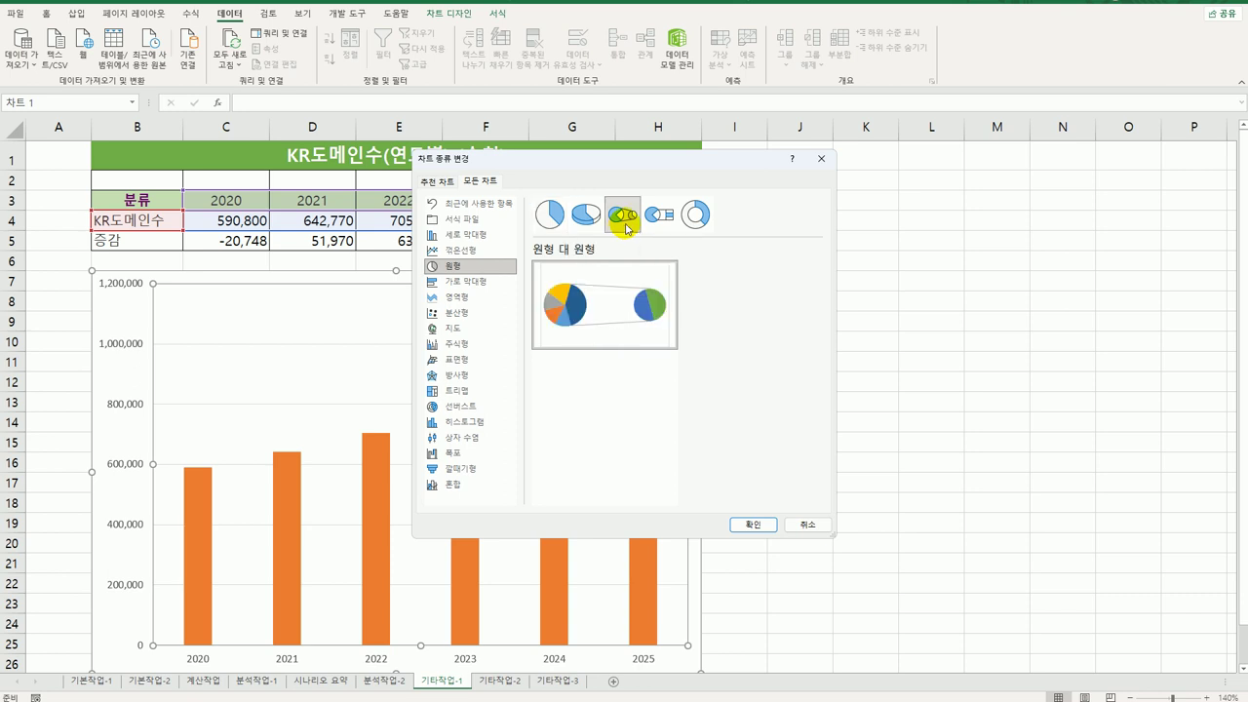
left_click(752, 525)
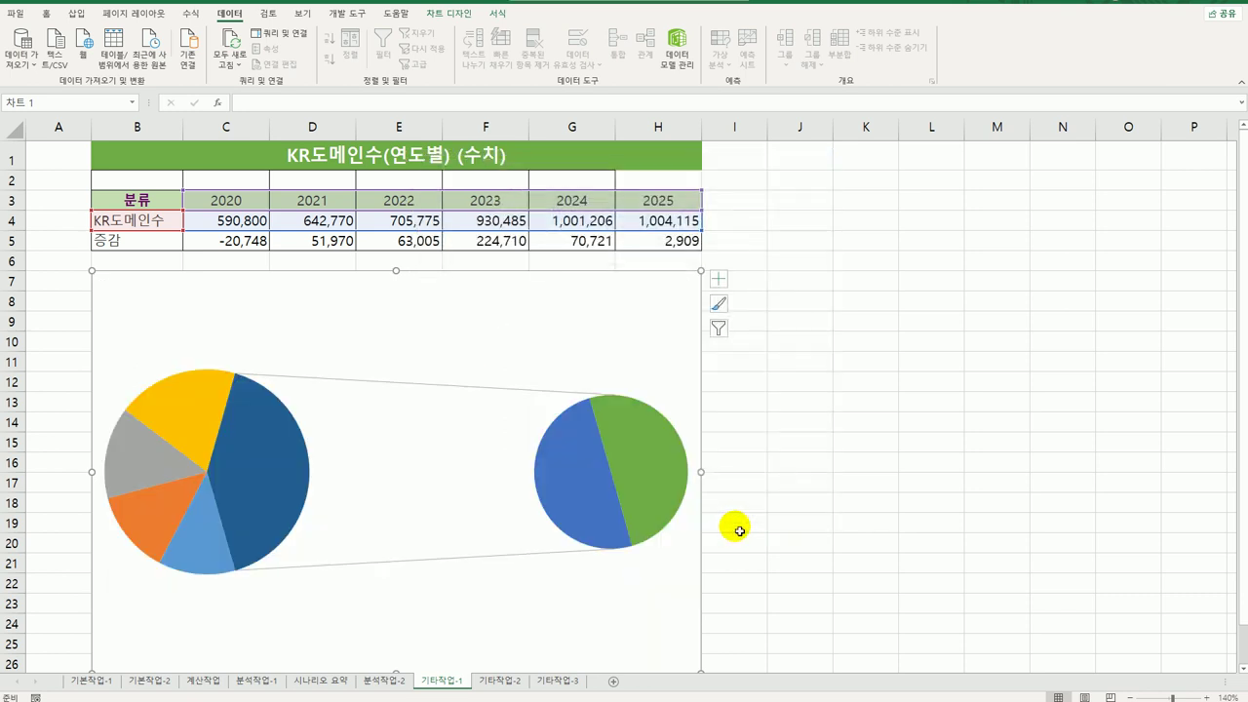
- Add a chart title to the pie-of-pie chart and change its text to KR도메인통계
left_click(719, 280)
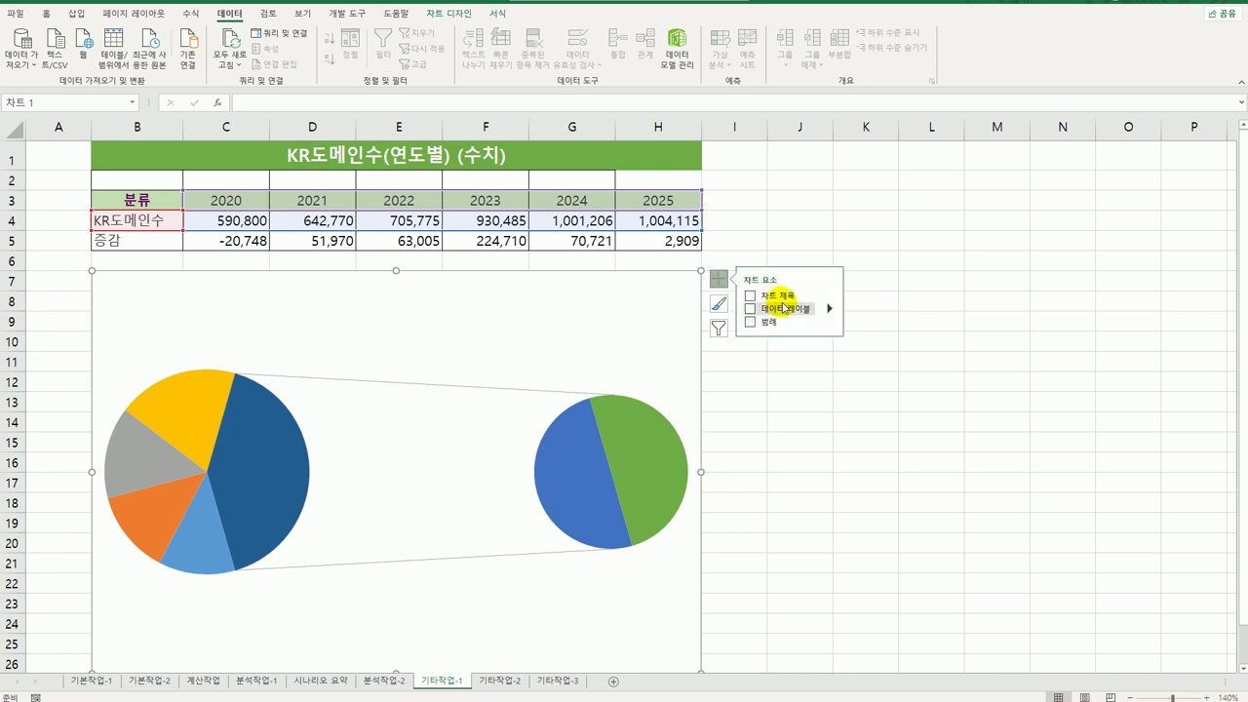
left_click(777, 299)
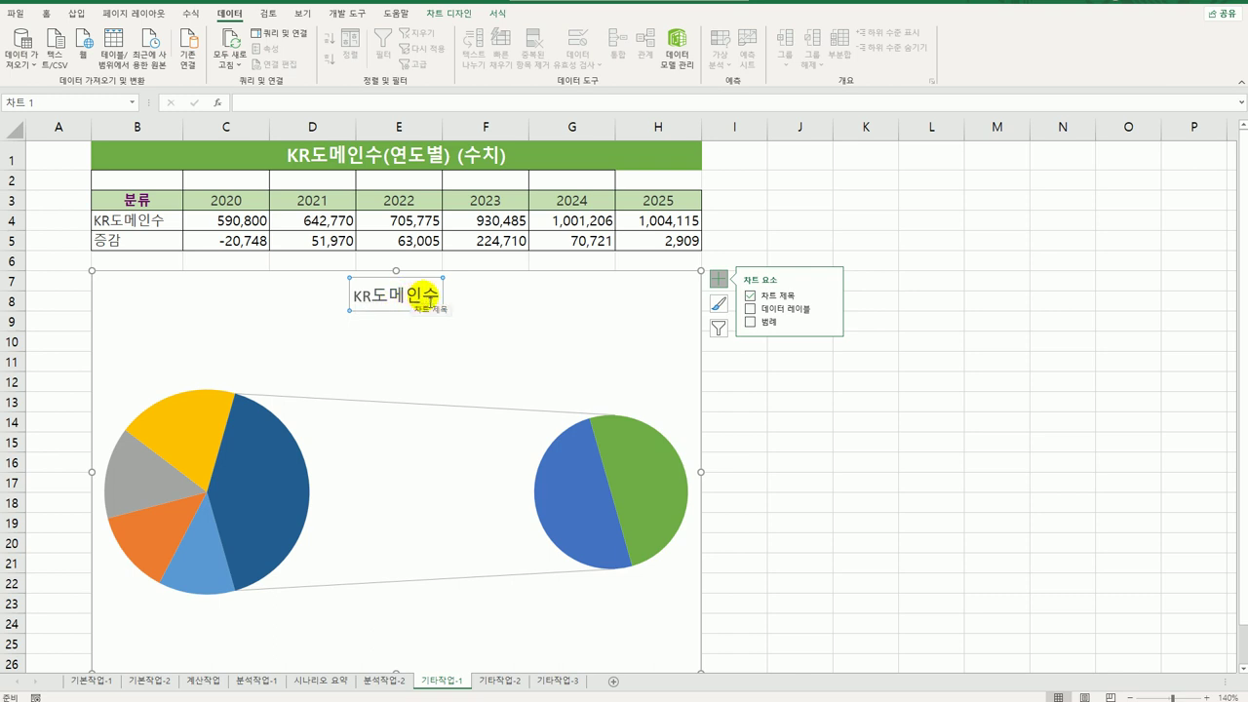
left_click(425, 296)
key("BackSpace")
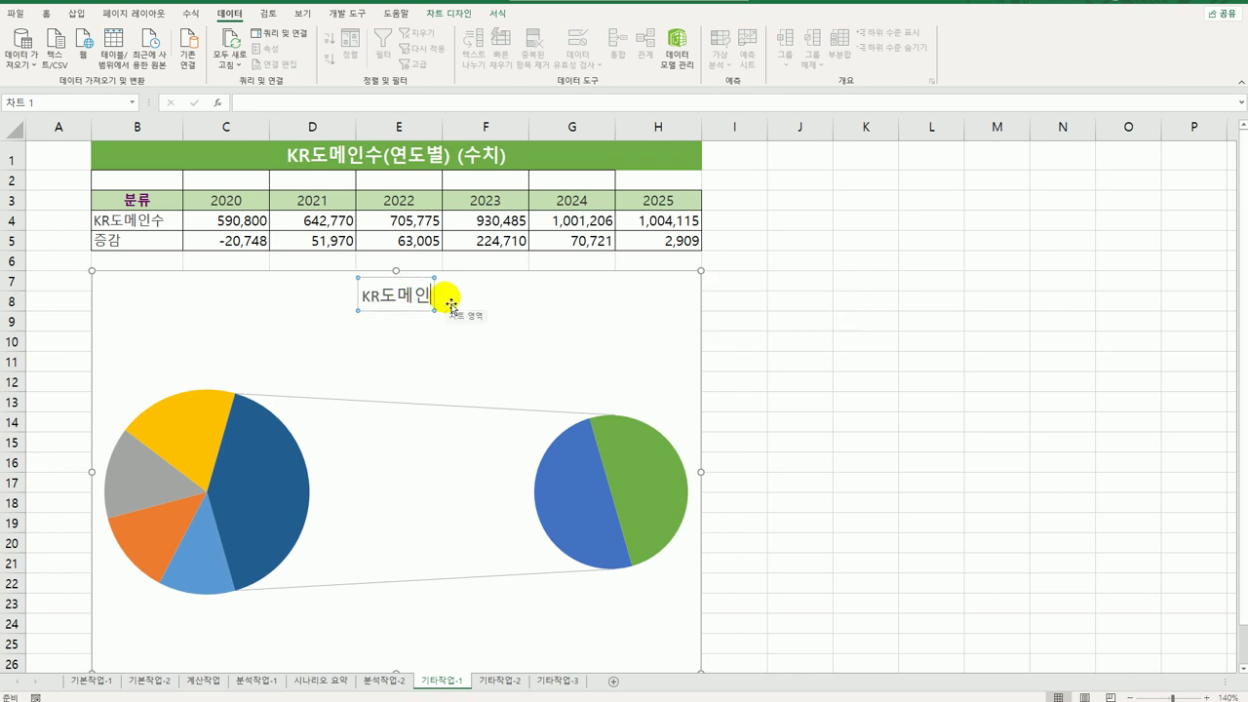
type("트통계")
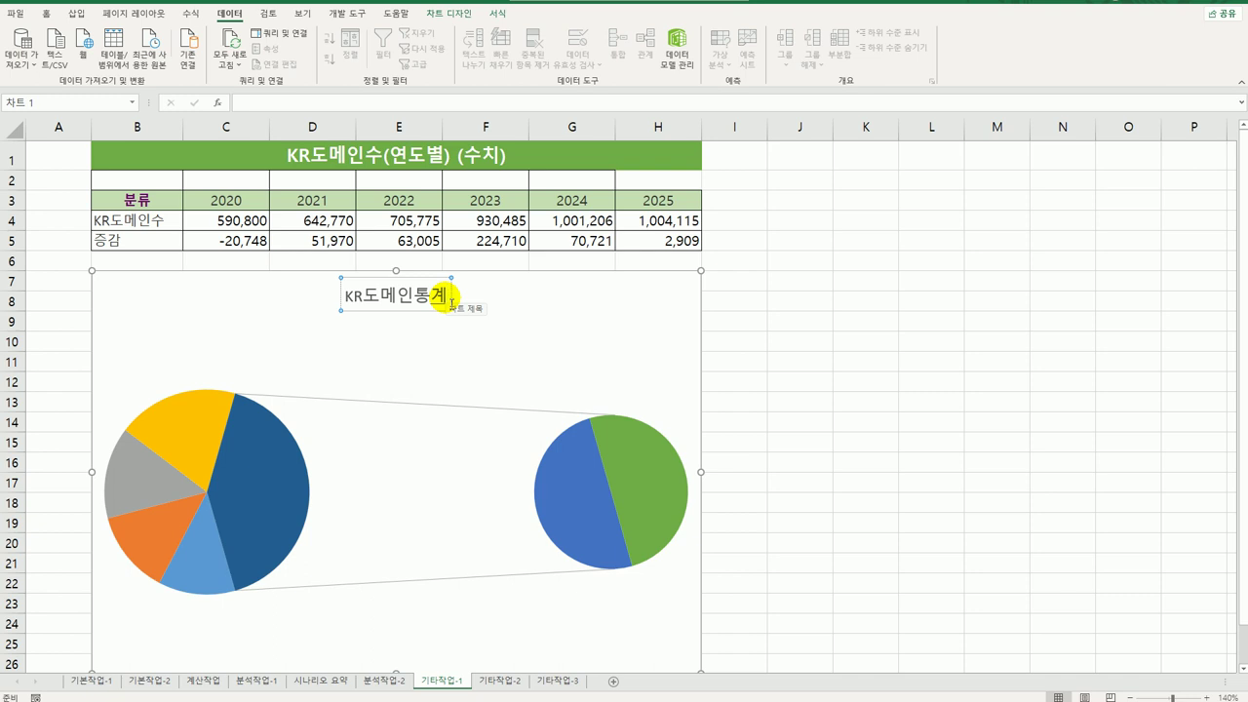
- Set the number of values in the second plot (둘째 영역 값) of the KR도메인수 series to 3
mouse_move(615, 514)
left_click(642, 465)
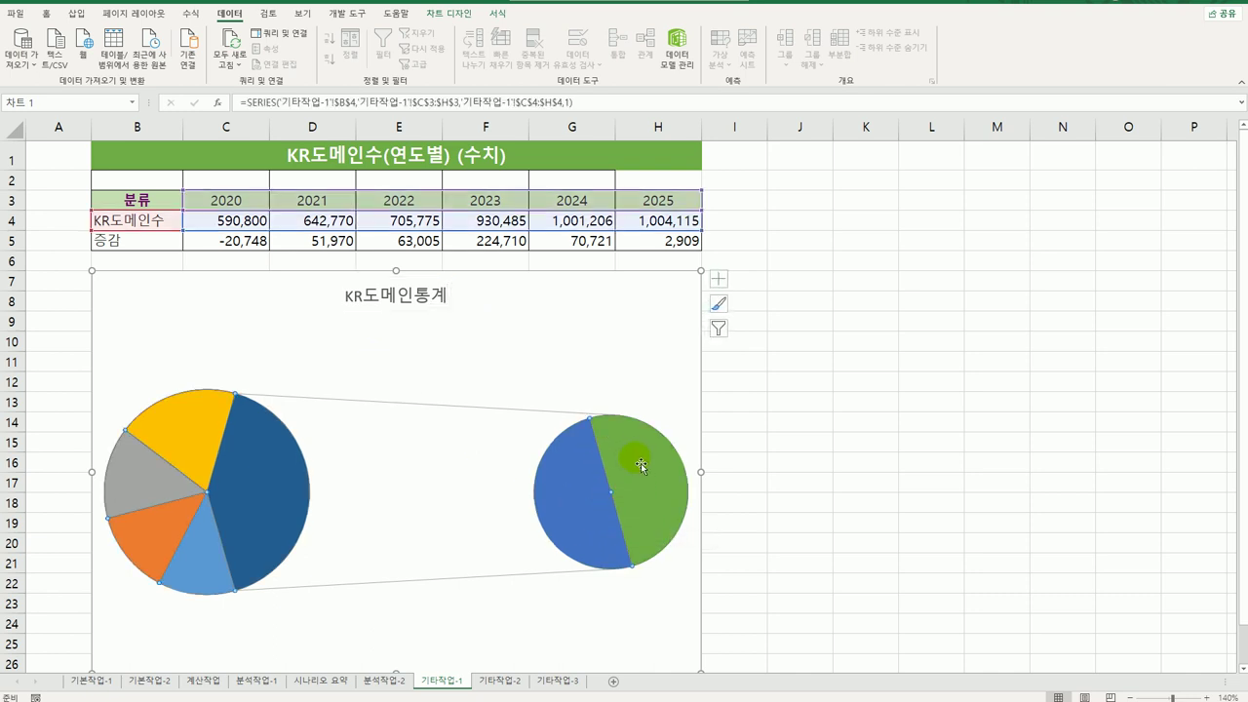
right_click(642, 465)
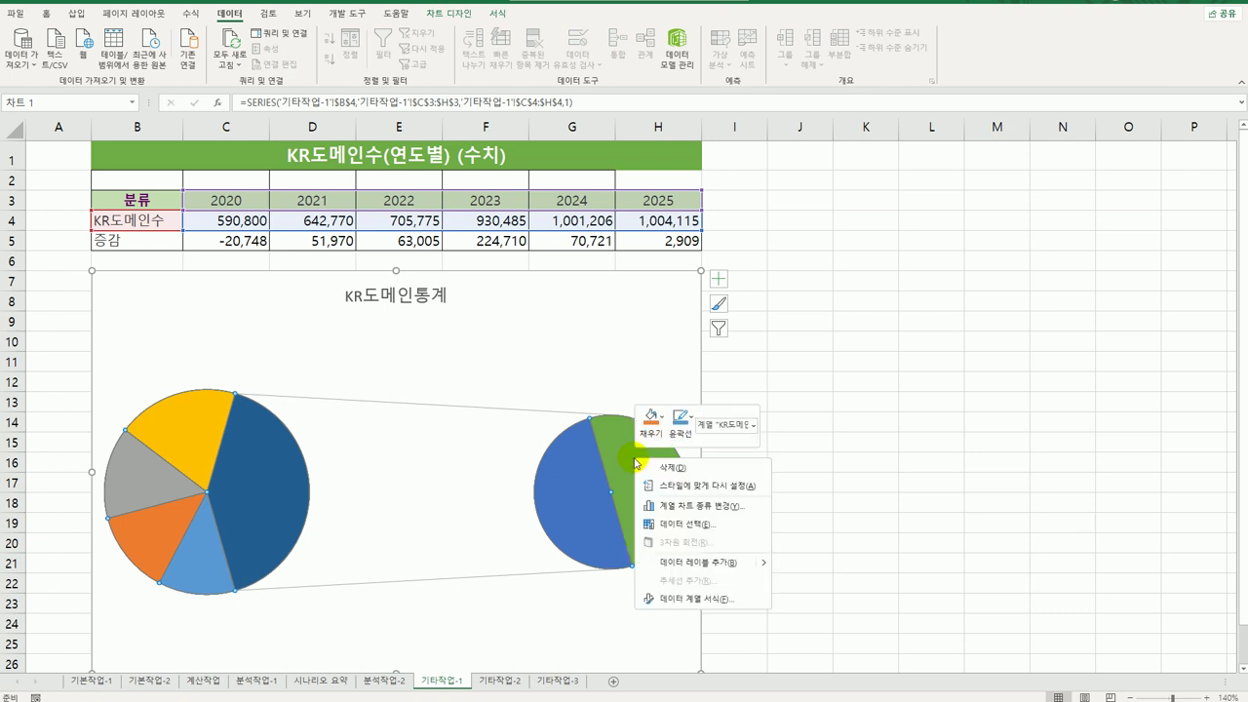
left_click(696, 597)
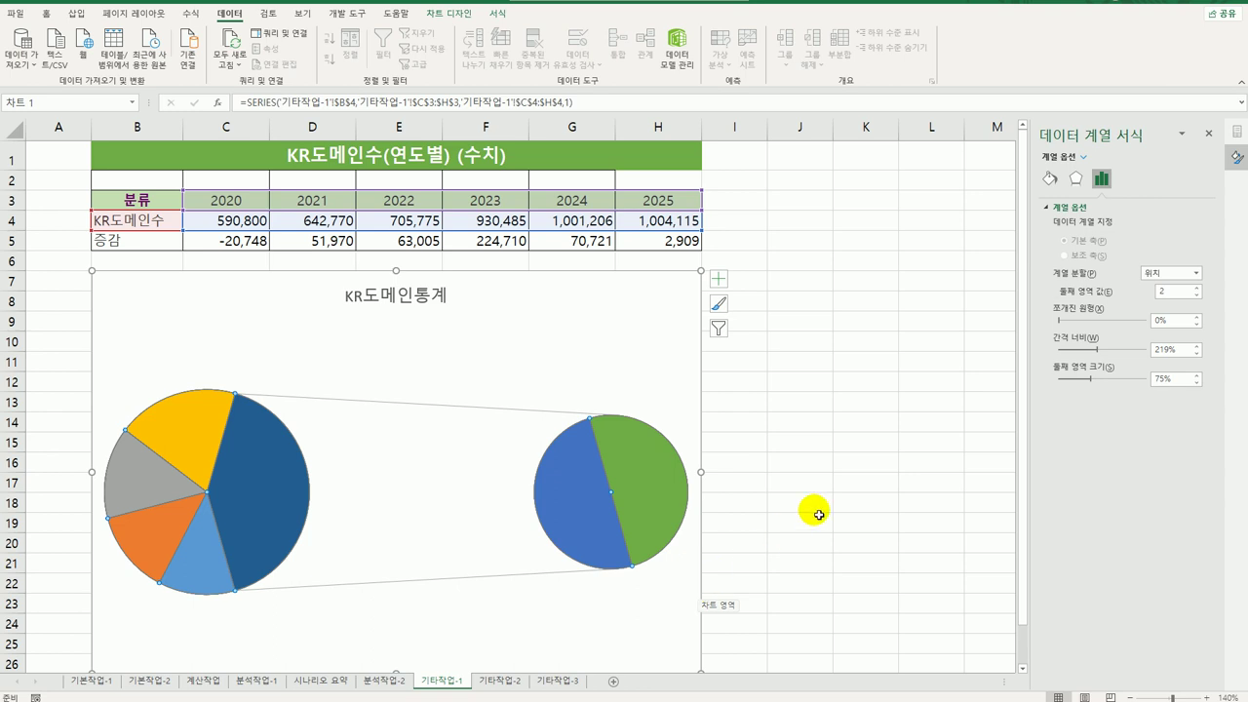
left_click(1198, 287)
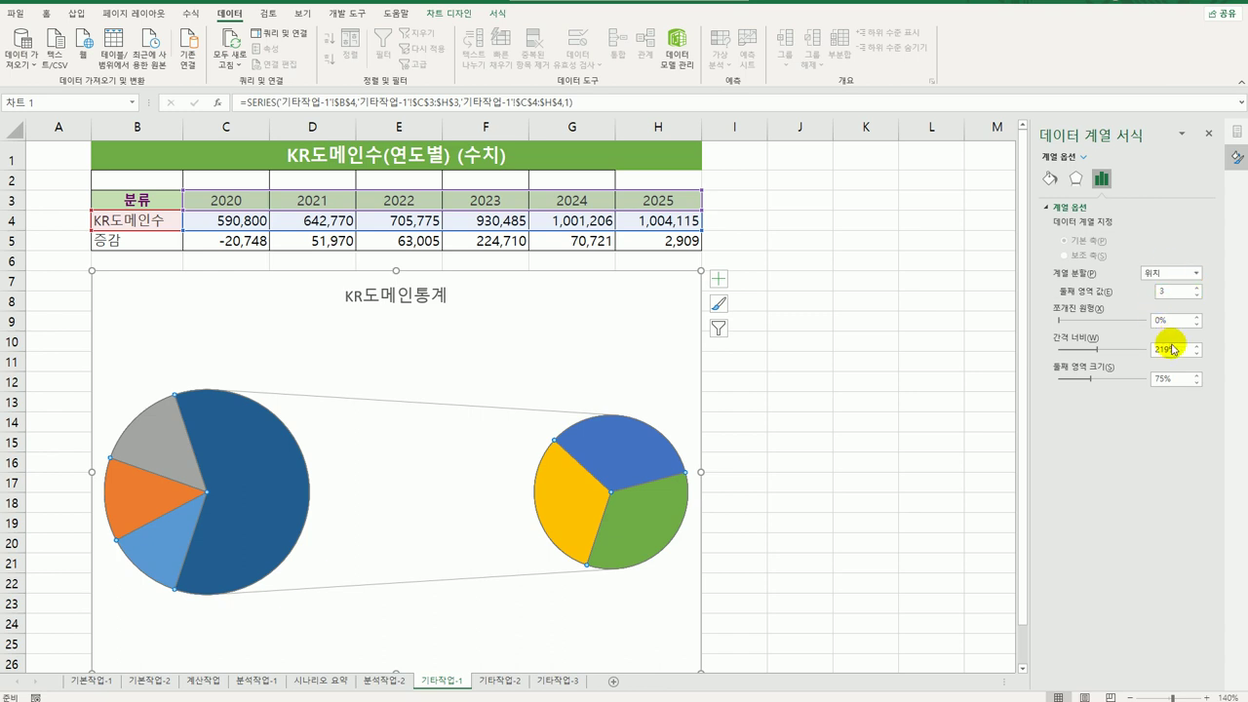
- Set the series' gap width (간격 너비) to 50% and its second plot size (둘째 영역 크기) to 100%
left_click_drag(1188, 357, 1043, 334)
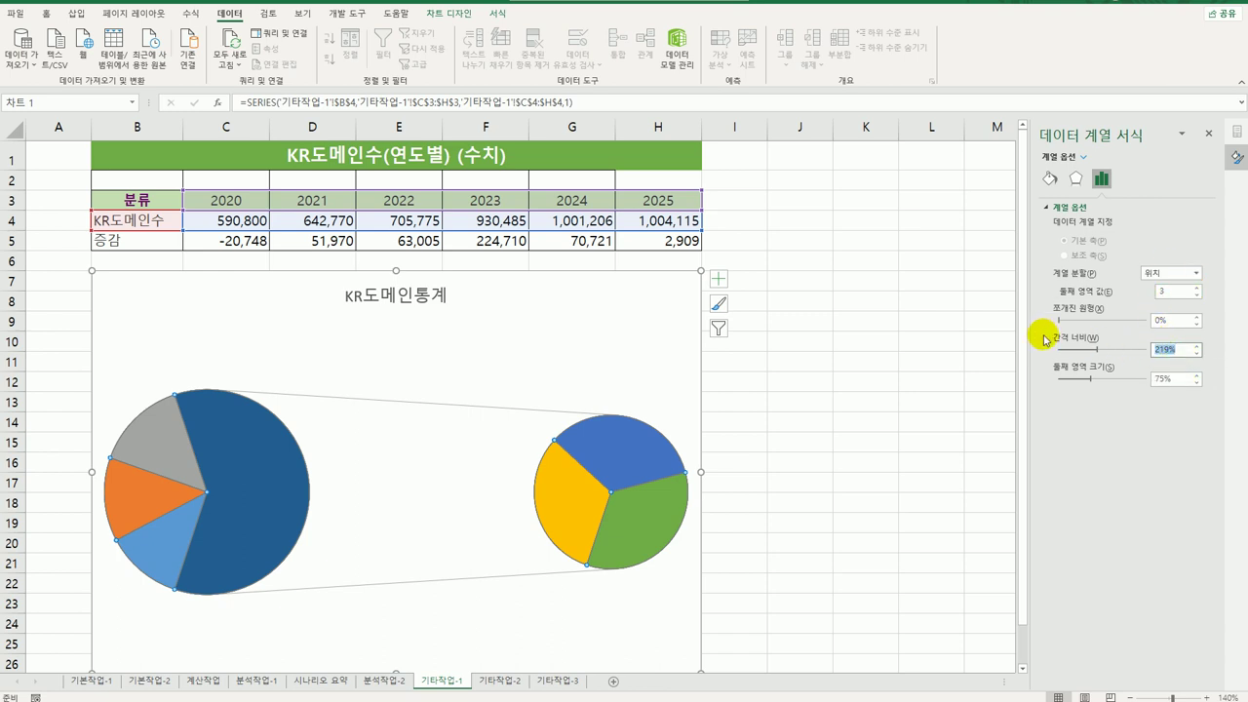
type("50")
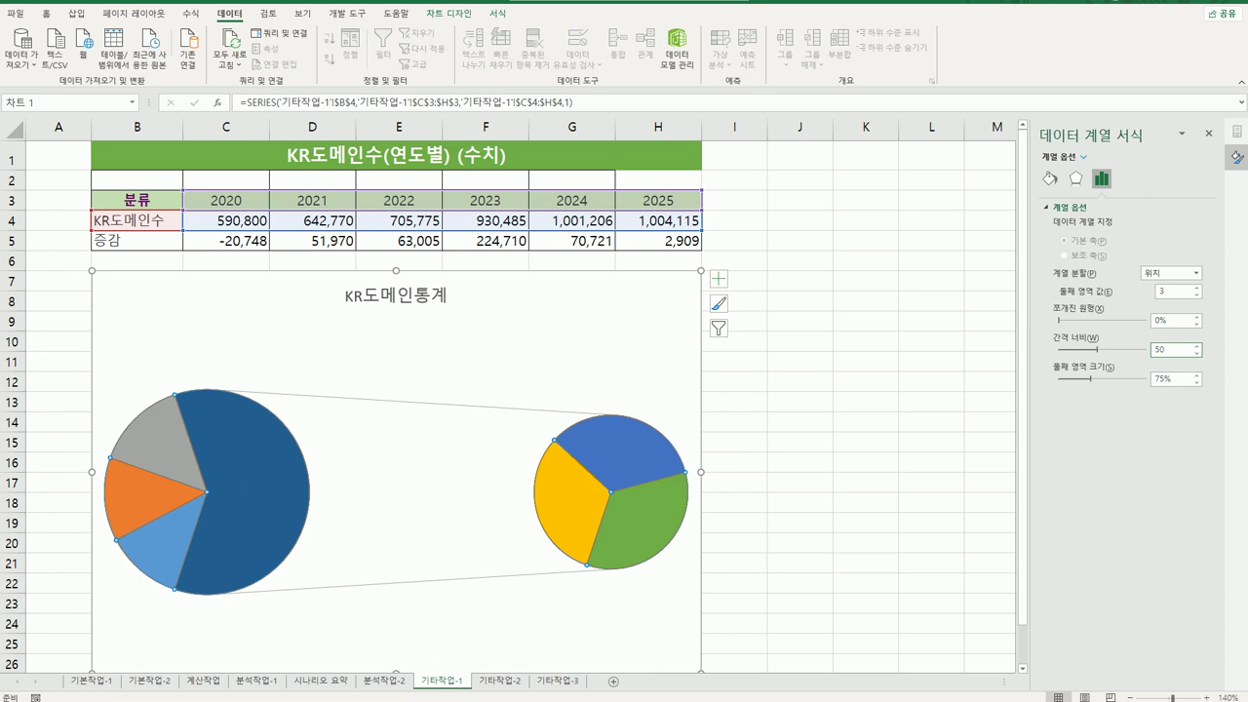
key("Return")
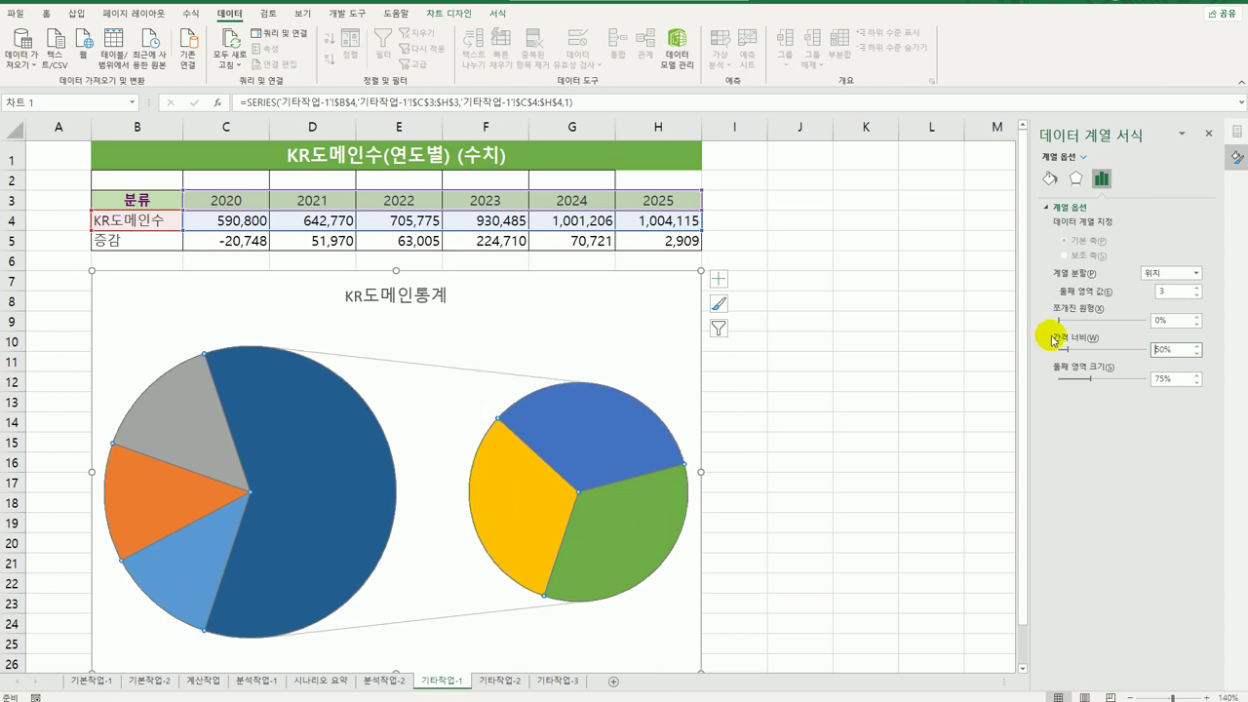
double_click(1182, 379)
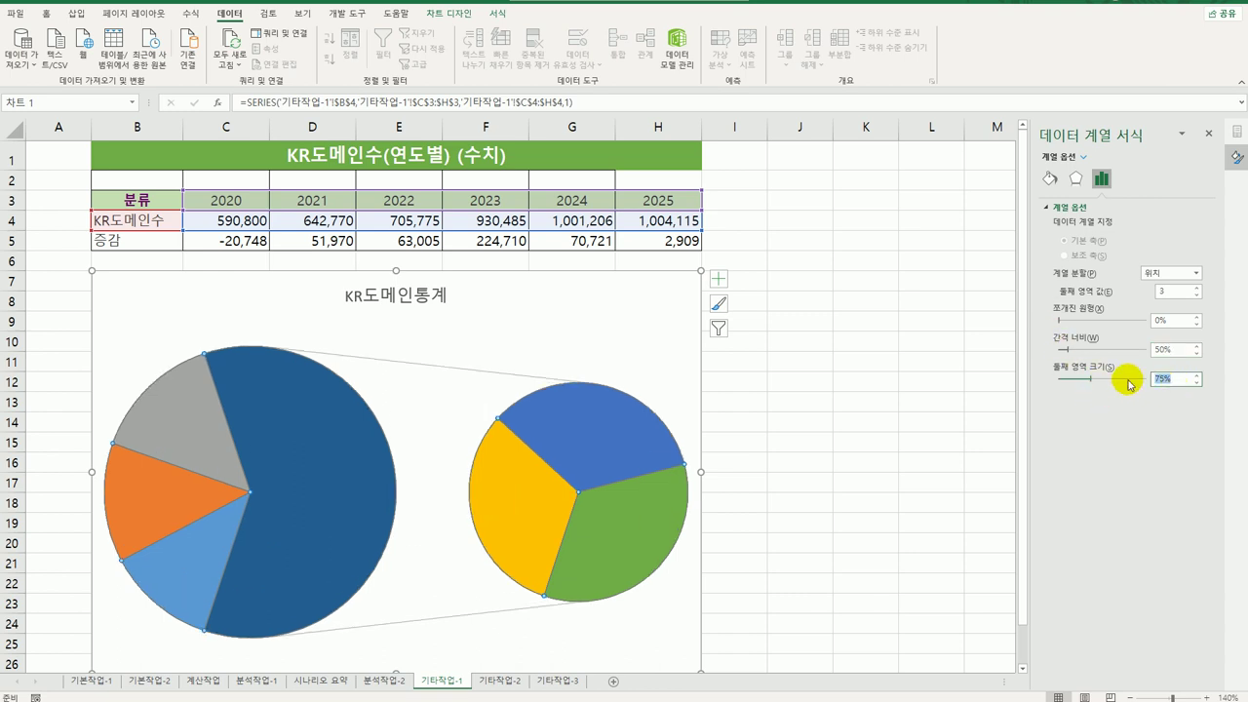
type("100")
key("Return")
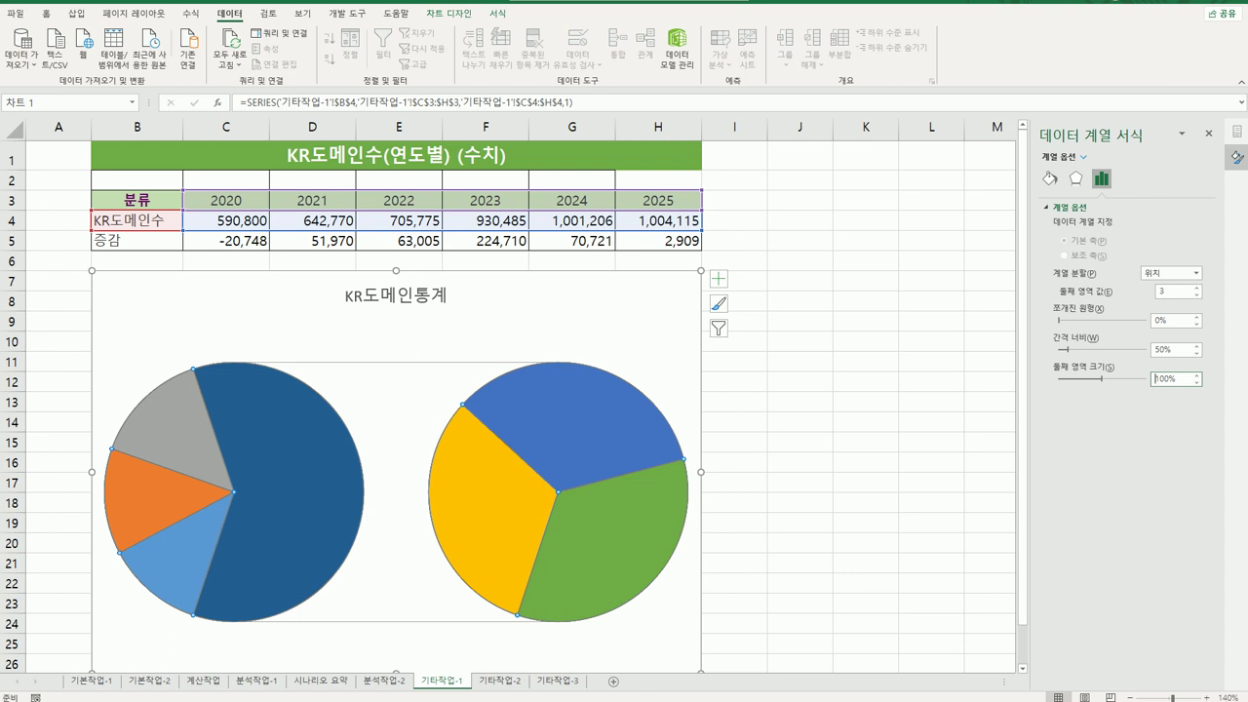
- Add data labels showing only category name (항목 이름) and percentage (백분율) with leader lines, positioned in the center (가운데)
mouse_move(582, 473)
left_click(719, 279)
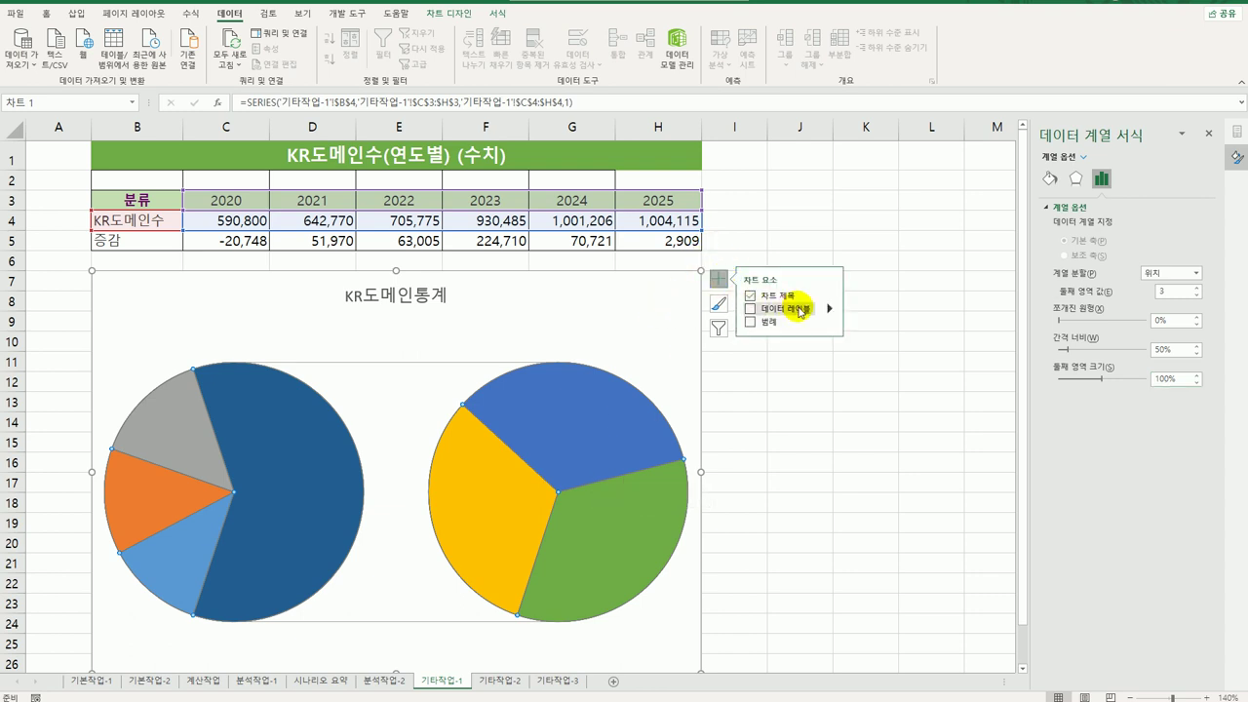
mouse_move(829, 308)
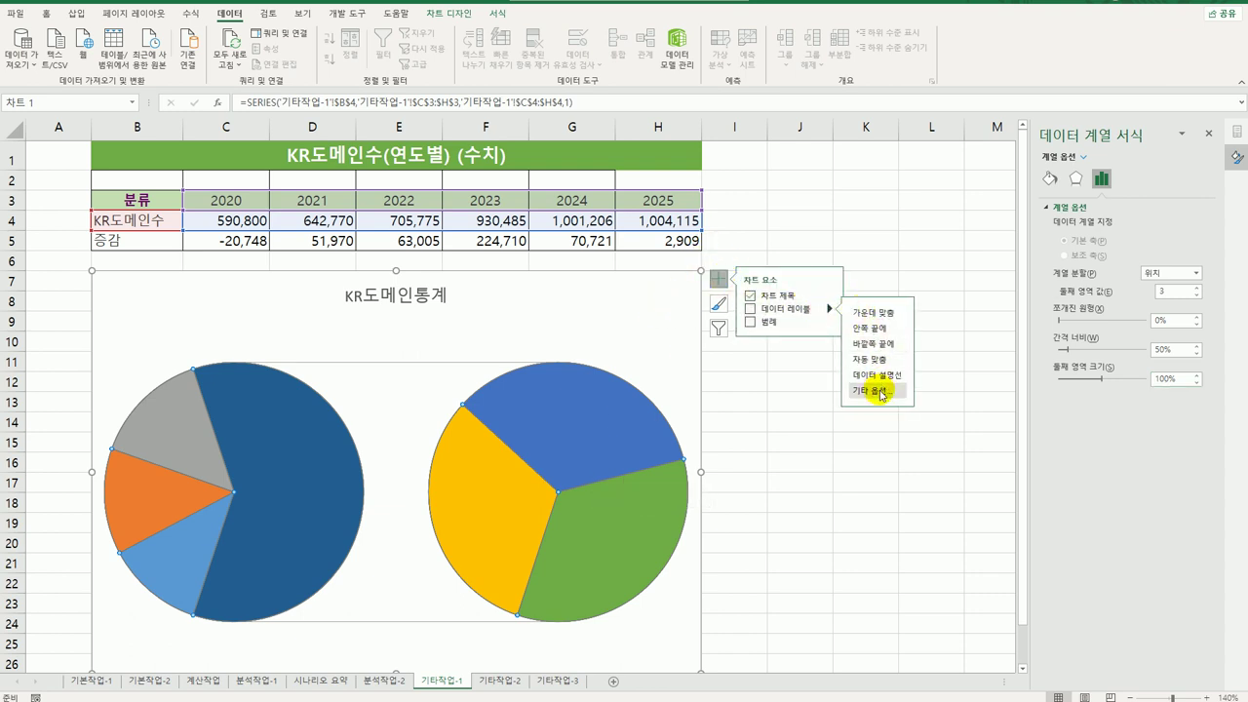
left_click(877, 391)
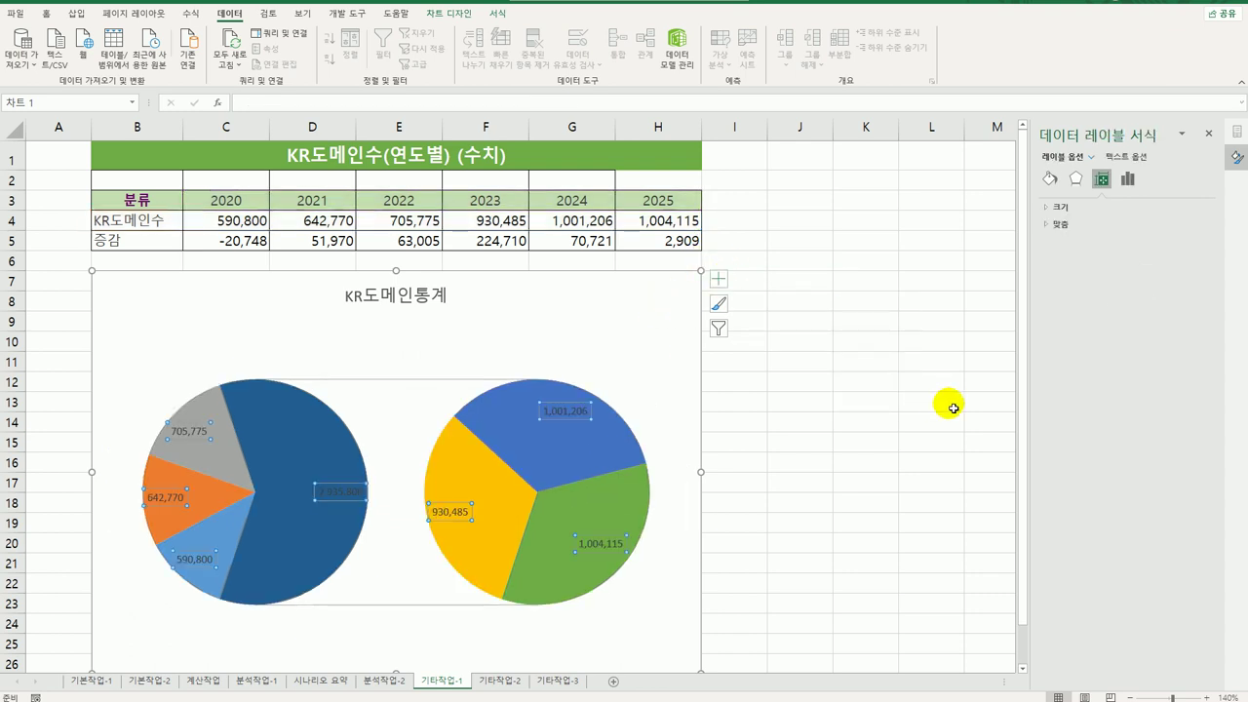
left_click(1130, 181)
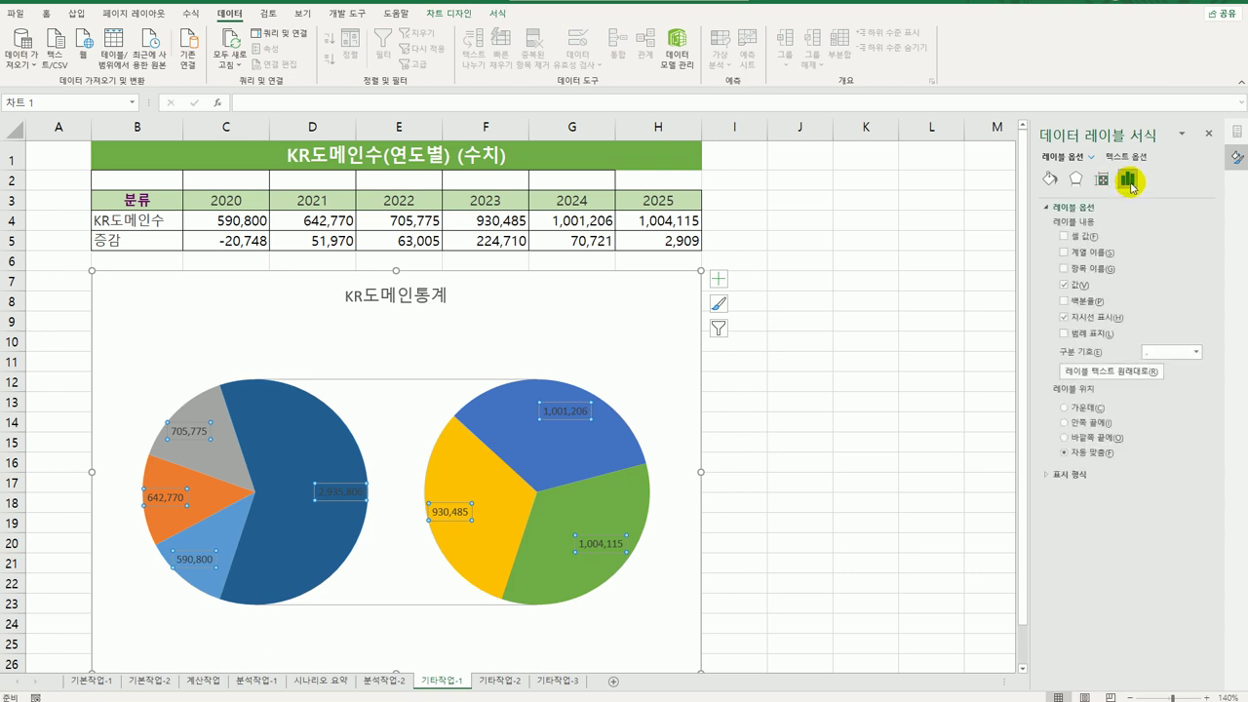
left_click(1065, 268)
left_click(1063, 284)
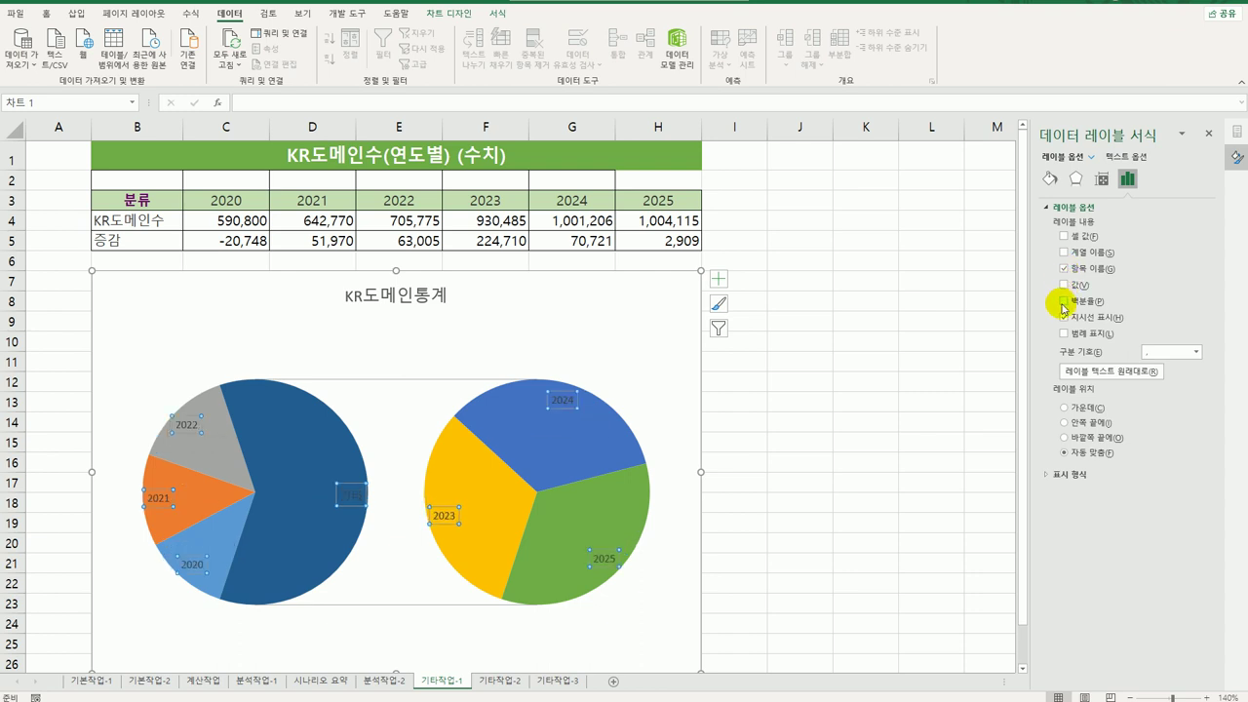
left_click(1064, 302)
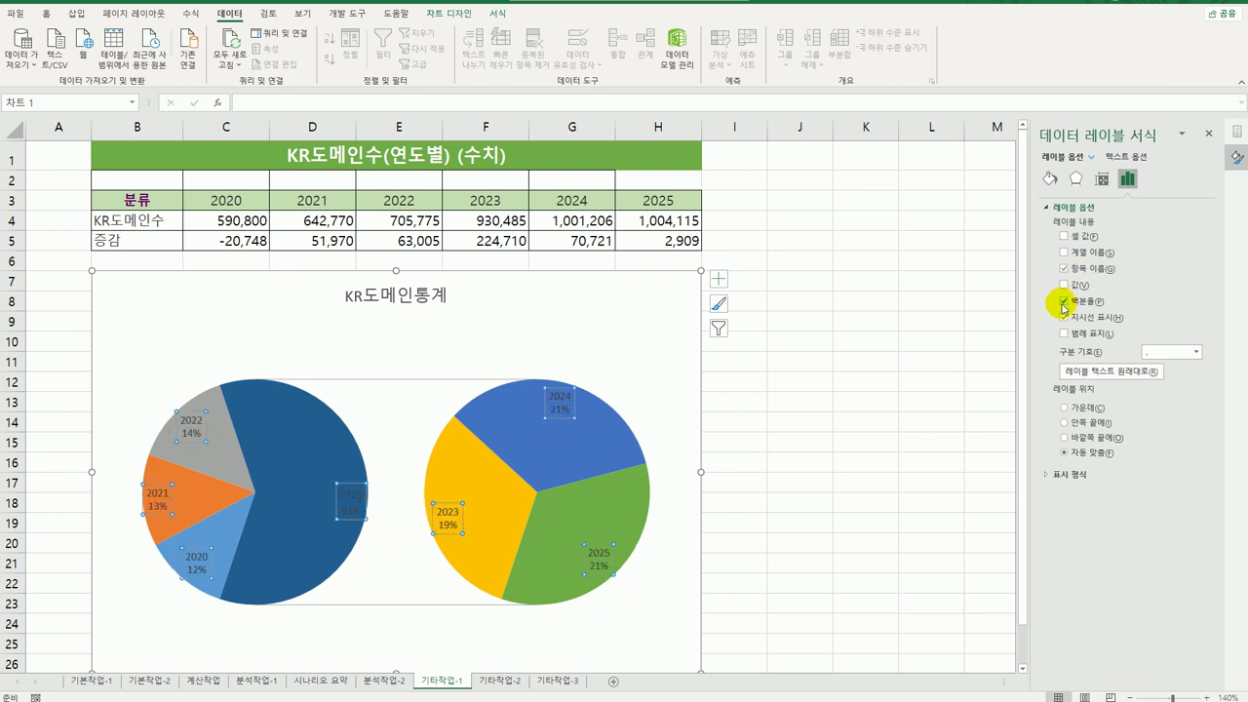
left_click(1066, 407)
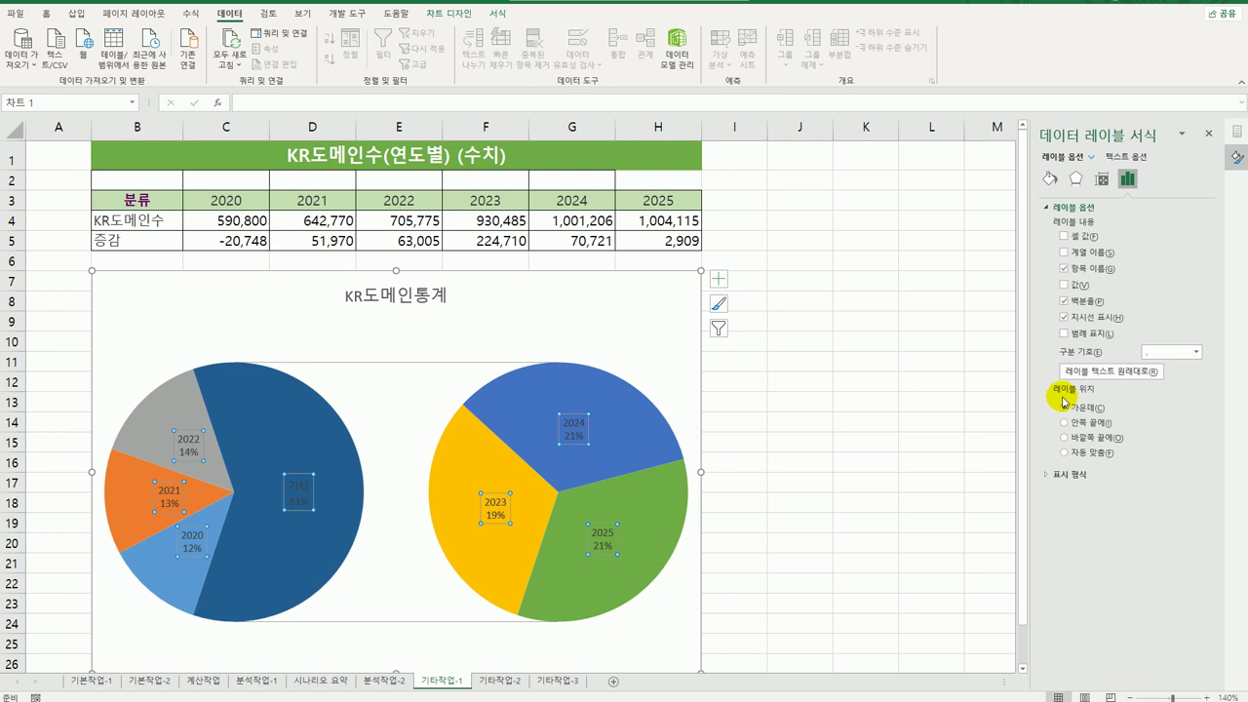
- Fill only the 2025 slice with the light-blue water droplets texture
left_click(683, 501)
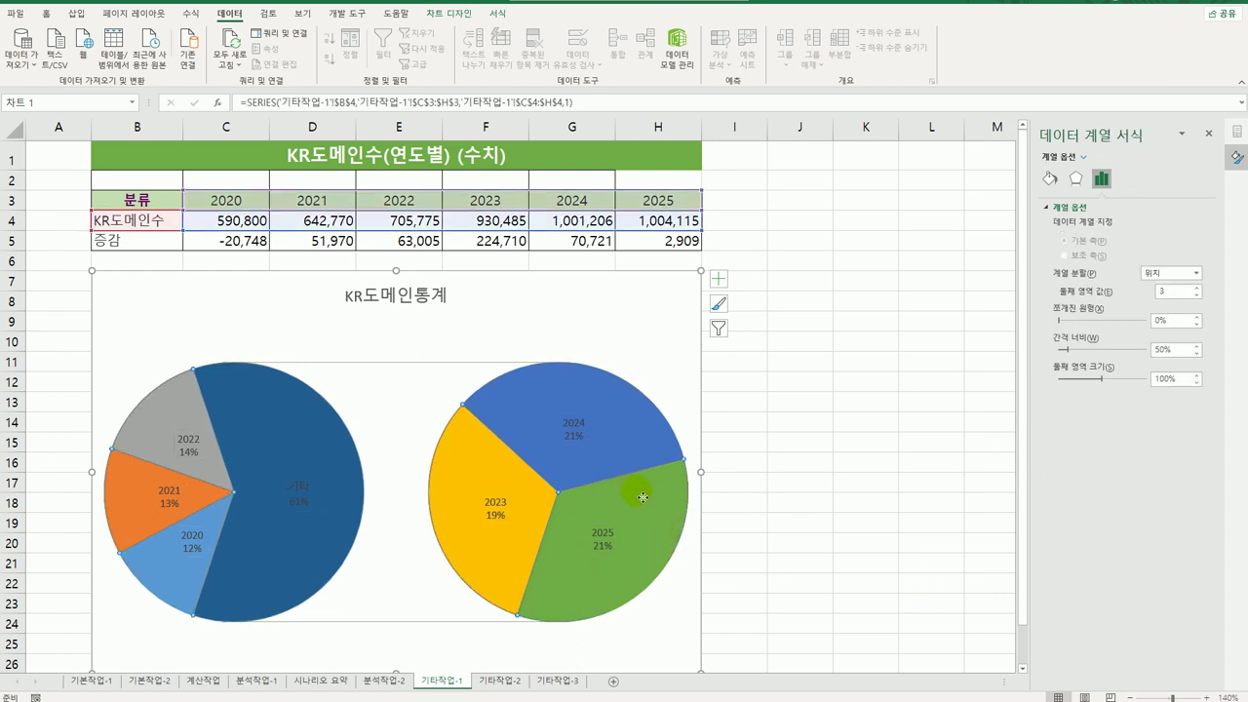
left_click(644, 500)
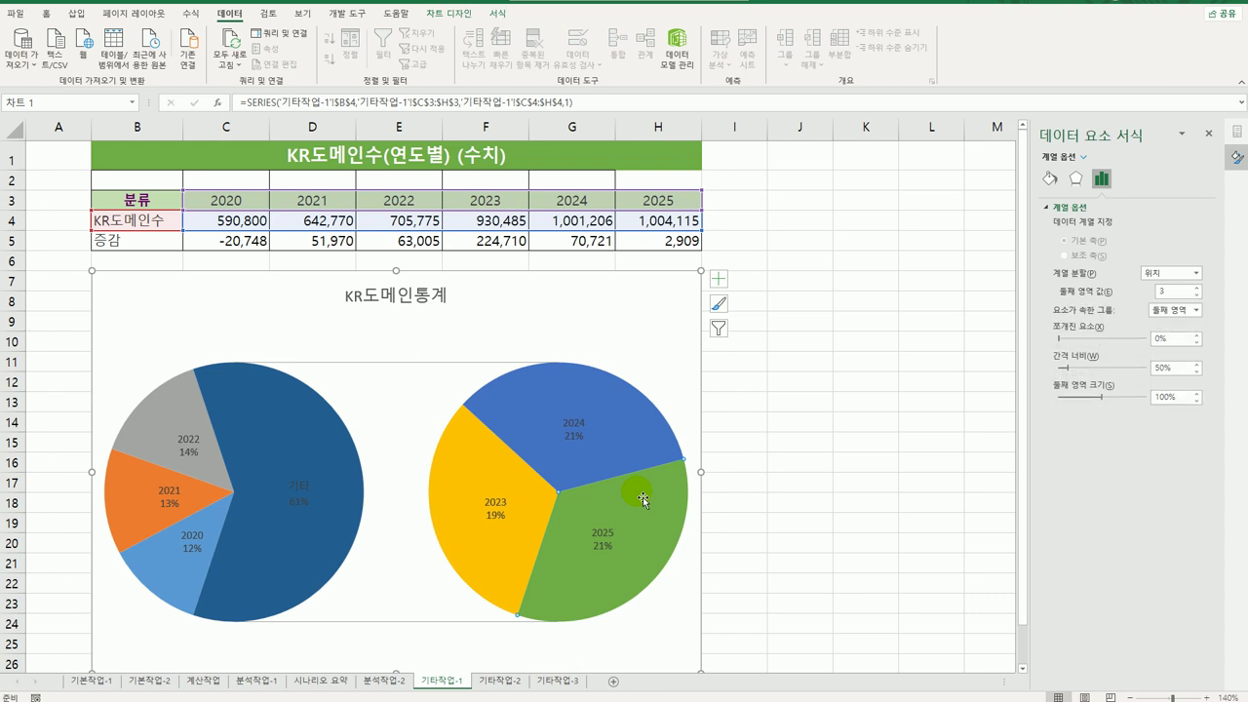
left_click(1052, 183)
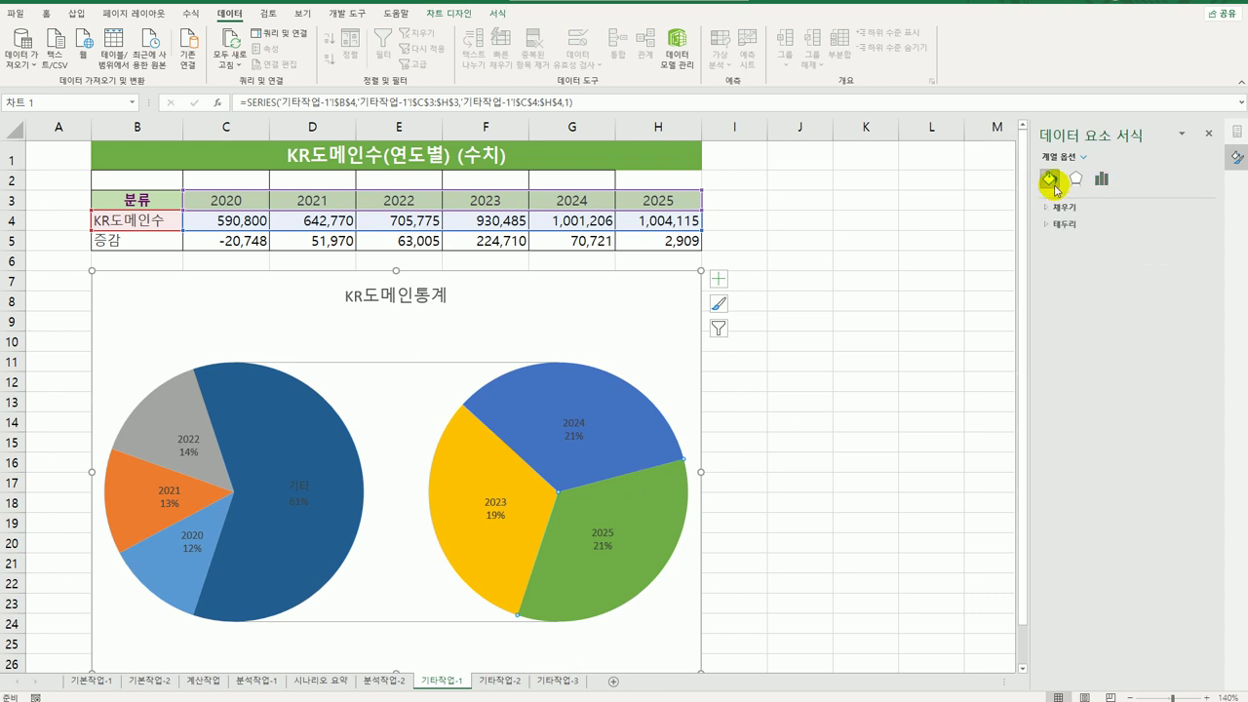
left_click(1060, 208)
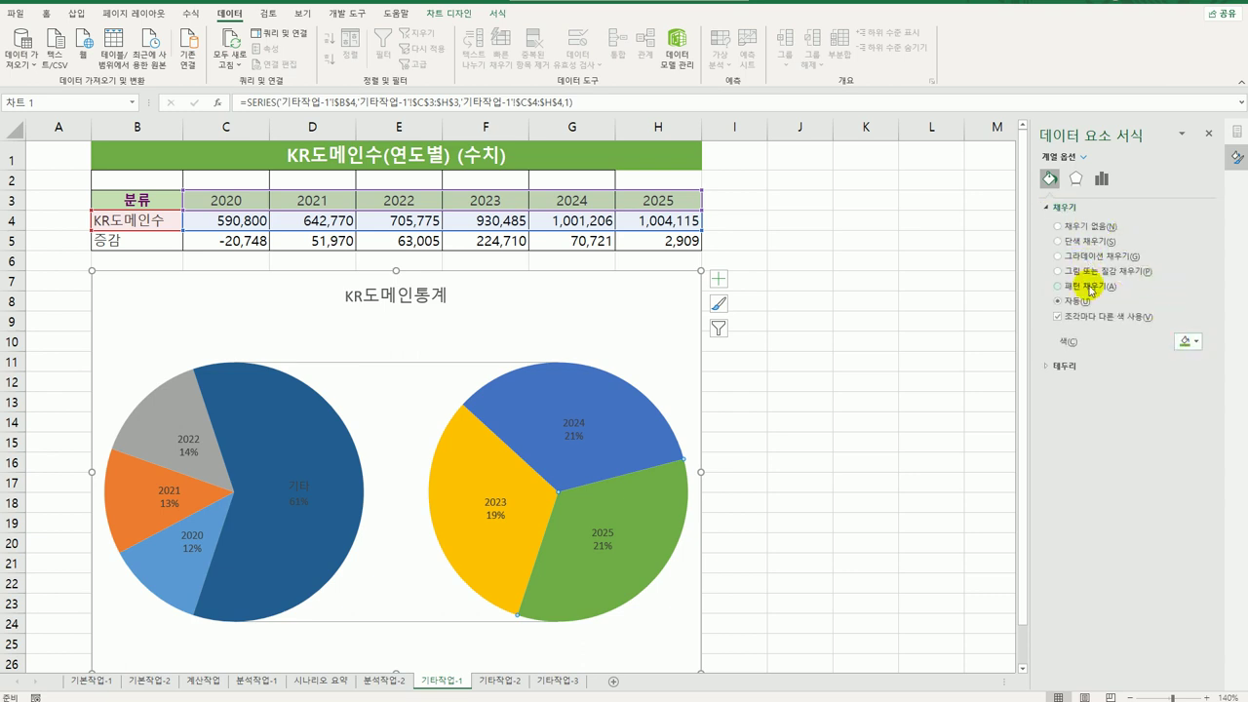
left_click(1087, 272)
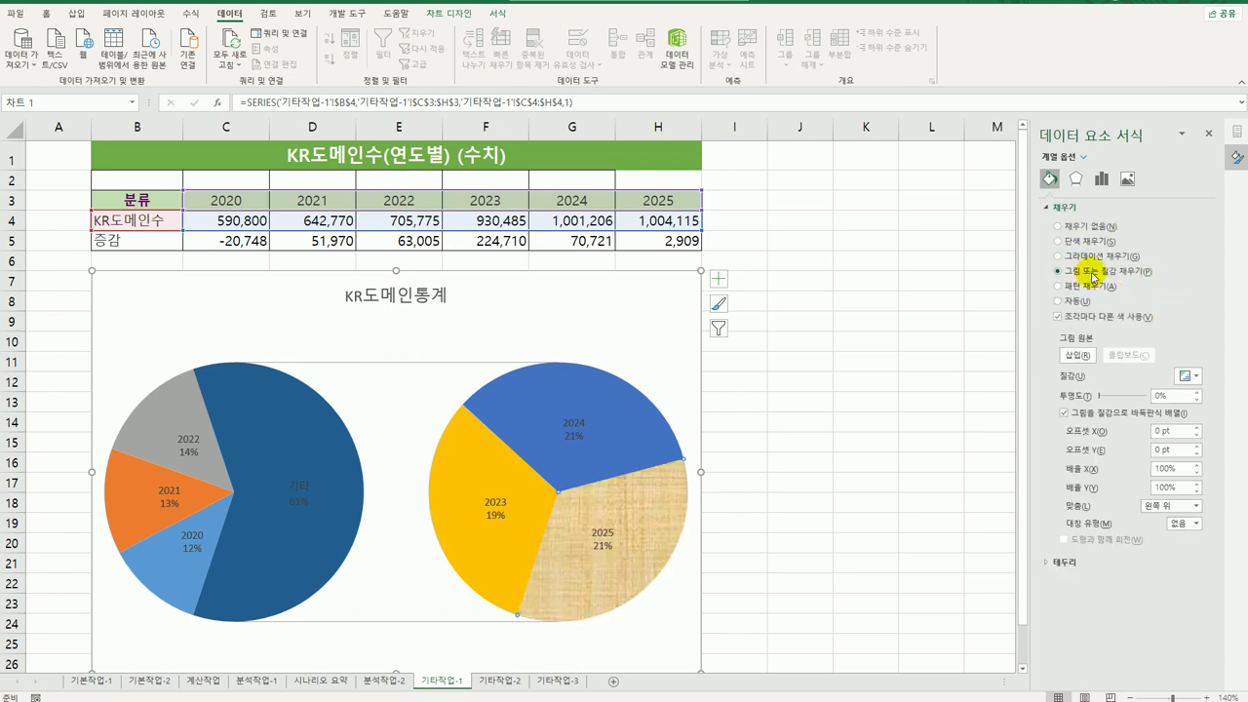
left_click(1188, 375)
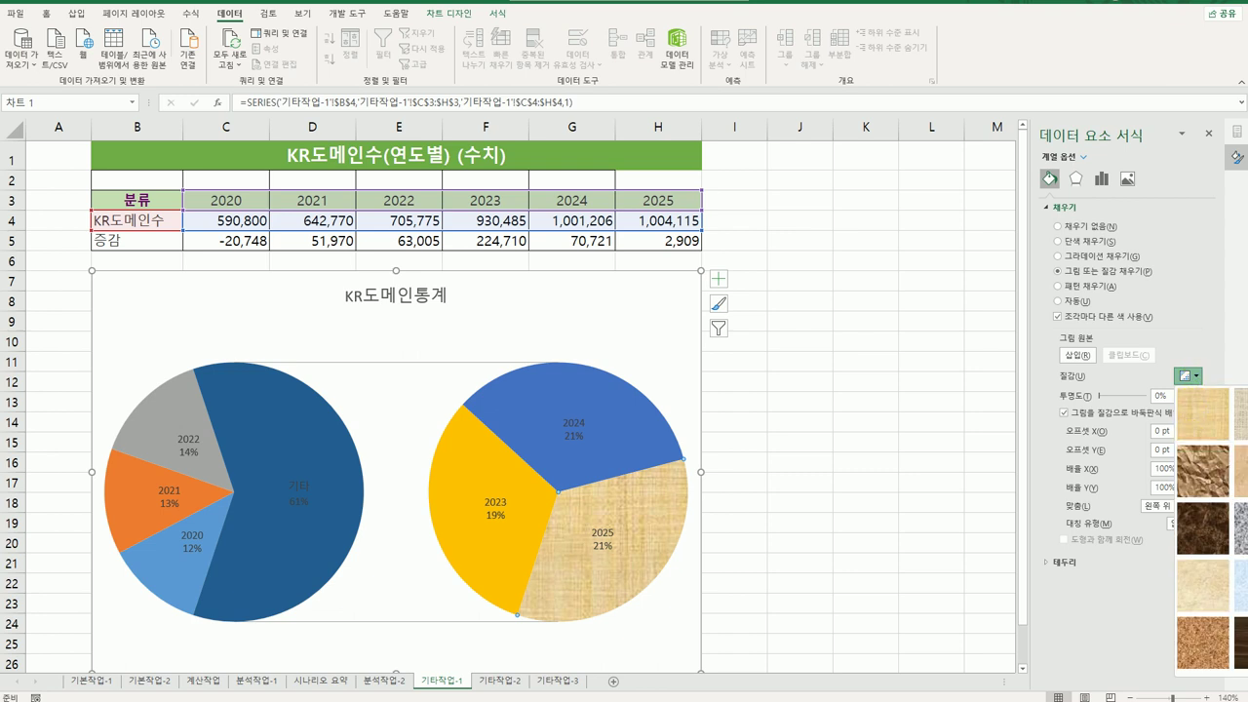
left_click(1244, 415)
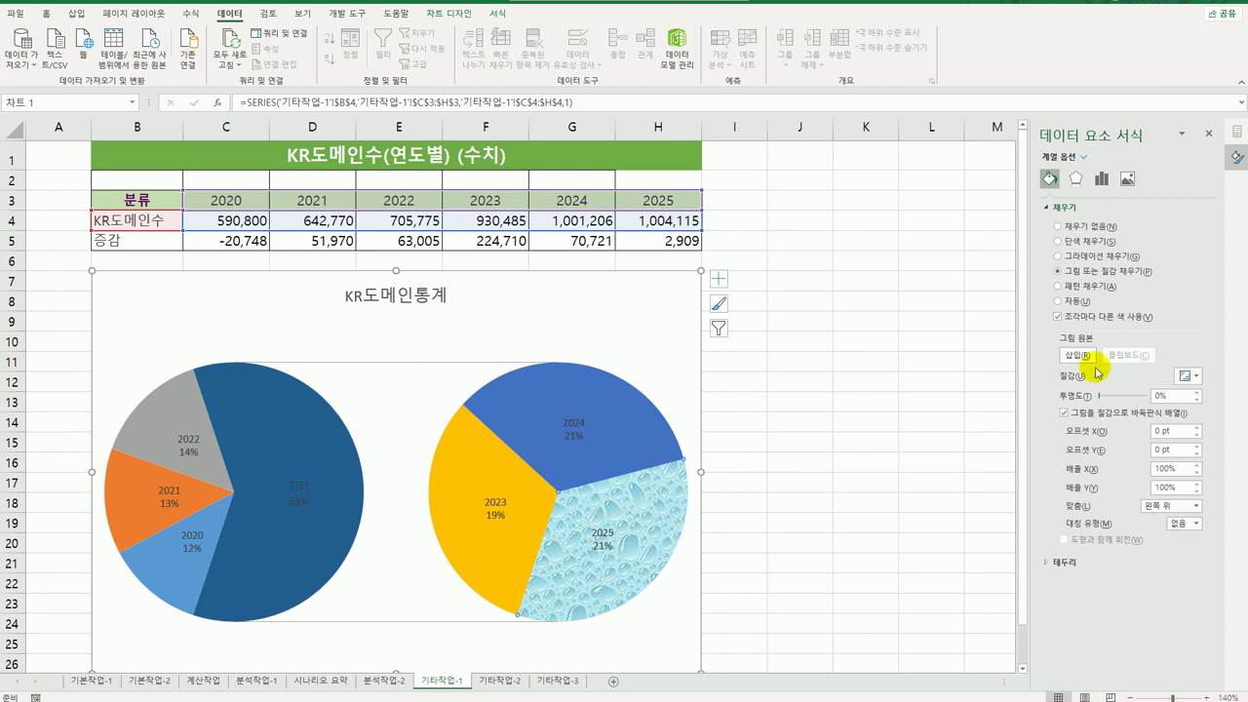
- Reapply the water droplets texture to the 2025 slice with the shape fill (도형 채우기) command
left_click(498, 14)
left_click(548, 32)
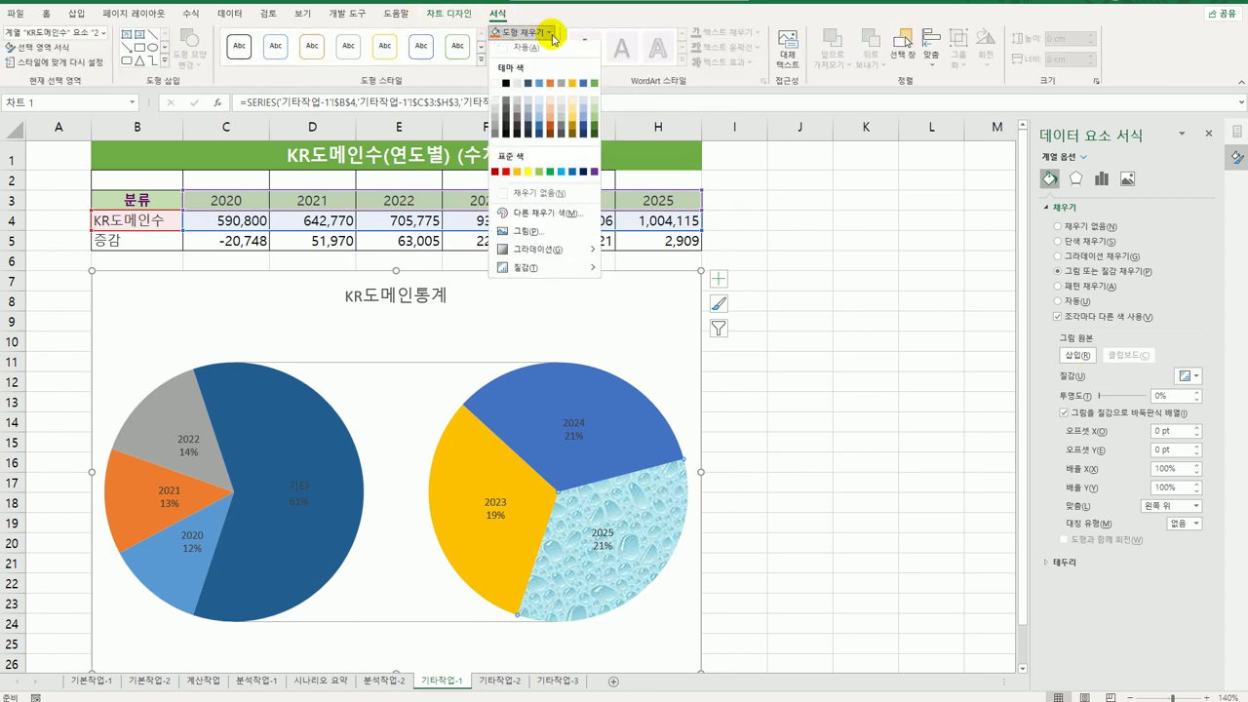
mouse_move(555, 270)
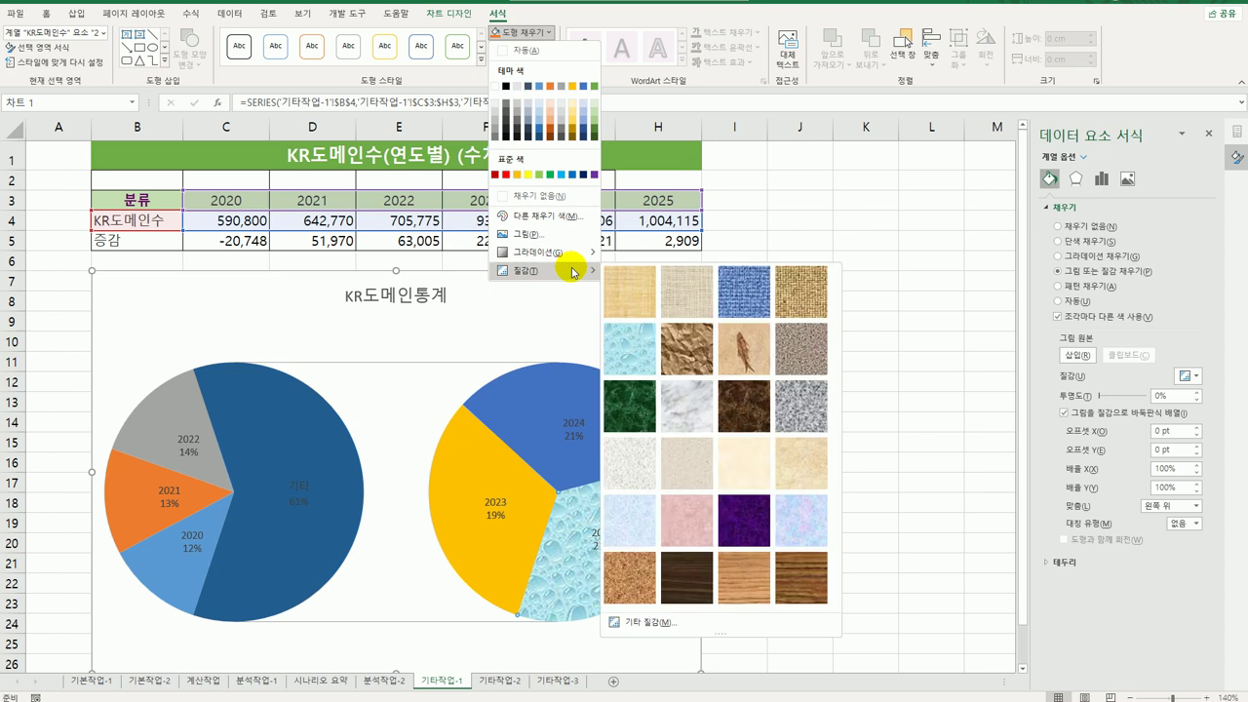
left_click(644, 350)
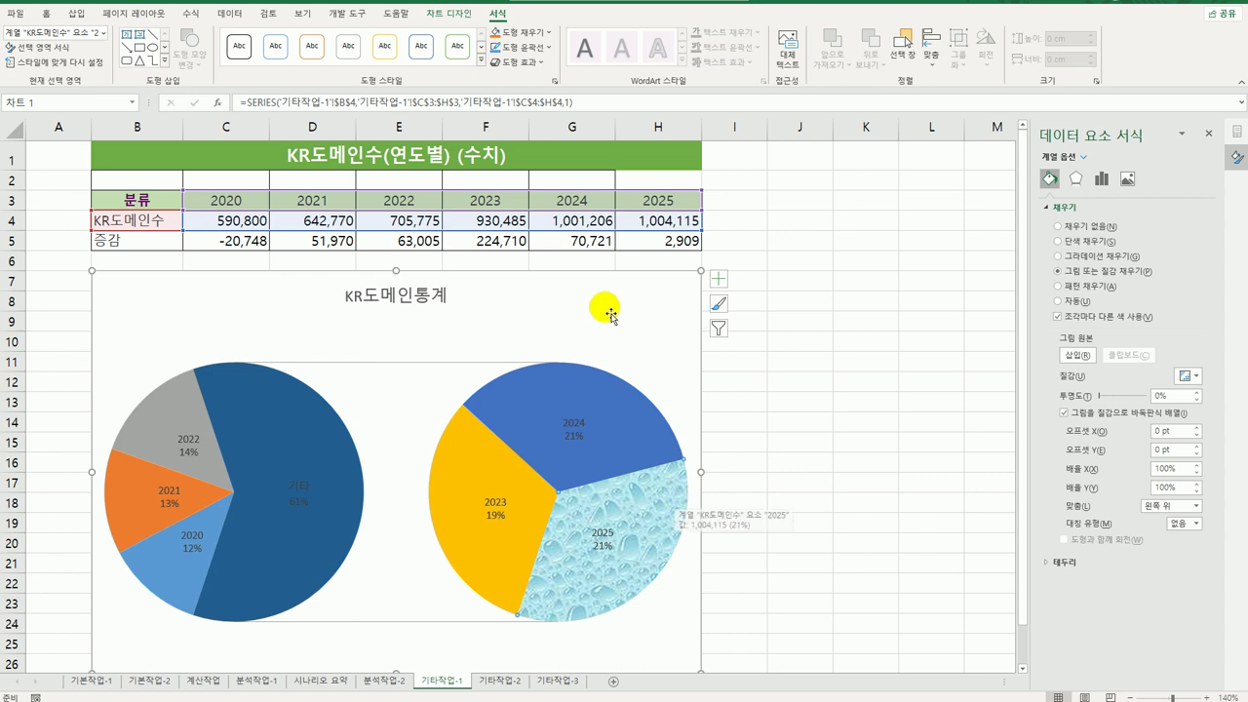
- Apply the preset shape effect 기본 설정 2 to the 2025 slice and deselect the chart
left_click(520, 61)
mouse_move(541, 87)
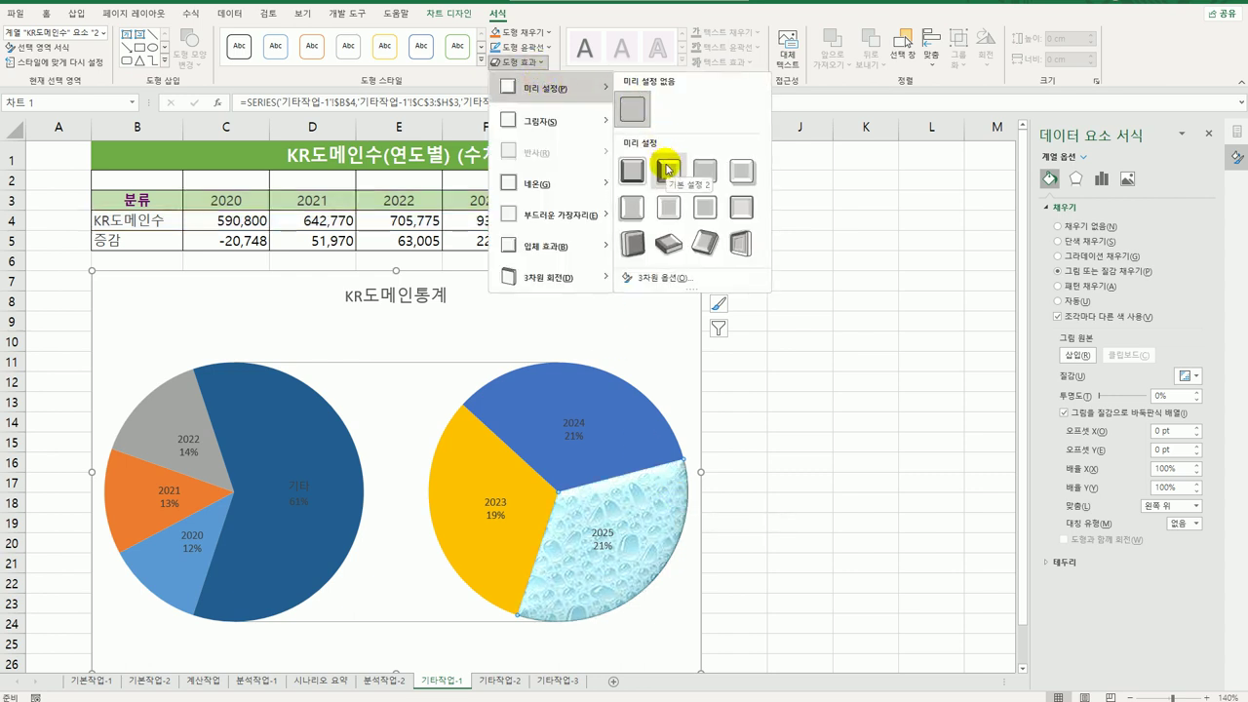
left_click(668, 170)
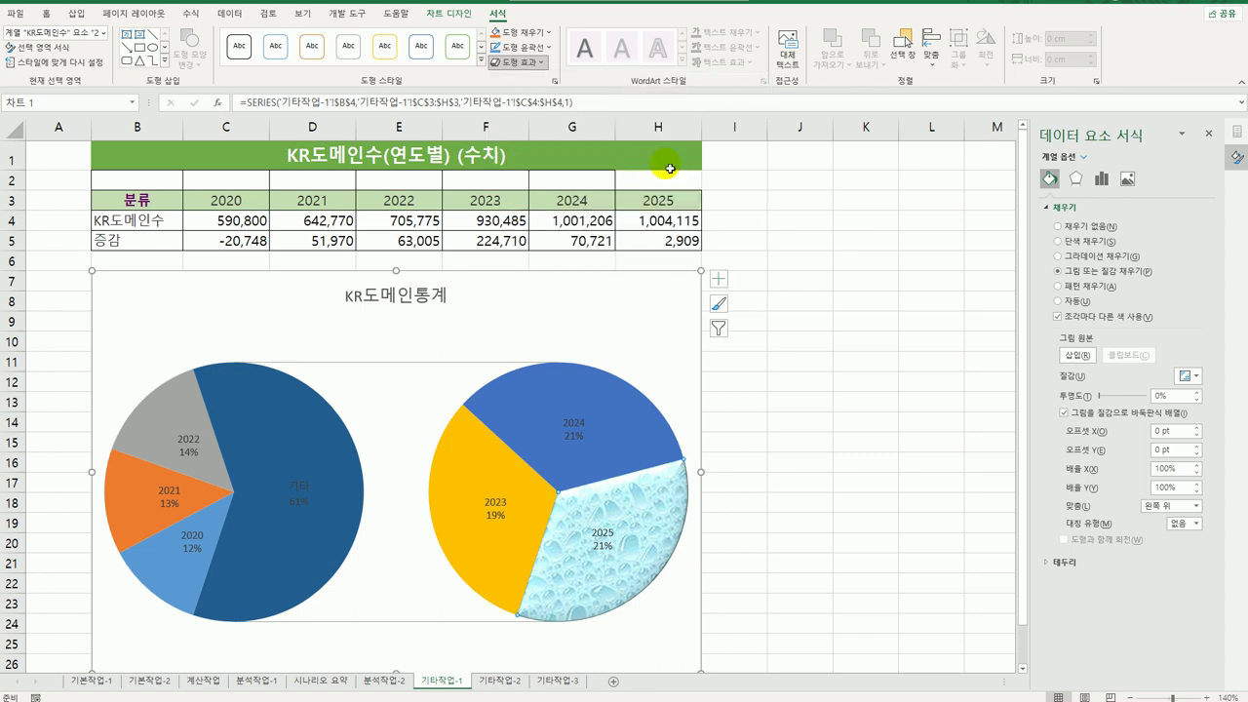
left_click(784, 466)
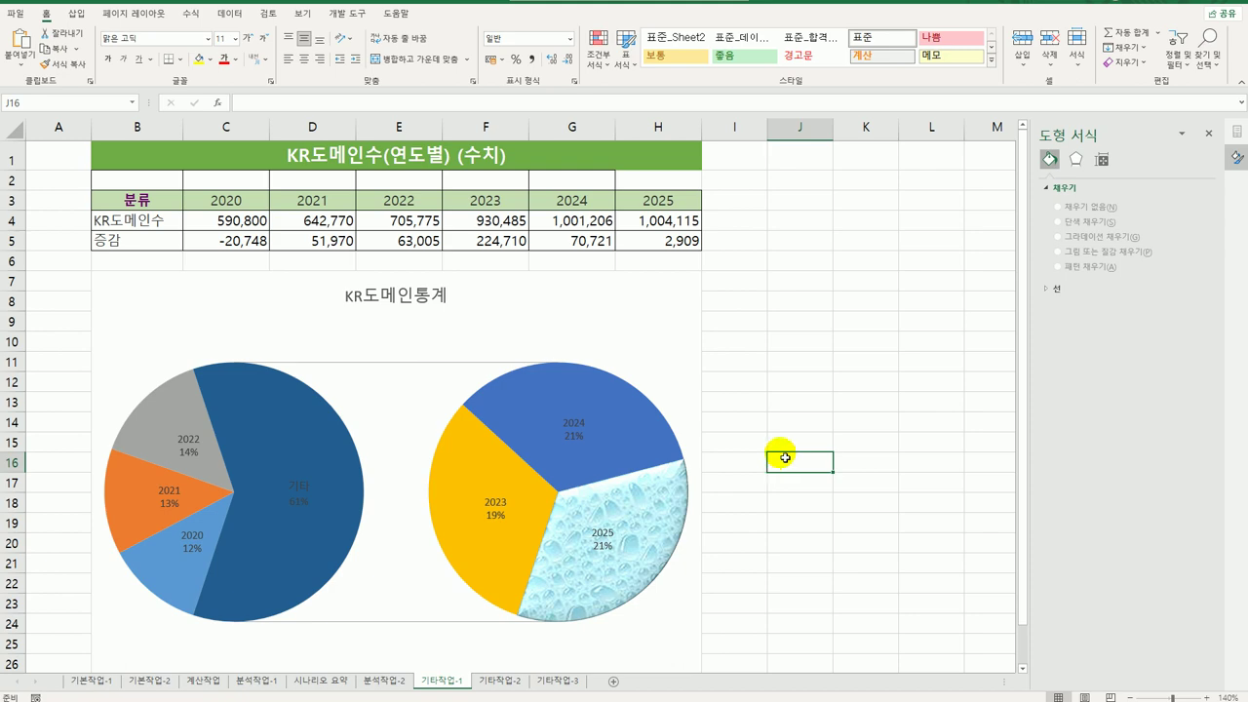
- On the 기타작업-2 sheet, insert a form control button covering cells B2:C3
left_click(492, 681)
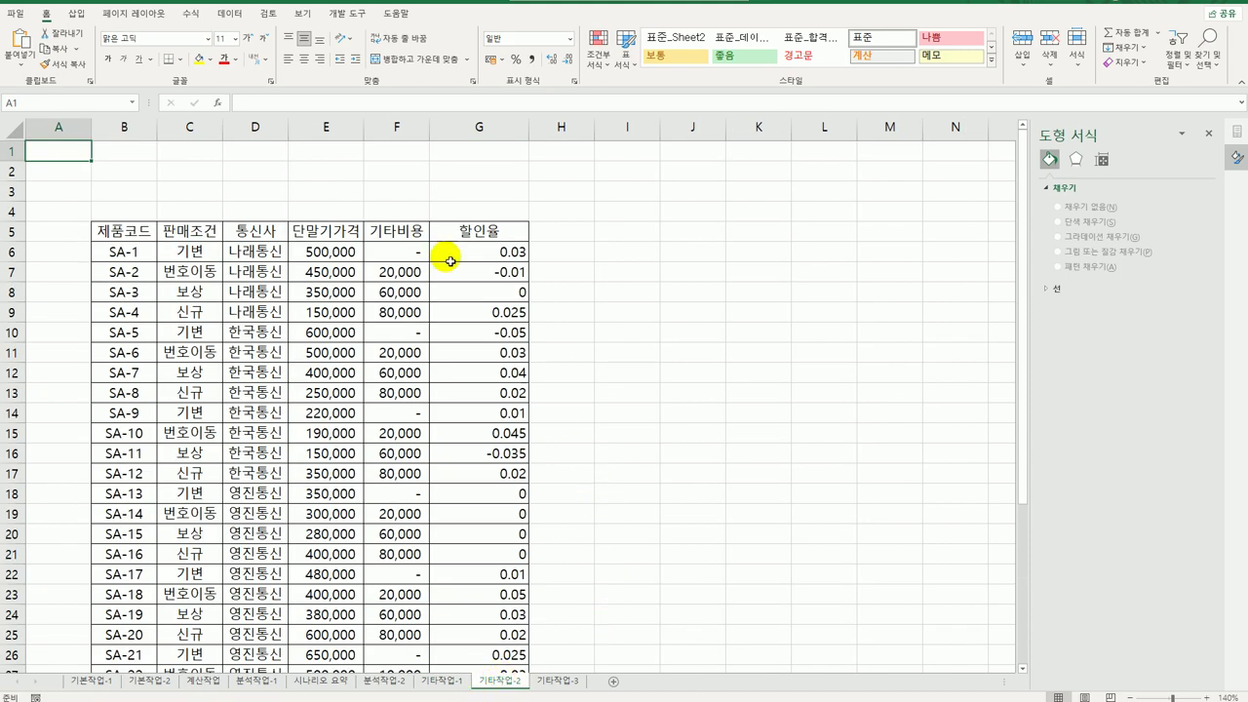
left_click(345, 14)
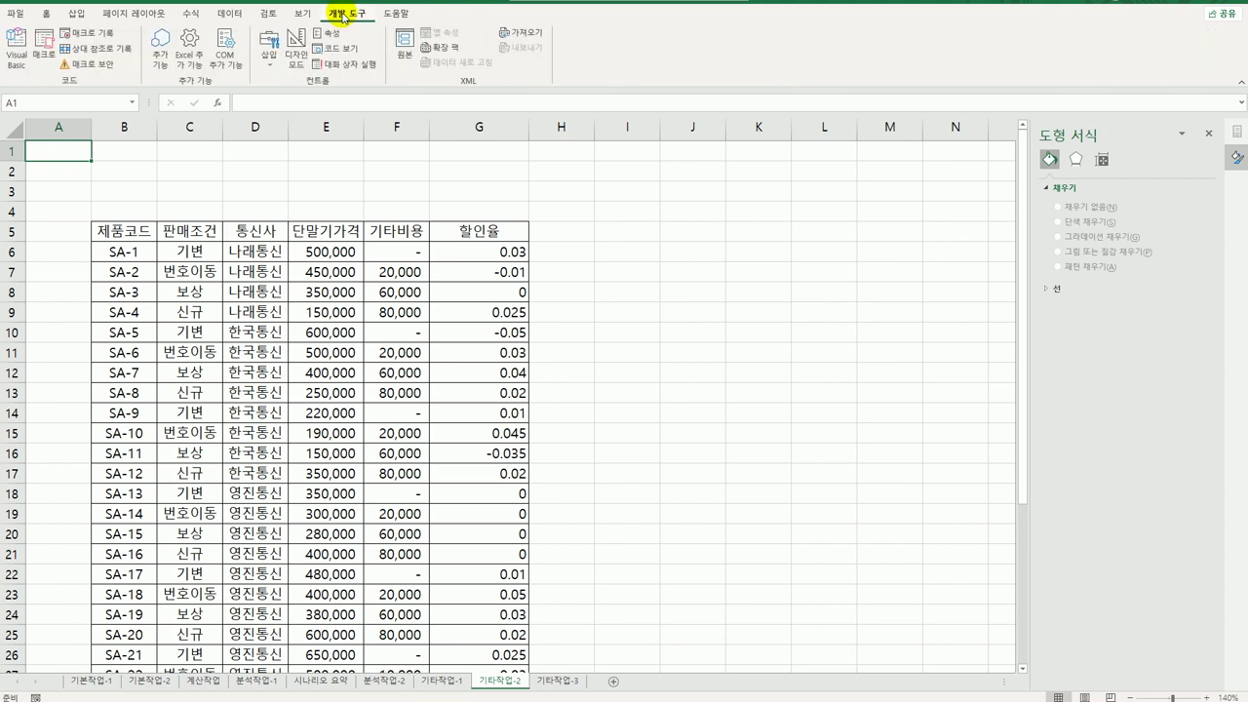
left_click(269, 48)
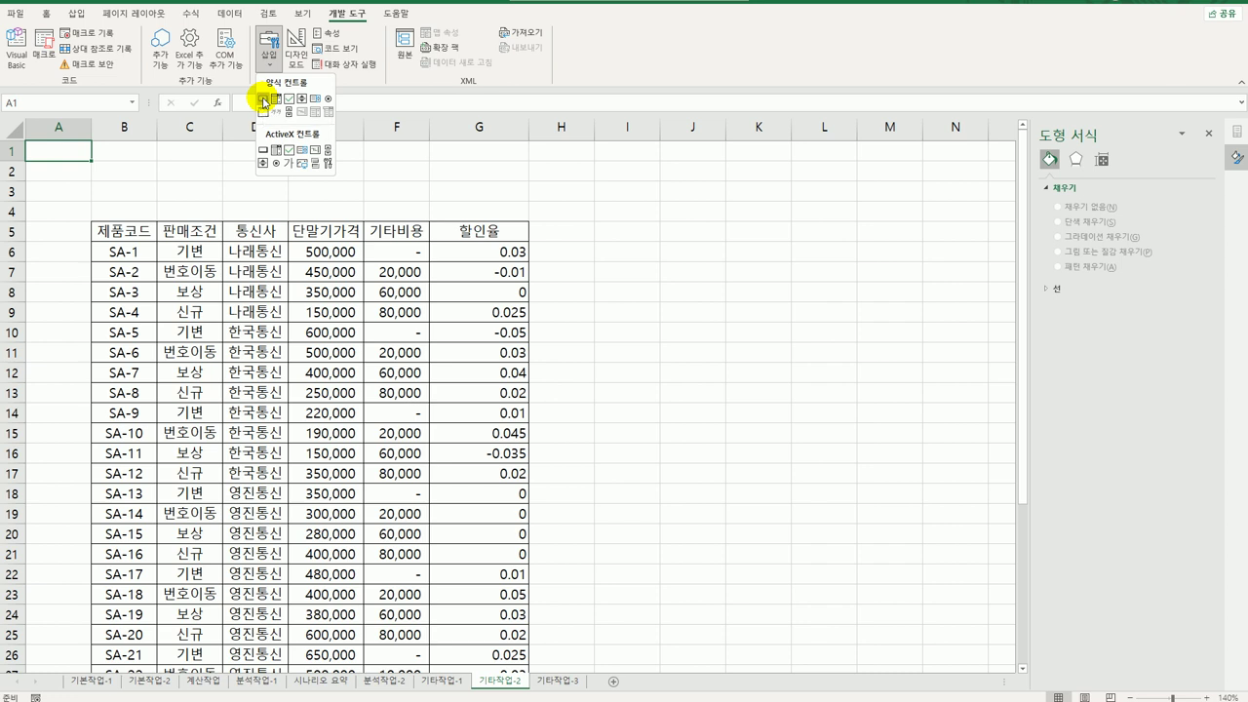
left_click(263, 99)
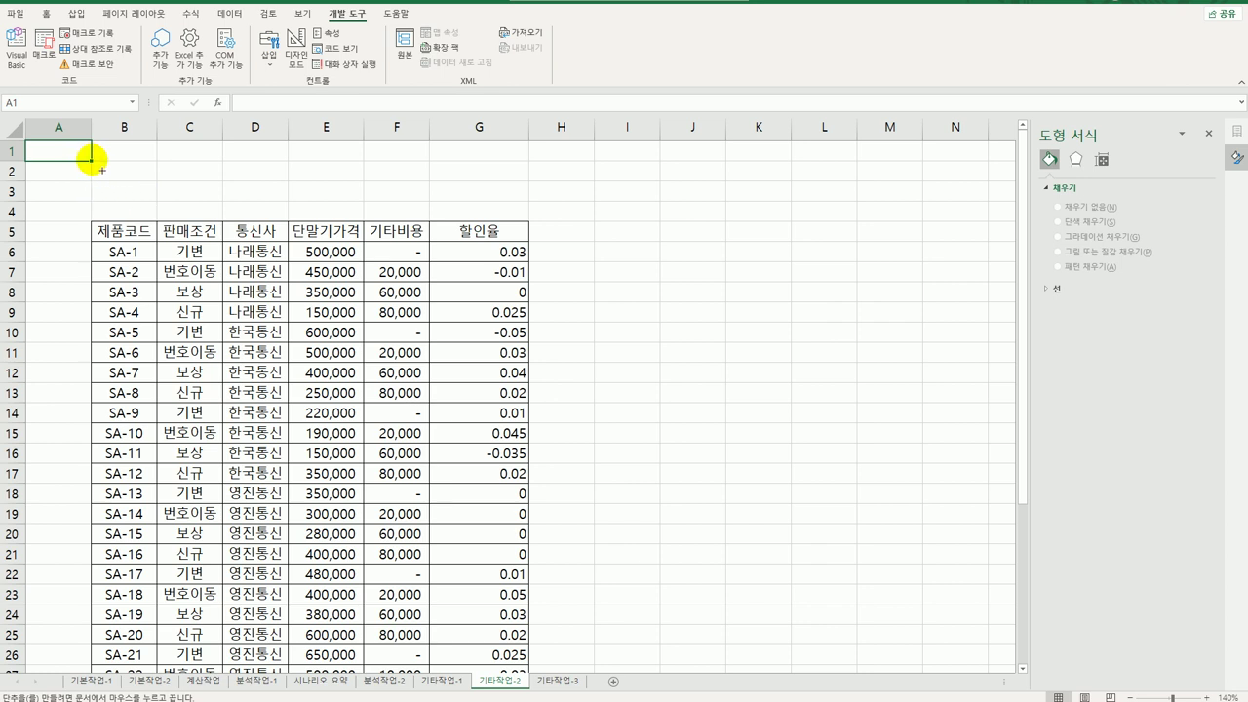
left_click_drag(92, 159, 205, 195)
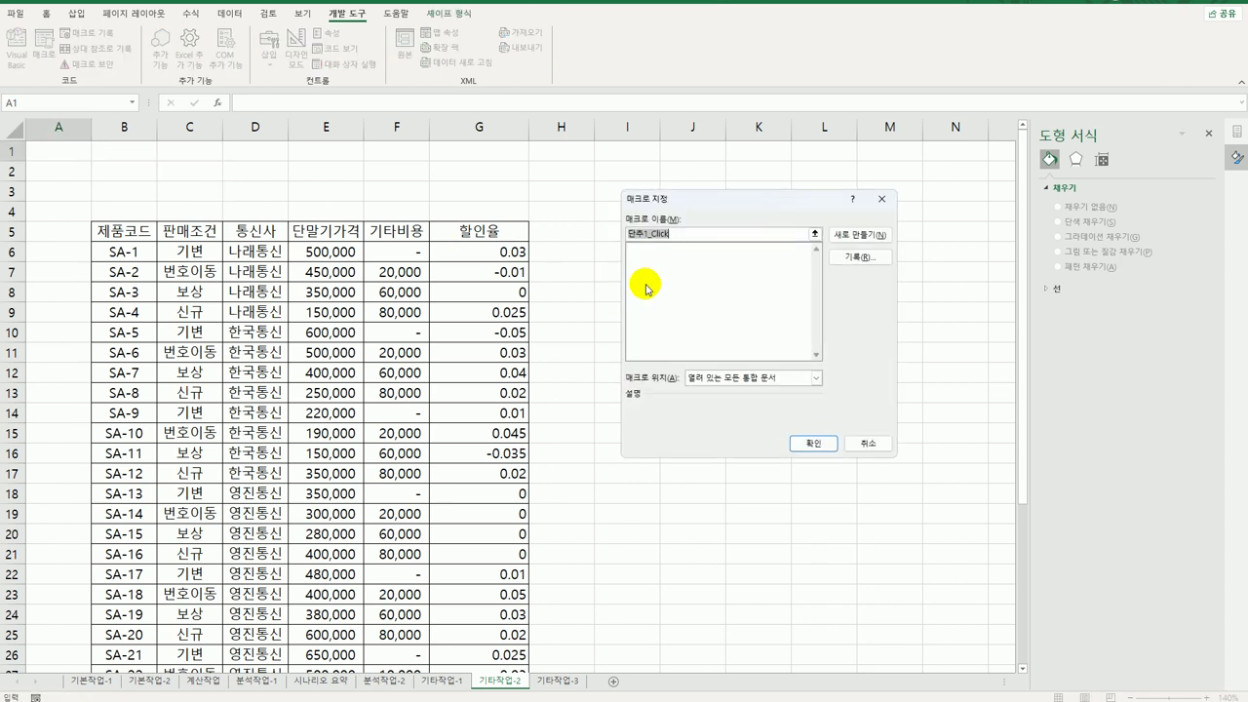
- Name the new button's macro 서식적용 and start recording it in the current workbook (현재 통합 문서)
key("BackSpace")
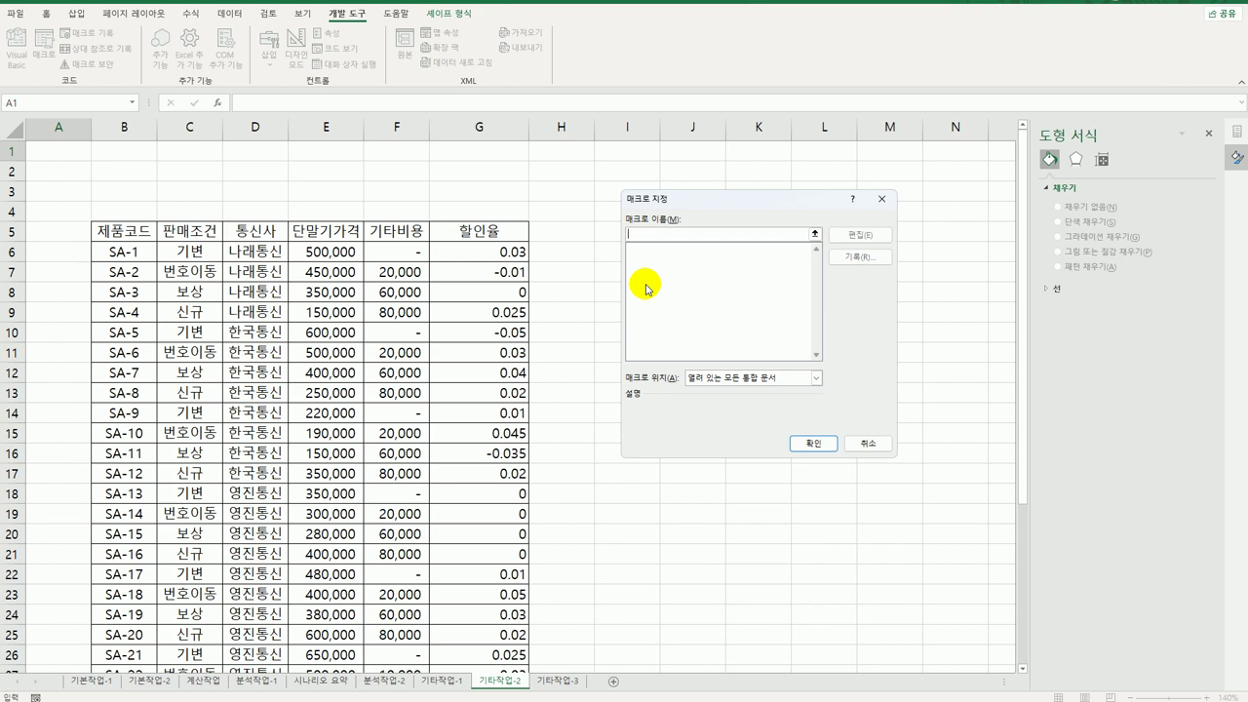
type("서식적용")
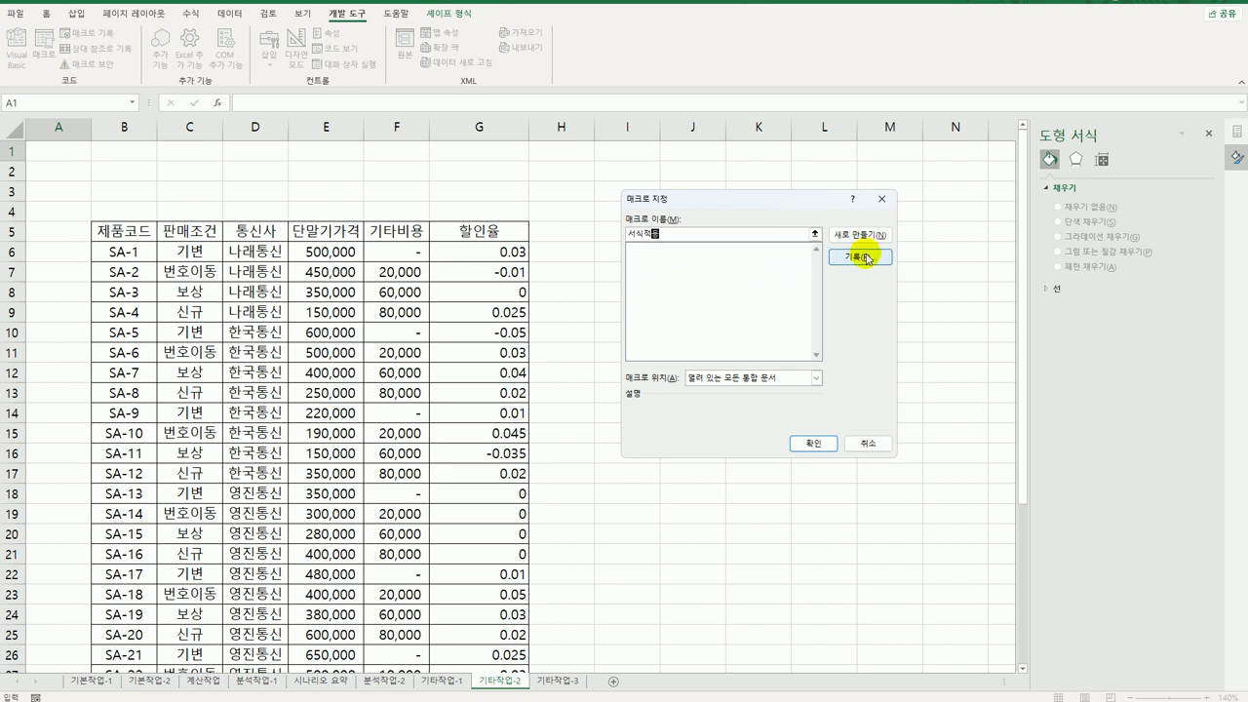
left_click(864, 256)
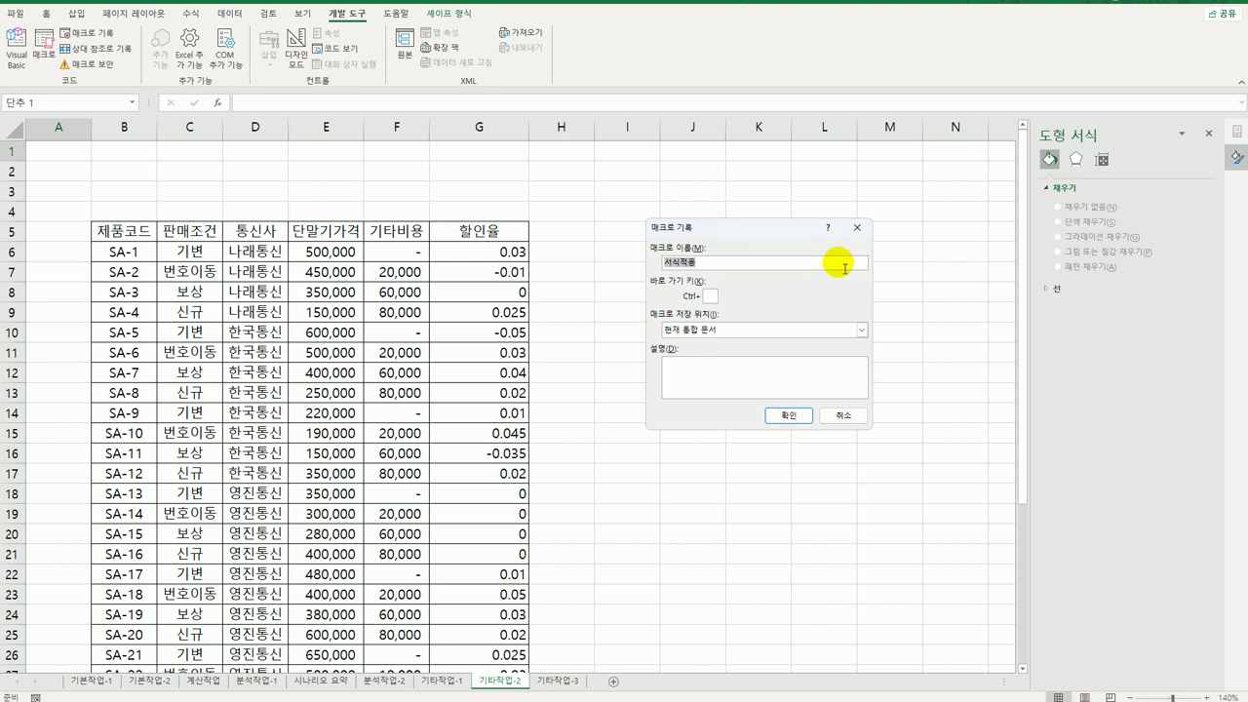
left_click(781, 417)
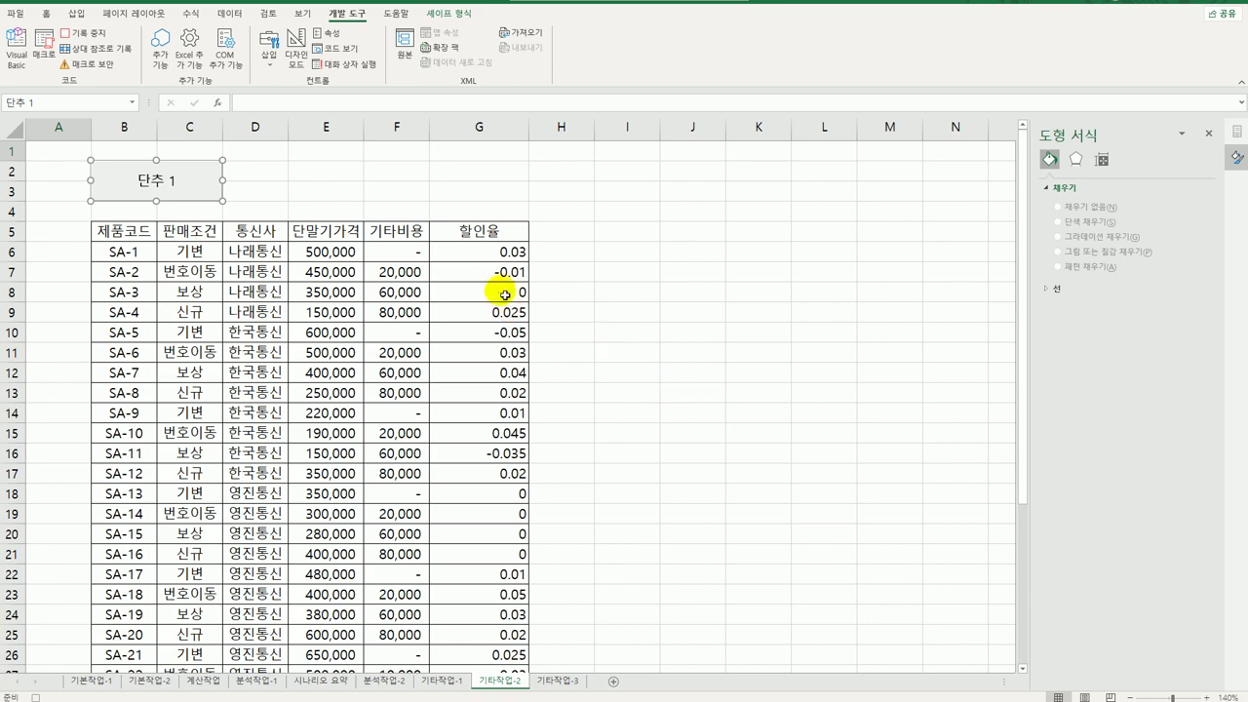
- Try to apply the custom number format 0%;[자홍][적립]* 0%; to the 할인율 values in G6:G37
left_click(500, 254)
left_click_drag(500, 253, 483, 639)
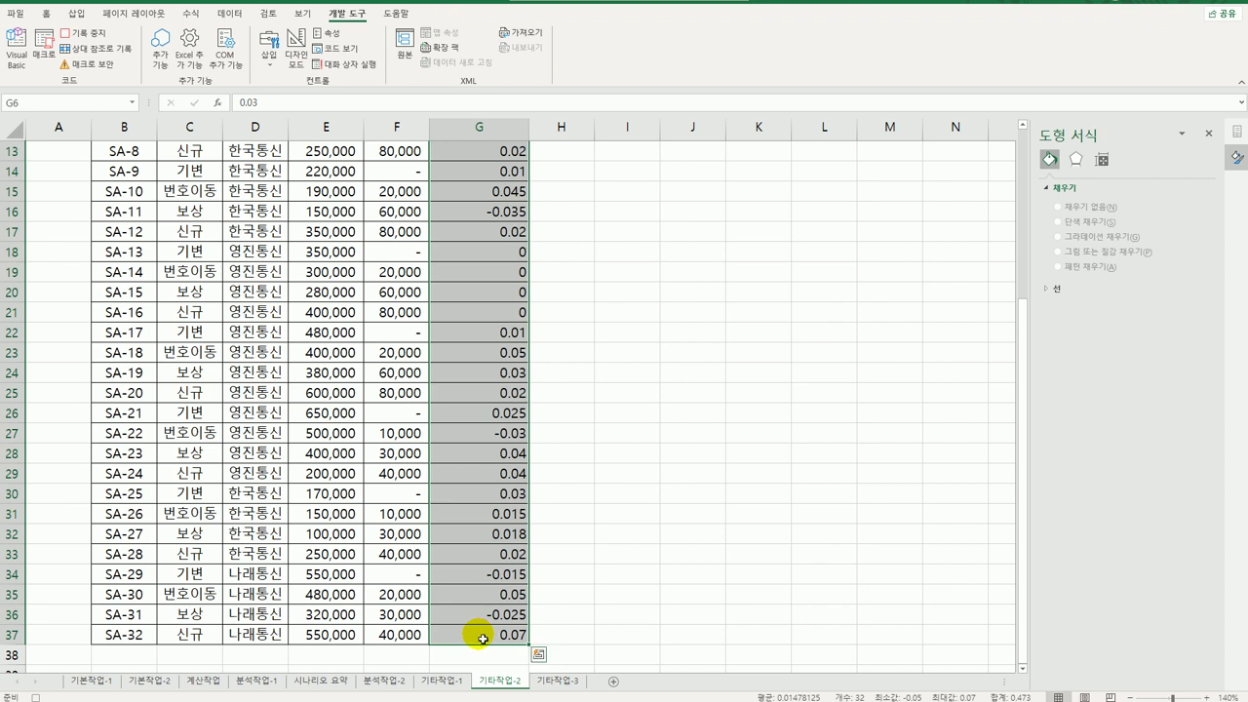
right_click(491, 280)
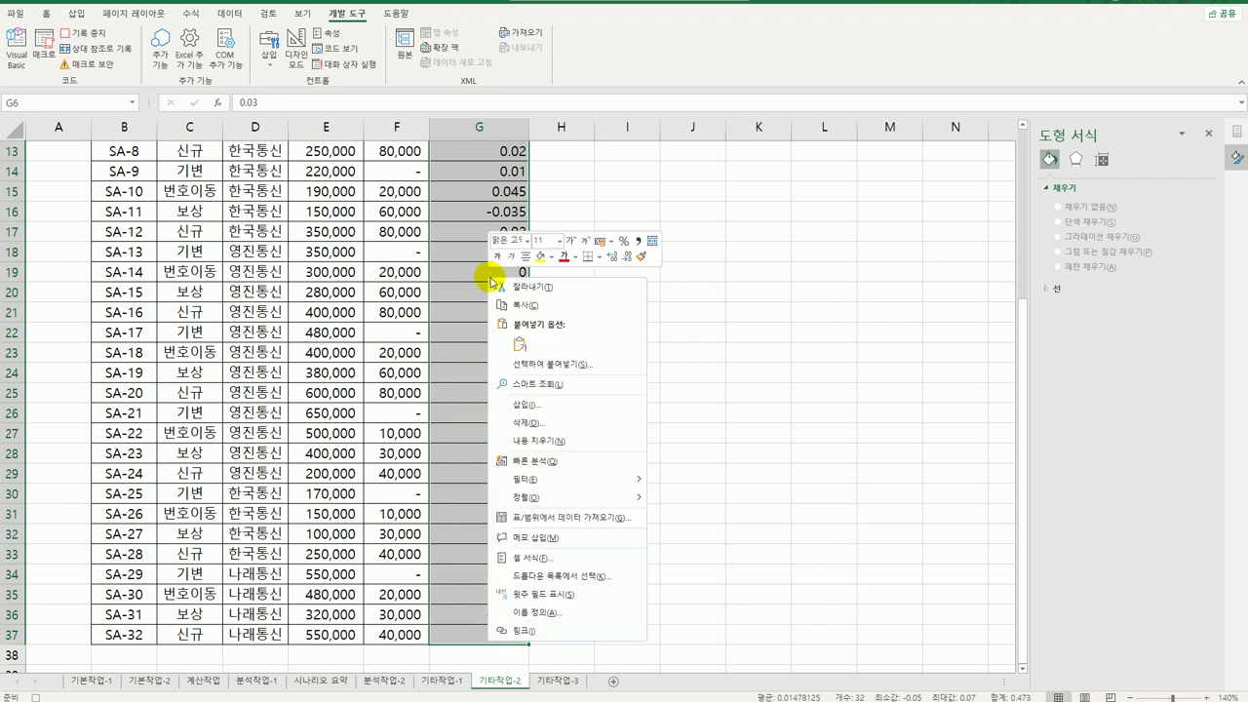
left_click(565, 558)
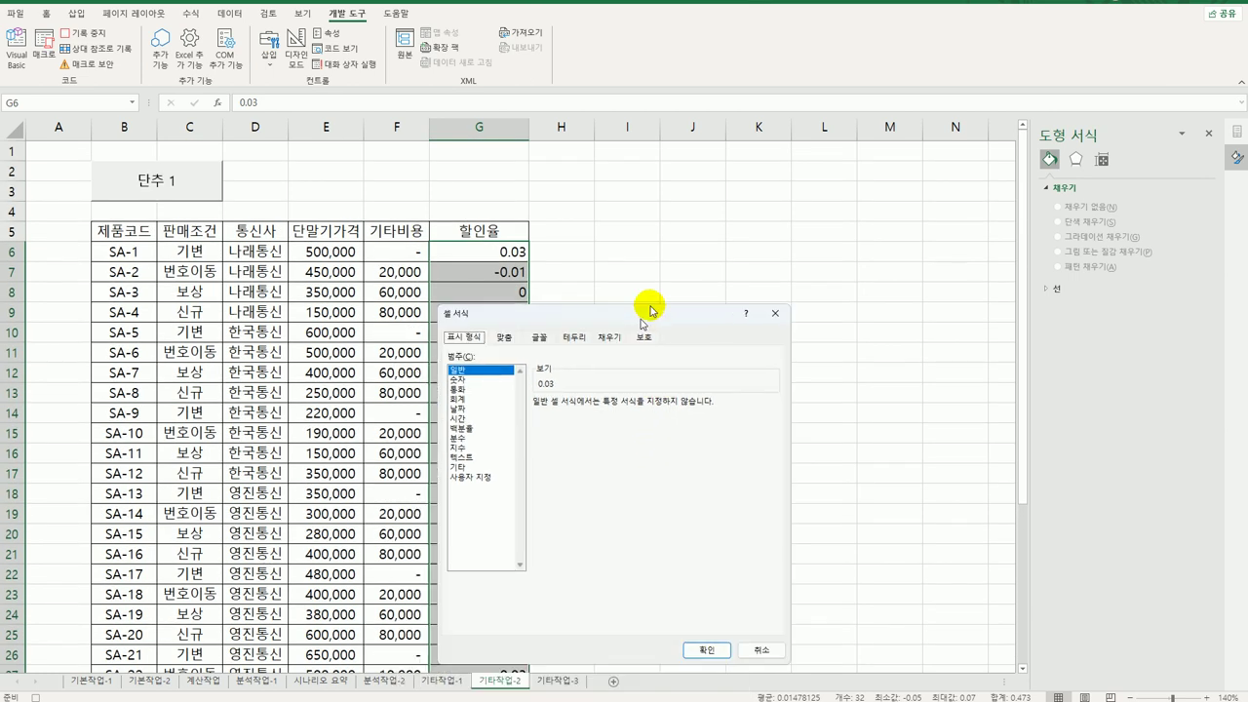
left_click_drag(651, 310, 777, 162)
left_click(618, 319)
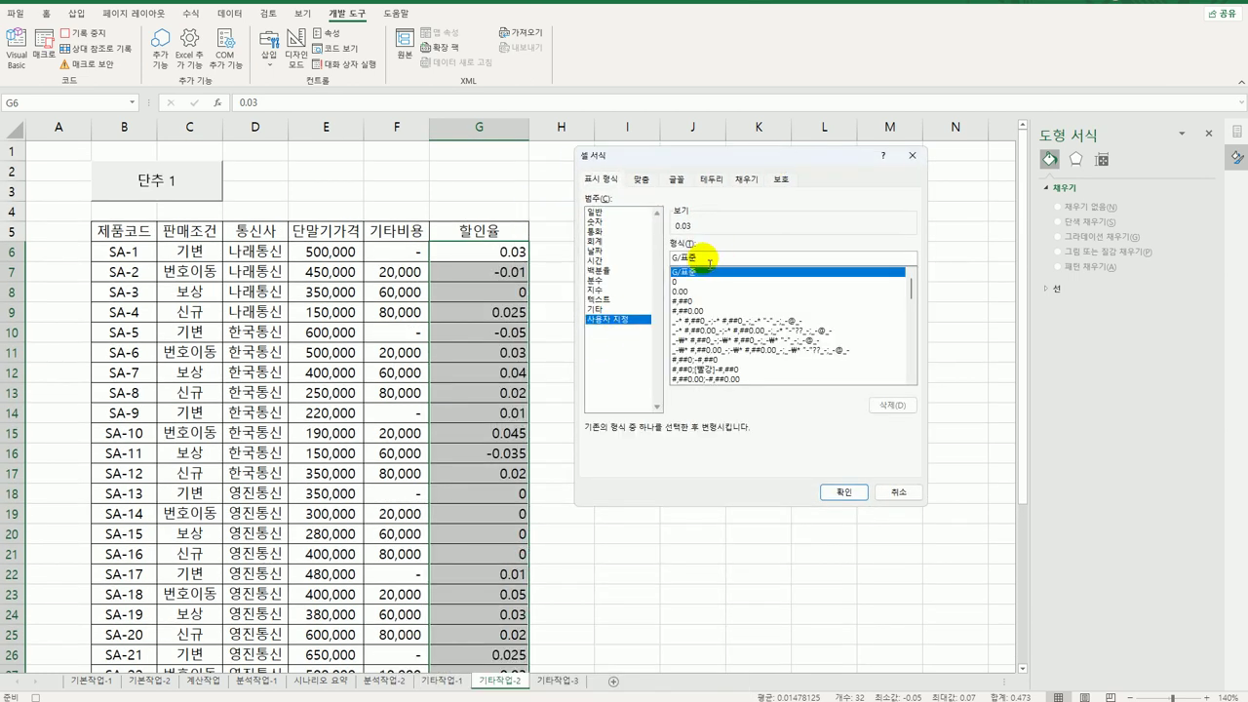
left_click_drag(708, 261, 650, 262)
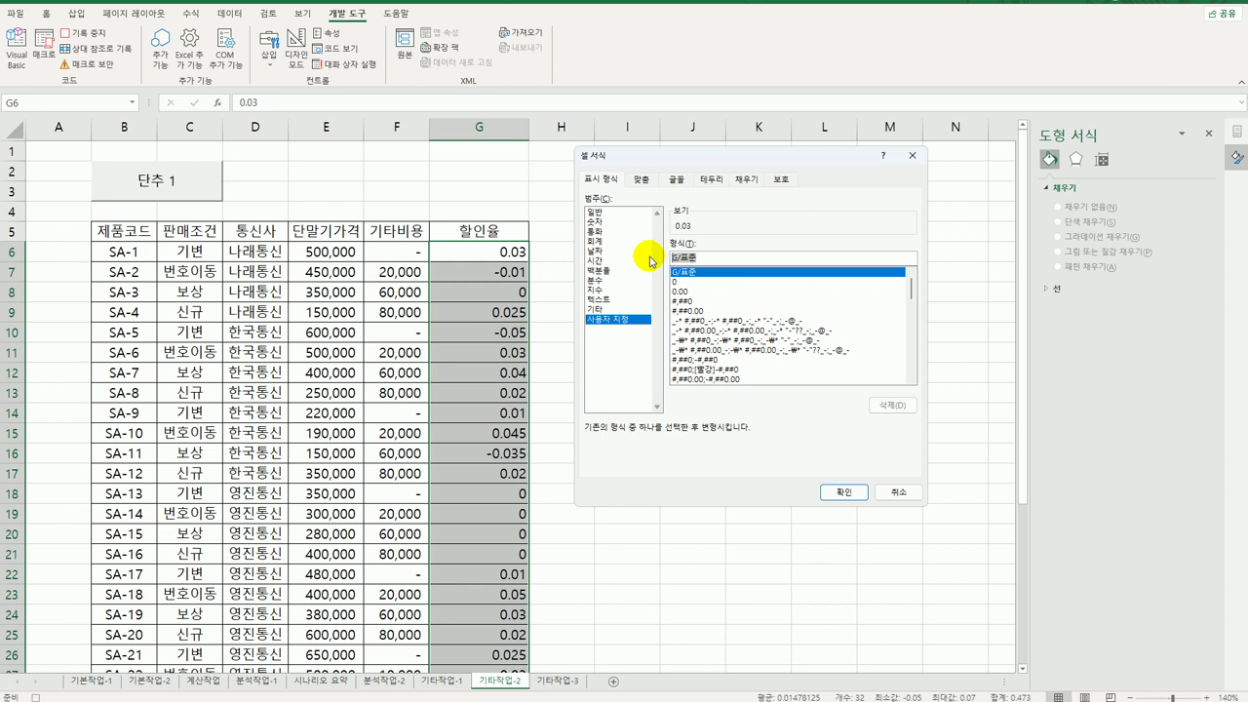
type("0")
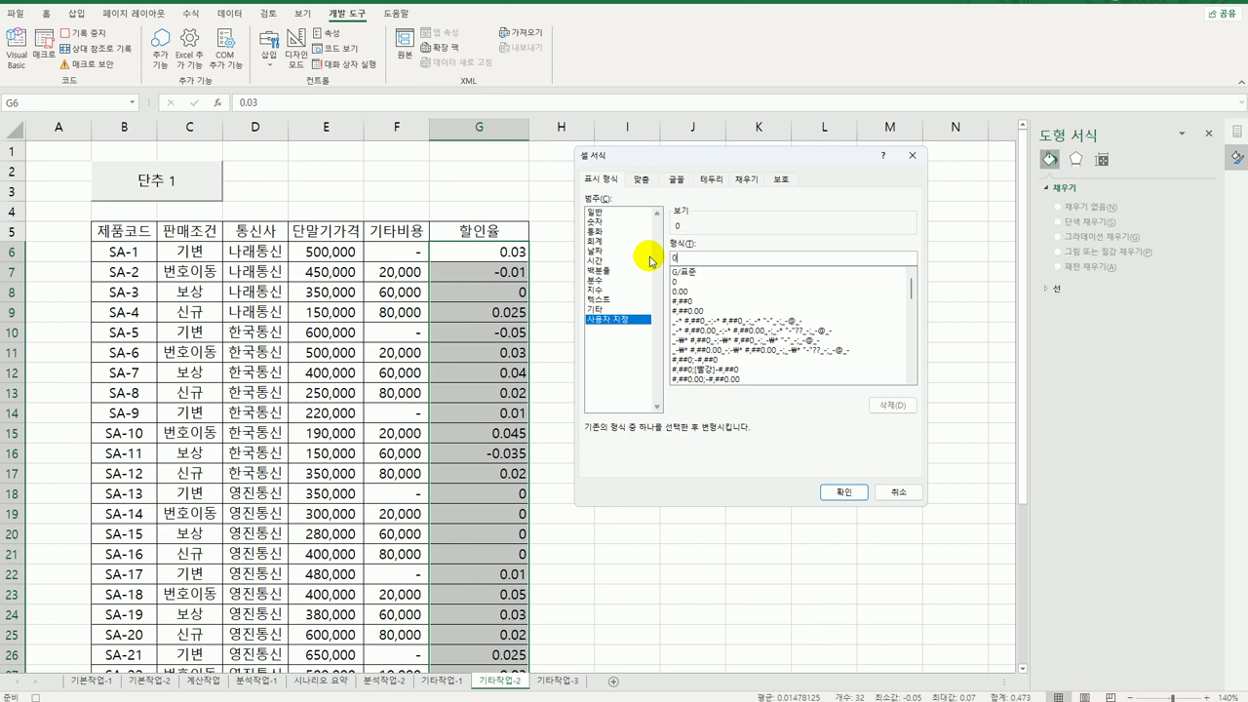
type("%;")
type("[자홍][적립]")
type("0%;")
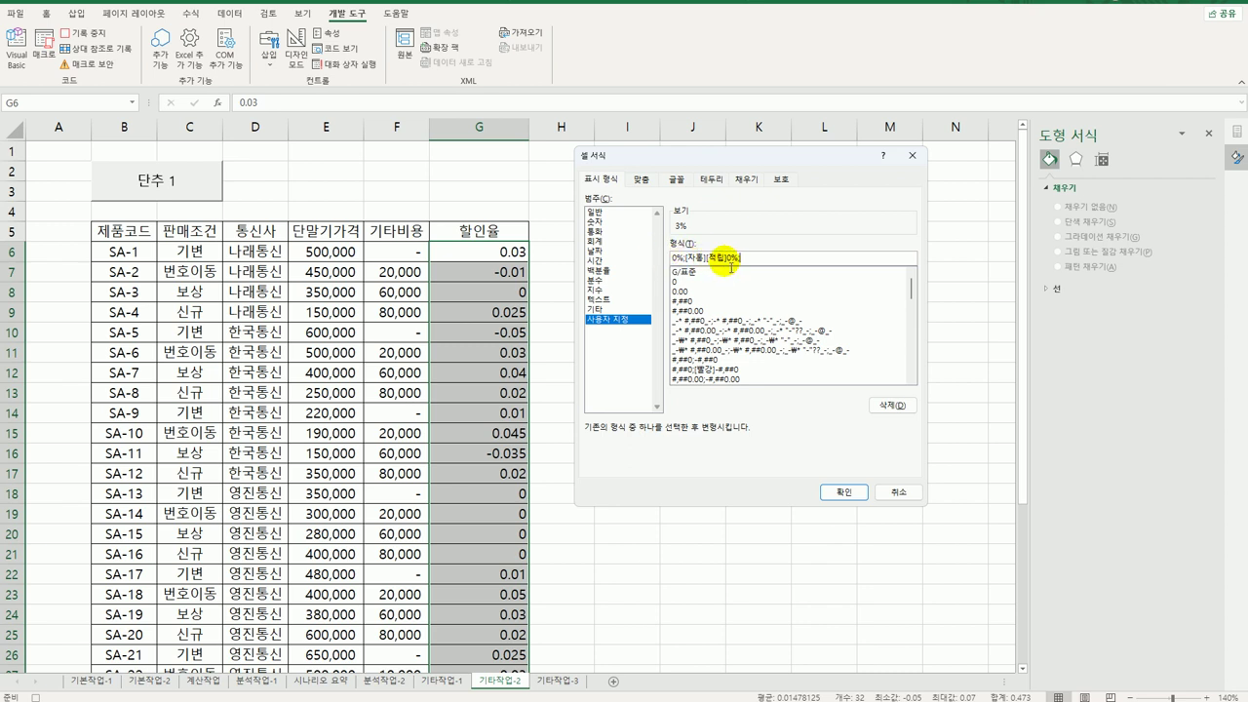
type(";")
type("*")
left_click(832, 494)
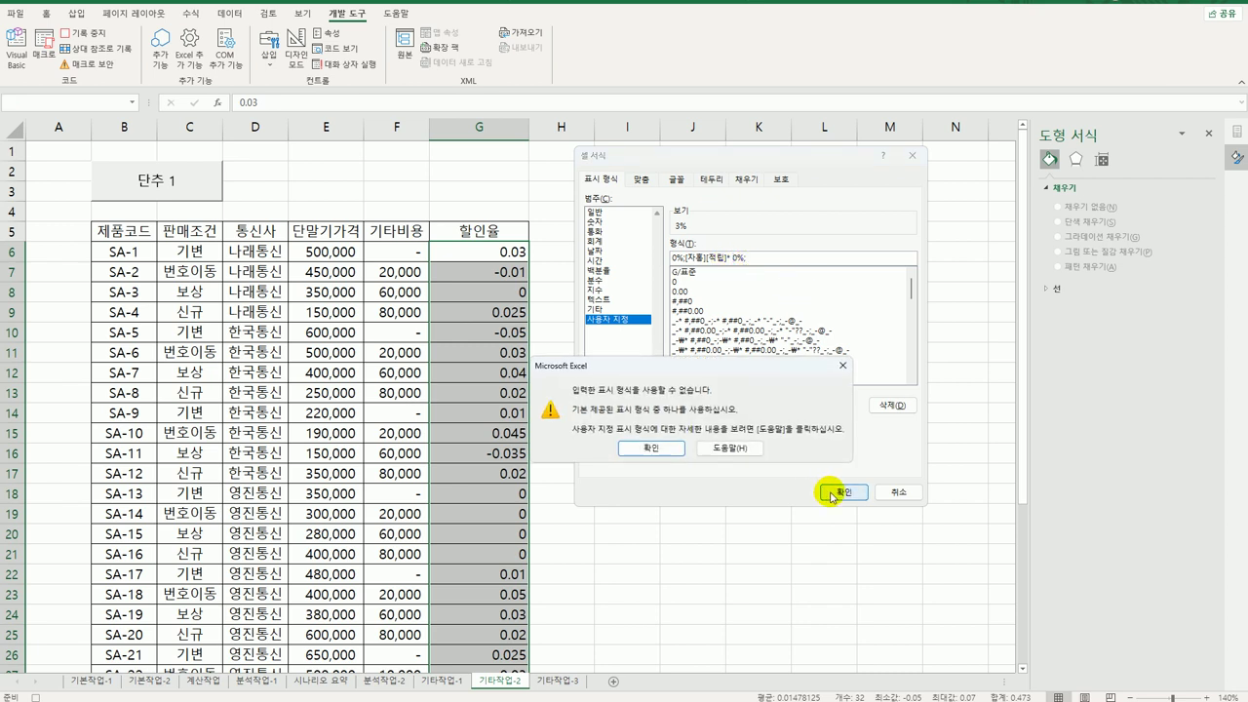
- Correct the custom format to 0%;[자홍]"[적립]"* 0%;, apply it to G6:G37, and stop recording the macro
left_click(651, 451)
left_click(705, 258)
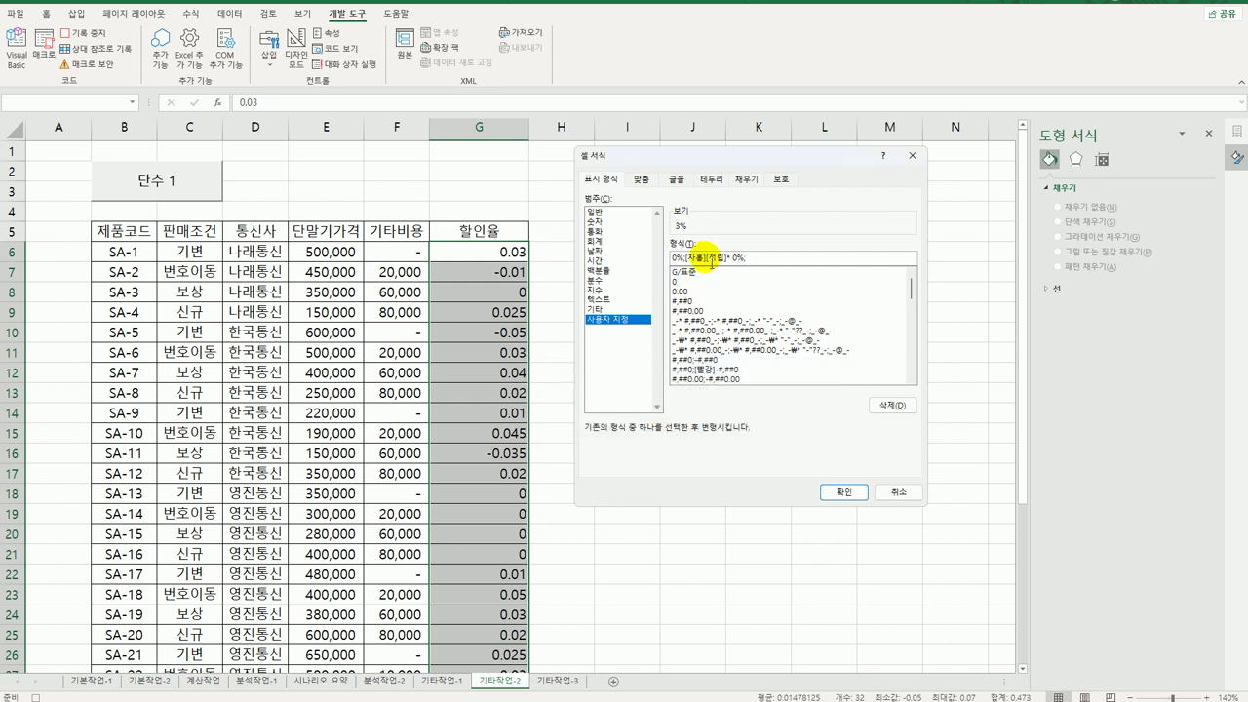
type("\"(적립)")
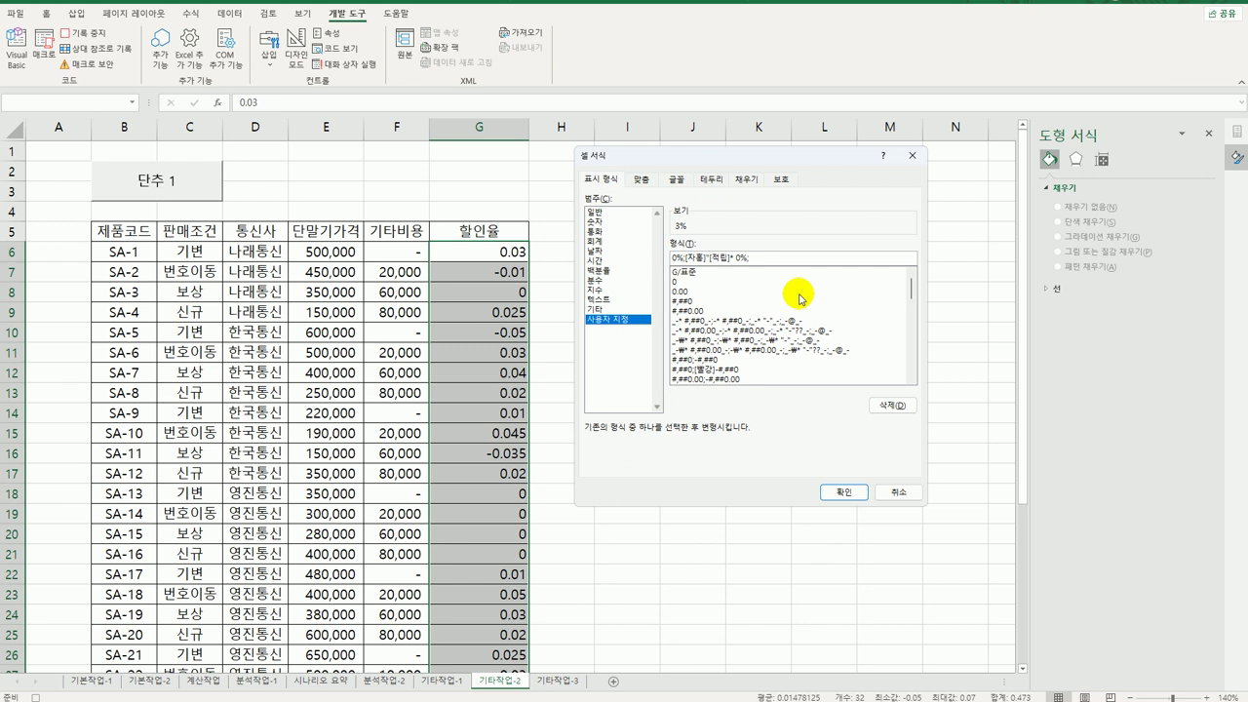
type("\"")
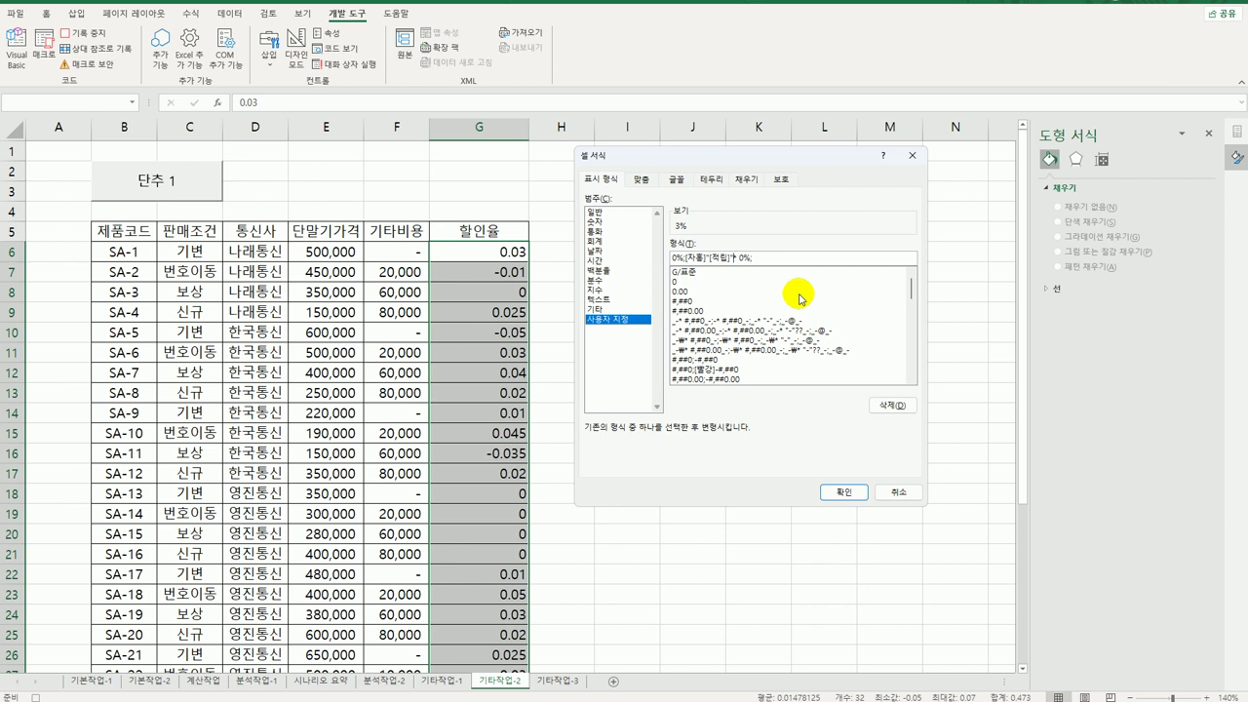
left_click(833, 493)
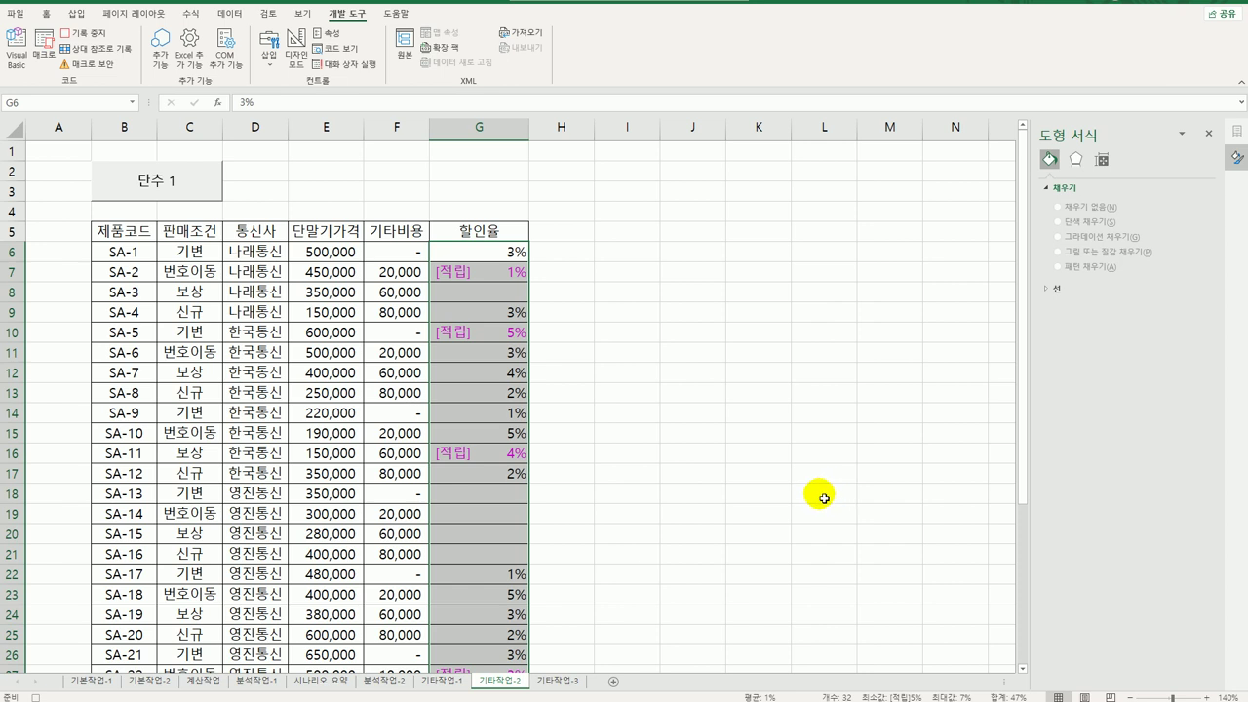
left_click(487, 251)
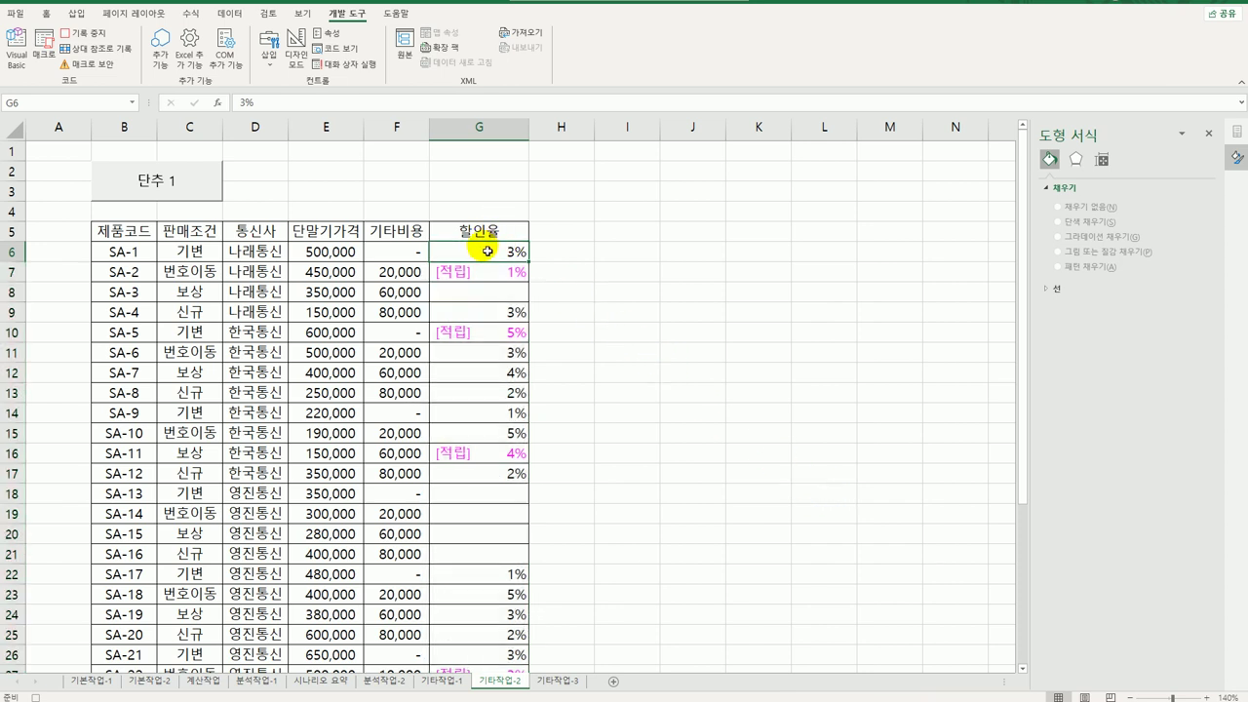
left_click(73, 34)
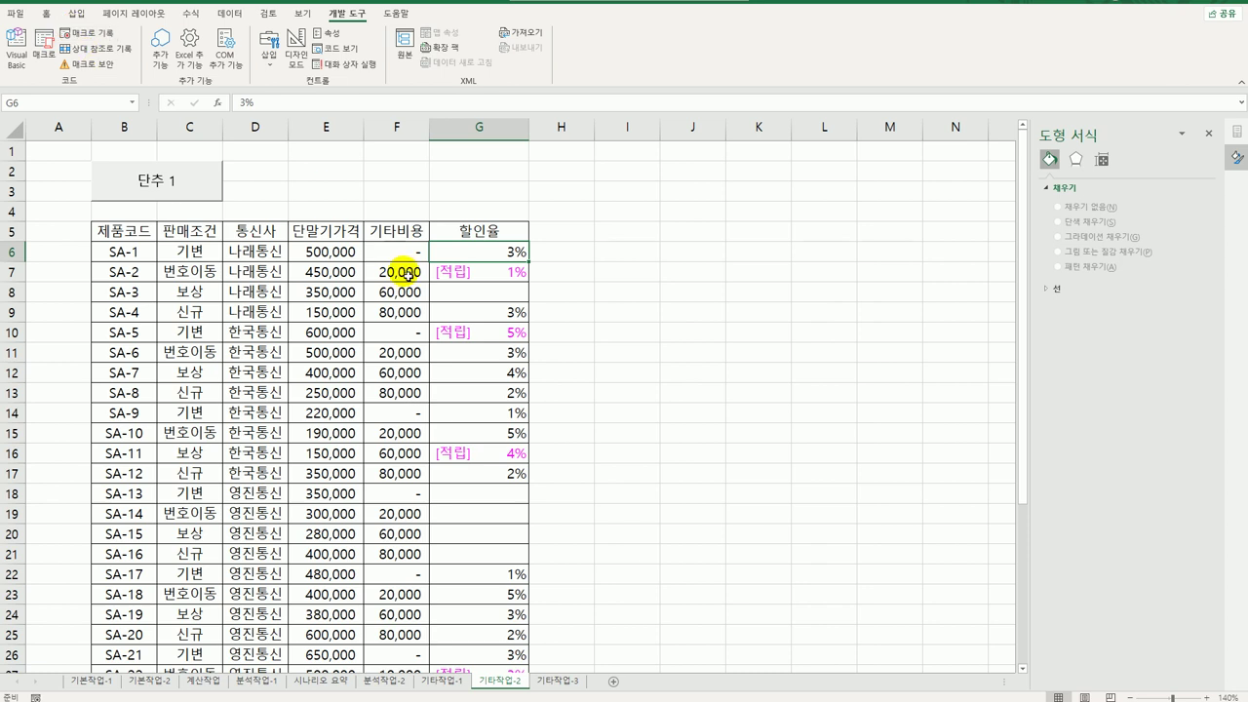
- Change the label of the button over B2:C3 to 서식적용 and deselect it
right_click(142, 178)
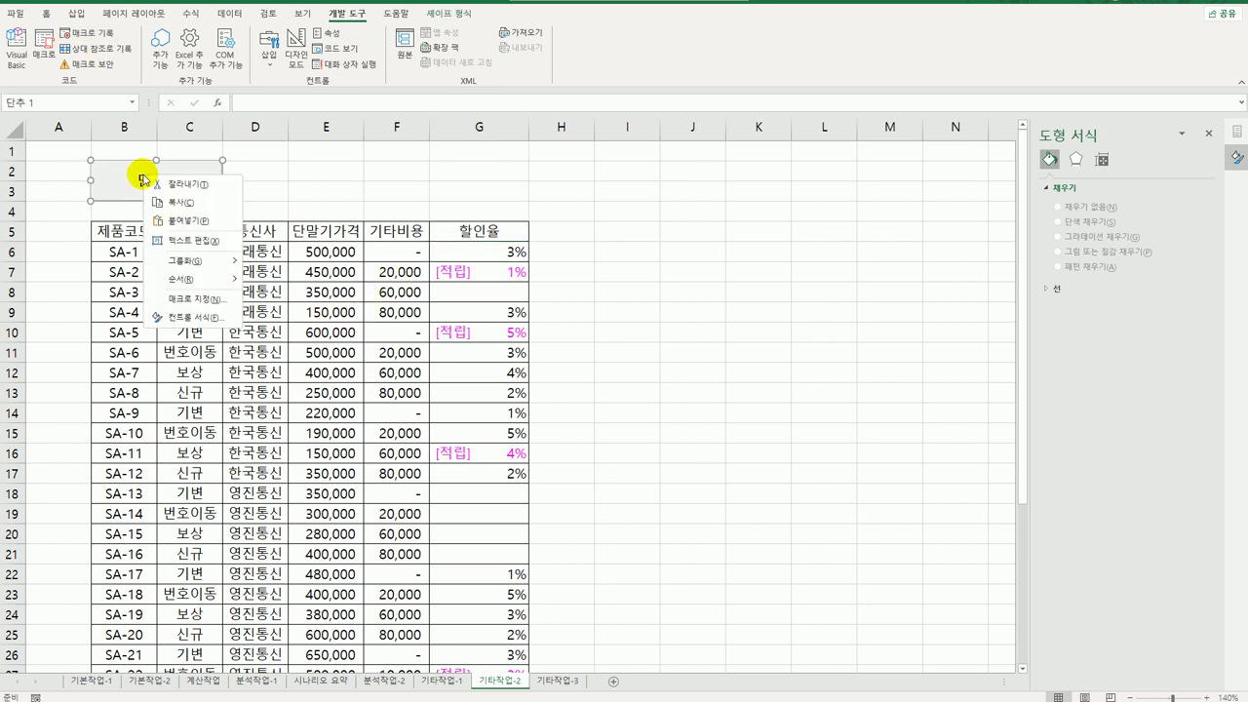
left_click(209, 240)
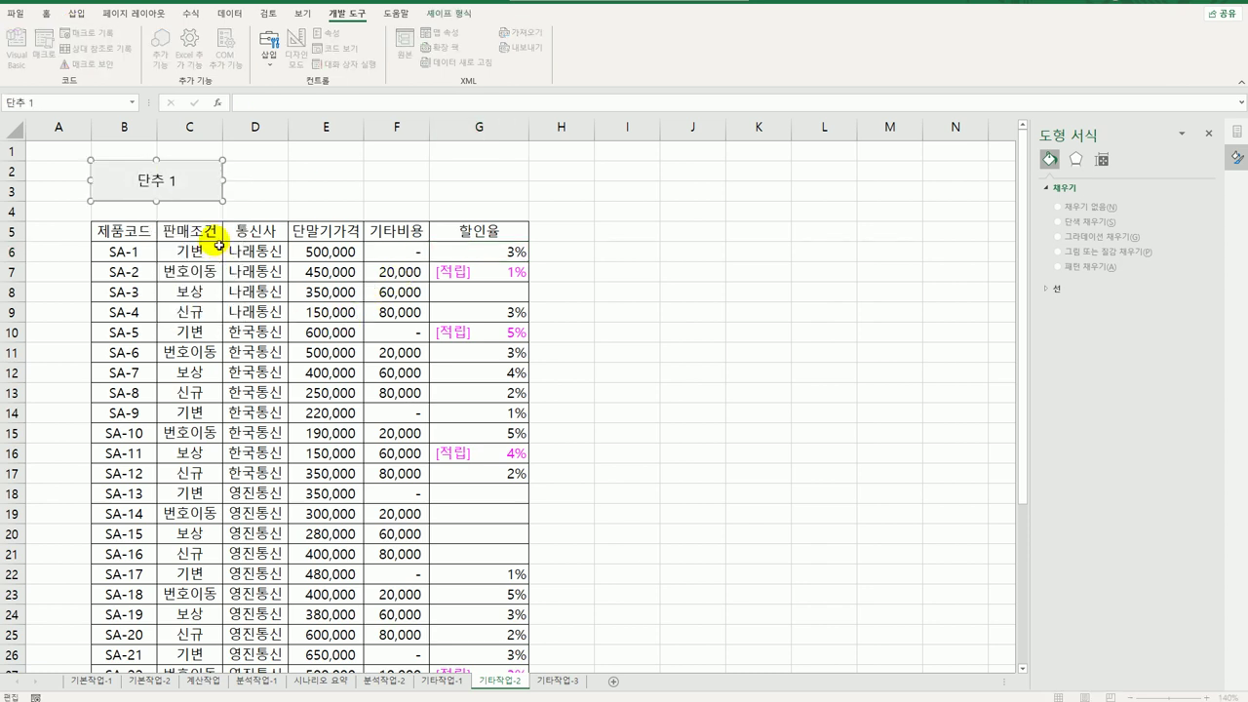
key("ctrl+a")
type("서식적용")
left_click(581, 212)
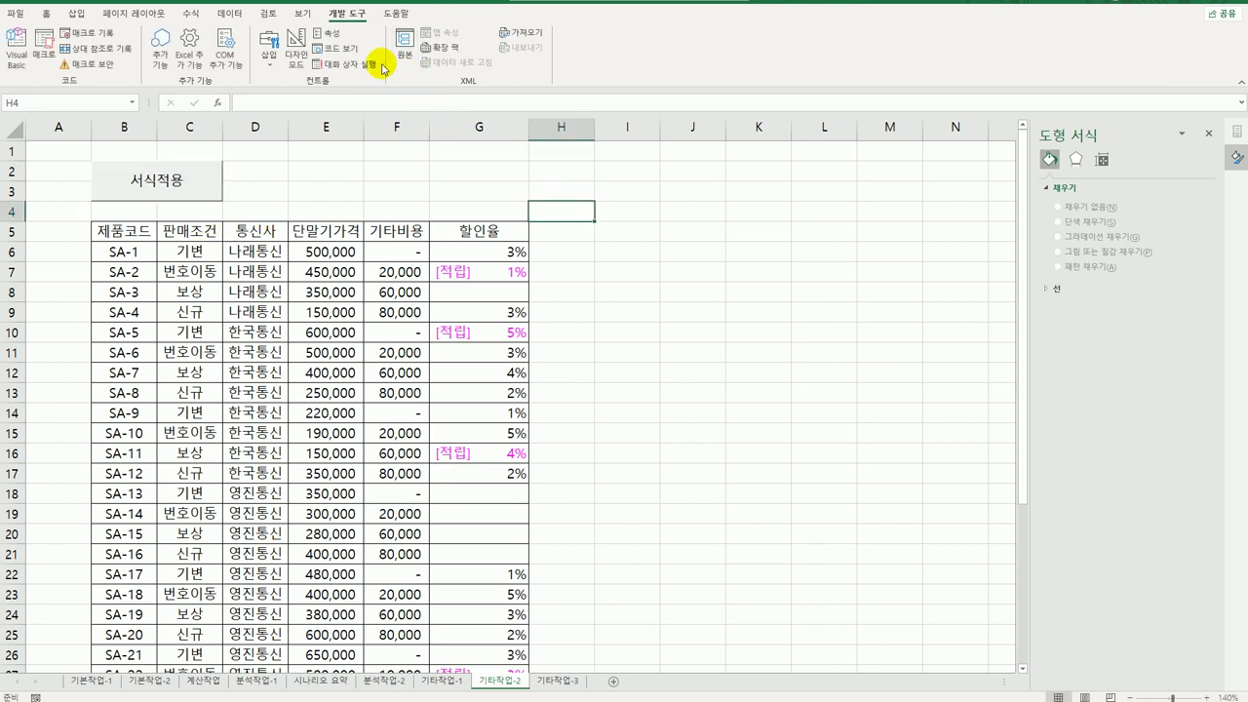
- Insert a second form control button covering E2:F3 and start recording its macro as 그래프보기
left_click(268, 55)
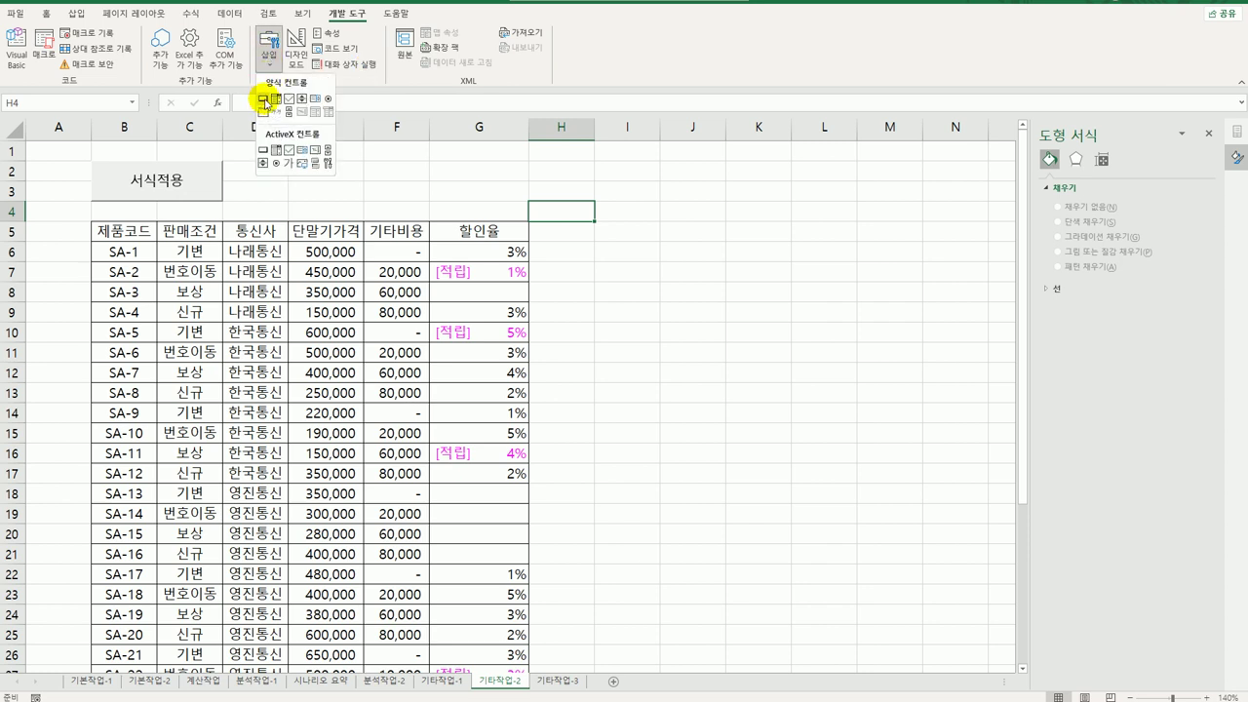
left_click(263, 98)
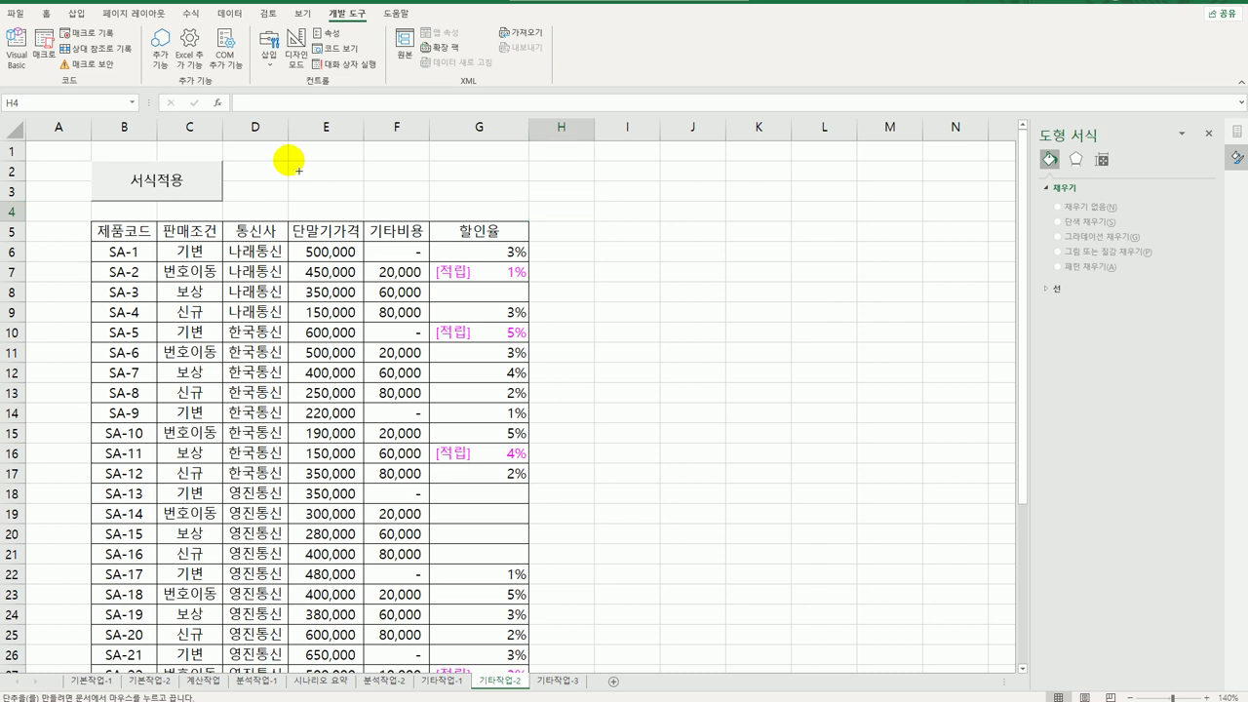
left_click_drag(297, 170, 427, 215)
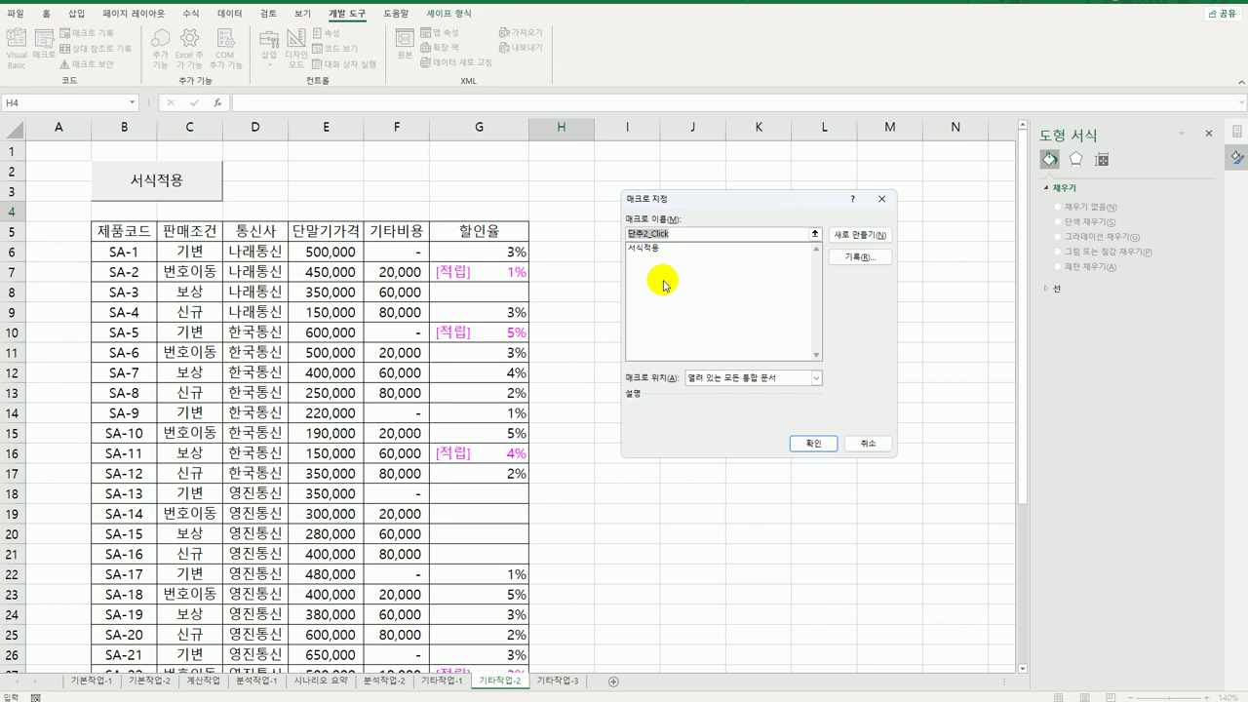
type("그래프보기")
left_click(851, 257)
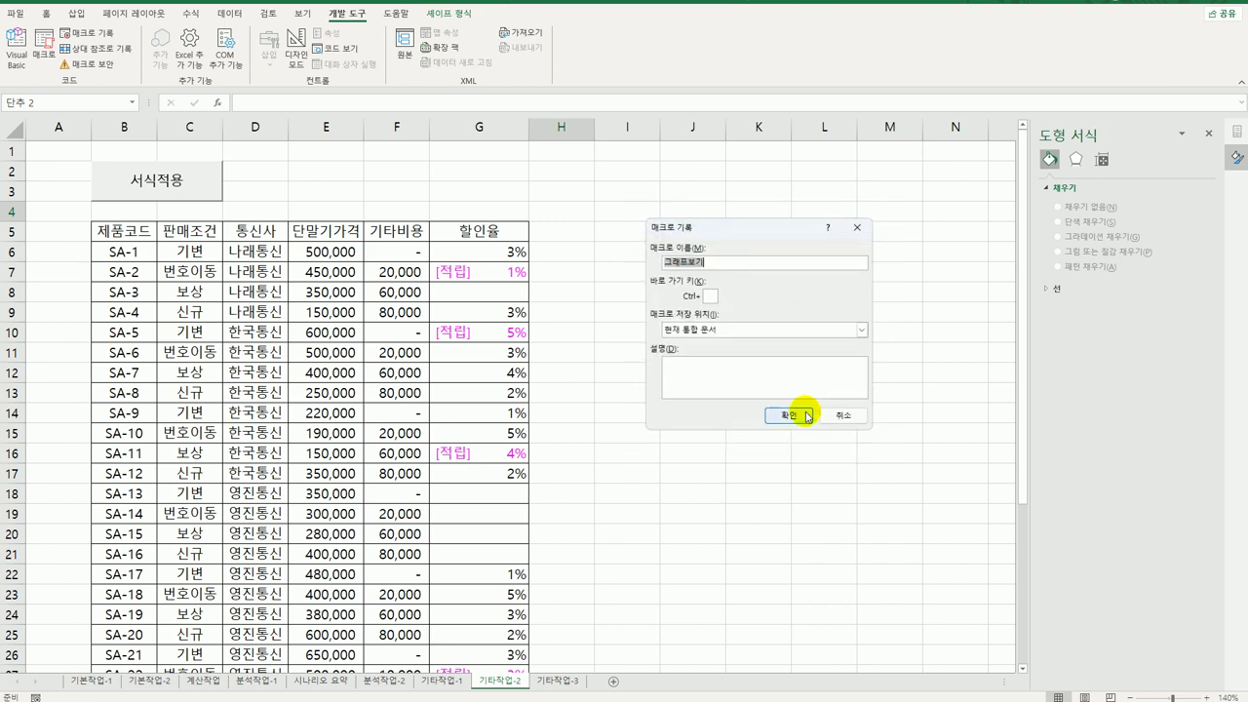
left_click(787, 416)
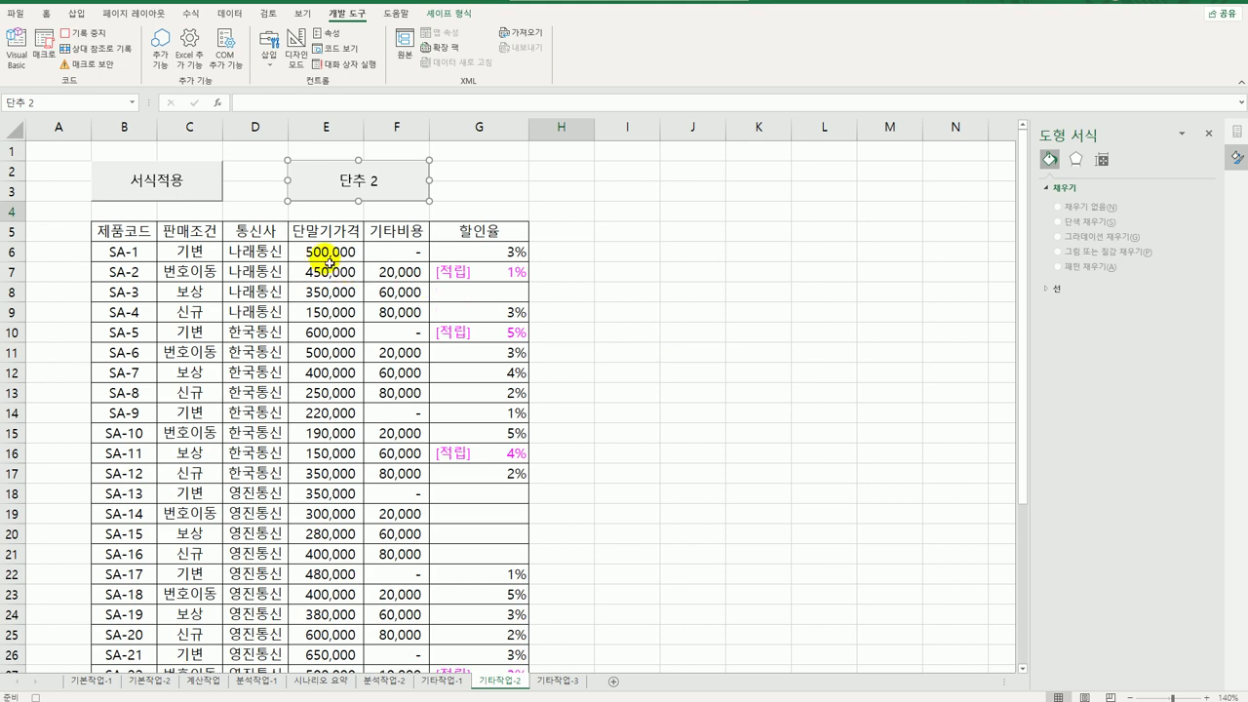
- Start a new conditional formatting rule for the 단말기가격 values in E6:E37 and set its format style to 데이터 막대
left_click_drag(329, 261, 328, 633)
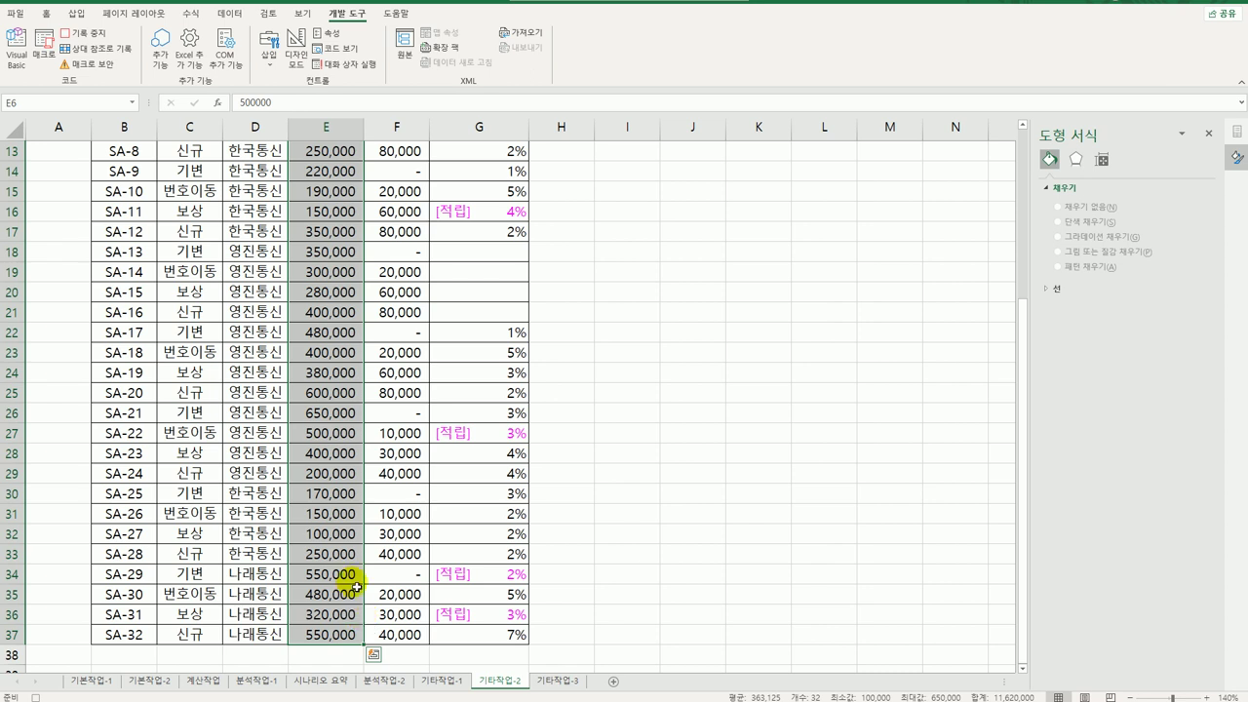
left_click(48, 15)
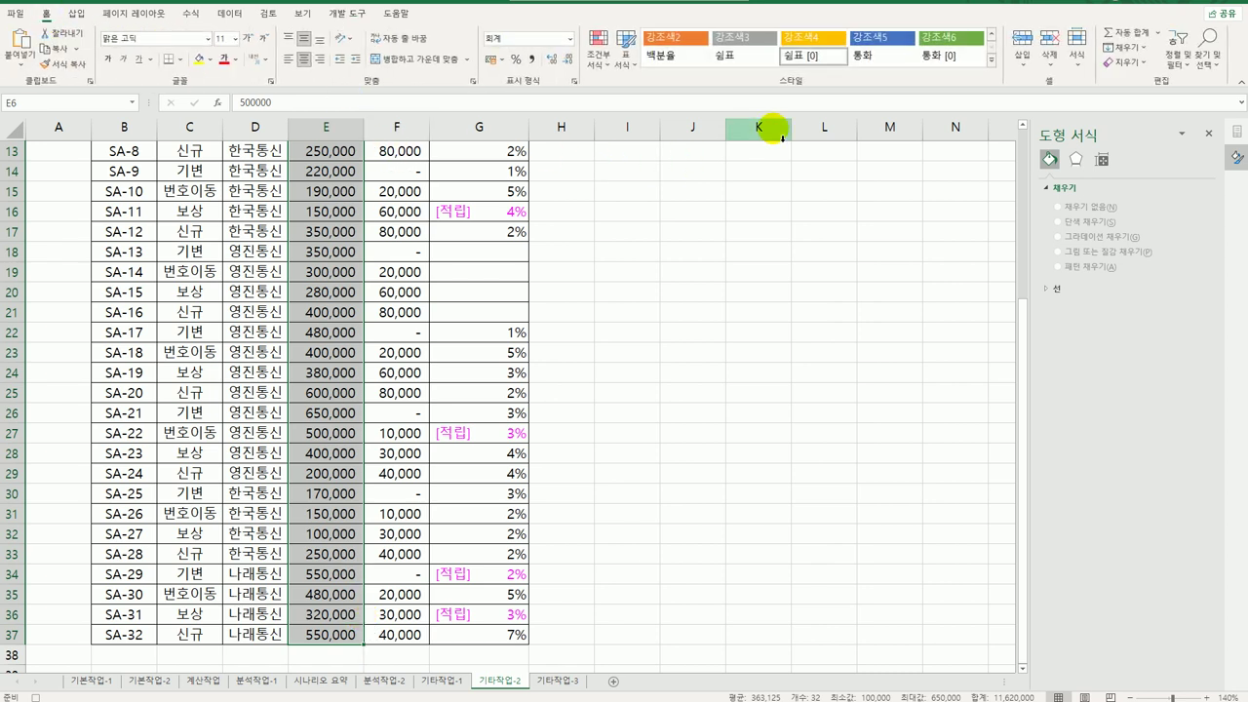
left_click(597, 64)
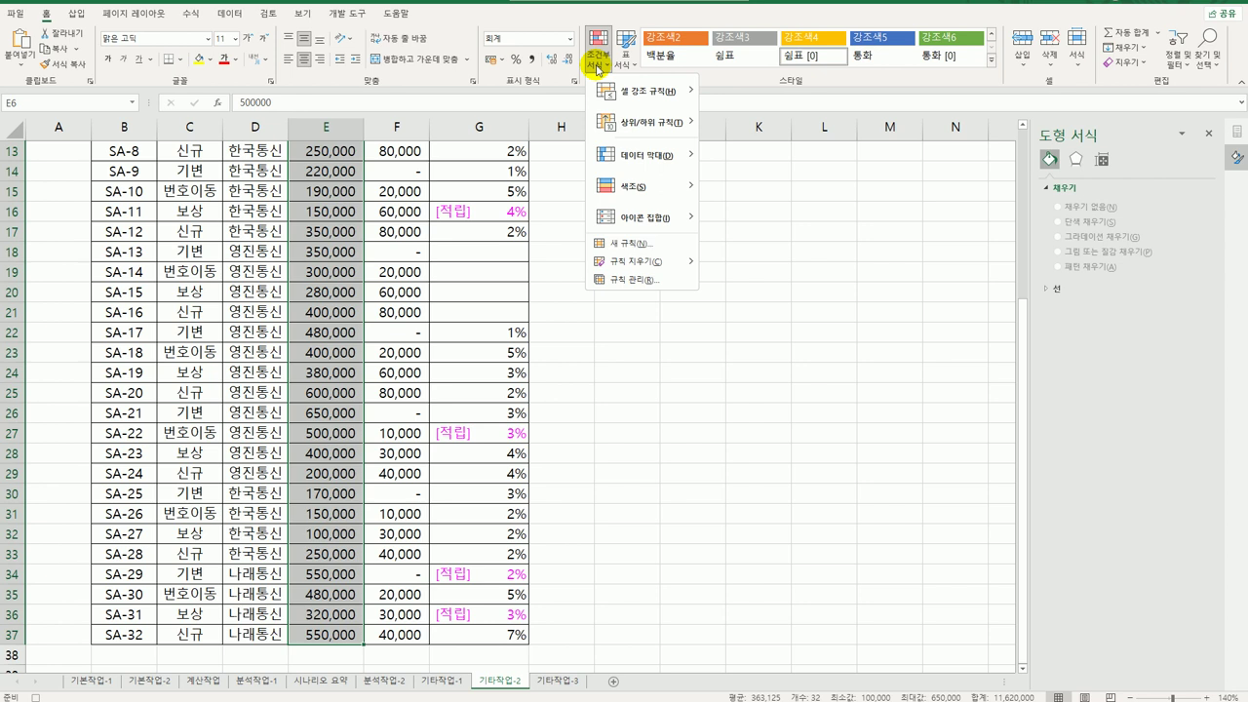
left_click(631, 244)
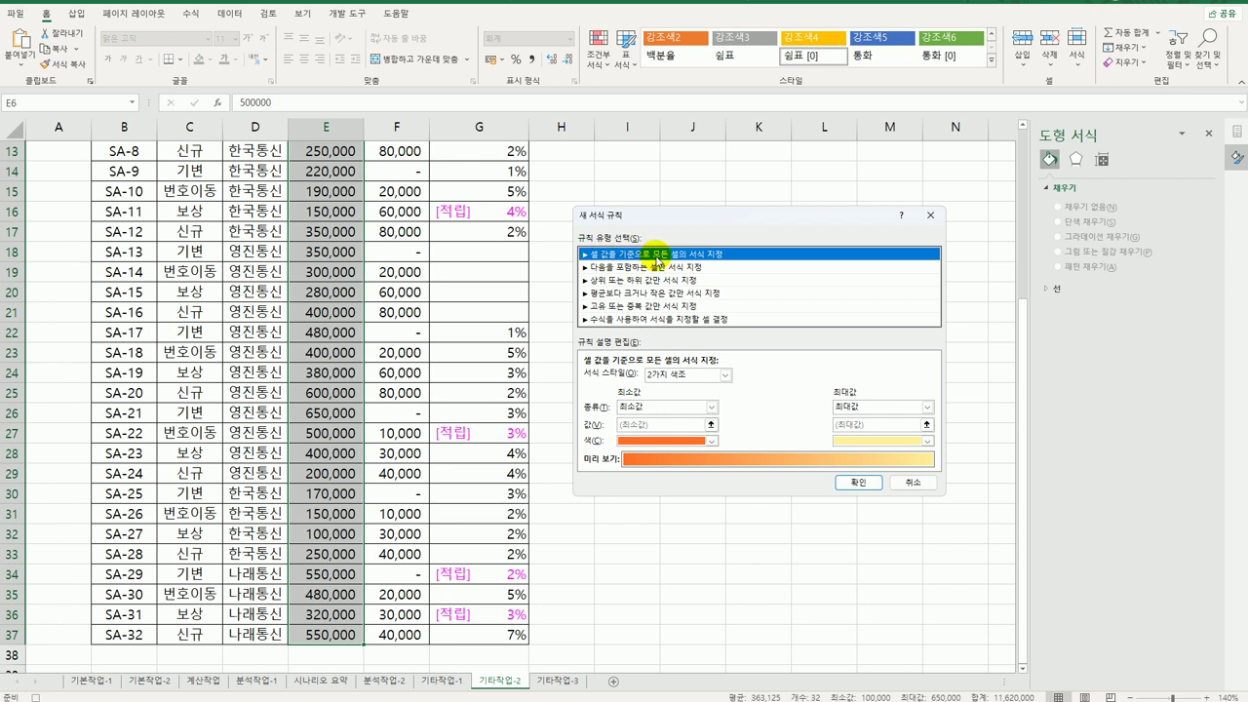
left_click(685, 375)
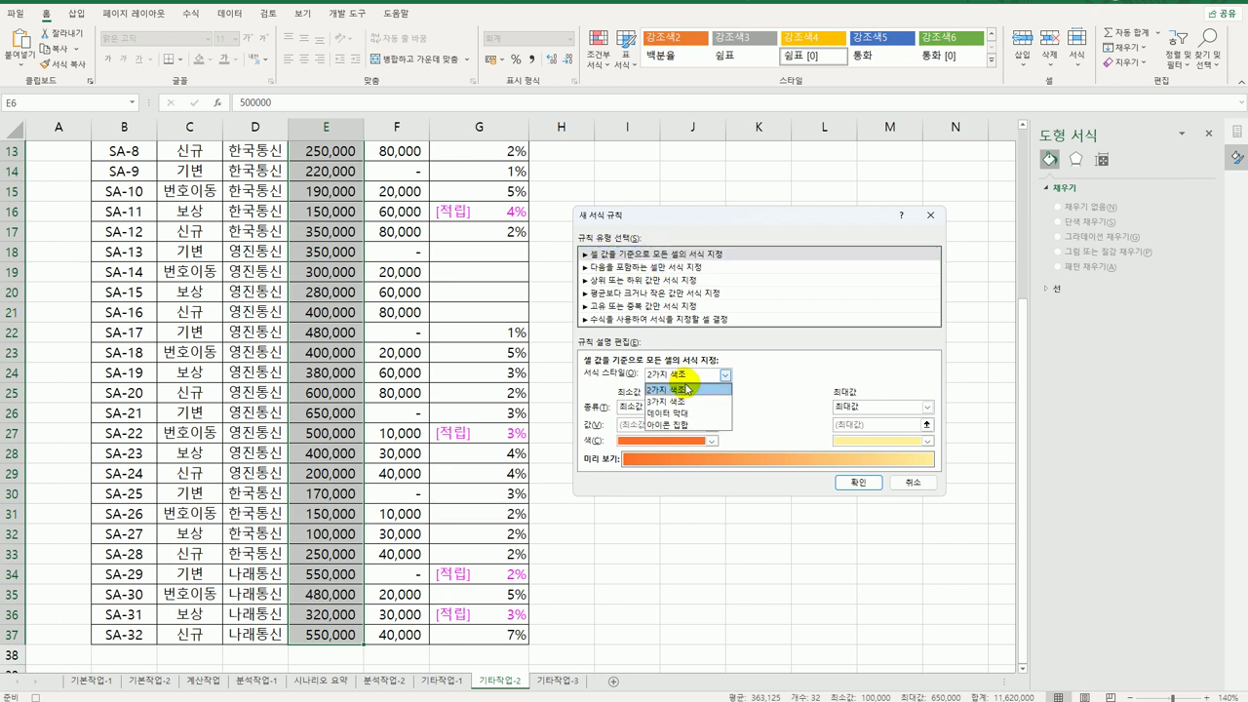
left_click(687, 412)
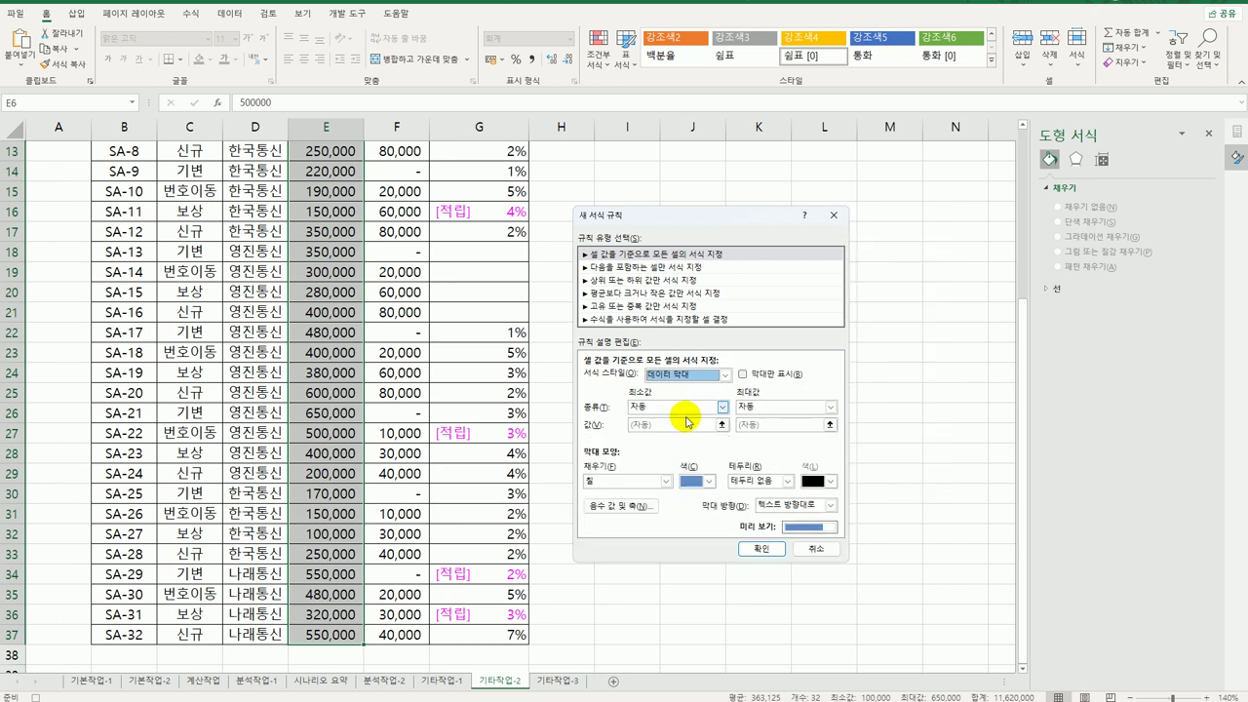
- Set both the minimum and maximum types of the data bar rule to 백분위수
left_click(687, 407)
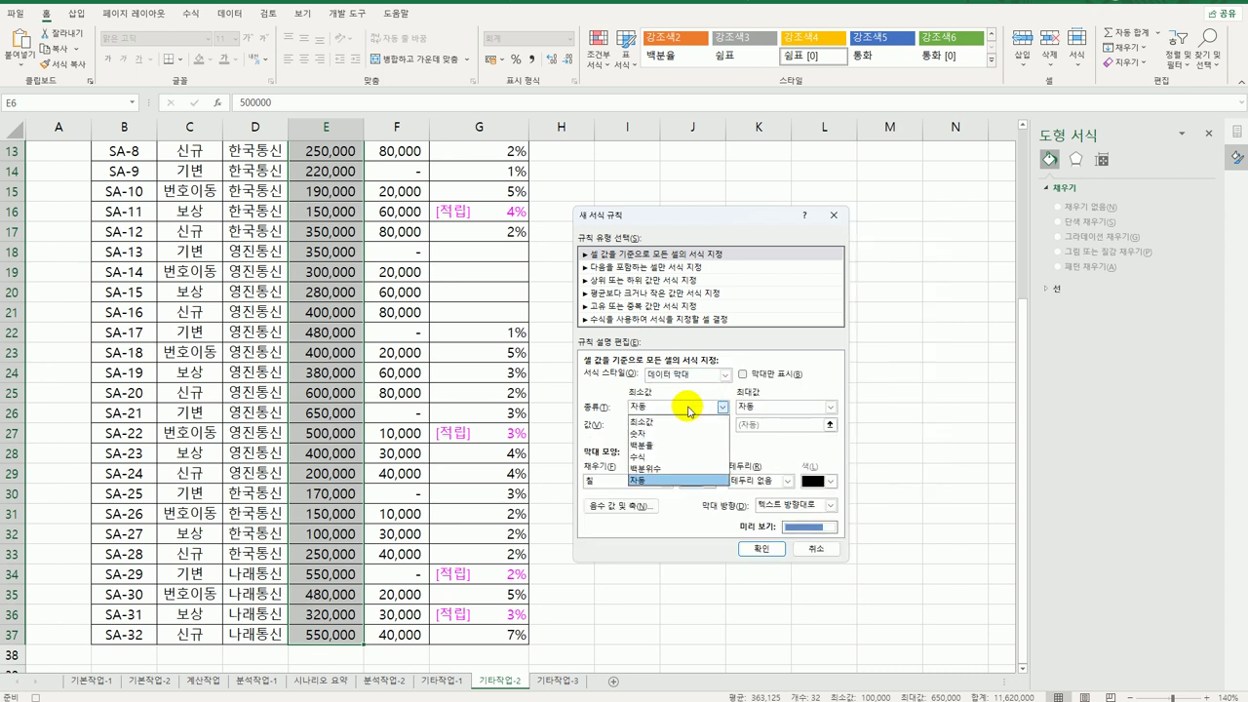
left_click(673, 469)
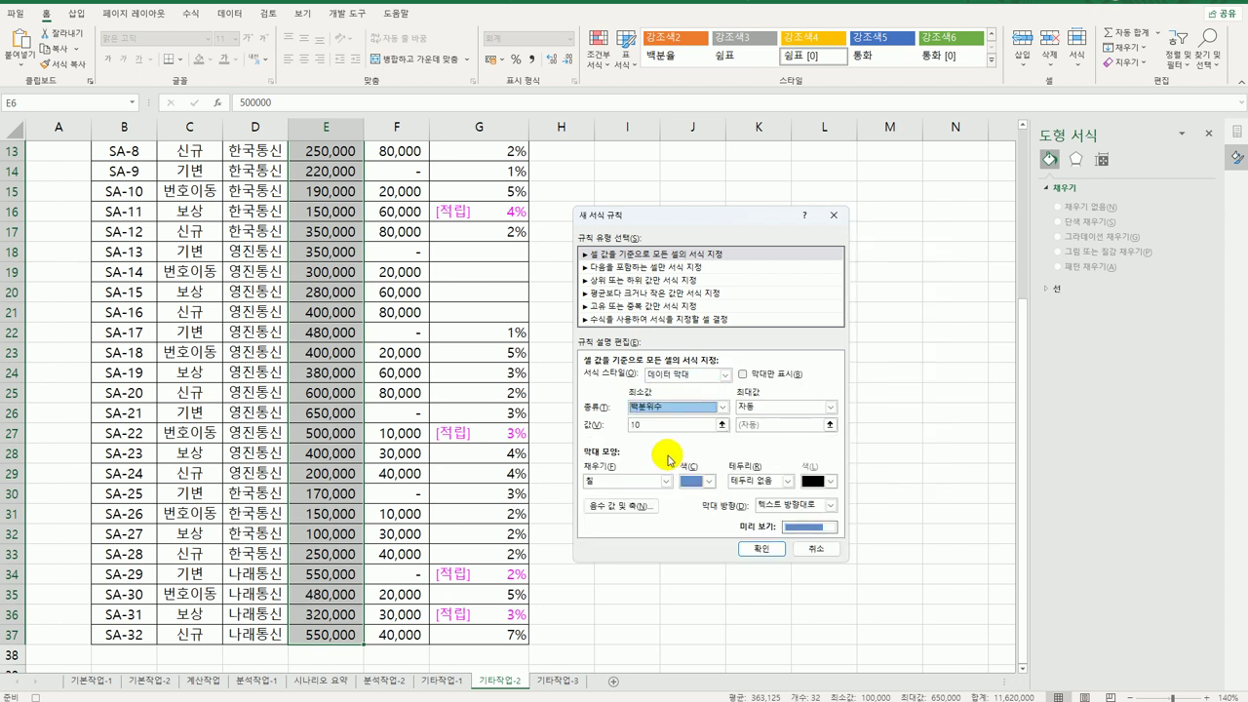
left_click(761, 408)
left_click(771, 469)
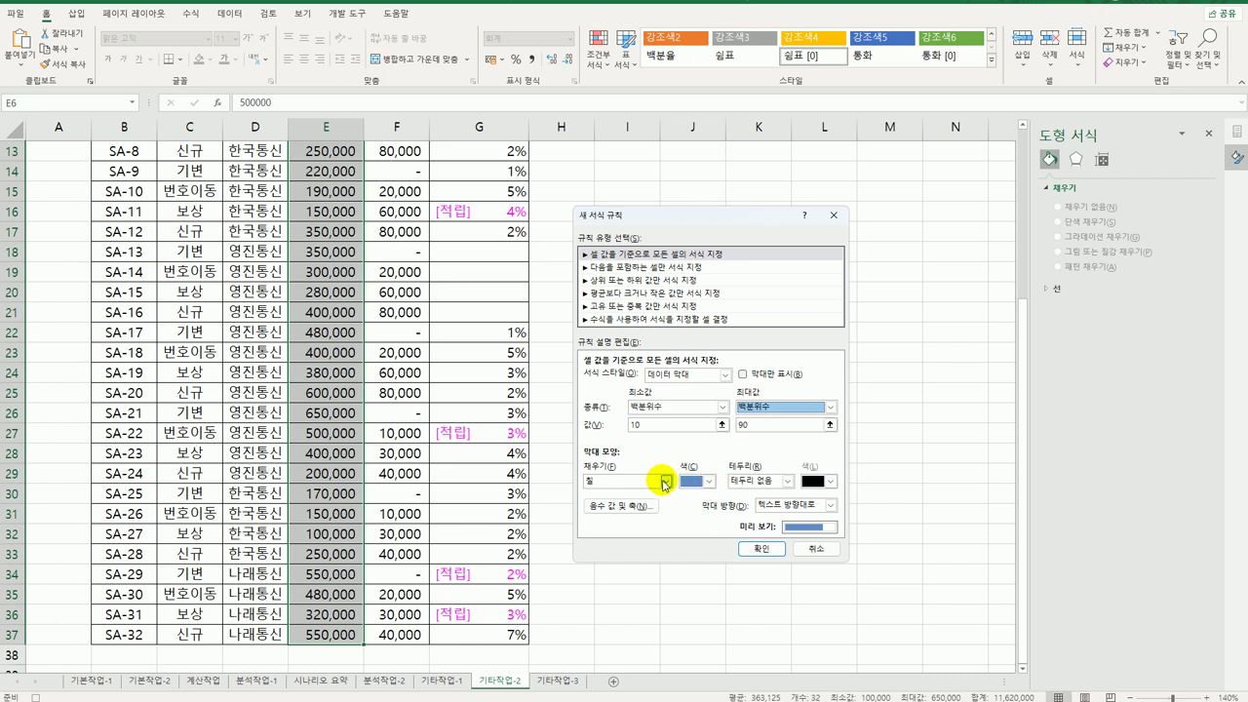
- Give the data bars a 그라데이션 채우기 in standard light blue, apply the rule, and deselect the range
left_click(666, 482)
left_click(649, 507)
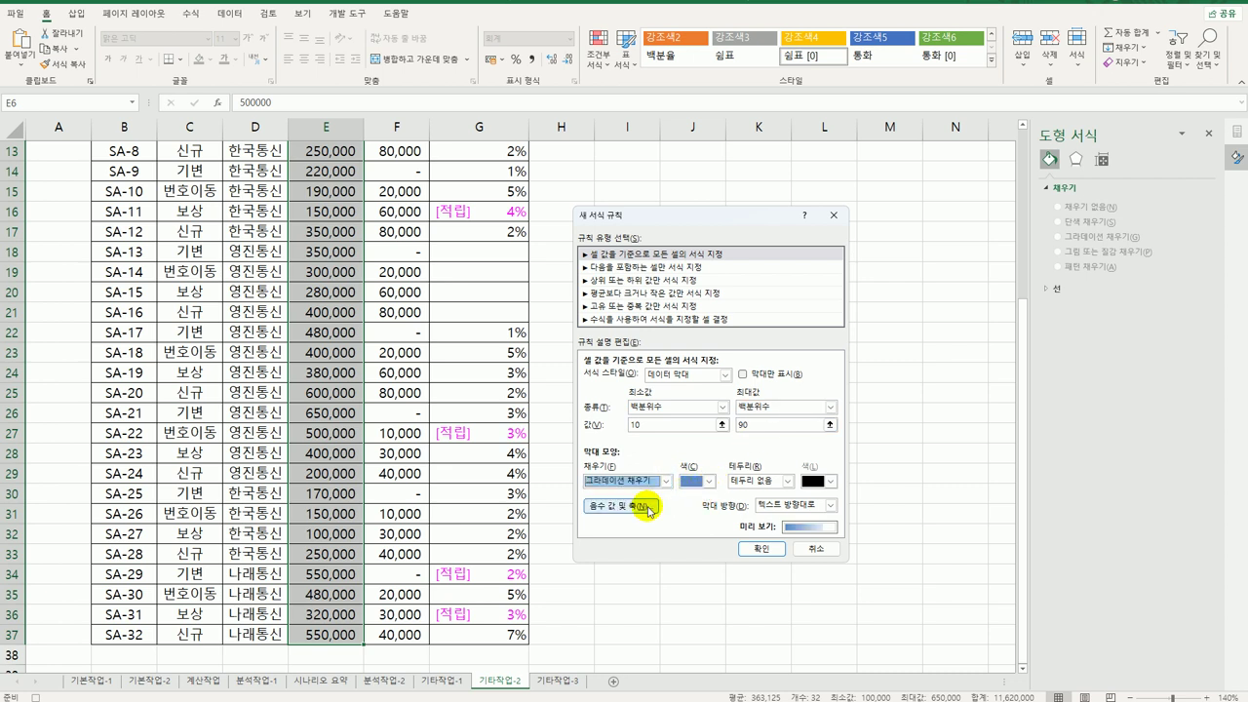
left_click(706, 481)
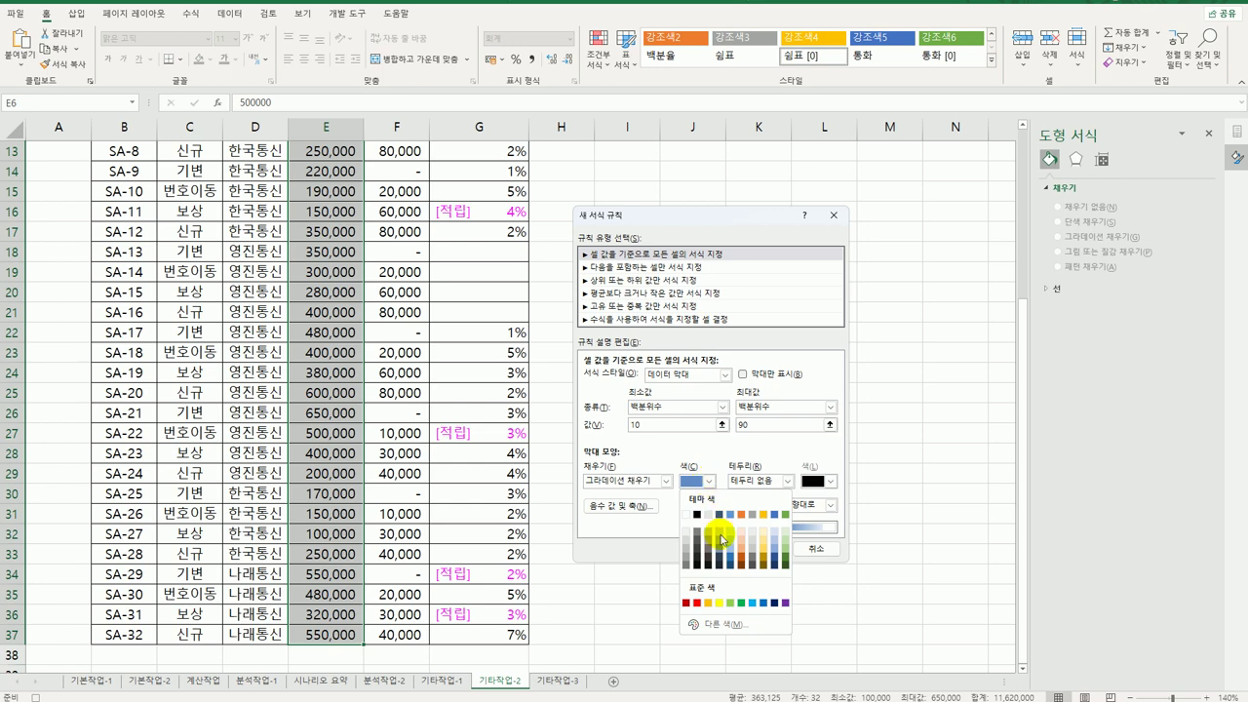
left_click(751, 602)
left_click(760, 548)
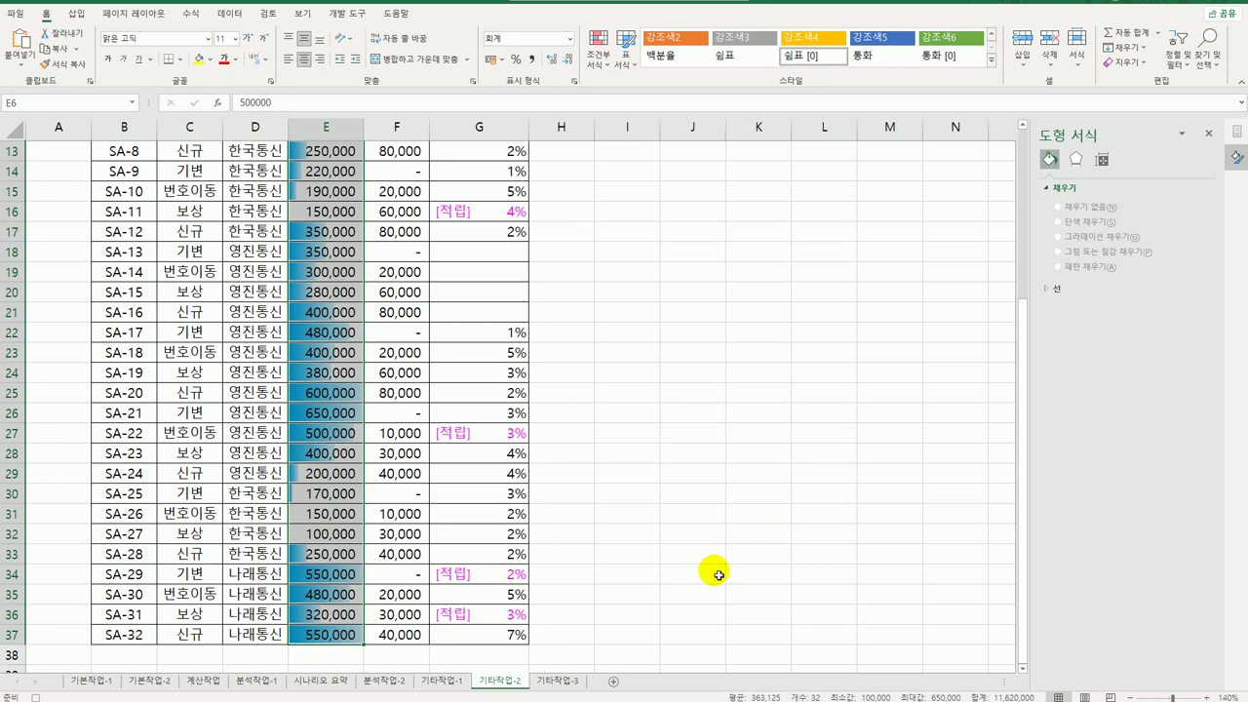
left_click(323, 636)
scroll(329, 609, "up", 4)
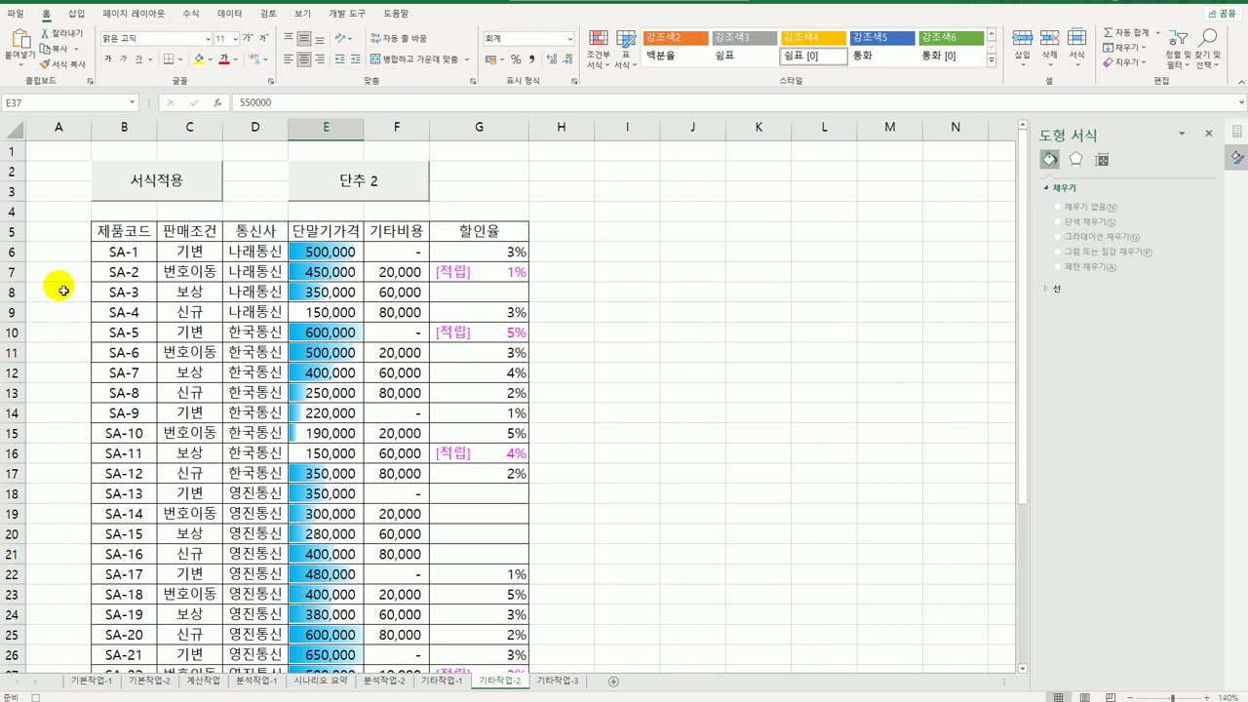
- Change the label of the button over E2:F3 to 그래프보기 and deselect it
right_click(341, 195)
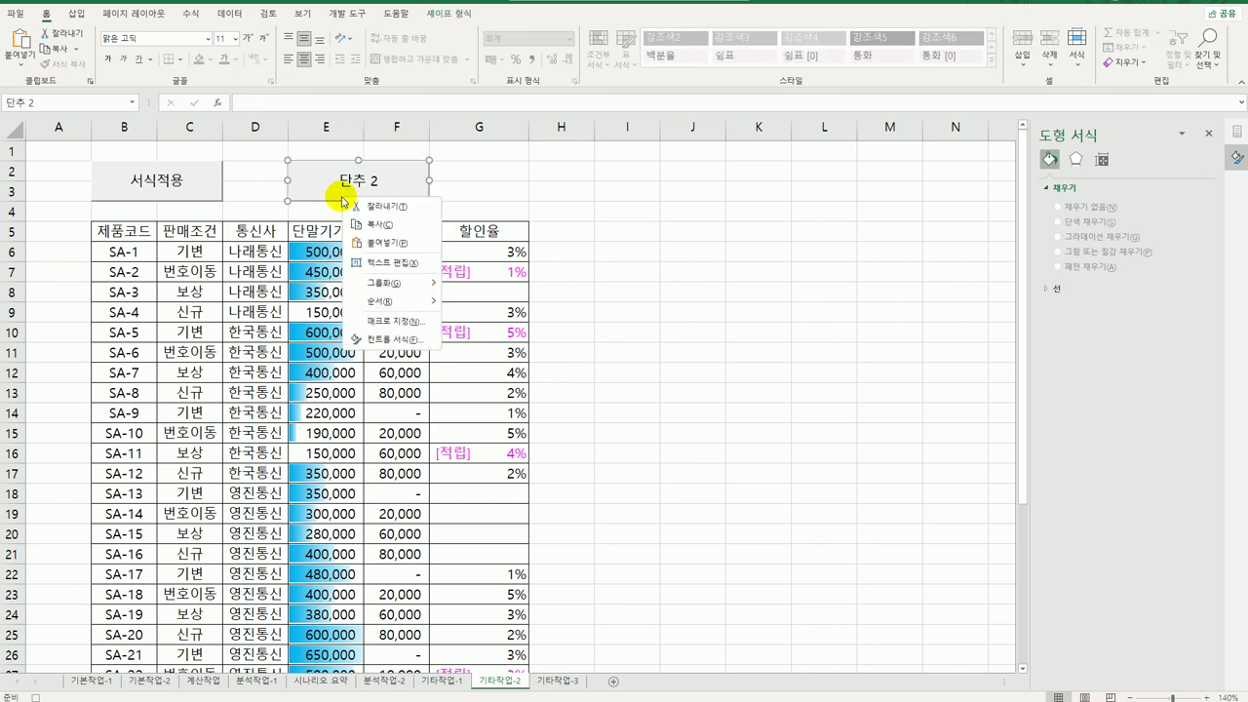
left_click(394, 262)
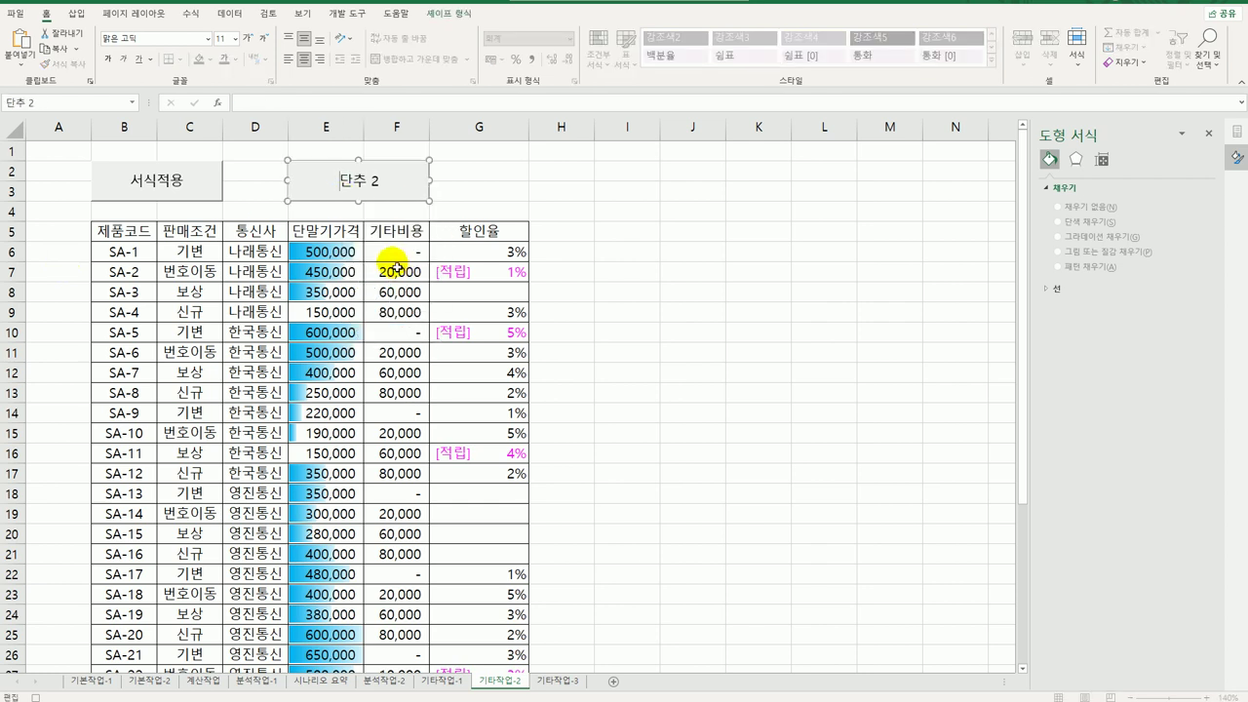
key("ctrl+a")
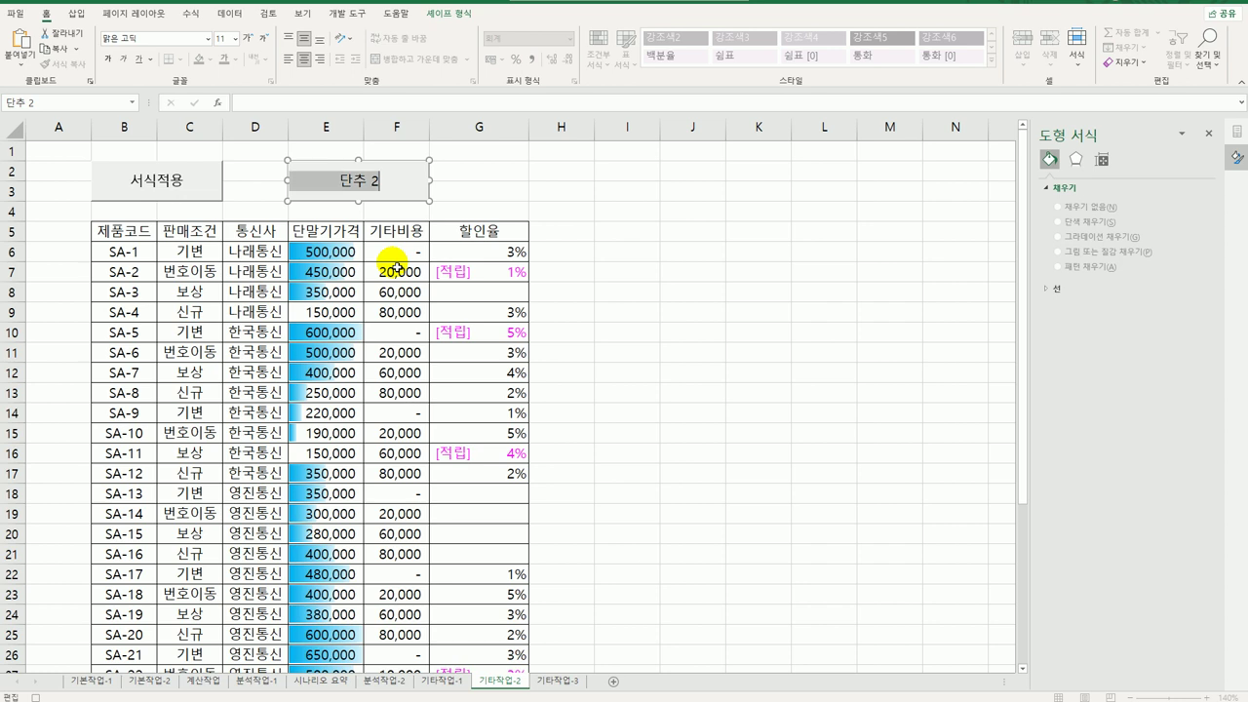
type("그래프보기")
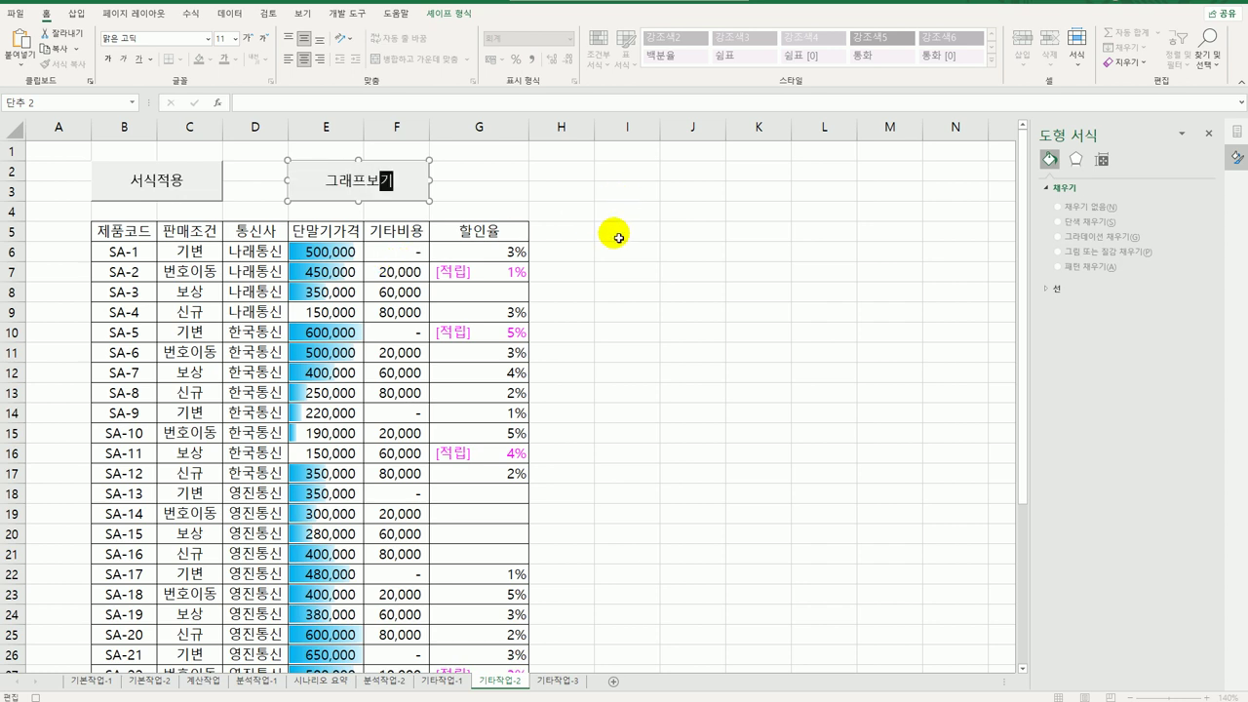
left_click(598, 272)
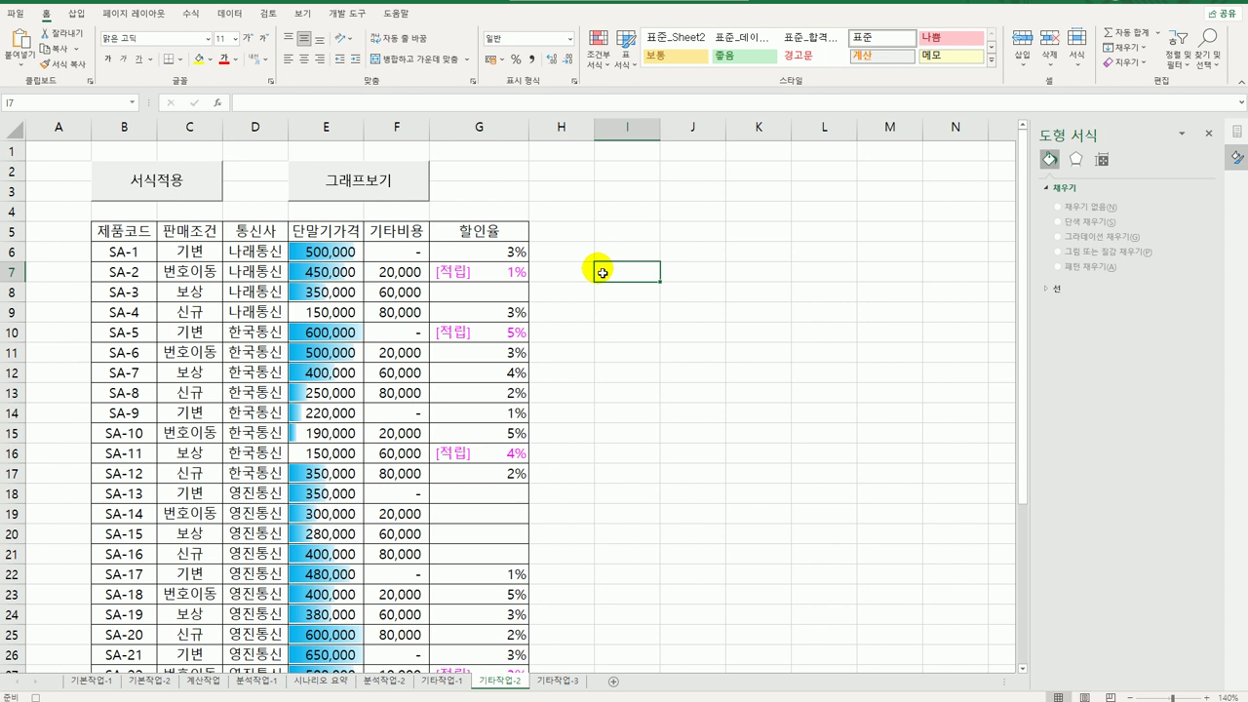
- On the 기타작업-3 sheet, turn on design mode and add 요금계산.Show to the click procedure of the 요금계산 button
left_click(573, 680)
left_click(347, 13)
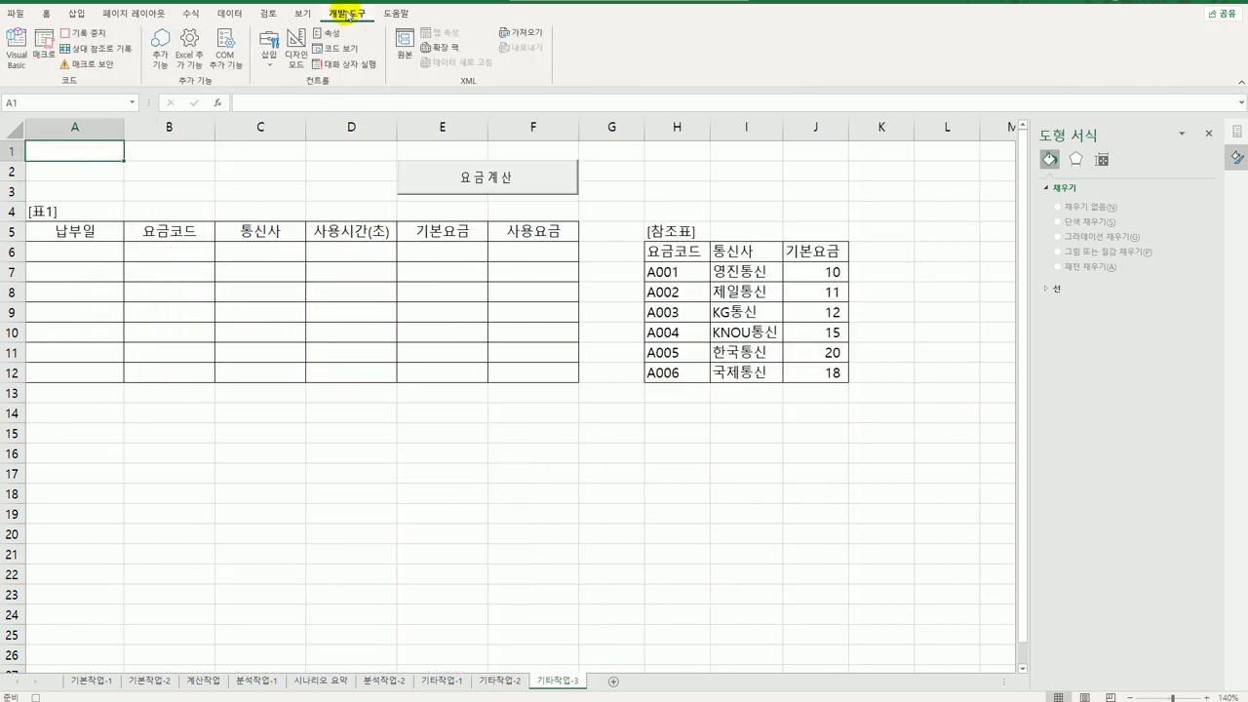
left_click(296, 50)
left_click(523, 183)
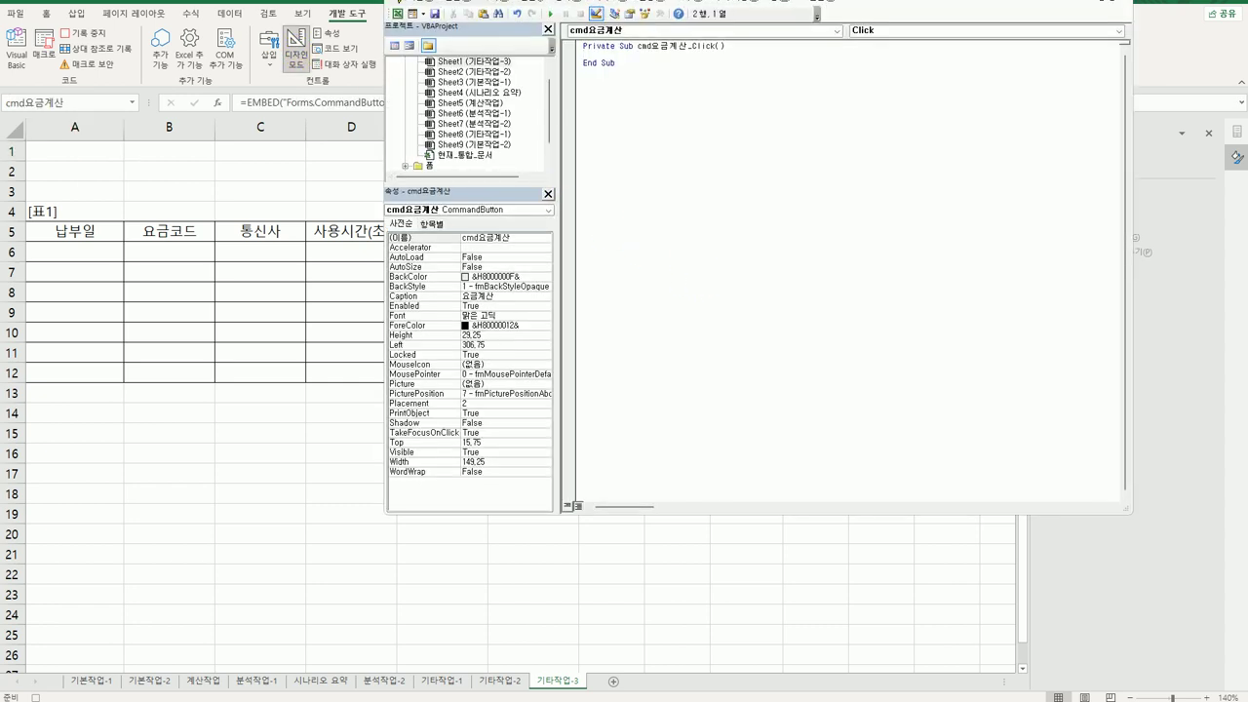
type("요금계산.sh")
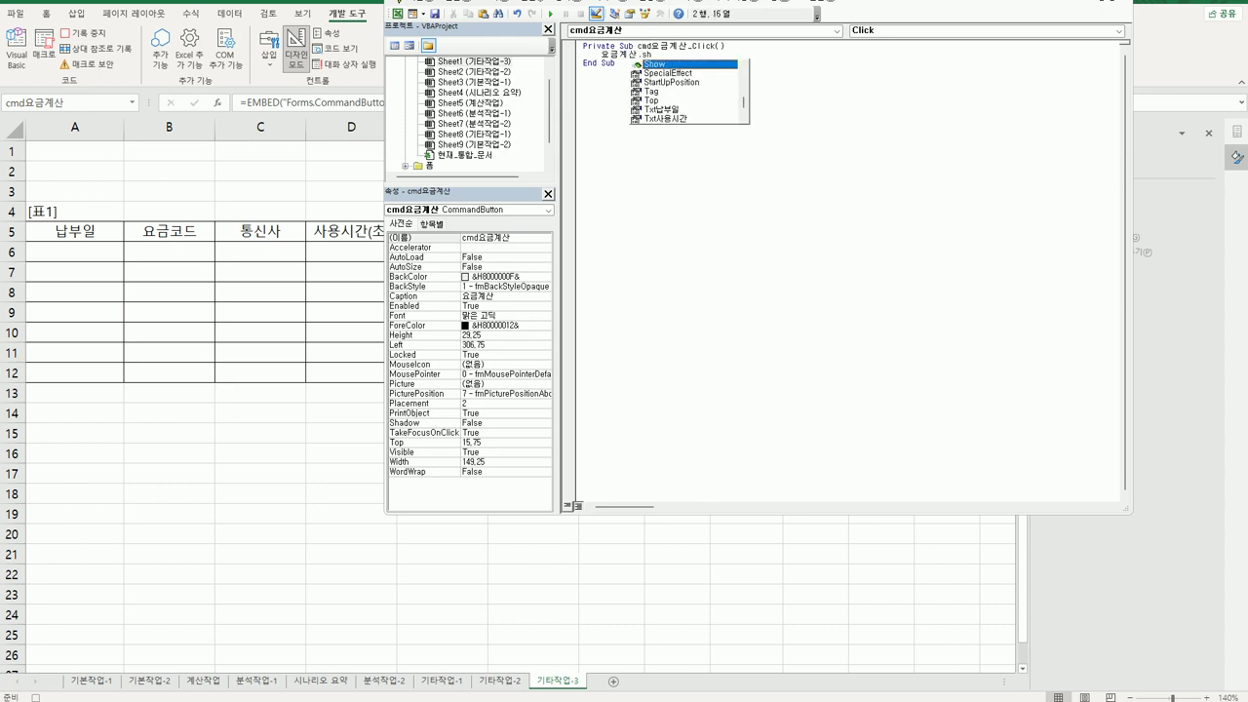
key("Tab")
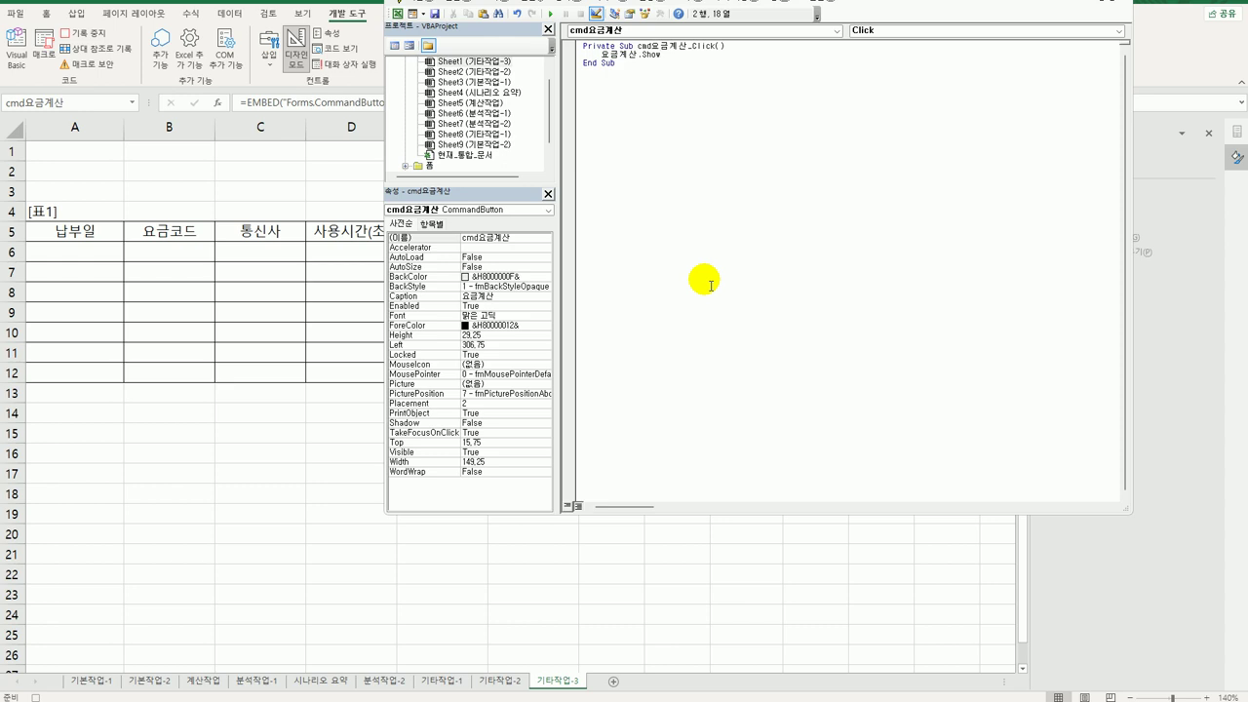
key("Down")
key("Down")
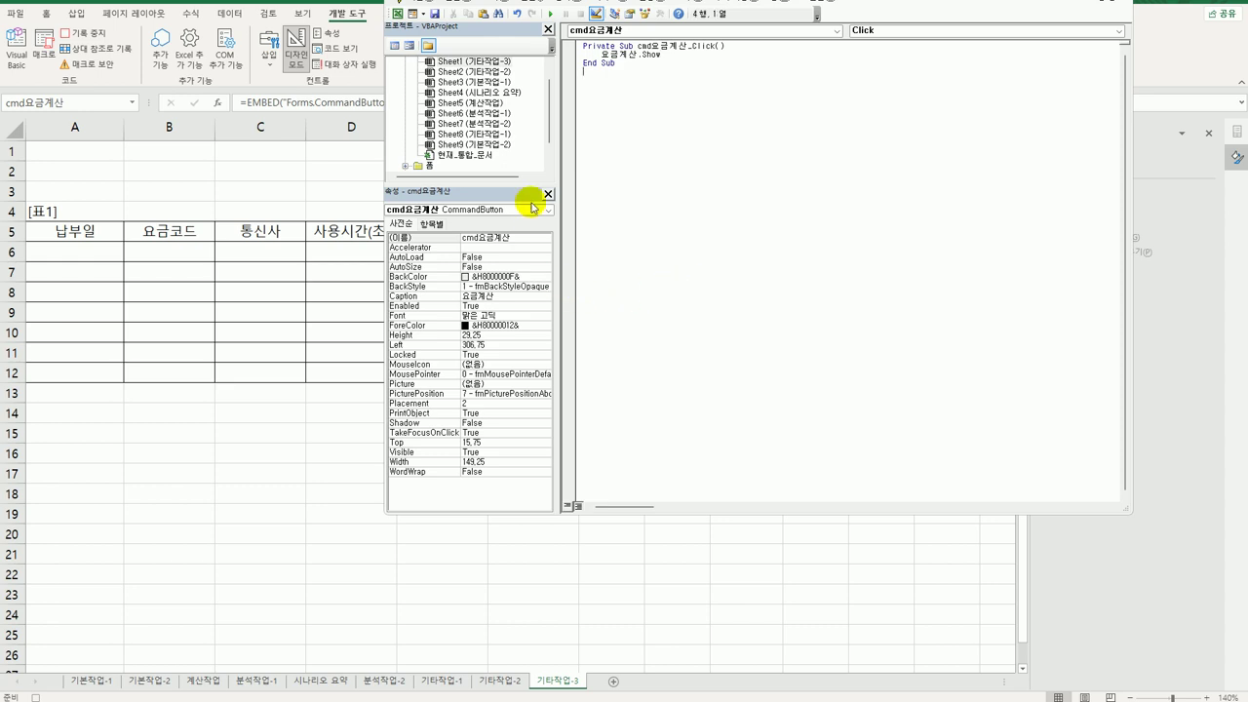
- Open the code of the 요금계산 form and go to its UserForm Initialize procedure
double_click(433, 168)
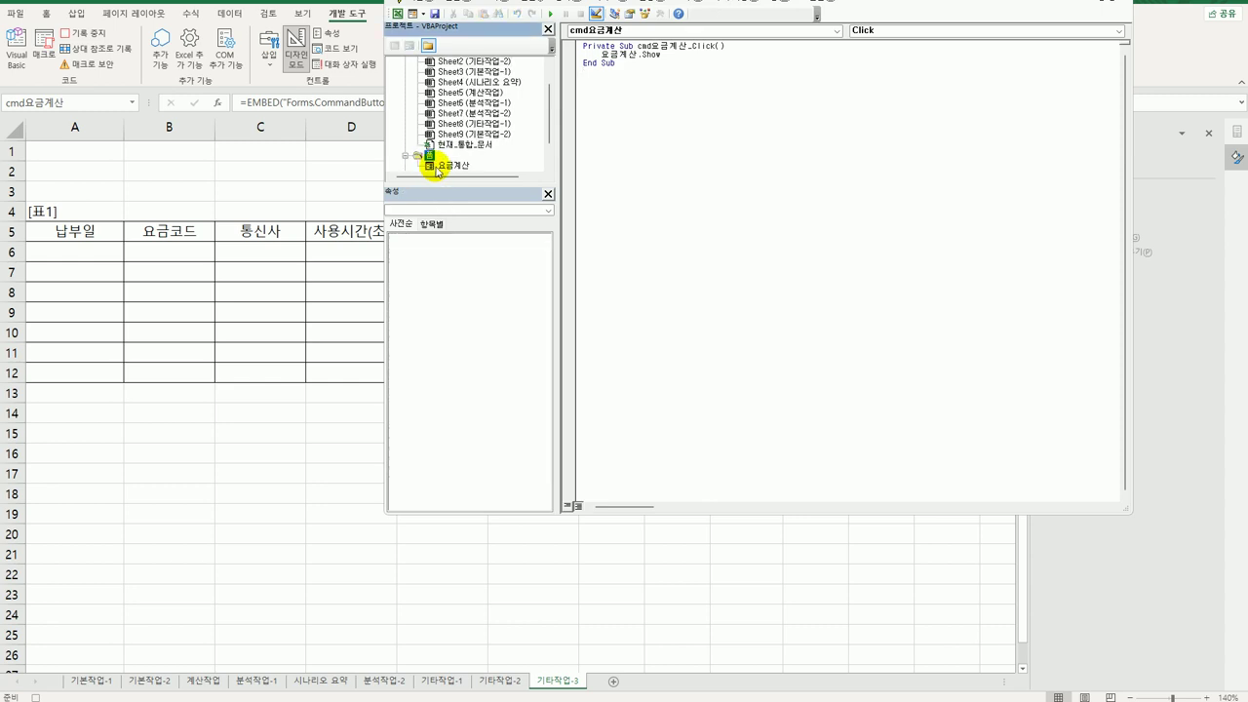
left_click(447, 166)
left_click(395, 46)
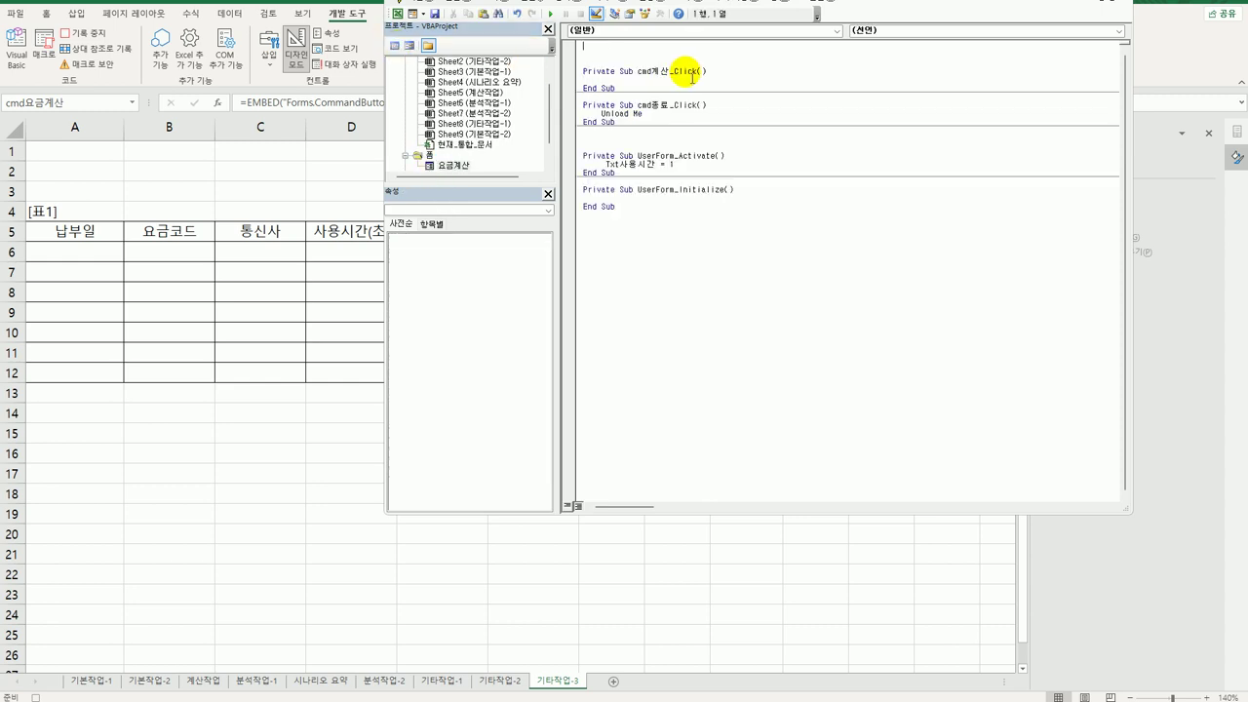
left_click(696, 30)
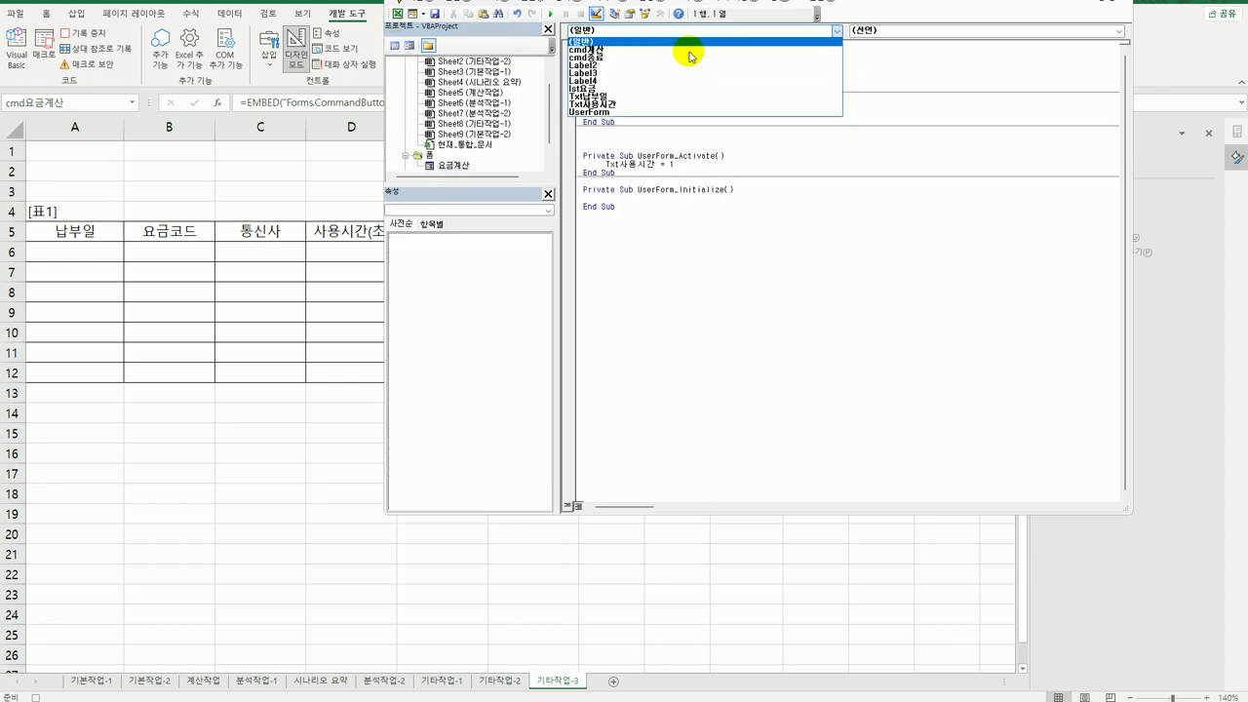
left_click(675, 113)
left_click(888, 34)
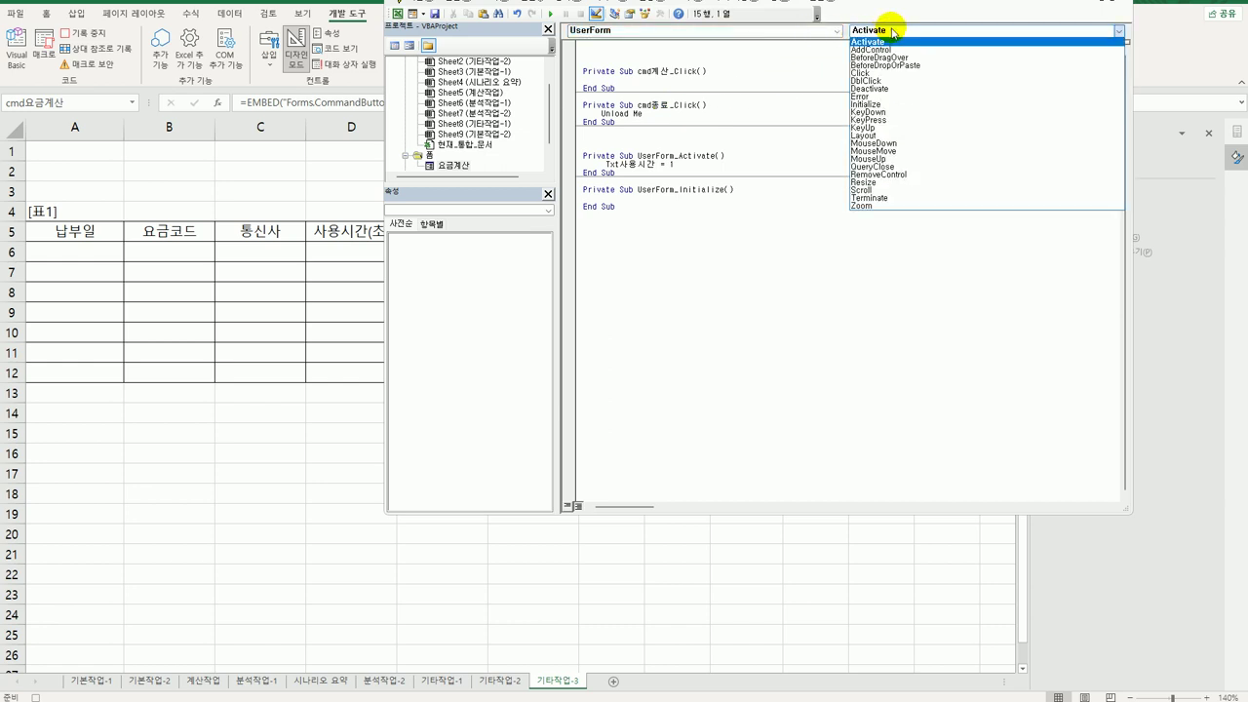
left_click(887, 105)
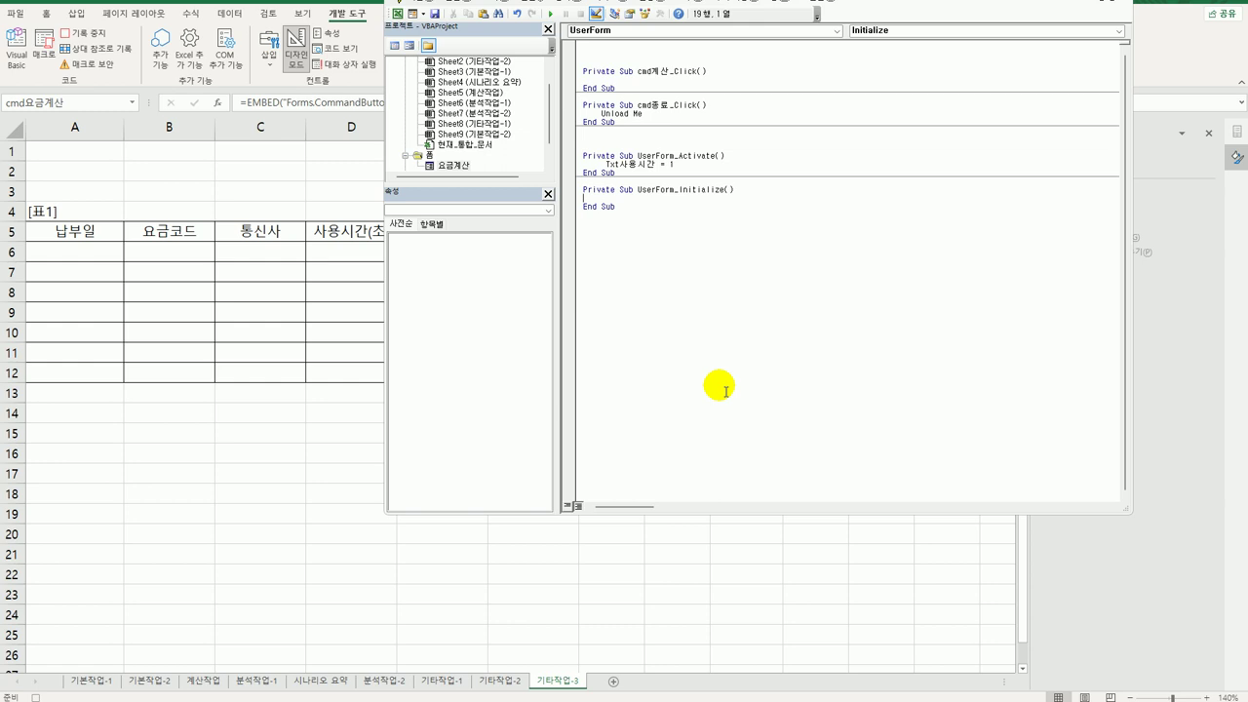
- Add the line Txt납부일 = Date to the UserForm_Initialize procedure
key("Tab")
type("txt납부일 = ")
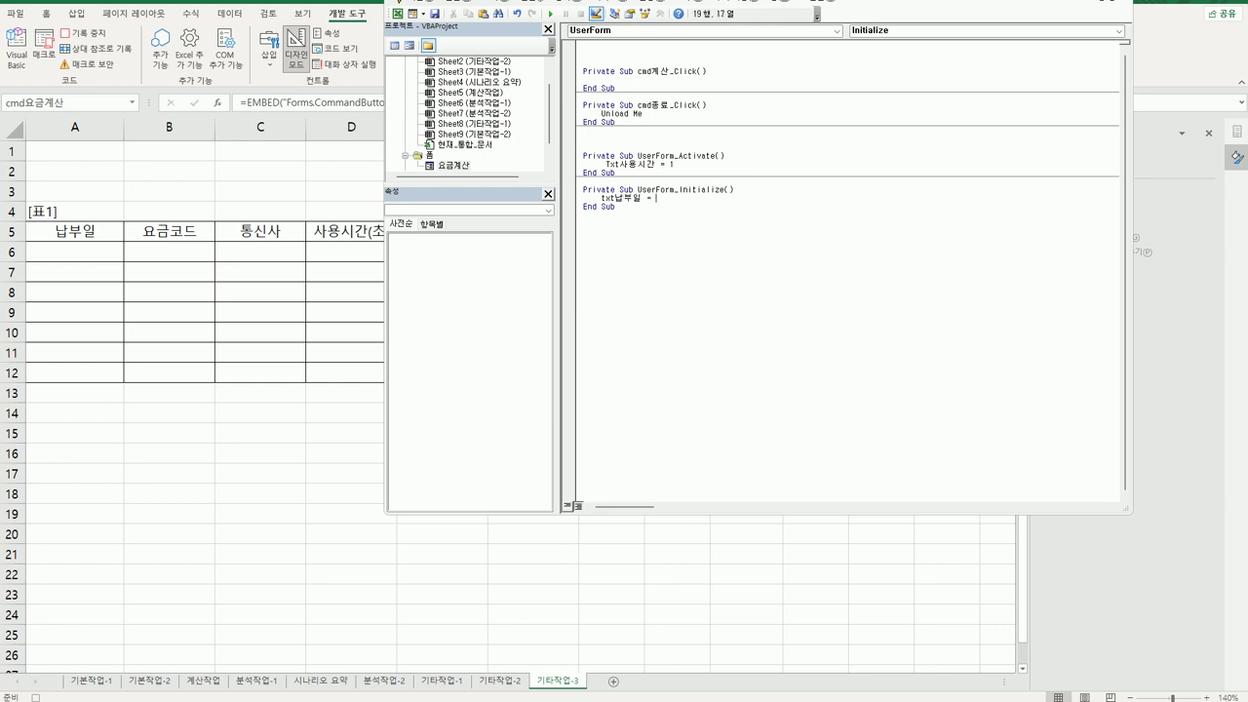
type("Date")
key("Return")
- Add the line lst요금.RowSource = "H6:J12" below the date assignment in UserForm_Initialize
type("lst요금.")
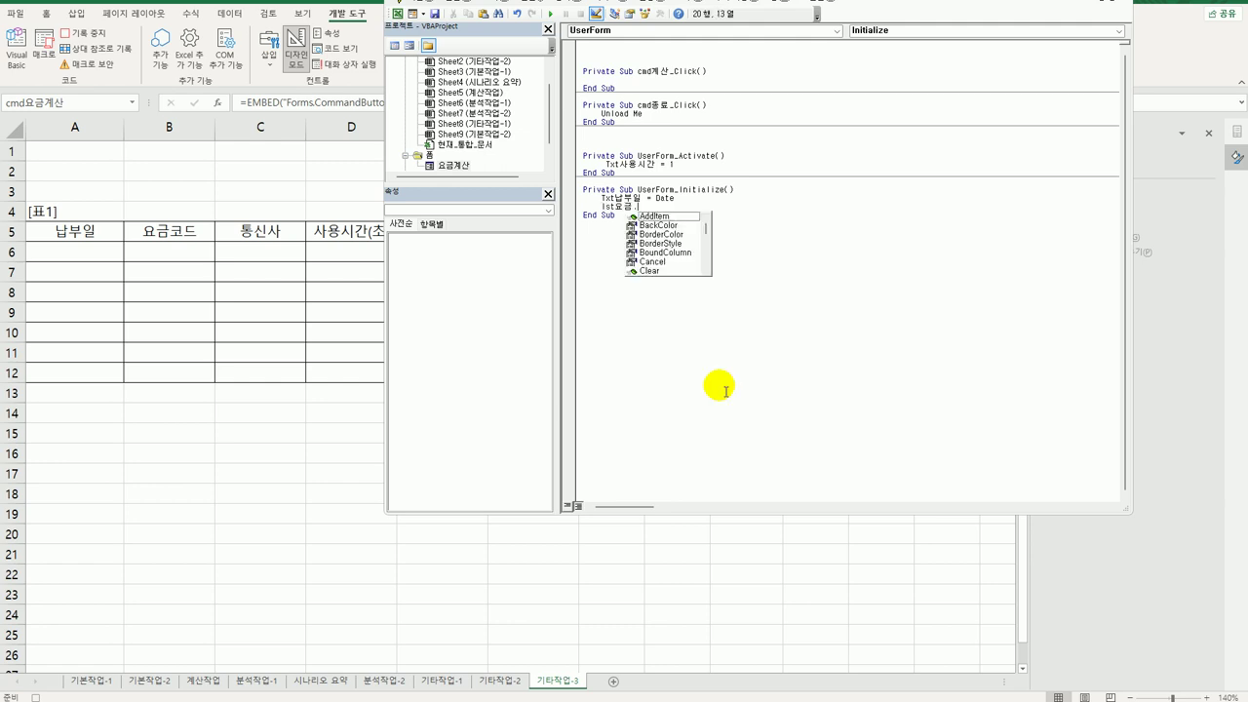
type("r")
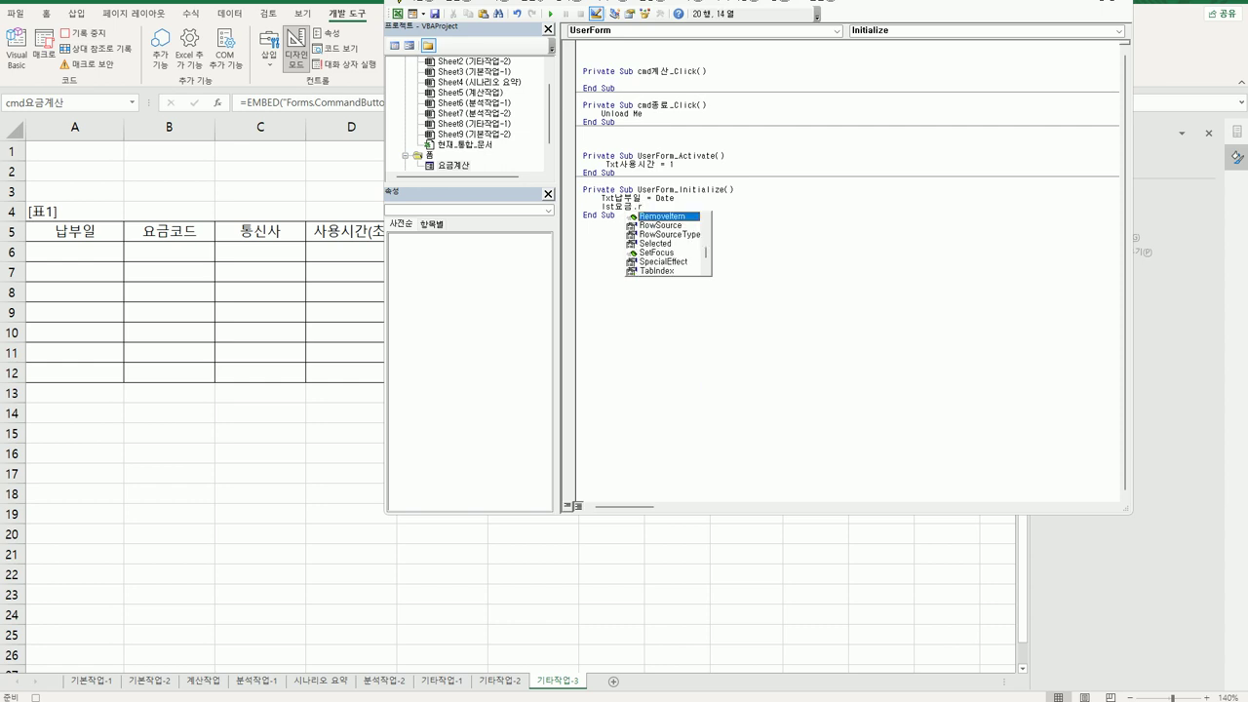
type("owSource =")
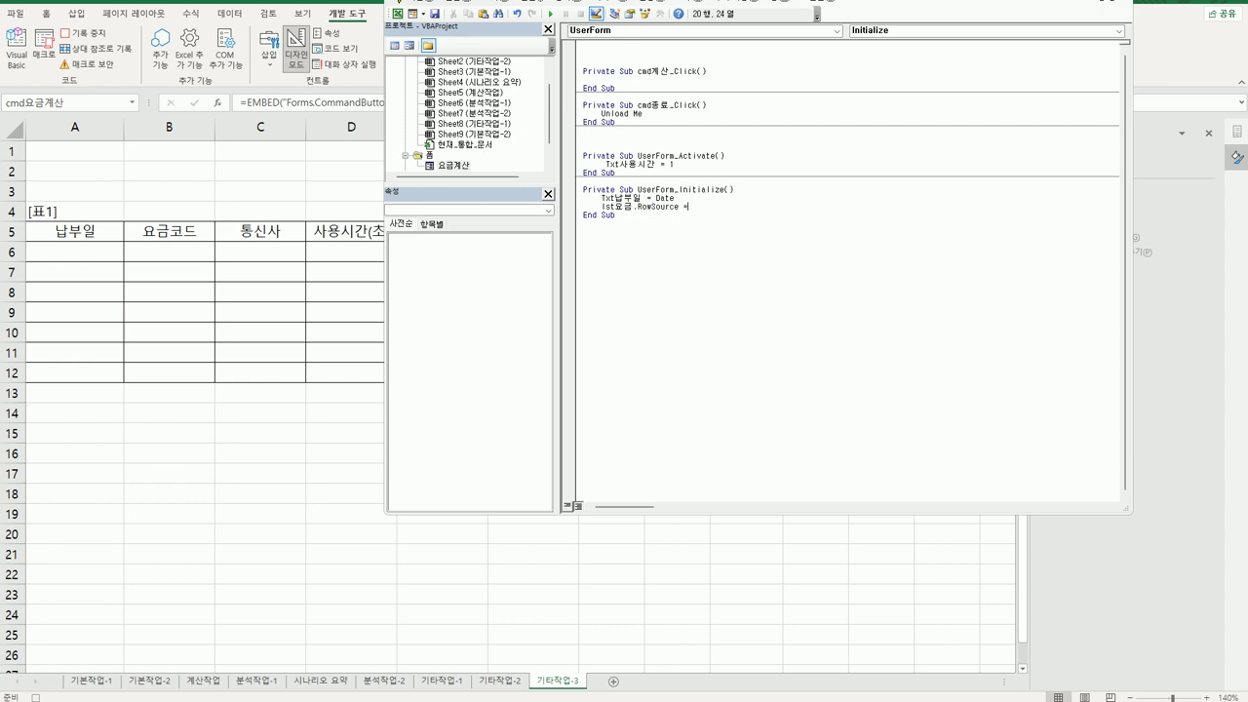
type(" \"")
type("ㅗ")
type("H6:")
type("J12")
type("\"")
key("Return")
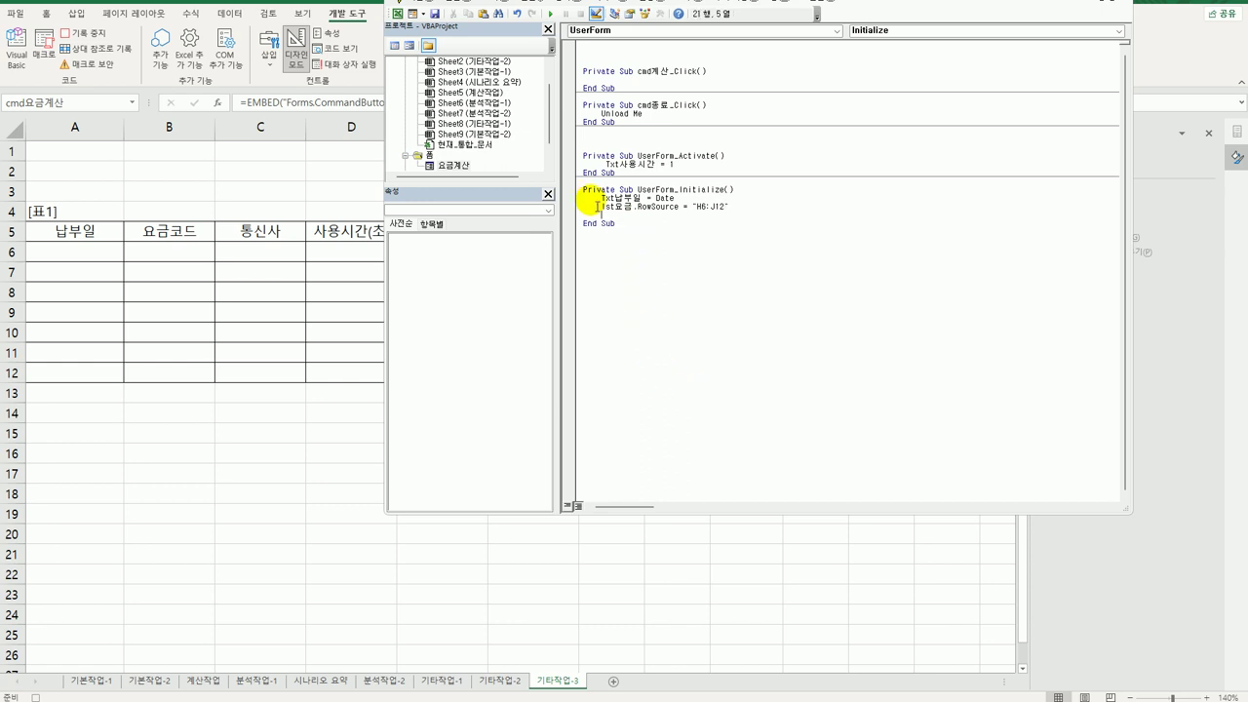
- Check the column count property name of the lst요금 list box and add lst요금.ColumnCount = 3 below the RowSource line in UserForm_Initialize
double_click(447, 166)
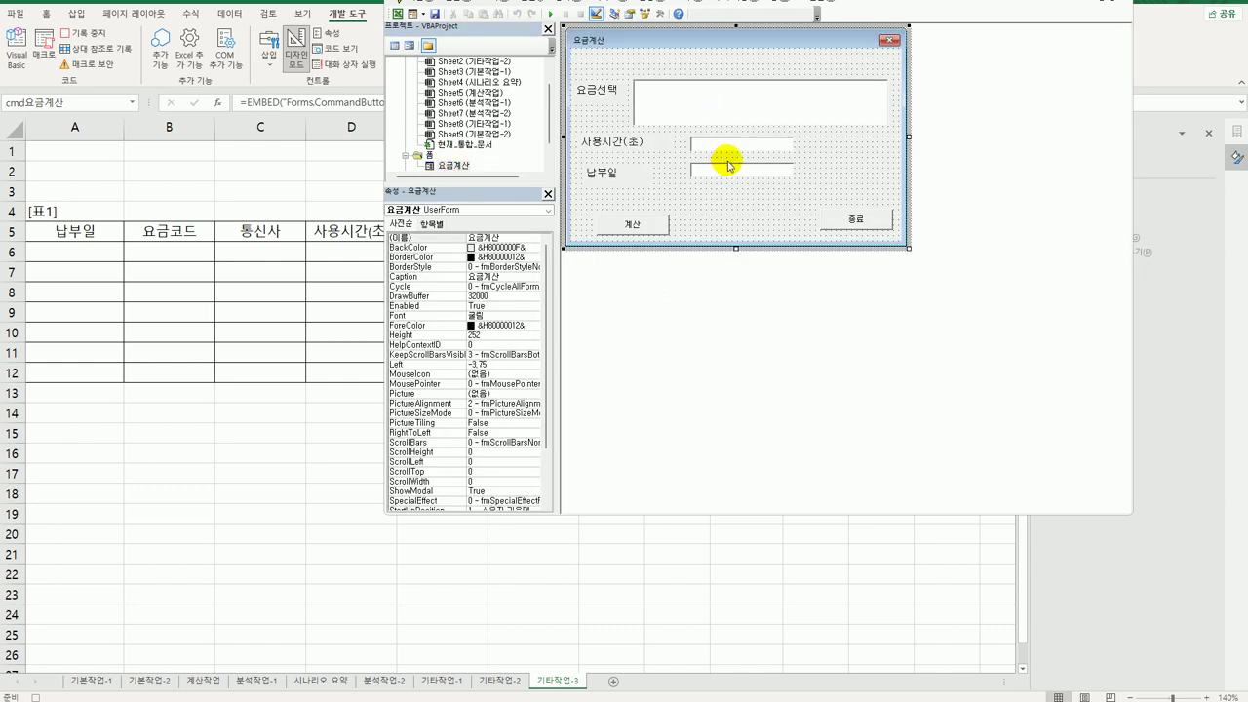
left_click(727, 116)
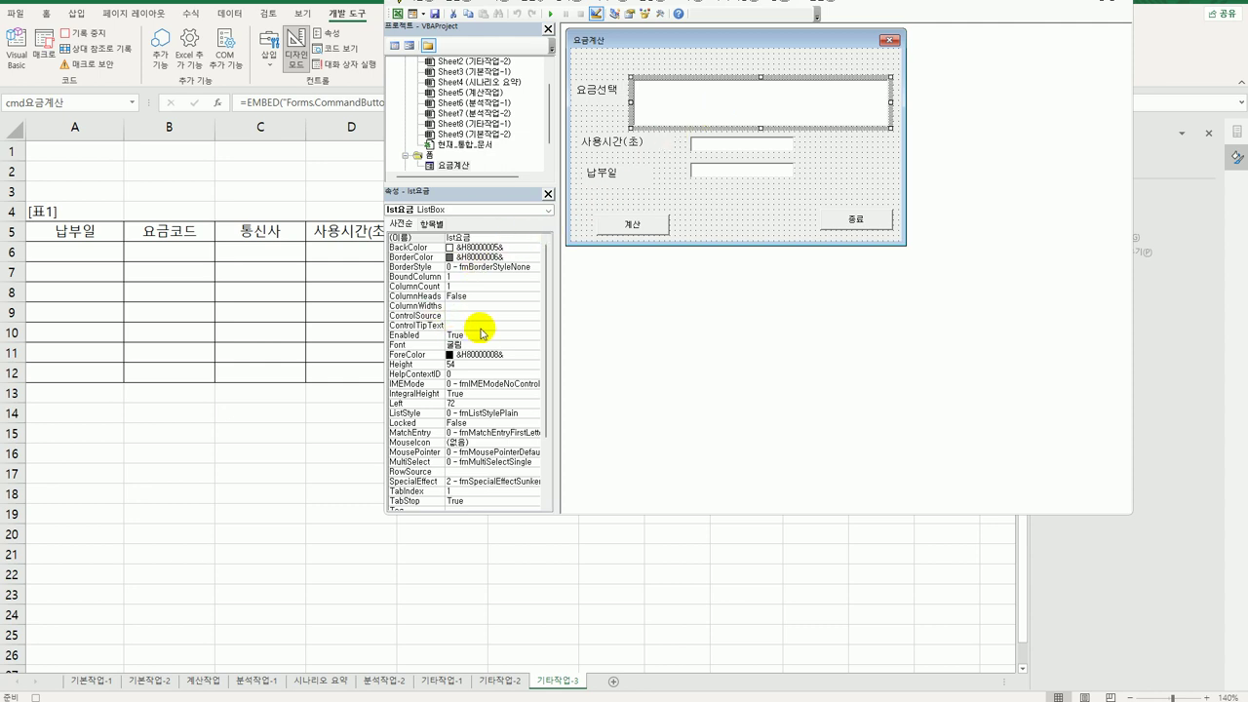
left_click(460, 287)
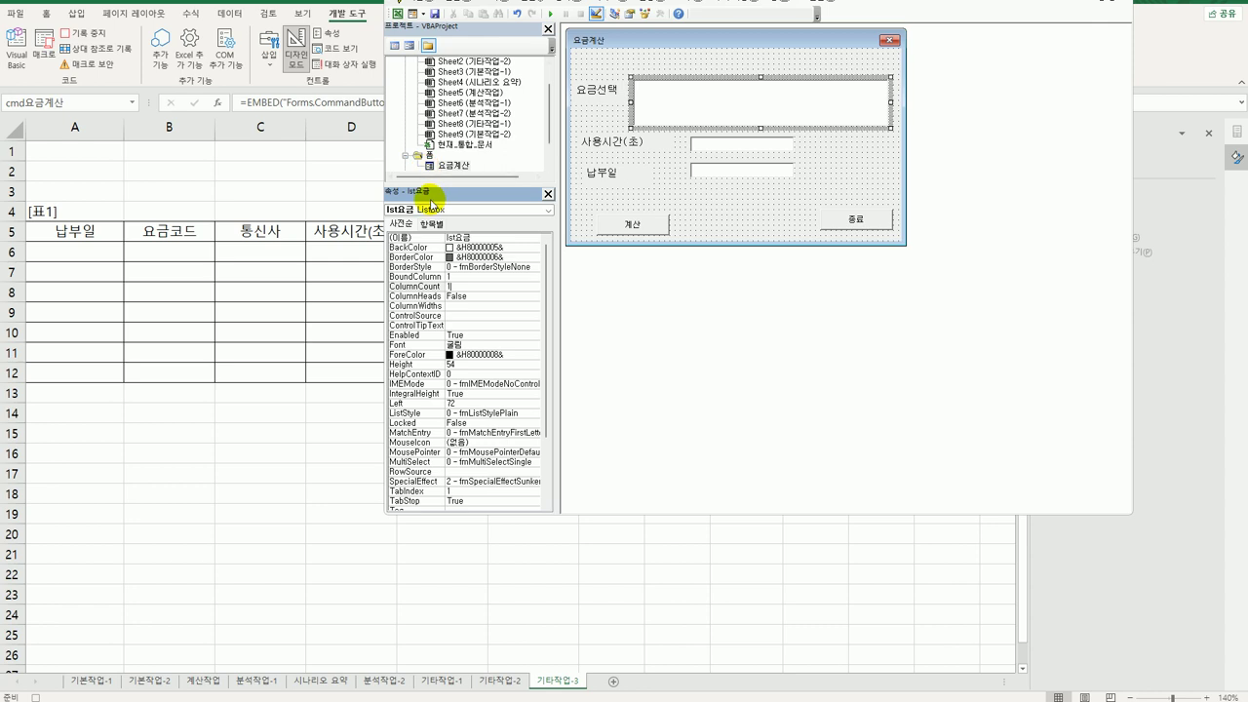
left_click(395, 45)
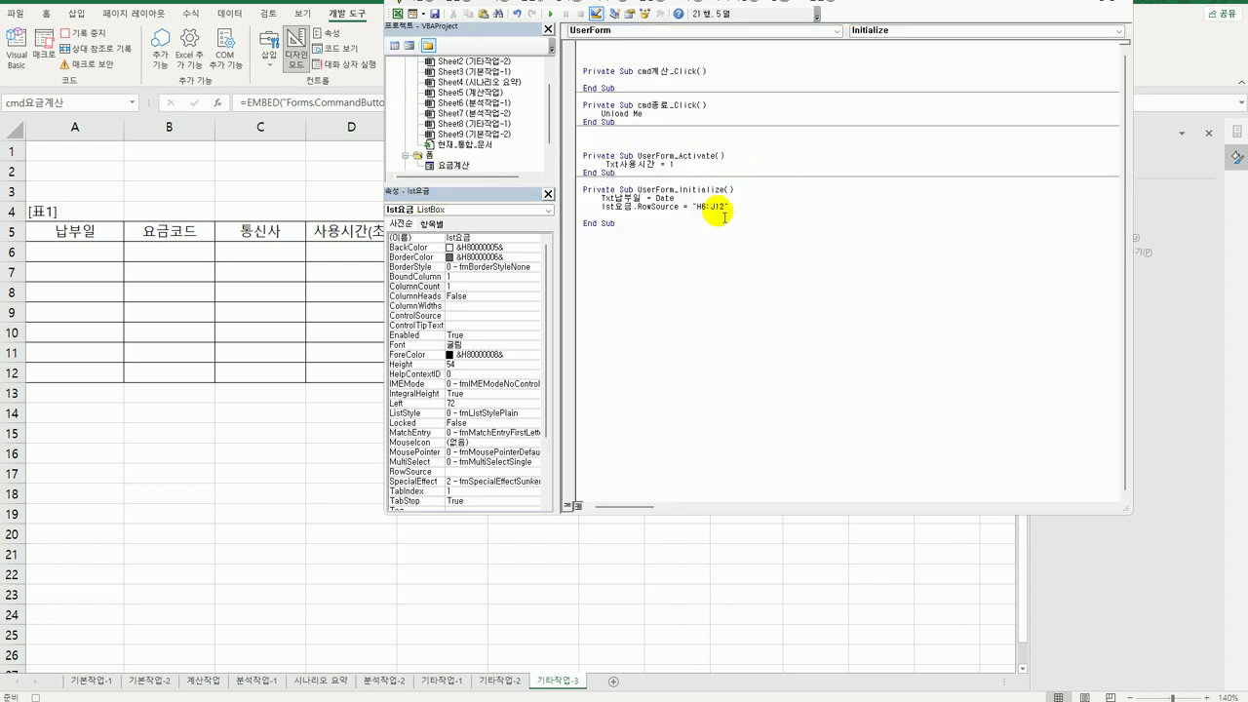
type("lst요금.")
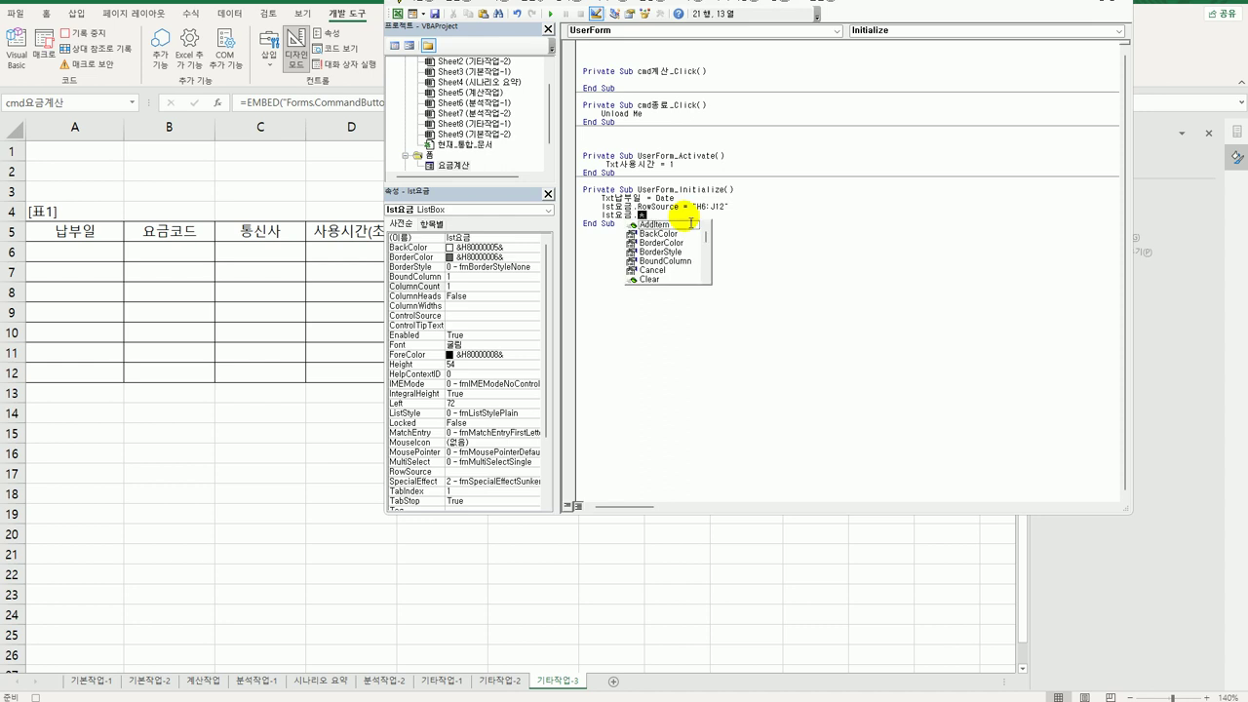
type("columnCount =3")
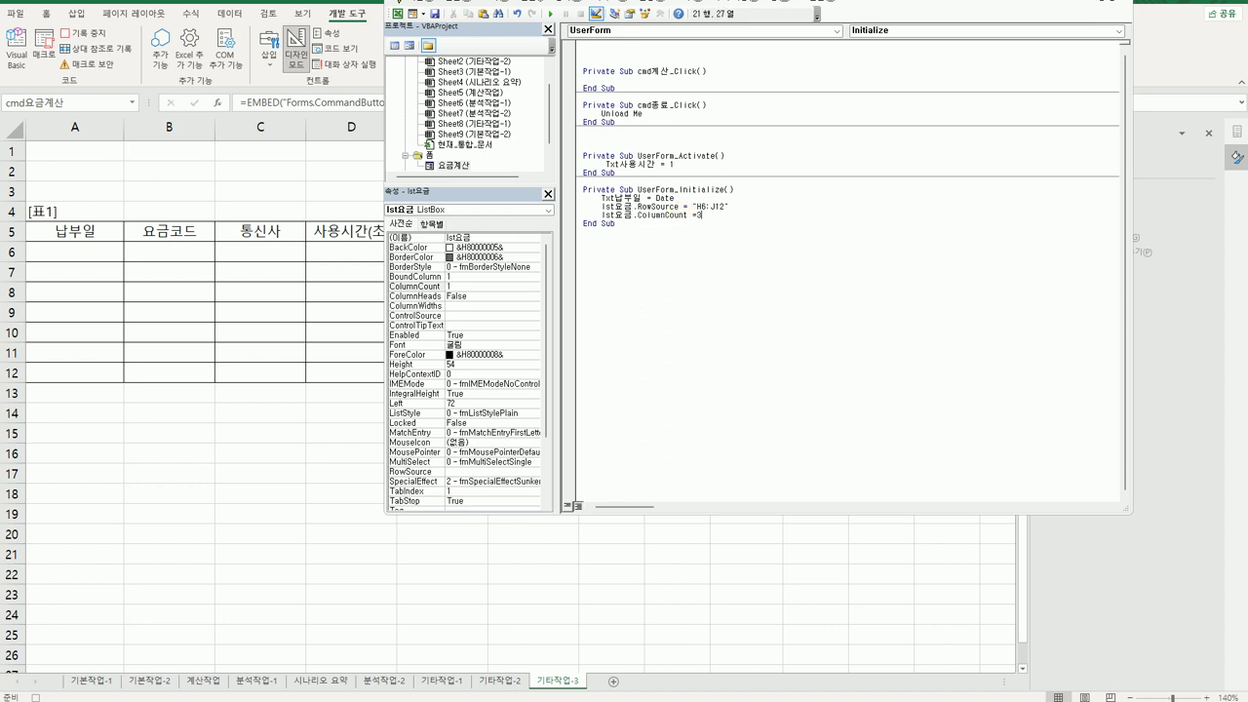
left_click(615, 223)
key("Return")
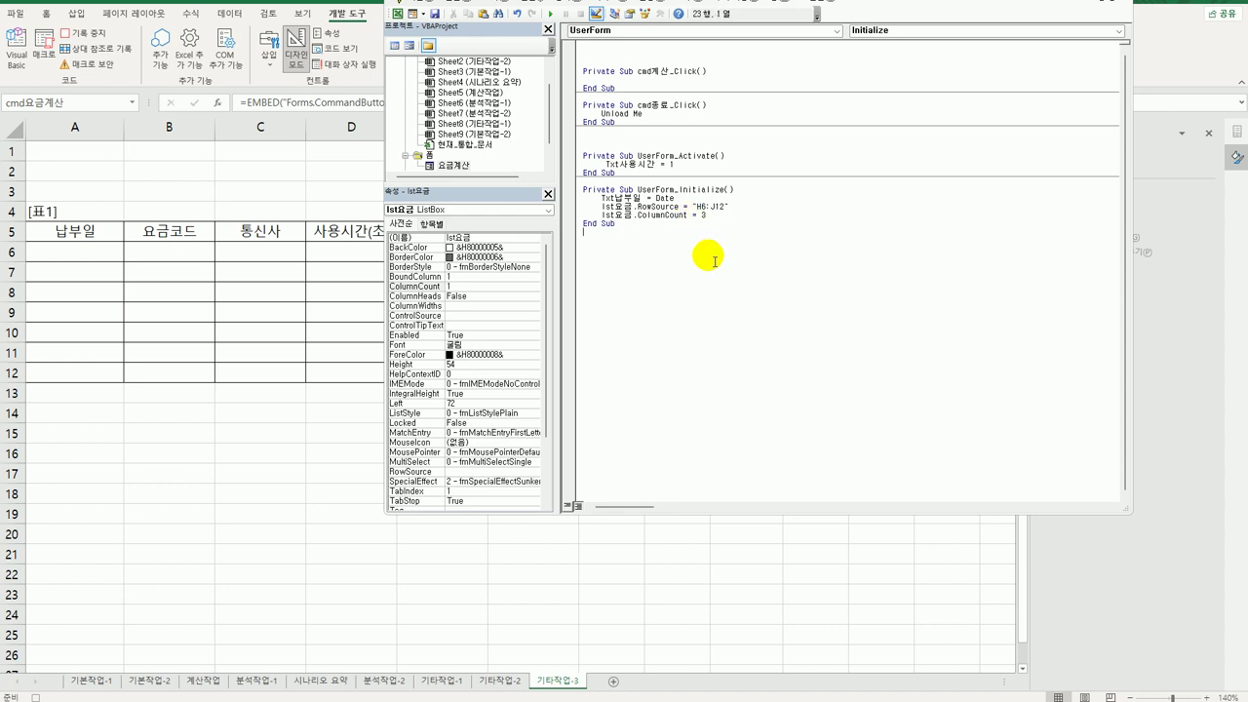
left_click(696, 224)
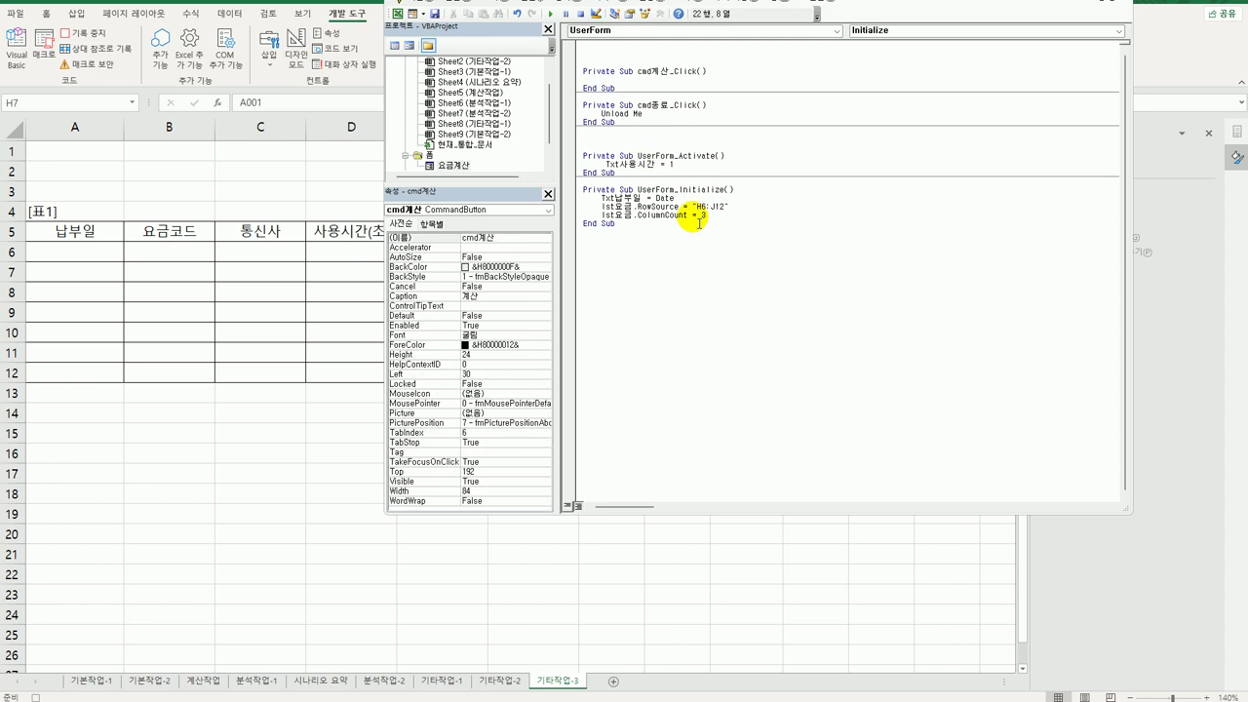
- Reopen the 요금계산 form design and check the control names of the list box, the 사용시간 text box and the 납부일 text box
left_click(466, 166)
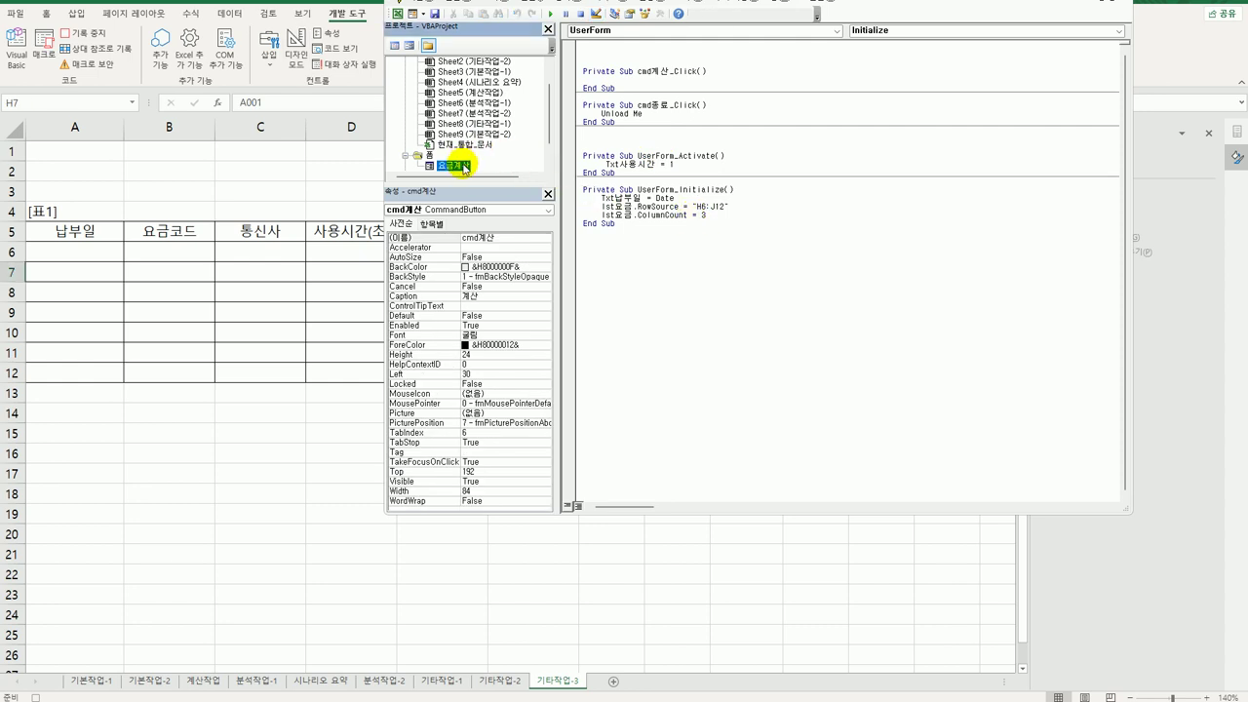
double_click(465, 166)
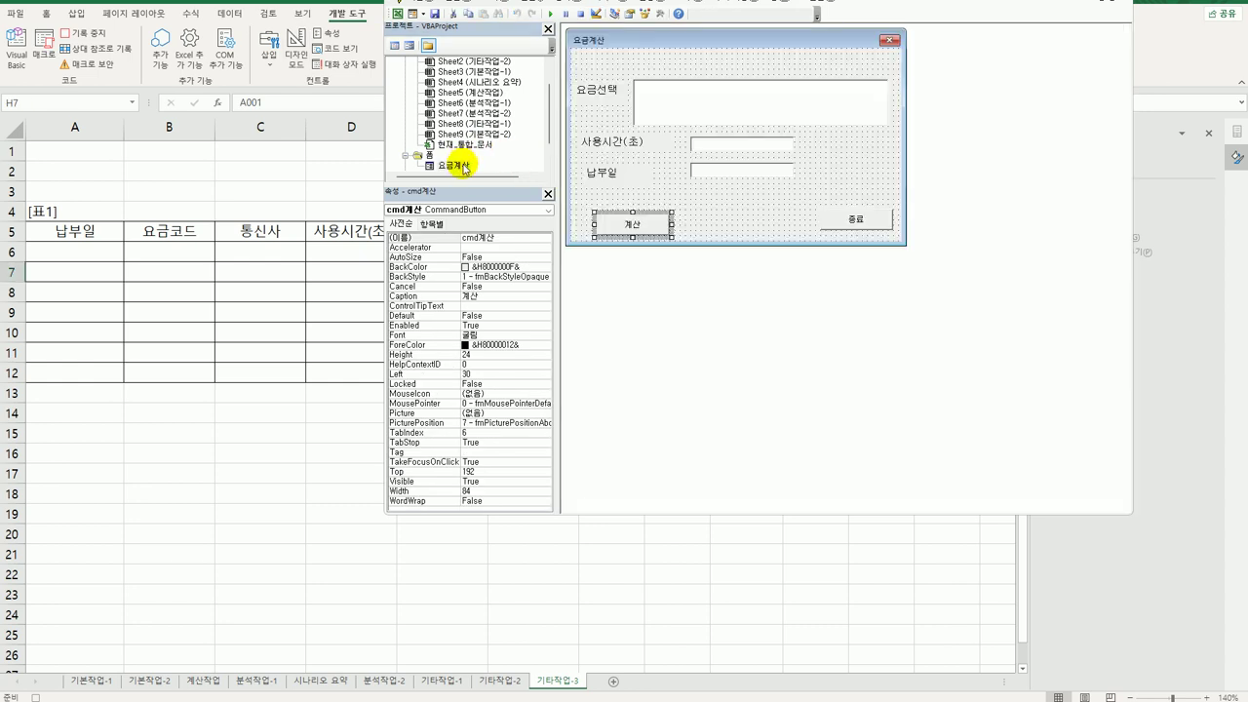
left_click(716, 105)
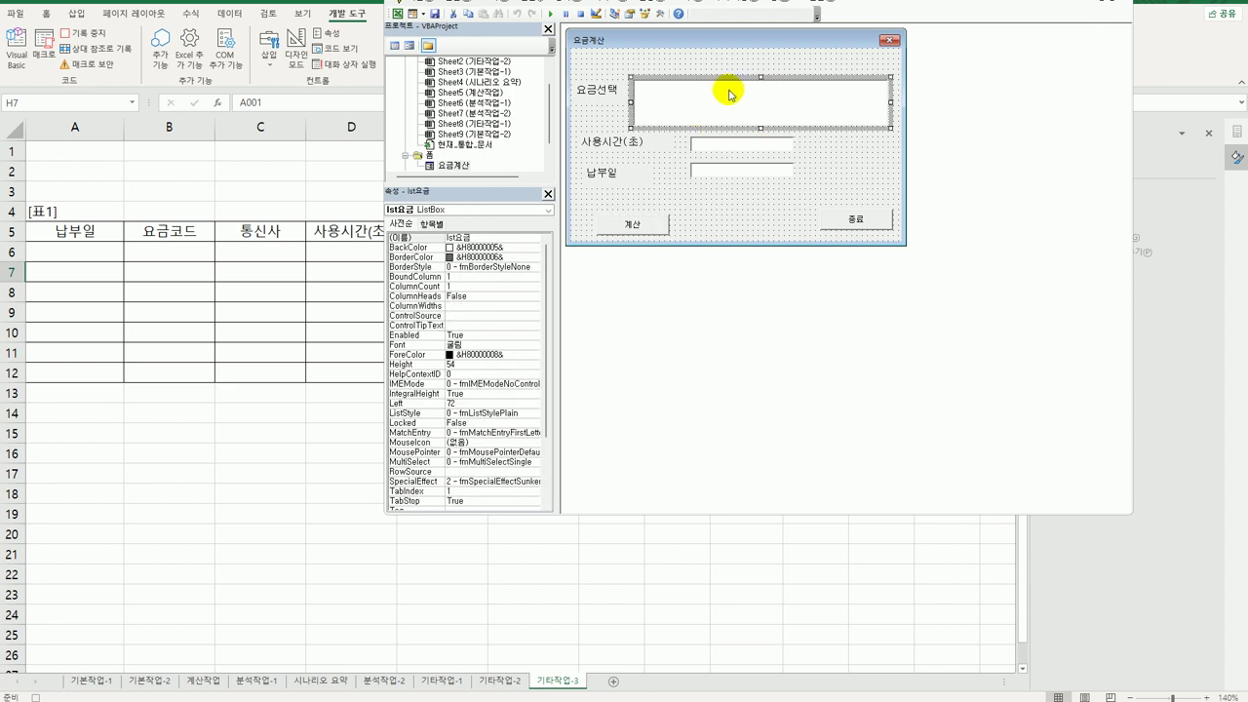
left_click(732, 150)
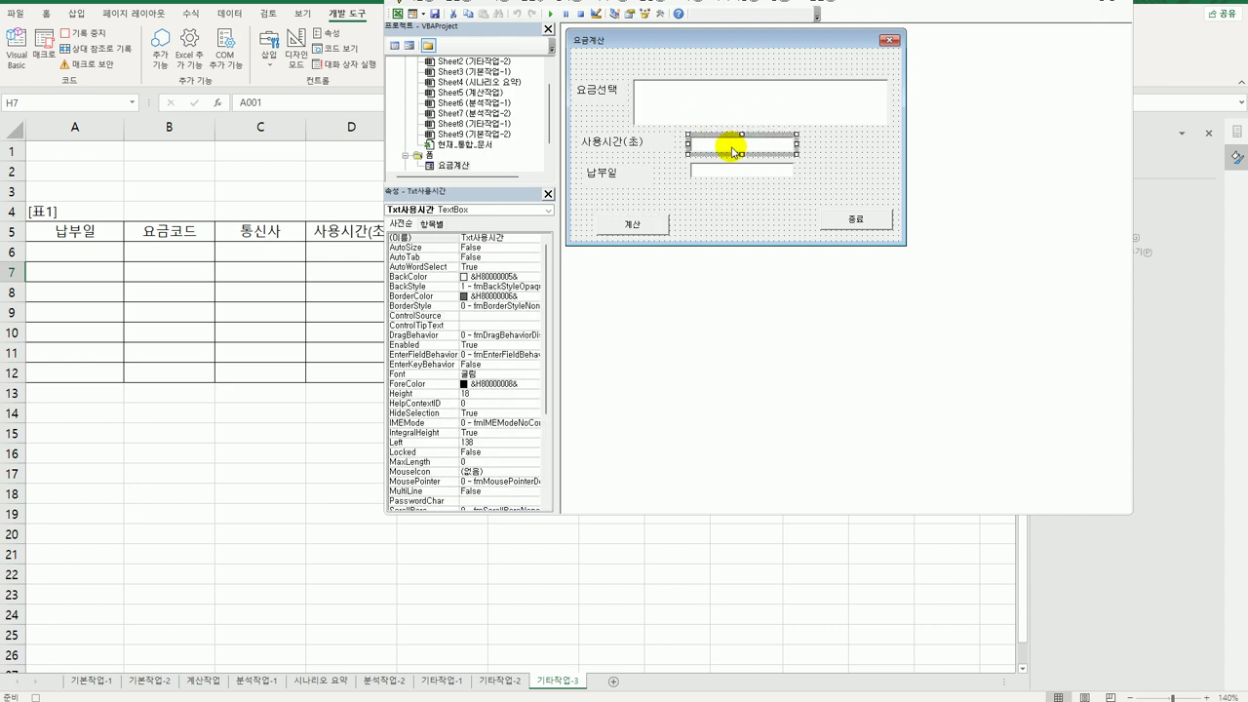
left_click(726, 177)
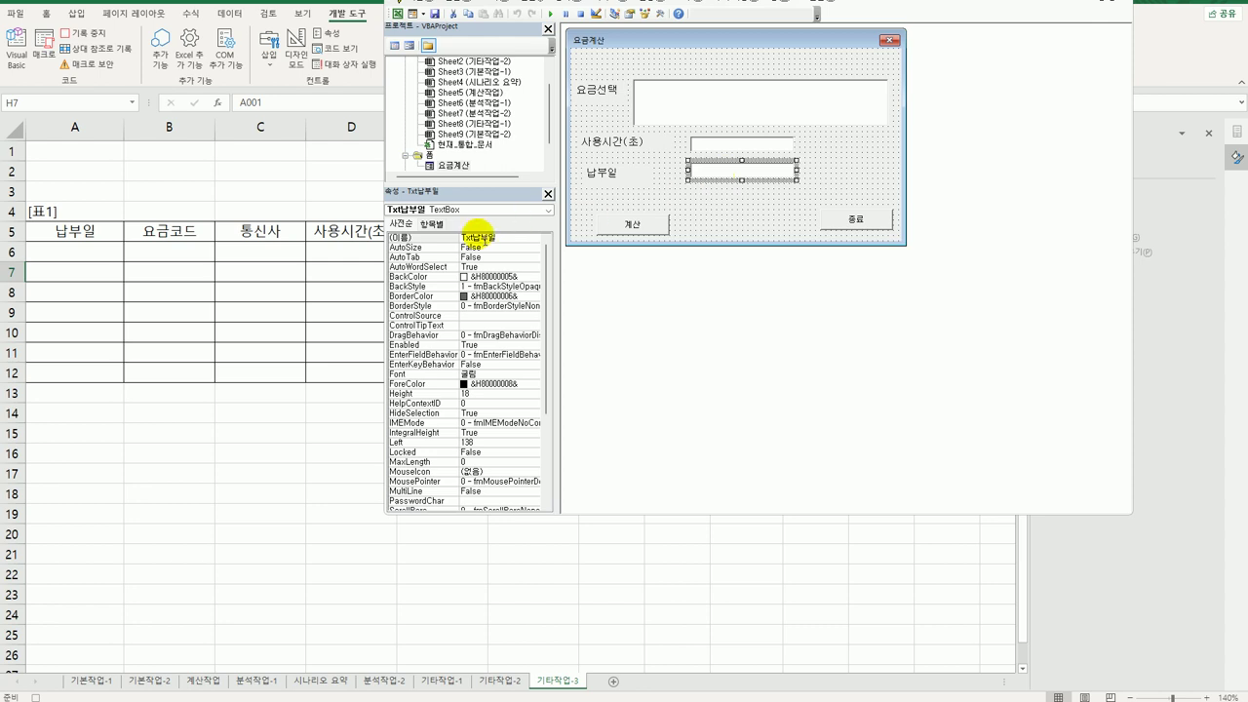
left_click(724, 156)
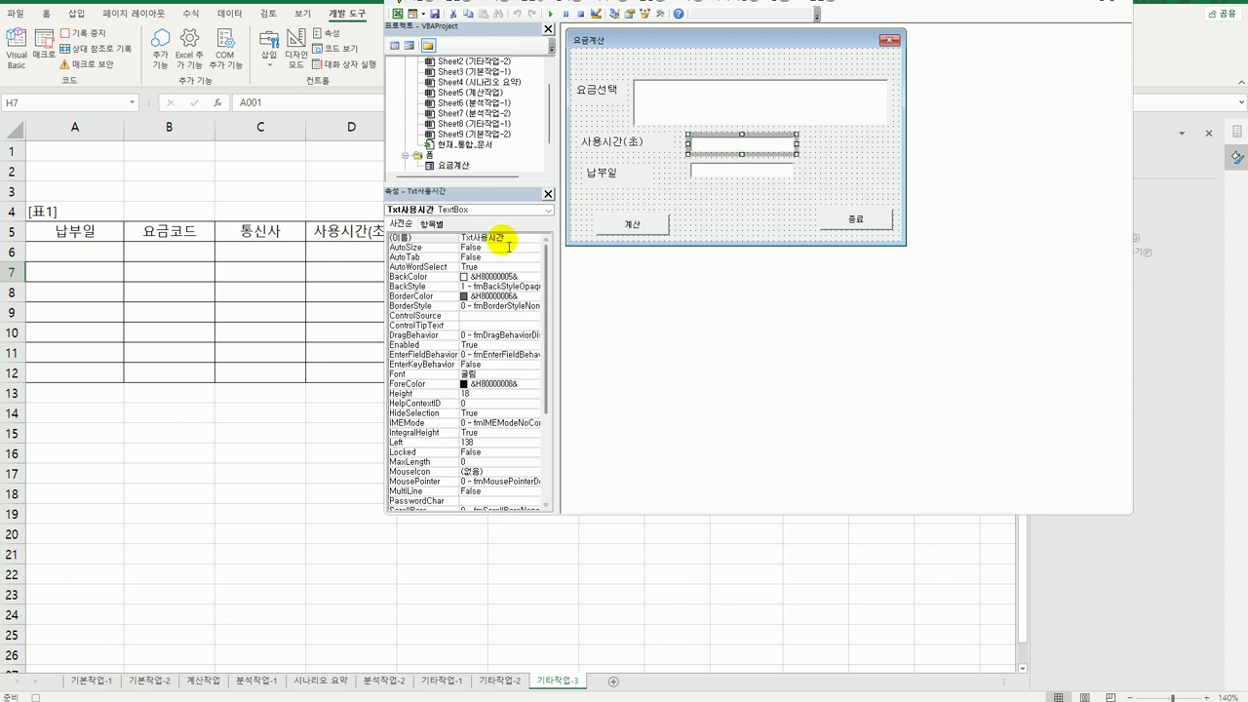
left_click(695, 90)
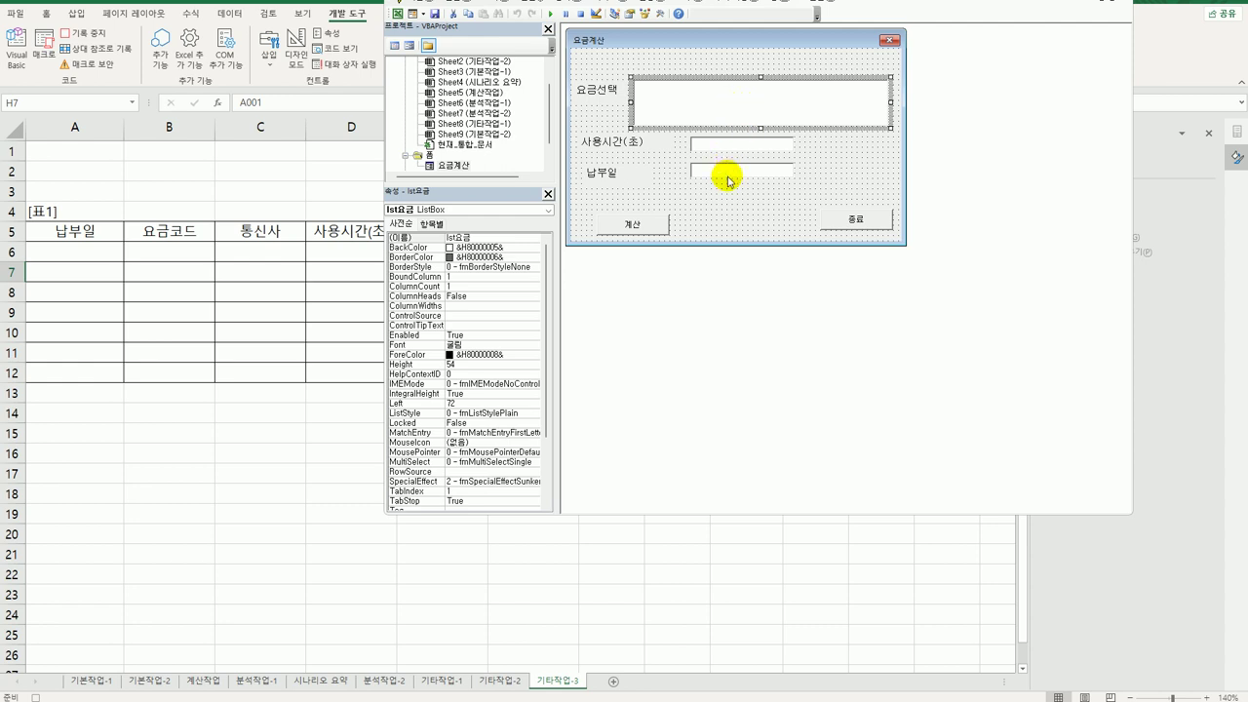
- Open the click procedure of the 계산 button on the 요금계산 form
left_click(634, 224)
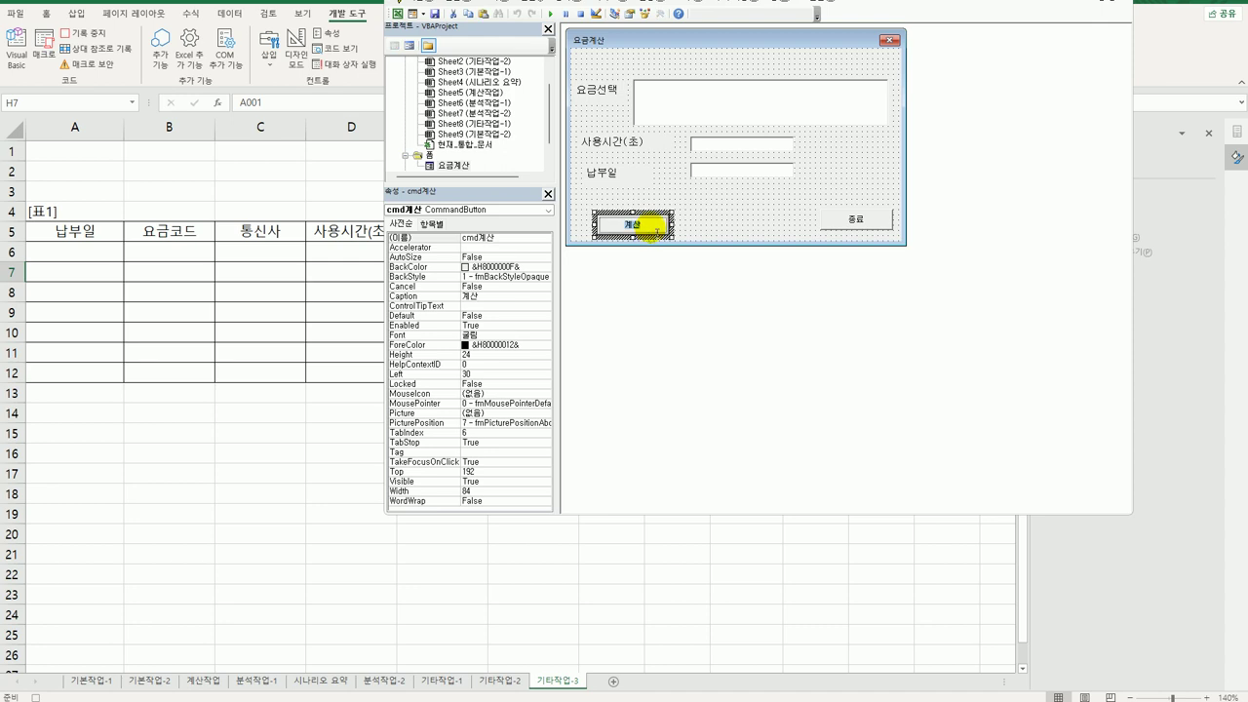
left_click(705, 222)
double_click(671, 231)
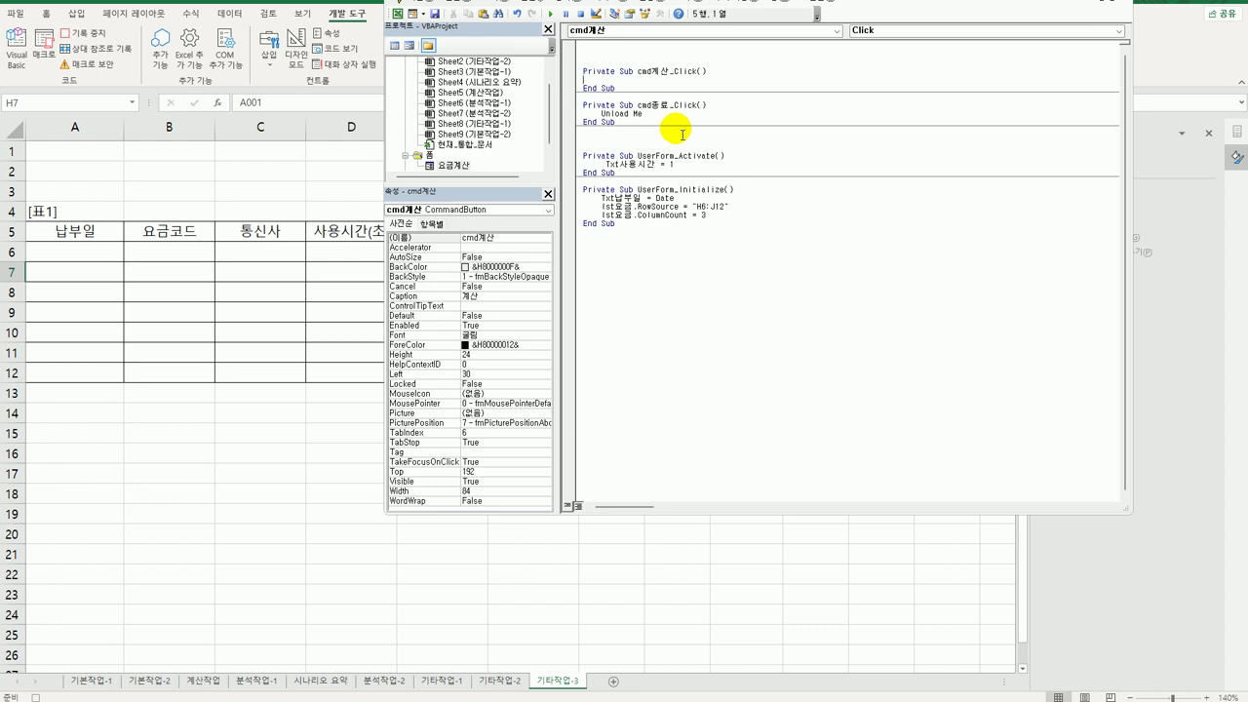
- Add the line i = Range("A5").CurrentRegion.Rows.Count + 4 to the cmd계산_Click procedure
key("Return")
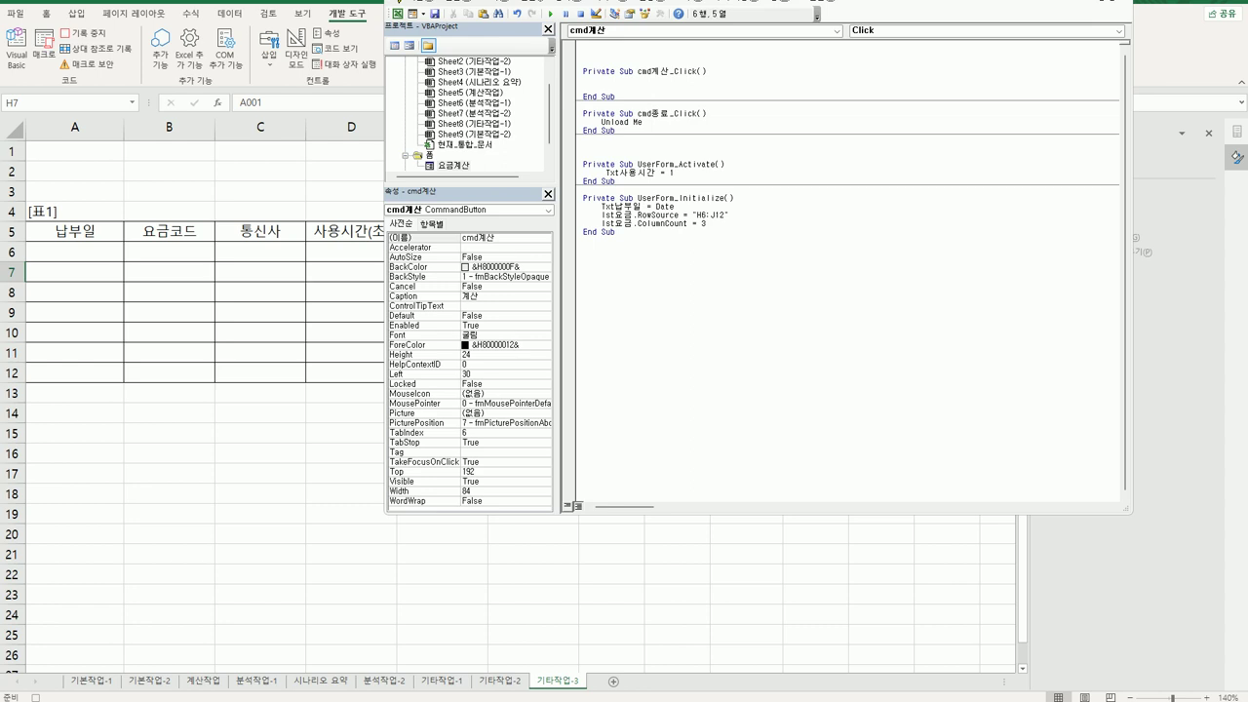
type("i -")
key("BackSpace")
key("BackSpace")
type("= range(")
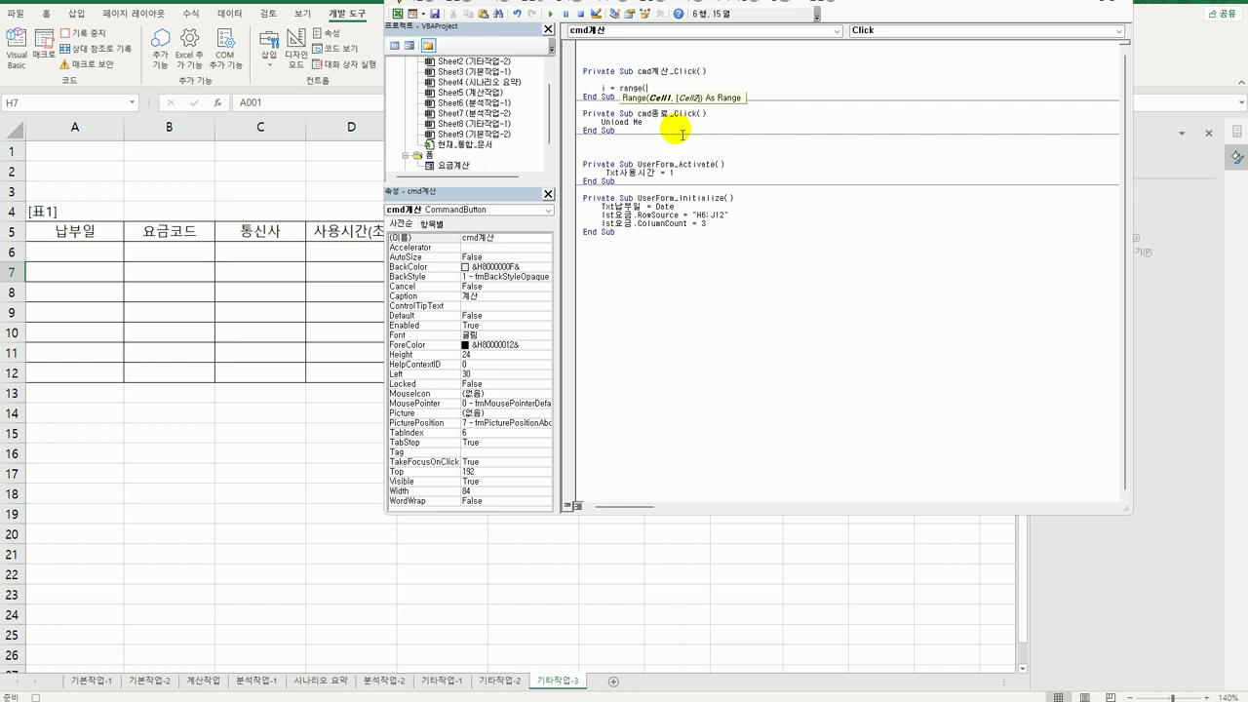
type("\"A")
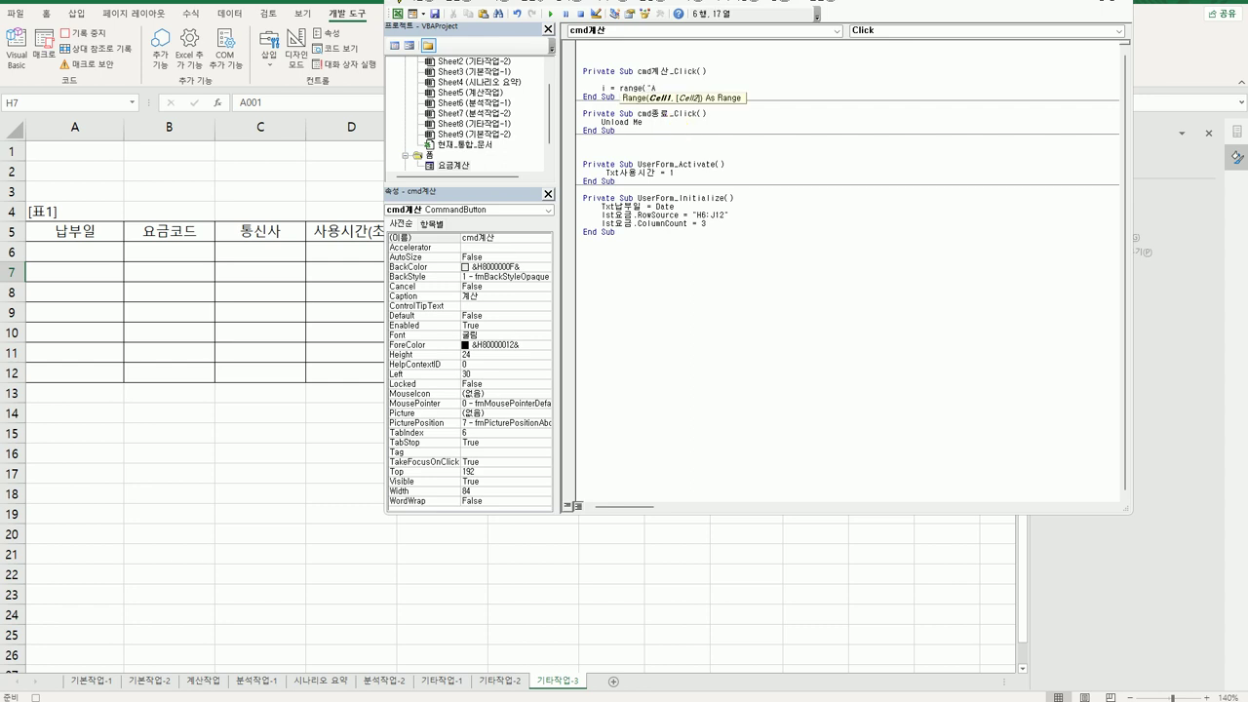
type("5\").")
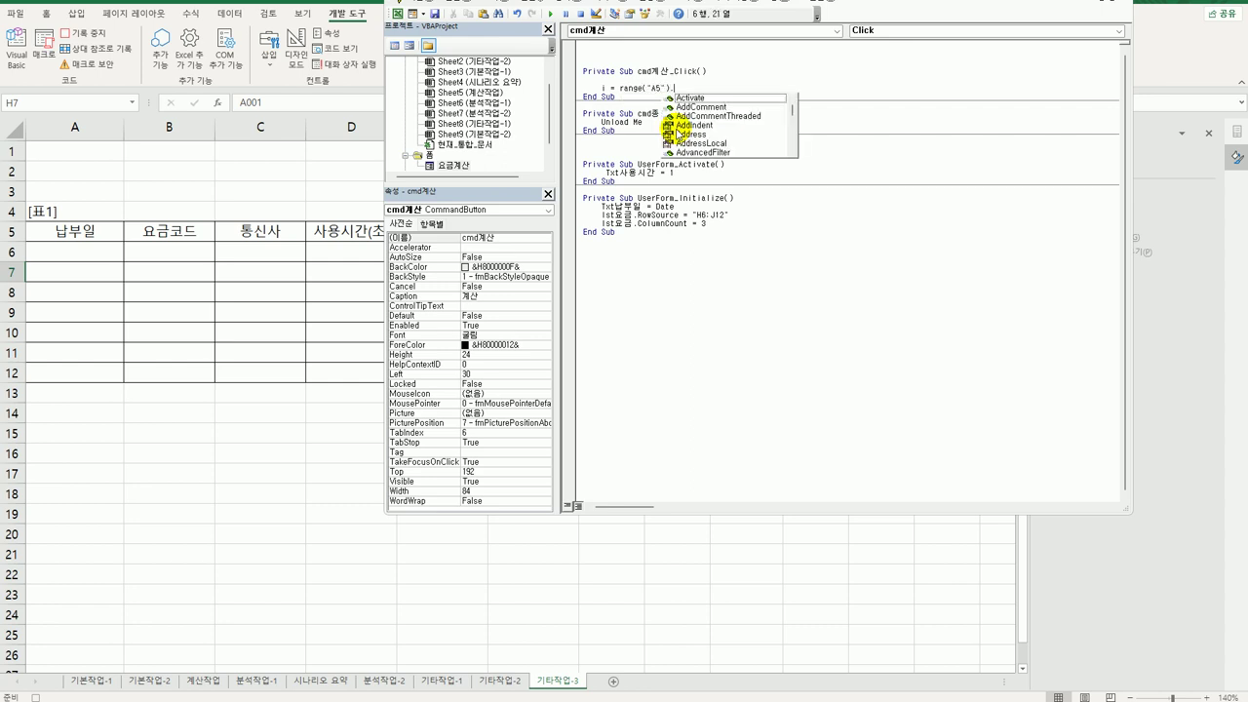
type("CurrentRegion.")
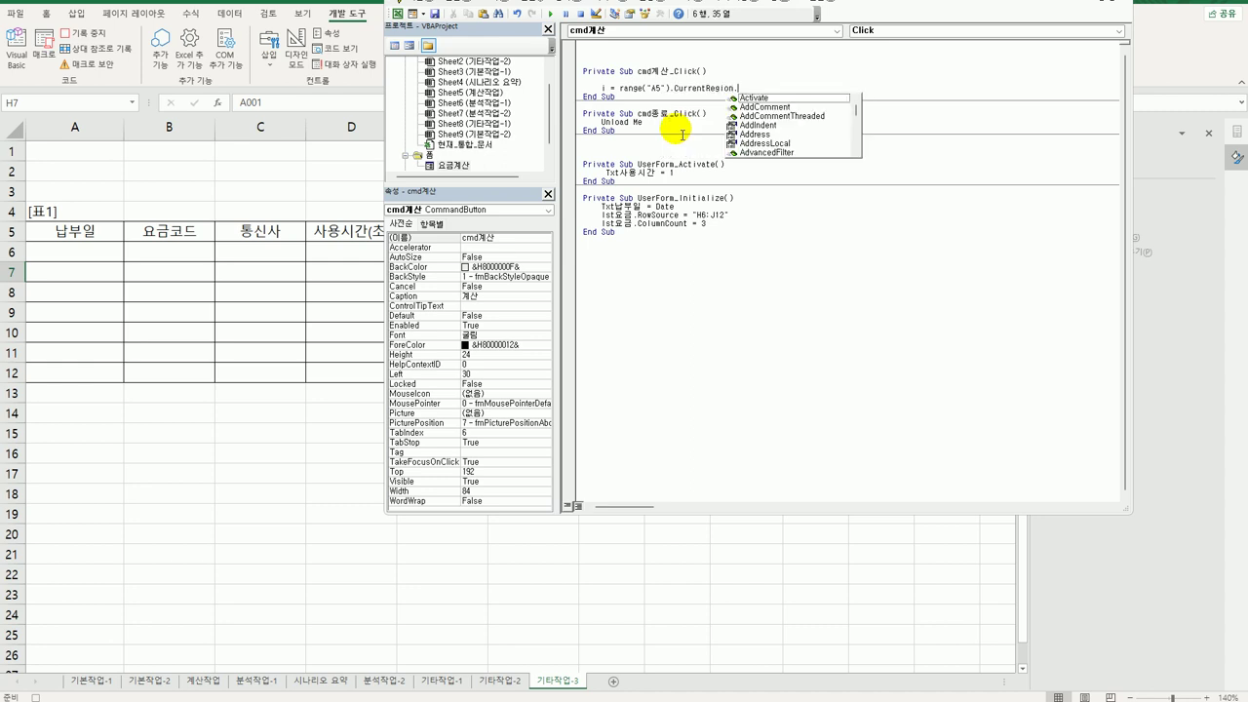
type("Rows.count")
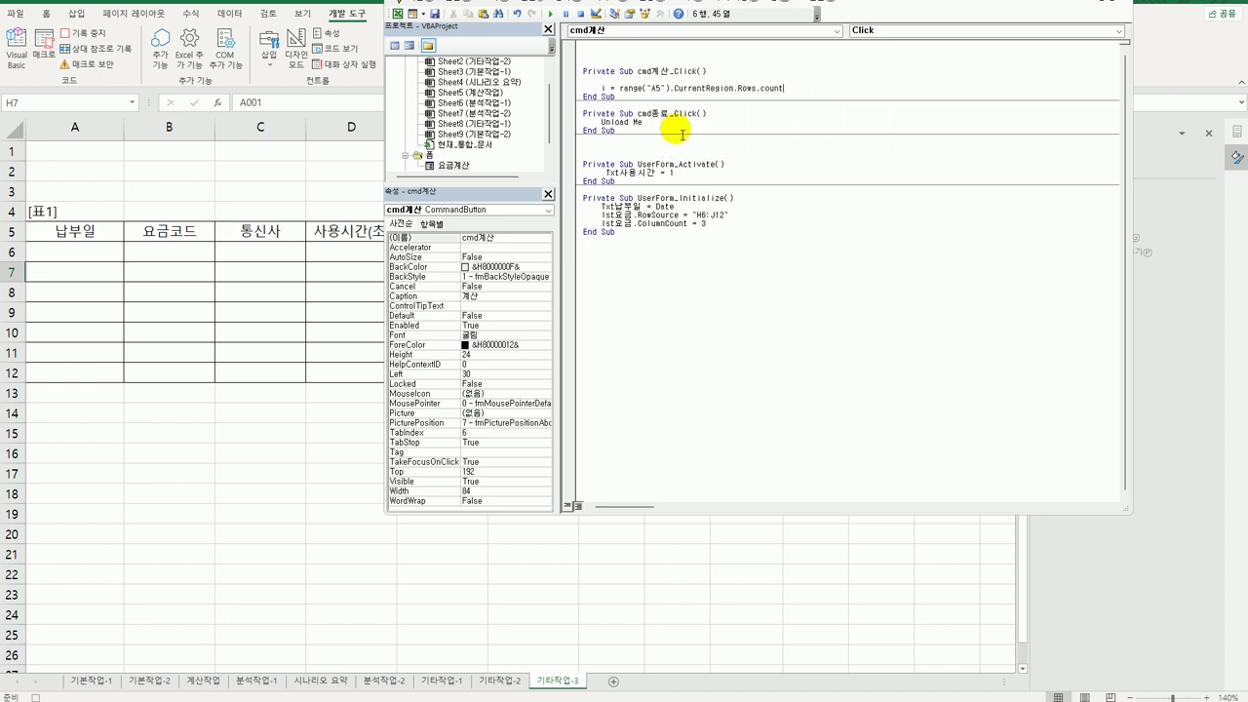
type(" +")
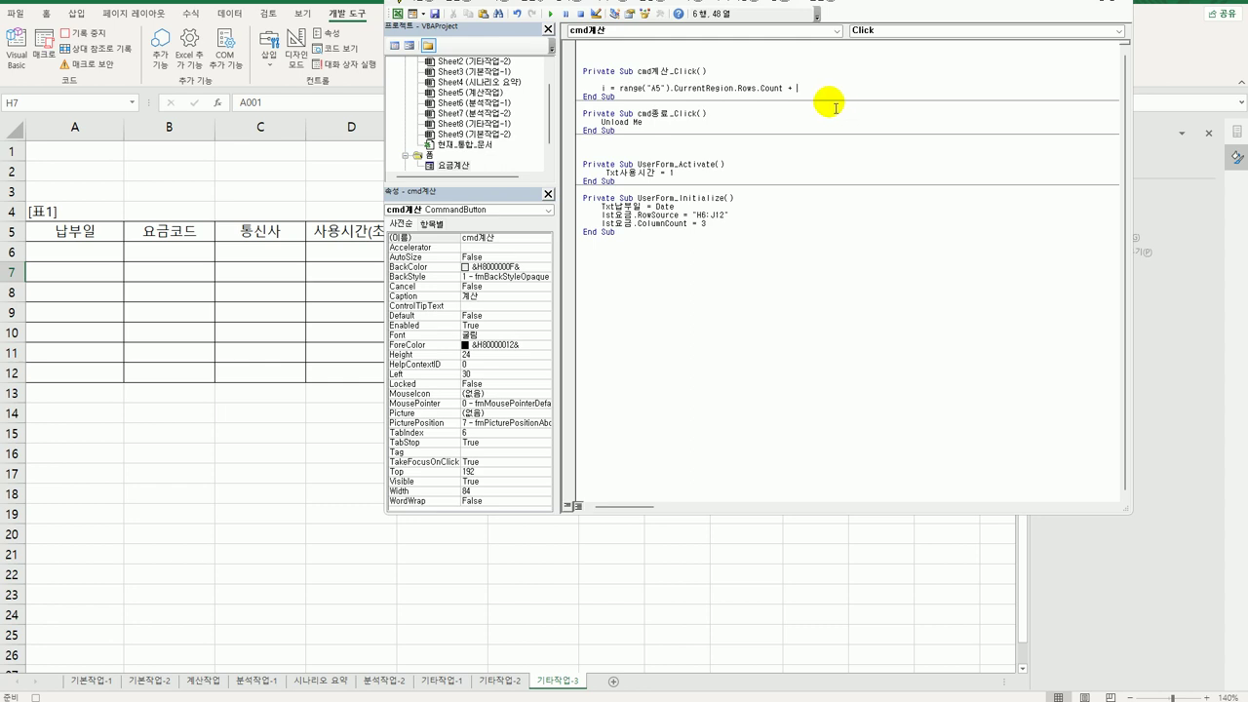
type("4")
key("Return")
key("Return")
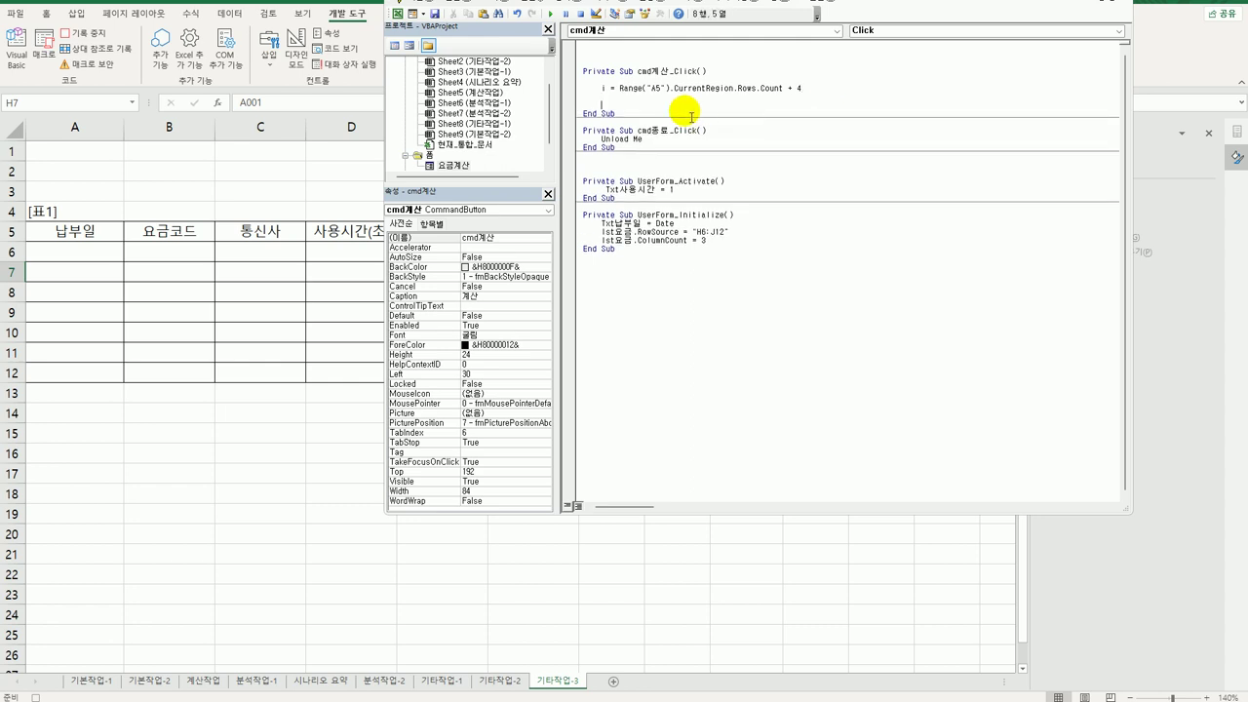
left_click_drag(621, 89, 786, 90)
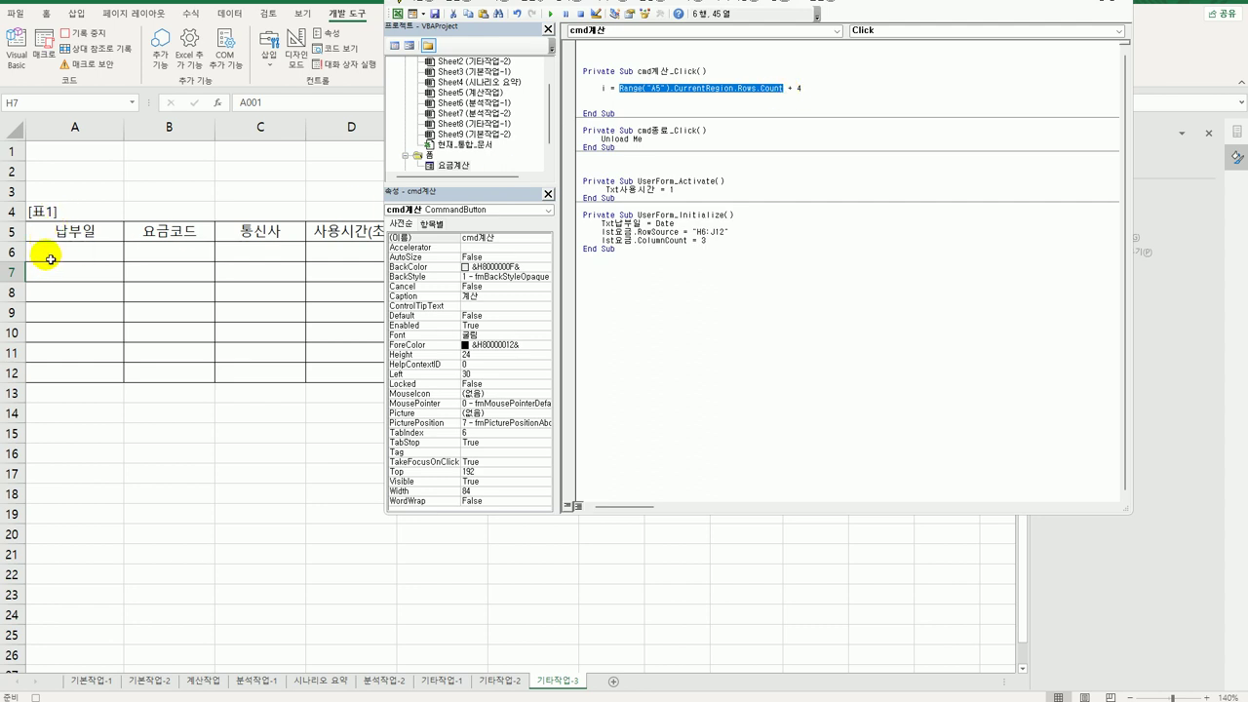
- Add the line Cells(i, 1) = Txt납부일.Value below the row calculation in cmd계산_Click
left_click(836, 93)
key("Return")
key("Return")
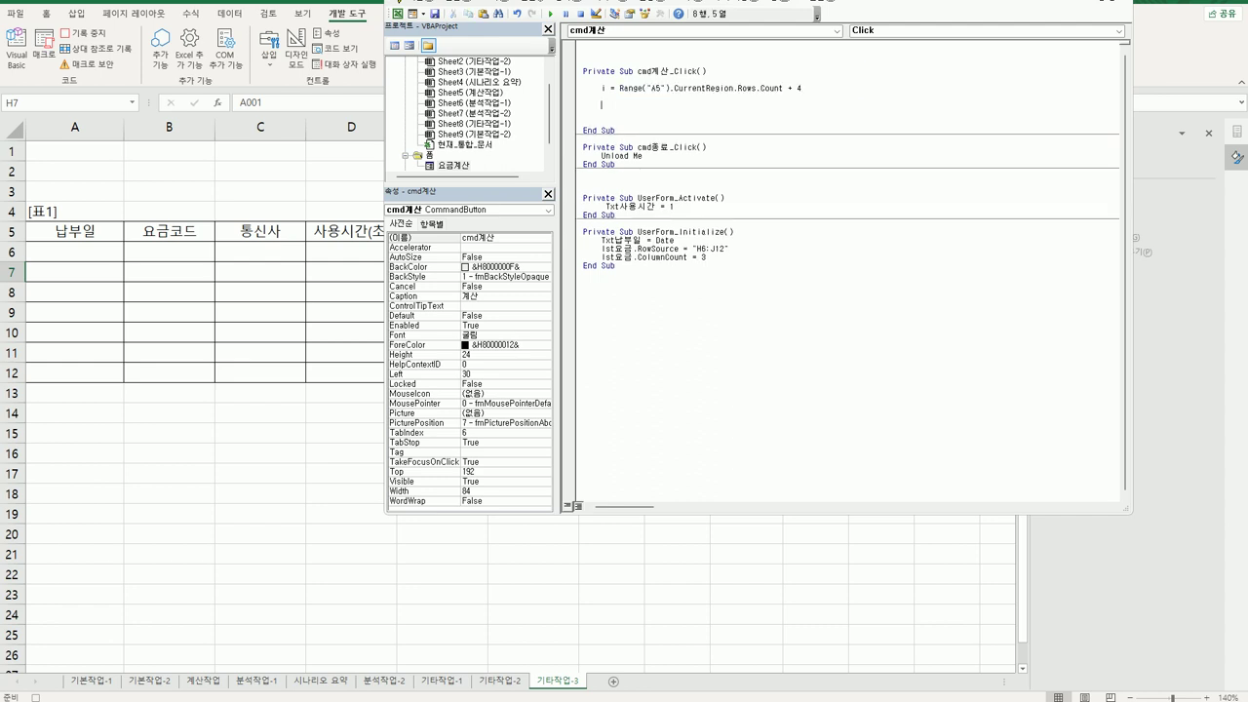
type("cells(i,1) = txt납부일.va")
key("Return")
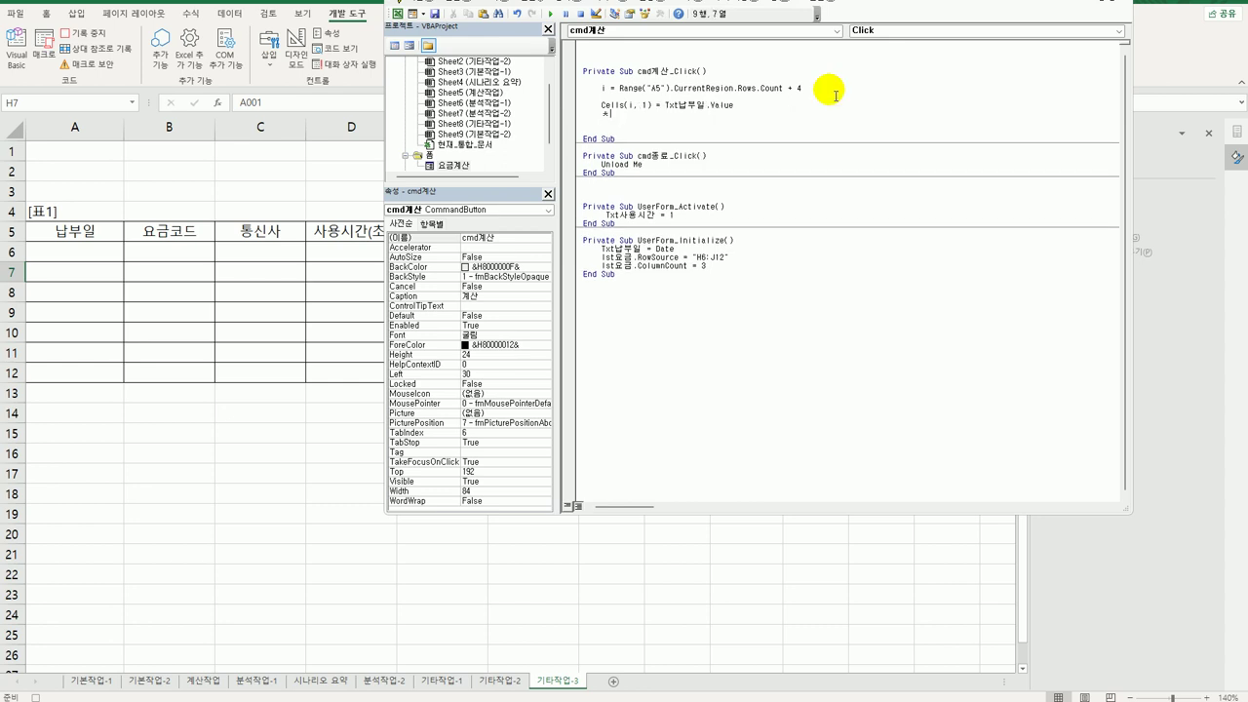
- Add the line Cells(i, 2) = lst요금.List(lst요금.ListIndex, 0) below the 납부일 line in cmd계산_Click
type("cells(")
type("i,2) =")
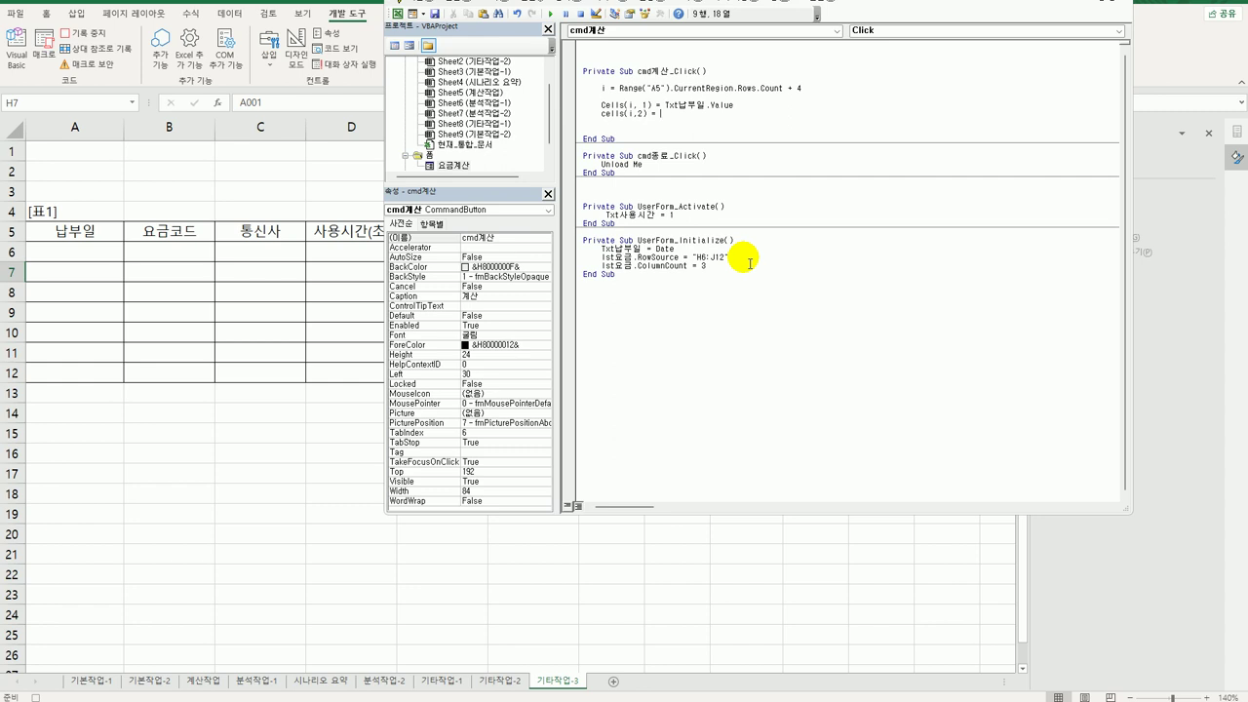
type("l")
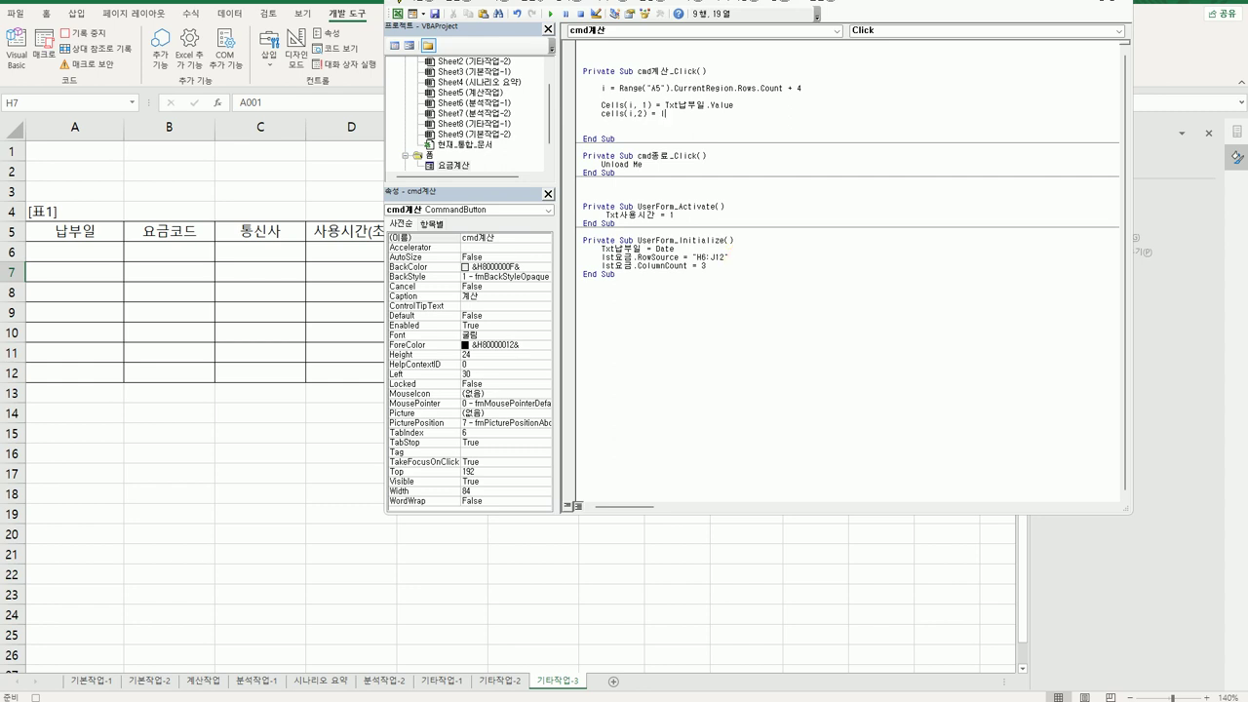
type("st요금.")
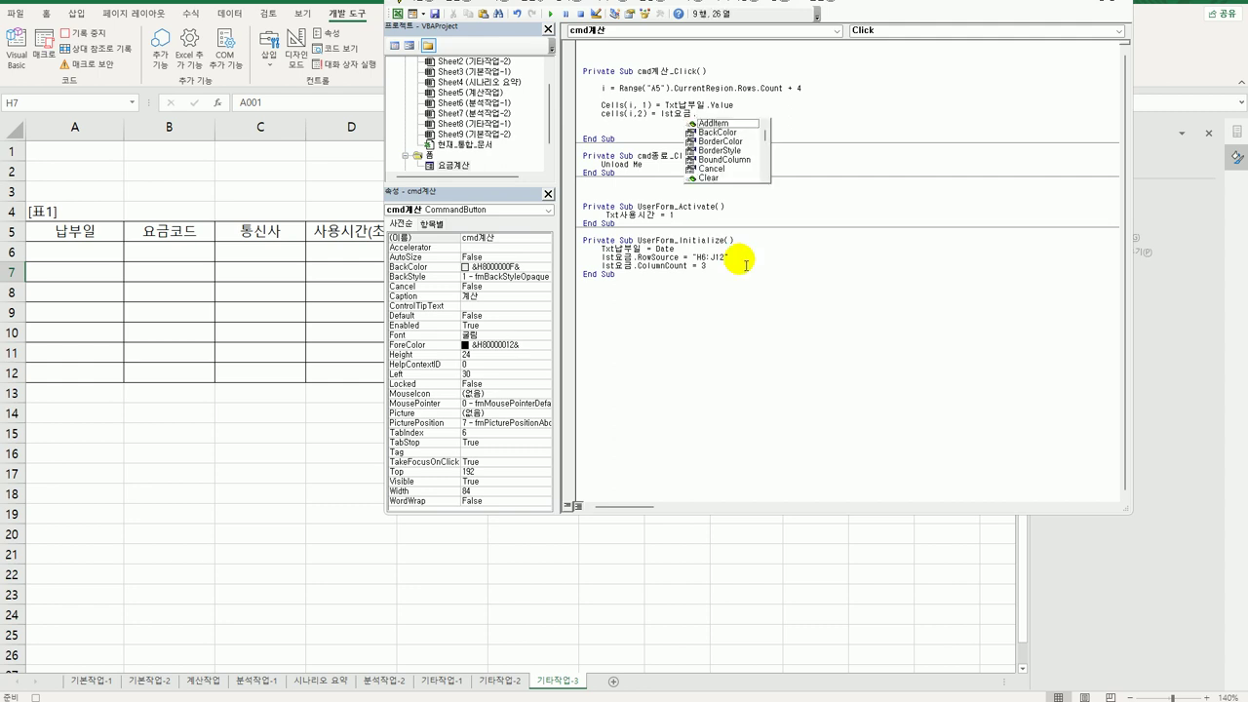
type("list(")
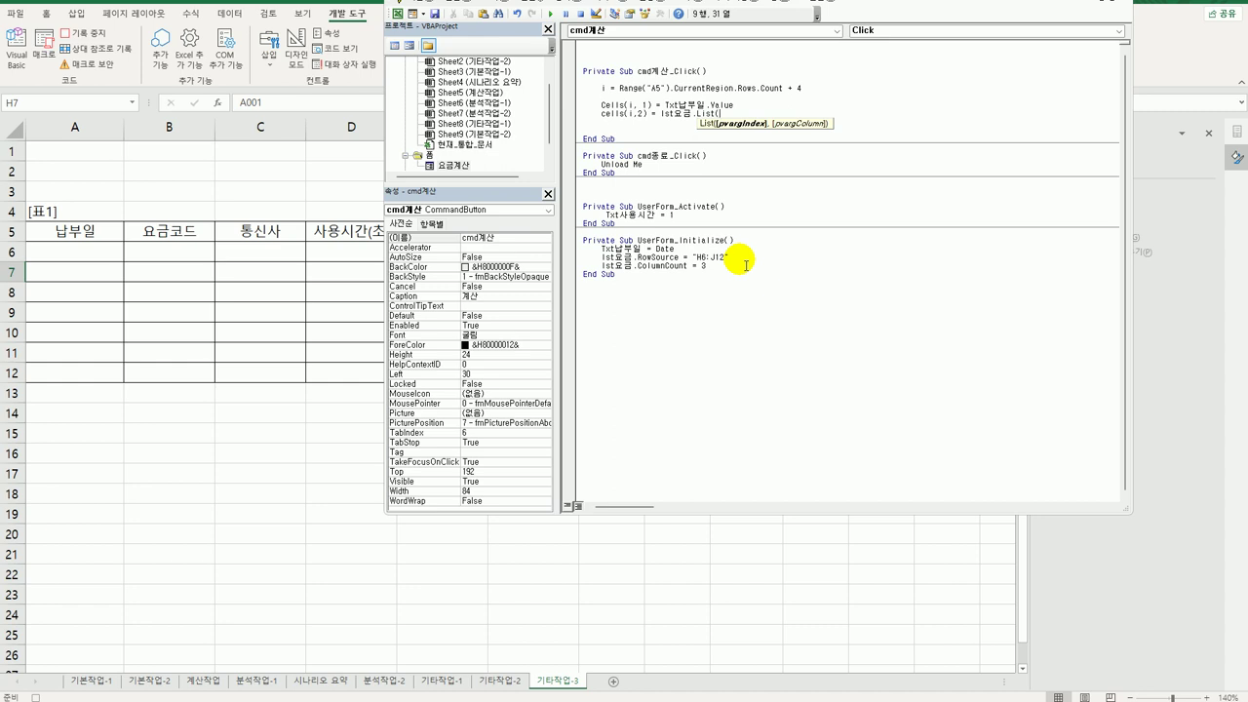
type("lst요금.")
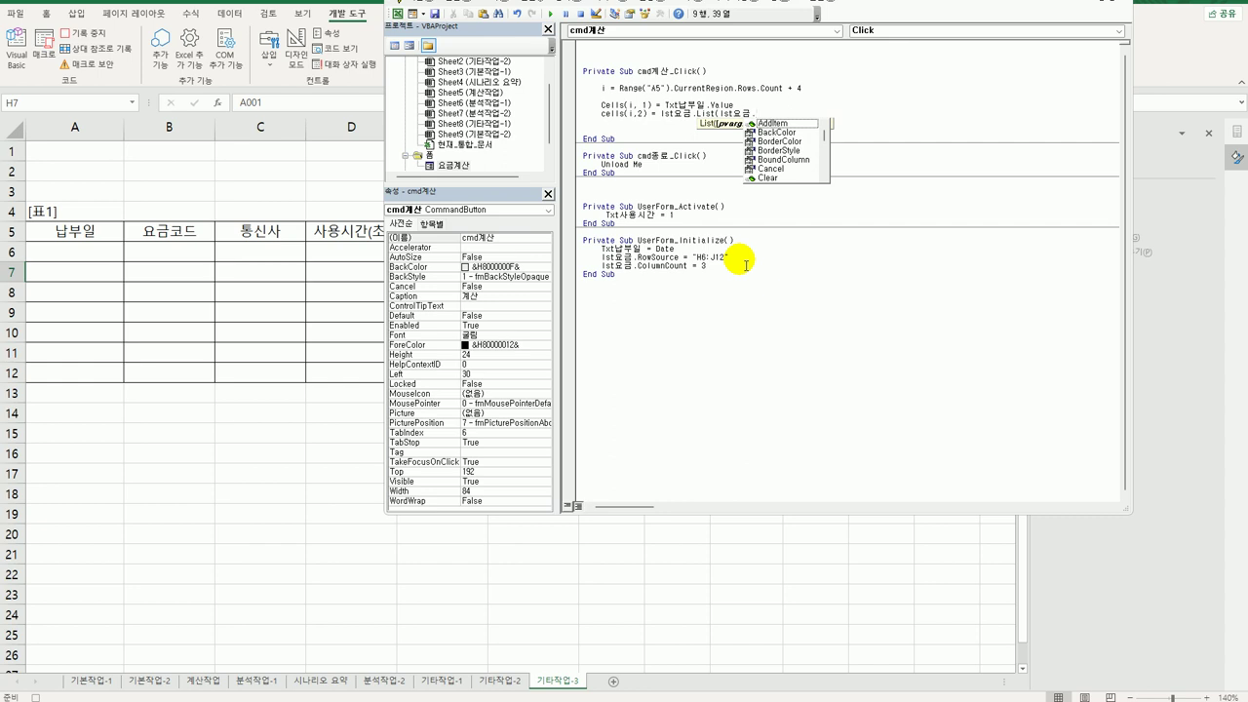
type("listin")
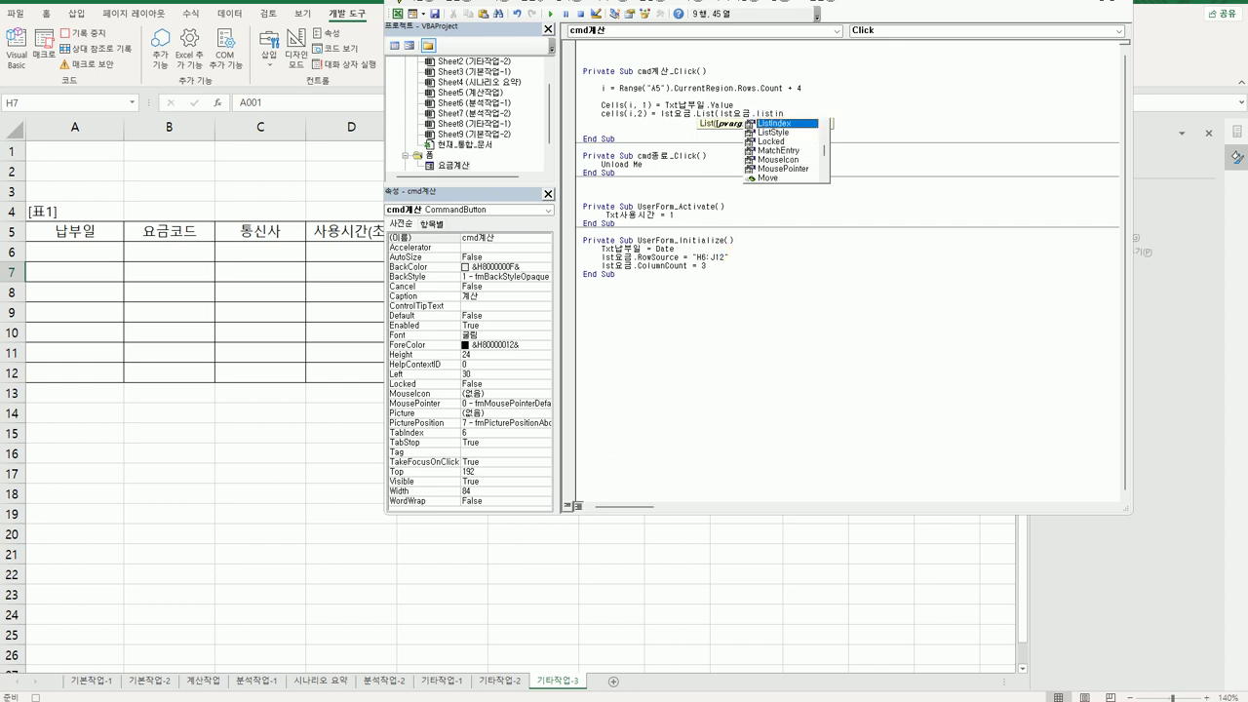
key("Tab")
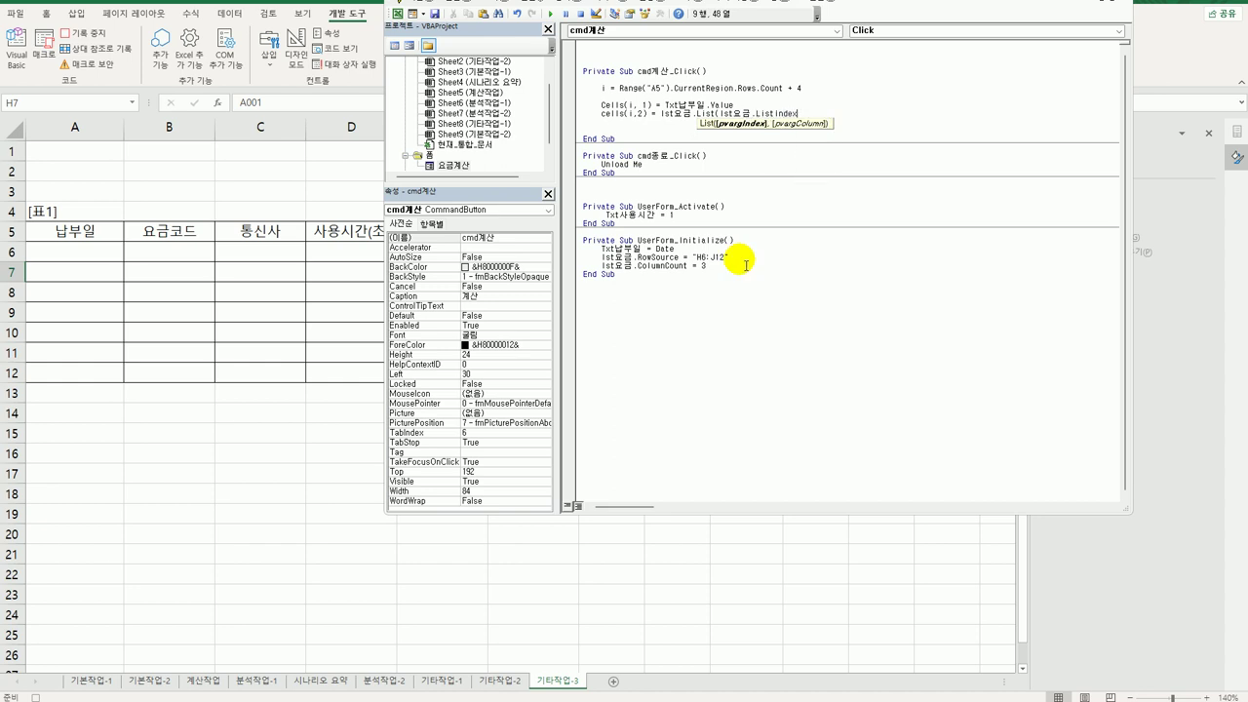
type(",")
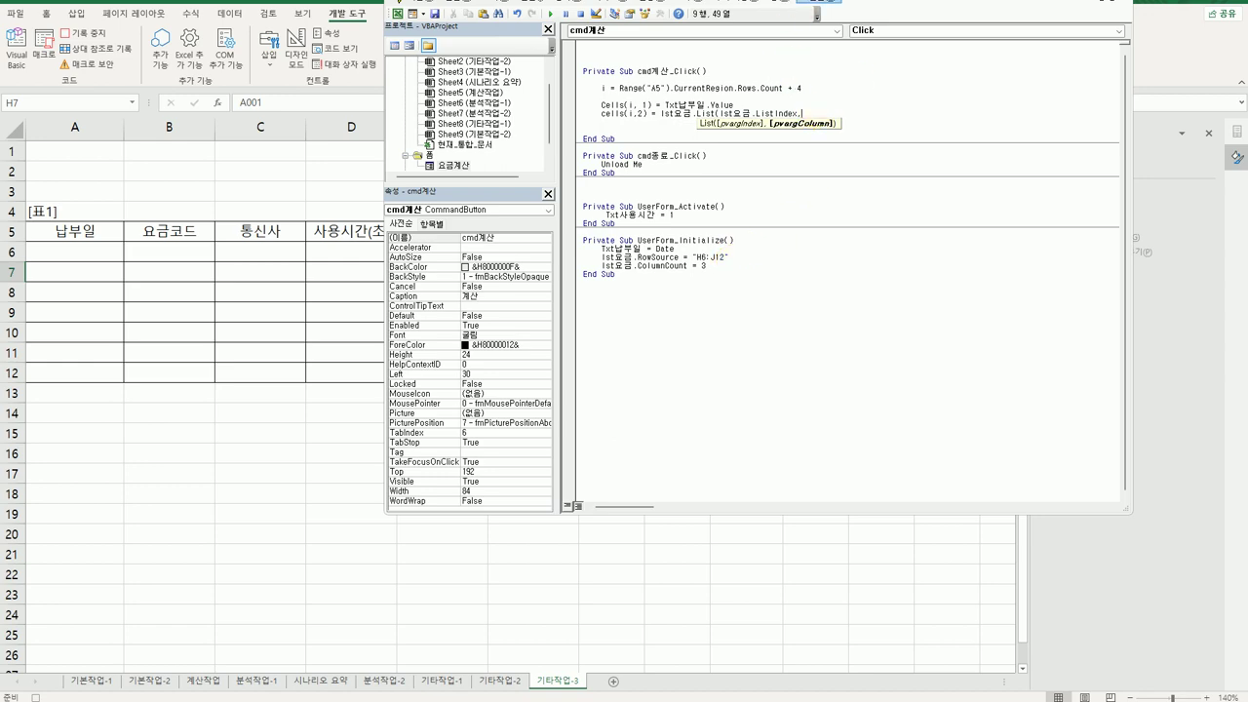
left_click_drag(809, 3, 806, 332)
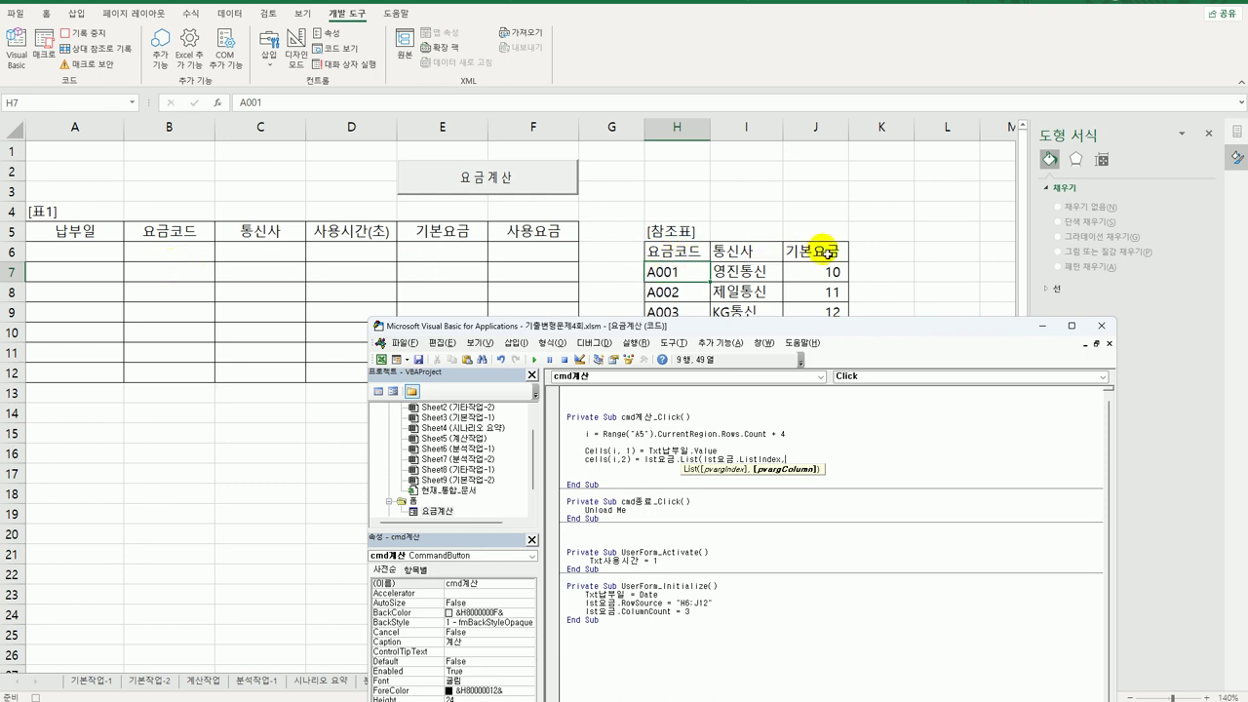
left_click_drag(792, 326, 795, 7)
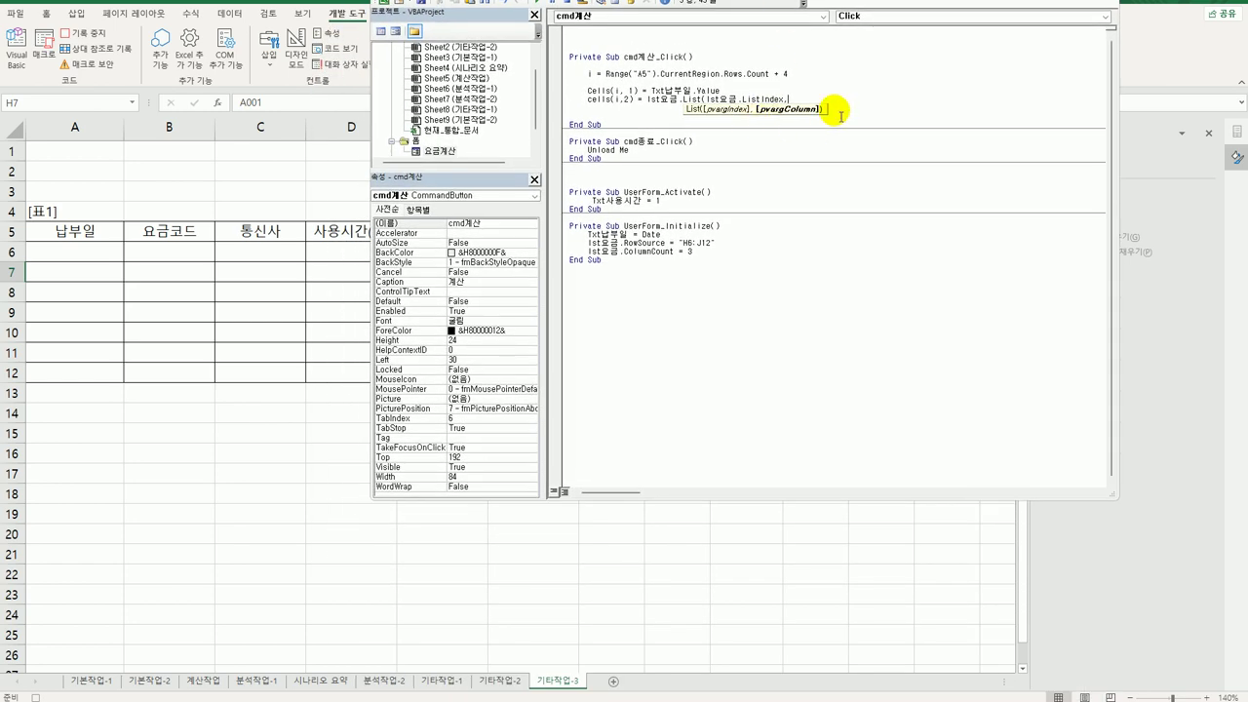
key("Escape")
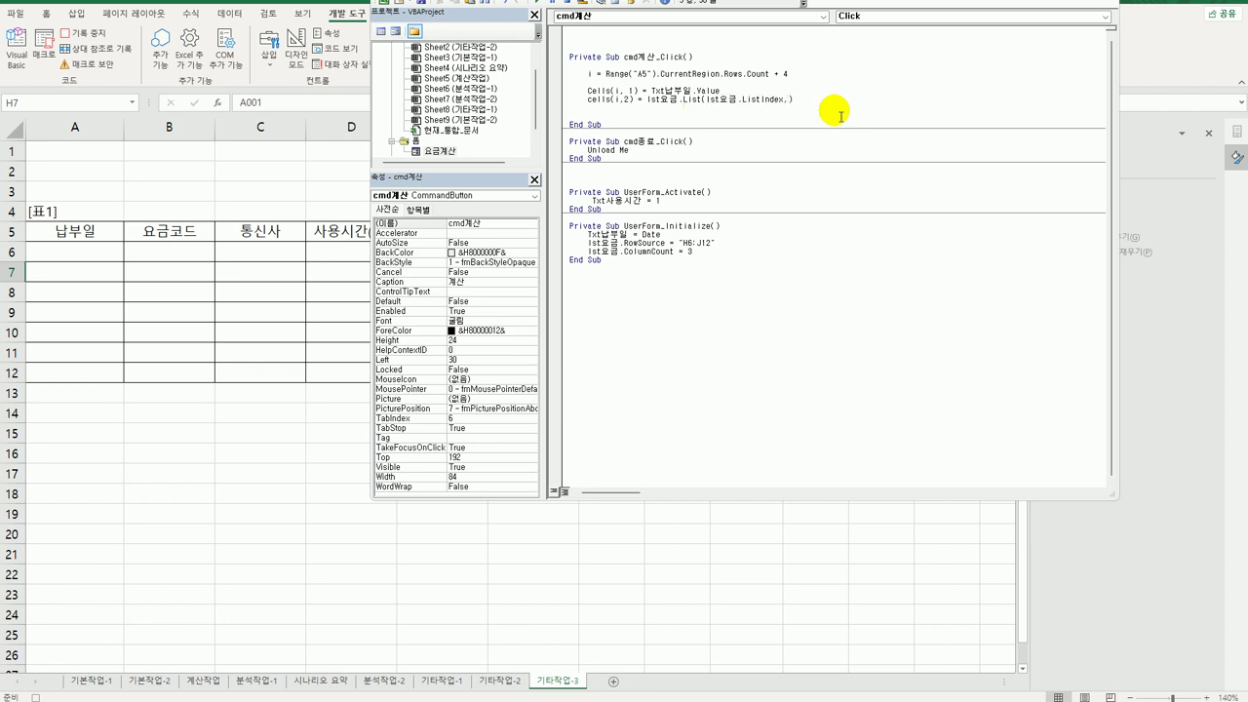
type("0)")
key("Return")
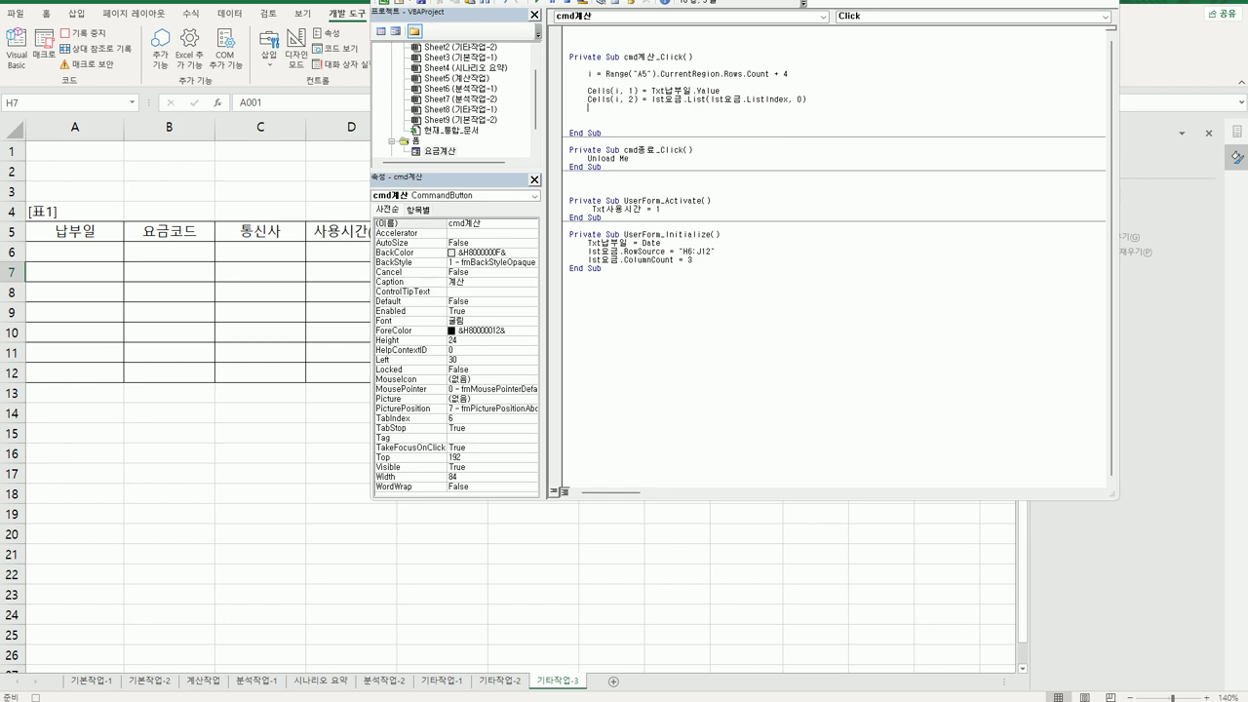
- Duplicate the list box line as Cells(i, 3) = lst요금.List(lst요금.ListIndex, 1)
key("Up")
key("shift+End")
key("ctrl+c")
key("Down")
key("ctrl+v")
key("Left")
key("Left")
key("shift+Right")
type("3")
key("shift+Right")
type("1")
key("Return")
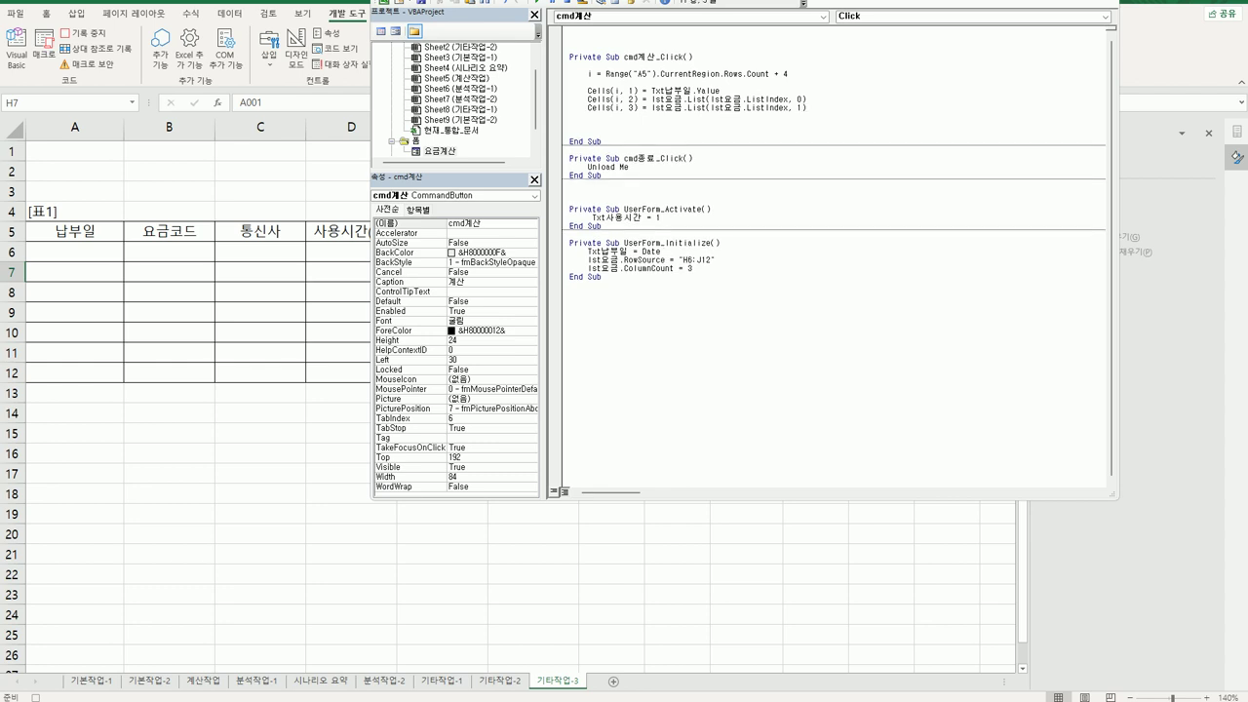
- Copy the 납부일 line below the list box lines and change it to Cells(i, 4) = Txt사용시간.Value
key("Up")
key("Up")
key("shift+End")
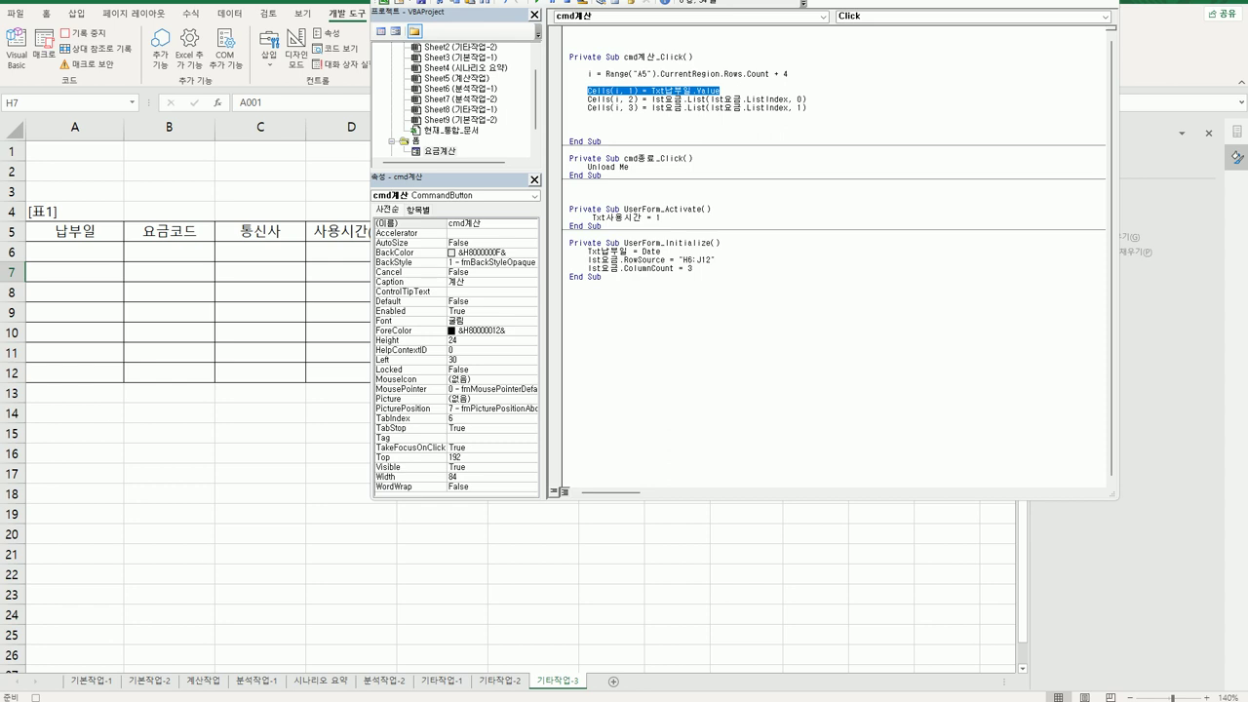
left_click(719, 107)
key("ctrl+v")
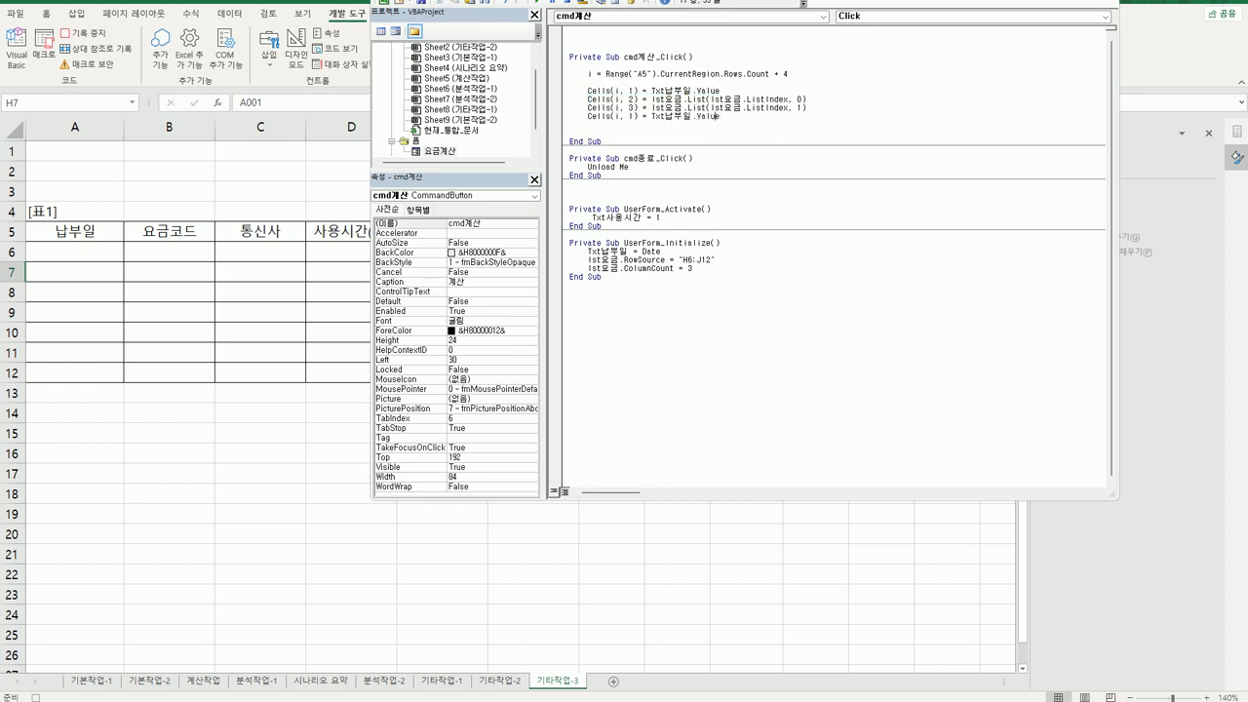
key("shift+Left")
key("shift+Left")
key("shift+Left")
type("사용시간")
key("Return")
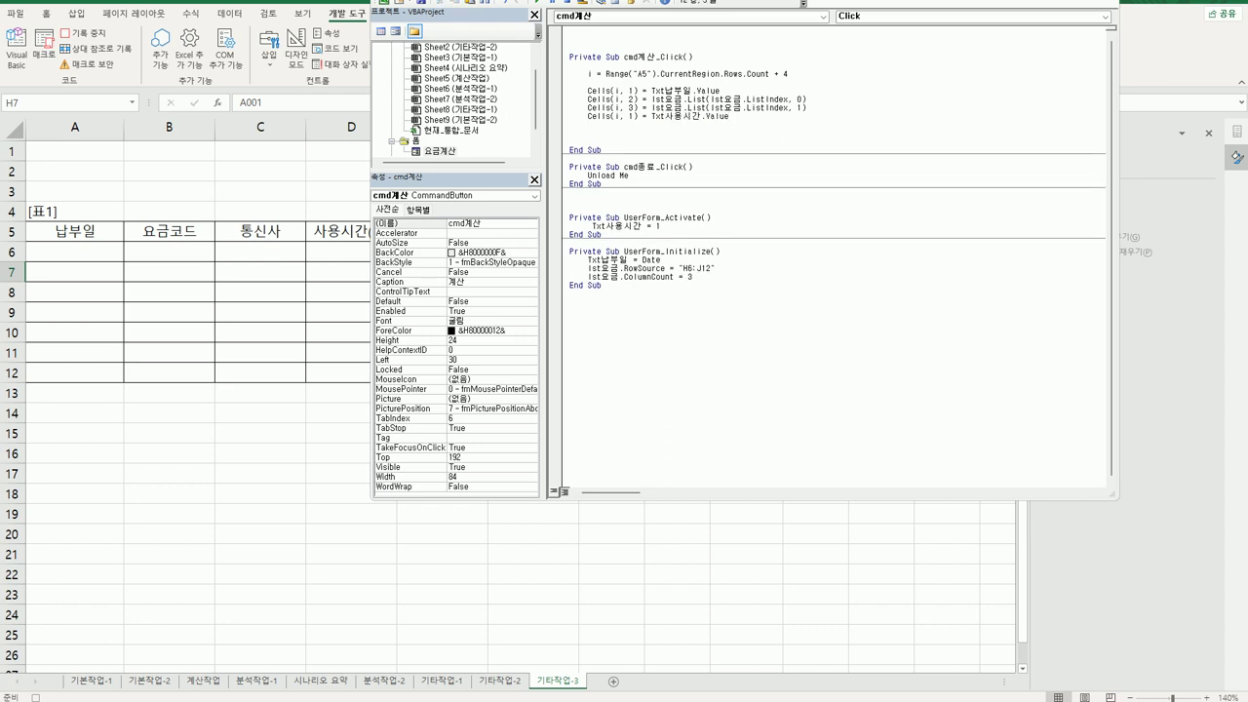
left_click(613, 116)
type("4")
- Copy the column 2 line below the 사용시간 line and change it to Cells(i, 5) = lst요금.List(lst요금.ListIndex, 2)
left_click_drag(588, 99, 808, 98)
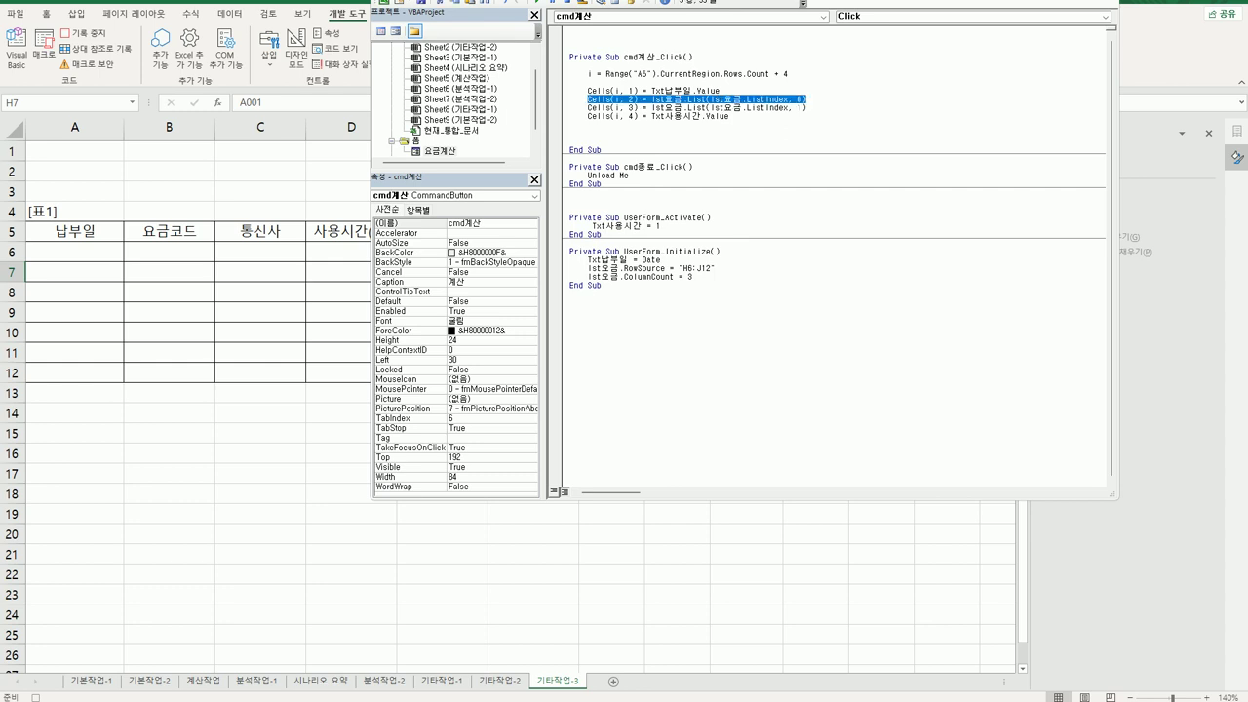
left_click(808, 107)
key("ctrl+v")
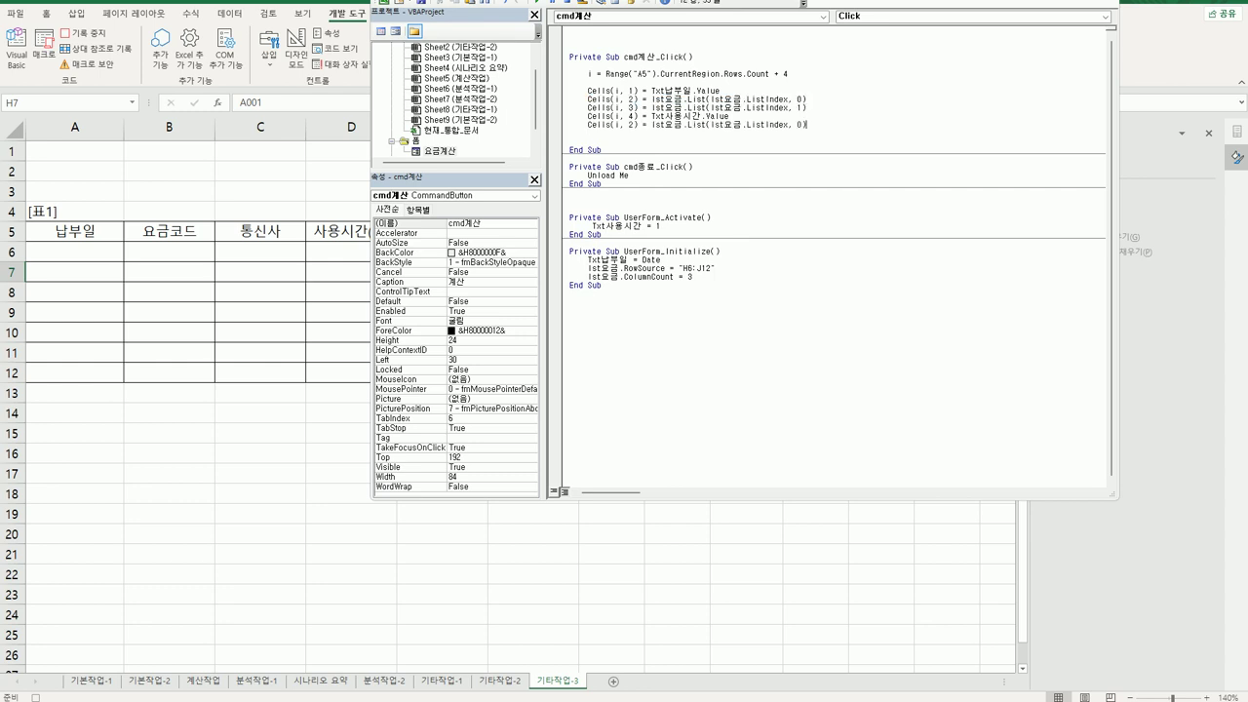
left_click(618, 123)
key("Delete")
type("5")
double_click(799, 124)
type("2")
key("Return")
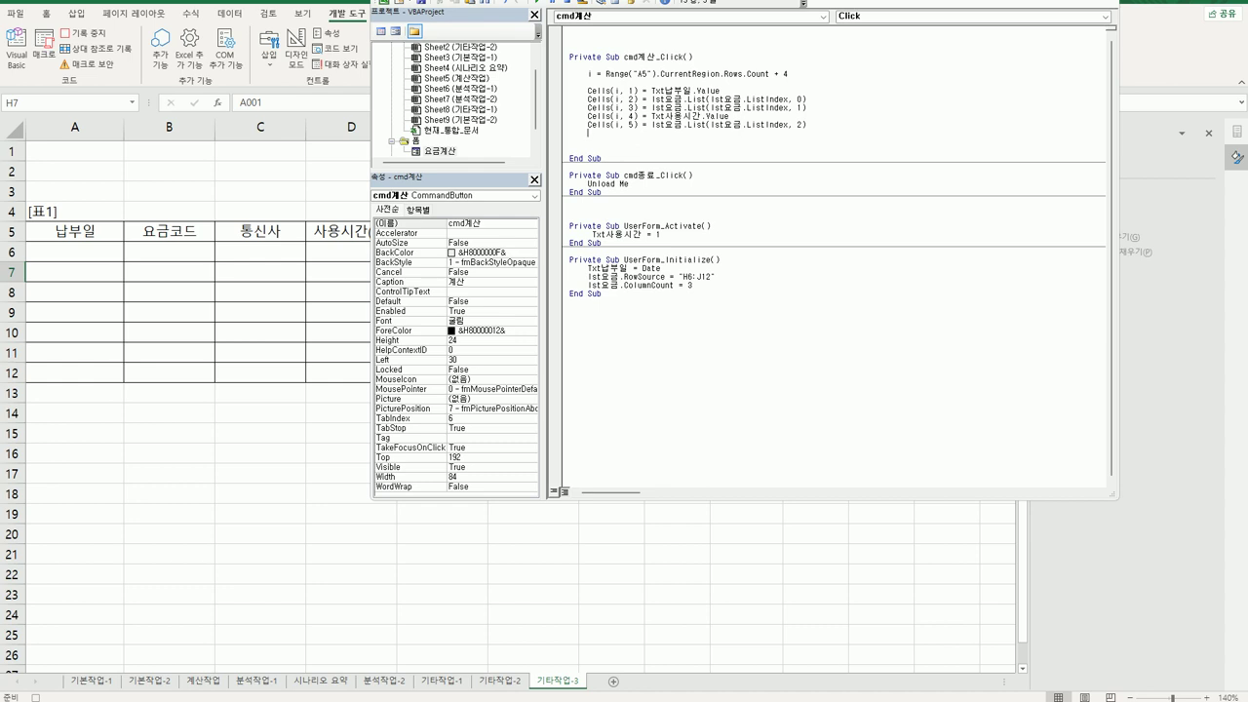
- Add the line Cells(i, 6) = Cells(i, 5) * Cells(i, 4) at the end of cmd계산_Click
key("ctrl+v")
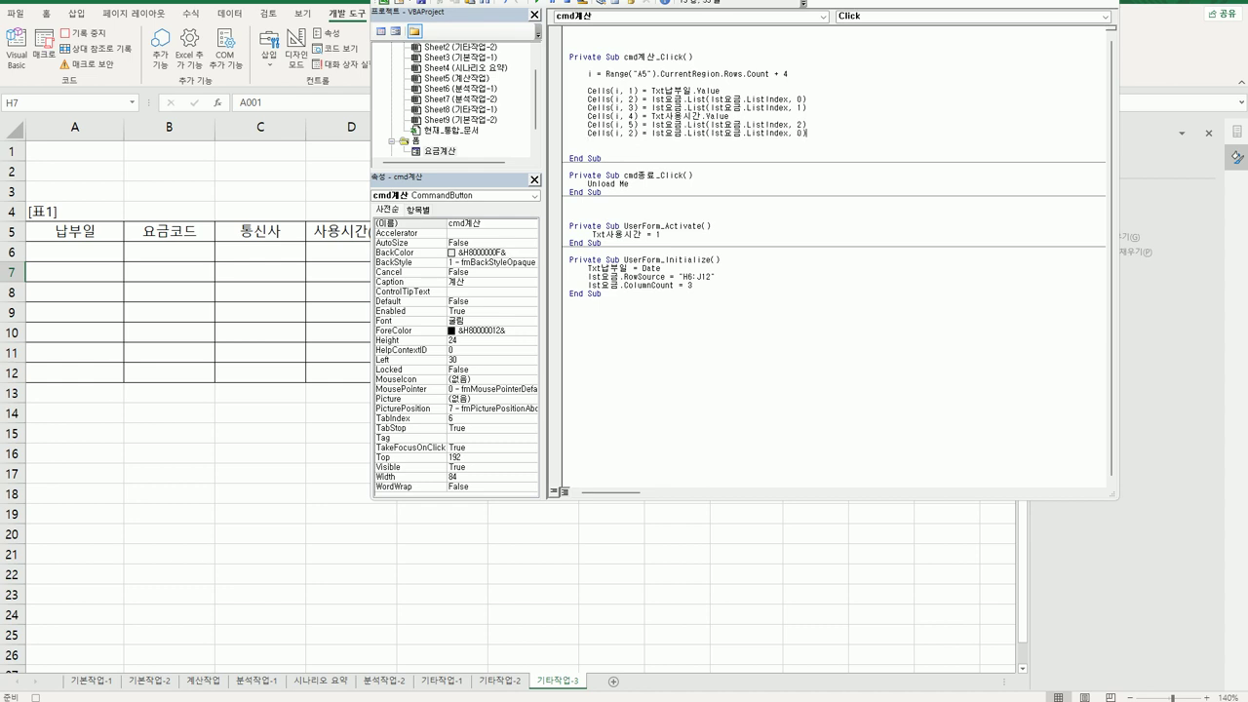
double_click(630, 132)
type("6")
left_click(651, 133)
key("ctrl+shift+End")
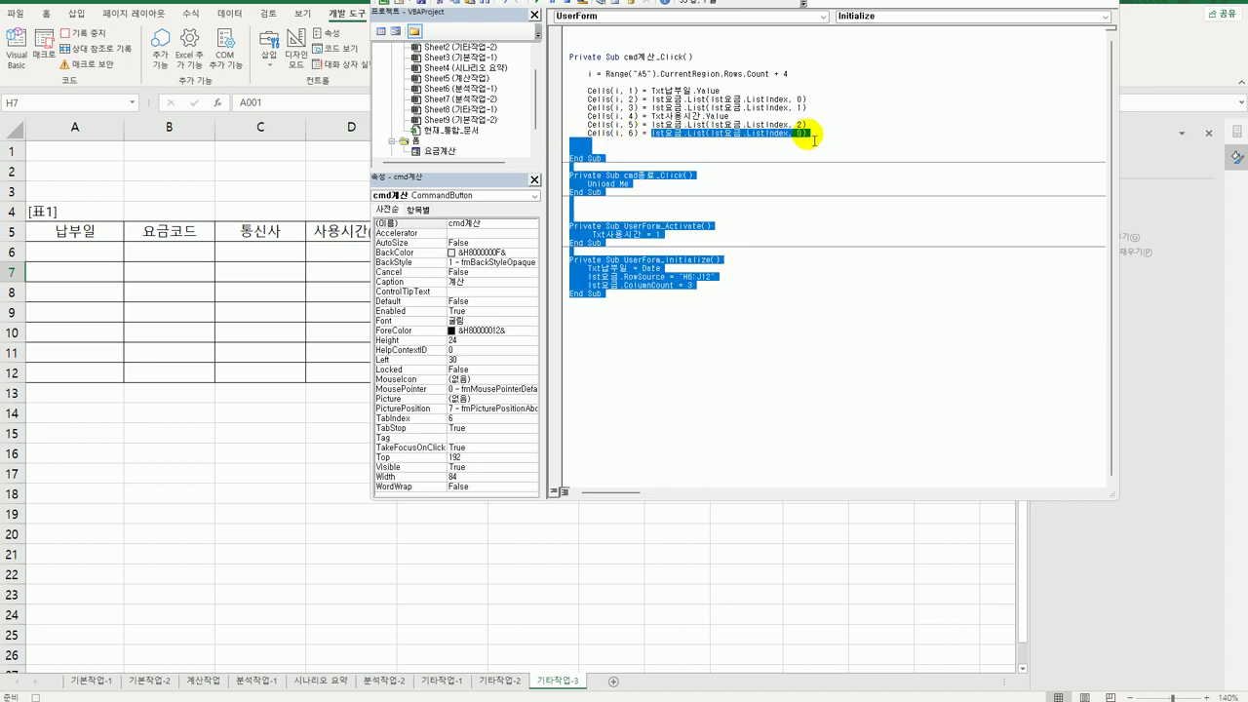
left_click(814, 139)
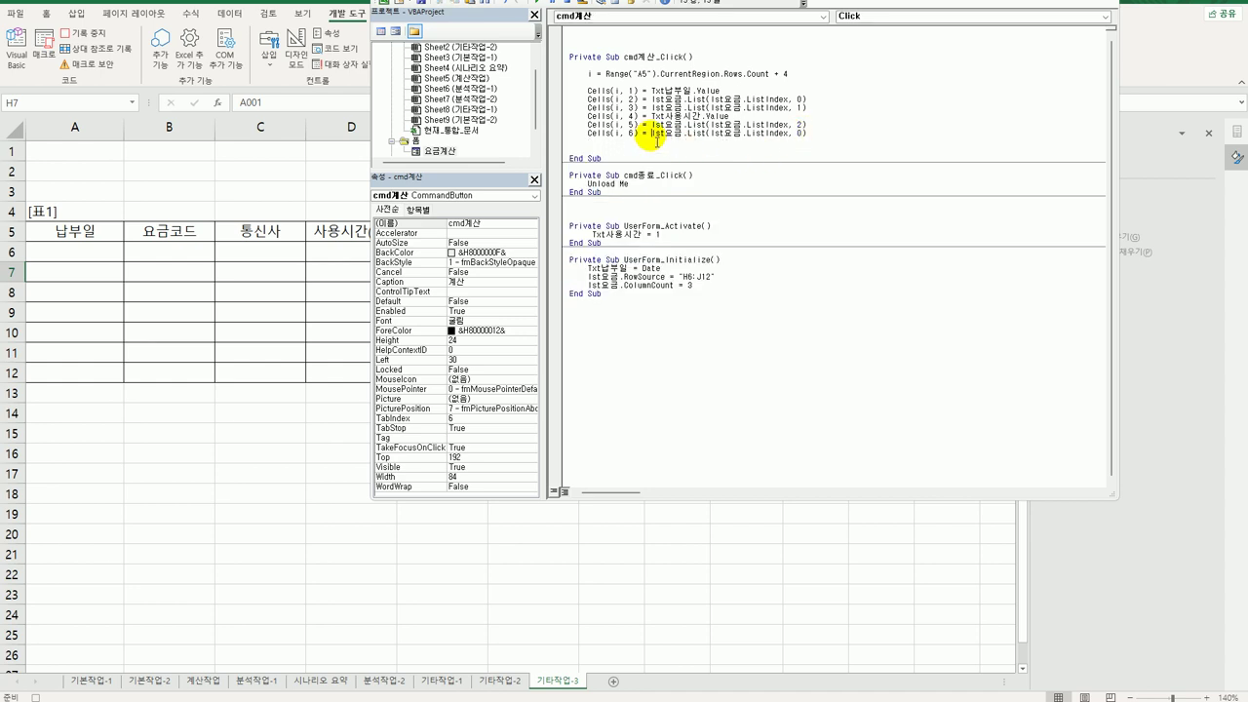
left_click_drag(652, 134, 826, 139)
key("Delete")
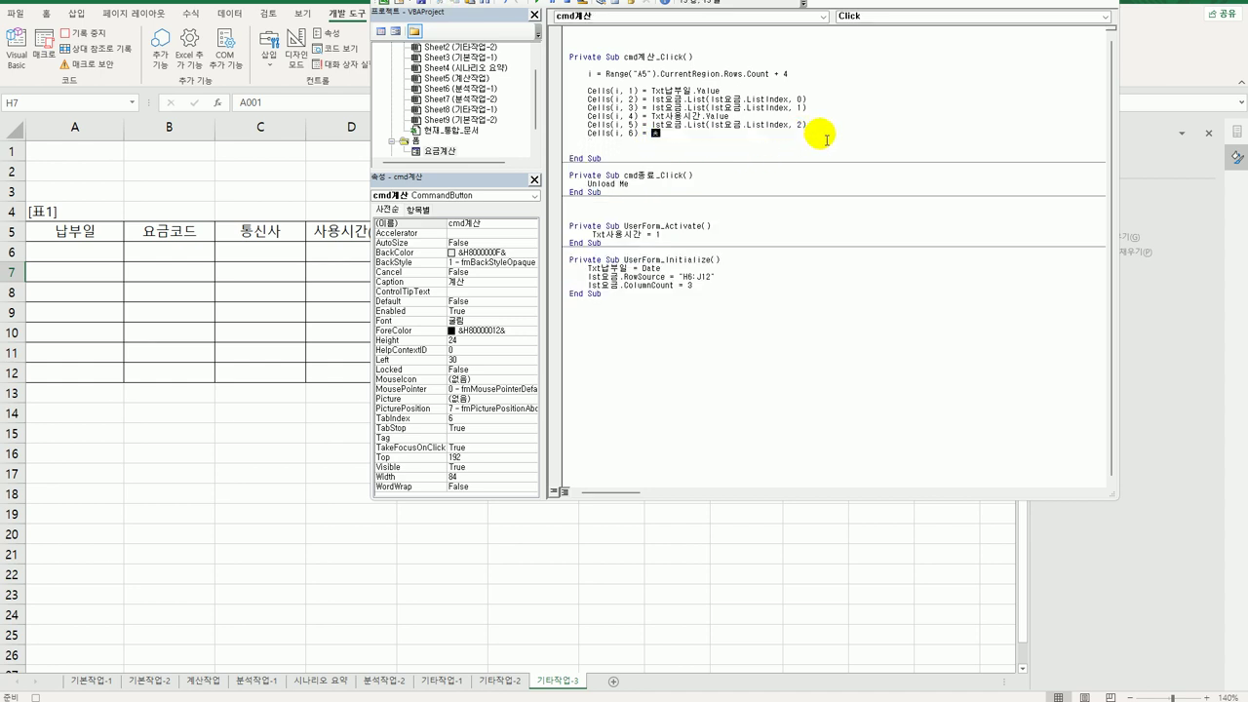
type("cells(i,")
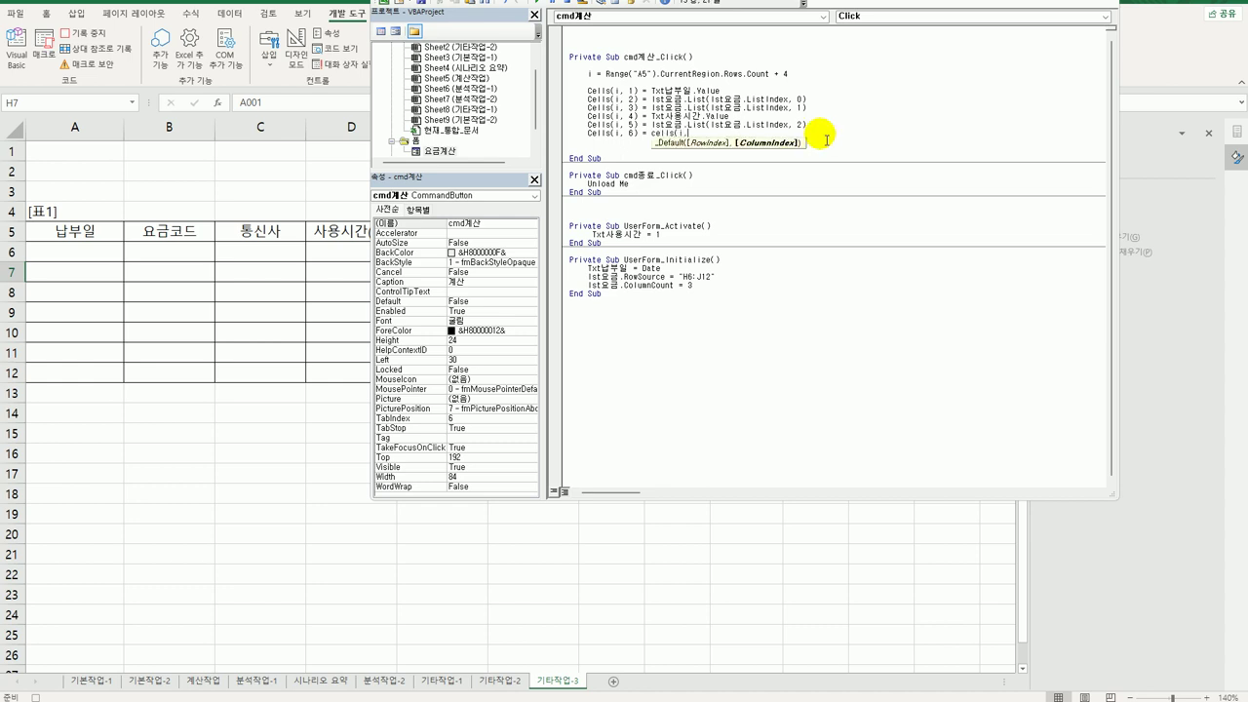
type("5) +")
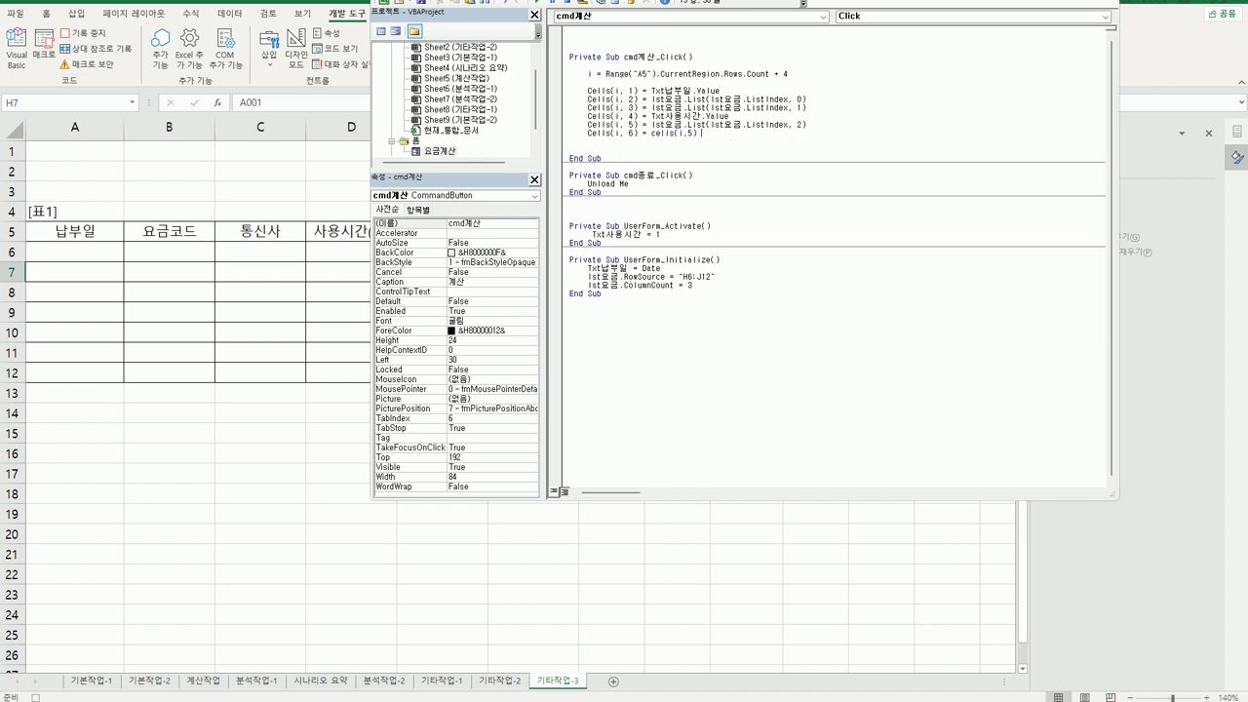
type(" cells(i,")
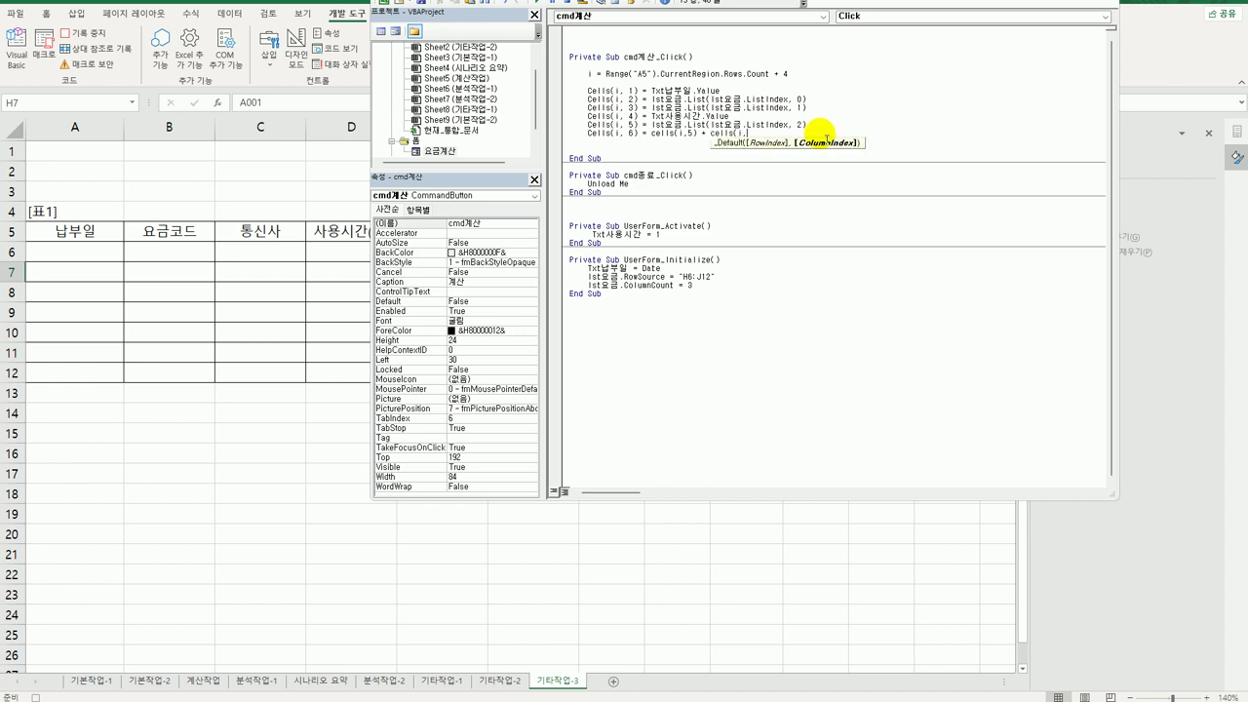
type("4)")
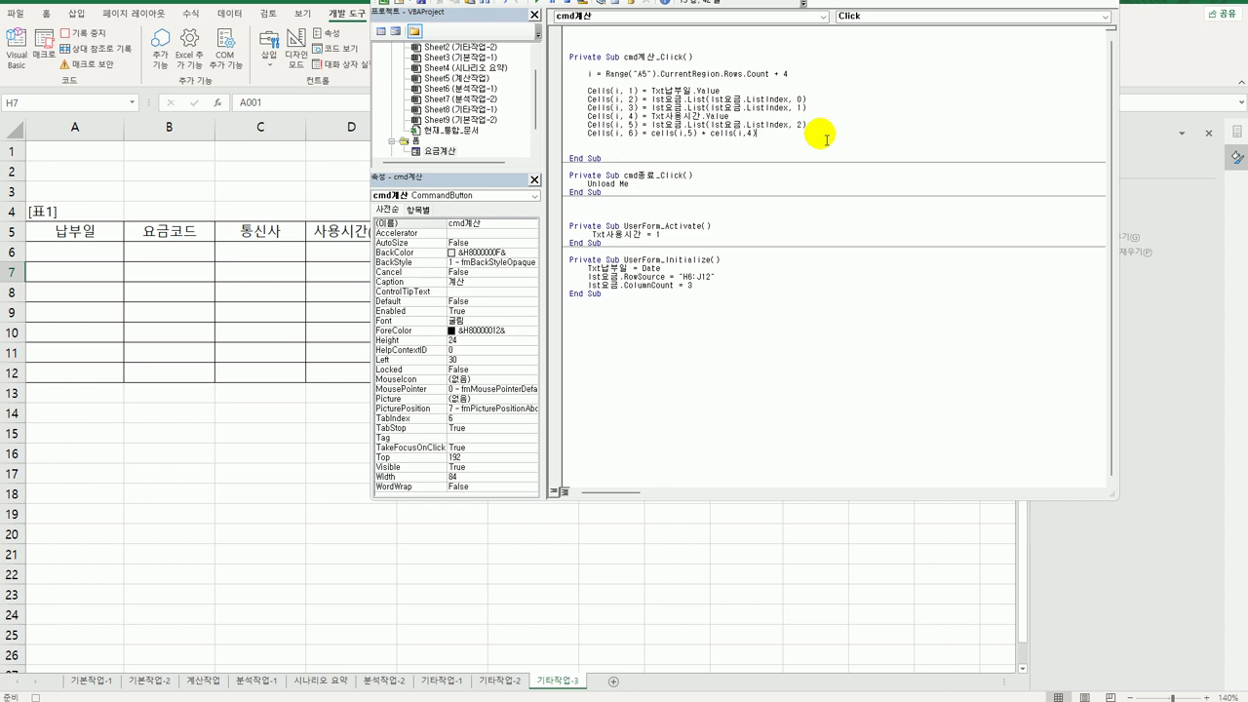
left_click(775, 203)
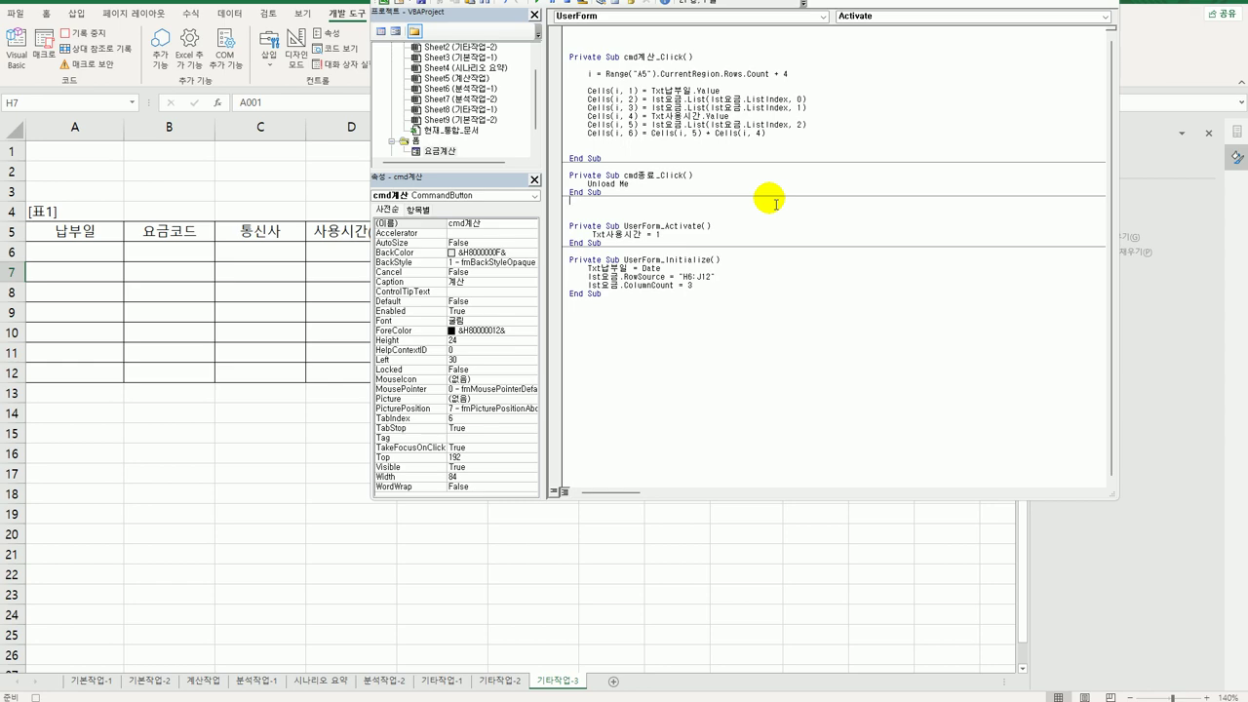
- Switch to the Excel sheet, turn off design mode, and open the 요금계산 form clear of the reference table
key("alt+F11")
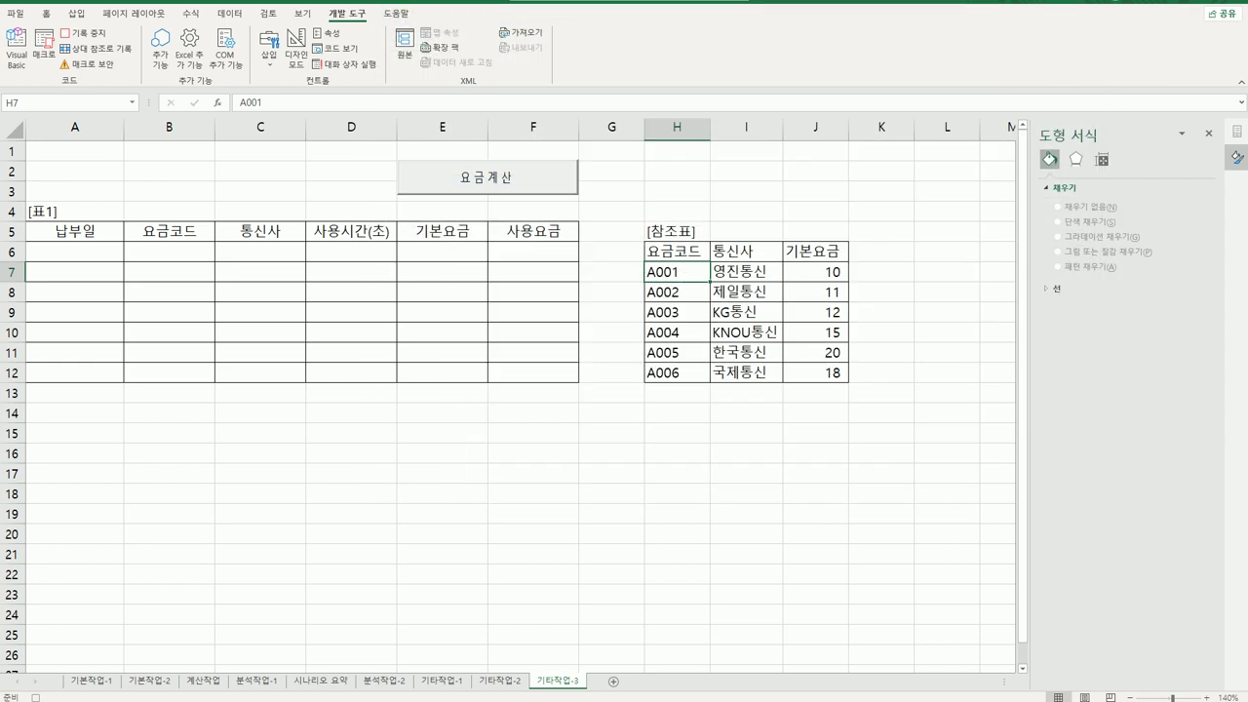
left_click(300, 63)
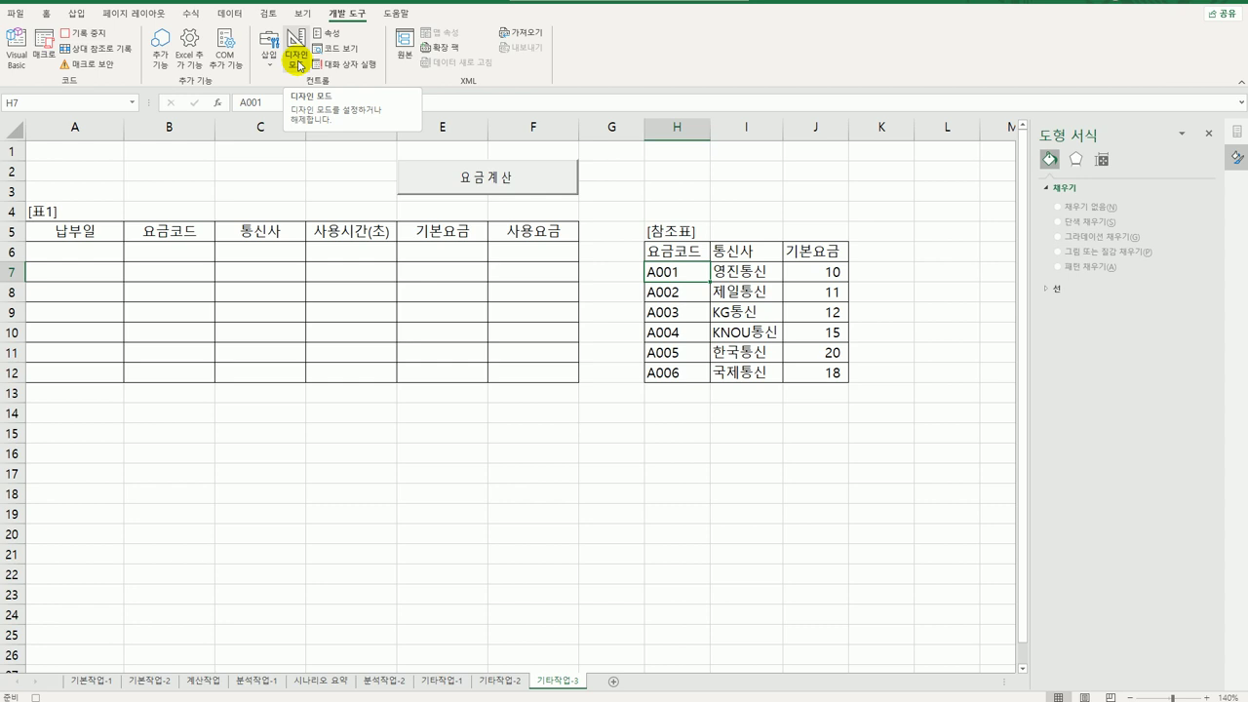
left_click(514, 182)
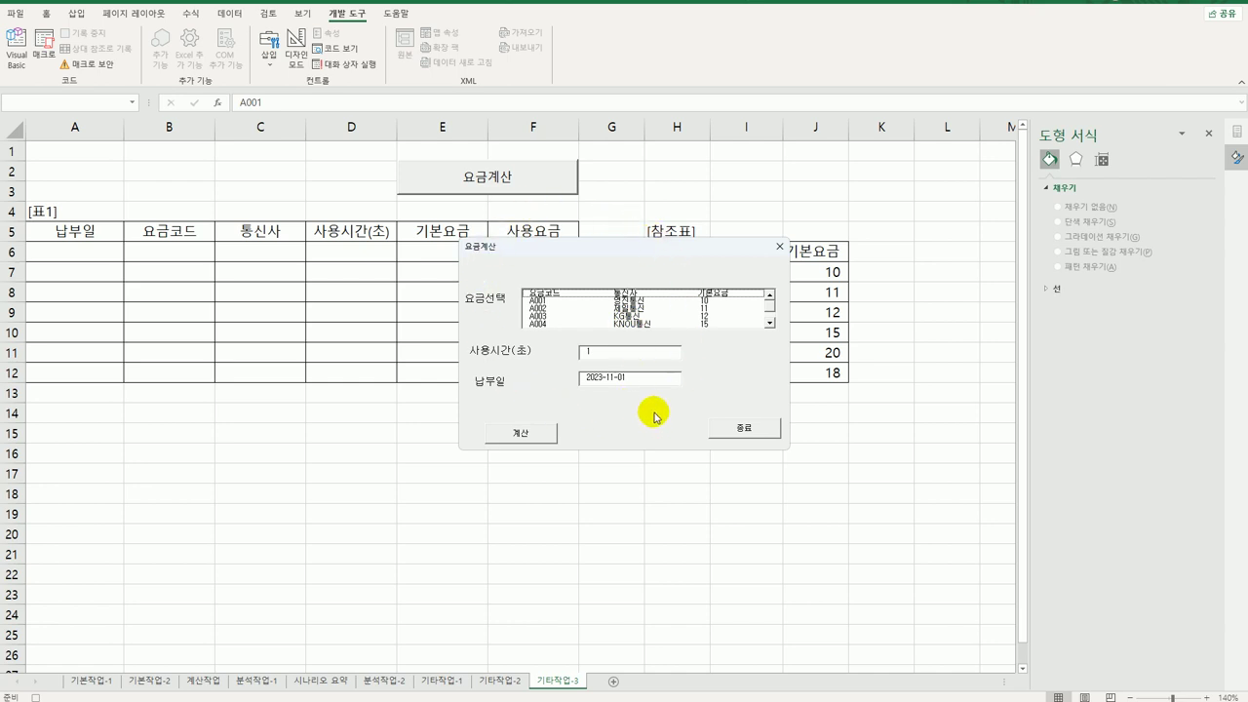
left_click_drag(642, 250, 479, 303)
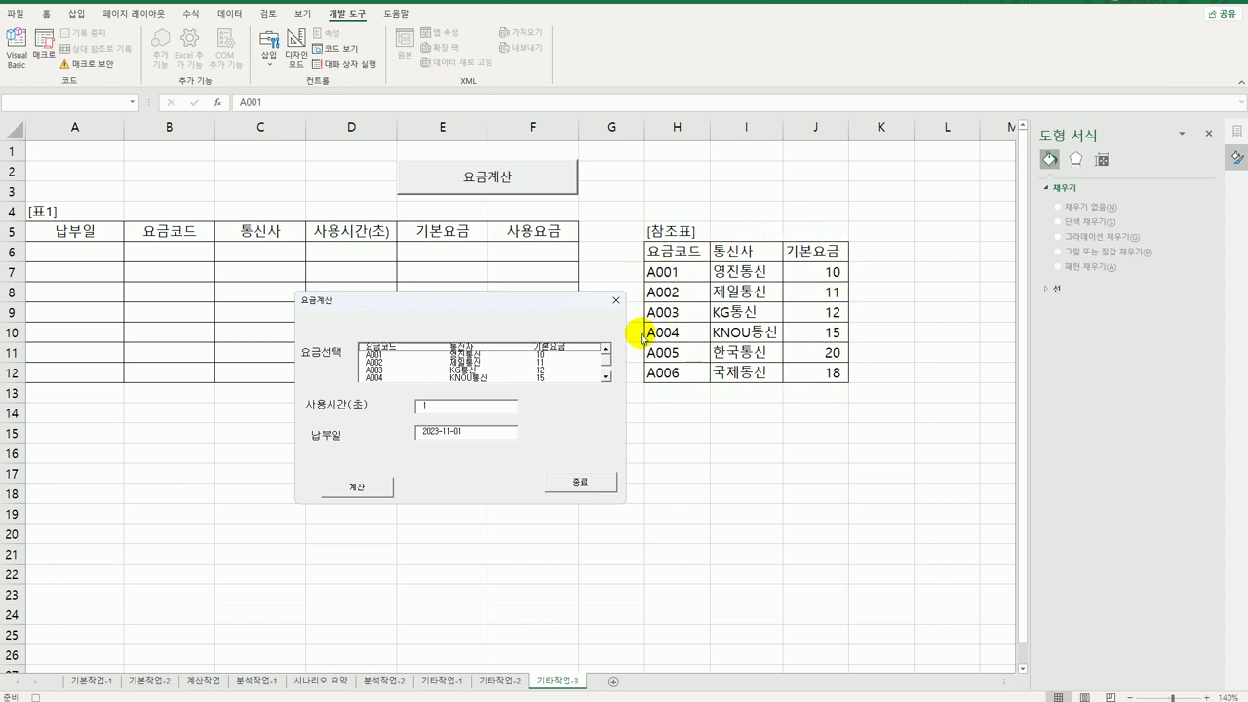
- Calculate an entry for 요금코드 A001 with 사용시간 3, then close the 요금계산 form
left_click(466, 356)
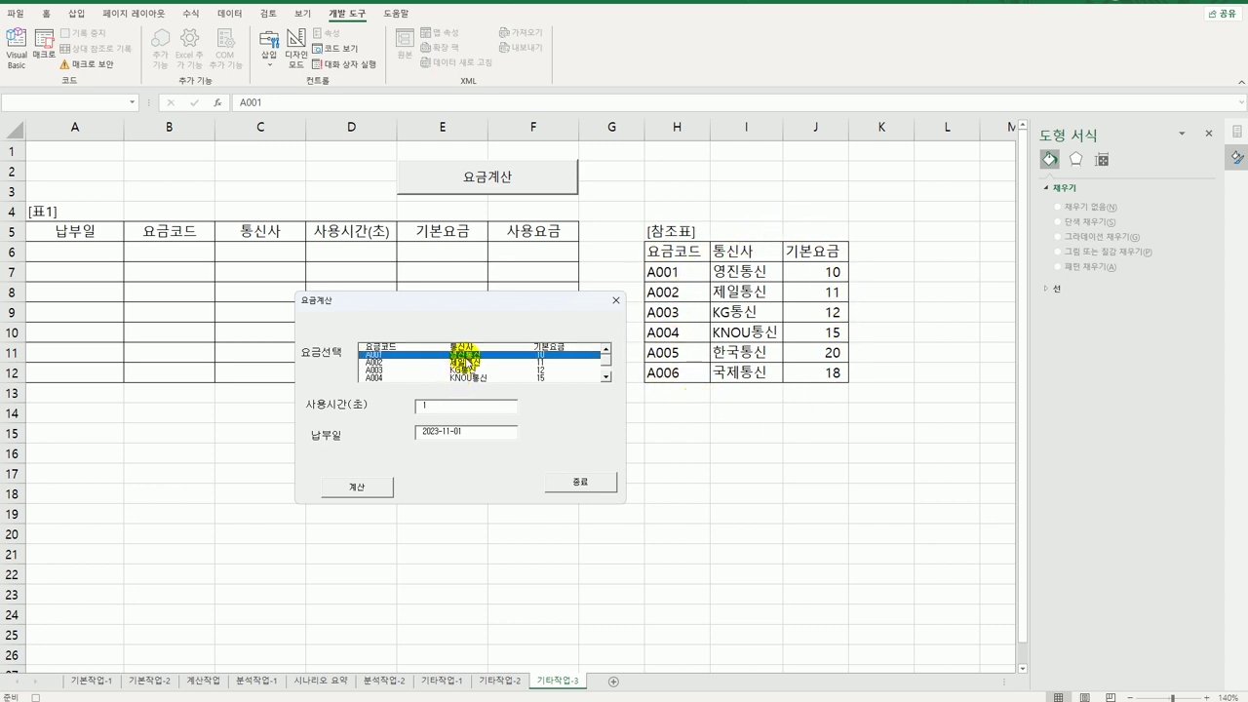
left_click(419, 407)
type("3")
left_click(382, 493)
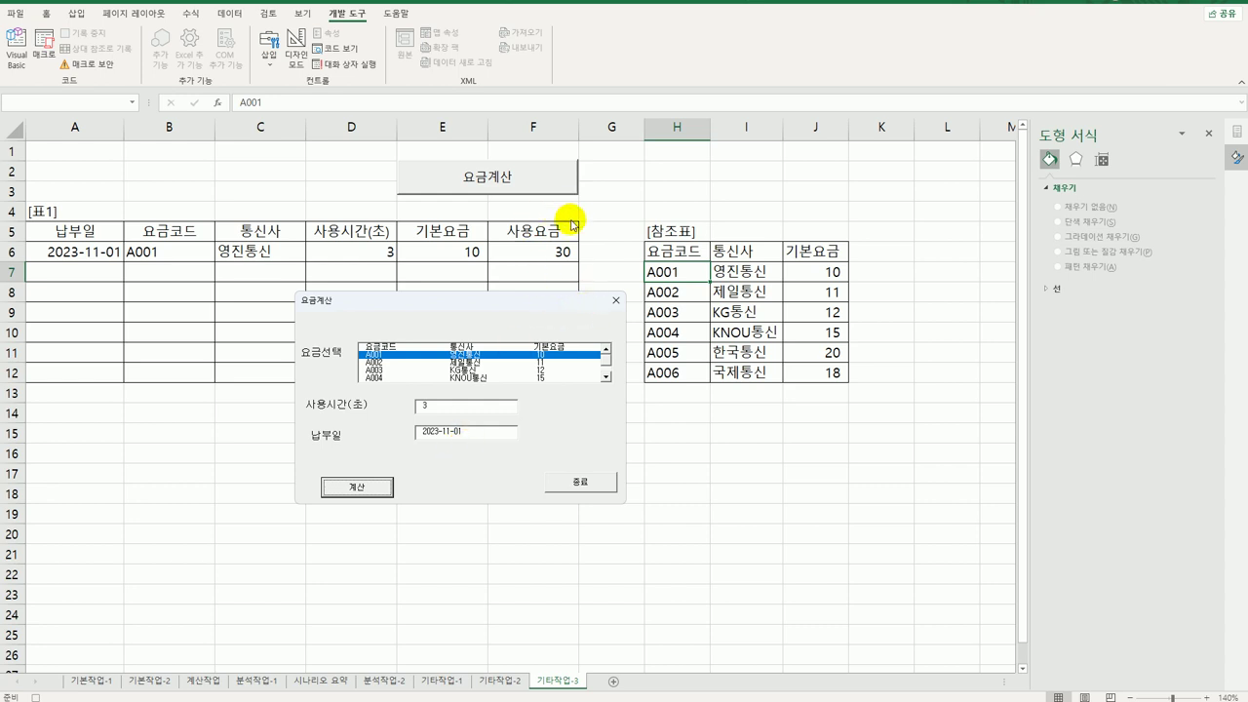
left_click(616, 300)
left_click(809, 589)
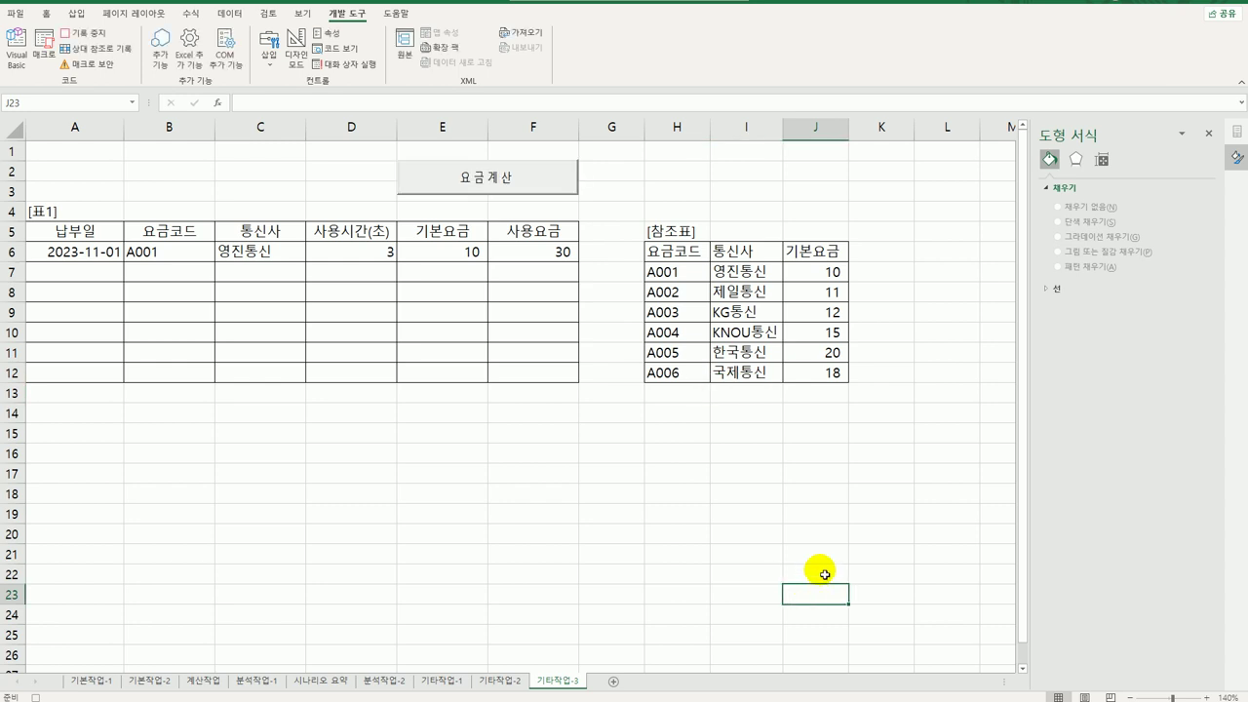